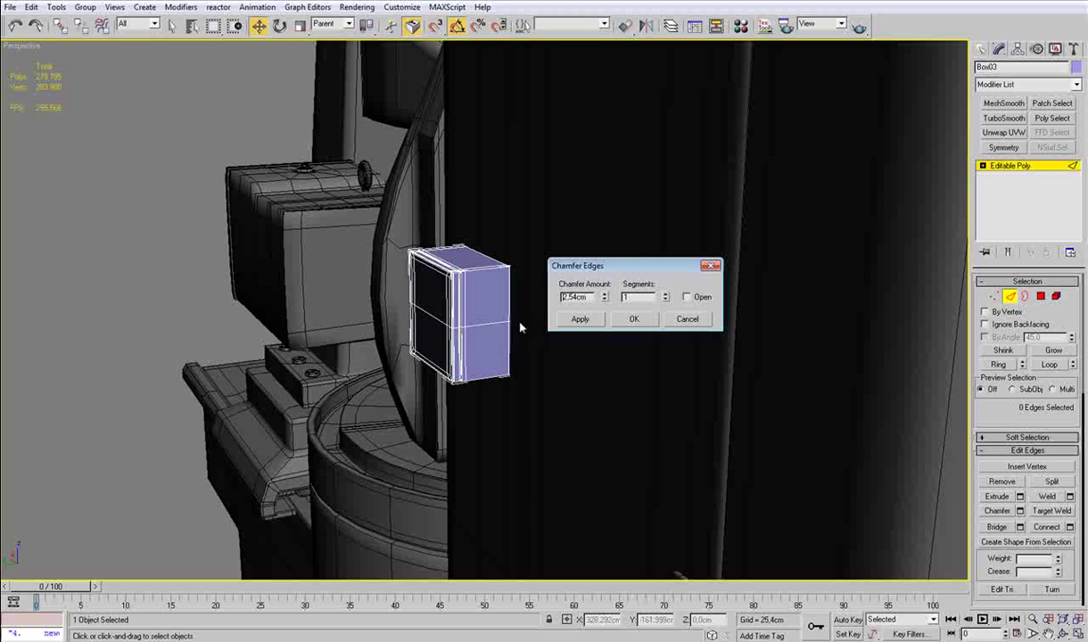
Step: Chamfer the horizontal edge loop around the middle of the box to split it into two loops
{"action": "left_click", "coordinate": [499, 325]}
{"action": "key", "text": "alt+l"}
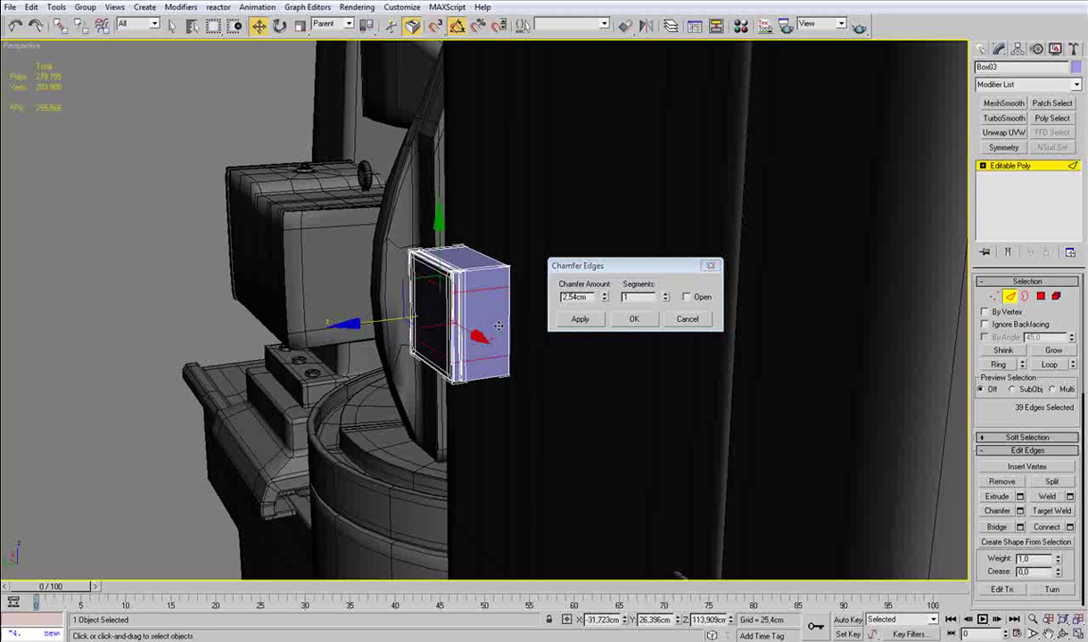
{"action": "left_click_drag", "start_coordinate": [606, 297], "coordinate": [613, 326]}
{"action": "left_click", "coordinate": [628, 324]}
Step: Connect the edge ring around the box's side with one vertical loop and shift that loop slightly toward the back
{"action": "left_click", "coordinate": [486, 308]}
{"action": "key", "text": "alt+r"}
{"action": "key", "text": "ctrl+shift+e"}
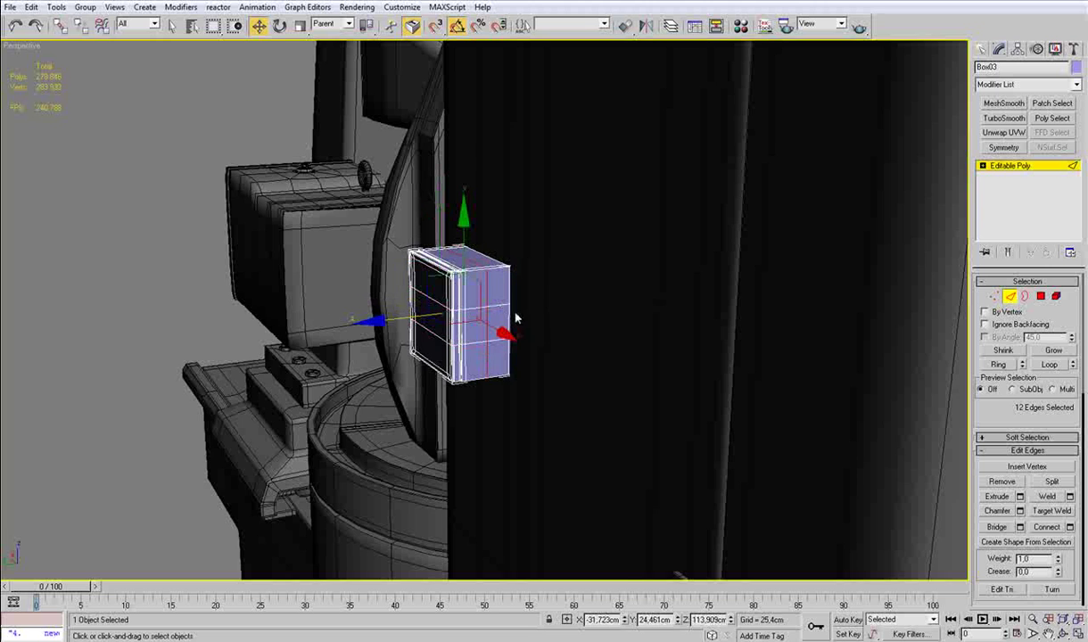
{"action": "middle_click_drag", "start_coordinate": [476, 317], "coordinate": [439, 326], "text": "alt"}
{"action": "left_click_drag", "start_coordinate": [408, 317], "coordinate": [416, 317]}
{"action": "scroll", "coordinate": [428, 318], "scroll_direction": "up", "scroll_amount": 4}
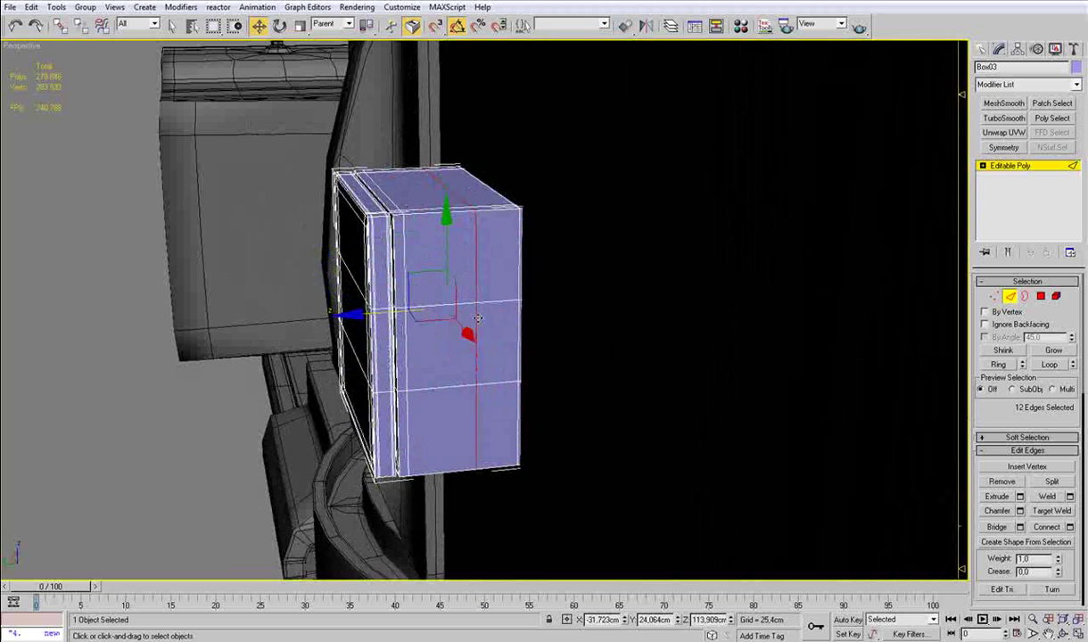
Step: Start Hinge From Edge on the rear middle polygon of the box's side, using its rear vertical edge as the hinge
{"action": "key", "text": "4"}
{"action": "left_click", "coordinate": [497, 328]}
{"action": "key", "text": "F3"}
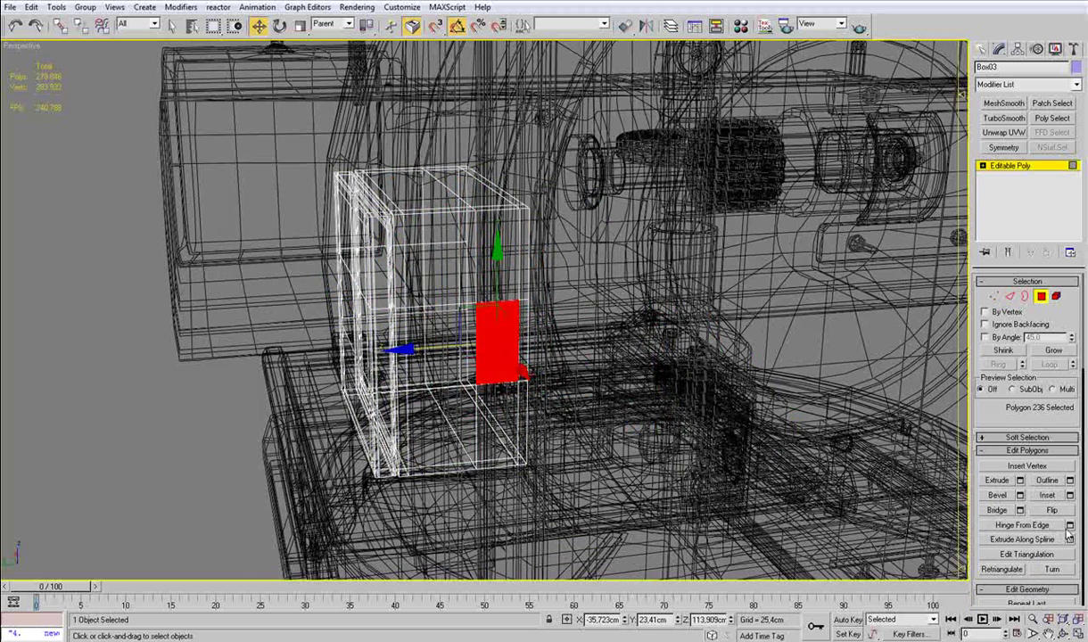
{"action": "left_click", "coordinate": [1069, 525]}
{"action": "left_click", "coordinate": [647, 347]}
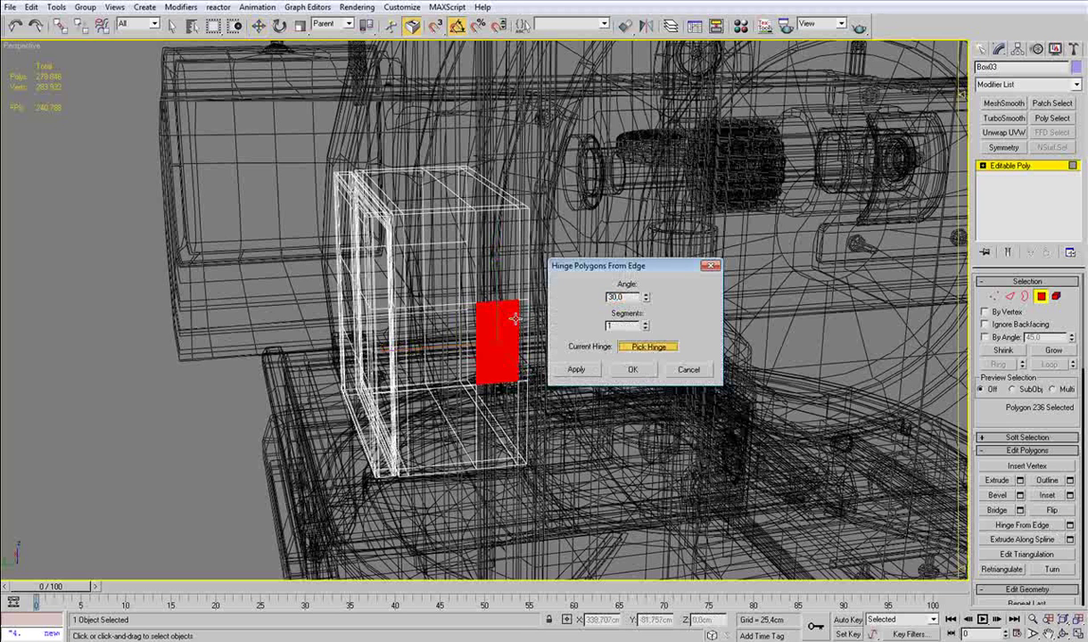
{"action": "left_click", "coordinate": [515, 319]}
Step: Hinge the polygon by 90 degrees in 3 segments and delete the end face of the resulting tab
{"action": "double_click", "coordinate": [631, 296]}
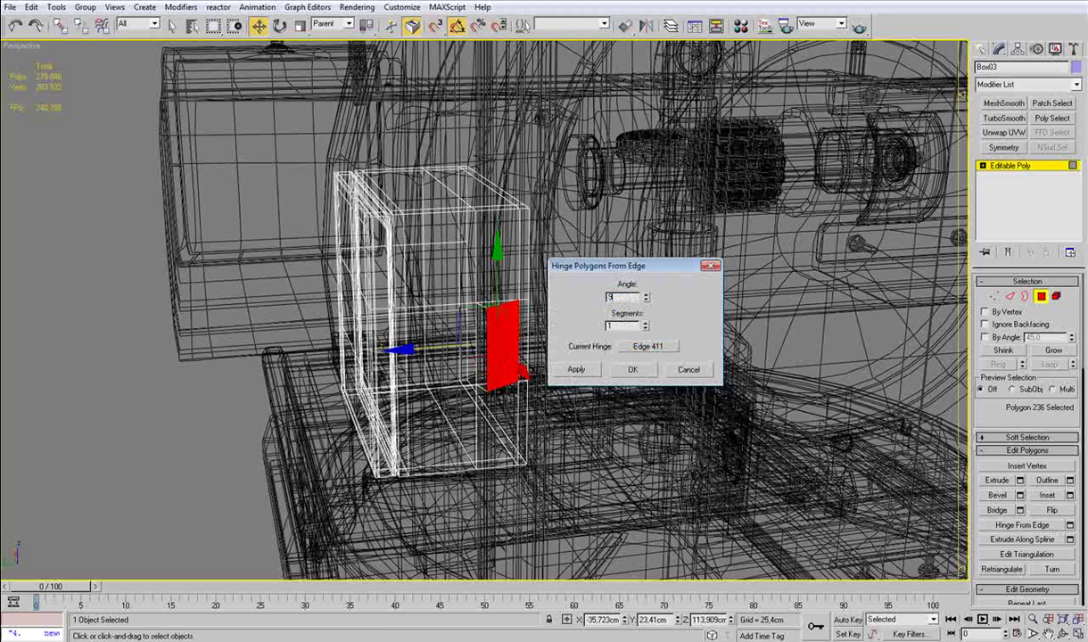
{"action": "type", "text": "90"}
{"action": "key", "text": "Return"}
{"action": "left_click", "coordinate": [646, 324]}
{"action": "left_click", "coordinate": [647, 323]}
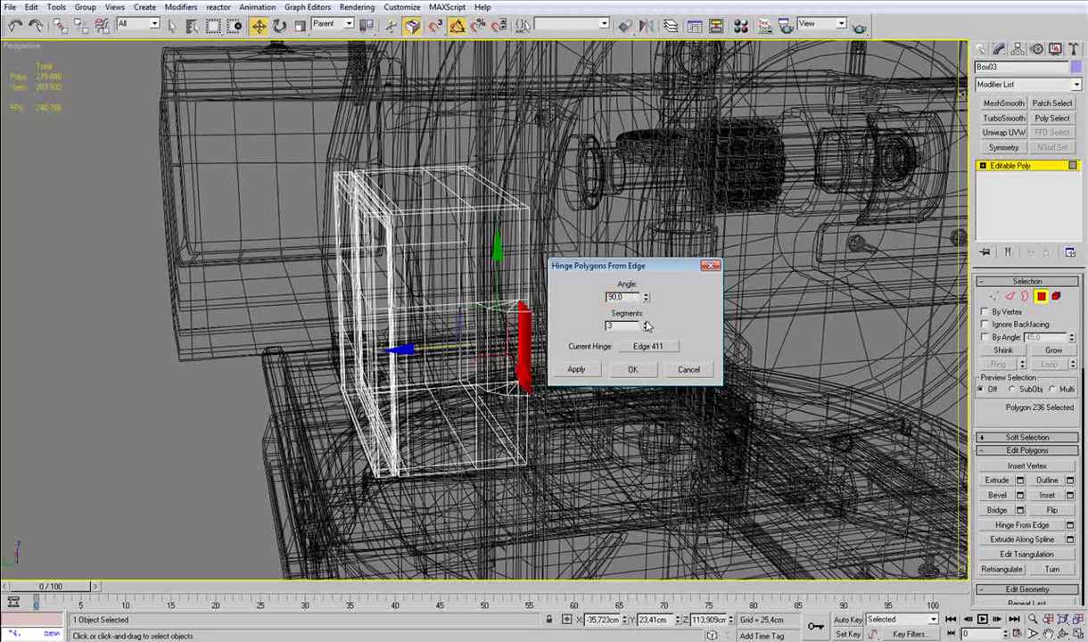
{"action": "left_click", "coordinate": [642, 373]}
{"action": "left_click", "coordinate": [642, 380]}
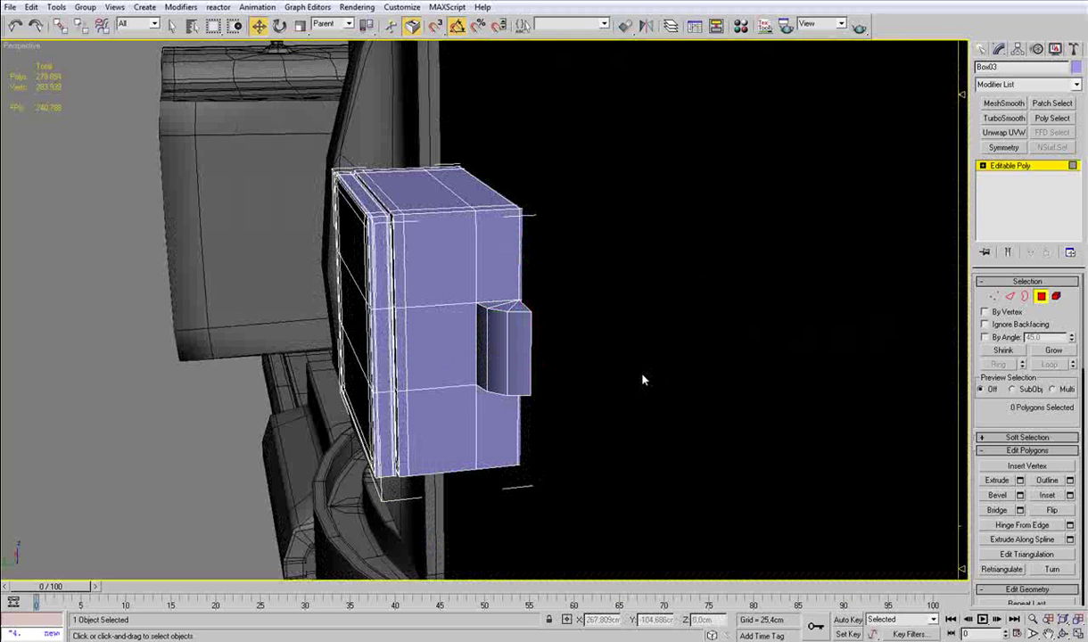
Step: Extrude the open end border of the hinge tab a short distance toward the back of the box
{"action": "middle_click_drag", "start_coordinate": [659, 315], "coordinate": [527, 339], "text": "alt"}
{"action": "key", "text": "3"}
{"action": "left_click", "coordinate": [505, 333]}
{"action": "left_click", "coordinate": [473, 349]}
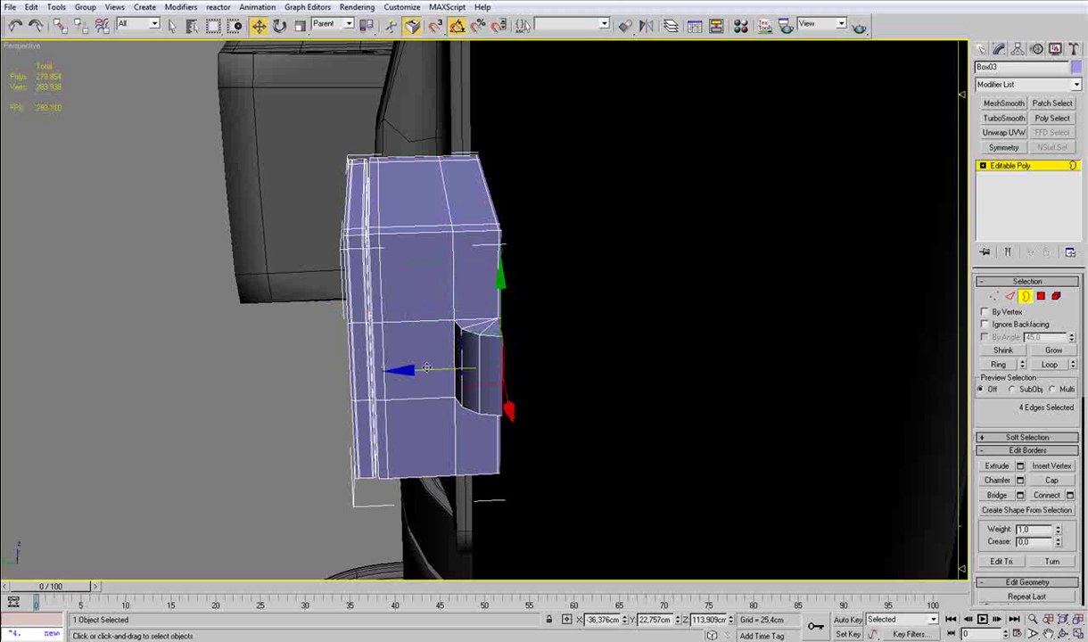
{"action": "middle_click_drag", "start_coordinate": [428, 371], "coordinate": [602, 374], "text": "alt"}
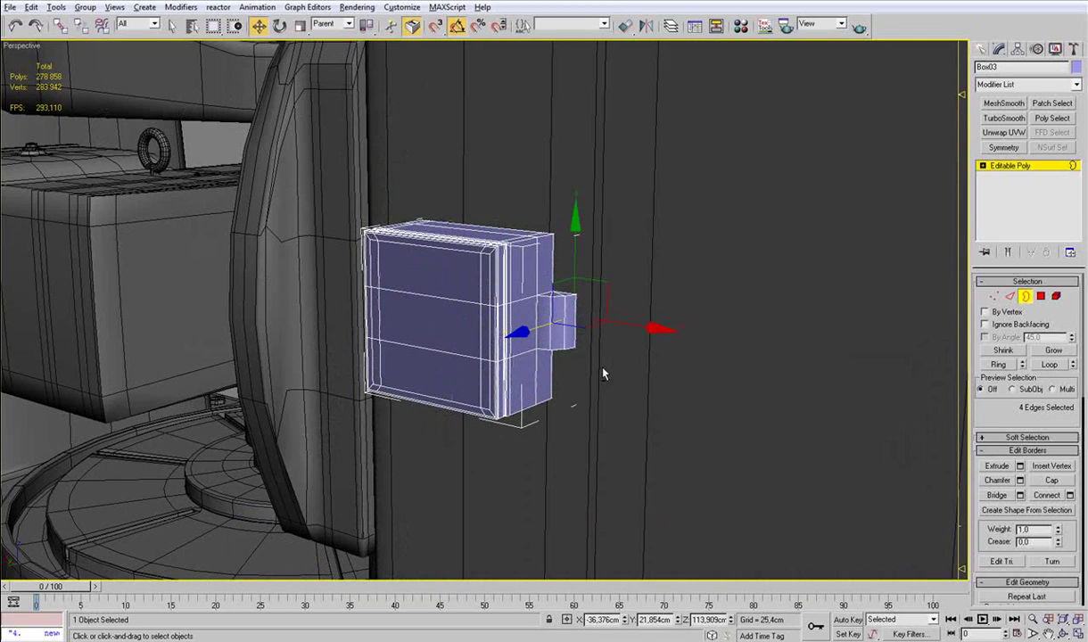
{"action": "left_click", "coordinate": [1026, 298]}
Step: Connect the vertical edge ring of the box's middle band and tab with 2 segments at a pinch of 82
{"action": "scroll", "coordinate": [770, 302], "scroll_direction": "down", "scroll_amount": 2}
{"action": "middle_click_drag", "start_coordinate": [769, 302], "coordinate": [559, 327], "text": "alt"}
{"action": "scroll", "coordinate": [561, 331], "scroll_direction": "up", "scroll_amount": 5}
{"action": "key", "text": "2"}
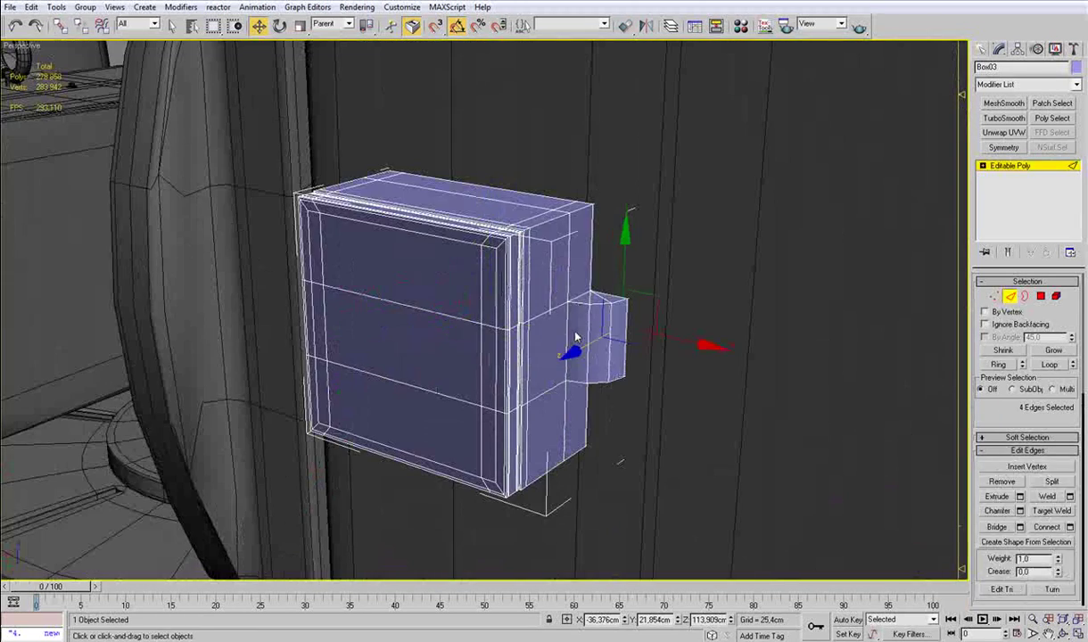
{"action": "left_click", "coordinate": [568, 332]}
{"action": "key", "text": "alt+r"}
{"action": "key", "text": "ctrl+shift+e"}
{"action": "key", "text": "ctrl+z"}
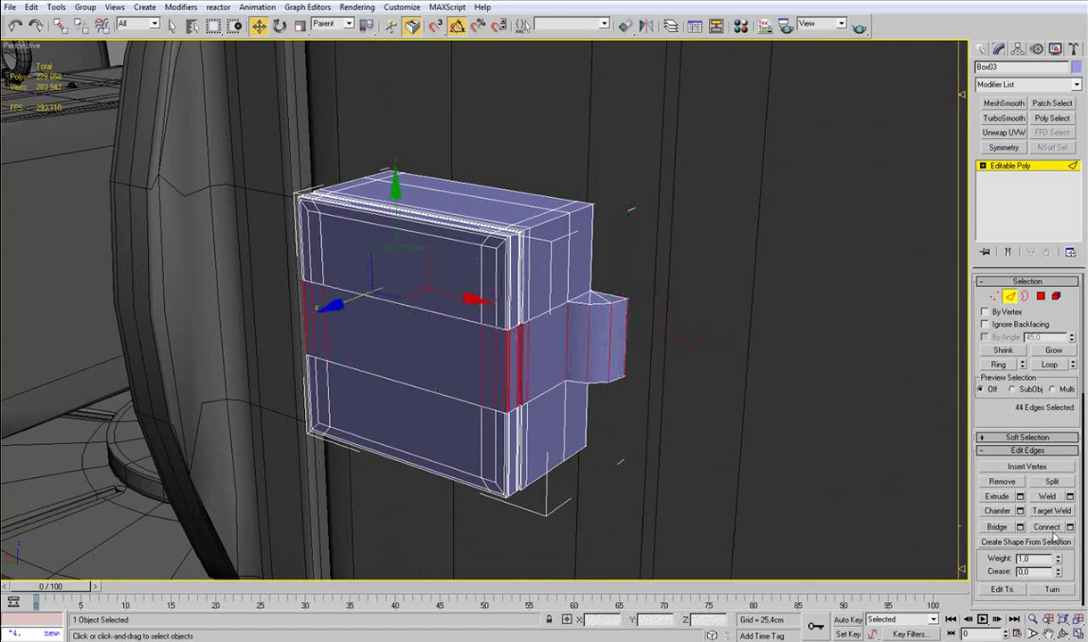
{"action": "left_click", "coordinate": [1070, 527]}
{"action": "left_click", "coordinate": [641, 356]}
Step: Move the left and right vertical edge loops on the box front inward toward the centre
{"action": "middle_click_drag", "start_coordinate": [570, 373], "coordinate": [609, 379], "text": "alt"}
{"action": "scroll", "coordinate": [562, 406], "scroll_direction": "down", "scroll_amount": 2}
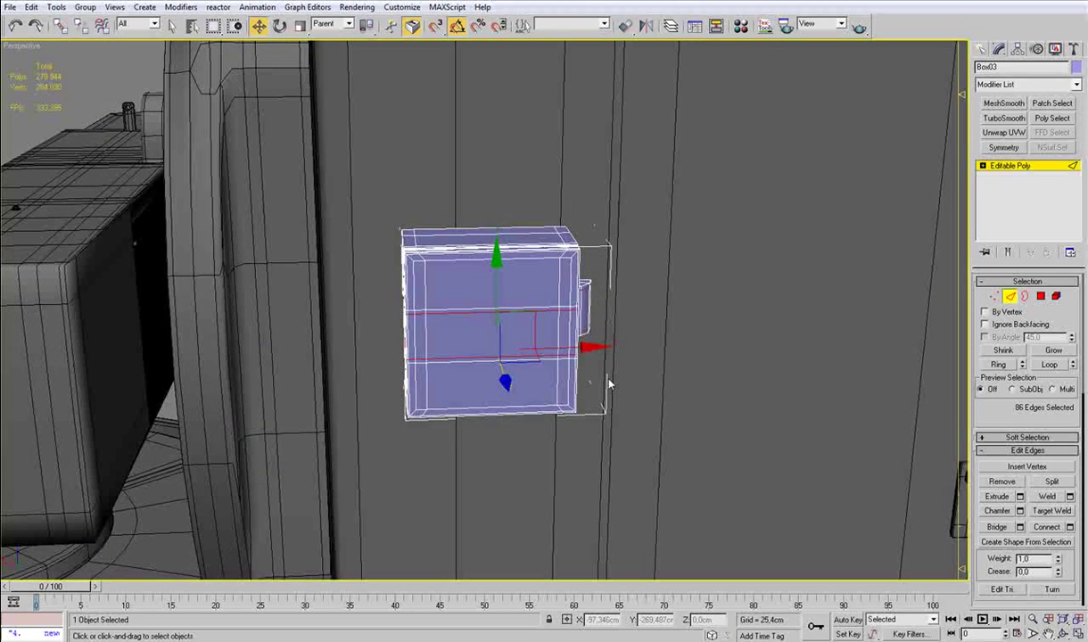
{"action": "mouse_move", "coordinate": [515, 293]}
{"action": "middle_mouse_down", "text": "alt"}
{"action": "mouse_move", "coordinate": [520, 279]}
{"action": "mouse_move", "coordinate": [530, 300]}
{"action": "mouse_move", "coordinate": [520, 294]}
{"action": "mouse_move", "coordinate": [530, 289]}
{"action": "mouse_move", "coordinate": [495, 293]}
{"action": "mouse_move", "coordinate": [521, 297]}
{"action": "middle_mouse_up", "text": "alt"}
{"action": "scroll", "coordinate": [530, 300], "scroll_direction": "up", "scroll_amount": 3}
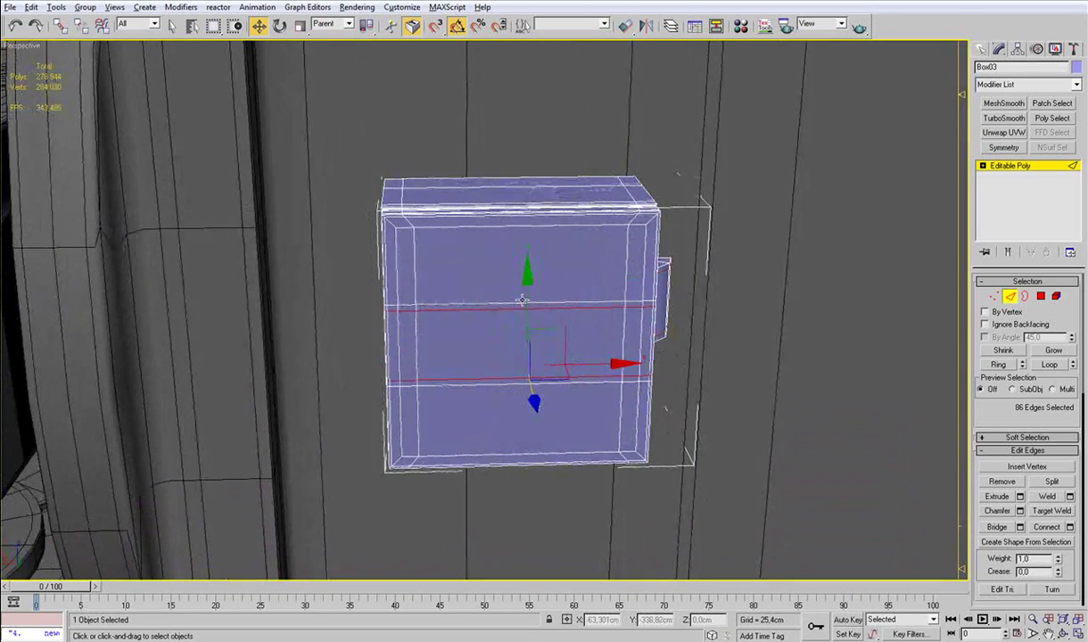
{"action": "left_click", "coordinate": [415, 262]}
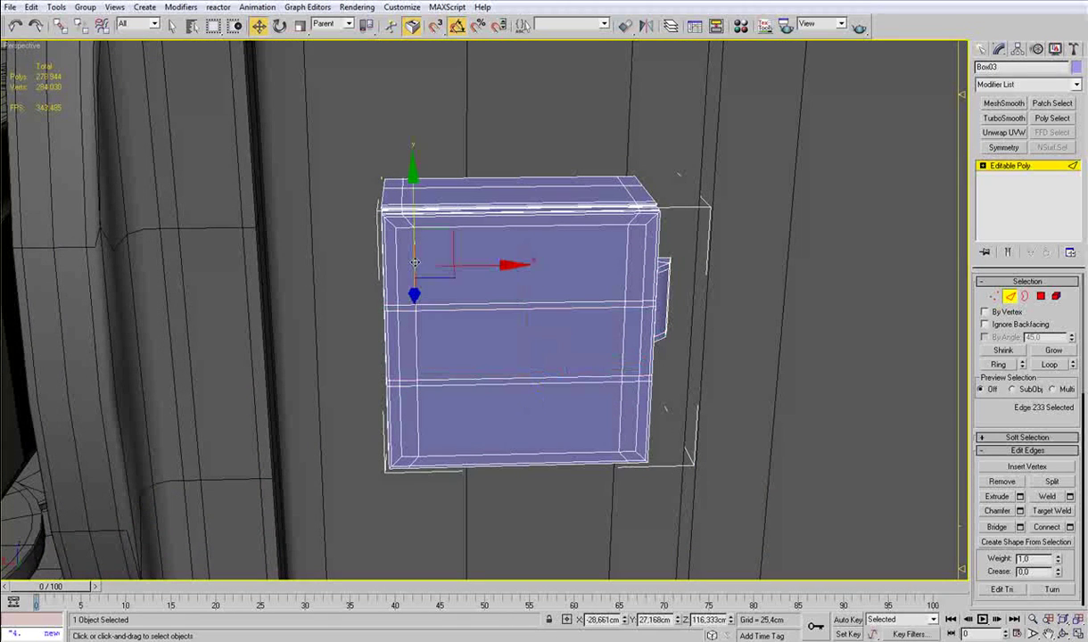
{"action": "key", "text": "alt+l"}
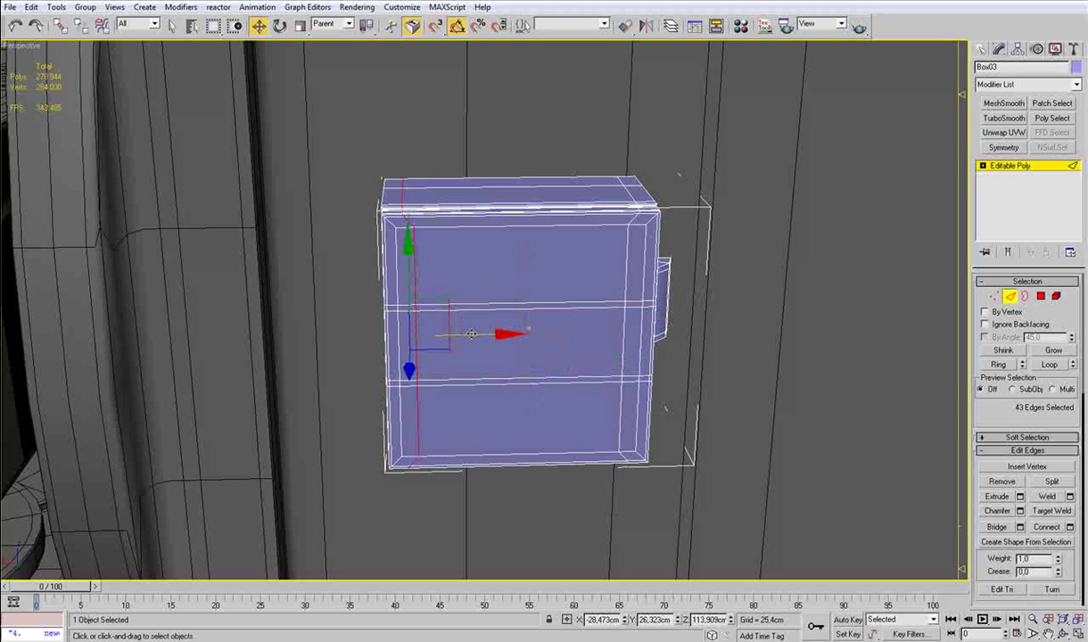
{"action": "left_click_drag", "start_coordinate": [471, 332], "coordinate": [535, 334]}
{"action": "left_click", "coordinate": [628, 281]}
{"action": "key", "text": "alt+l"}
{"action": "left_click_drag", "start_coordinate": [699, 330], "coordinate": [679, 330]}
Step: Add one horizontal edge loop through the upper band of the box and another through the lower band
{"action": "left_click", "coordinate": [606, 265]}
{"action": "key", "text": "alt+r"}
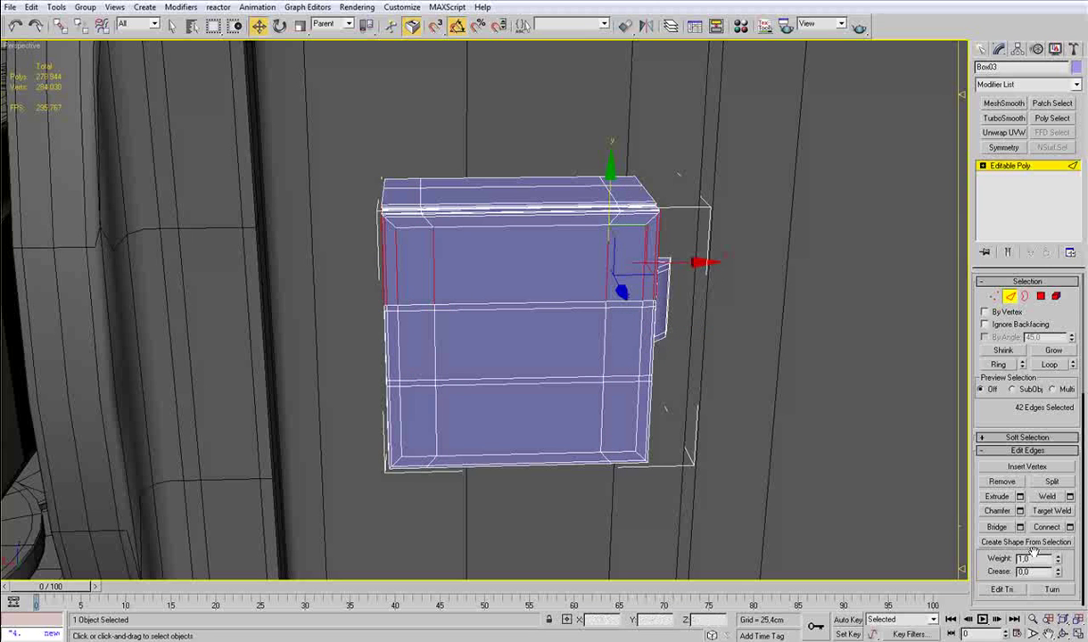
{"action": "left_click", "coordinate": [1070, 526]}
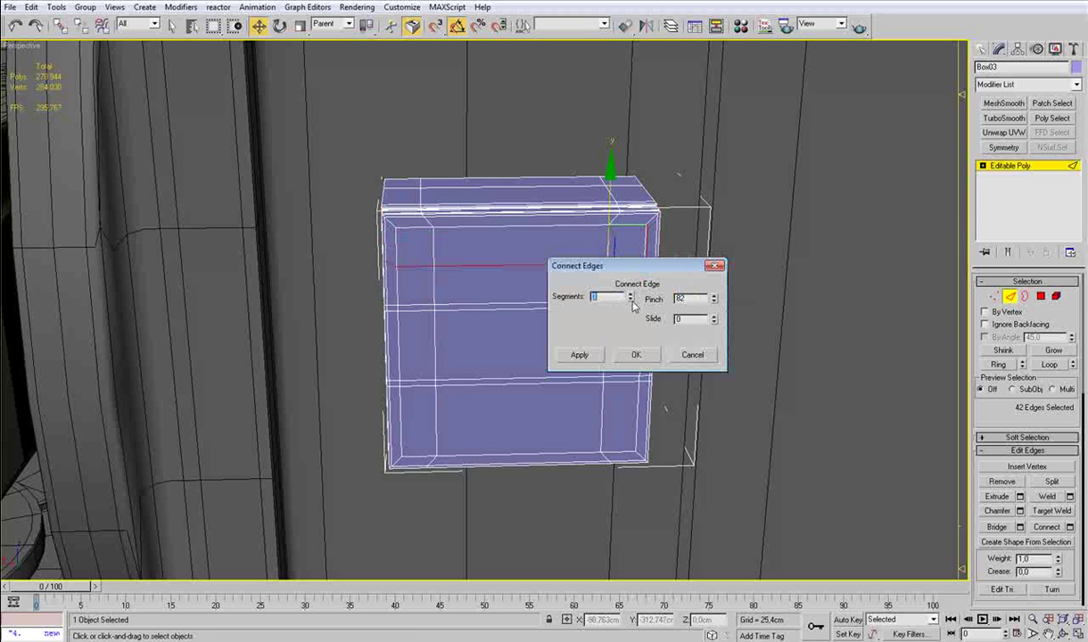
{"action": "left_click", "coordinate": [628, 356]}
{"action": "left_click", "coordinate": [603, 403]}
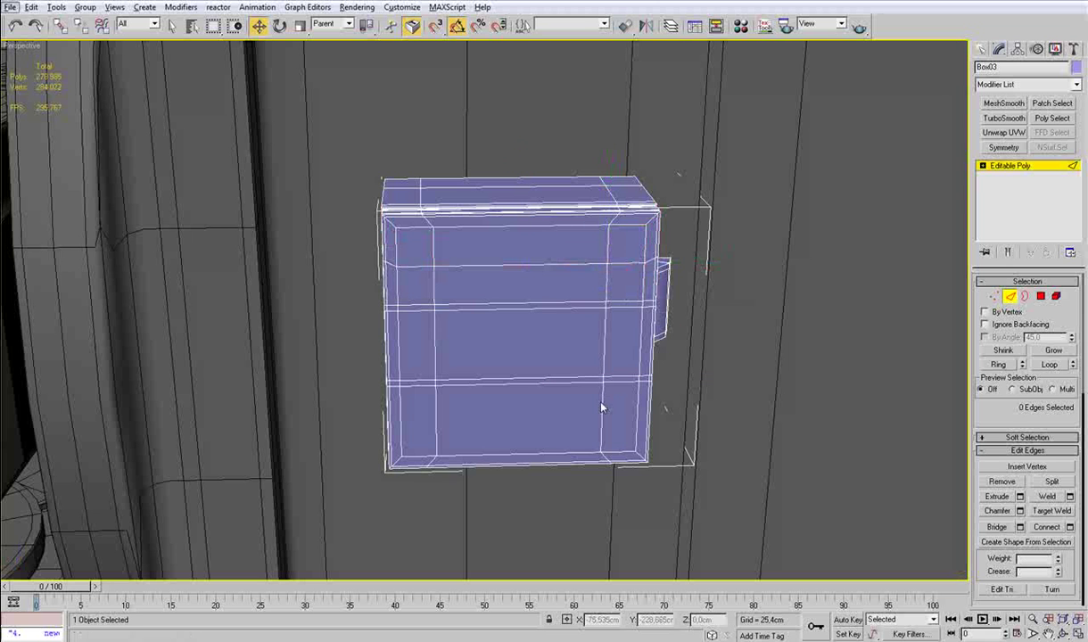
{"action": "left_click", "coordinate": [603, 412]}
{"action": "key", "text": "alt+r"}
{"action": "key", "text": "ctrl+shift+e"}
Step: Connect the horizontal edges with one vertical loop down the centre of the box and leave edge editing
{"action": "left_click", "coordinate": [527, 458]}
{"action": "key", "text": "alt+r"}
{"action": "key", "text": "ctrl+shift+e"}
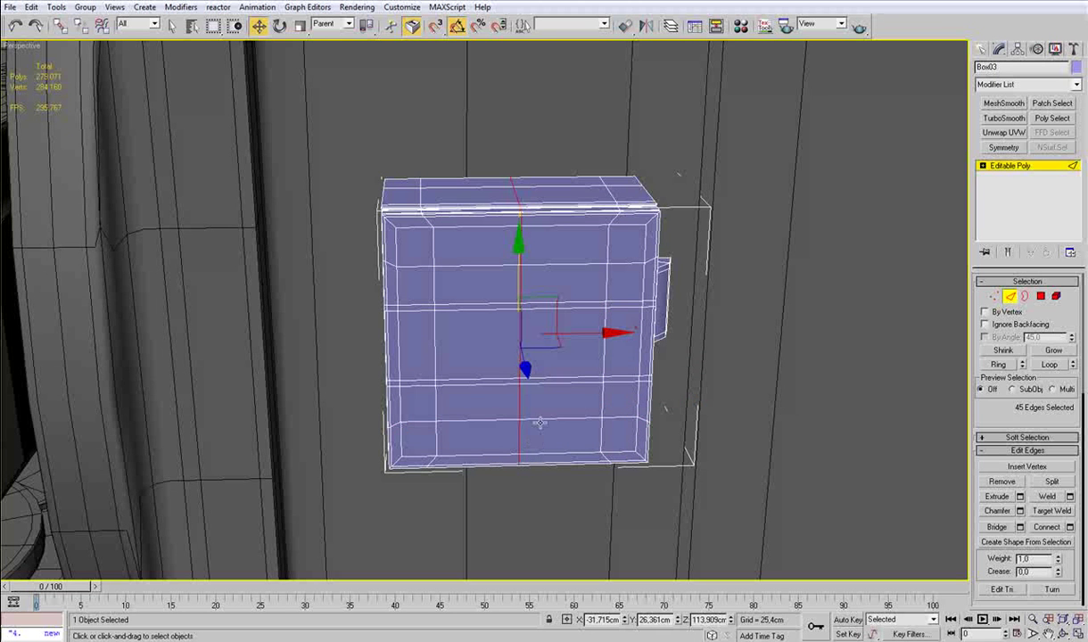
{"action": "left_click", "coordinate": [1008, 298]}
Step: Isolate the box and frame it in the Back view
{"action": "key", "text": "alt+q"}
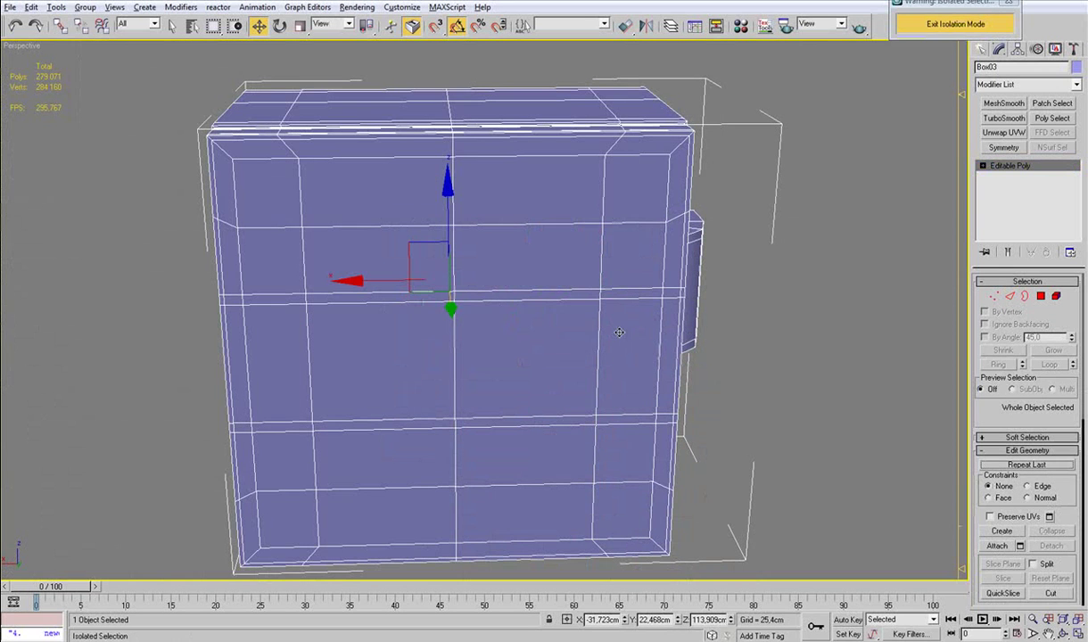
{"action": "middle_click_drag", "start_coordinate": [510, 295], "coordinate": [542, 274]}
{"action": "key", "text": "v"}
{"action": "key", "text": "k"}
{"action": "key", "text": "z"}
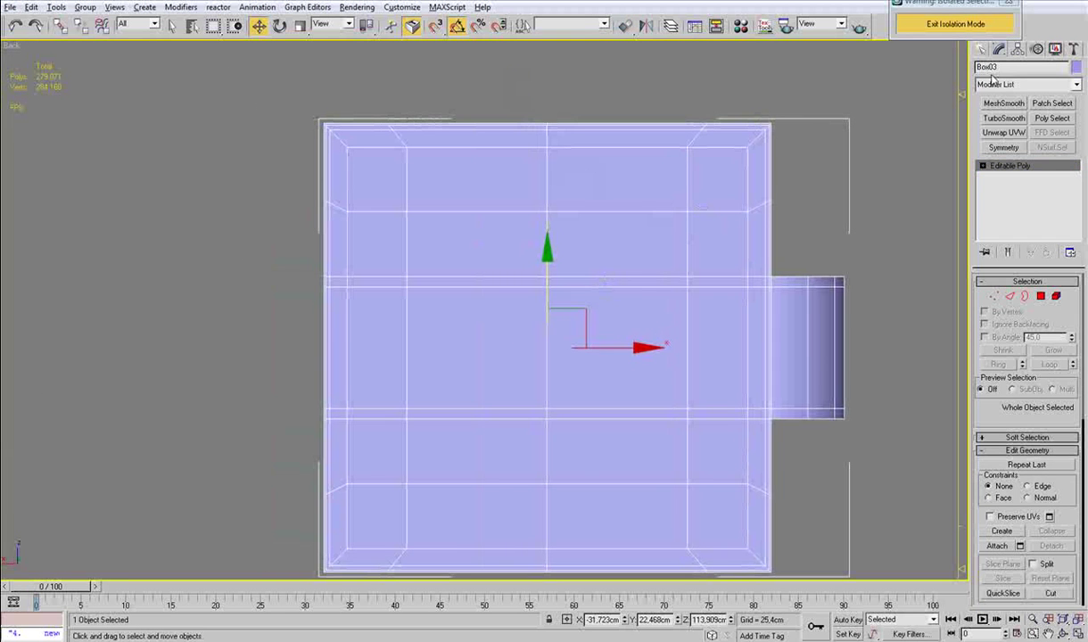
Step: Create an 8-sided cylinder with a radius of about 0.71 cm on the upper-left edge crossing of the box, using AutoGrid
{"action": "left_click", "coordinate": [980, 49]}
{"action": "left_click", "coordinate": [1002, 161]}
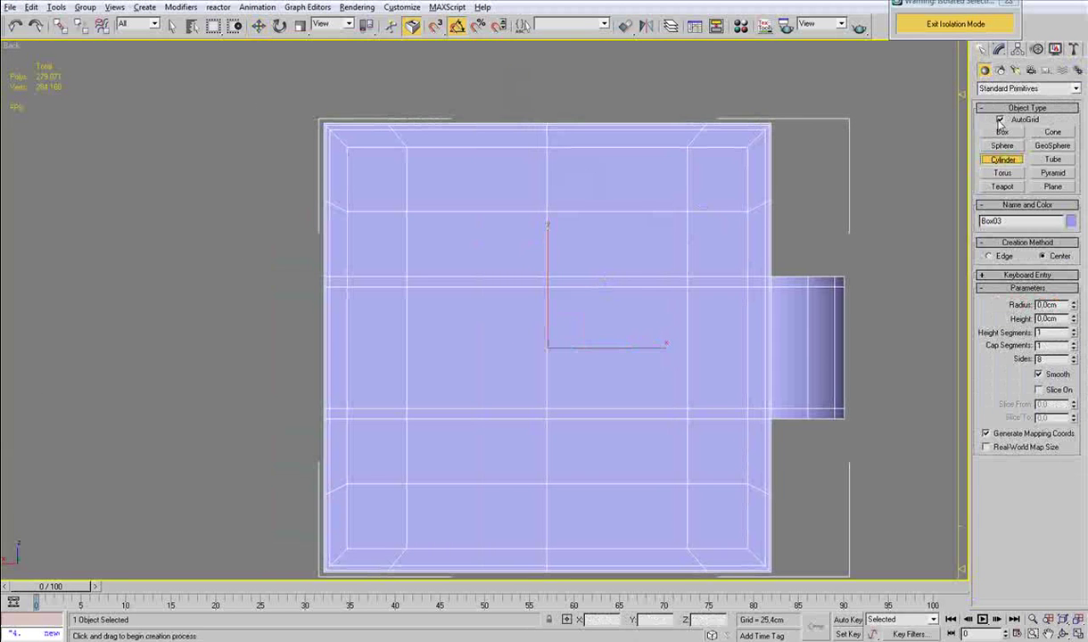
{"action": "left_click_drag", "start_coordinate": [406, 211], "coordinate": [415, 172]}
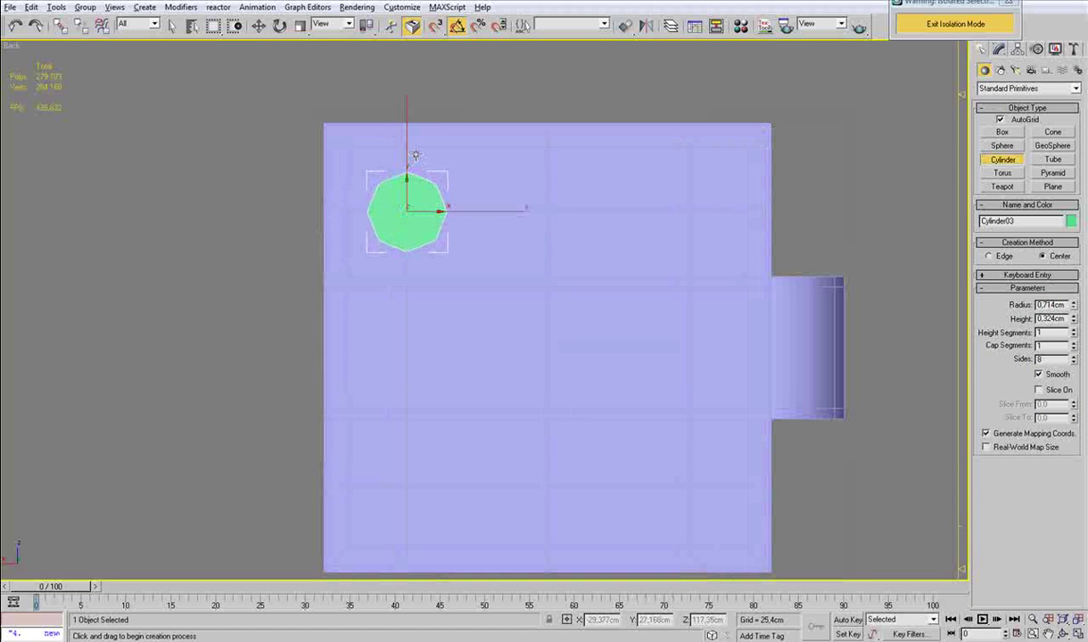
{"action": "left_click", "coordinate": [426, 113]}
{"action": "key", "text": "w"}
Step: Select only the box and assign the 01 - Default material to it
{"action": "left_click", "coordinate": [536, 219]}
{"action": "left_click_drag", "start_coordinate": [574, 80], "coordinate": [279, 276]}
{"action": "left_click", "coordinate": [531, 186], "text": "alt"}
{"action": "left_click", "coordinate": [576, 225]}
{"action": "key", "text": "m"}
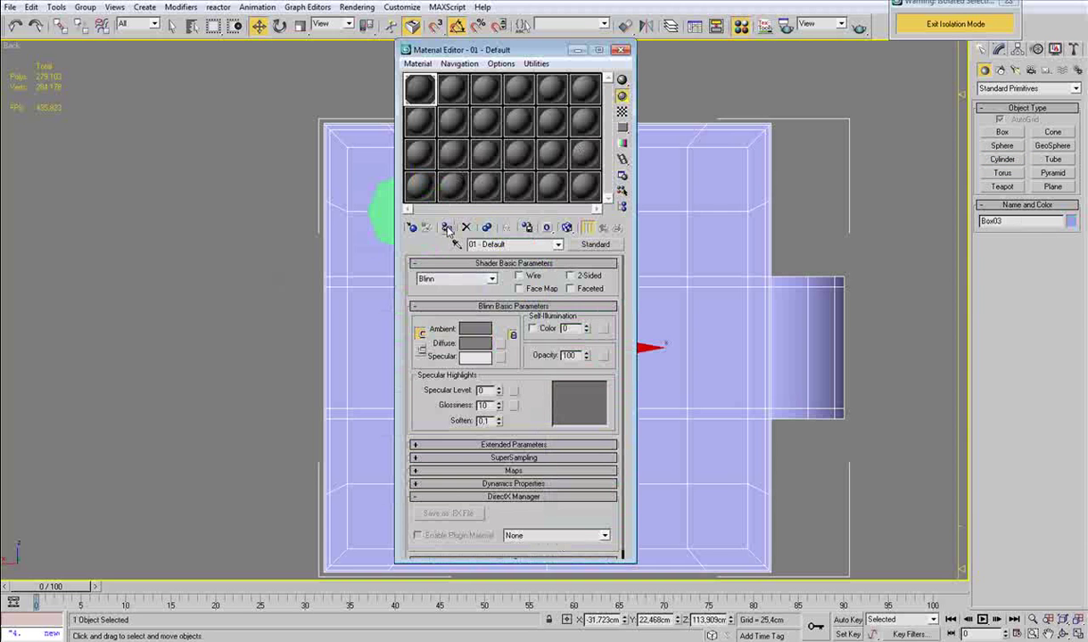
{"action": "left_click", "coordinate": [448, 229]}
{"action": "left_click", "coordinate": [622, 50]}
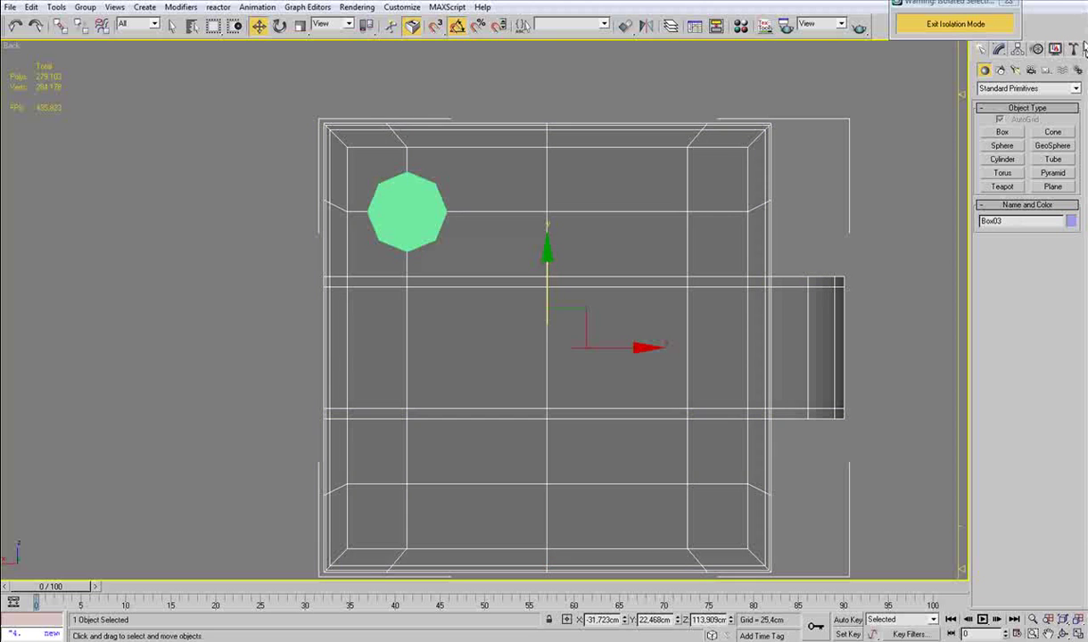
Step: Change the box's object color to black
{"action": "left_click", "coordinate": [1071, 221]}
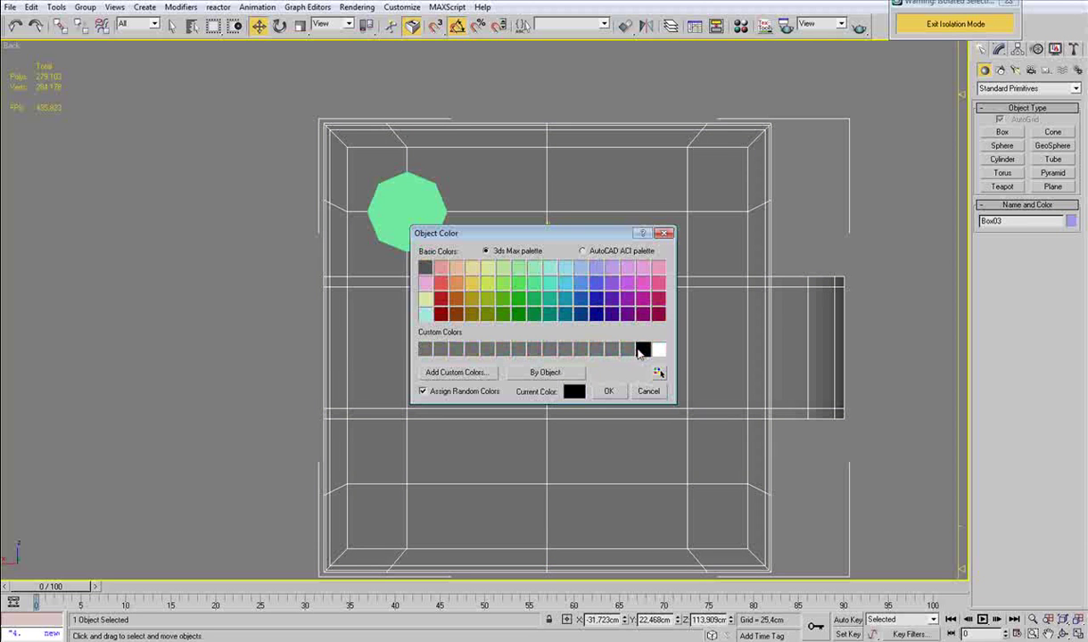
{"action": "left_click", "coordinate": [642, 351]}
{"action": "left_click", "coordinate": [610, 391]}
Step: Nudge the green cylinder slightly left so its corners line up with the box's crossing edges, and return to the box's vertices
{"action": "middle_click_drag", "start_coordinate": [478, 257], "coordinate": [551, 323]}
{"action": "scroll", "coordinate": [553, 317], "scroll_direction": "up", "scroll_amount": 2}
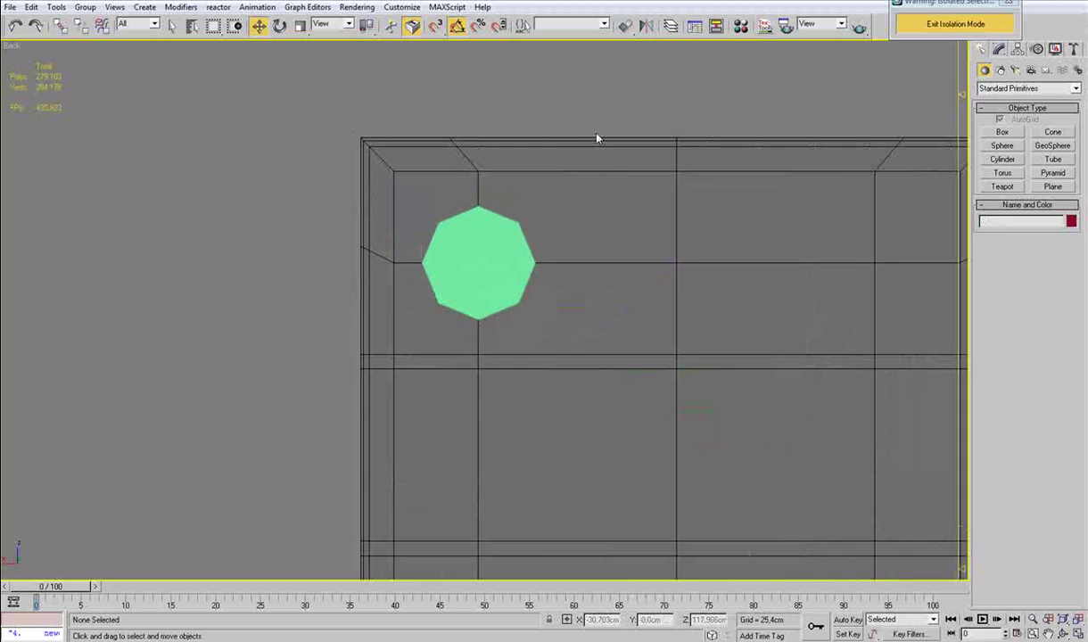
{"action": "left_click", "coordinate": [999, 48]}
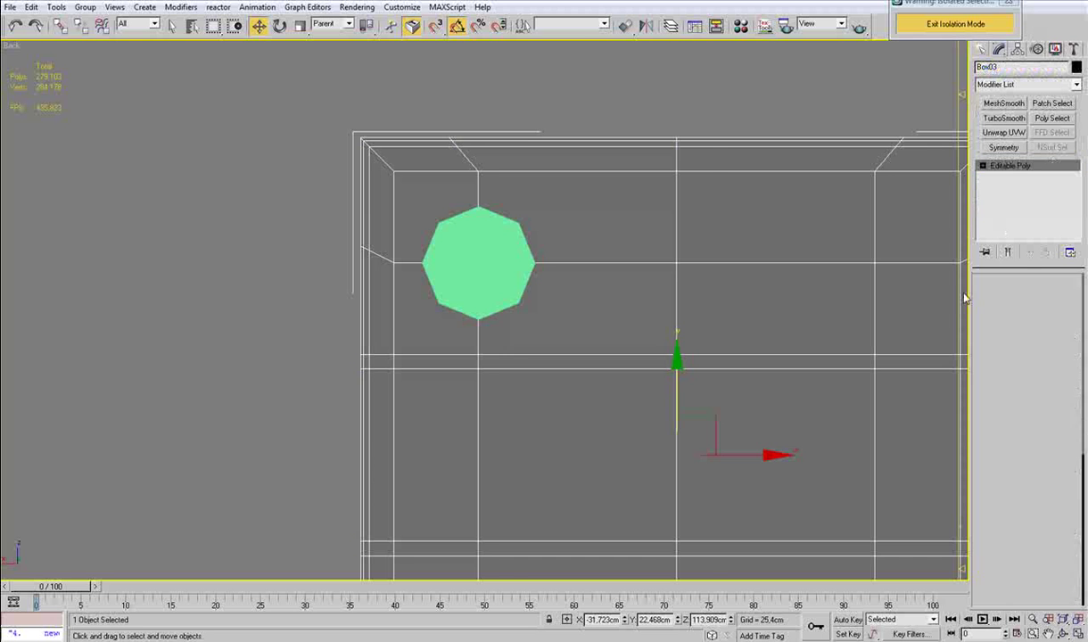
{"action": "left_click", "coordinate": [995, 298]}
{"action": "scroll", "coordinate": [680, 310], "scroll_direction": "up", "scroll_amount": 3}
{"action": "scroll", "coordinate": [515, 361], "scroll_direction": "up", "scroll_amount": 3}
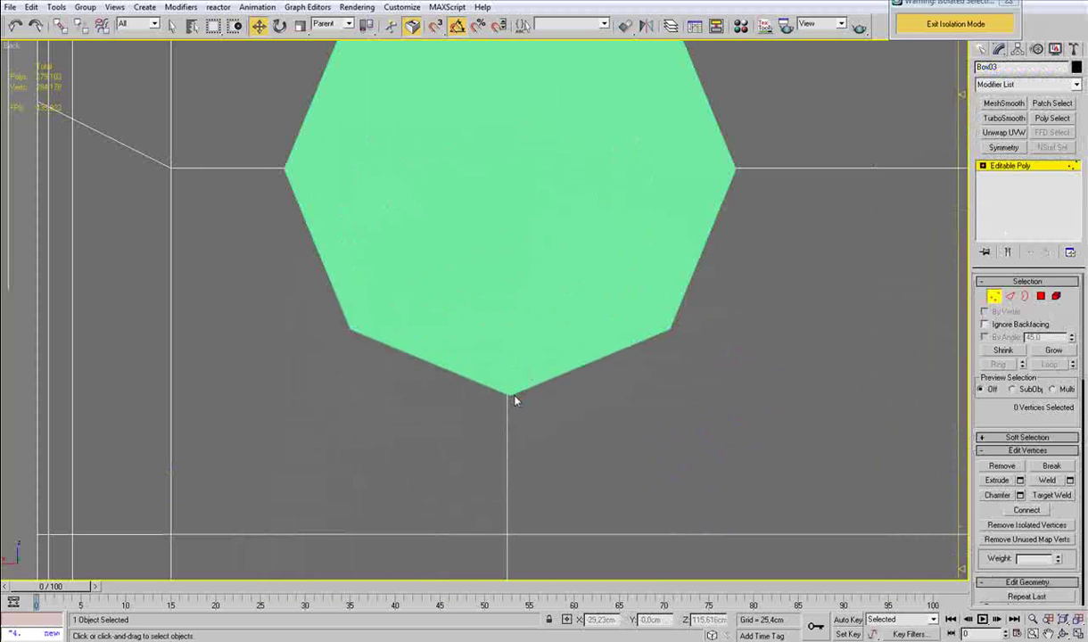
{"action": "left_click", "coordinate": [994, 296]}
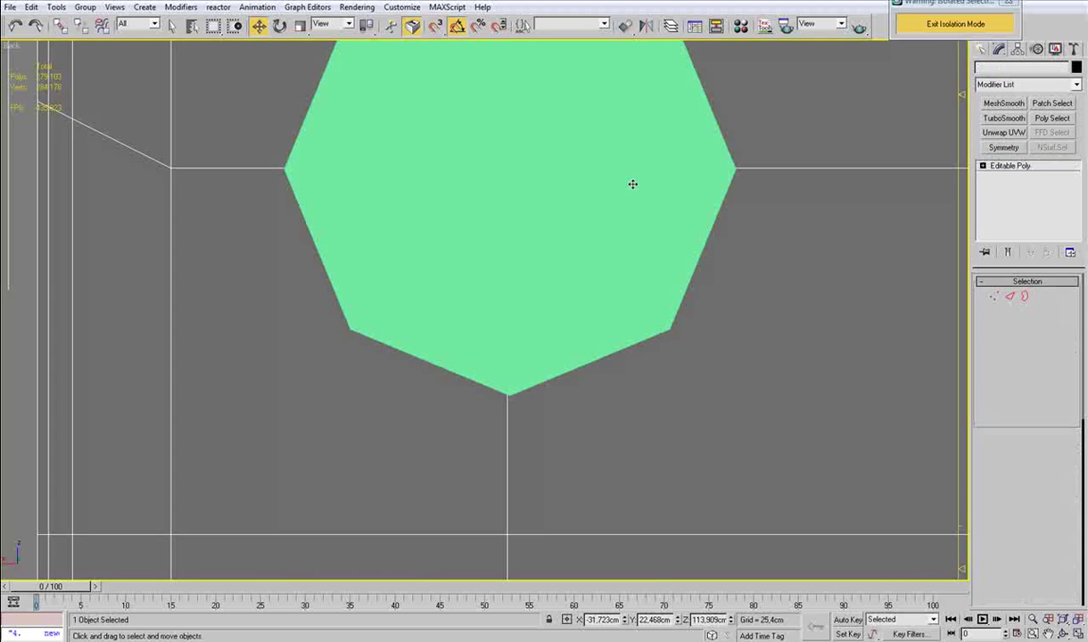
{"action": "left_click", "coordinate": [633, 183]}
{"action": "left_click_drag", "start_coordinate": [600, 171], "coordinate": [598, 170]}
{"action": "left_click", "coordinate": [897, 221]}
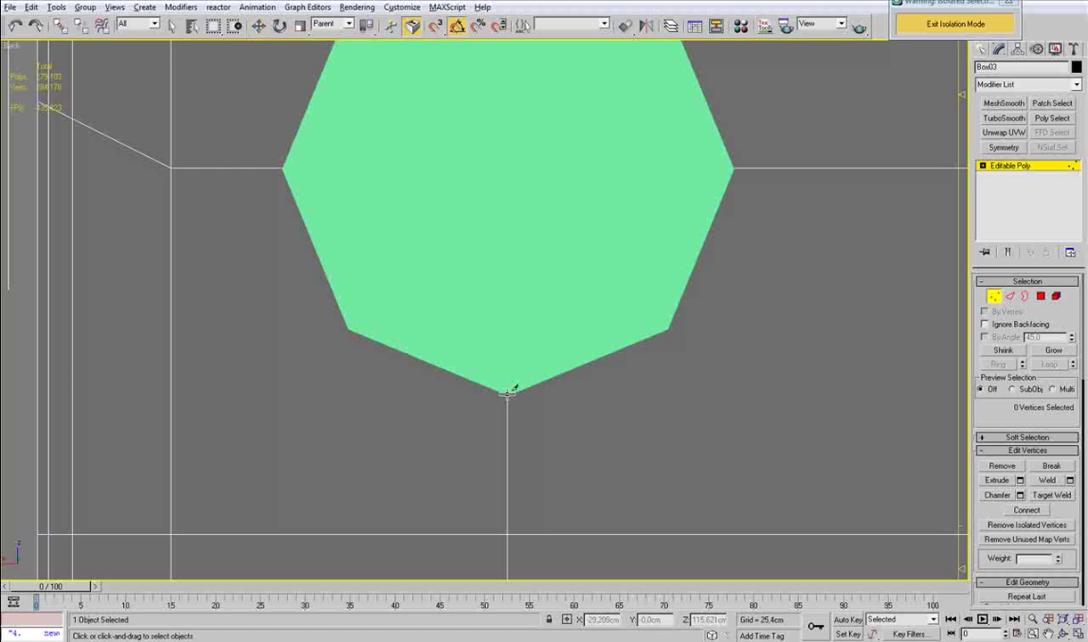
Step: Cut the cylinder's octagonal outline into the box front, following its corners in wireframe display
{"action": "left_click", "coordinate": [507, 394]}
{"action": "key", "text": "F3"}
{"action": "left_click", "coordinate": [669, 329]}
{"action": "left_click", "coordinate": [733, 168]}
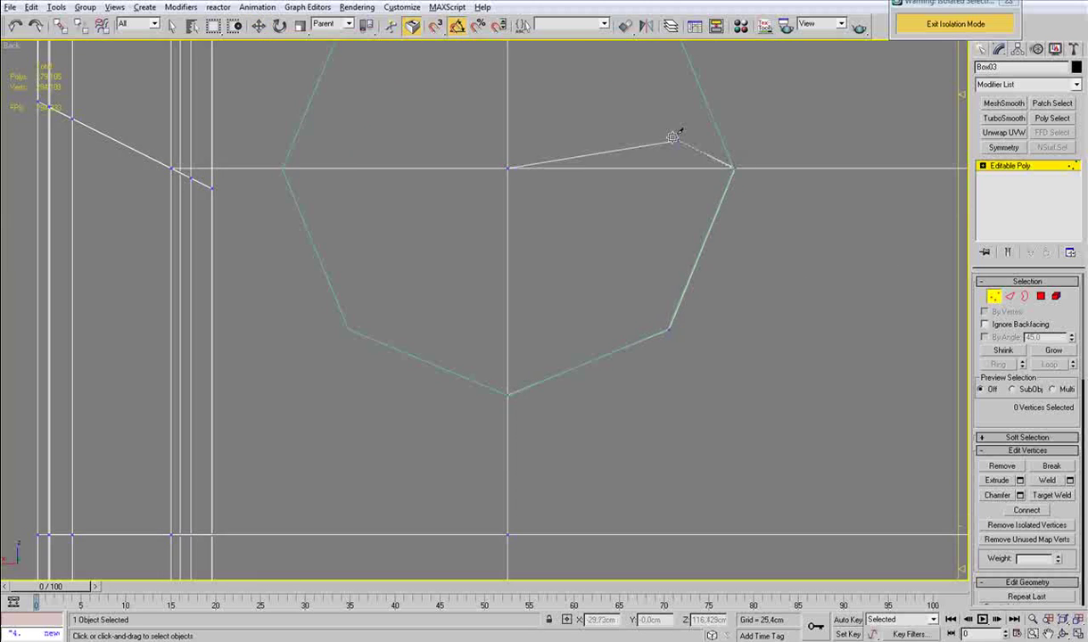
{"action": "scroll", "coordinate": [733, 169], "scroll_direction": "down", "scroll_amount": 1}
{"action": "left_click_drag", "start_coordinate": [613, 96], "coordinate": [341, 206]}
{"action": "left_click", "coordinate": [343, 210]}
{"action": "left_click", "coordinate": [386, 323]}
{"action": "key", "text": "w"}
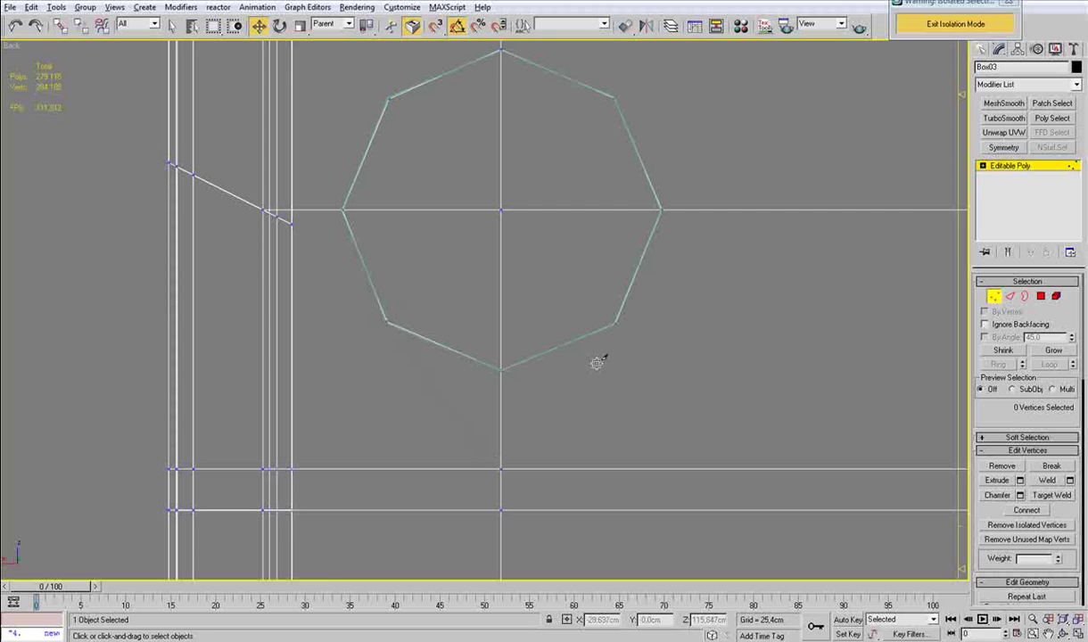
Step: Delete the centre vertex inside the octagonal cut to open a hole in the box front
{"action": "scroll", "coordinate": [486, 267], "scroll_direction": "down", "scroll_amount": 3}
{"action": "left_click", "coordinate": [491, 259]}
{"action": "key", "text": "Delete"}
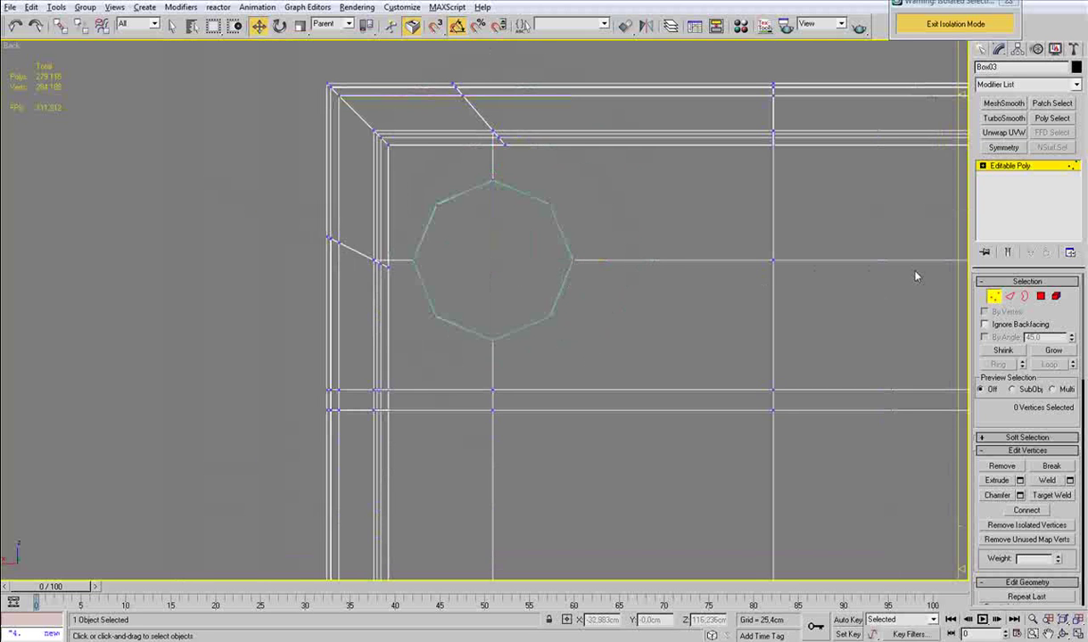
Step: Move the green cylinder across the box front and centre it on the upper-right crossing of the edges
{"action": "left_click", "coordinate": [995, 296]}
{"action": "left_click", "coordinate": [536, 197]}
{"action": "scroll", "coordinate": [645, 260], "scroll_direction": "down", "scroll_amount": 1}
{"action": "middle_click_drag", "start_coordinate": [612, 261], "coordinate": [508, 262]}
{"action": "scroll", "coordinate": [507, 262], "scroll_direction": "down", "scroll_amount": 1}
{"action": "left_click_drag", "start_coordinate": [480, 285], "coordinate": [759, 286]}
{"action": "key", "text": "z"}
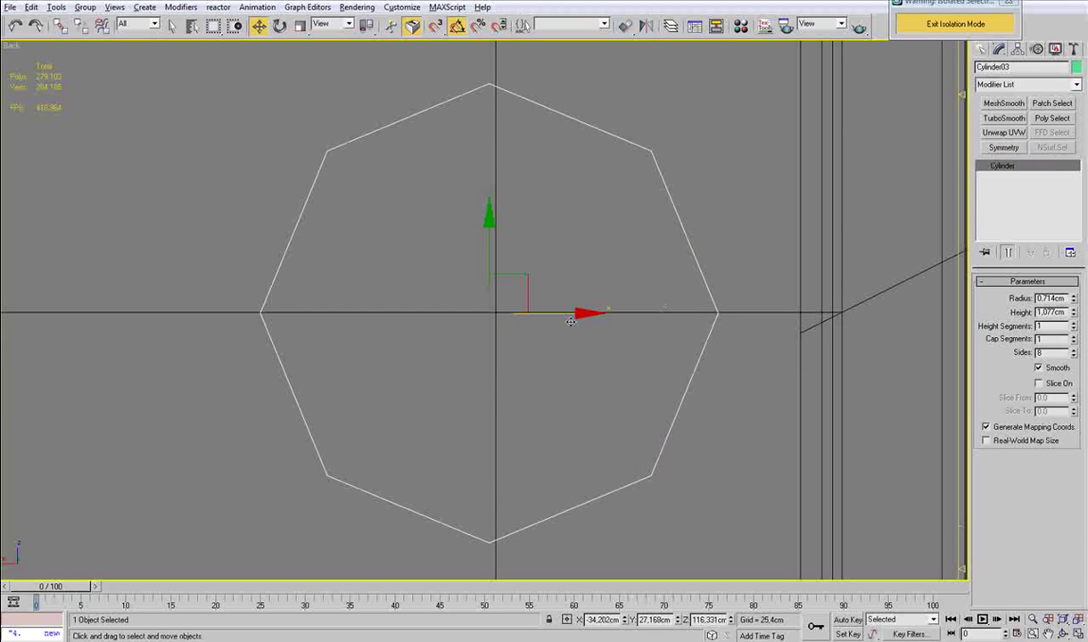
{"action": "left_click_drag", "start_coordinate": [560, 313], "coordinate": [567, 313]}
{"action": "left_click_drag", "start_coordinate": [497, 228], "coordinate": [497, 226]}
Step: Cut the cylinder's octagonal outline into the box front around the upper-right crossing, following its eight corners
{"action": "left_click", "coordinate": [731, 294]}
{"action": "left_click", "coordinate": [785, 311]}
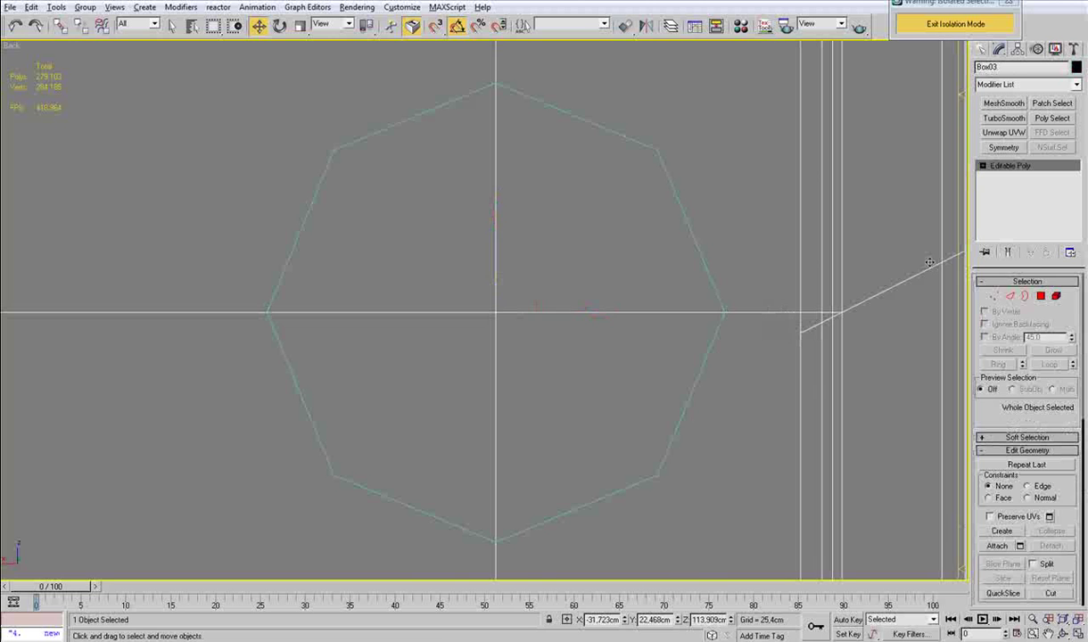
{"action": "left_click", "coordinate": [998, 298]}
{"action": "middle_click_drag", "start_coordinate": [598, 385], "coordinate": [635, 270]}
{"action": "key", "text": "alt+c"}
{"action": "left_click", "coordinate": [533, 427]}
{"action": "left_click_drag", "start_coordinate": [680, 375], "coordinate": [760, 200]}
{"action": "left_click", "coordinate": [760, 199]}
{"action": "scroll", "coordinate": [697, 190], "scroll_direction": "down", "scroll_amount": 3}
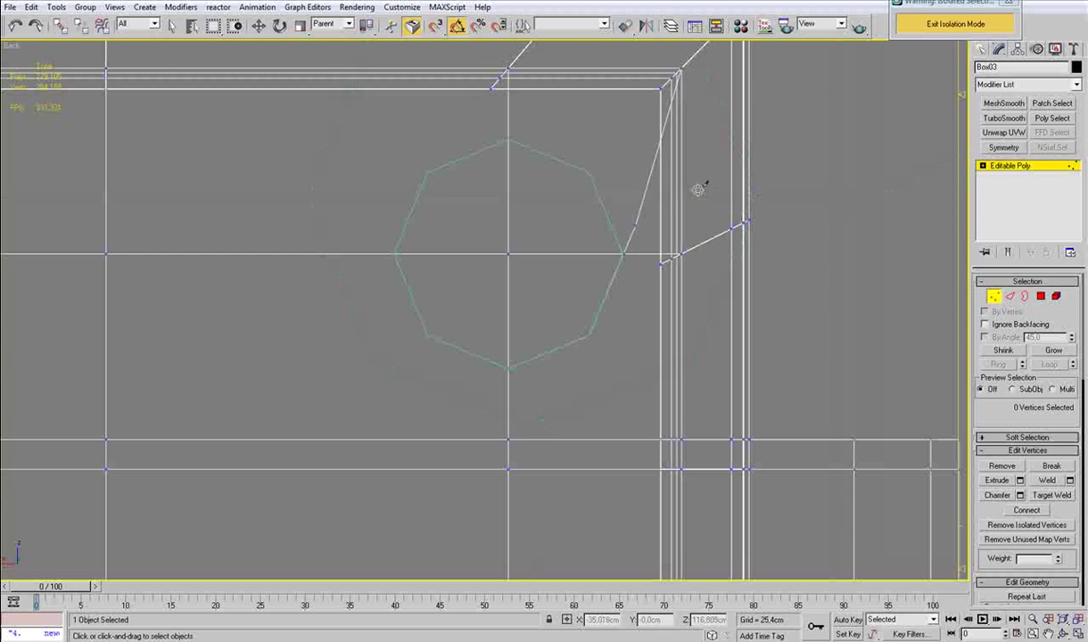
{"action": "left_click", "coordinate": [588, 172]}
{"action": "left_click", "coordinate": [508, 140]}
{"action": "left_click_drag", "start_coordinate": [427, 171], "coordinate": [394, 253]}
{"action": "left_click", "coordinate": [395, 253]}
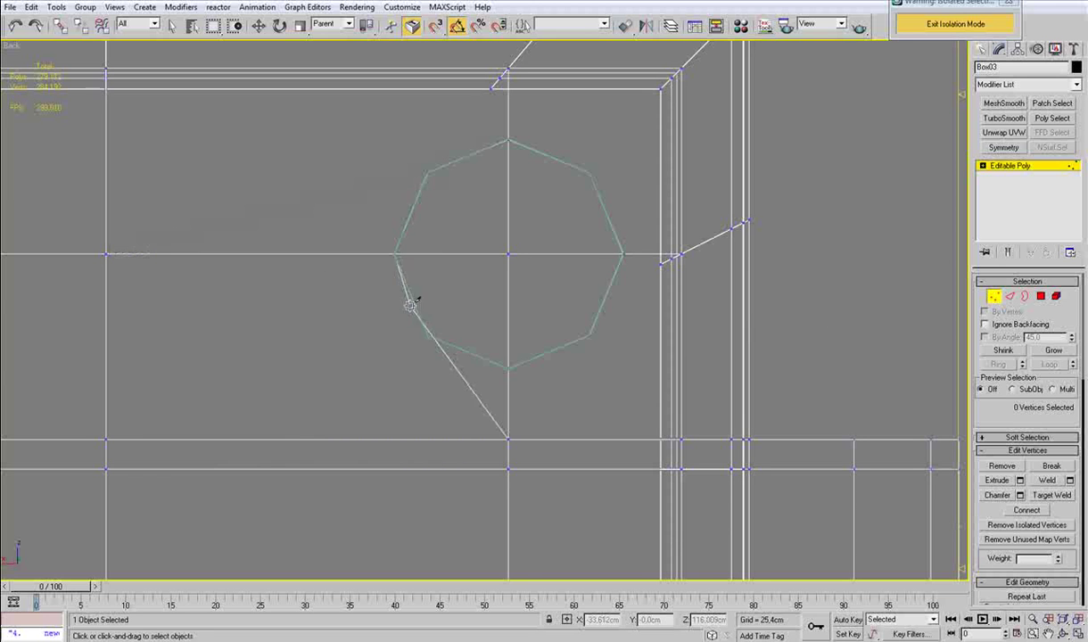
{"action": "left_click", "coordinate": [426, 334]}
{"action": "left_click_drag", "start_coordinate": [426, 333], "coordinate": [510, 367]}
{"action": "right_click", "coordinate": [509, 367]}
Step: Delete the centre vertex inside the upper-right octagon to open the hole, and leave vertex editing
{"action": "left_click", "coordinate": [508, 254]}
{"action": "key", "text": "Delete"}
{"action": "left_click", "coordinate": [994, 297]}
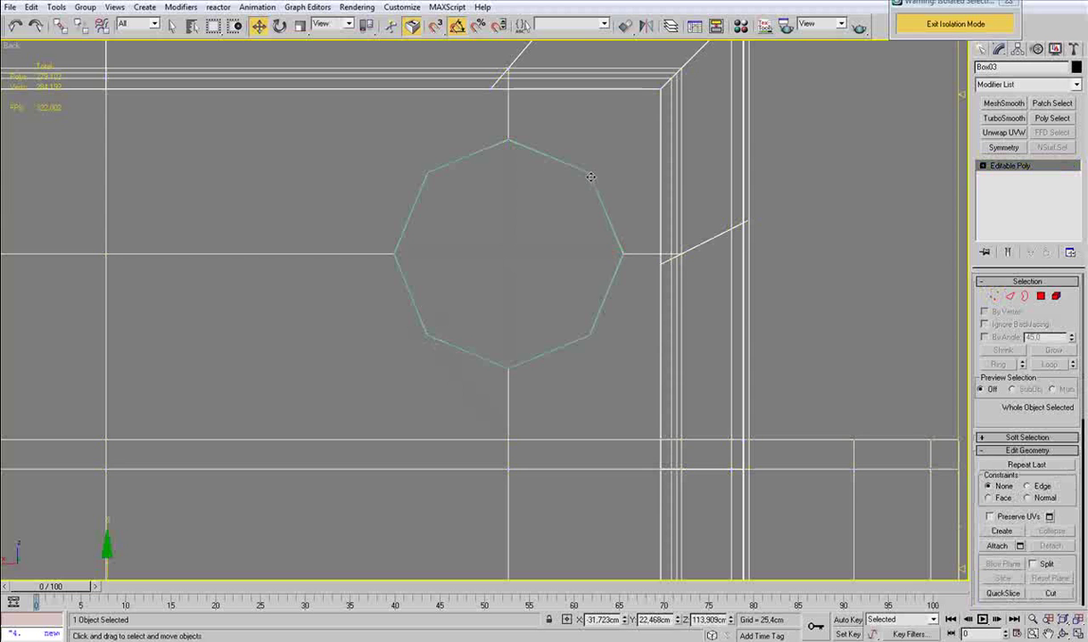
Step: Move the cylinder straight down about 4.85 cm and centre it on the lower-right edge crossing of the box front
{"action": "left_click", "coordinate": [563, 164]}
{"action": "scroll", "coordinate": [489, 250], "scroll_direction": "down", "scroll_amount": 6}
{"action": "middle_click_drag", "start_coordinate": [490, 250], "coordinate": [512, 173]}
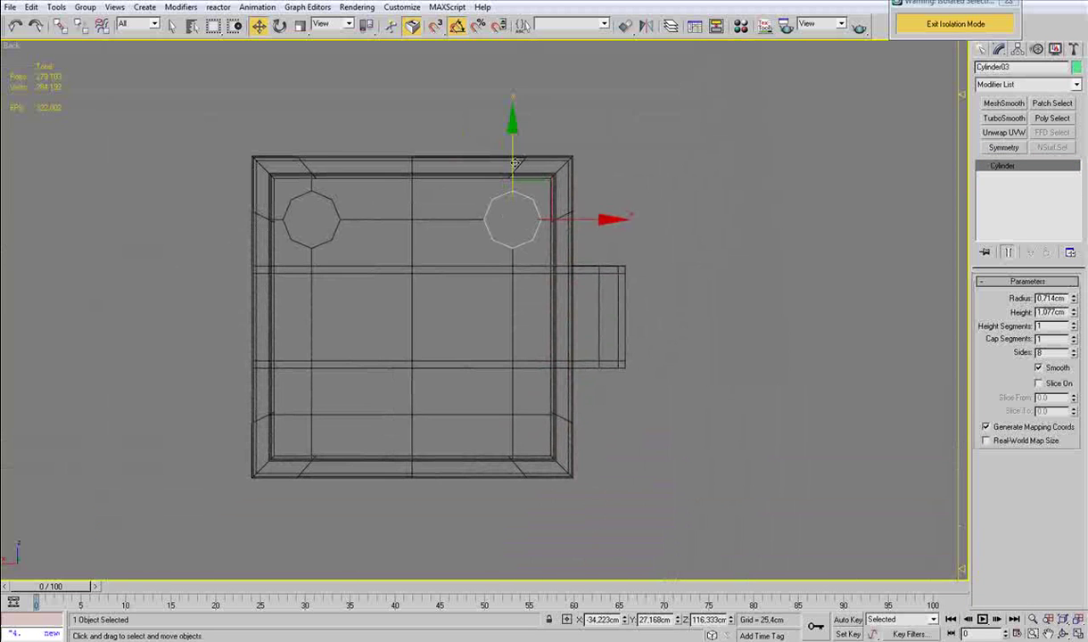
{"action": "left_click_drag", "start_coordinate": [513, 151], "coordinate": [513, 346]}
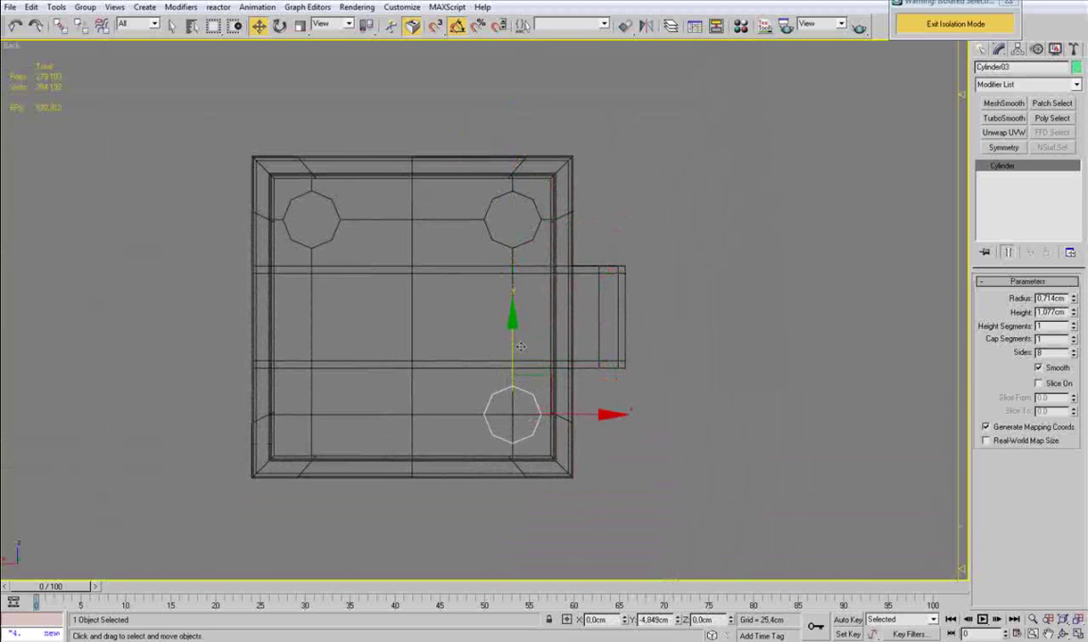
{"action": "key", "text": "z"}
{"action": "left_click_drag", "start_coordinate": [492, 251], "coordinate": [493, 252]}
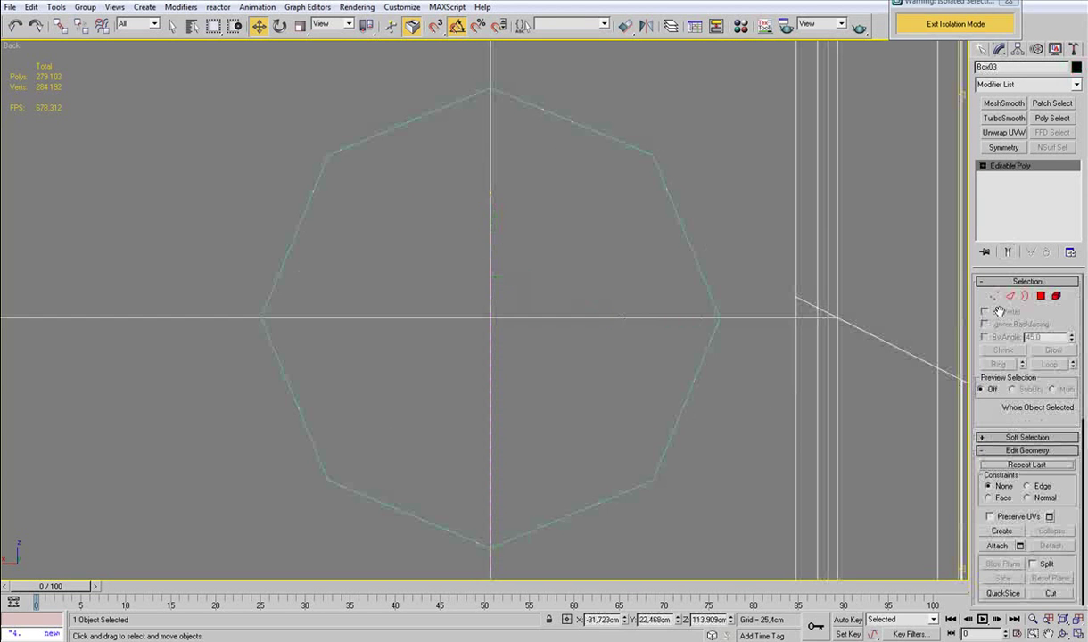
Step: Cut the cylinder's octagonal outline around the lower-right crossing of the box front and delete its centre vertex to open the hole
{"action": "left_click", "coordinate": [994, 296]}
{"action": "middle_click_drag", "start_coordinate": [634, 448], "coordinate": [634, 359]}
{"action": "key", "text": "alt+c"}
{"action": "left_click", "coordinate": [490, 459]}
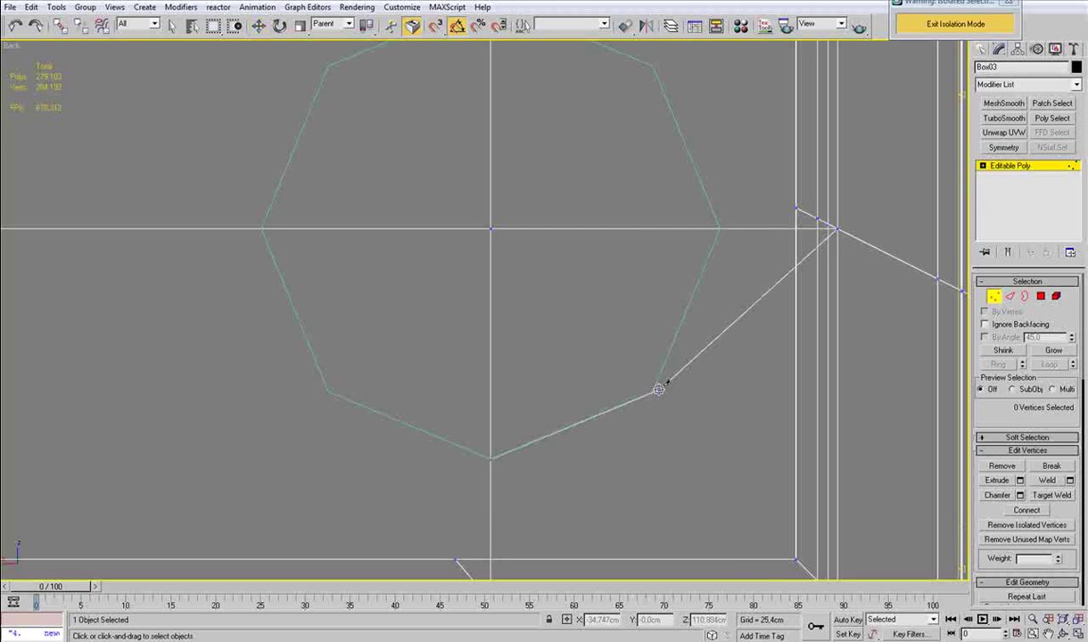
{"action": "left_click", "coordinate": [655, 391]}
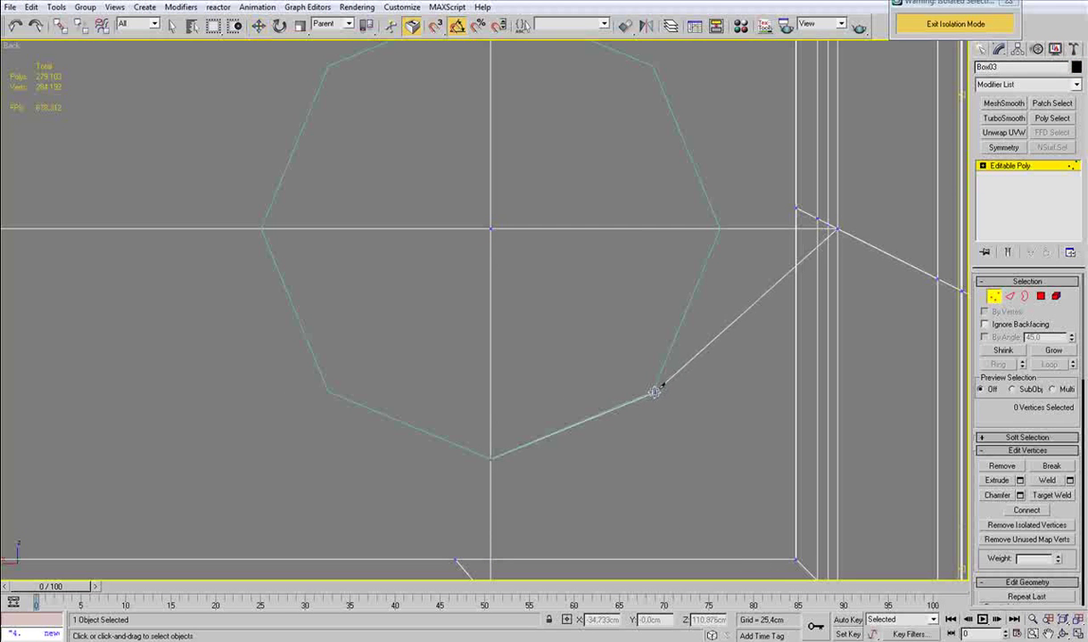
{"action": "left_click", "coordinate": [720, 228]}
{"action": "scroll", "coordinate": [720, 228], "scroll_direction": "down", "scroll_amount": 2}
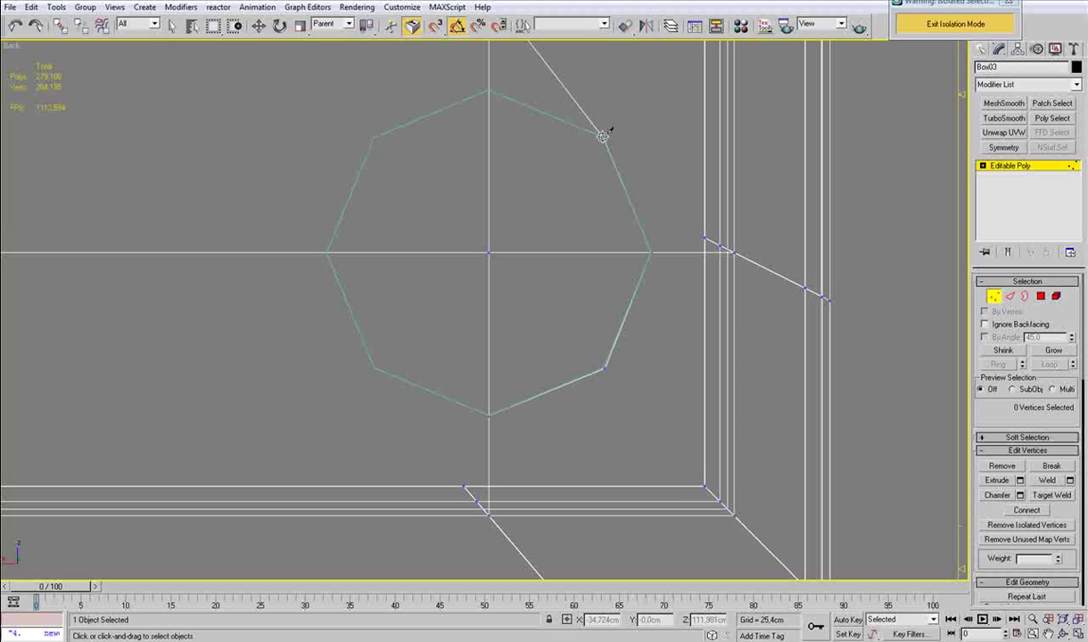
{"action": "left_click_drag", "start_coordinate": [602, 138], "coordinate": [373, 368]}
{"action": "left_click", "coordinate": [373, 368]}
{"action": "left_click", "coordinate": [489, 415]}
{"action": "right_click", "coordinate": [489, 415]}
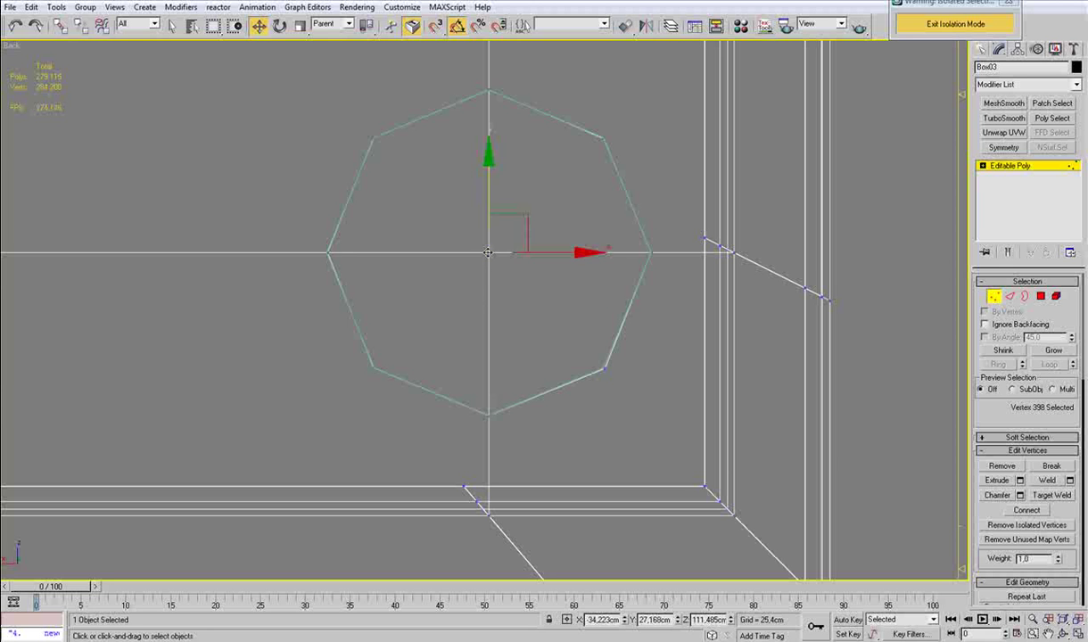
{"action": "scroll", "coordinate": [510, 330], "scroll_direction": "down", "scroll_amount": 3}
{"action": "left_click", "coordinate": [995, 294]}
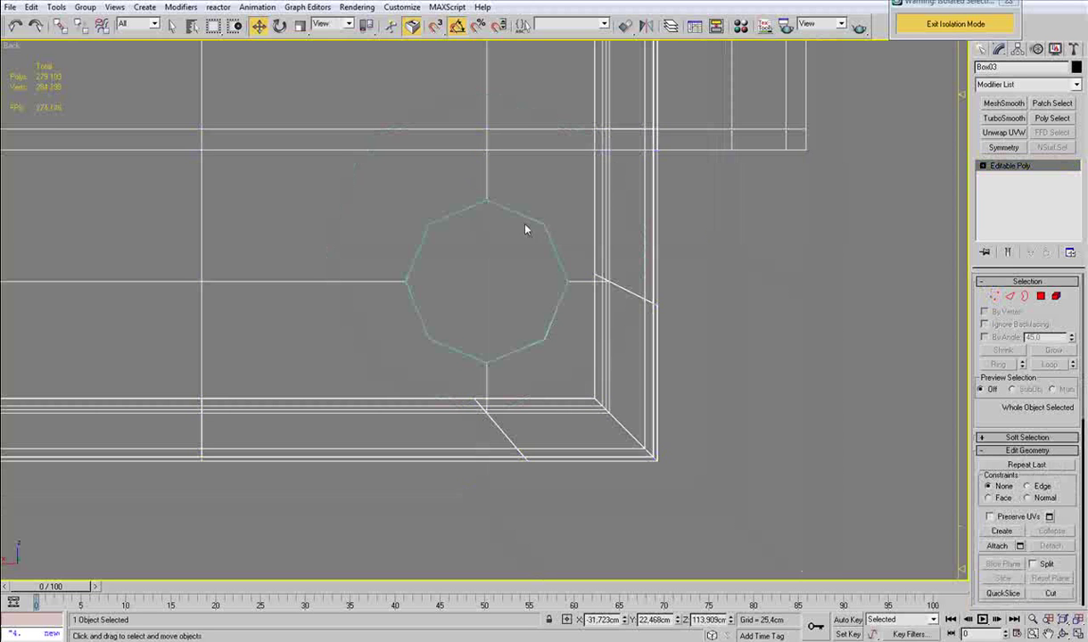
Step: Move the cylinder sideways to the lower-left edge crossing of the box front and centre it there
{"action": "left_click", "coordinate": [514, 212]}
{"action": "scroll", "coordinate": [708, 284], "scroll_direction": "down", "scroll_amount": 4}
{"action": "middle_click_drag", "start_coordinate": [605, 313], "coordinate": [688, 316]}
{"action": "left_click_drag", "start_coordinate": [669, 304], "coordinate": [464, 304]}
{"action": "key", "text": "z"}
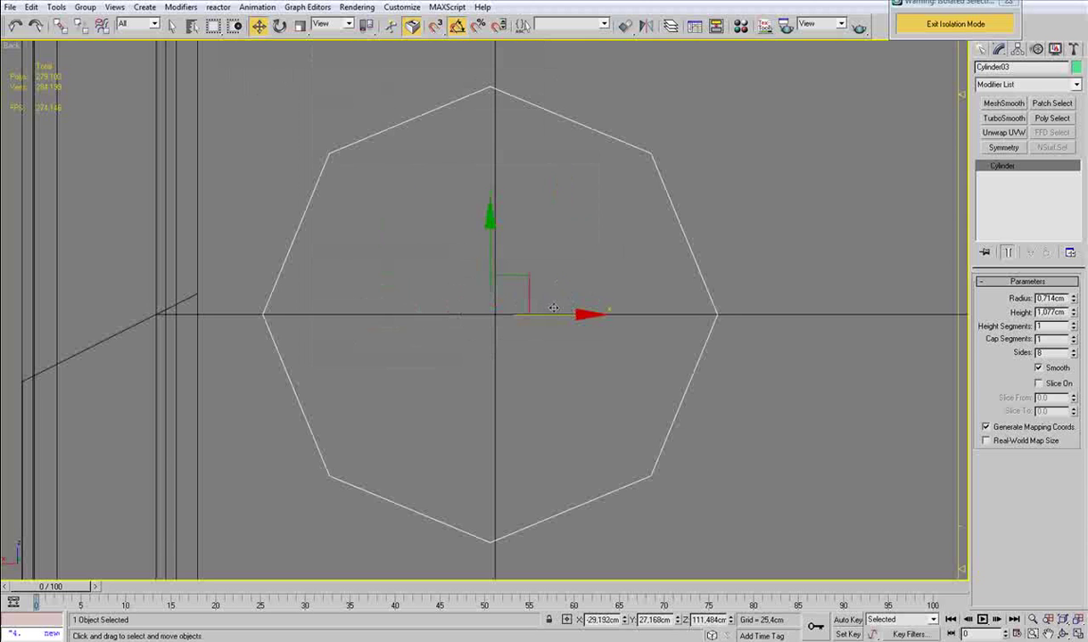
{"action": "left_click_drag", "start_coordinate": [555, 317], "coordinate": [561, 316]}
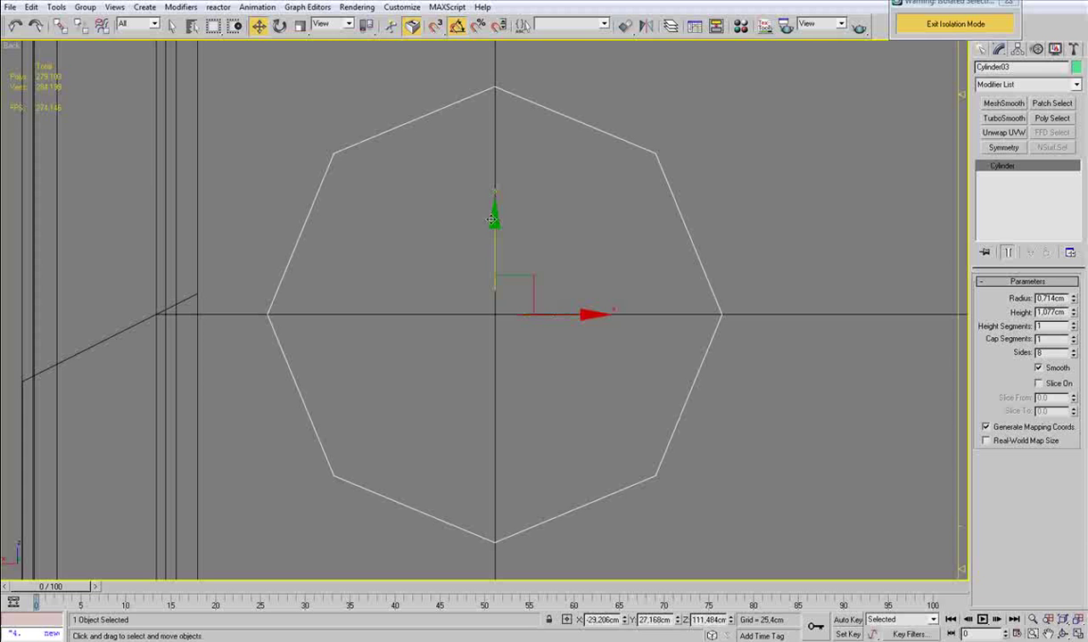
Step: Cut the cylinder's octagonal outline into the box front around the lower-left crossing, corner by corner
{"action": "left_click", "coordinate": [807, 314]}
{"action": "left_click", "coordinate": [995, 297]}
{"action": "middle_click_drag", "start_coordinate": [553, 513], "coordinate": [579, 390]}
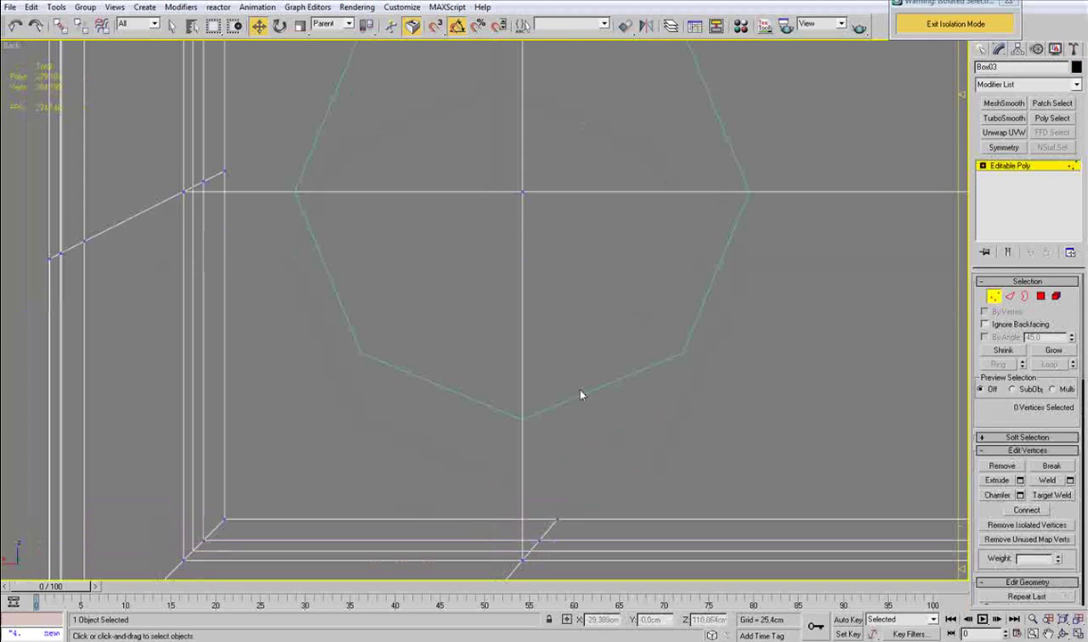
{"action": "left_click", "coordinate": [523, 418]}
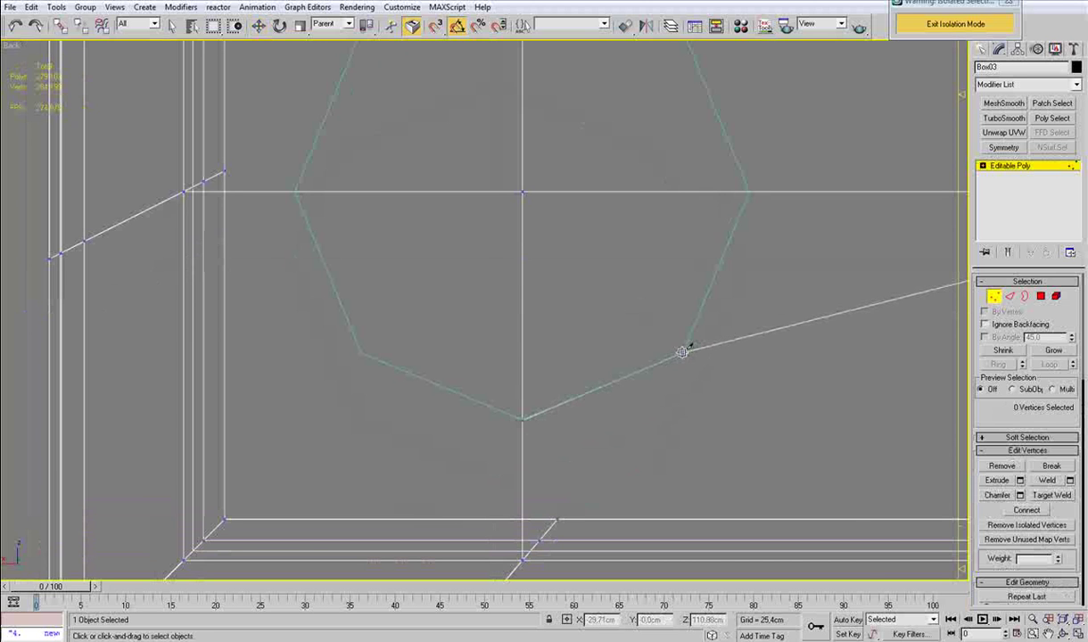
{"action": "left_click", "coordinate": [682, 352]}
{"action": "left_click", "coordinate": [750, 192]}
{"action": "middle_click_drag", "start_coordinate": [694, 280], "coordinate": [697, 426]}
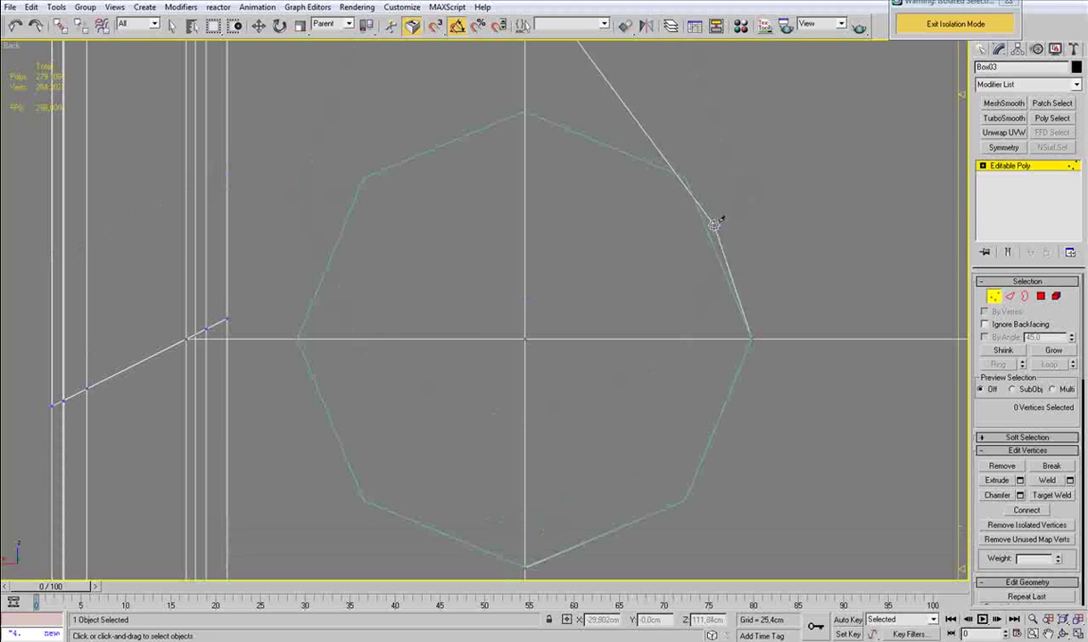
{"action": "left_click", "coordinate": [686, 178]}
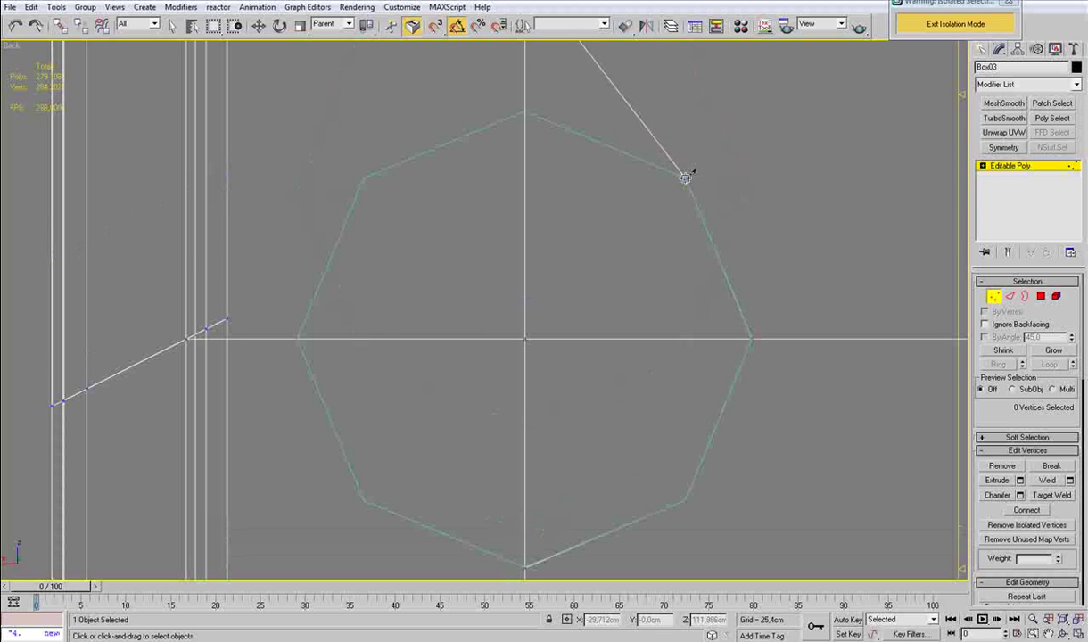
{"action": "left_click", "coordinate": [526, 113]}
{"action": "left_click", "coordinate": [363, 177]}
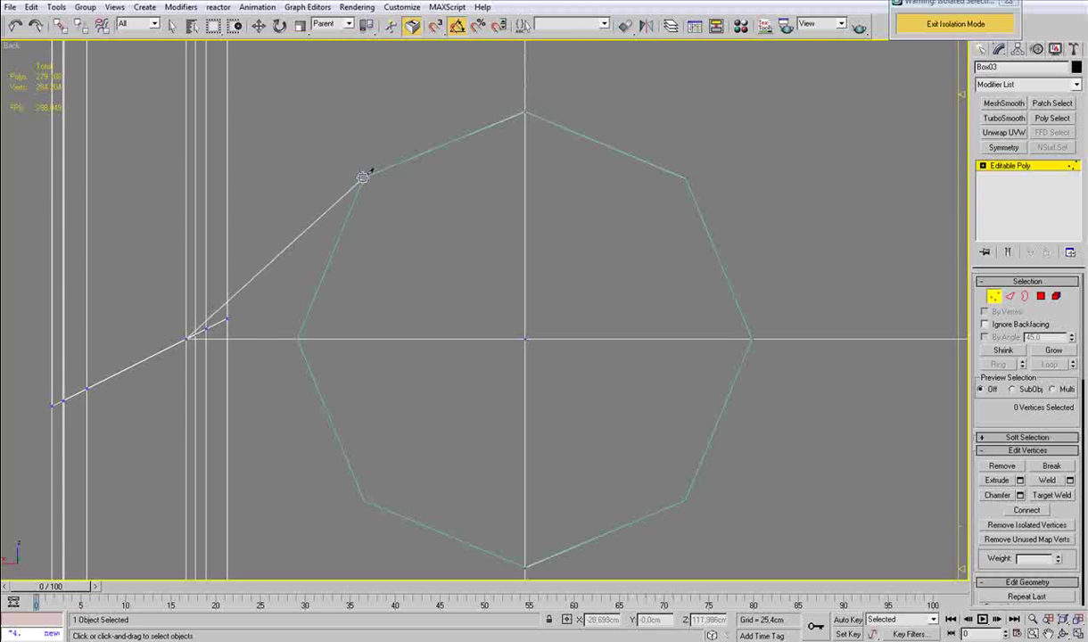
{"action": "left_click", "coordinate": [297, 339]}
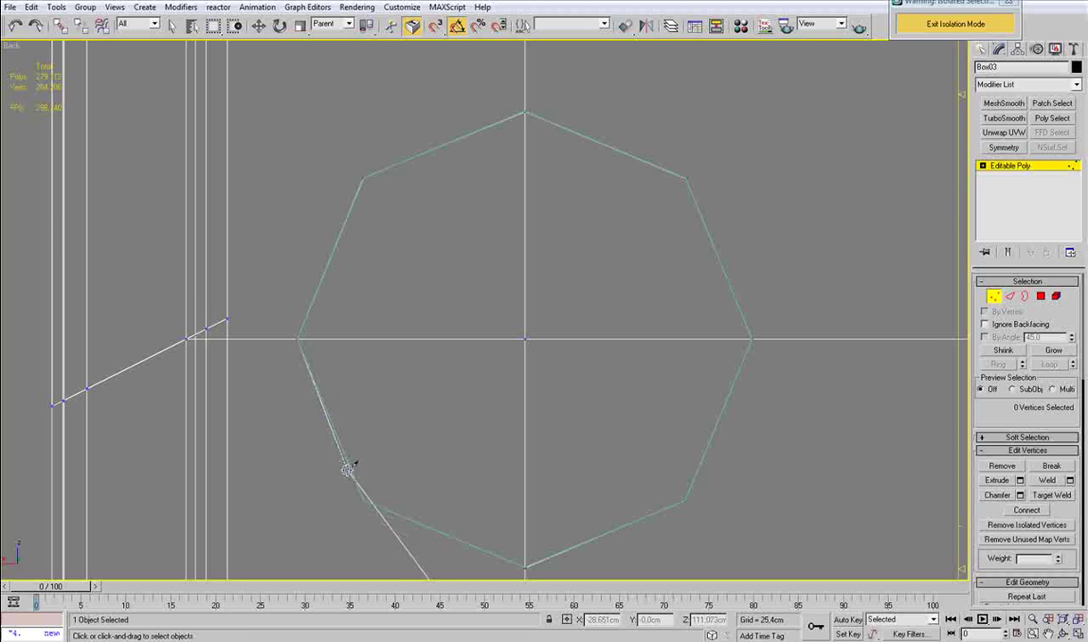
{"action": "left_click", "coordinate": [363, 500]}
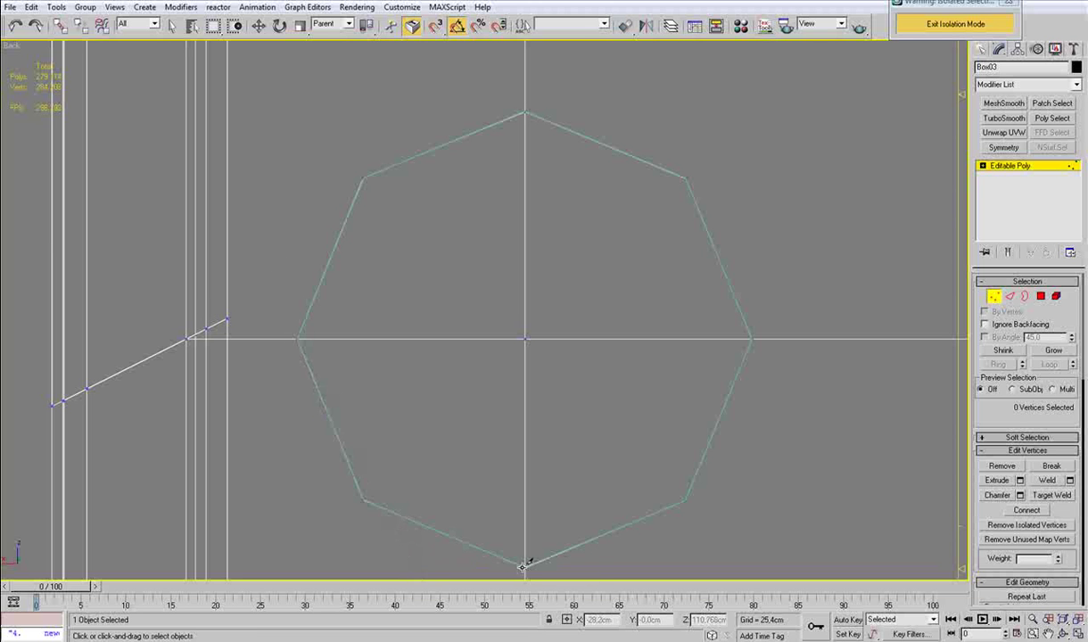
Step: Delete the centre vertex of the lower-left octagon to open the fourth hole, and leave vertex editing
{"action": "left_click", "coordinate": [525, 340]}
{"action": "key", "text": "Delete"}
{"action": "middle_click_drag", "start_coordinate": [539, 433], "coordinate": [553, 306]}
{"action": "scroll", "coordinate": [562, 330], "scroll_direction": "down", "scroll_amount": 3}
{"action": "left_click", "coordinate": [995, 298]}
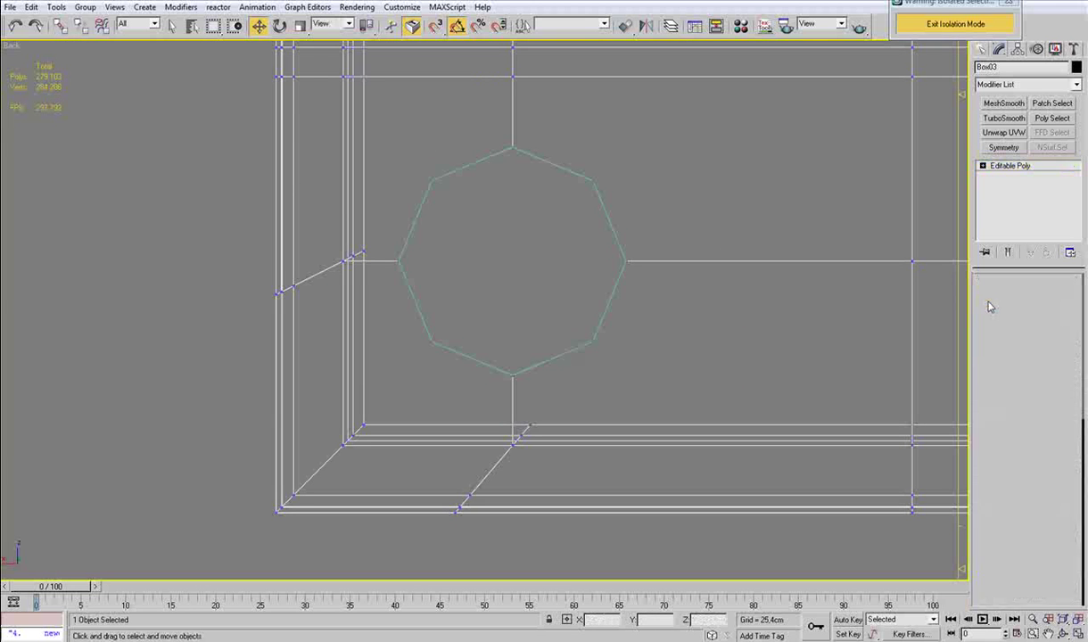
Step: Delete the green guide cylinder
{"action": "left_click", "coordinate": [575, 348]}
{"action": "key", "text": "Delete"}
{"action": "middle_click_drag", "start_coordinate": [621, 352], "coordinate": [612, 320]}
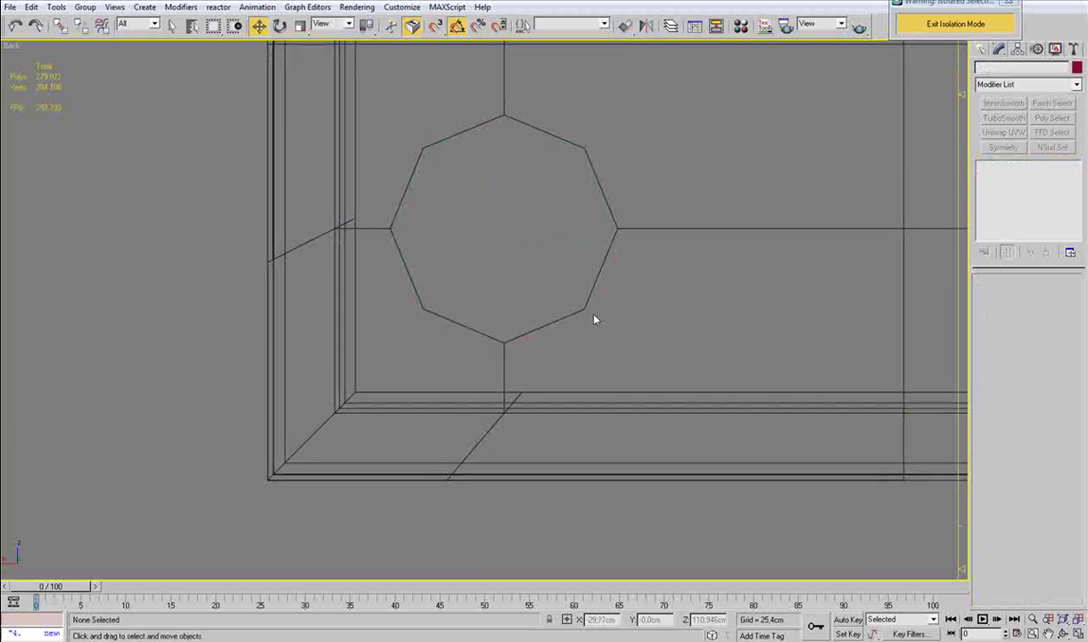
Step: Cut edges from the lower-left hole's two lower diagonal corners to the bottom centre-line crossing and the nearby inner box corner, switching to shaded display
{"action": "left_click", "coordinate": [572, 319]}
{"action": "key", "text": "1"}
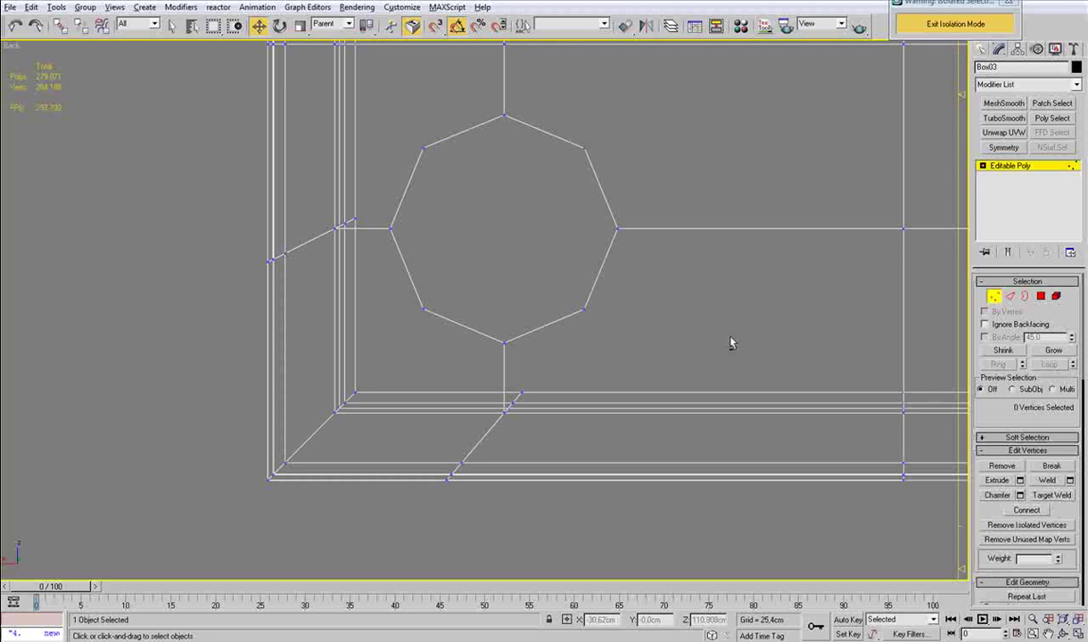
{"action": "left_click", "coordinate": [585, 310]}
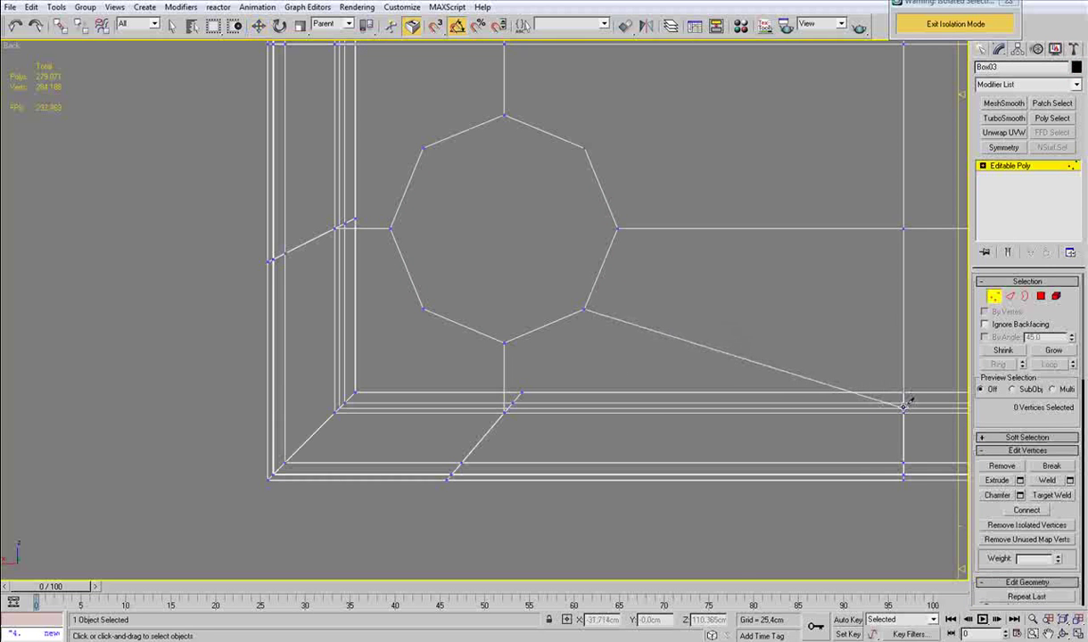
{"action": "left_click", "coordinate": [904, 411]}
{"action": "right_click", "coordinate": [903, 411]}
{"action": "key", "text": "F3"}
{"action": "middle_click_drag", "start_coordinate": [591, 320], "coordinate": [664, 322]}
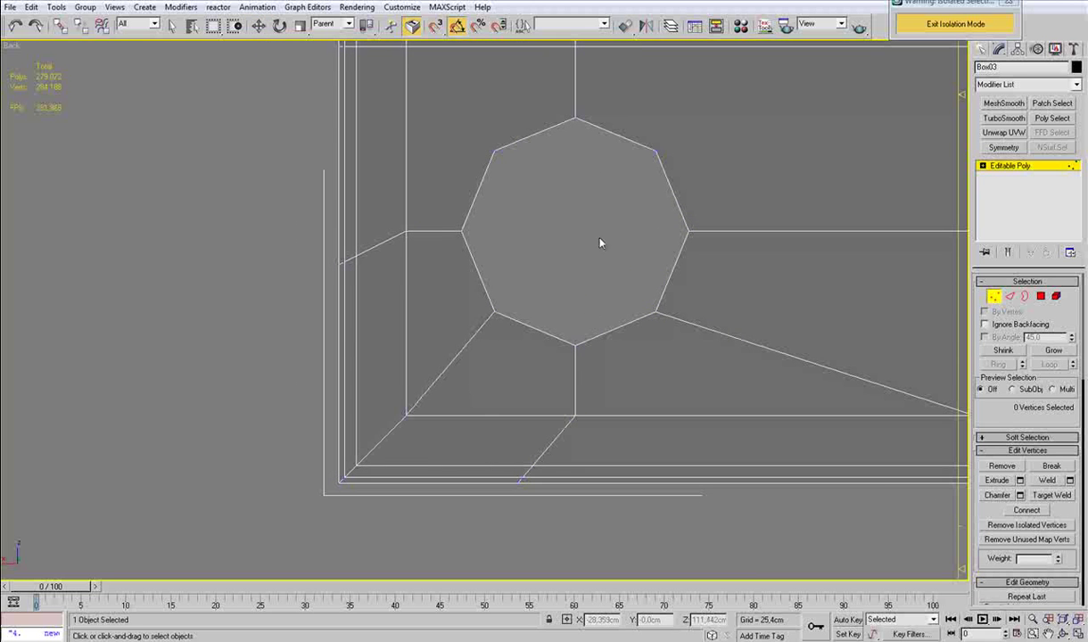
Step: Cut edges from the lower-left hole's two upper diagonal corners to the side edge crossing and the centre-line crossing above
{"action": "middle_click_drag", "start_coordinate": [522, 180], "coordinate": [522, 354]}
{"action": "left_click", "coordinate": [493, 322]}
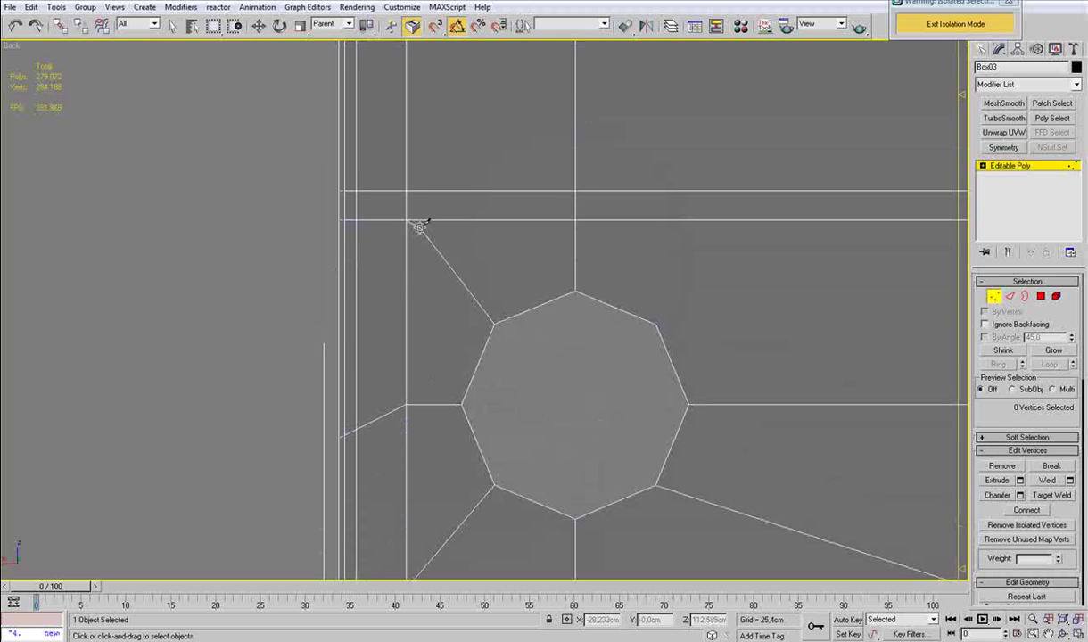
{"action": "left_click", "coordinate": [404, 220]}
{"action": "right_click", "coordinate": [418, 226]}
{"action": "scroll", "coordinate": [688, 355], "scroll_direction": "down", "scroll_amount": 3}
{"action": "middle_click_drag", "start_coordinate": [563, 343], "coordinate": [522, 365]}
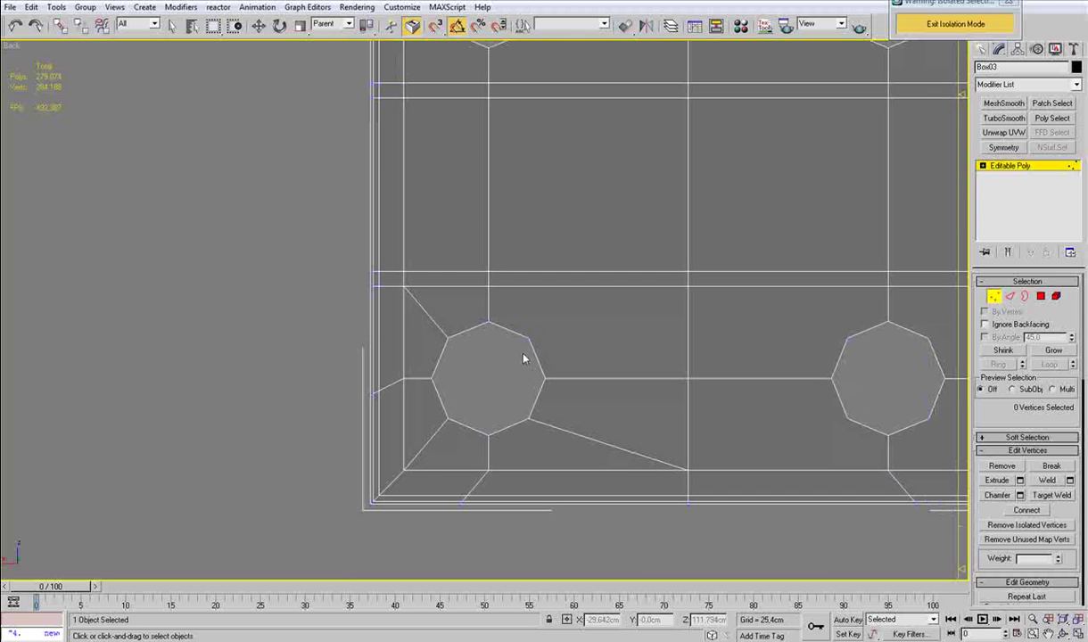
{"action": "left_click", "coordinate": [532, 336]}
{"action": "left_click", "coordinate": [686, 286]}
{"action": "right_click", "coordinate": [691, 290]}
Step: Cut edges from the lower-right hole's four diagonal corners to the surrounding centre-line and side edge crossings
{"action": "middle_click_drag", "start_coordinate": [839, 416], "coordinate": [736, 381]}
{"action": "left_click", "coordinate": [745, 381]}
{"action": "left_click", "coordinate": [585, 435]}
{"action": "left_click", "coordinate": [742, 303]}
{"action": "left_click", "coordinate": [585, 253]}
{"action": "middle_click_drag", "start_coordinate": [889, 363], "coordinate": [585, 331]}
{"action": "scroll", "coordinate": [682, 403], "scroll_direction": "up", "scroll_amount": 2}
{"action": "left_click", "coordinate": [576, 262]}
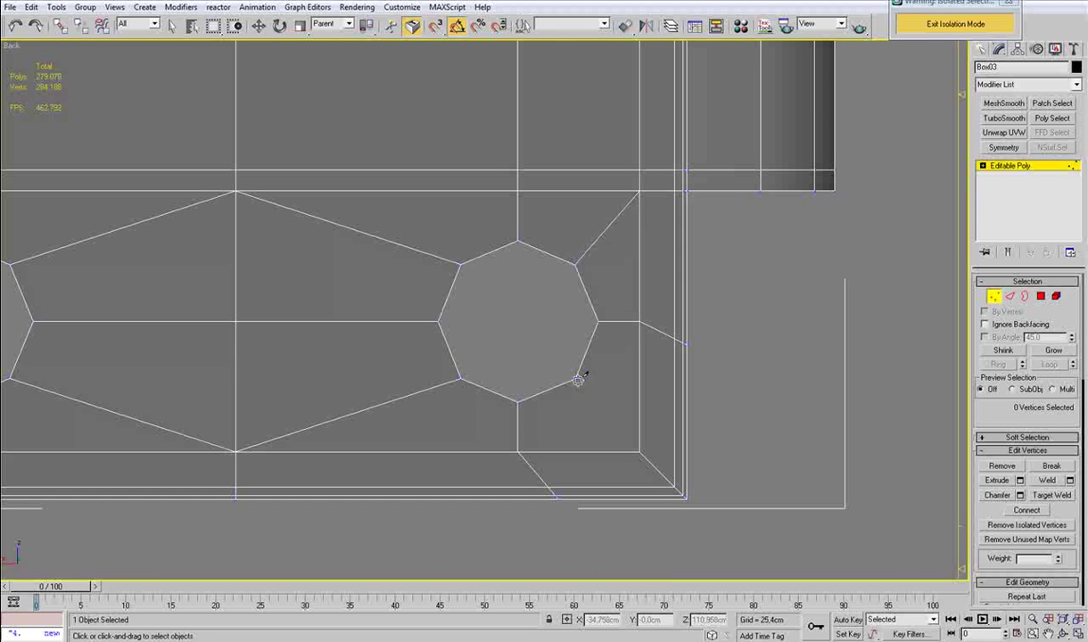
{"action": "scroll", "coordinate": [638, 448], "scroll_direction": "down", "scroll_amount": 2}
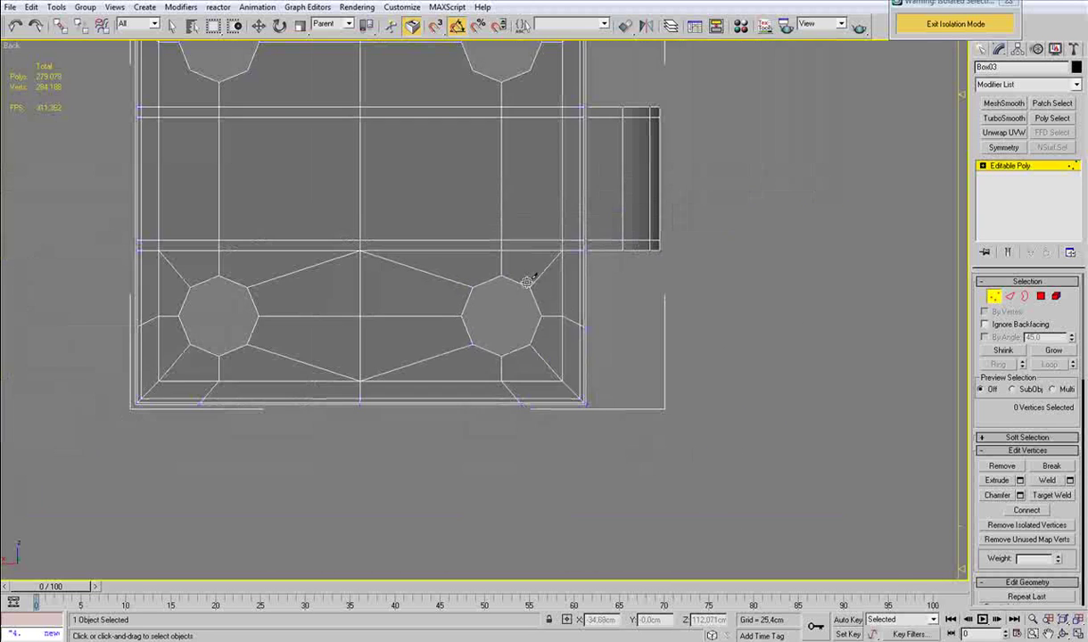
Step: Cut edges from the upper-right hole's two outer diagonal corners to the inner box corner and the side edge crossing below
{"action": "middle_click_drag", "start_coordinate": [602, 382], "coordinate": [601, 561]}
{"action": "scroll", "coordinate": [504, 260], "scroll_direction": "up", "scroll_amount": 1}
{"action": "middle_click_drag", "start_coordinate": [533, 260], "coordinate": [506, 404]}
{"action": "scroll", "coordinate": [506, 404], "scroll_direction": "up", "scroll_amount": 1}
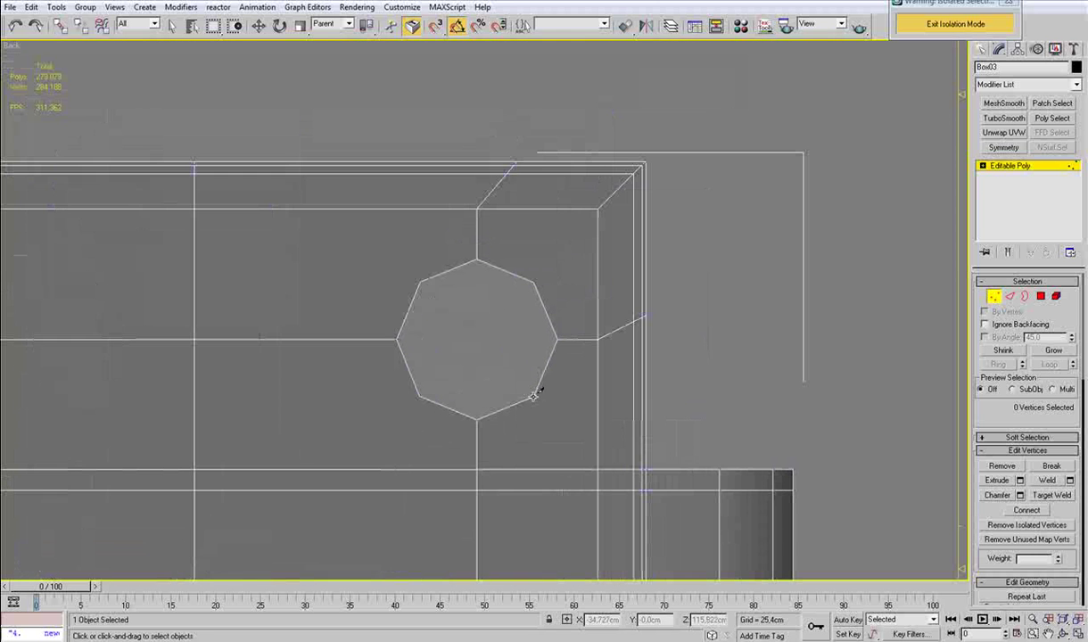
{"action": "middle_click_drag", "start_coordinate": [513, 296], "coordinate": [522, 362]}
{"action": "left_click", "coordinate": [606, 275]}
{"action": "right_click", "coordinate": [607, 274]}
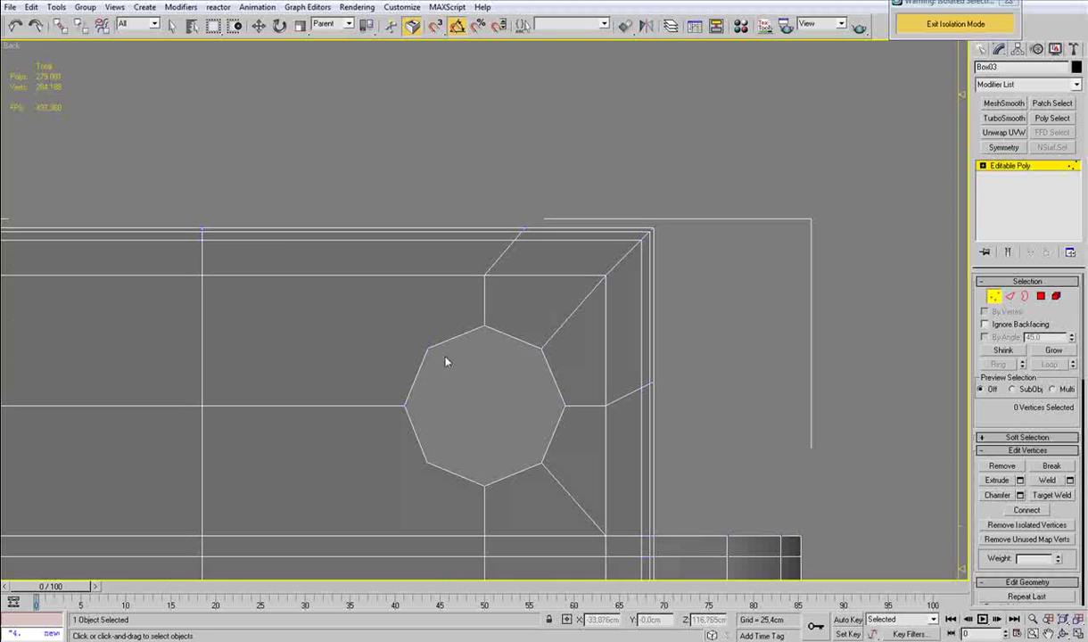
Step: Cut edges from the upper-right hole's two inner diagonal corners to the centre-line crossings above and below
{"action": "left_click", "coordinate": [428, 346]}
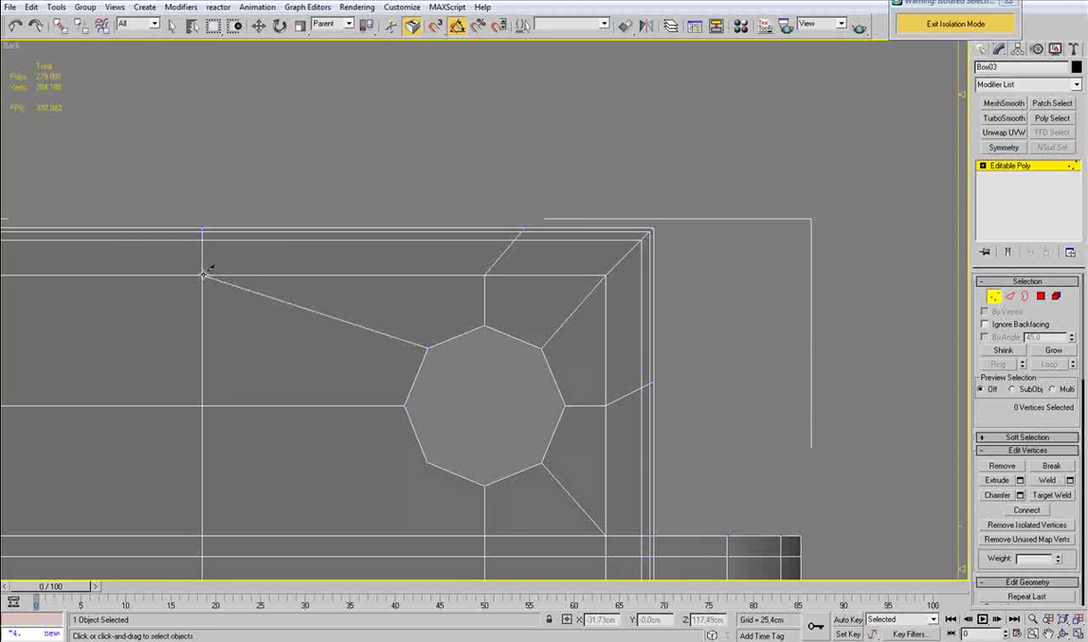
{"action": "left_click", "coordinate": [428, 461]}
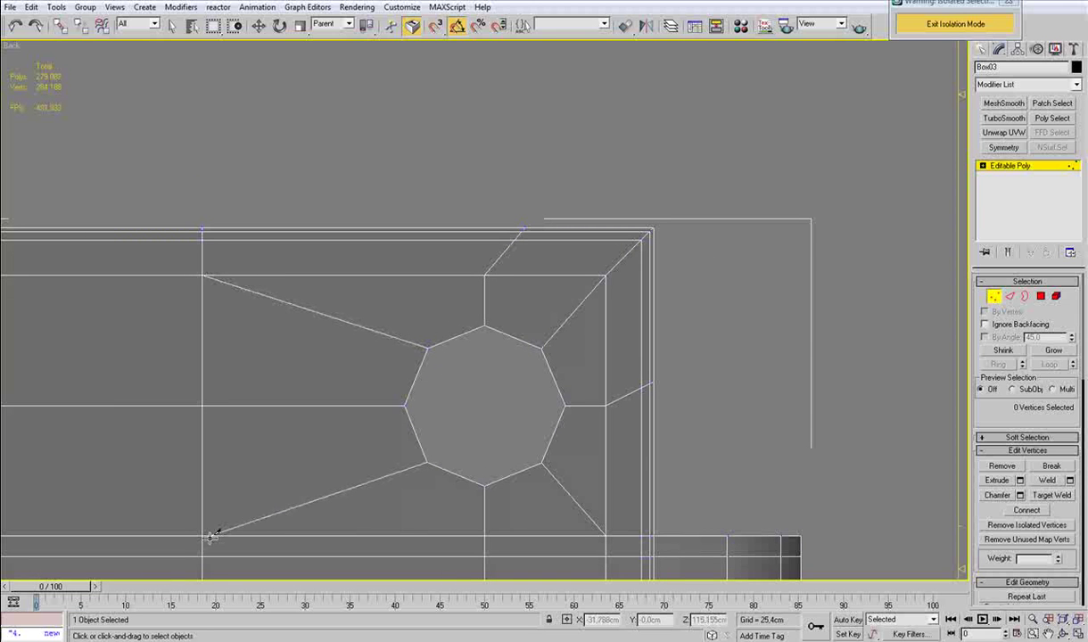
{"action": "left_click", "coordinate": [201, 536]}
{"action": "left_click", "coordinate": [200, 537]}
Step: Cut edges from the upper-left hole's two inner diagonal corners to the centre-line crossings below and above
{"action": "scroll", "coordinate": [281, 485], "scroll_direction": "down", "scroll_amount": 2}
{"action": "middle_click_drag", "start_coordinate": [309, 483], "coordinate": [718, 434]}
{"action": "scroll", "coordinate": [535, 391], "scroll_direction": "up", "scroll_amount": 2}
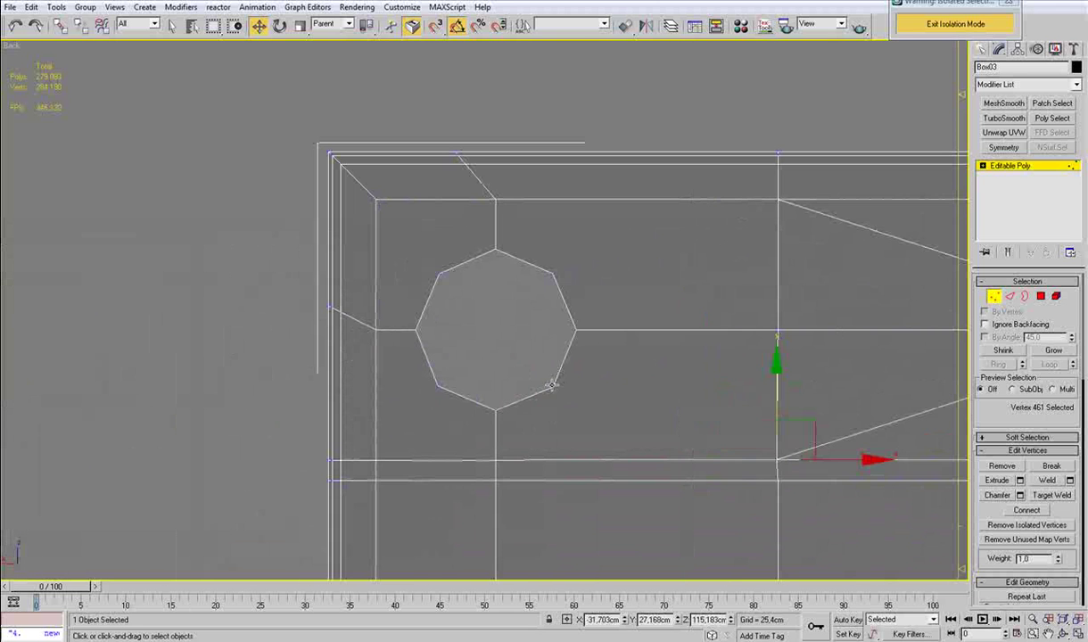
{"action": "key", "text": "alt+c"}
{"action": "left_click", "coordinate": [554, 386]}
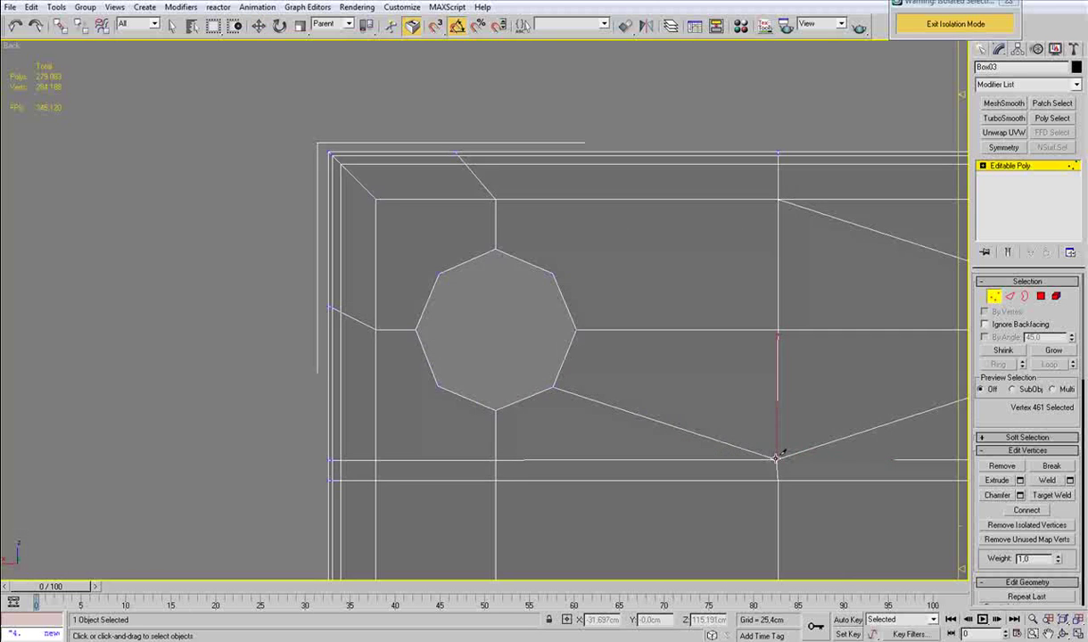
{"action": "left_click", "coordinate": [554, 272]}
{"action": "scroll", "coordinate": [554, 272], "scroll_direction": "up", "scroll_amount": 2}
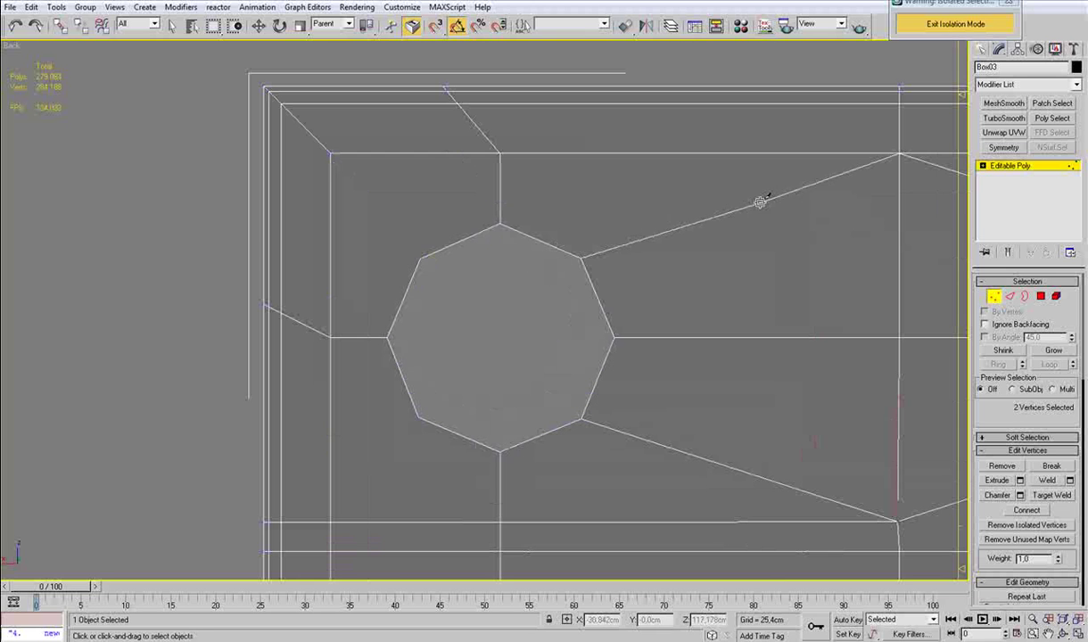
Step: Cut edges from the upper-left hole's two outer diagonal corners to the inner box corner and the side edge crossing below
{"action": "left_click", "coordinate": [420, 257]}
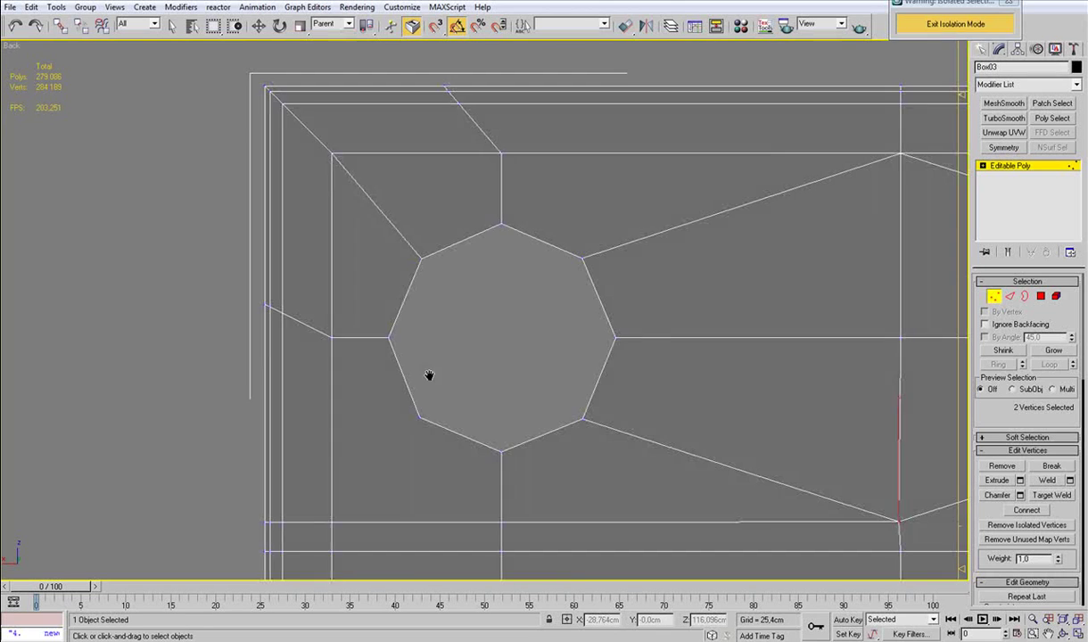
{"action": "middle_click_drag", "start_coordinate": [428, 378], "coordinate": [509, 308]}
{"action": "left_click", "coordinate": [499, 346]}
{"action": "left_click", "coordinate": [411, 451]}
{"action": "right_click", "coordinate": [411, 451]}
{"action": "right_click", "coordinate": [411, 452]}
{"action": "scroll", "coordinate": [569, 395], "scroll_direction": "down", "scroll_amount": 3}
Step: Connect the ring of edges radiating from the upper-left hole with 1 segment, pinch 82 and slide 99
{"action": "key", "text": "2"}
{"action": "left_click", "coordinate": [629, 348]}
{"action": "key", "text": "alt+r"}
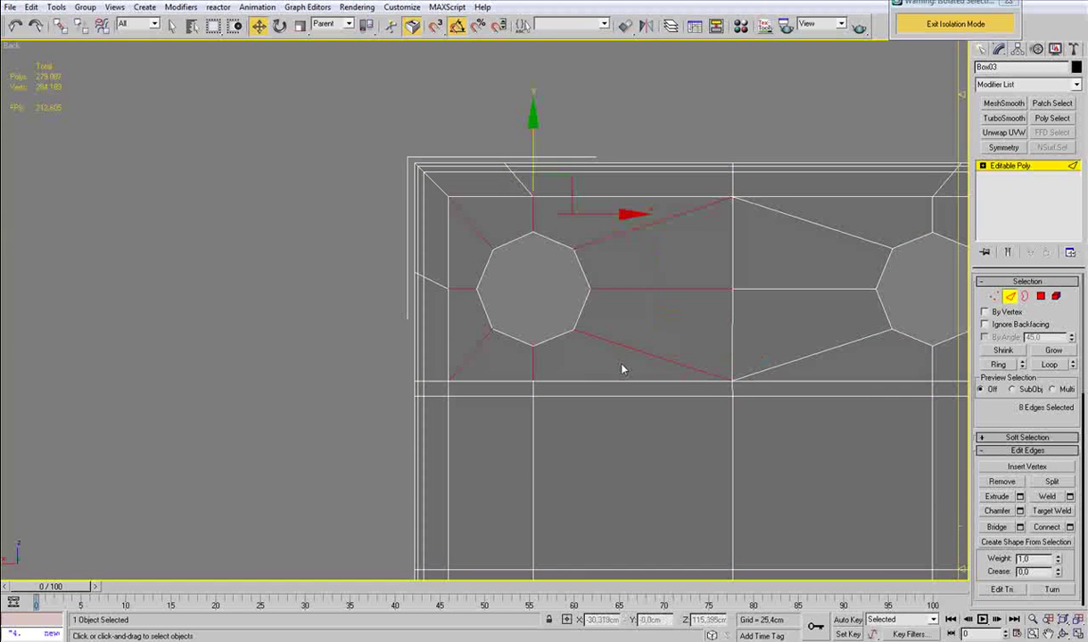
{"action": "left_click", "coordinate": [1070, 527]}
{"action": "left_click_drag", "start_coordinate": [714, 321], "coordinate": [675, 188]}
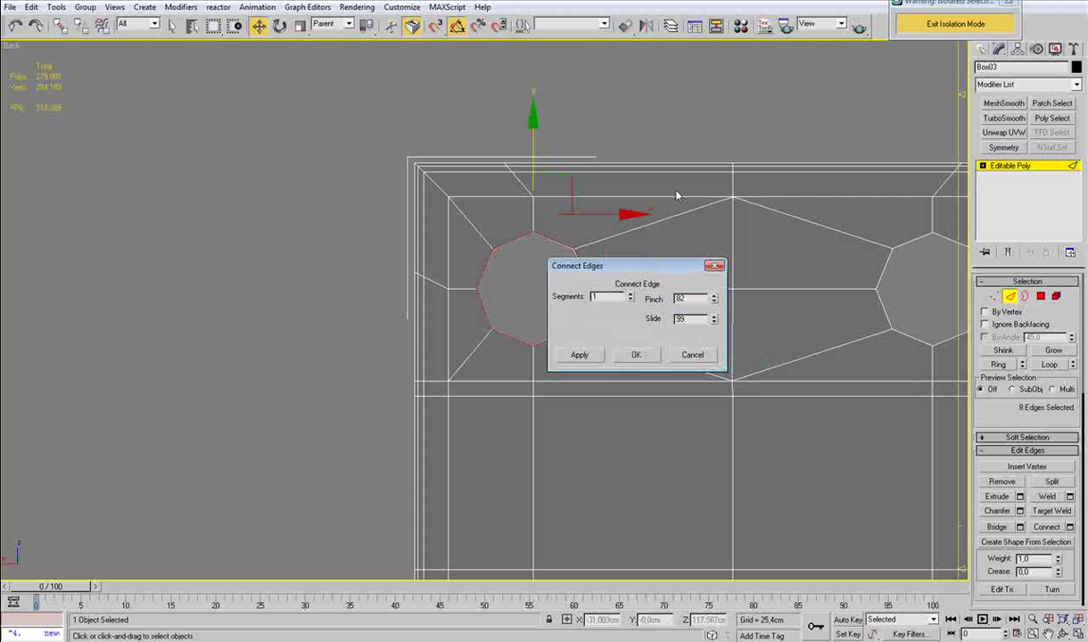
{"action": "left_click", "coordinate": [643, 352]}
Step: Connect the radiating edge rings around the upper-right, lower-right and lower-left holes with the same settings
{"action": "left_click", "coordinate": [802, 358]}
{"action": "key", "text": "alt+r"}
{"action": "key", "text": "ctrl+shift+e"}
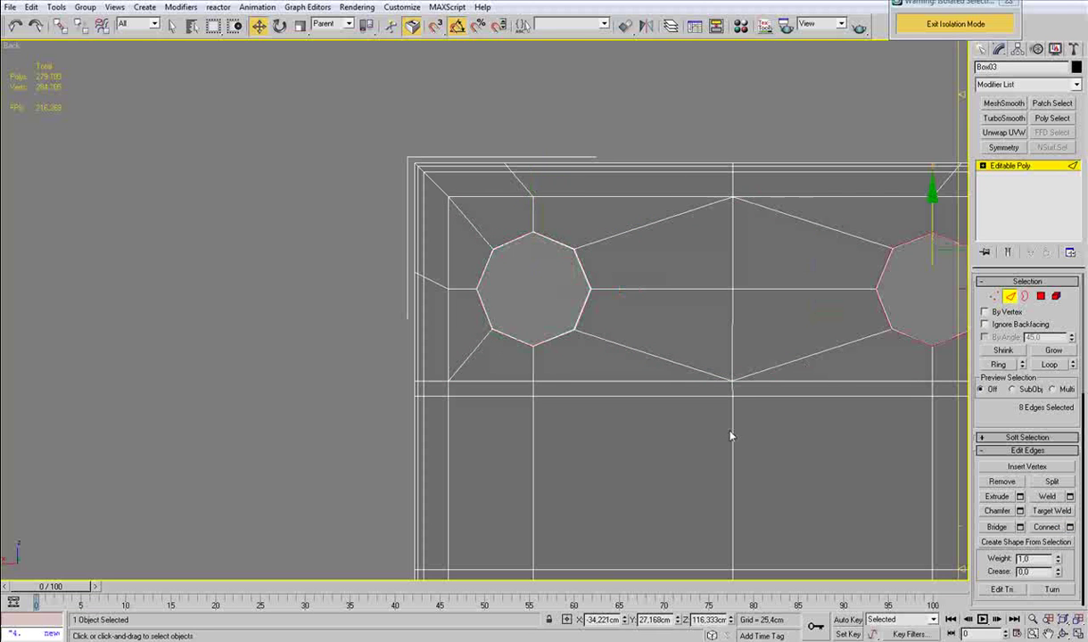
{"action": "middle_click_drag", "start_coordinate": [731, 435], "coordinate": [718, 304]}
{"action": "left_click", "coordinate": [770, 471]}
{"action": "key", "text": "alt+r"}
{"action": "key", "text": "ctrl+shift+e"}
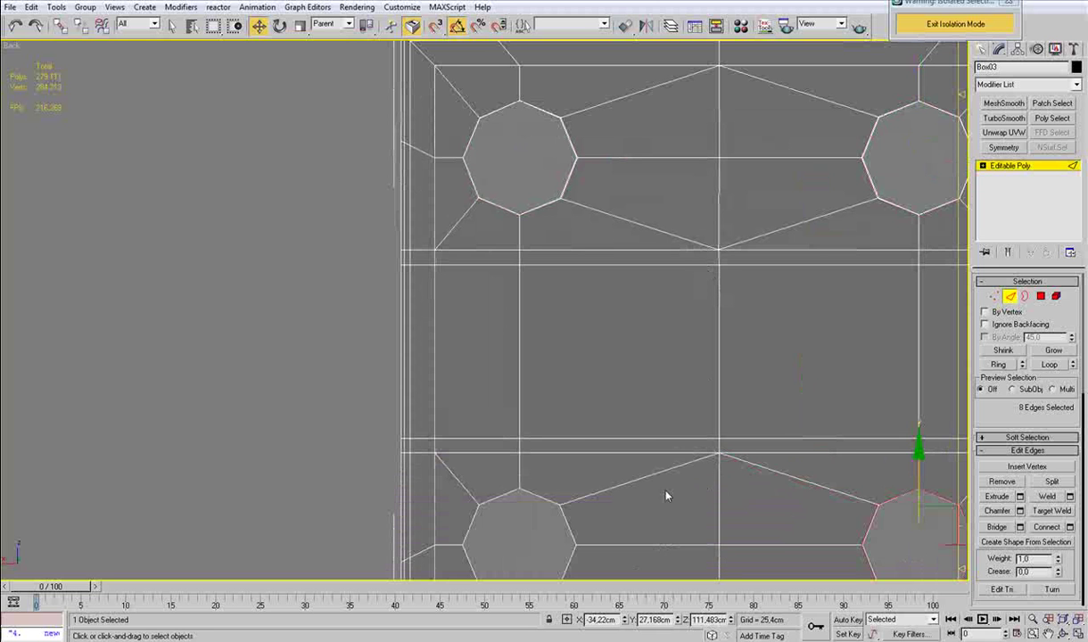
{"action": "left_click", "coordinate": [635, 482]}
{"action": "key", "text": "alt+r"}
{"action": "key", "text": "ctrl+shift+e"}
{"action": "scroll", "coordinate": [616, 489], "scroll_direction": "down", "scroll_amount": 3}
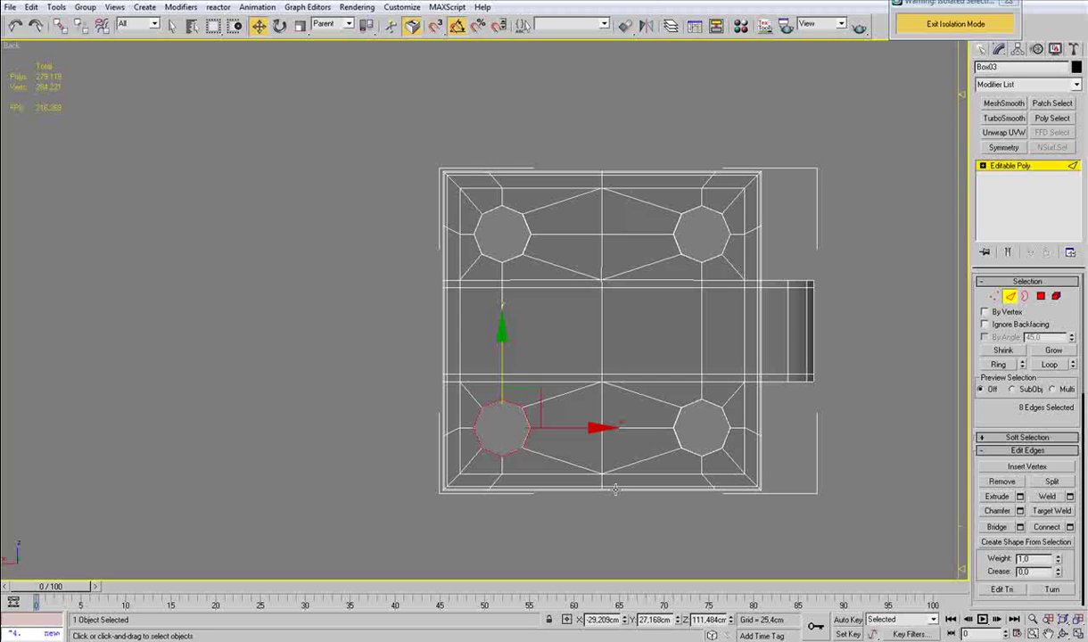
Step: Select the open borders of all four holes and show them up close in the perspective view
{"action": "left_click", "coordinate": [1026, 296]}
{"action": "left_click", "coordinate": [680, 441]}
{"action": "left_click", "coordinate": [528, 445], "text": "ctrl"}
{"action": "key", "text": "q"}
{"action": "left_click", "coordinate": [517, 258], "text": "ctrl"}
{"action": "left_click", "coordinate": [680, 262], "text": "ctrl"}
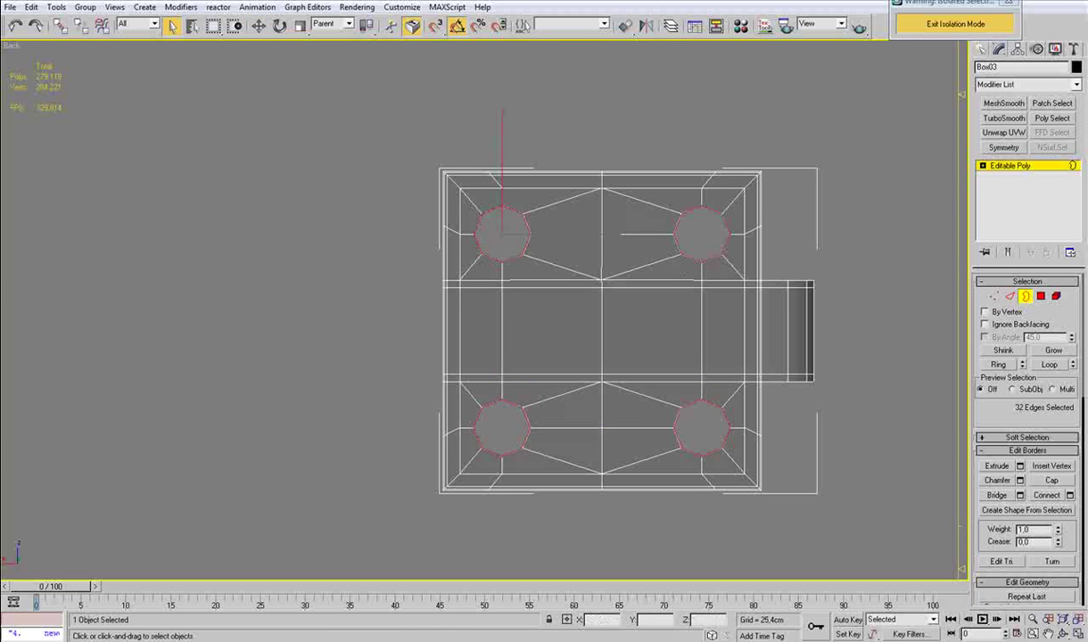
{"action": "key", "text": "alt+Tab"}
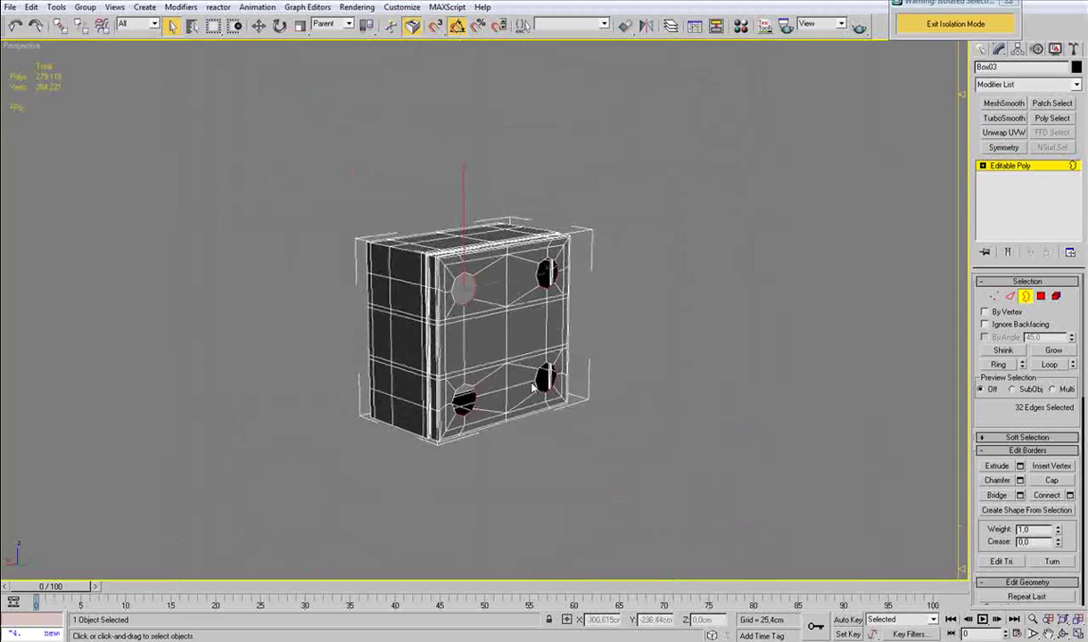
{"action": "middle_click_drag", "start_coordinate": [533, 388], "coordinate": [560, 390], "text": "alt"}
{"action": "scroll", "coordinate": [534, 389], "scroll_direction": "up", "scroll_amount": 6}
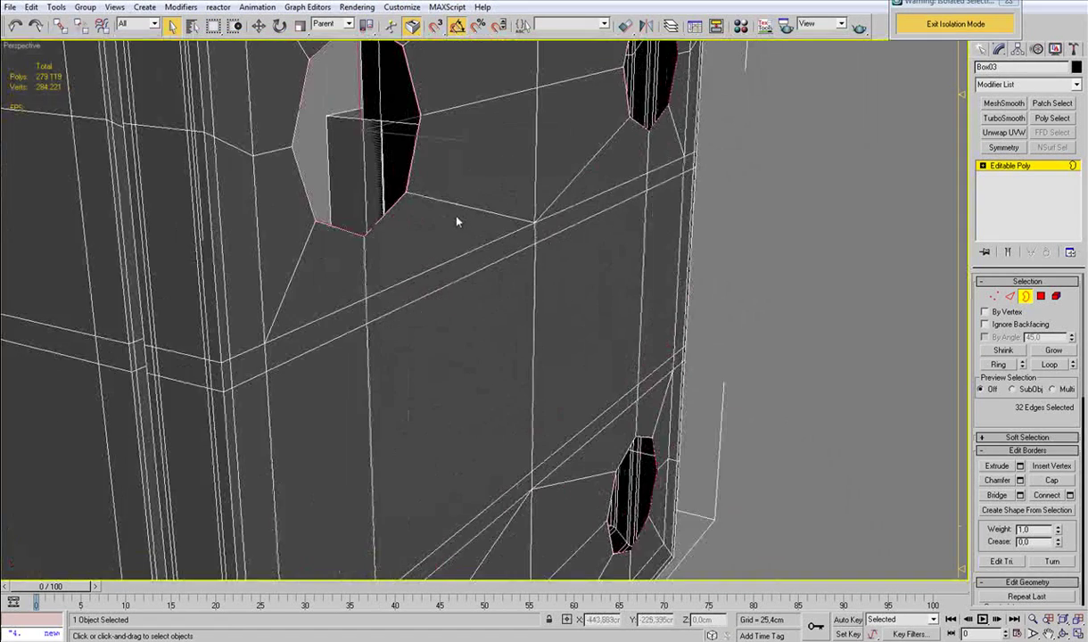
{"action": "middle_click_drag", "start_coordinate": [461, 222], "coordinate": [480, 306]}
Step: Extrude the four hole borders a short way straight into the box
{"action": "key", "text": "w"}
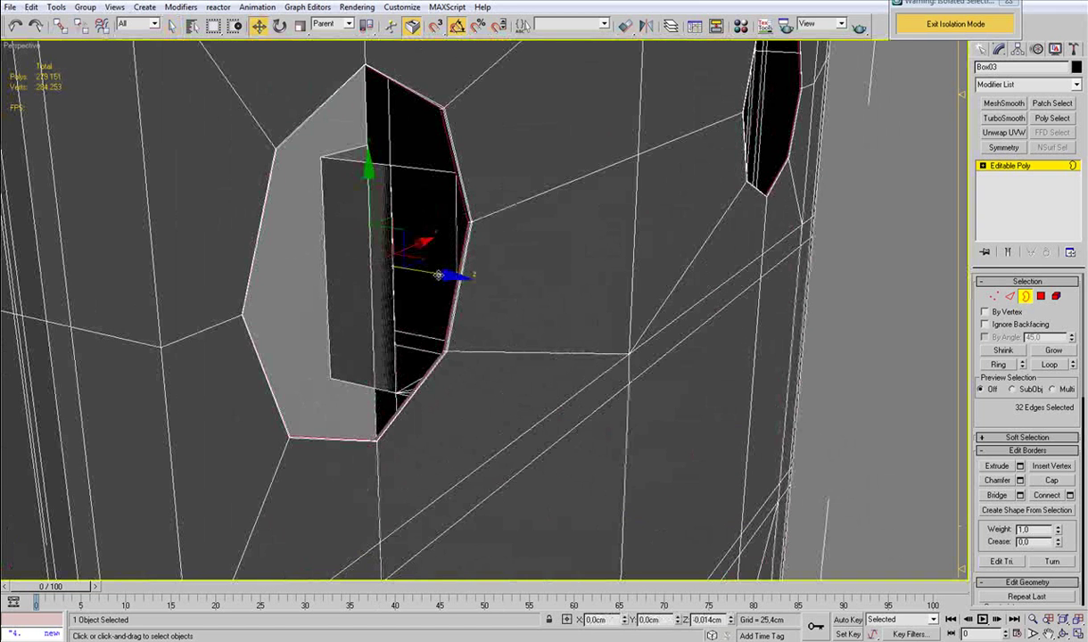
{"action": "left_click_drag", "start_coordinate": [440, 276], "coordinate": [423, 272], "text": "shift"}
{"action": "key", "text": "r"}
{"action": "left_click_drag", "start_coordinate": [613, 537], "coordinate": [614, 546]}
{"action": "key", "text": "ctrl+z"}
{"action": "key", "text": "ctrl+z"}
{"action": "mouse_move", "coordinate": [366, 28]}
{"action": "left_mouse_down"}
{"action": "mouse_move", "coordinate": [366, 88]}
{"action": "mouse_move", "coordinate": [367, 49]}
{"action": "left_mouse_up"}
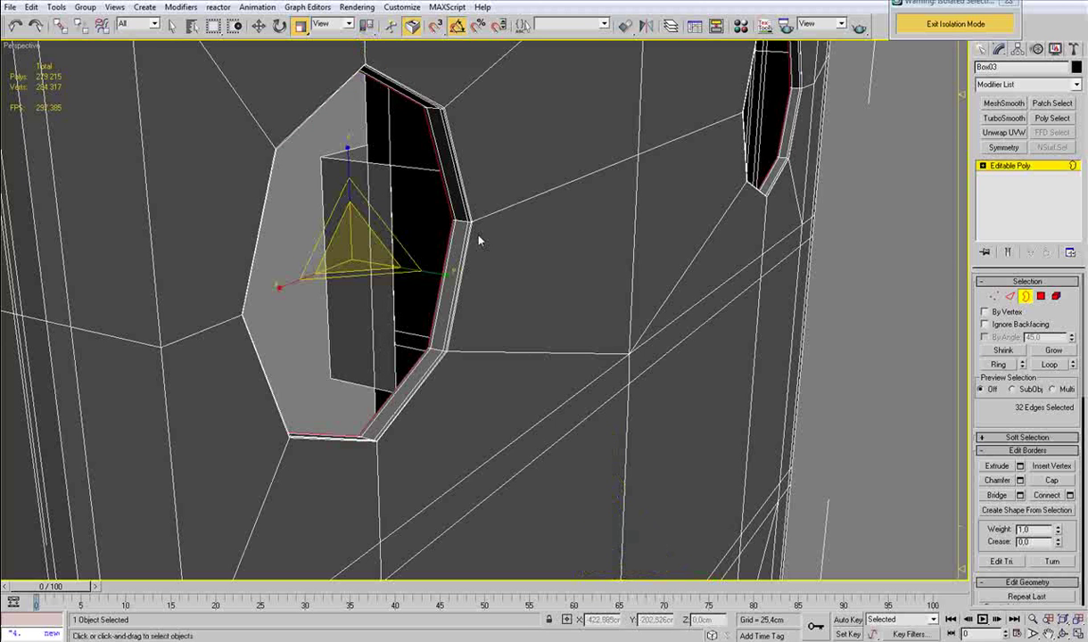
Step: Extrude the four hole borders toward their centres by scaling, forming a narrow inner ring in each hole
{"action": "left_click_drag", "start_coordinate": [351, 250], "coordinate": [364, 278], "text": "shift"}
{"action": "scroll", "coordinate": [369, 284], "scroll_direction": "down", "scroll_amount": 3}
{"action": "middle_click_drag", "start_coordinate": [379, 289], "coordinate": [399, 313], "text": "alt"}
Step: Convert the borders to a polygon selection, grow it over the inner rings, move it deeper into the box and deselect
{"action": "left_click", "coordinate": [1041, 296], "text": "ctrl"}
{"action": "left_click", "coordinate": [1052, 351]}
{"action": "left_click", "coordinate": [1052, 352]}
{"action": "key", "text": "w"}
{"action": "left_click_drag", "start_coordinate": [443, 301], "coordinate": [406, 291]}
{"action": "scroll", "coordinate": [568, 308], "scroll_direction": "down", "scroll_amount": 3}
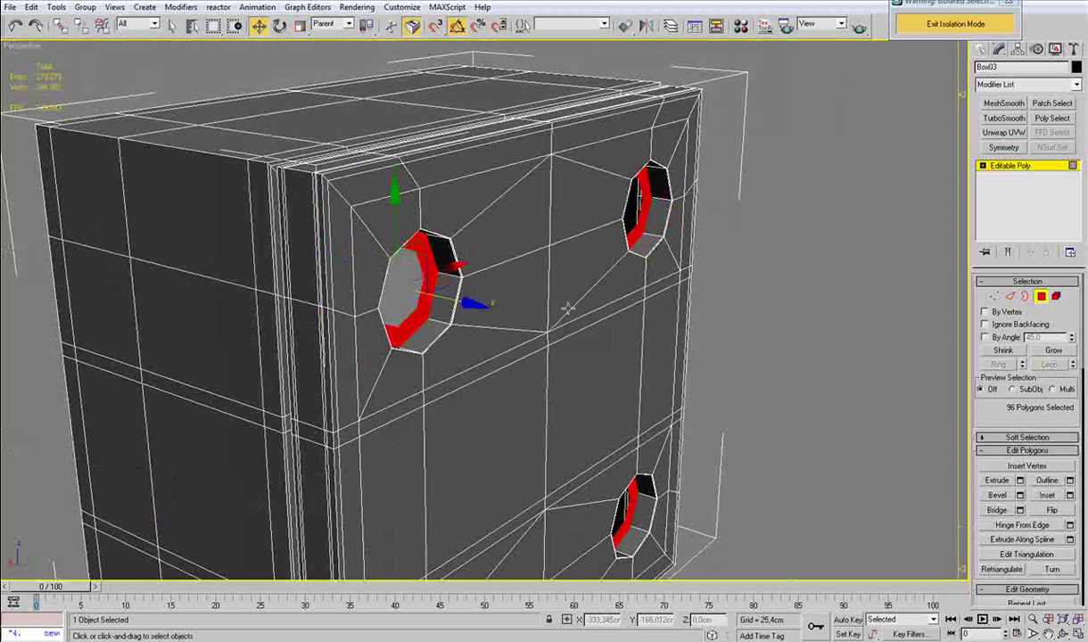
{"action": "left_click", "coordinate": [1041, 297]}
{"action": "left_click", "coordinate": [724, 321]}
{"action": "scroll", "coordinate": [655, 326], "scroll_direction": "down", "scroll_amount": 4}
{"action": "middle_click_drag", "start_coordinate": [723, 321], "coordinate": [529, 351], "text": "alt"}
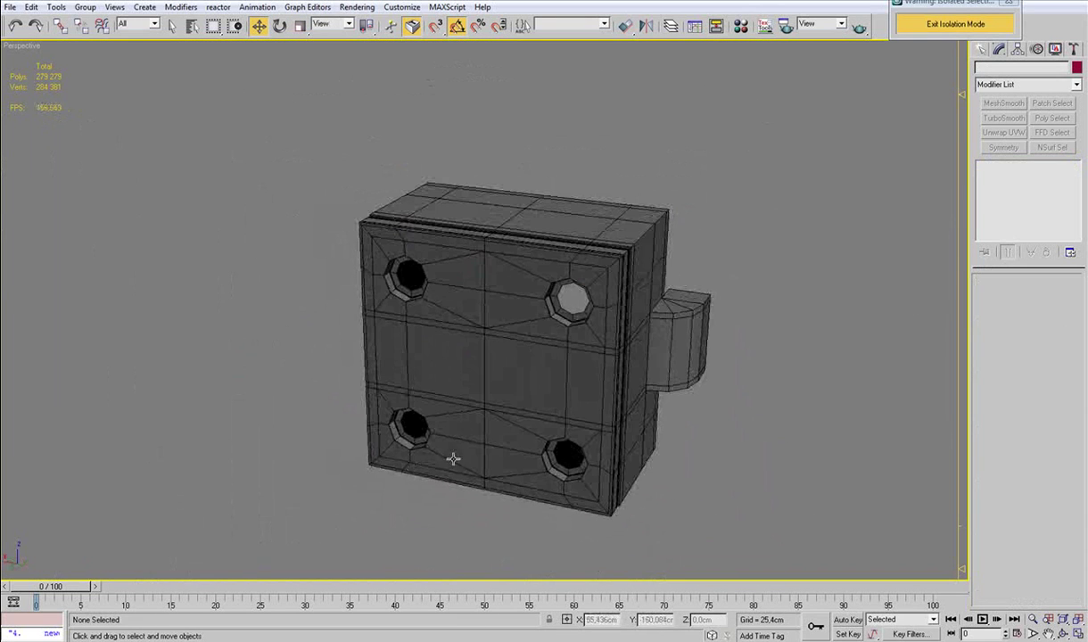
Step: Switch to the reference photo of the machine and examine it before returning to the model
{"action": "key", "text": "alt+Tab"}
{"action": "scroll", "coordinate": [497, 445], "scroll_direction": "down", "scroll_amount": 2}
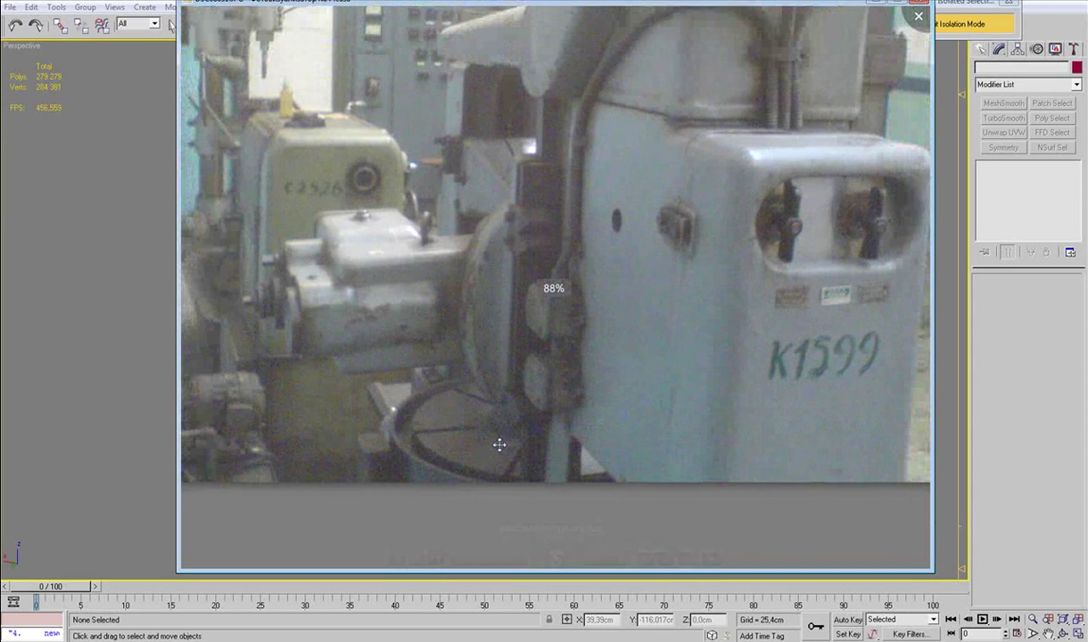
{"action": "left_click", "coordinate": [27, 316]}
Step: Select the box and leave isolation mode to show the whole machine
{"action": "middle_click_drag", "start_coordinate": [432, 314], "coordinate": [465, 280], "text": "alt"}
{"action": "left_click", "coordinate": [464, 279]}
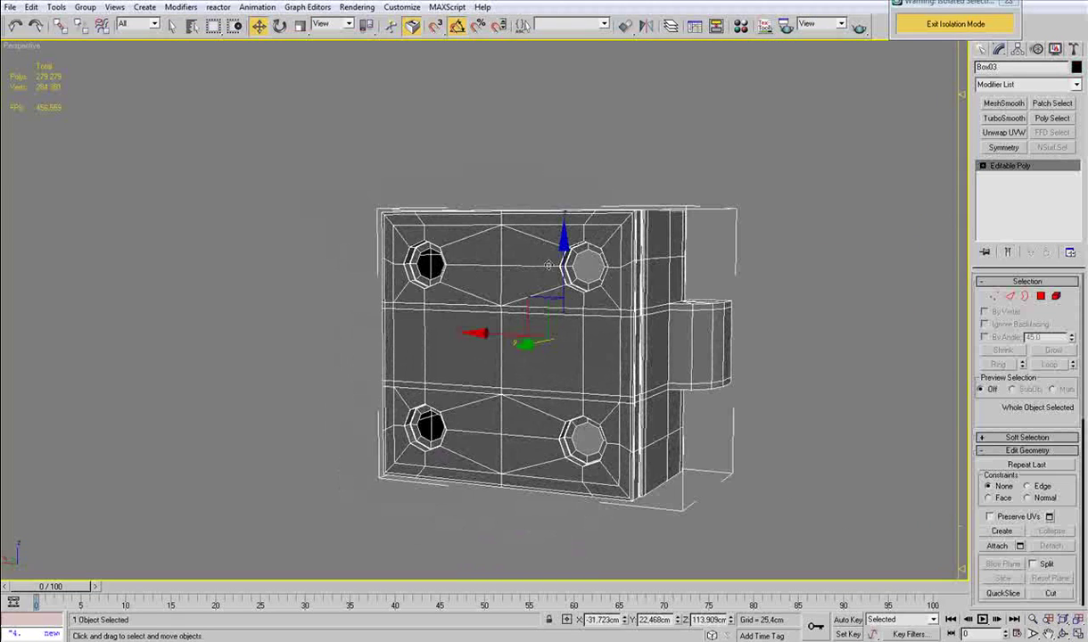
{"action": "left_click", "coordinate": [935, 31]}
{"action": "scroll", "coordinate": [615, 290], "scroll_direction": "up", "scroll_amount": 3}
{"action": "middle_click_drag", "start_coordinate": [595, 292], "coordinate": [509, 296], "text": "alt"}
{"action": "scroll", "coordinate": [549, 282], "scroll_direction": "down", "scroll_amount": 5}
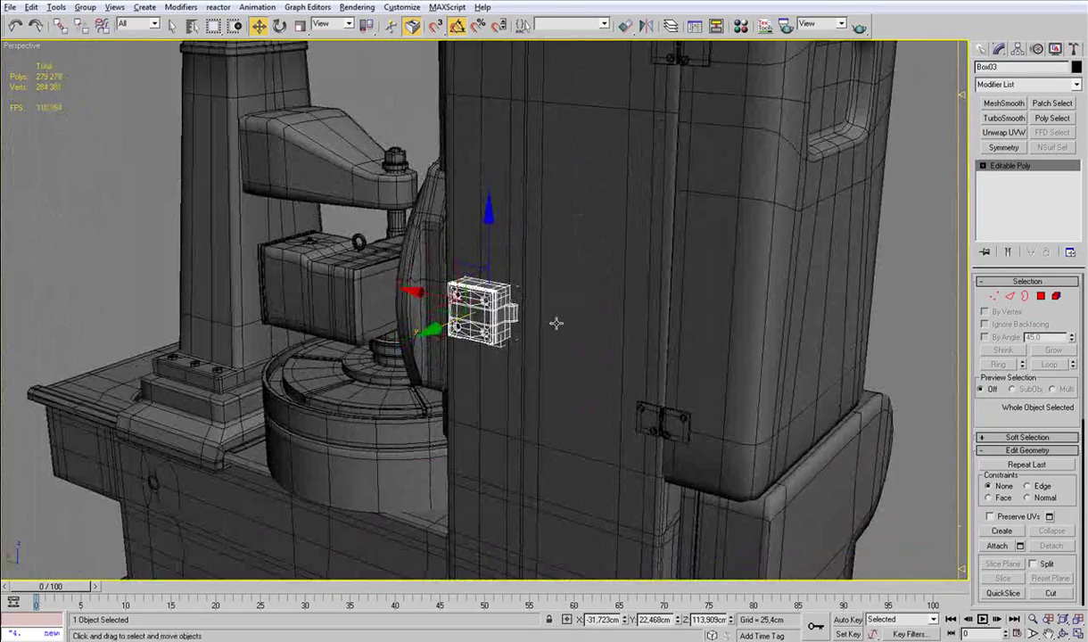
Step: Select the upper-left bolt of the lower door hinge as an element of the main body's Editable Poly
{"action": "middle_click_drag", "start_coordinate": [676, 386], "coordinate": [656, 270]}
{"action": "scroll", "coordinate": [655, 270], "scroll_direction": "up", "scroll_amount": 5}
{"action": "middle_click_drag", "start_coordinate": [824, 309], "coordinate": [638, 310]}
{"action": "scroll", "coordinate": [644, 310], "scroll_direction": "up", "scroll_amount": 3}
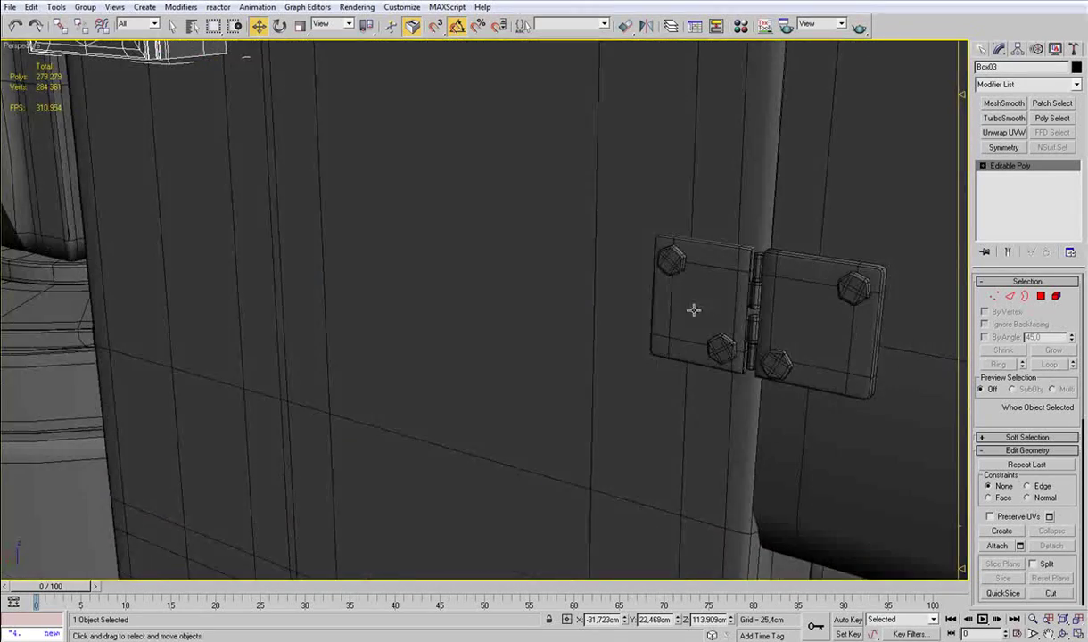
{"action": "middle_click_drag", "start_coordinate": [709, 305], "coordinate": [623, 292]}
{"action": "key", "text": "F4"}
{"action": "left_click", "coordinate": [592, 266]}
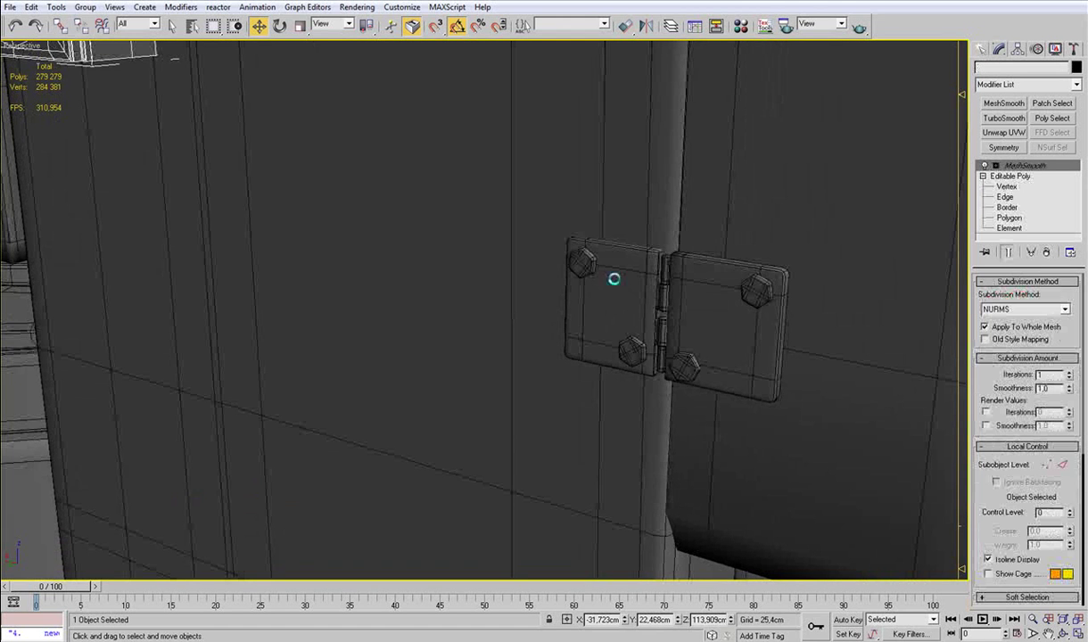
{"action": "left_click", "coordinate": [1022, 229]}
{"action": "left_click", "coordinate": [575, 262]}
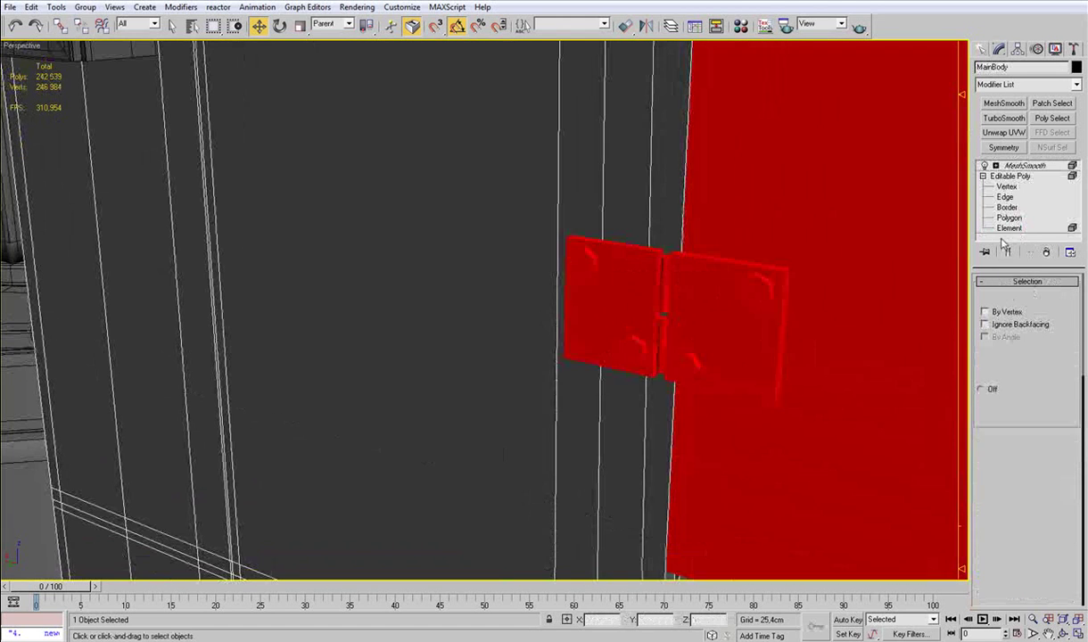
Step: Copy the hinge bolt toward the box and clone it to a separate object
{"action": "scroll", "coordinate": [573, 255], "scroll_direction": "down", "scroll_amount": 3}
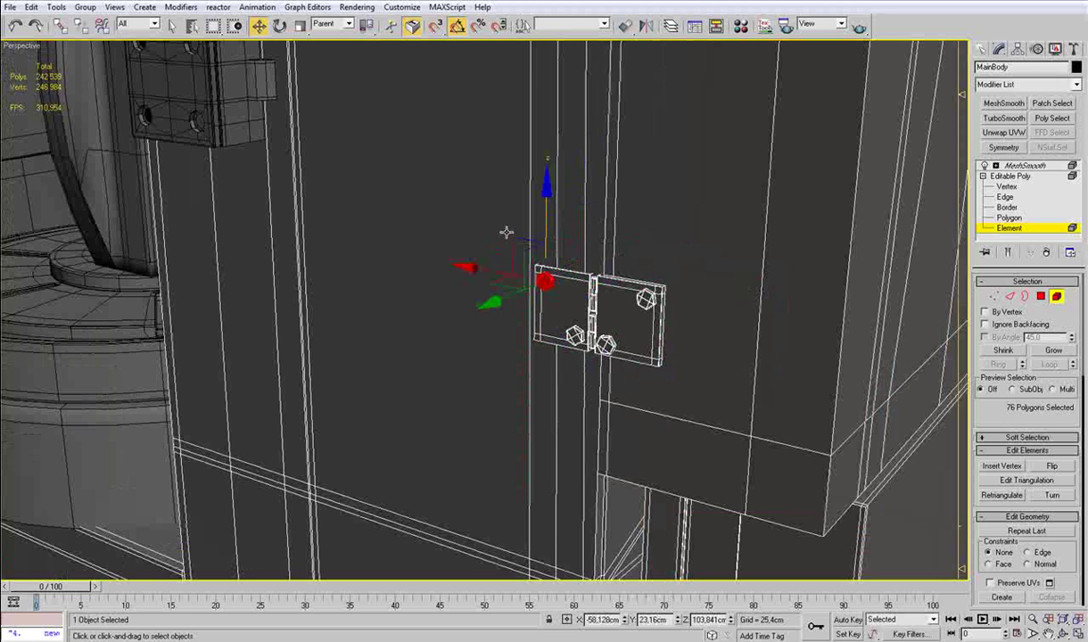
{"action": "left_click_drag", "start_coordinate": [519, 241], "coordinate": [410, 199], "text": "shift"}
{"action": "left_click", "coordinate": [598, 290]}
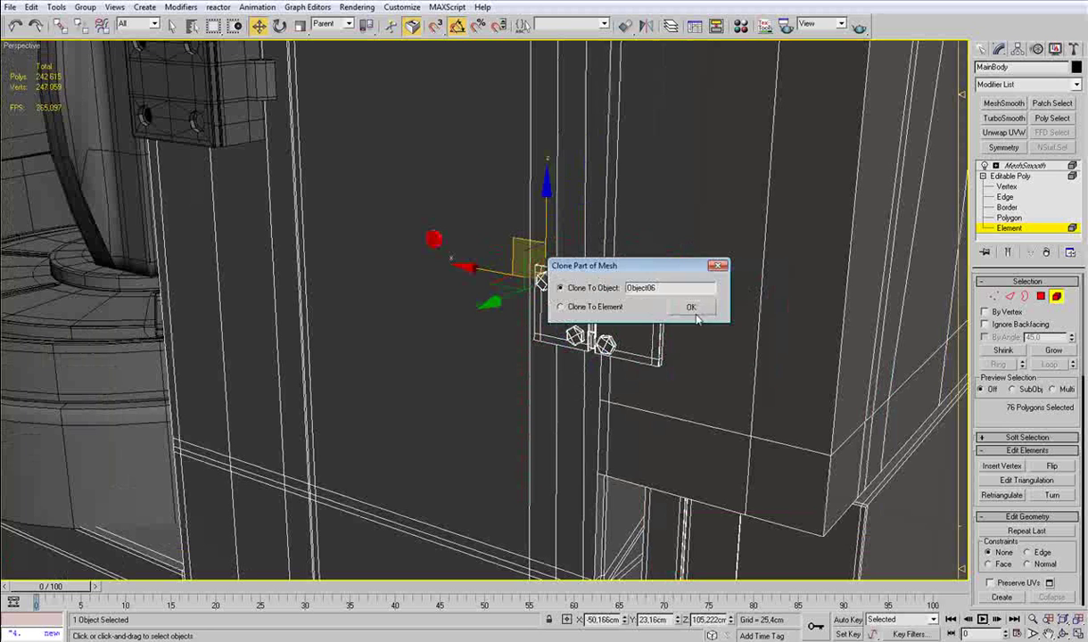
{"action": "left_click", "coordinate": [691, 307]}
Step: Leave element editing, select the cloned bolt and centre its pivot on the object
{"action": "left_click", "coordinate": [1053, 297]}
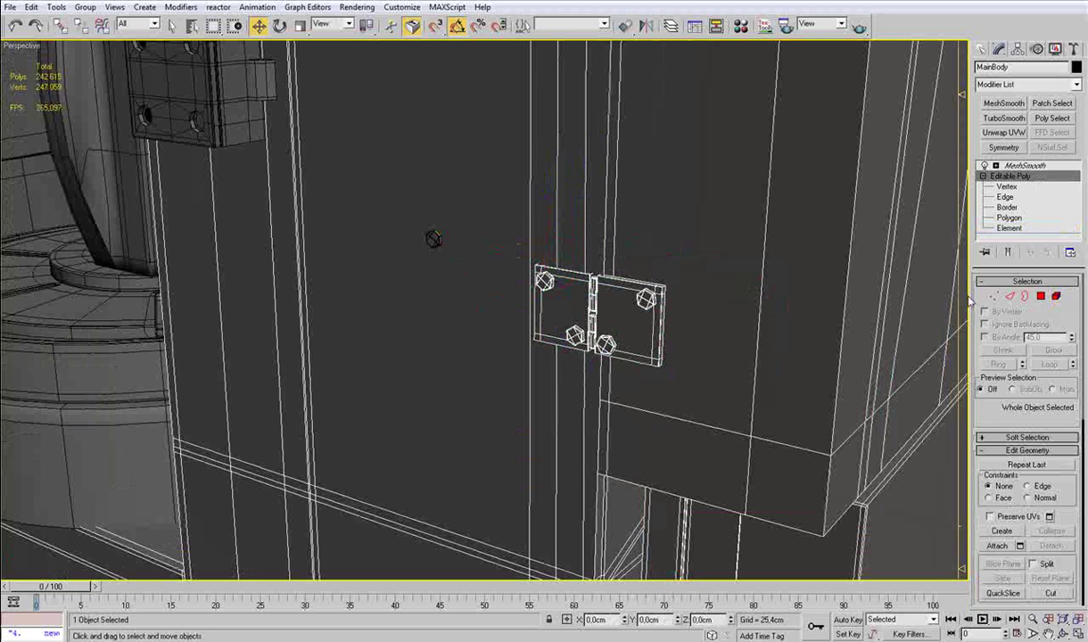
{"action": "left_click", "coordinate": [428, 237]}
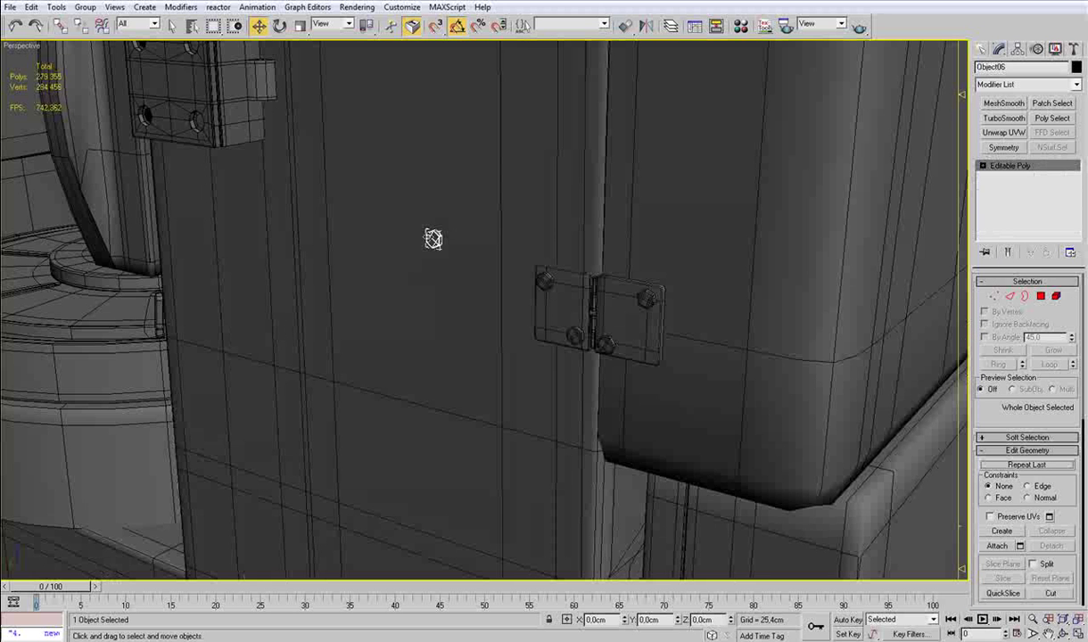
{"action": "left_click", "coordinate": [1016, 49]}
{"action": "left_click", "coordinate": [992, 132]}
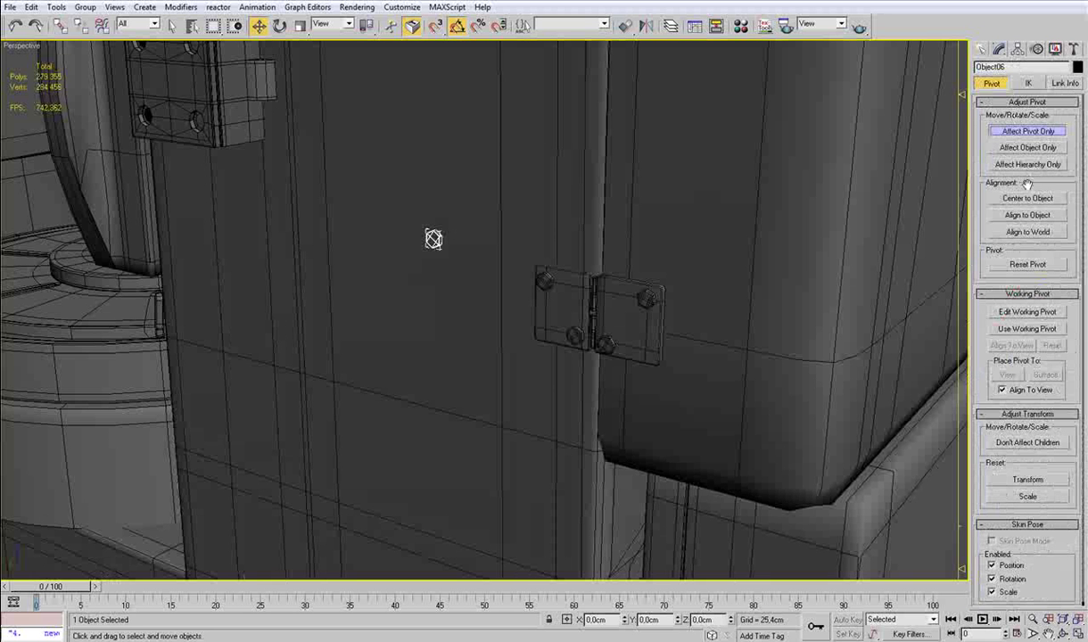
Step: Move the cloned bolt into the centre of the box's lower-right hole, aligning it in the back view
{"action": "middle_click_drag", "start_coordinate": [327, 229], "coordinate": [399, 226], "text": "alt"}
{"action": "left_click_drag", "start_coordinate": [483, 204], "coordinate": [291, 180]}
{"action": "left_click_drag", "start_coordinate": [326, 219], "coordinate": [354, 249]}
{"action": "key", "text": "v"}
{"action": "key", "text": "k"}
{"action": "key", "text": "z"}
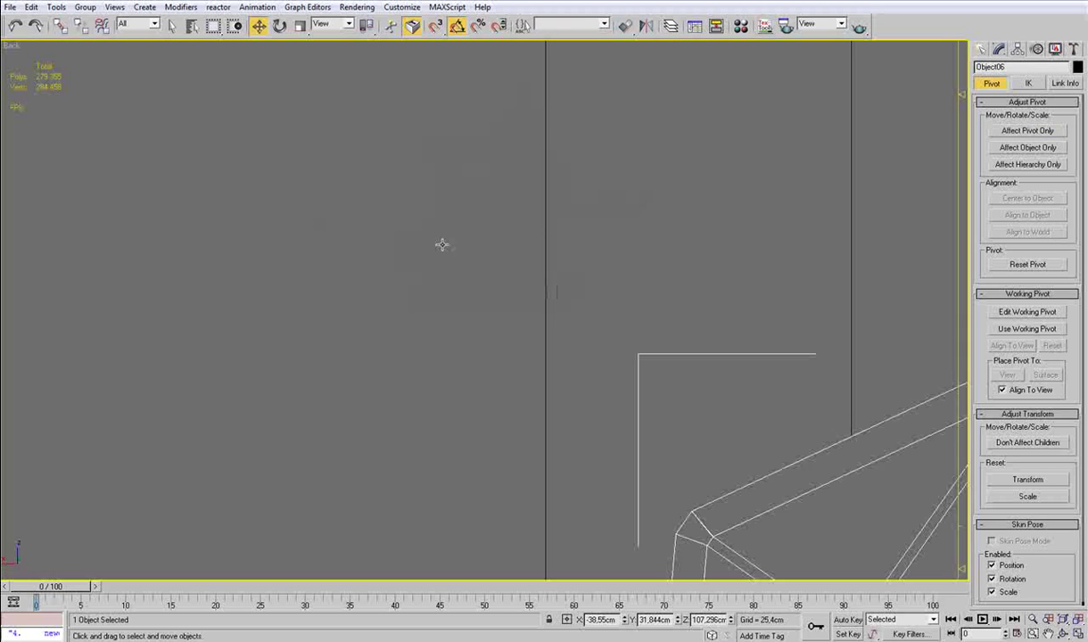
{"action": "scroll", "coordinate": [526, 272], "scroll_direction": "down", "scroll_amount": 6}
{"action": "scroll", "coordinate": [537, 285], "scroll_direction": "down", "scroll_amount": 5}
{"action": "left_click_drag", "start_coordinate": [536, 282], "coordinate": [448, 197]}
{"action": "key", "text": "z"}
{"action": "scroll", "coordinate": [478, 224], "scroll_direction": "down", "scroll_amount": 5}
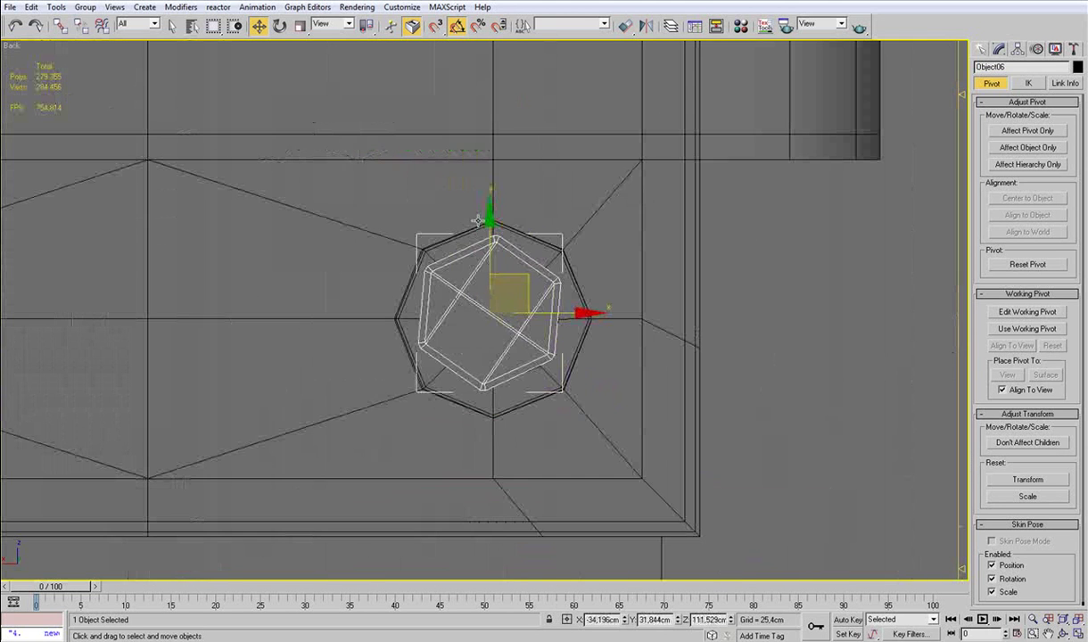
{"action": "left_click_drag", "start_coordinate": [519, 276], "coordinate": [522, 278]}
Step: Select all of the bolt's elements and scale them up slightly to better fill the hole
{"action": "key", "text": "5"}
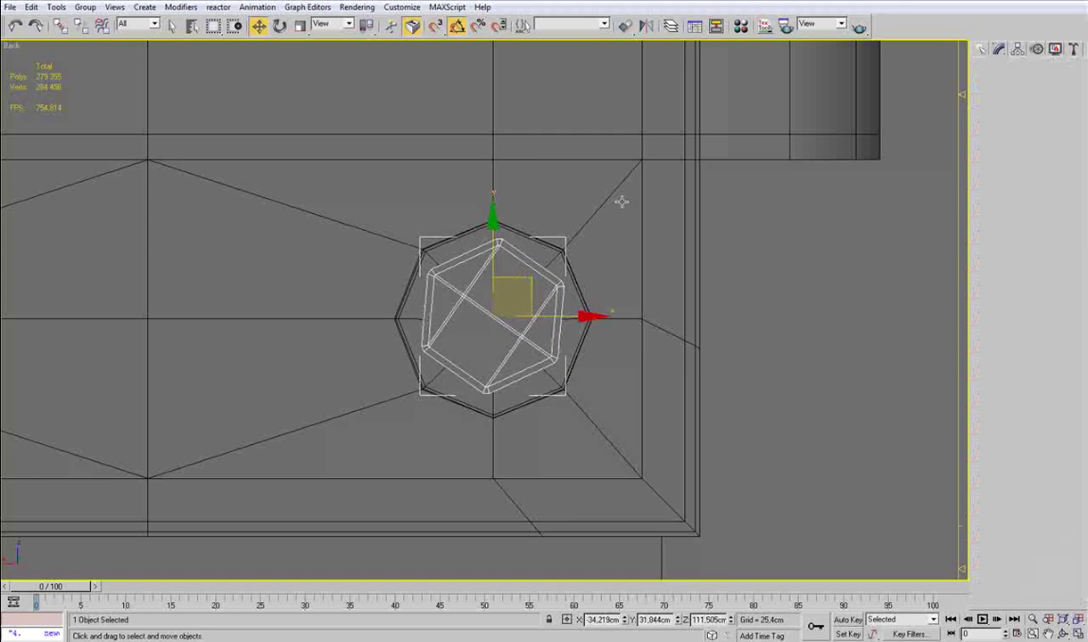
{"action": "left_click_drag", "start_coordinate": [621, 201], "coordinate": [323, 467]}
{"action": "key", "text": "r"}
{"action": "left_click_drag", "start_coordinate": [523, 279], "coordinate": [493, 252]}
{"action": "key", "text": "w"}
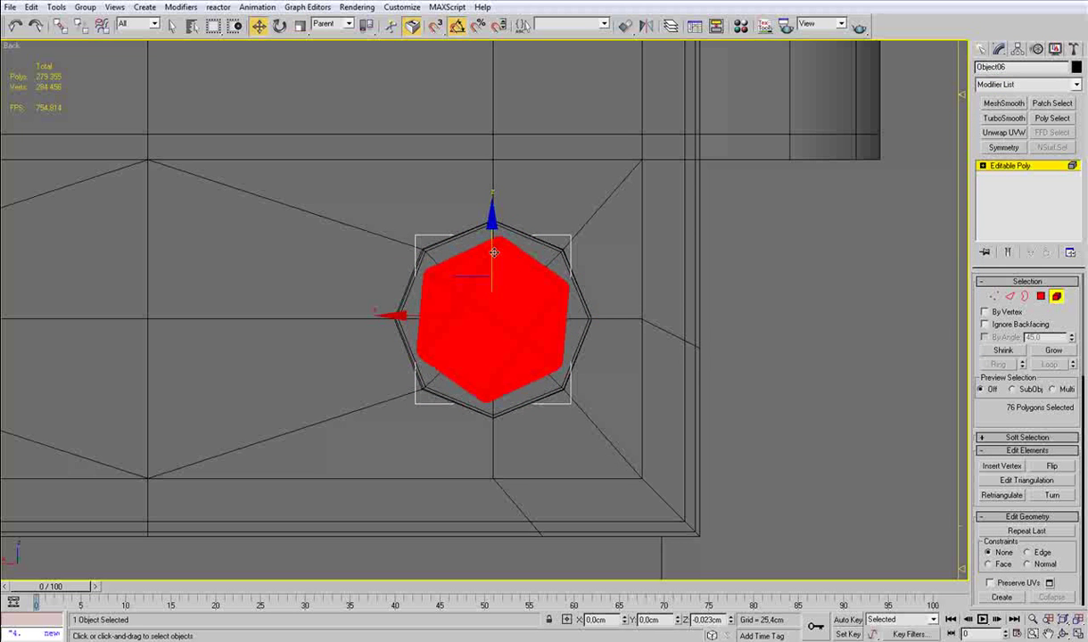
Step: Move the bolt along its Y axis in the perspective view so it sits inside the box's lower-right hole
{"action": "key", "text": "p"}
{"action": "key", "text": "z"}
{"action": "scroll", "coordinate": [551, 302], "scroll_direction": "down", "scroll_amount": 5}
{"action": "middle_click_drag", "start_coordinate": [550, 302], "coordinate": [472, 327], "text": "alt"}
{"action": "left_click_drag", "start_coordinate": [393, 323], "coordinate": [800, 304]}
{"action": "key", "text": "z"}
{"action": "middle_click_drag", "start_coordinate": [523, 327], "coordinate": [432, 345], "text": "alt"}
{"action": "left_click_drag", "start_coordinate": [380, 330], "coordinate": [454, 306]}
{"action": "middle_click_drag", "start_coordinate": [454, 306], "coordinate": [644, 323], "text": "alt"}
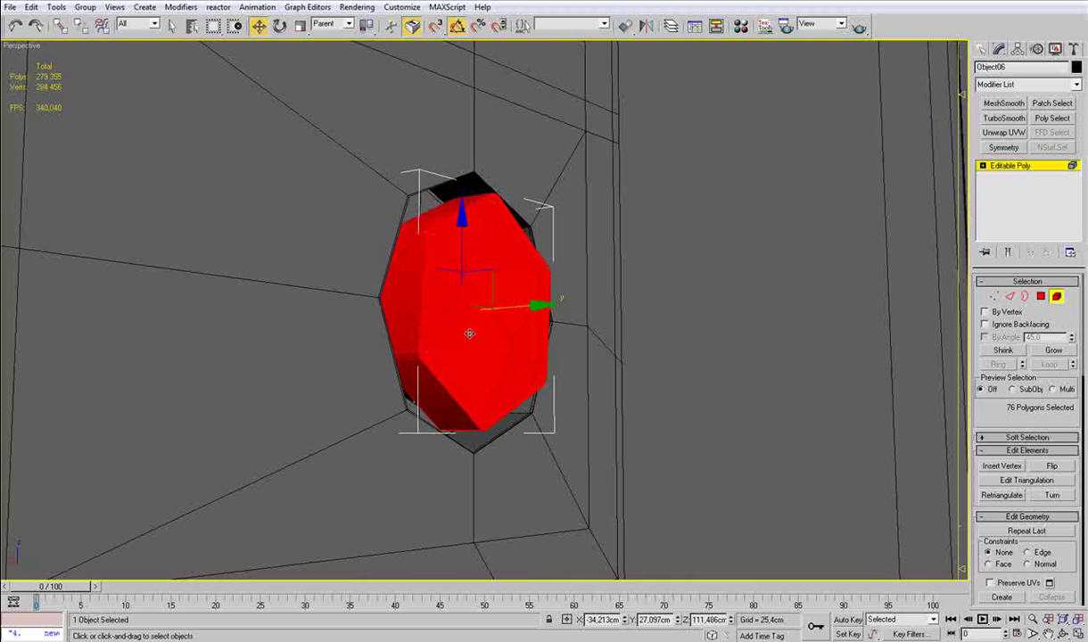
{"action": "left_click_drag", "start_coordinate": [522, 309], "coordinate": [496, 308]}
{"action": "scroll", "coordinate": [495, 308], "scroll_direction": "down", "scroll_amount": 5}
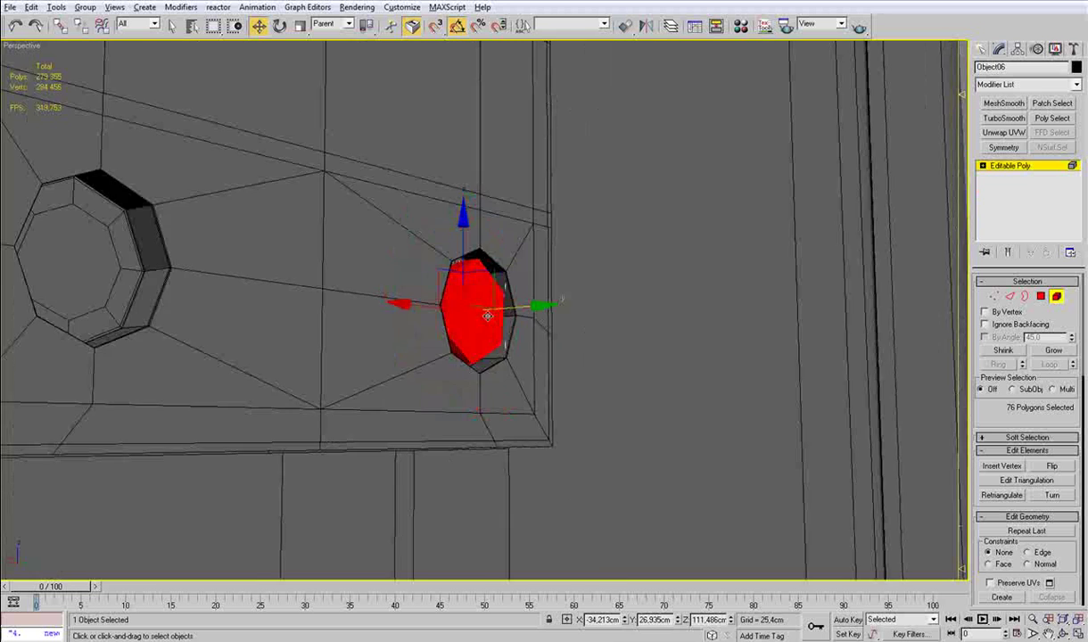
Step: Rotate the bolt slightly in its hole and clone it as an element into the lower-left hole
{"action": "middle_click_drag", "start_coordinate": [496, 308], "coordinate": [443, 333], "text": "alt"}
{"action": "key", "text": "e"}
{"action": "left_click_drag", "start_coordinate": [441, 230], "coordinate": [438, 257]}
{"action": "key", "text": "w"}
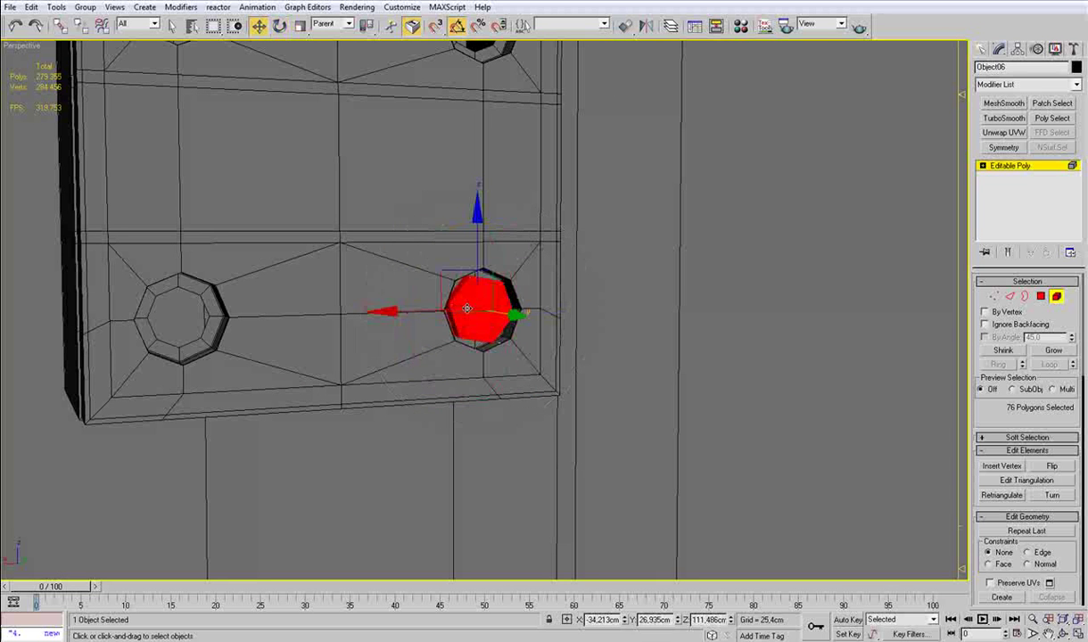
{"action": "left_click_drag", "start_coordinate": [421, 314], "coordinate": [118, 311], "text": "shift"}
{"action": "left_click", "coordinate": [606, 308]}
{"action": "left_click", "coordinate": [689, 310]}
Step: Select both lower bolts and clone them upward as elements into the box's two upper holes
{"action": "key", "text": "e"}
{"action": "key", "text": "w"}
{"action": "scroll", "coordinate": [464, 312], "scroll_direction": "down", "scroll_amount": 5}
{"action": "left_click", "coordinate": [481, 304], "text": "ctrl"}
{"action": "left_click_drag", "start_coordinate": [479, 259], "coordinate": [483, 127], "text": "shift"}
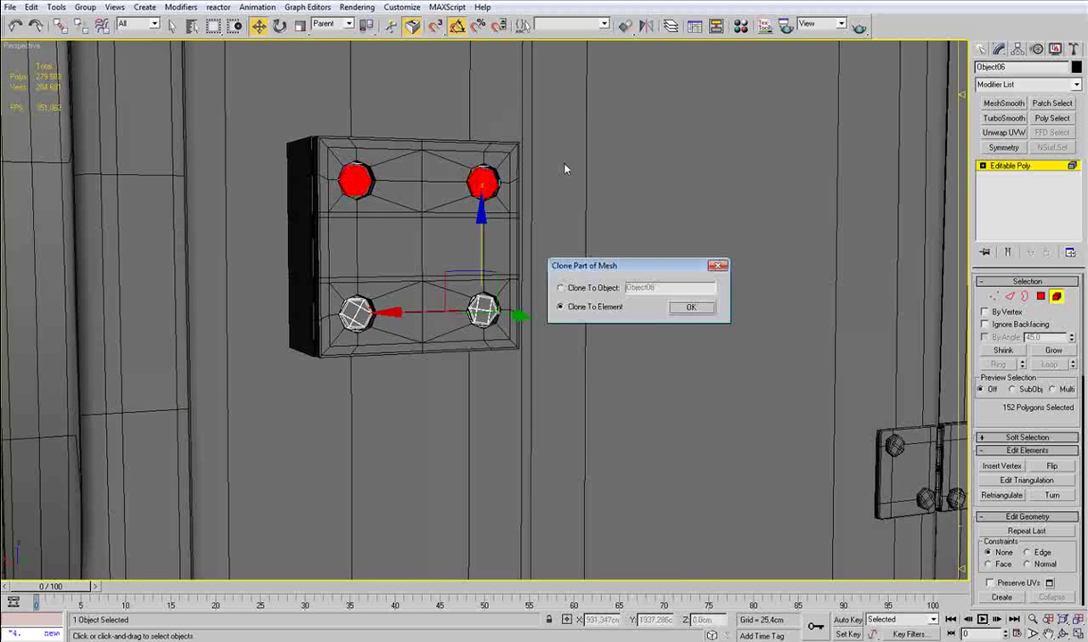
{"action": "left_click", "coordinate": [696, 310]}
Step: Rotate individual bolts in their holes to vary their angles
{"action": "key", "text": "z"}
{"action": "left_click", "coordinate": [354, 318]}
{"action": "key", "text": "e"}
{"action": "left_click", "coordinate": [666, 309]}
{"action": "left_click_drag", "start_coordinate": [586, 280], "coordinate": [616, 306]}
{"action": "scroll", "coordinate": [622, 326], "scroll_direction": "down", "scroll_amount": 8}
{"action": "key", "text": "w"}
{"action": "middle_click_drag", "start_coordinate": [623, 325], "coordinate": [539, 339], "text": "alt"}
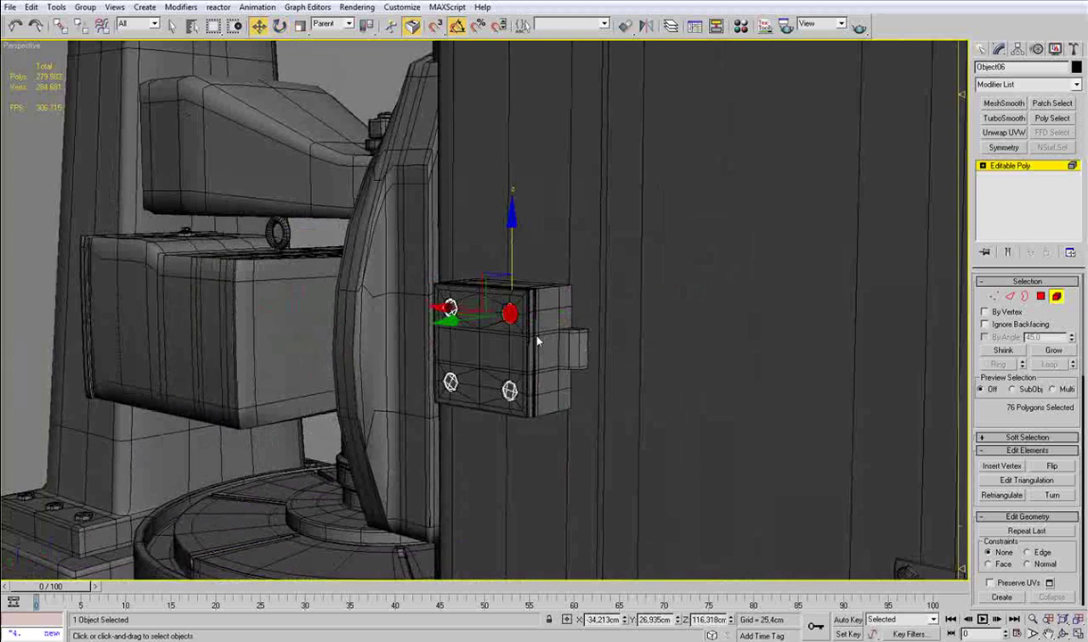
{"action": "scroll", "coordinate": [539, 340], "scroll_direction": "down", "scroll_amount": 3}
Step: Leave element editing, select the box and attach the four bolts to it
{"action": "left_click", "coordinate": [1055, 296]}
{"action": "left_click", "coordinate": [494, 323]}
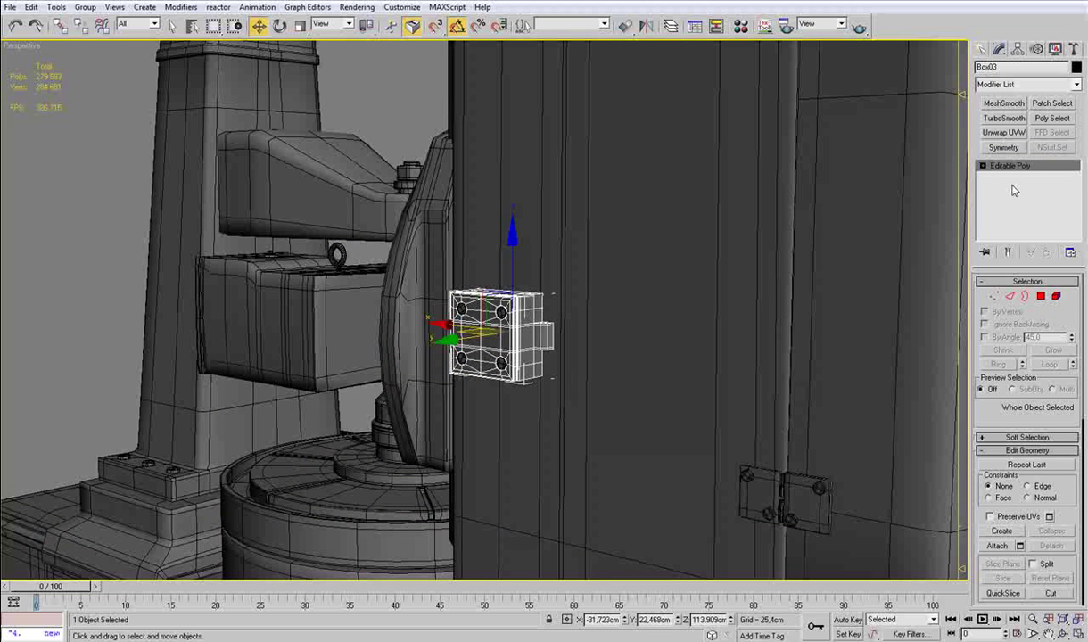
{"action": "left_click", "coordinate": [998, 547]}
{"action": "left_click", "coordinate": [497, 341]}
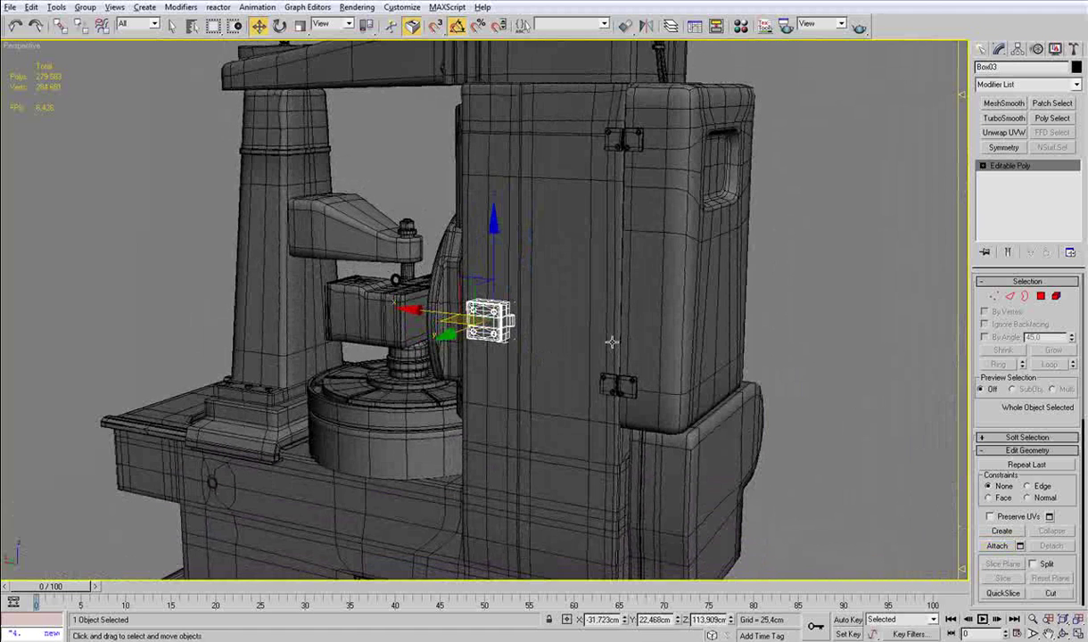
Step: Hide the edge display, select the machine's main body and attach the bolted box to its Editable Poly base
{"action": "left_click", "coordinate": [809, 271]}
{"action": "key", "text": "F4"}
{"action": "middle_click_drag", "start_coordinate": [540, 304], "coordinate": [537, 268], "text": "alt"}
{"action": "left_click", "coordinate": [741, 293]}
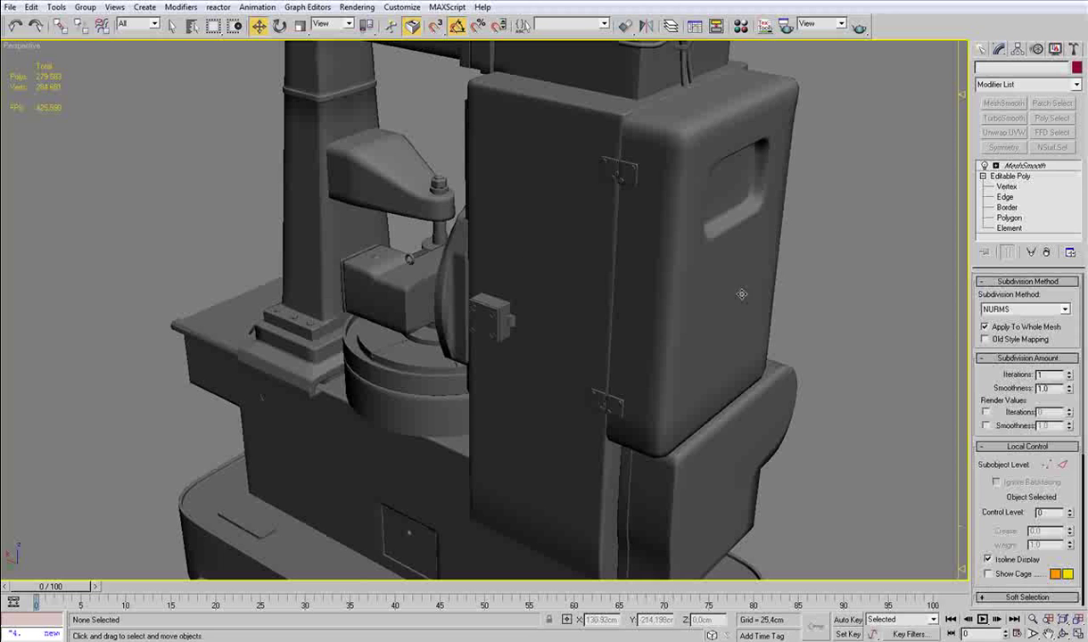
{"action": "left_click", "coordinate": [1039, 176]}
{"action": "left_click", "coordinate": [998, 546]}
{"action": "left_click", "coordinate": [486, 327]}
{"action": "key", "text": "w"}
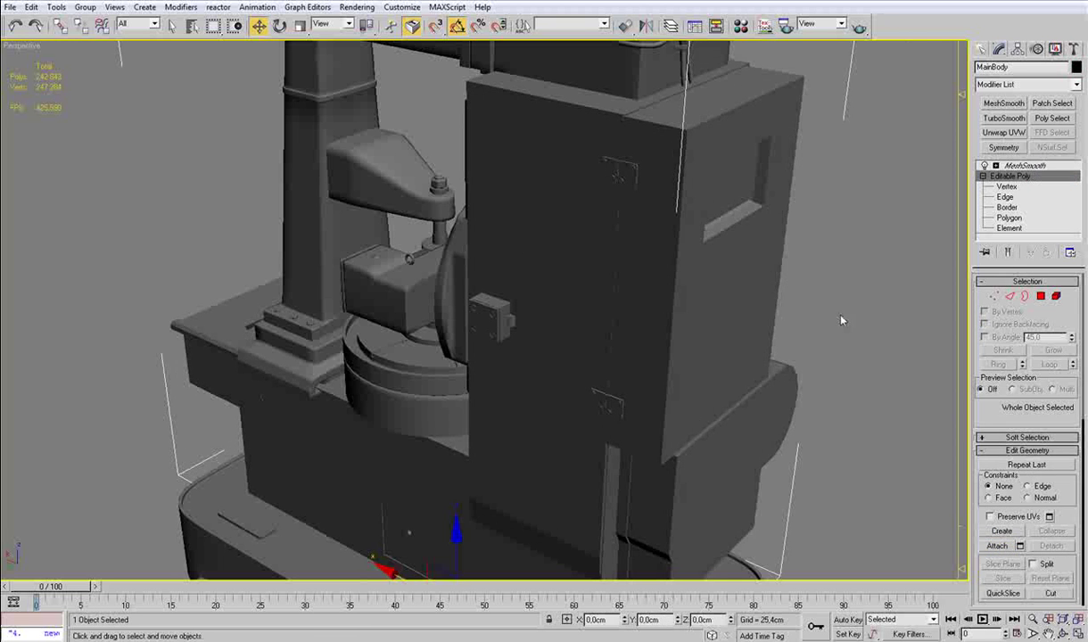
{"action": "left_click", "coordinate": [843, 337]}
Step: Open the main body's base mesh for edge editing around the attached box
{"action": "middle_click_drag", "start_coordinate": [506, 302], "coordinate": [576, 291], "text": "alt"}
{"action": "scroll", "coordinate": [488, 311], "scroll_direction": "up", "scroll_amount": 4}
{"action": "middle_click_drag", "start_coordinate": [488, 311], "coordinate": [473, 355], "text": "alt"}
{"action": "scroll", "coordinate": [486, 340], "scroll_direction": "up", "scroll_amount": 3}
{"action": "left_click", "coordinate": [429, 316]}
{"action": "left_click", "coordinate": [1004, 197]}
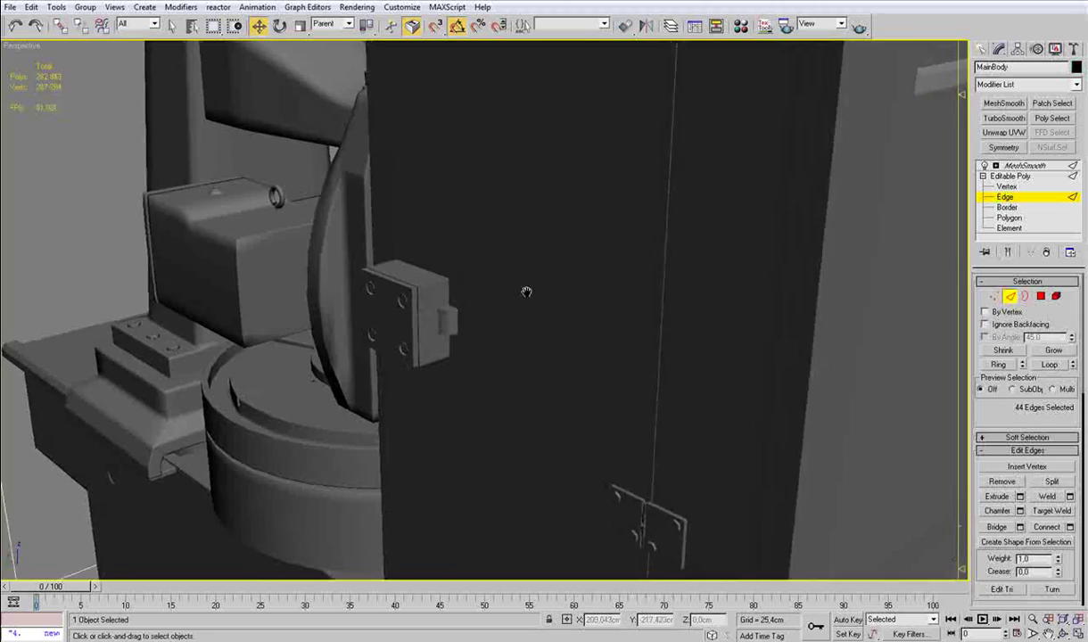
{"action": "scroll", "coordinate": [360, 309], "scroll_direction": "up", "scroll_amount": 6}
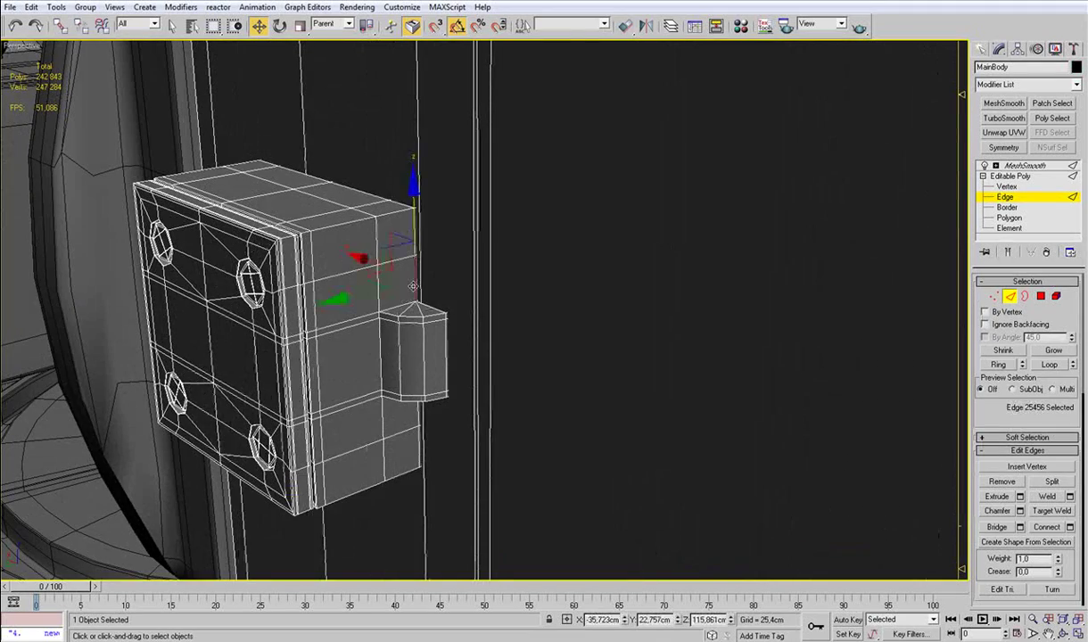
Step: Select the ring of ten edges around the box's side knob and connect them with 1 segment and slide 95
{"action": "key", "text": "F3"}
{"action": "left_click", "coordinate": [422, 278], "text": "ctrl"}
{"action": "key", "text": "ctrl+z"}
{"action": "left_click", "coordinate": [422, 270], "text": "ctrl"}
{"action": "key", "text": "F3"}
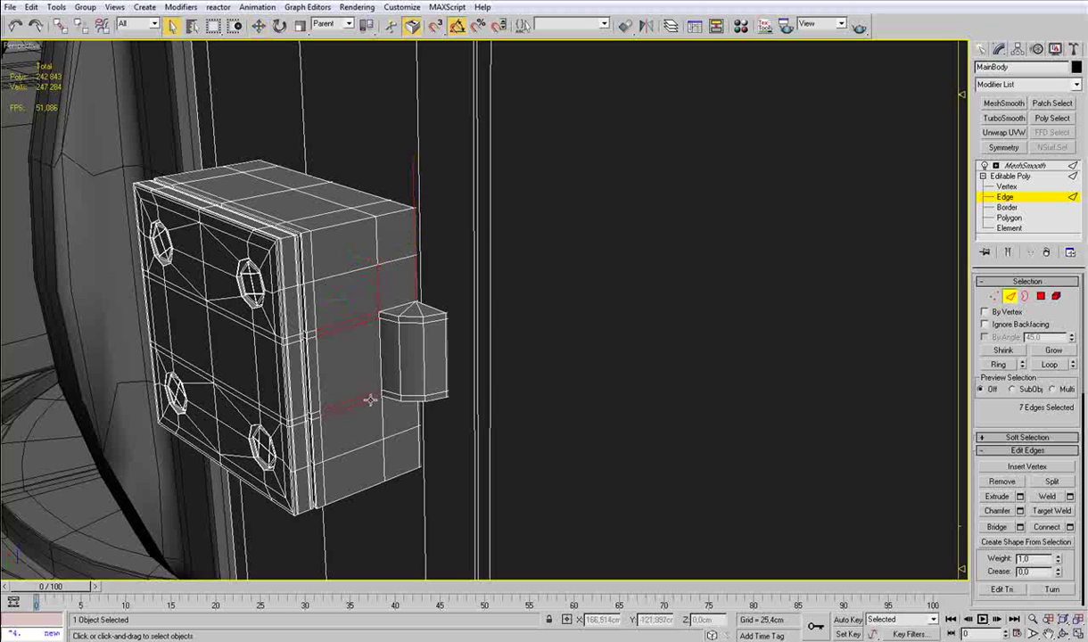
{"action": "middle_click_drag", "start_coordinate": [385, 418], "coordinate": [389, 350], "text": "alt"}
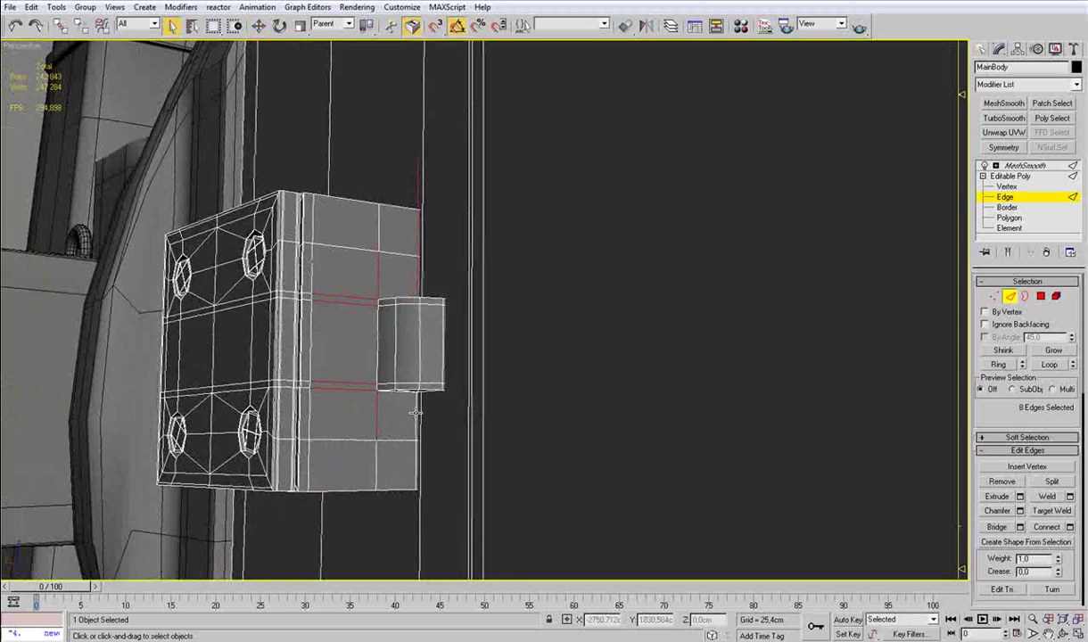
{"action": "middle_click_drag", "start_coordinate": [416, 413], "coordinate": [500, 348]}
{"action": "scroll", "coordinate": [501, 350], "scroll_direction": "up", "scroll_amount": 4}
{"action": "left_click", "coordinate": [504, 372], "text": "ctrl"}
{"action": "key", "text": "F3"}
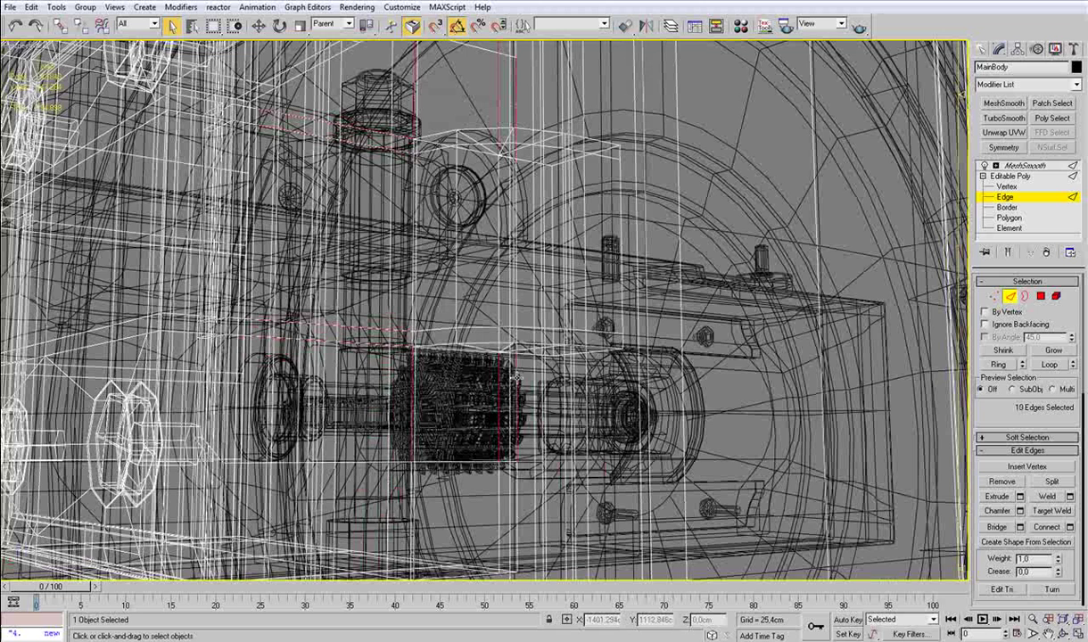
{"action": "key", "text": "F3"}
{"action": "left_click", "coordinate": [1070, 527]}
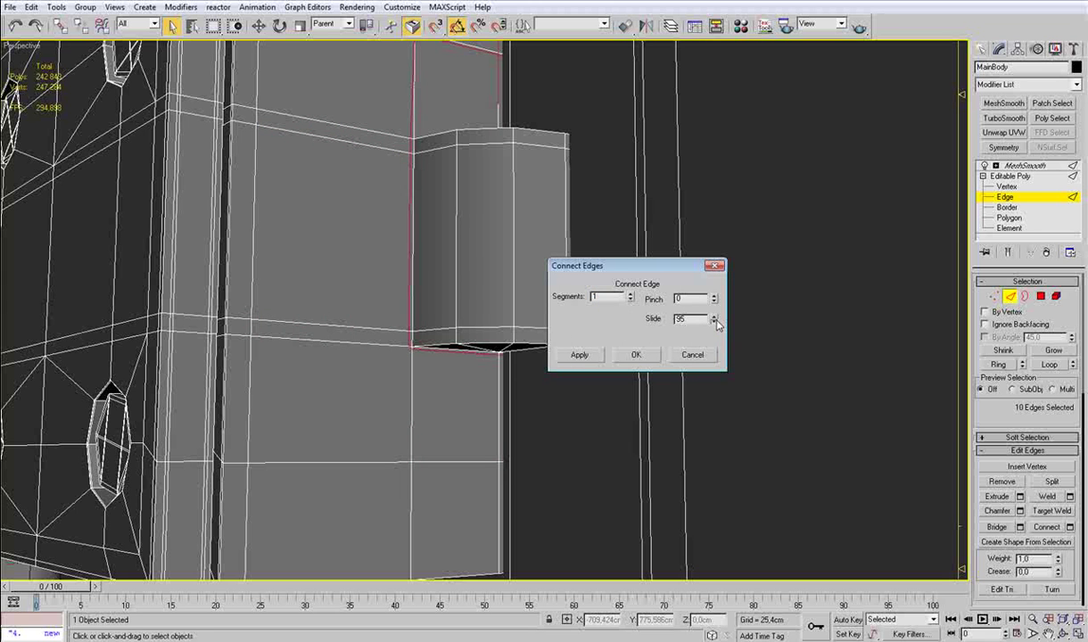
{"action": "left_click", "coordinate": [631, 354]}
Step: Collapse the doubled vertices at the knob's lower corner and shift the merged vertex slightly along Y
{"action": "key", "text": "1"}
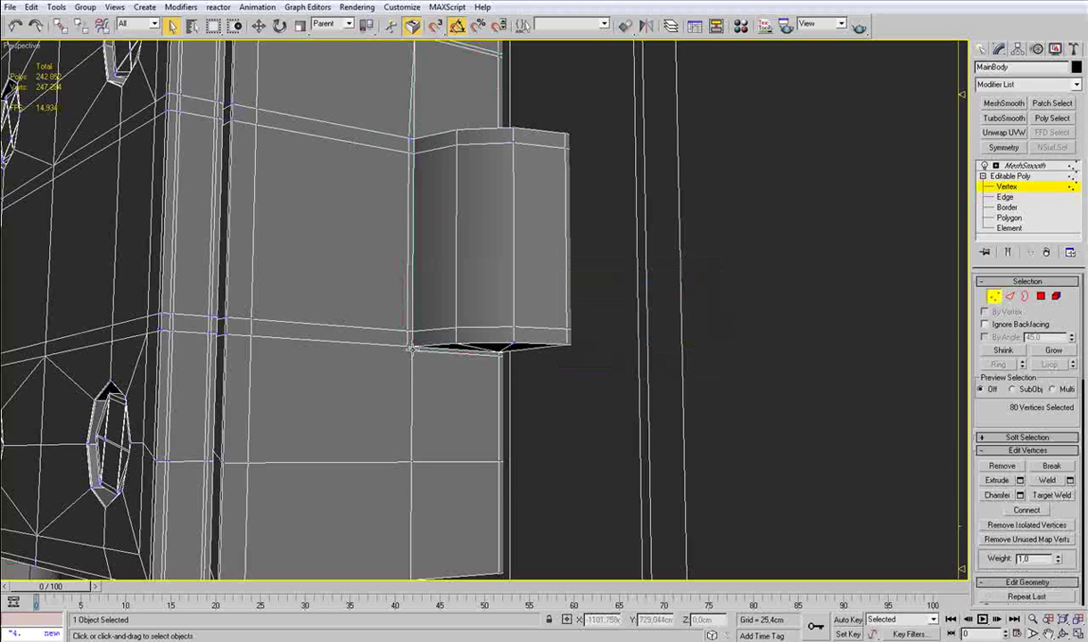
{"action": "left_click", "coordinate": [402, 349]}
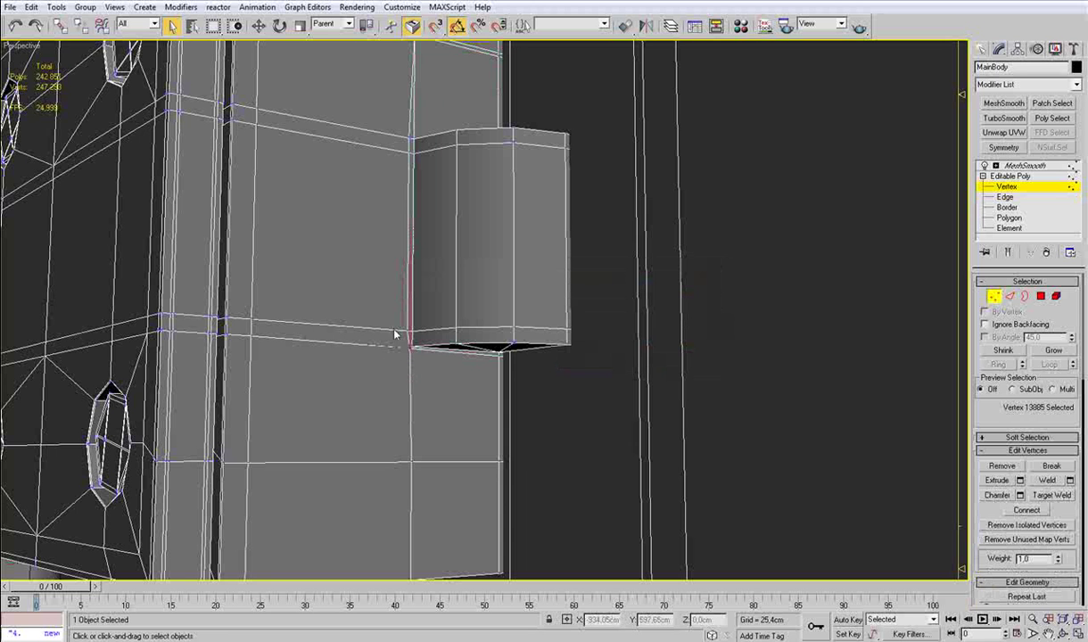
{"action": "middle_click_drag", "start_coordinate": [406, 335], "coordinate": [381, 348], "text": "alt"}
{"action": "key", "text": "w"}
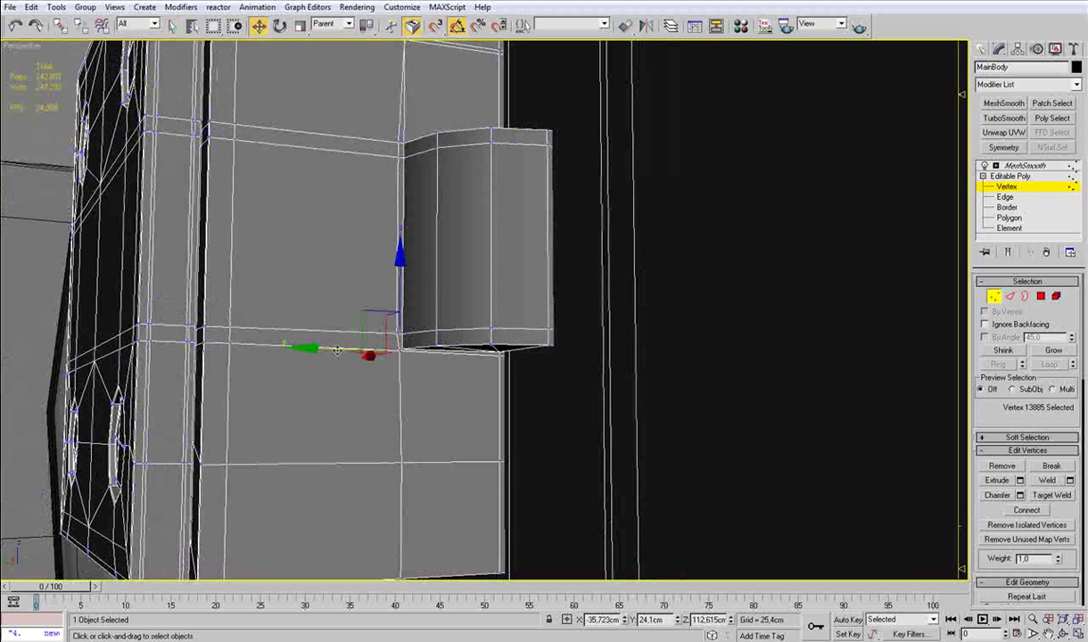
{"action": "left_click_drag", "start_coordinate": [334, 349], "coordinate": [332, 350]}
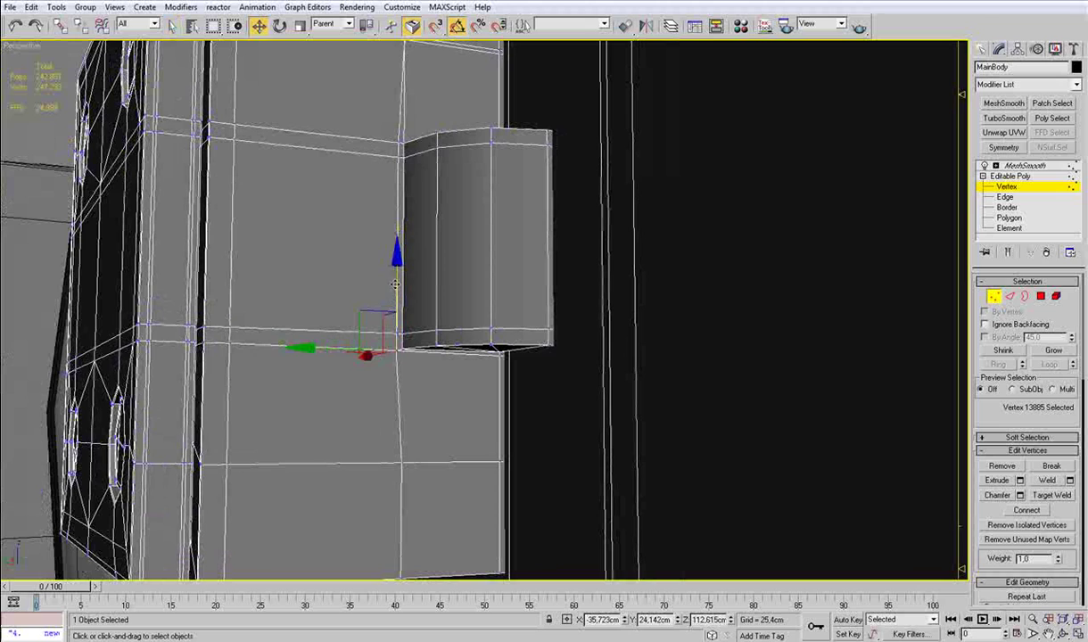
{"action": "middle_click_drag", "start_coordinate": [435, 202], "coordinate": [420, 200], "text": "alt"}
Step: Select the two new edges above the knob and move them down to just above its top face
{"action": "scroll", "coordinate": [398, 146], "scroll_direction": "up", "scroll_amount": 3}
{"action": "middle_click_drag", "start_coordinate": [397, 146], "coordinate": [403, 311]}
{"action": "key", "text": "2"}
{"action": "left_click", "coordinate": [500, 89]}
{"action": "key", "text": "F3"}
{"action": "left_click", "coordinate": [545, 80], "text": "ctrl"}
{"action": "key", "text": "F3"}
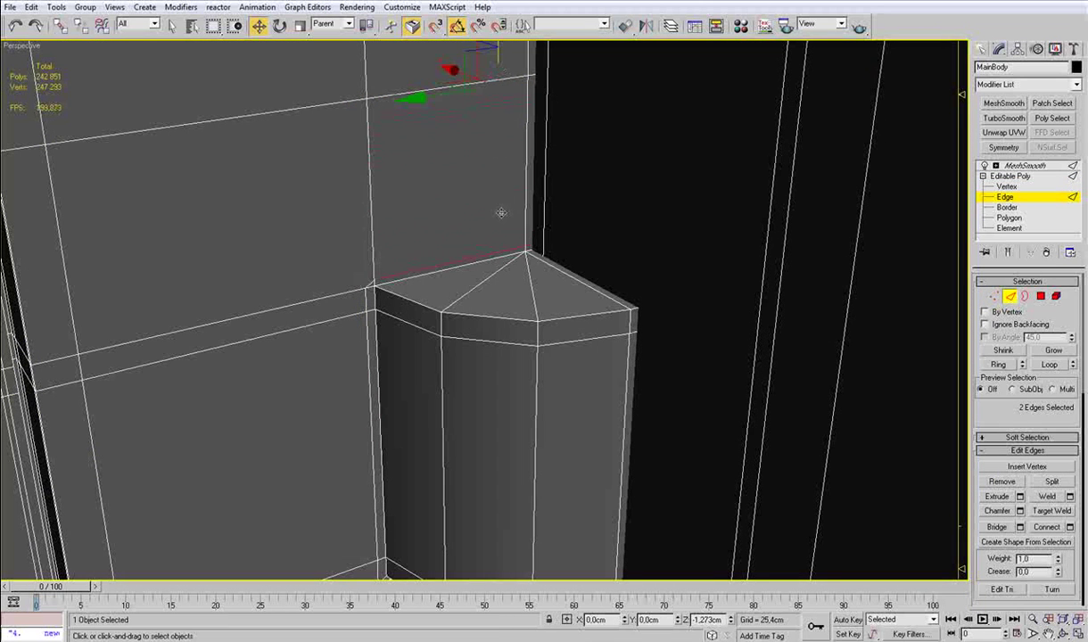
{"action": "left_click_drag", "start_coordinate": [499, 213], "coordinate": [499, 214], "text": "shift"}
Step: Collapse the two vertices at the knob's upper corner and shift the merged vertex along Y to about 24.14 cm
{"action": "key", "text": "1"}
{"action": "left_click", "coordinate": [374, 280]}
{"action": "left_click", "coordinate": [361, 292], "text": "ctrl"}
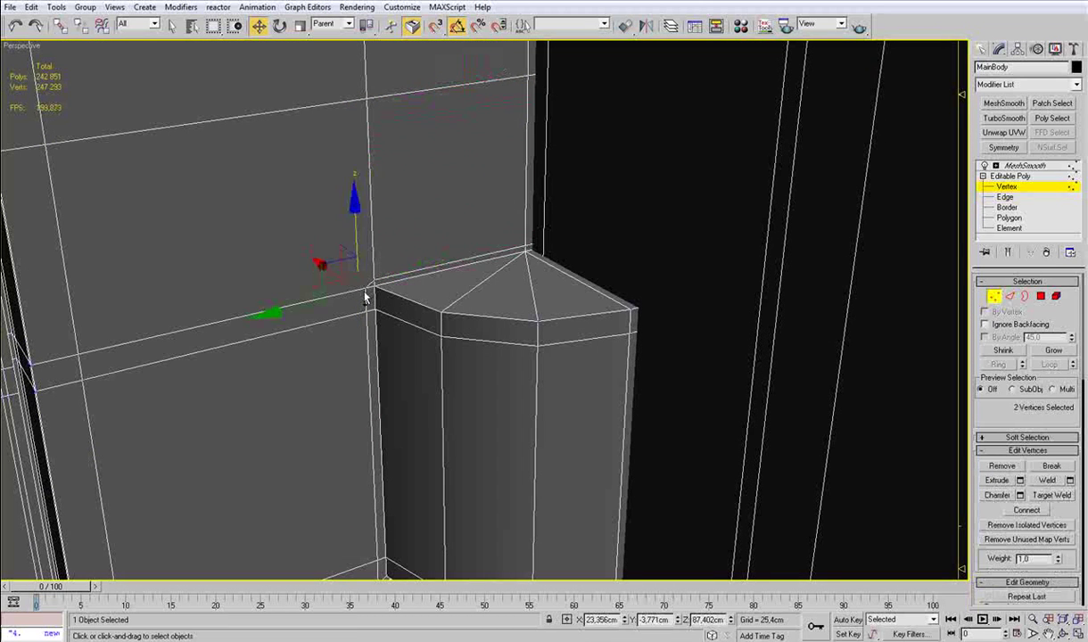
{"action": "key", "text": "ctrl+alt+c"}
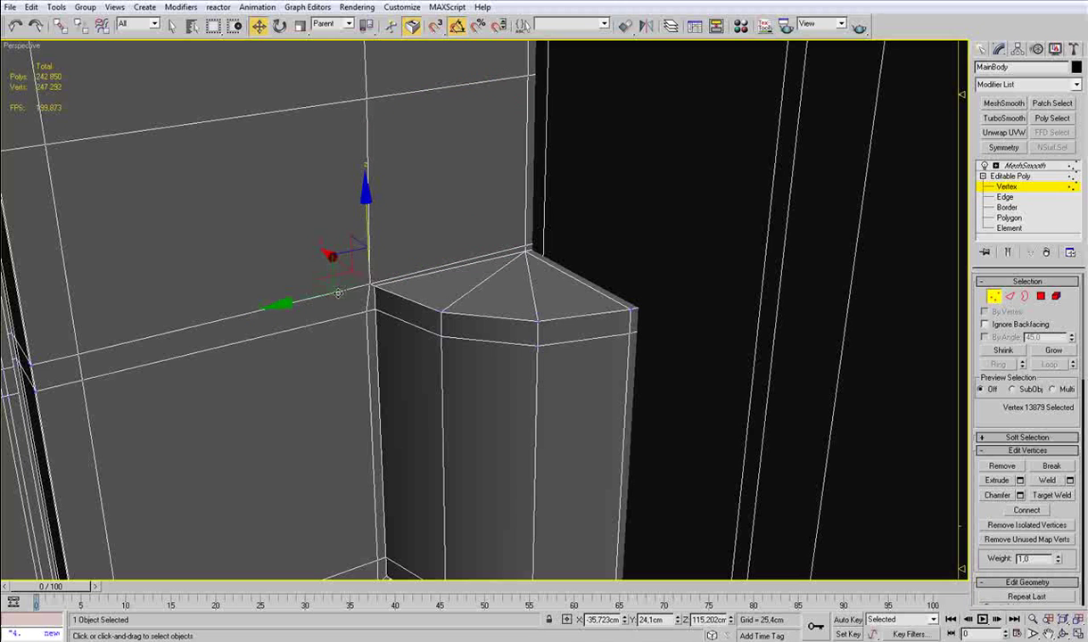
{"action": "scroll", "coordinate": [311, 299], "scroll_direction": "down", "scroll_amount": 4}
{"action": "middle_click_drag", "start_coordinate": [311, 299], "coordinate": [452, 301], "text": "alt"}
{"action": "scroll", "coordinate": [452, 302], "scroll_direction": "down", "scroll_amount": 4}
{"action": "scroll", "coordinate": [587, 308], "scroll_direction": "down", "scroll_amount": 4}
{"action": "scroll", "coordinate": [586, 309], "scroll_direction": "down", "scroll_amount": 3}
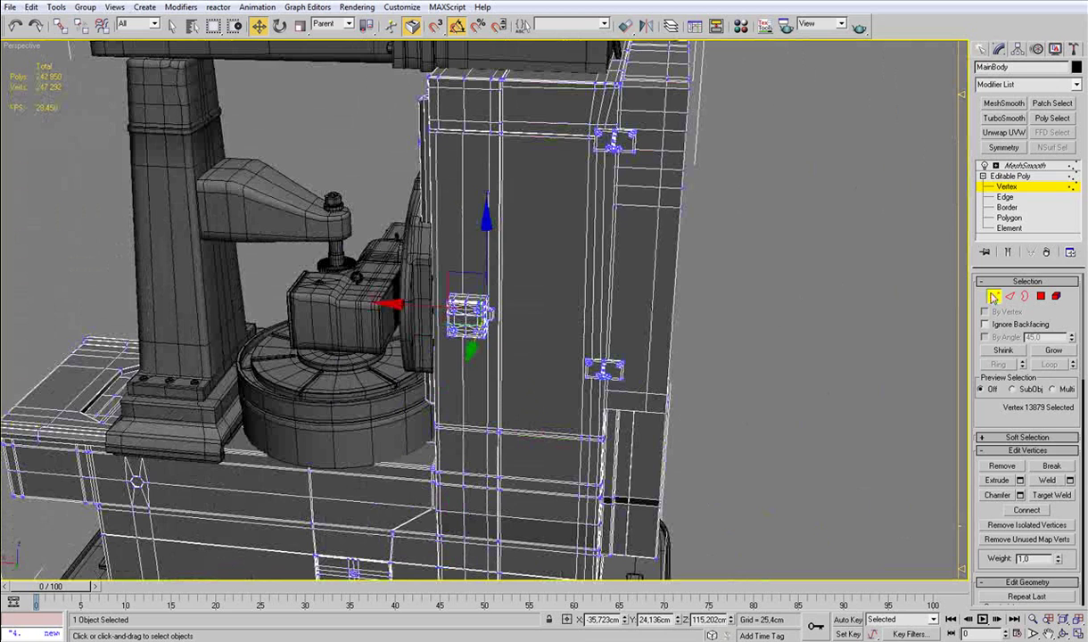
Step: Leave vertex editing, hide the edge display and reopen the main body for element editing
{"action": "left_click", "coordinate": [993, 297]}
{"action": "left_click", "coordinate": [787, 304]}
{"action": "key", "text": "F4"}
{"action": "middle_click_drag", "start_coordinate": [568, 280], "coordinate": [491, 326], "text": "alt"}
{"action": "left_click", "coordinate": [476, 309]}
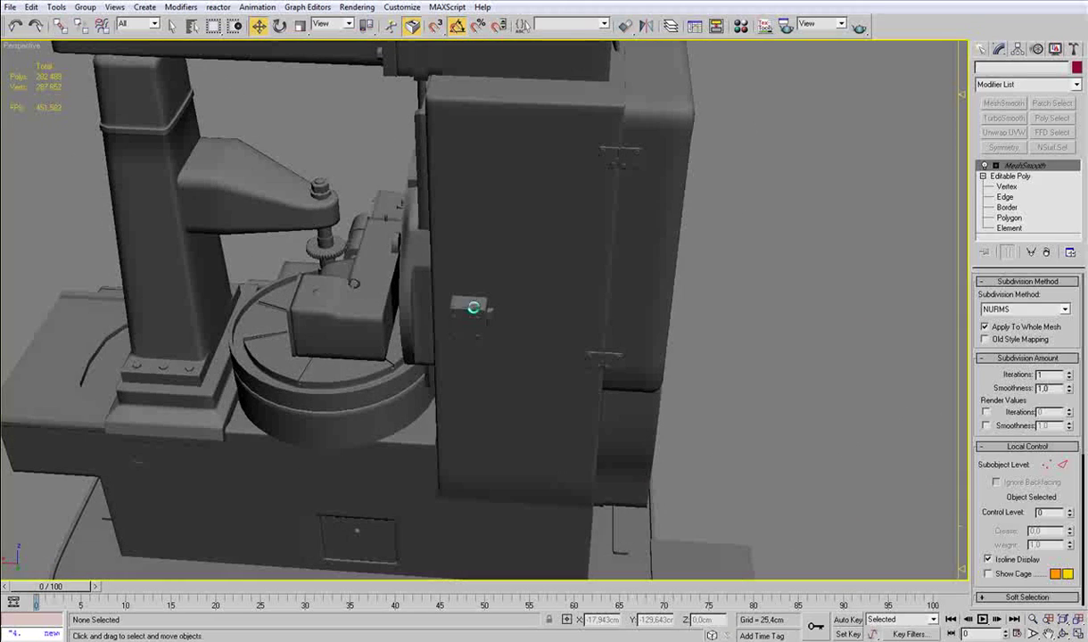
{"action": "left_click", "coordinate": [1010, 230]}
Step: Select the box together with its four bolts and clone them as elements directly below the original box
{"action": "middle_click_drag", "start_coordinate": [578, 344], "coordinate": [534, 352], "text": "alt"}
{"action": "scroll", "coordinate": [513, 333], "scroll_direction": "up", "scroll_amount": 8}
{"action": "key", "text": "F3"}
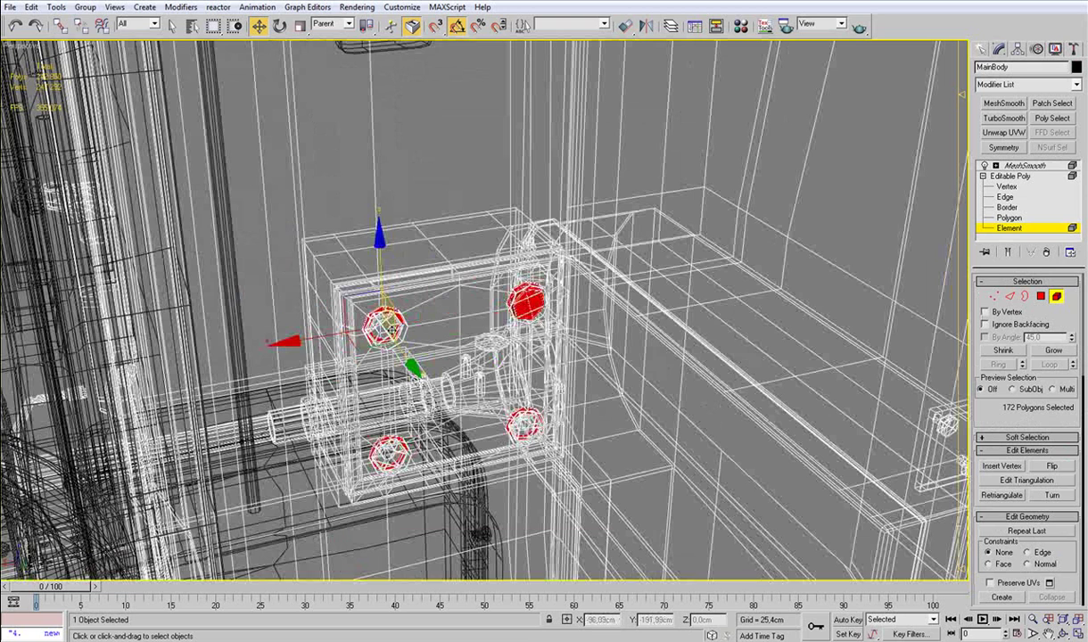
{"action": "left_click", "coordinate": [389, 328]}
{"action": "left_click", "coordinate": [528, 303], "text": "ctrl"}
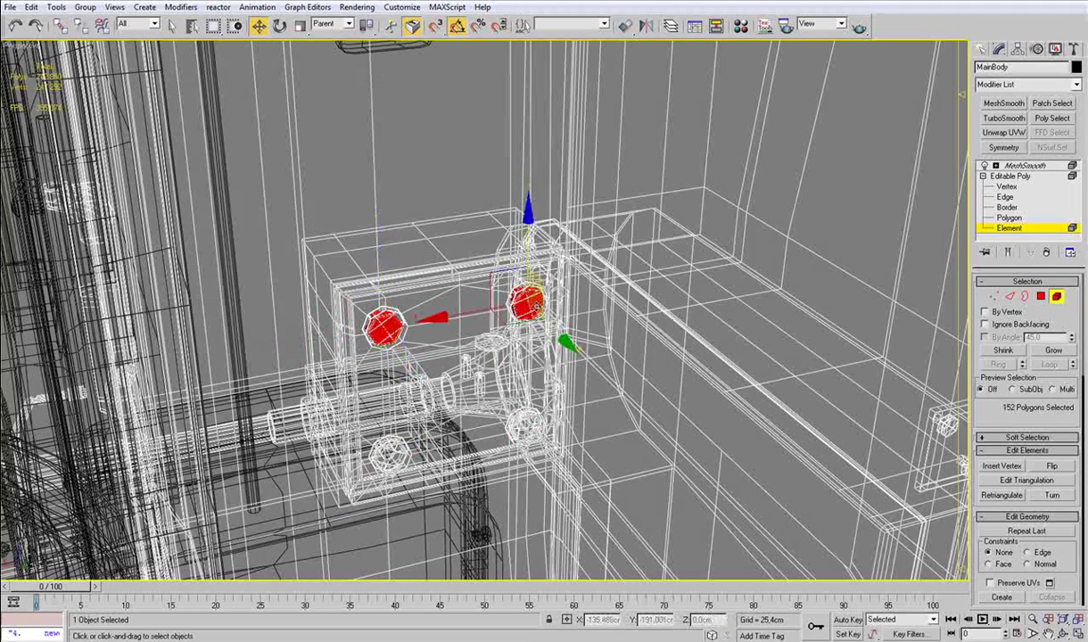
{"action": "left_click", "coordinate": [525, 426], "text": "ctrl"}
{"action": "left_click", "coordinate": [389, 455], "text": "ctrl"}
{"action": "left_click", "coordinate": [442, 346], "text": "ctrl"}
{"action": "scroll", "coordinate": [469, 347], "scroll_direction": "down", "scroll_amount": 6}
{"action": "key", "text": "F3"}
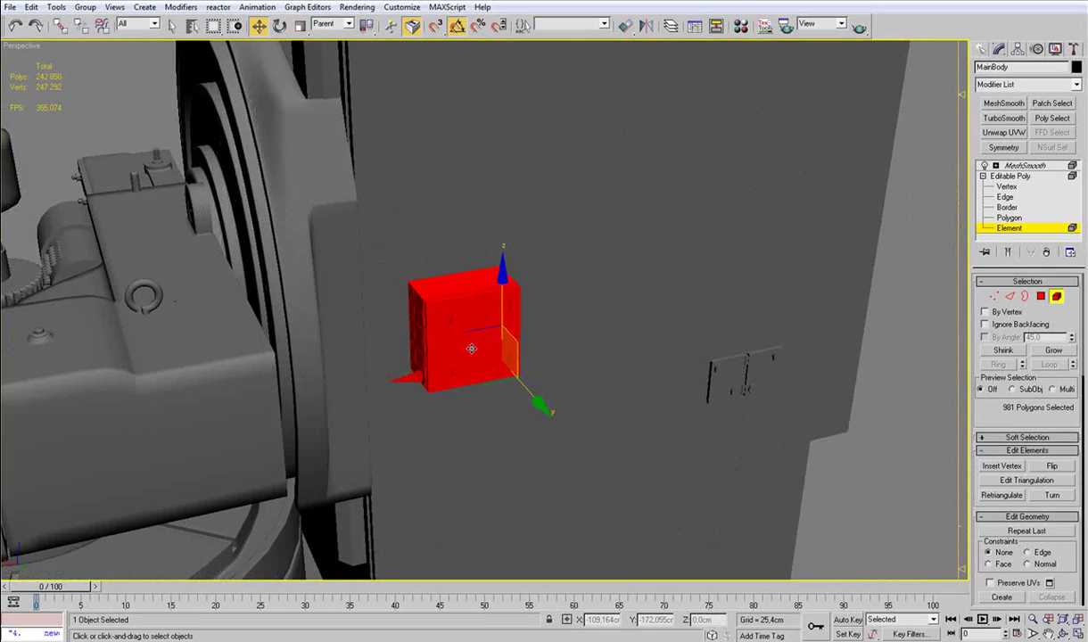
{"action": "middle_click_drag", "start_coordinate": [473, 342], "coordinate": [448, 248]}
{"action": "mouse_move", "coordinate": [452, 172]}
{"action": "left_mouse_down", "text": "shift"}
{"action": "mouse_move", "coordinate": [461, 326]}
{"action": "mouse_move", "coordinate": [462, 316]}
{"action": "left_mouse_up", "text": "shift"}
{"action": "left_click", "coordinate": [703, 305]}
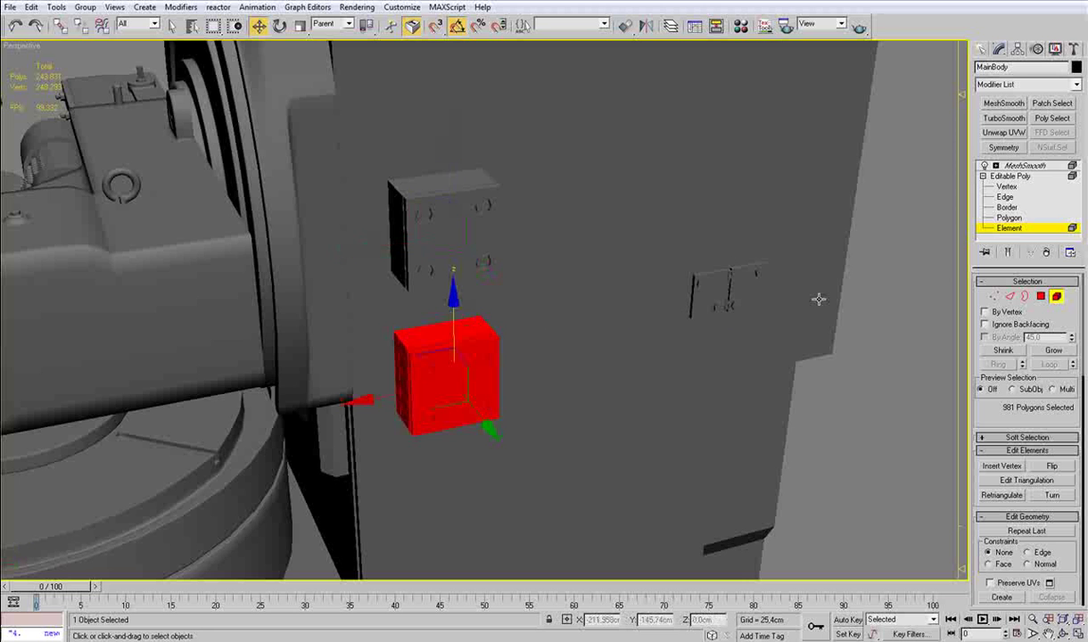
Step: Leave element editing and deselect the main body
{"action": "left_click", "coordinate": [1057, 297]}
{"action": "scroll", "coordinate": [821, 286], "scroll_direction": "down", "scroll_amount": 3}
{"action": "left_click", "coordinate": [732, 292]}
{"action": "middle_click_drag", "start_coordinate": [731, 293], "coordinate": [614, 282], "text": "alt"}
{"action": "scroll", "coordinate": [624, 275], "scroll_direction": "down", "scroll_amount": 5}
{"action": "scroll", "coordinate": [584, 280], "scroll_direction": "down", "scroll_amount": 3}
Step: Examine the two boxes and the side cable in the reference photo DSC08651.JPG
{"action": "left_click", "coordinate": [356, 639]}
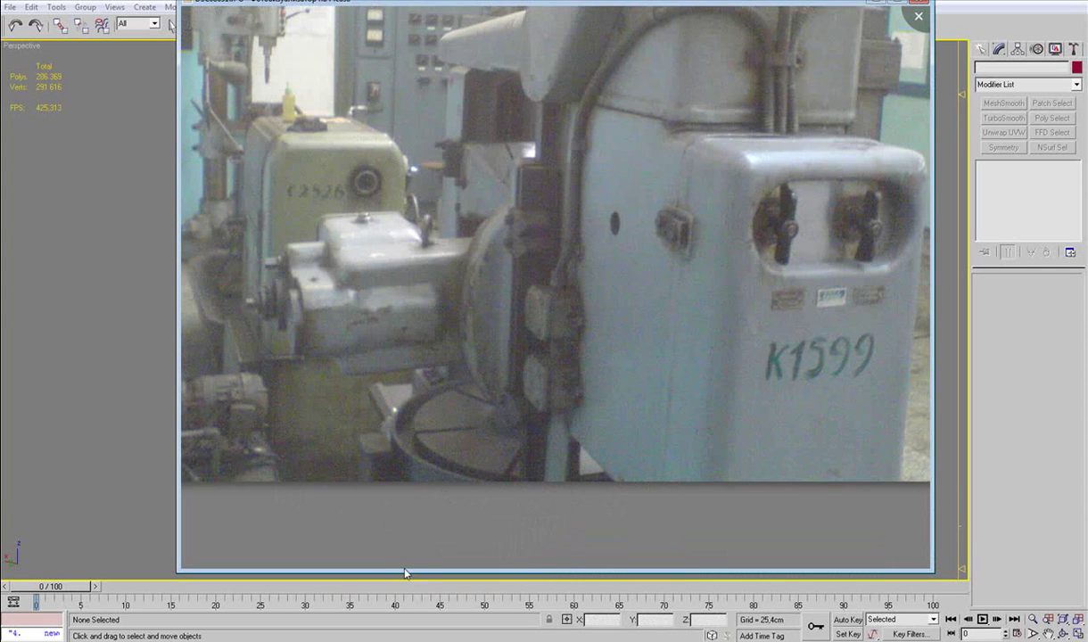
{"action": "left_click_drag", "start_coordinate": [527, 388], "coordinate": [523, 361]}
{"action": "scroll", "coordinate": [535, 365], "scroll_direction": "down", "scroll_amount": 2}
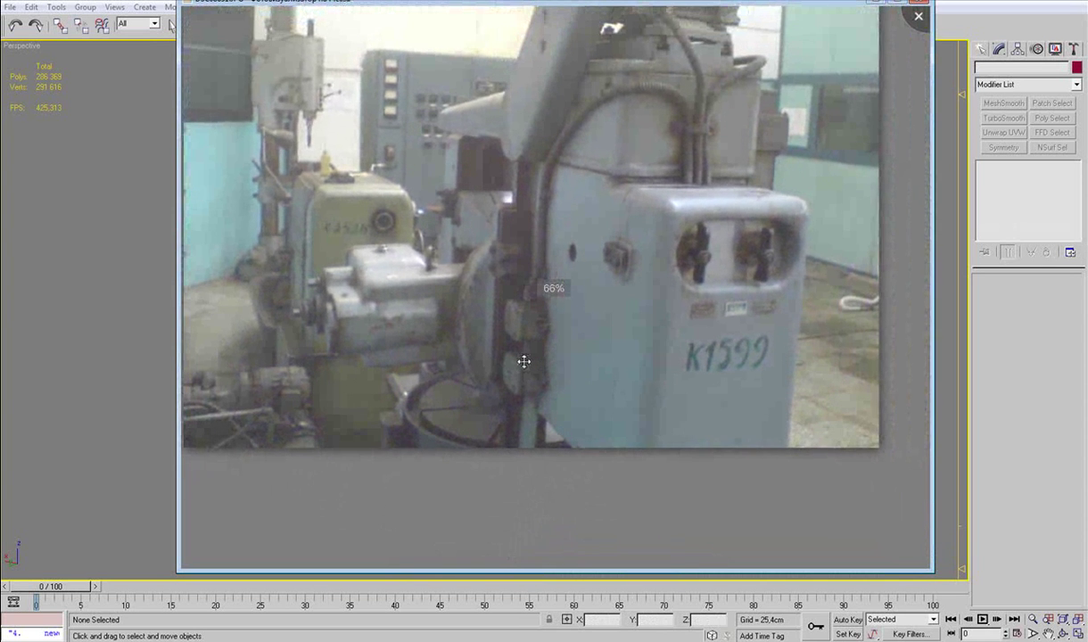
{"action": "scroll", "coordinate": [521, 357], "scroll_direction": "down", "scroll_amount": 3}
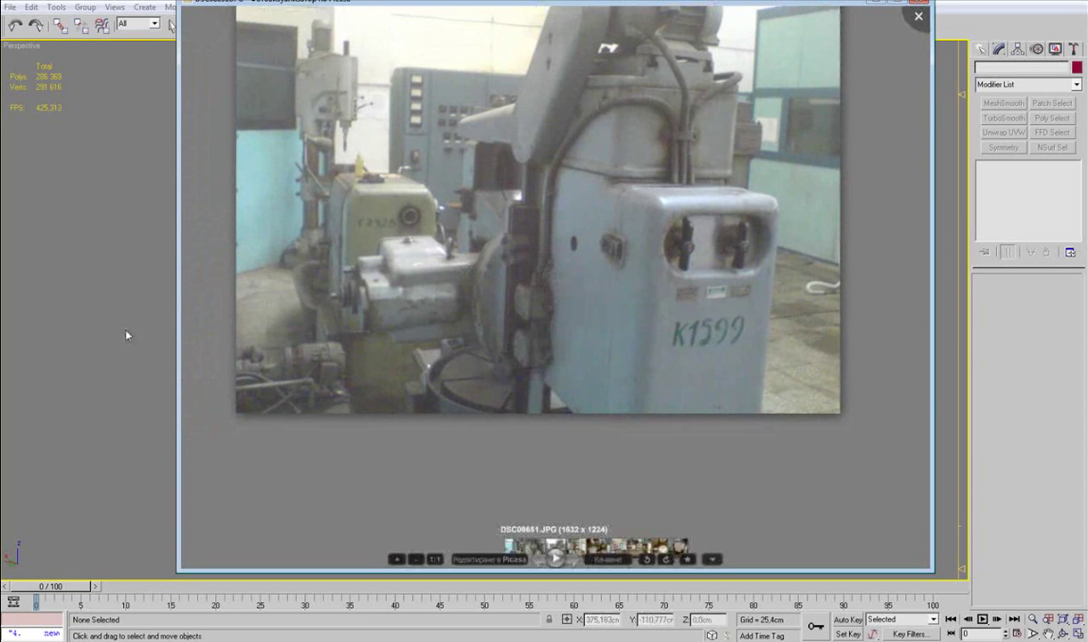
{"action": "left_click", "coordinate": [127, 333]}
Step: Select the cable line shape on the machine's upper housing and open its vertices for editing
{"action": "scroll", "coordinate": [404, 261], "scroll_direction": "down", "scroll_amount": 3}
{"action": "middle_click_drag", "start_coordinate": [532, 198], "coordinate": [489, 235], "text": "alt"}
{"action": "scroll", "coordinate": [560, 201], "scroll_direction": "up", "scroll_amount": 2}
{"action": "middle_click_drag", "start_coordinate": [563, 234], "coordinate": [556, 284]}
{"action": "scroll", "coordinate": [555, 284], "scroll_direction": "up", "scroll_amount": 2}
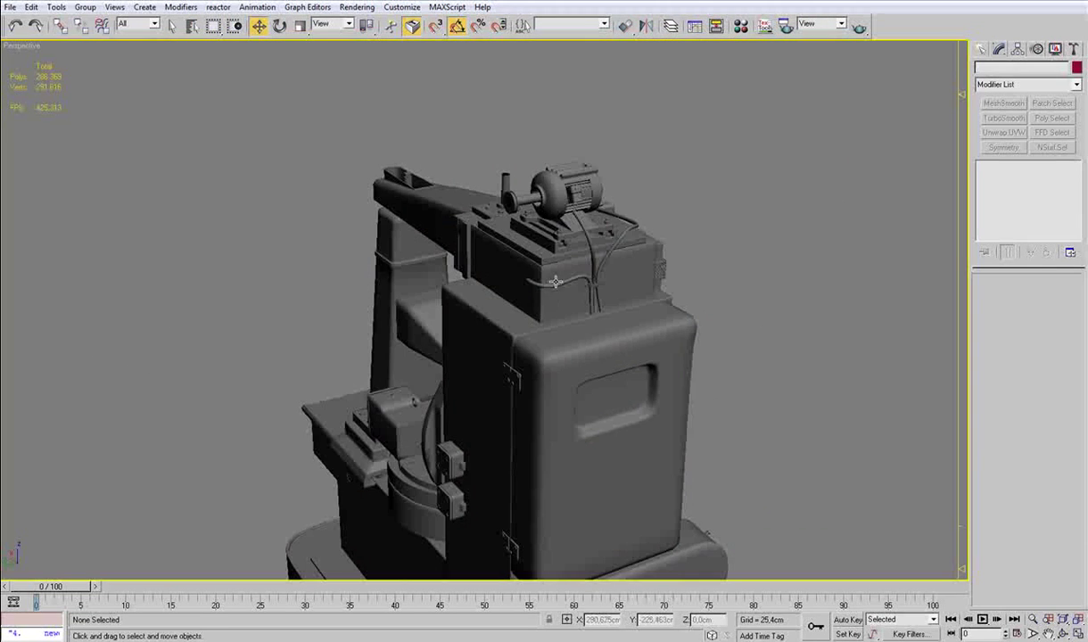
{"action": "left_click", "coordinate": [548, 284]}
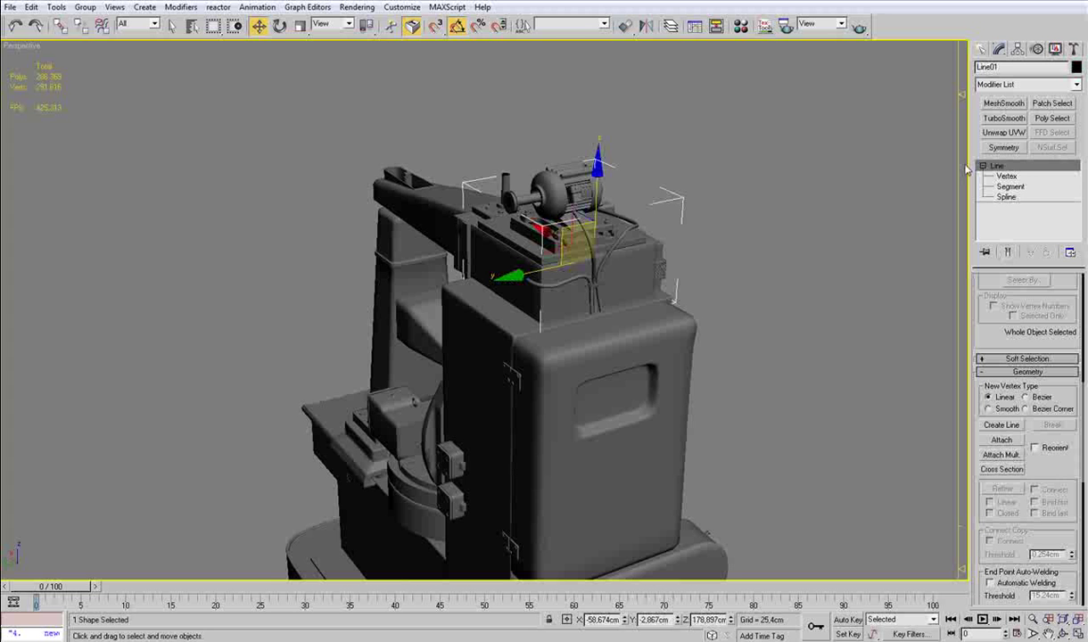
{"action": "left_click", "coordinate": [1014, 178]}
Step: Move the side cable's end vertex from the upper housing down to the boxes on the machine body's side
{"action": "middle_click_drag", "start_coordinate": [603, 226], "coordinate": [620, 276], "text": "alt"}
{"action": "scroll", "coordinate": [620, 276], "scroll_direction": "up", "scroll_amount": 4}
{"action": "left_click_drag", "start_coordinate": [620, 276], "coordinate": [487, 372]}
{"action": "left_click_drag", "start_coordinate": [554, 379], "coordinate": [516, 476]}
{"action": "scroll", "coordinate": [517, 475], "scroll_direction": "down", "scroll_amount": 3}
{"action": "middle_click_drag", "start_coordinate": [516, 475], "coordinate": [727, 204]}
{"action": "middle_click_drag", "start_coordinate": [727, 204], "coordinate": [779, 152], "text": "alt"}
{"action": "left_click_drag", "start_coordinate": [588, 96], "coordinate": [589, 339]}
Step: Position the cable's end vertex at the top of the lower bolted box, inside the box's depth
{"action": "key", "text": "z"}
{"action": "middle_click_drag", "start_coordinate": [620, 365], "coordinate": [704, 369], "text": "alt"}
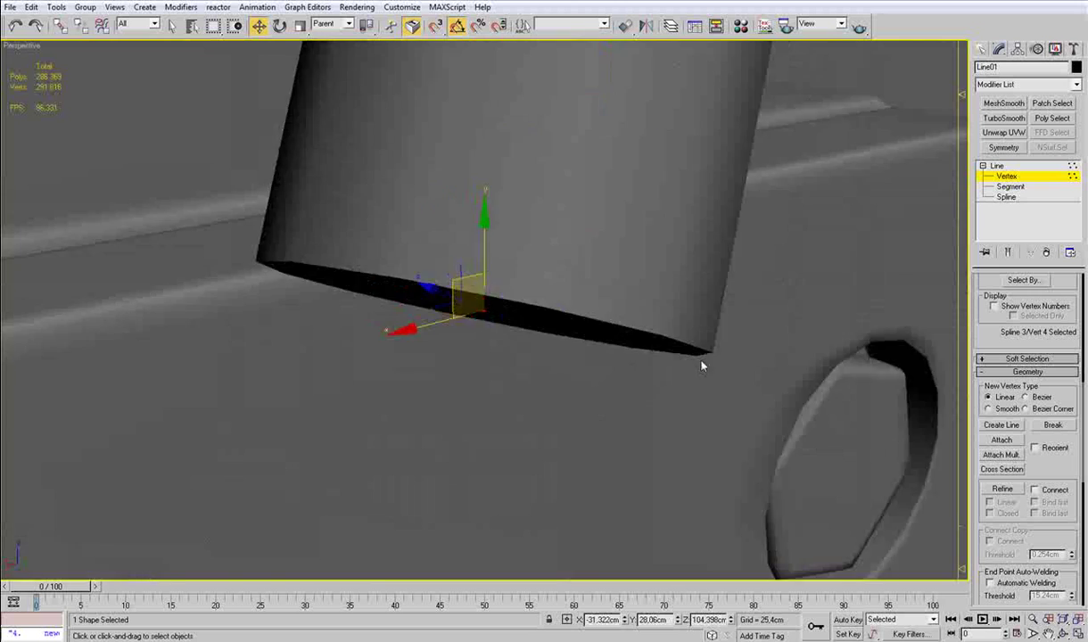
{"action": "scroll", "coordinate": [624, 348], "scroll_direction": "down", "scroll_amount": 6}
{"action": "middle_click_drag", "start_coordinate": [539, 321], "coordinate": [233, 296], "text": "alt"}
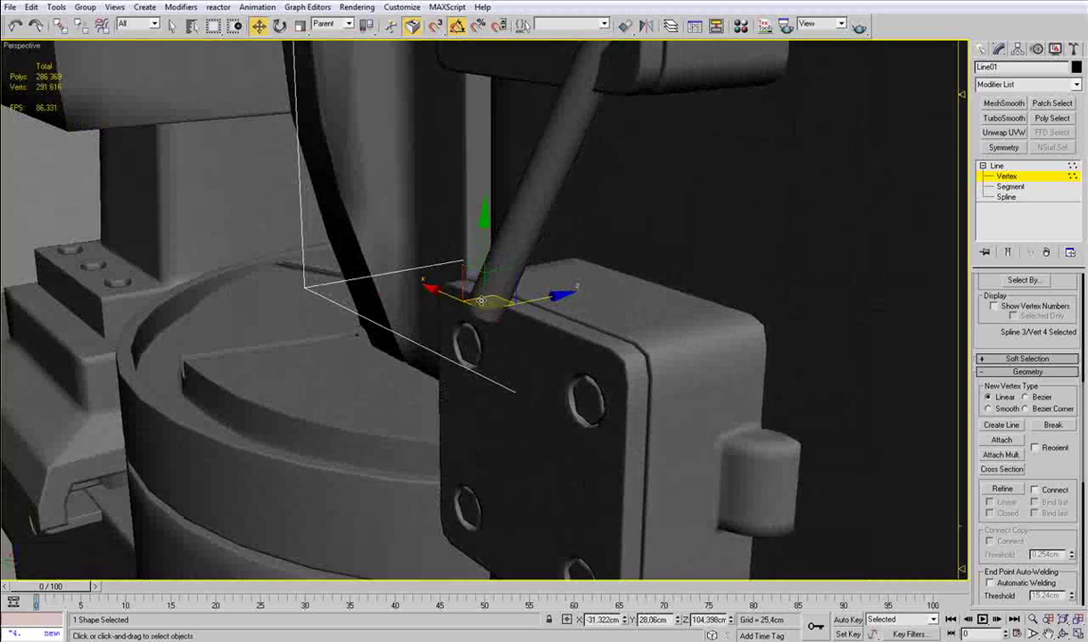
{"action": "left_click_drag", "start_coordinate": [539, 298], "coordinate": [683, 253]}
{"action": "left_click_drag", "start_coordinate": [634, 217], "coordinate": [633, 231]}
Step: Refine the cable with an extra vertex above the upper box and shift that vertex to bend the cable
{"action": "middle_click_drag", "start_coordinate": [631, 230], "coordinate": [663, 204], "text": "alt"}
{"action": "left_click", "coordinate": [1003, 488]}
{"action": "key", "text": "F3"}
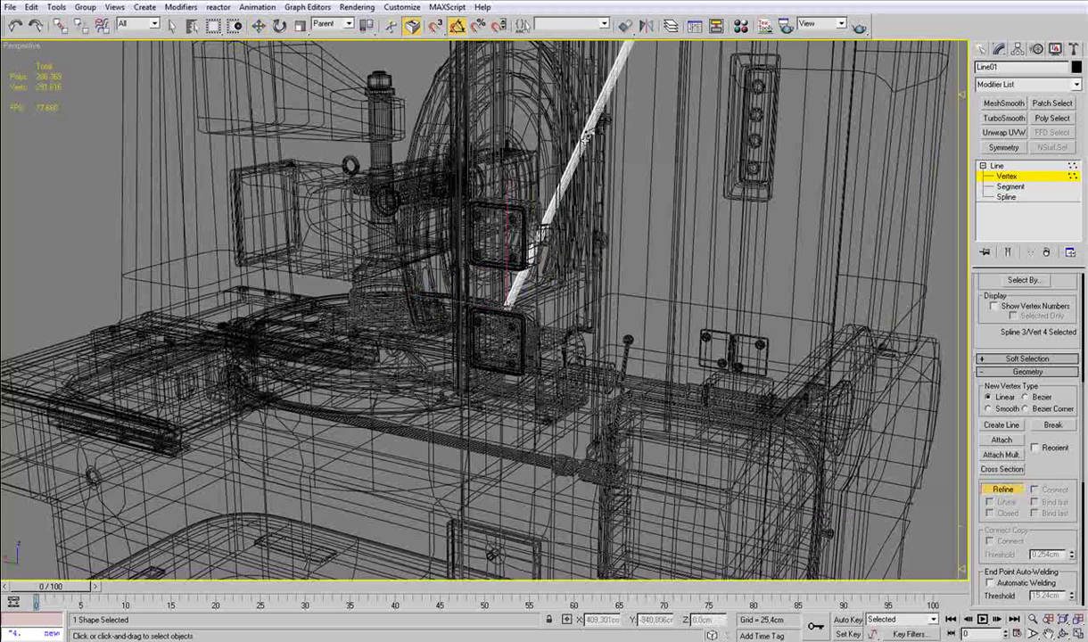
{"action": "left_click", "coordinate": [586, 138]}
{"action": "right_click", "coordinate": [604, 162]}
{"action": "left_click", "coordinate": [580, 141]}
{"action": "mouse_move", "coordinate": [569, 98]}
{"action": "left_mouse_down"}
{"action": "mouse_move", "coordinate": [497, 77]}
{"action": "mouse_move", "coordinate": [546, 43]}
{"action": "left_mouse_up"}
{"action": "key", "text": "F3"}
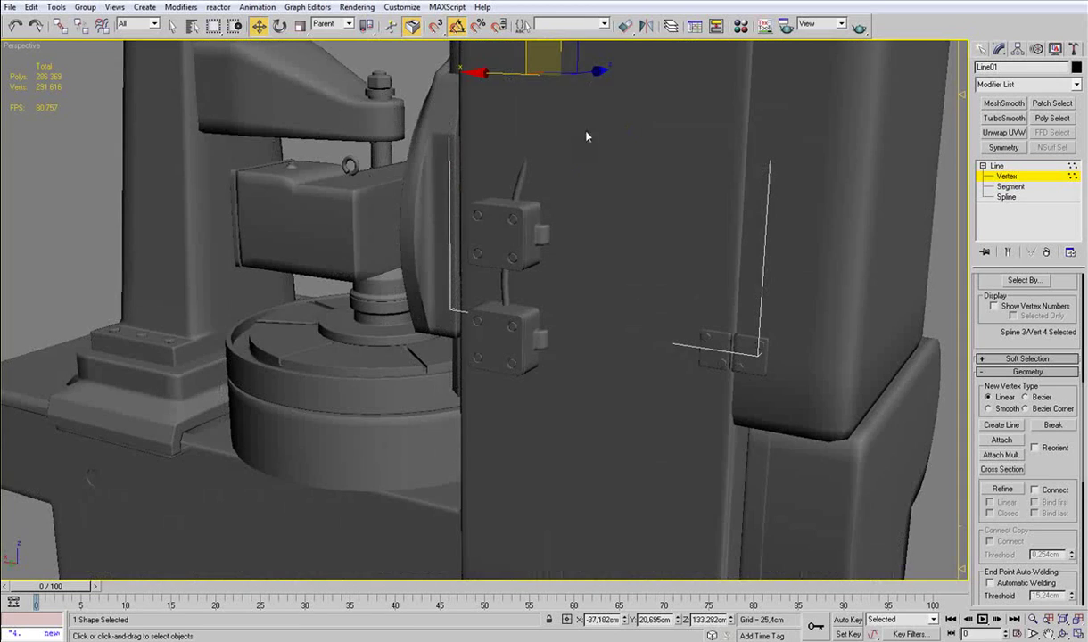
Step: Adjust the added cable vertex so the cable runs close to the machine body's side
{"action": "middle_click_drag", "start_coordinate": [589, 148], "coordinate": [551, 98], "text": "alt"}
{"action": "left_click_drag", "start_coordinate": [641, 73], "coordinate": [630, 73]}
{"action": "scroll", "coordinate": [635, 82], "scroll_direction": "down", "scroll_amount": 2}
{"action": "middle_click_drag", "start_coordinate": [635, 82], "coordinate": [642, 103], "text": "alt"}
{"action": "left_click", "coordinate": [540, 174]}
{"action": "key", "text": "ctrl+z"}
{"action": "left_click_drag", "start_coordinate": [539, 174], "coordinate": [538, 172]}
{"action": "mouse_move", "coordinate": [538, 172]}
{"action": "middle_mouse_down", "text": "alt"}
{"action": "mouse_move", "coordinate": [517, 227]}
{"action": "mouse_move", "coordinate": [479, 246]}
{"action": "mouse_move", "coordinate": [587, 169]}
{"action": "mouse_move", "coordinate": [560, 305]}
{"action": "middle_mouse_up", "text": "alt"}
Step: Refine the cable with another vertex near the body's upper edge and pull it outward from the body
{"action": "key", "text": "F3"}
{"action": "scroll", "coordinate": [502, 236], "scroll_direction": "down", "scroll_amount": 3}
{"action": "scroll", "coordinate": [587, 169], "scroll_direction": "up", "scroll_amount": 4}
{"action": "key", "text": "F3"}
{"action": "scroll", "coordinate": [586, 169], "scroll_direction": "down", "scroll_amount": 3}
{"action": "left_click", "coordinate": [1001, 489]}
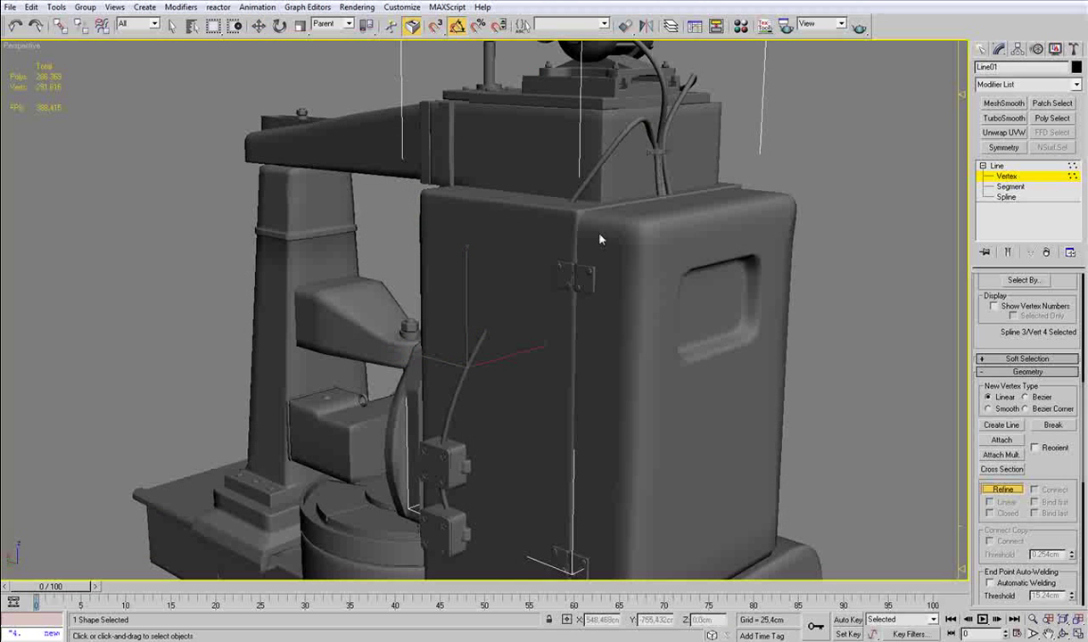
{"action": "left_click", "coordinate": [555, 220]}
{"action": "right_click", "coordinate": [557, 236]}
{"action": "key", "text": "F3"}
{"action": "left_click", "coordinate": [555, 221]}
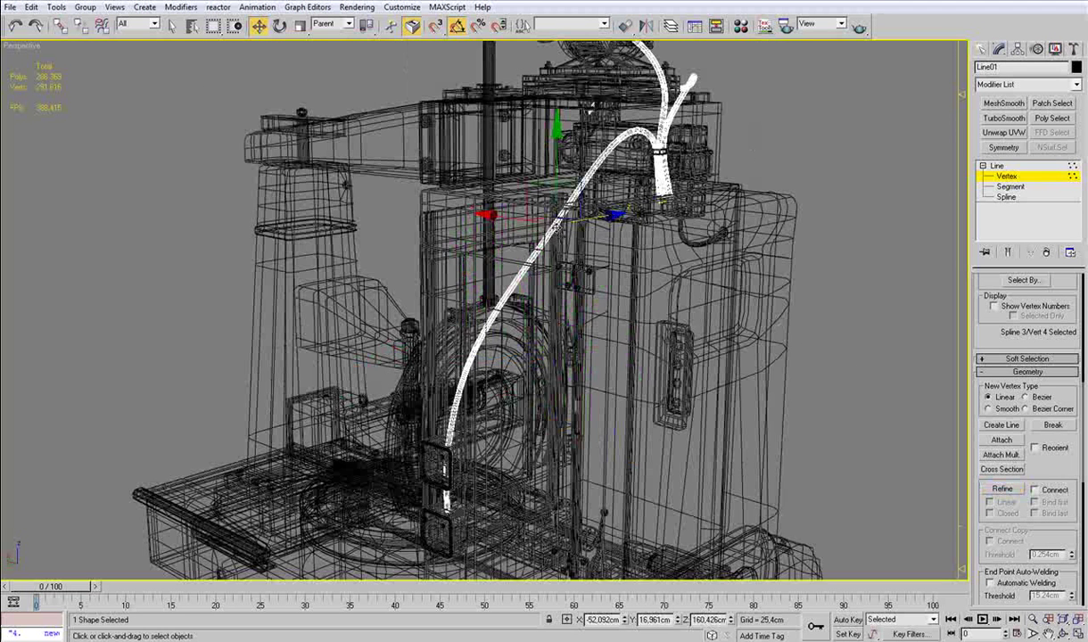
{"action": "key", "text": "F3"}
{"action": "left_click_drag", "start_coordinate": [576, 187], "coordinate": [550, 154]}
Step: Reposition the upper and middle cable vertices to form a smooth curve down the outside of the body
{"action": "middle_click_drag", "start_coordinate": [551, 154], "coordinate": [651, 223], "text": "alt"}
{"action": "left_click_drag", "start_coordinate": [536, 223], "coordinate": [507, 210]}
{"action": "middle_click_drag", "start_coordinate": [512, 212], "coordinate": [635, 210], "text": "alt"}
{"action": "middle_click_drag", "start_coordinate": [562, 241], "coordinate": [586, 289], "text": "alt"}
{"action": "key", "text": "F3"}
{"action": "mouse_move", "coordinate": [588, 251]}
{"action": "left_mouse_down"}
{"action": "mouse_move", "coordinate": [524, 326]}
{"action": "mouse_move", "coordinate": [561, 325]}
{"action": "left_mouse_up"}
{"action": "key", "text": "F3"}
{"action": "left_click_drag", "start_coordinate": [473, 343], "coordinate": [466, 340]}
{"action": "middle_click_drag", "start_coordinate": [535, 333], "coordinate": [358, 300], "text": "alt"}
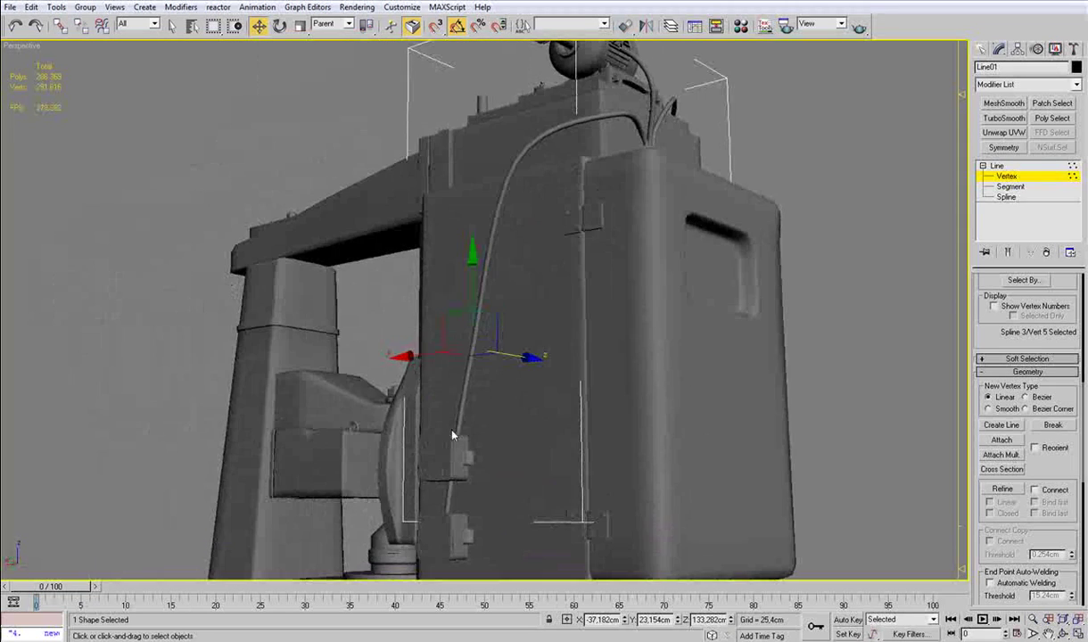
Step: Refine the cable just above the upper box and move the new vertex sideways over the box's centre
{"action": "middle_click_drag", "start_coordinate": [410, 365], "coordinate": [467, 367]}
{"action": "scroll", "coordinate": [514, 482], "scroll_direction": "up", "scroll_amount": 3}
{"action": "middle_click_drag", "start_coordinate": [553, 490], "coordinate": [714, 209]}
{"action": "middle_click_drag", "start_coordinate": [794, 239], "coordinate": [733, 247], "text": "alt"}
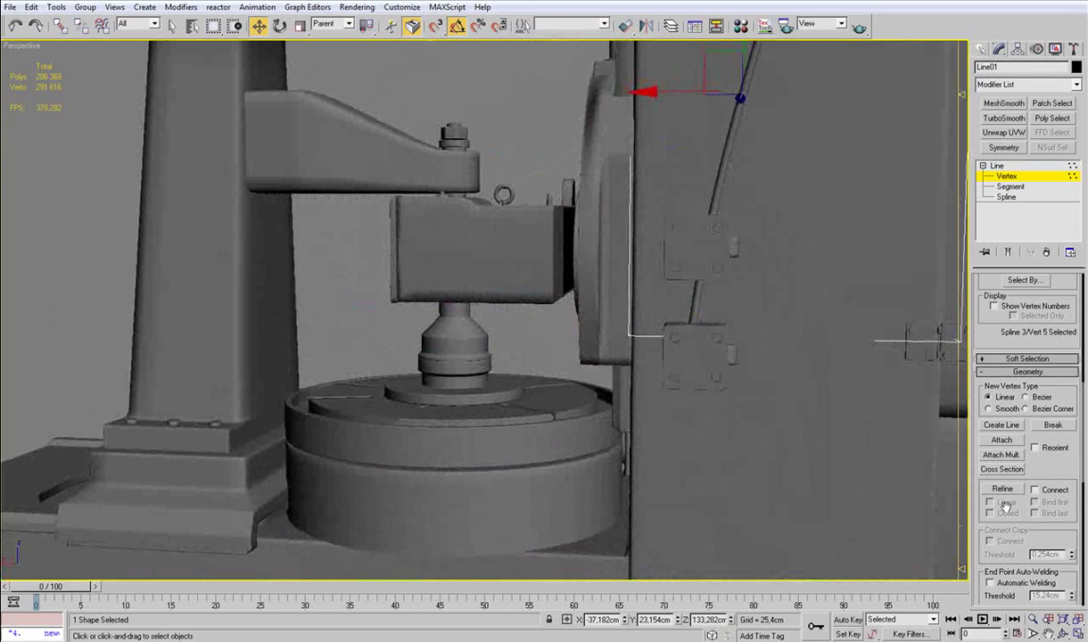
{"action": "left_click", "coordinate": [1002, 490]}
{"action": "key", "text": "F3"}
{"action": "key", "text": "w"}
{"action": "left_click", "coordinate": [712, 206]}
{"action": "key", "text": "F3"}
{"action": "left_click_drag", "start_coordinate": [635, 206], "coordinate": [632, 206]}
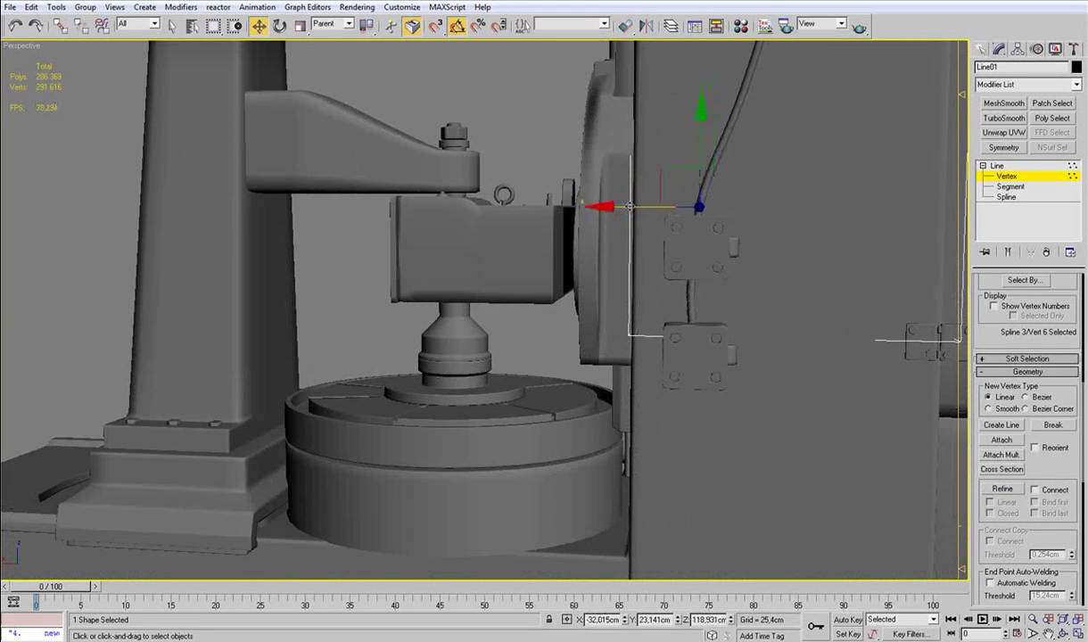
Step: Nudge the cable's end vertex and the vertex above the upper box sideways to straighten the run between the boxes
{"action": "key", "text": "F3"}
{"action": "left_click", "coordinate": [692, 320]}
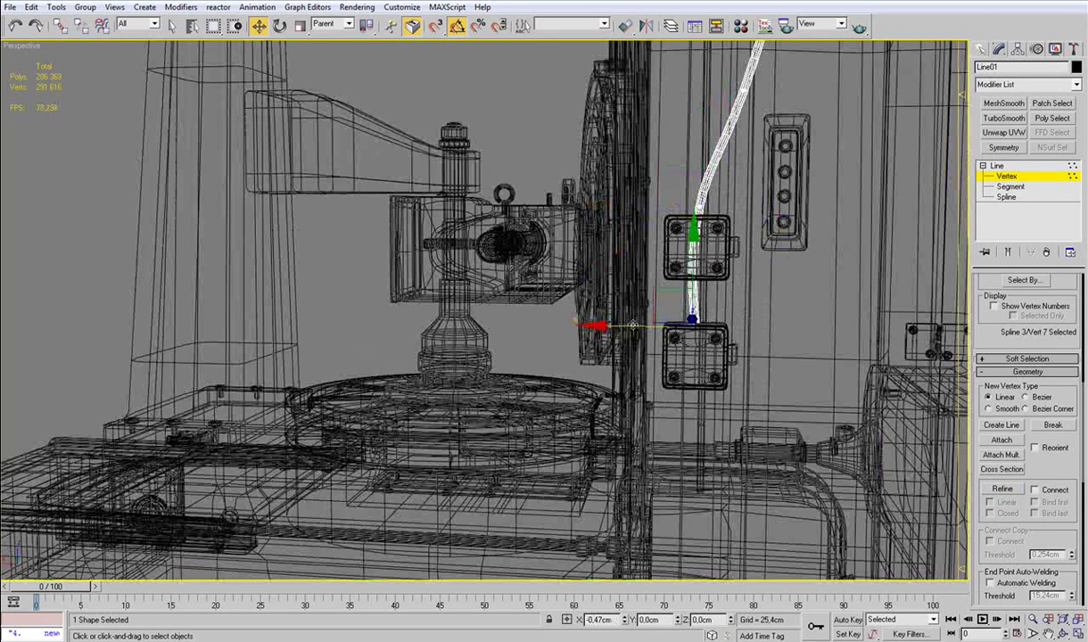
{"action": "left_click", "coordinate": [699, 207]}
{"action": "left_click_drag", "start_coordinate": [635, 209], "coordinate": [638, 209]}
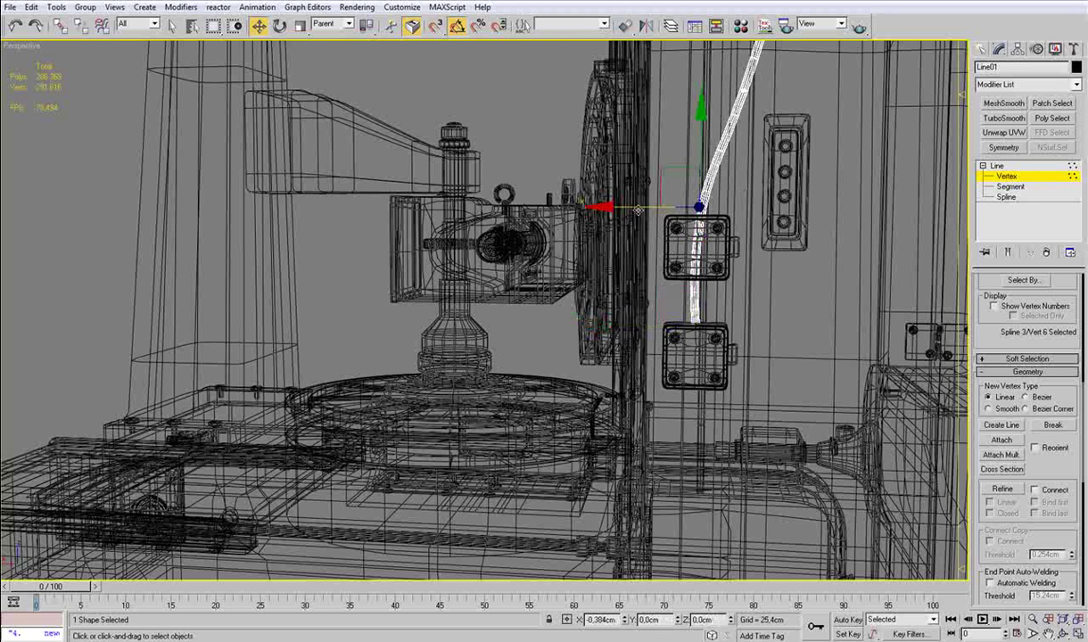
Step: Convert the cable's last two vertices at the boxes to Bezier Corner and adjust the upper one's handle and position
{"action": "left_click", "coordinate": [692, 319]}
{"action": "right_click", "coordinate": [689, 324]}
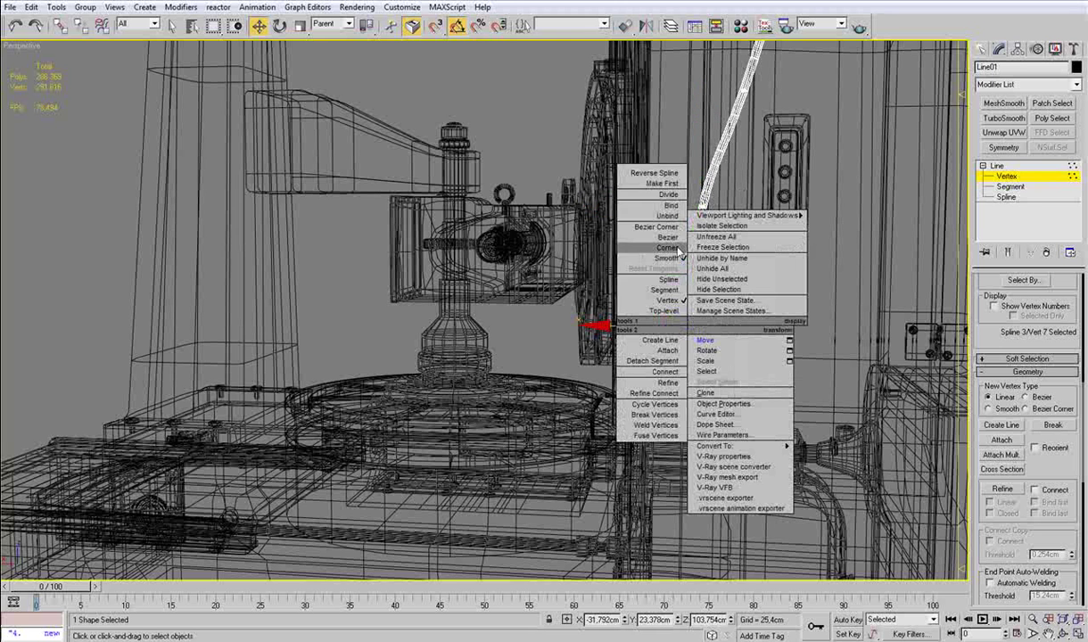
{"action": "left_click", "coordinate": [643, 225]}
{"action": "scroll", "coordinate": [707, 261], "scroll_direction": "up", "scroll_amount": 3}
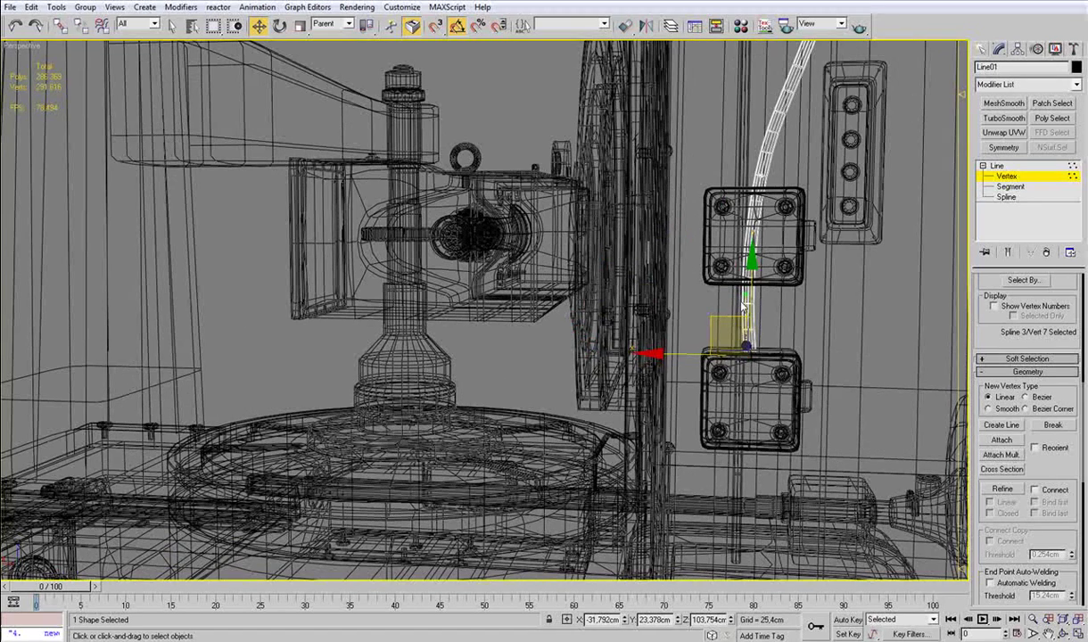
{"action": "left_click", "coordinate": [749, 174]}
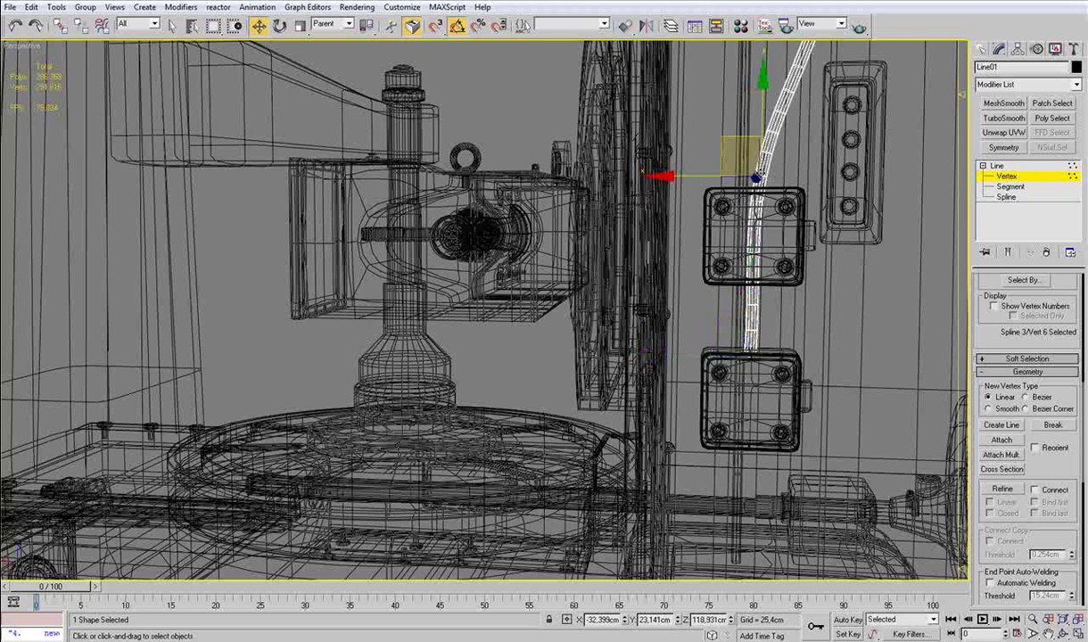
{"action": "right_click", "coordinate": [761, 179]}
{"action": "left_click", "coordinate": [728, 79]}
{"action": "left_click_drag", "start_coordinate": [751, 235], "coordinate": [756, 237]}
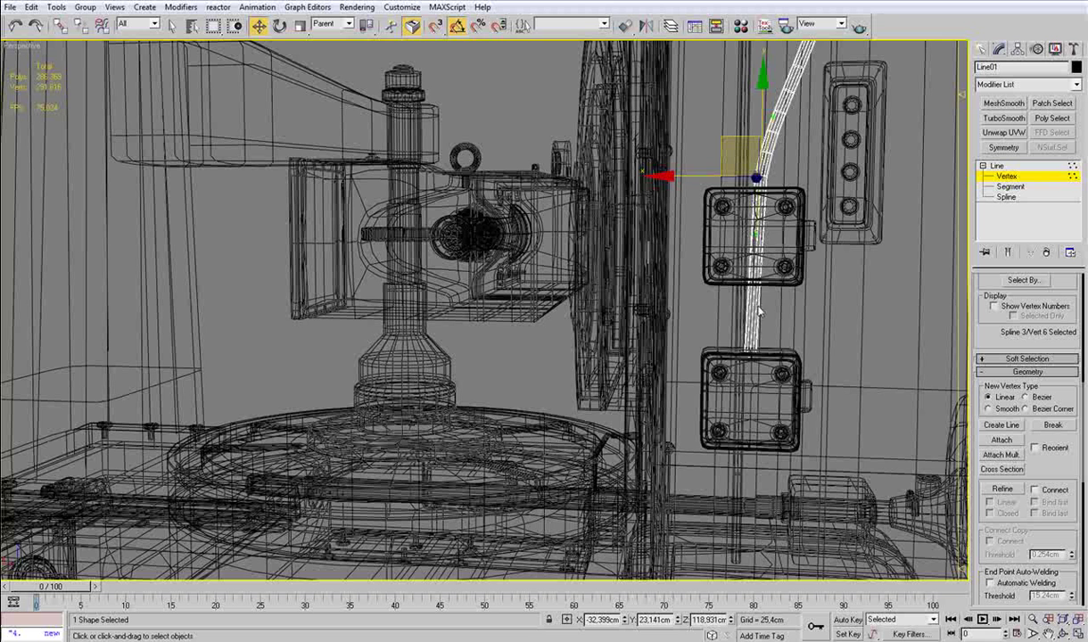
{"action": "left_click_drag", "start_coordinate": [790, 186], "coordinate": [676, 176]}
Step: Leave vertex editing and compare the cable's route along the body's side with the reference photo
{"action": "key", "text": "F3"}
{"action": "scroll", "coordinate": [777, 245], "scroll_direction": "down", "scroll_amount": 3}
{"action": "mouse_move", "coordinate": [777, 245]}
{"action": "middle_mouse_down", "text": "alt"}
{"action": "mouse_move", "coordinate": [680, 286]}
{"action": "mouse_move", "coordinate": [650, 284]}
{"action": "mouse_move", "coordinate": [760, 305]}
{"action": "mouse_move", "coordinate": [766, 255]}
{"action": "mouse_move", "coordinate": [641, 300]}
{"action": "mouse_move", "coordinate": [604, 338]}
{"action": "middle_mouse_up", "text": "alt"}
{"action": "scroll", "coordinate": [650, 283], "scroll_direction": "down", "scroll_amount": 5}
{"action": "scroll", "coordinate": [641, 300], "scroll_direction": "up", "scroll_amount": 4}
{"action": "left_click", "coordinate": [1020, 179]}
{"action": "middle_click_drag", "start_coordinate": [792, 214], "coordinate": [643, 354], "text": "alt"}
{"action": "scroll", "coordinate": [682, 299], "scroll_direction": "down", "scroll_amount": 4}
{"action": "key", "text": "alt+Tab"}
{"action": "key", "text": "alt+Tab"}
{"action": "scroll", "coordinate": [652, 401], "scroll_direction": "up", "scroll_amount": 4}
{"action": "scroll", "coordinate": [621, 371], "scroll_direction": "down", "scroll_amount": 4}
{"action": "key", "text": "F4"}
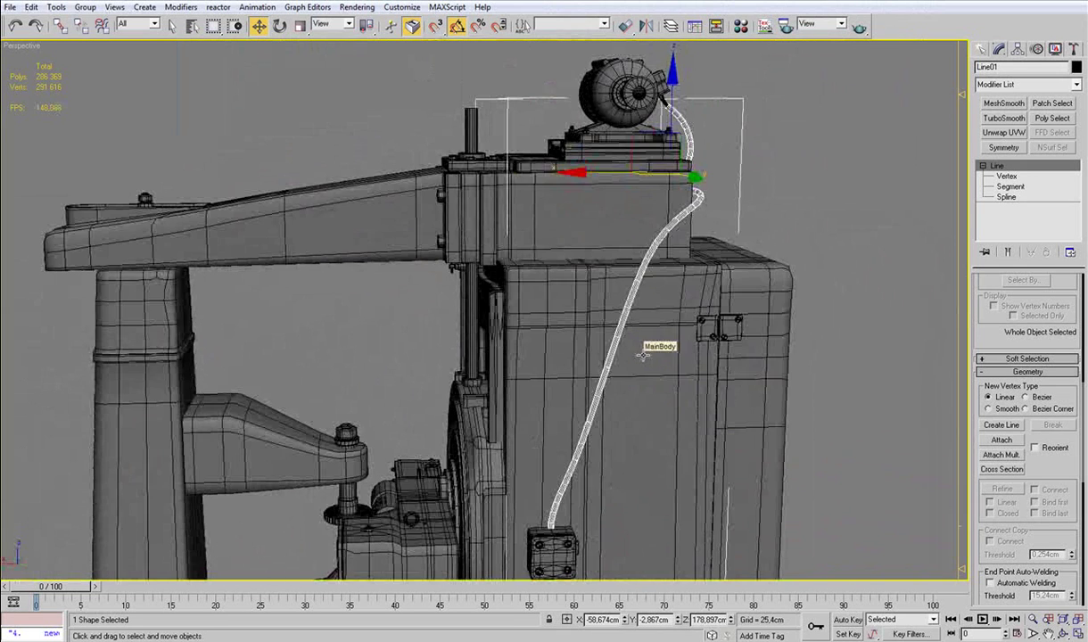
{"action": "key", "text": "F4"}
{"action": "key", "text": "F4"}
Step: Reopen the cable's vertices and shift the upper vertex sideways and the middle vertex upward for a rounder curve
{"action": "left_click", "coordinate": [1005, 176]}
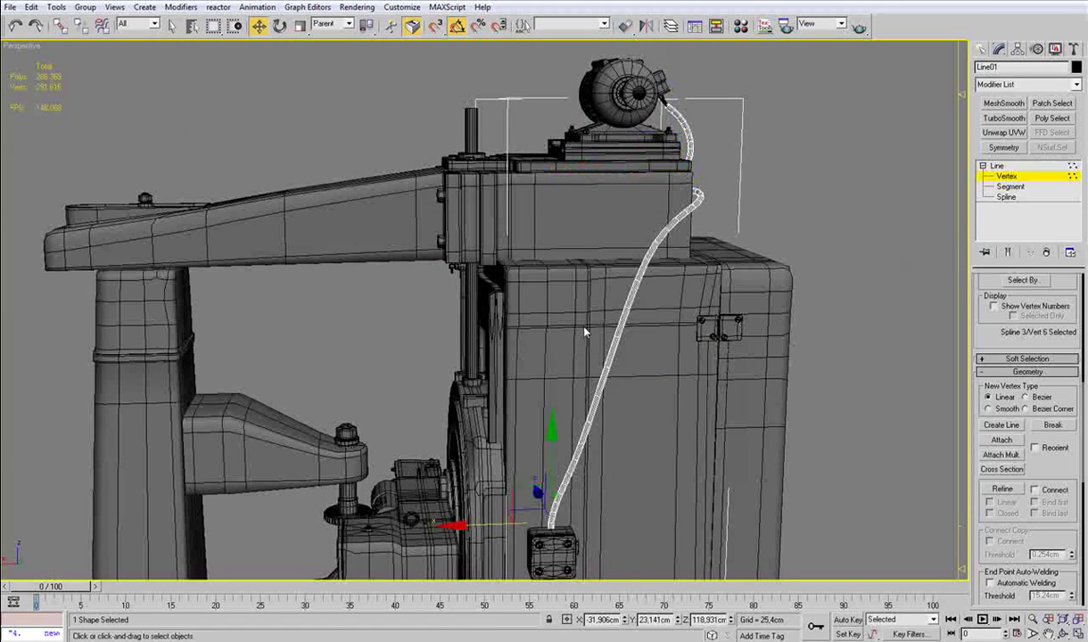
{"action": "key", "text": "F3"}
{"action": "left_click", "coordinate": [590, 319]}
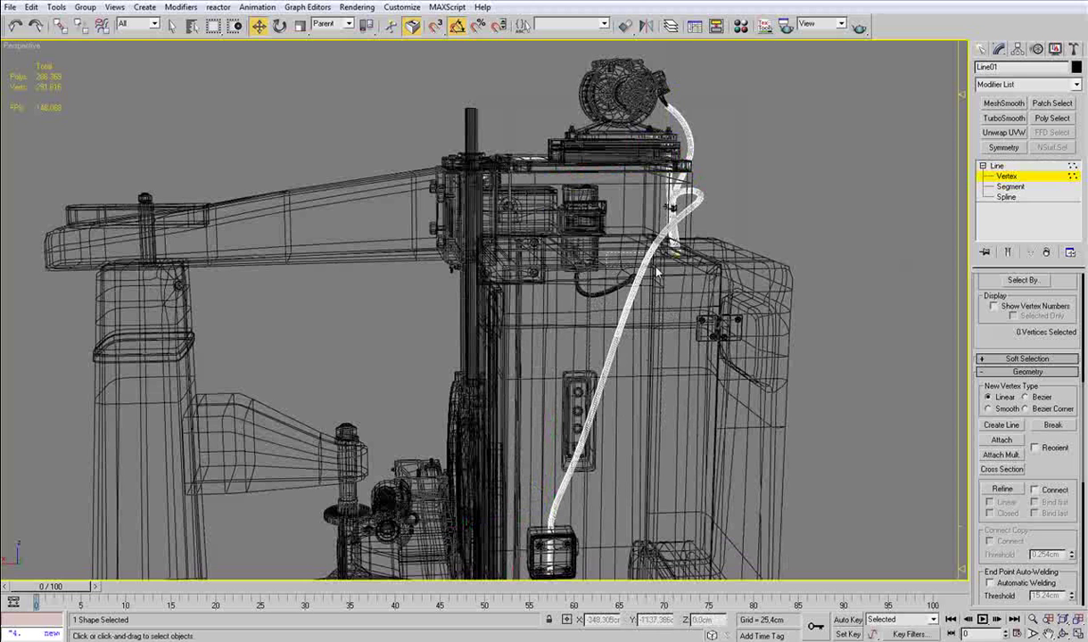
{"action": "left_click_drag", "start_coordinate": [614, 255], "coordinate": [659, 268]}
{"action": "left_click_drag", "start_coordinate": [548, 259], "coordinate": [544, 258]}
{"action": "left_click", "coordinate": [582, 444]}
{"action": "mouse_move", "coordinate": [559, 405]}
{"action": "left_mouse_down"}
{"action": "mouse_move", "coordinate": [541, 398]}
{"action": "mouse_move", "coordinate": [544, 343]}
{"action": "left_mouse_up"}
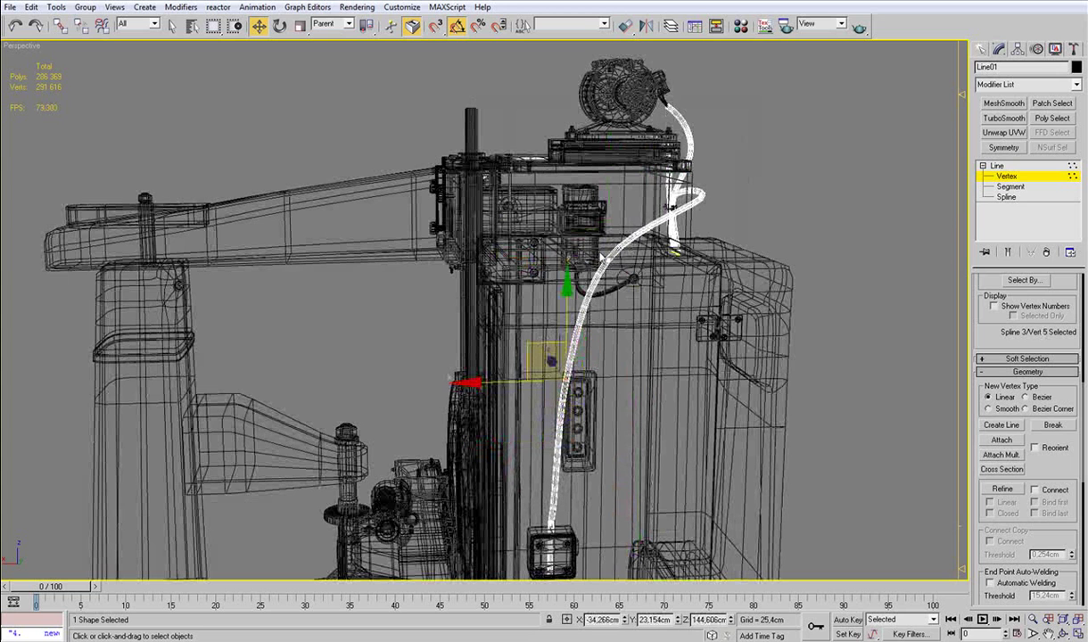
Step: Fine-tune the upper and middle cable vertices to smooth the bend, and finish vertex editing
{"action": "left_click_drag", "start_coordinate": [583, 246], "coordinate": [627, 280]}
{"action": "left_click_drag", "start_coordinate": [581, 248], "coordinate": [613, 235]}
{"action": "middle_click_drag", "start_coordinate": [658, 242], "coordinate": [648, 273], "text": "alt"}
{"action": "left_click_drag", "start_coordinate": [530, 398], "coordinate": [556, 376]}
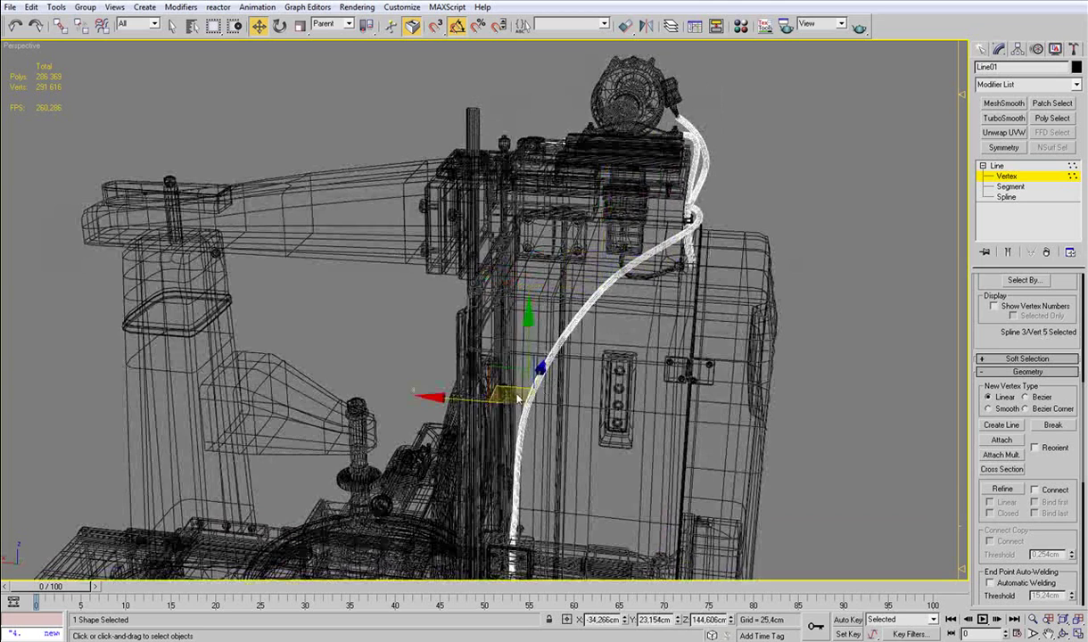
{"action": "left_click_drag", "start_coordinate": [475, 403], "coordinate": [468, 402]}
{"action": "middle_click_drag", "start_coordinate": [541, 418], "coordinate": [614, 344], "text": "alt"}
{"action": "scroll", "coordinate": [603, 305], "scroll_direction": "up", "scroll_amount": 3}
{"action": "left_click", "coordinate": [1012, 177]}
Step: Select the cable clamp and its two bolts as elements of the Motor object
{"action": "middle_click_drag", "start_coordinate": [578, 284], "coordinate": [548, 348]}
{"action": "scroll", "coordinate": [544, 371], "scroll_direction": "up", "scroll_amount": 4}
{"action": "middle_click_drag", "start_coordinate": [781, 180], "coordinate": [510, 363]}
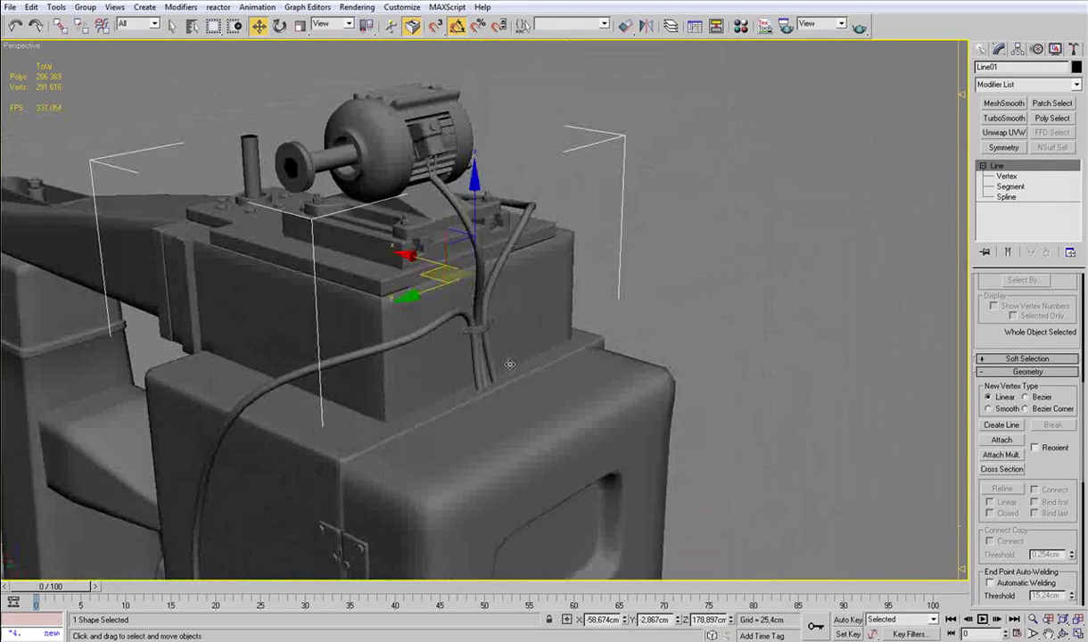
{"action": "scroll", "coordinate": [510, 361], "scroll_direction": "up", "scroll_amount": 3}
{"action": "key", "text": "F3"}
{"action": "left_click", "coordinate": [493, 328]}
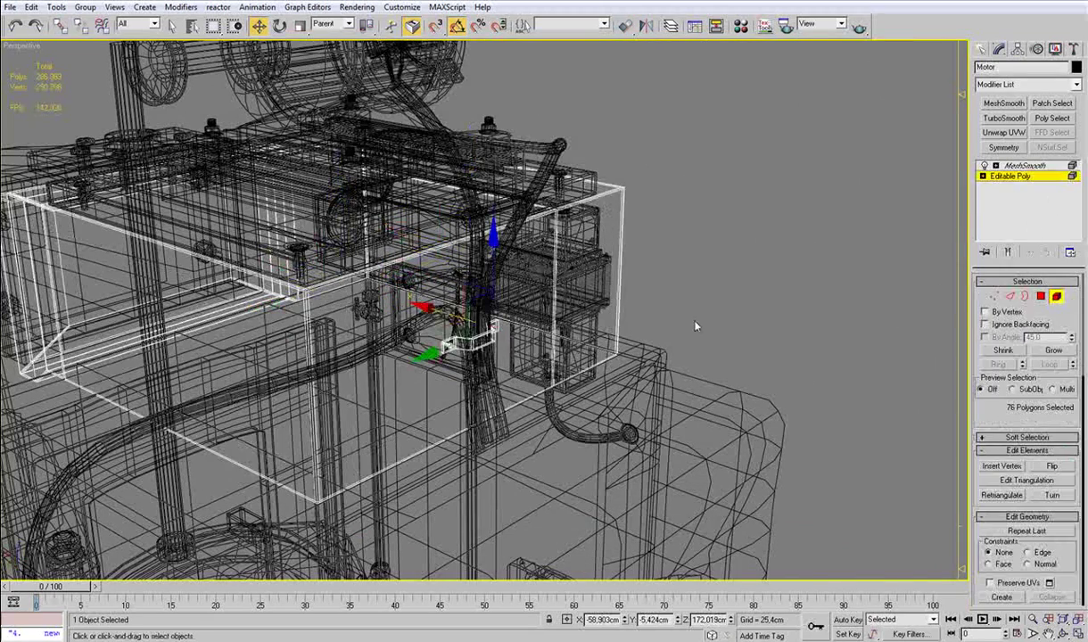
{"action": "key", "text": "z"}
{"action": "scroll", "coordinate": [502, 335], "scroll_direction": "down", "scroll_amount": 3}
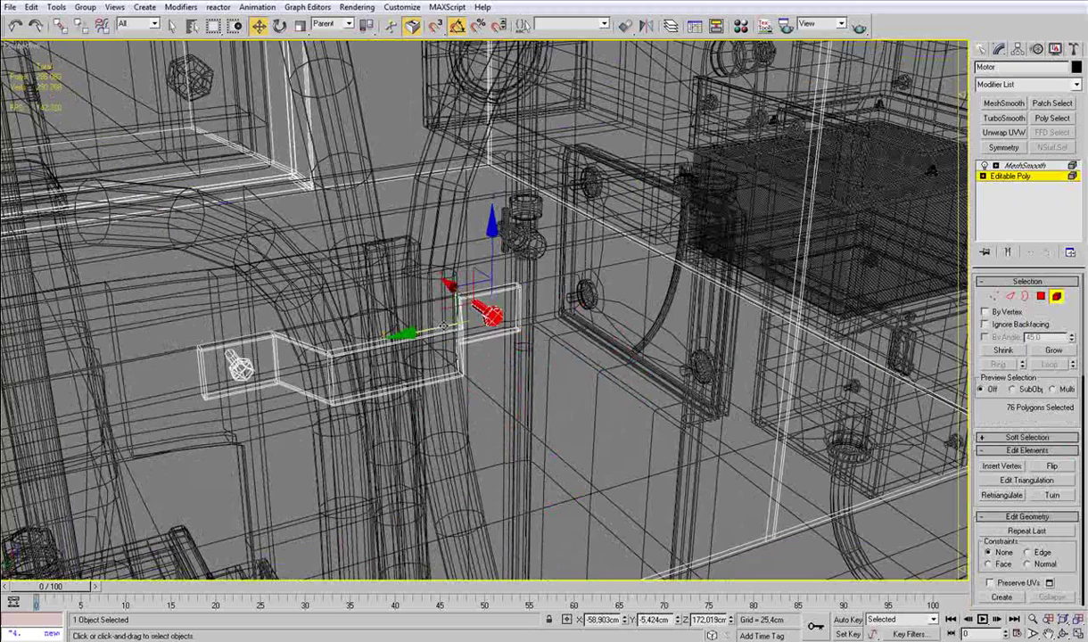
{"action": "left_click", "coordinate": [436, 330]}
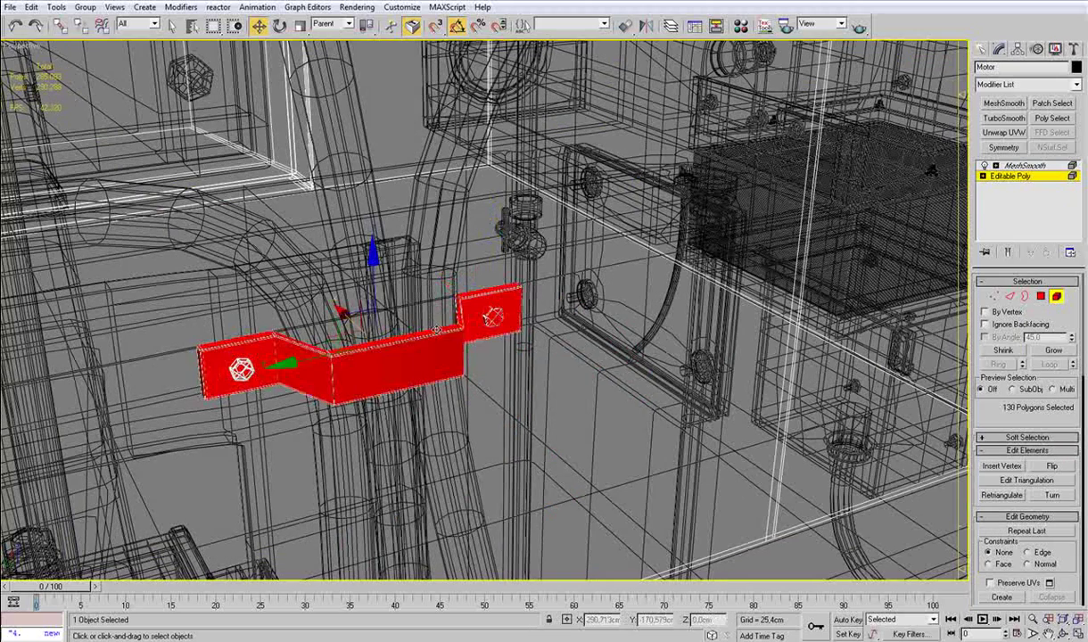
{"action": "middle_click_drag", "start_coordinate": [500, 339], "coordinate": [500, 286], "text": "alt"}
{"action": "left_click", "coordinate": [486, 310]}
{"action": "left_click", "coordinate": [340, 327], "text": "ctrl"}
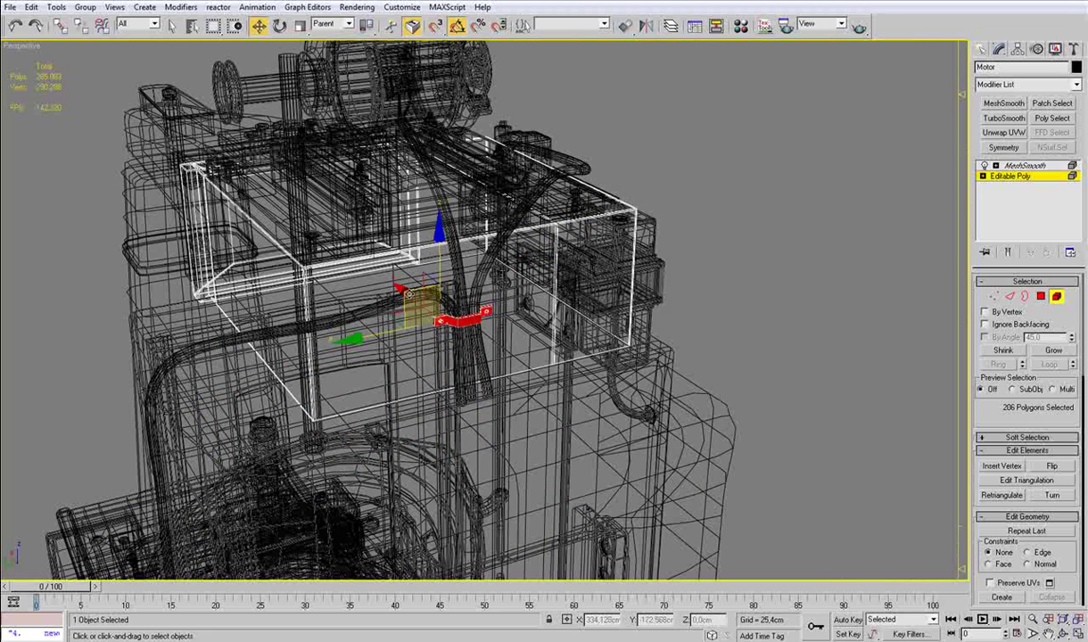
Step: Clone the selected clamp and bolts as a separate object beside the side cable and select the copy
{"action": "left_click_drag", "start_coordinate": [405, 299], "coordinate": [156, 382], "text": "shift"}
{"action": "left_click", "coordinate": [561, 288]}
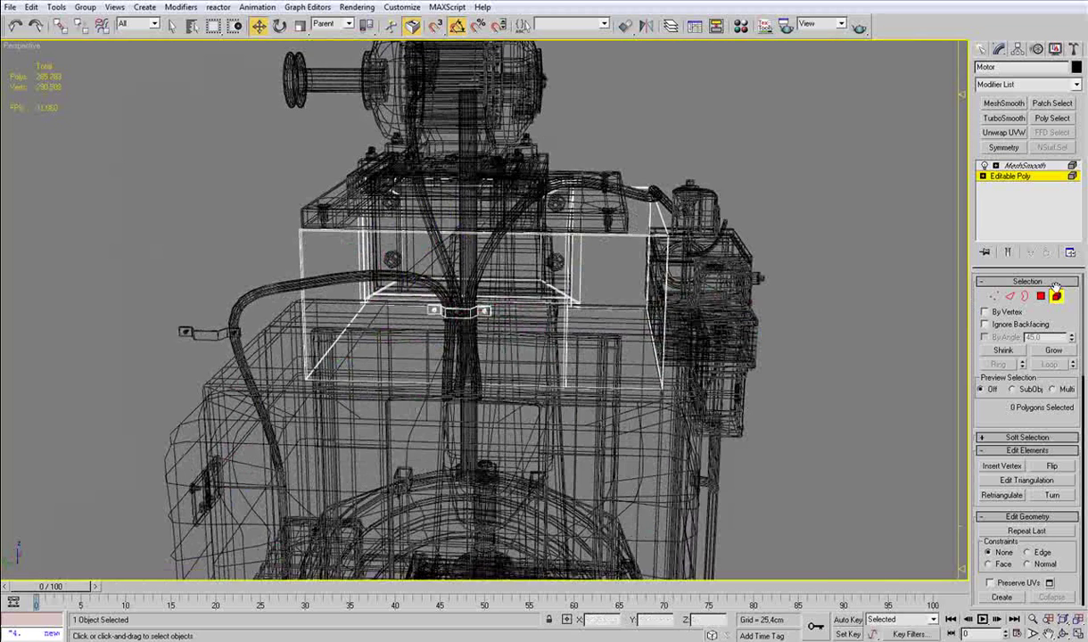
{"action": "left_click", "coordinate": [1057, 296]}
{"action": "left_click", "coordinate": [210, 334]}
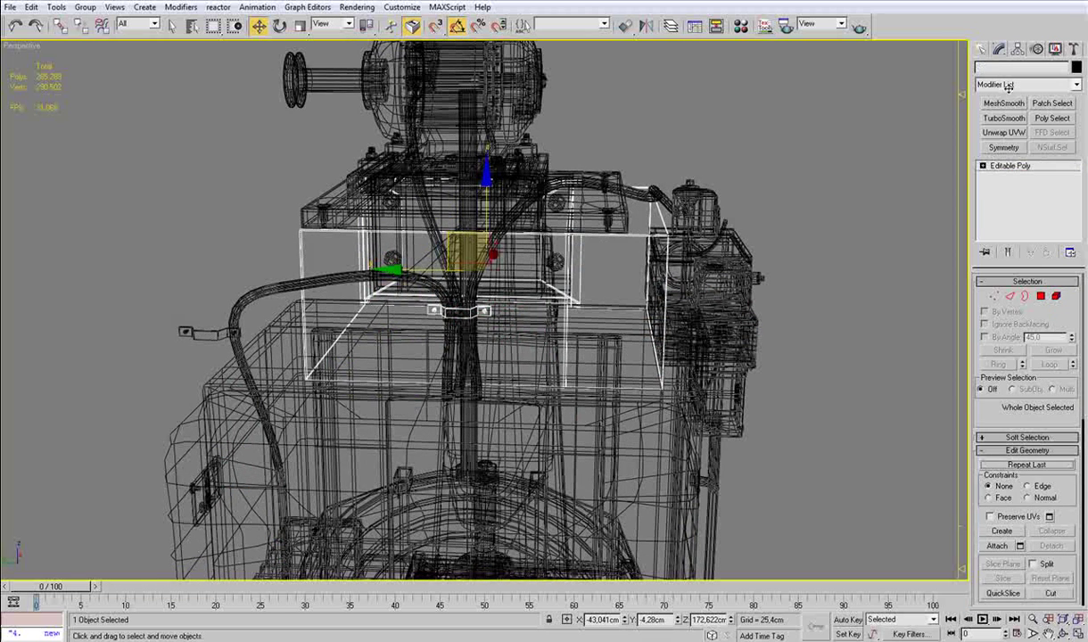
Step: Center the cloned clamp's pivot on the object and rotate the clamp a quarter turn in the Top view
{"action": "left_click", "coordinate": [1018, 49]}
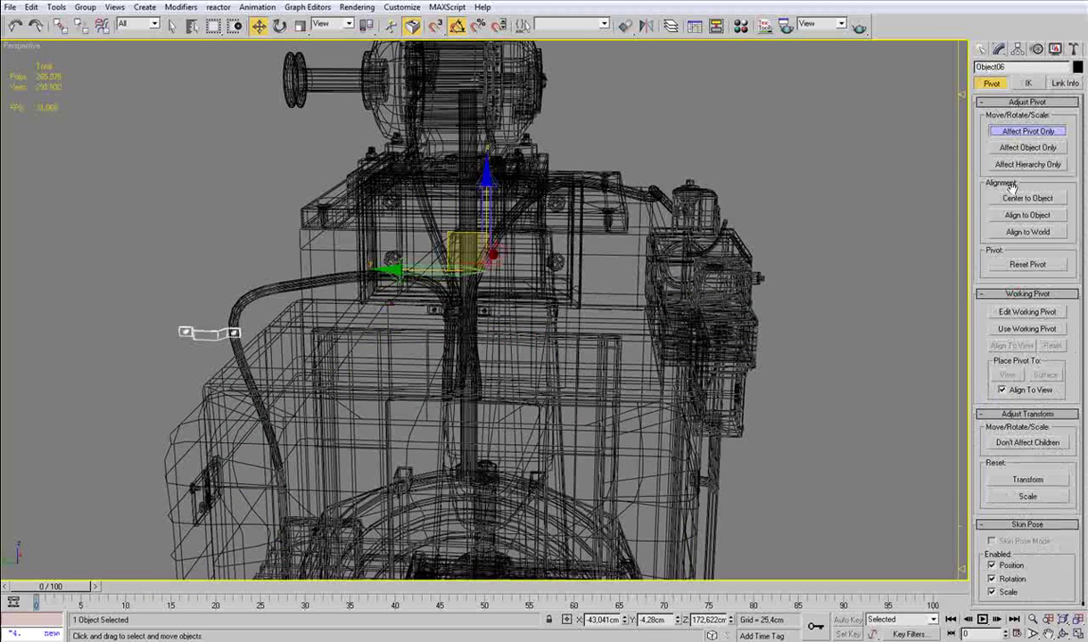
{"action": "left_click", "coordinate": [1026, 132]}
{"action": "key", "text": "z"}
{"action": "key", "text": "t"}
{"action": "scroll", "coordinate": [494, 363], "scroll_direction": "down", "scroll_amount": 3}
{"action": "key", "text": "z"}
{"action": "scroll", "coordinate": [569, 273], "scroll_direction": "down", "scroll_amount": 6}
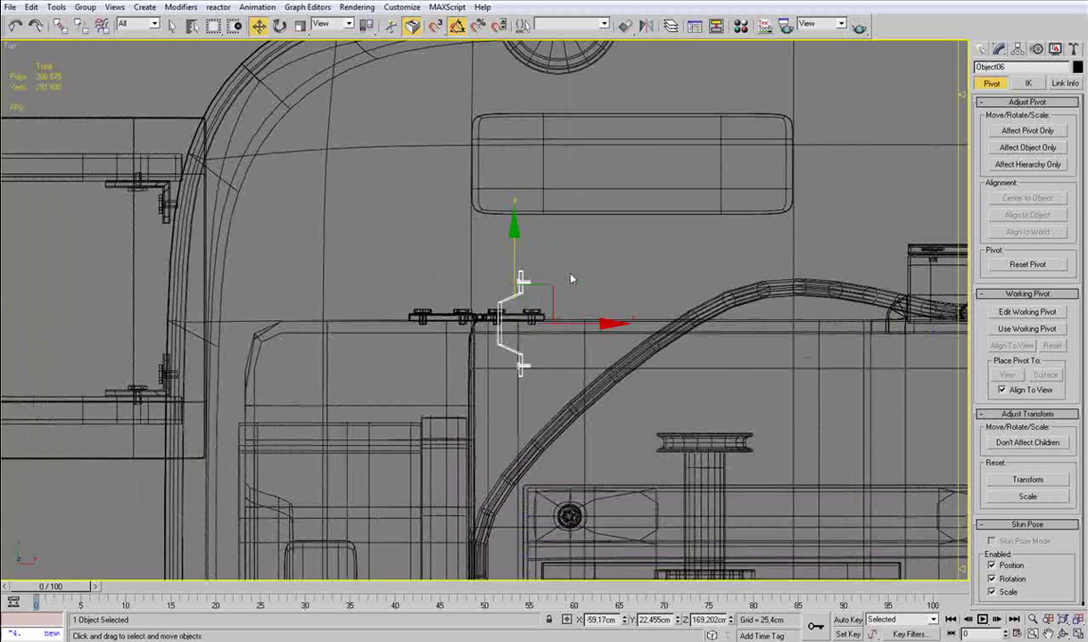
{"action": "key", "text": "e"}
{"action": "left_click_drag", "start_coordinate": [542, 249], "coordinate": [858, 281]}
Step: Move the cloned clamp onto the side cable, down below its bend on the body's side
{"action": "key", "text": "w"}
{"action": "key", "text": "z"}
{"action": "scroll", "coordinate": [787, 296], "scroll_direction": "down", "scroll_amount": 3}
{"action": "key", "text": "p"}
{"action": "key", "text": "z"}
{"action": "key", "text": "F3"}
{"action": "scroll", "coordinate": [787, 296], "scroll_direction": "down", "scroll_amount": 5}
{"action": "mouse_move", "coordinate": [527, 384]}
{"action": "middle_mouse_down", "text": "alt"}
{"action": "mouse_move", "coordinate": [584, 320]}
{"action": "mouse_move", "coordinate": [631, 306]}
{"action": "mouse_move", "coordinate": [551, 338]}
{"action": "mouse_move", "coordinate": [527, 332]}
{"action": "middle_mouse_up", "text": "alt"}
{"action": "scroll", "coordinate": [551, 338], "scroll_direction": "down", "scroll_amount": 4}
{"action": "left_click_drag", "start_coordinate": [487, 248], "coordinate": [502, 431]}
{"action": "key", "text": "F4"}
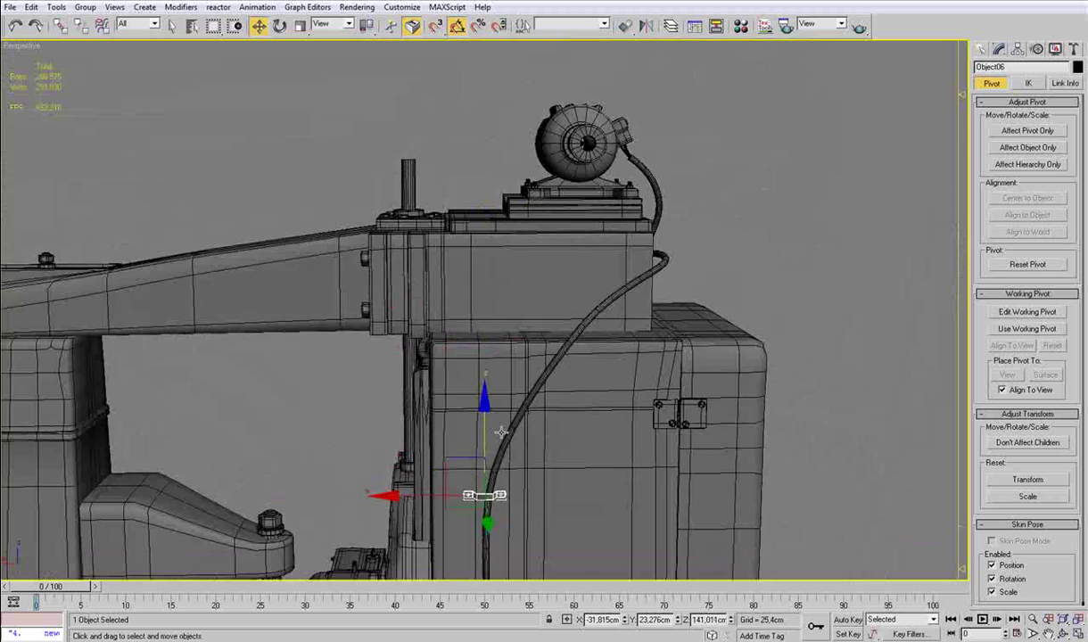
Step: Push the clamp slightly toward the body's side and lower it along the straight part of the cable
{"action": "key", "text": "z"}
{"action": "middle_click_drag", "start_coordinate": [512, 414], "coordinate": [447, 405], "text": "alt"}
{"action": "scroll", "coordinate": [446, 405], "scroll_direction": "down", "scroll_amount": 5}
{"action": "scroll", "coordinate": [468, 301], "scroll_direction": "down", "scroll_amount": 3}
{"action": "middle_click_drag", "start_coordinate": [468, 301], "coordinate": [577, 328], "text": "alt"}
{"action": "scroll", "coordinate": [574, 322], "scroll_direction": "up", "scroll_amount": 4}
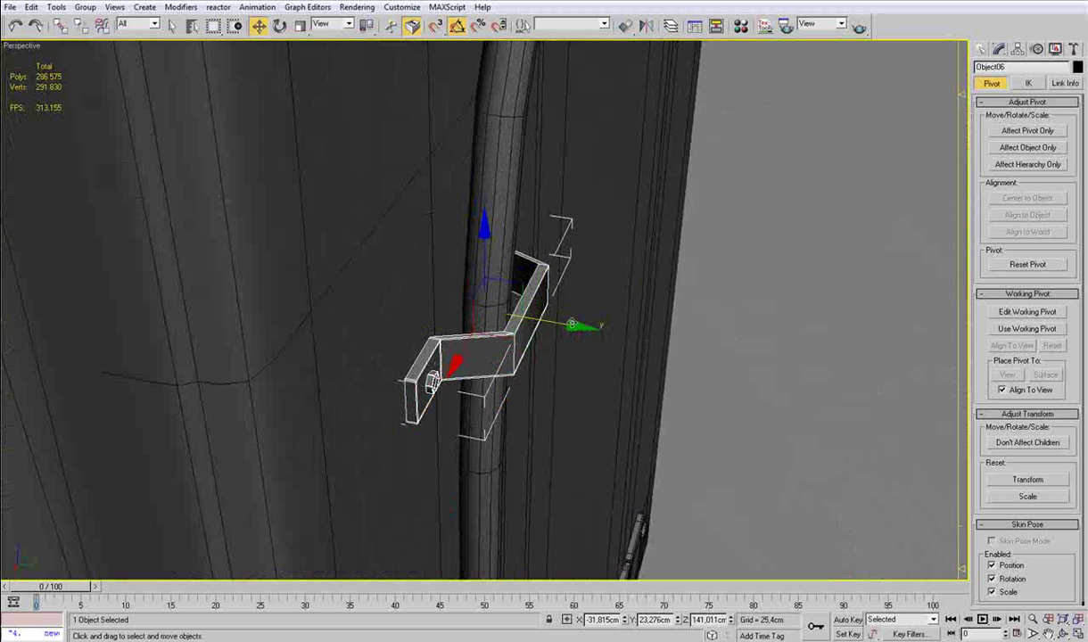
{"action": "left_click_drag", "start_coordinate": [566, 325], "coordinate": [561, 325]}
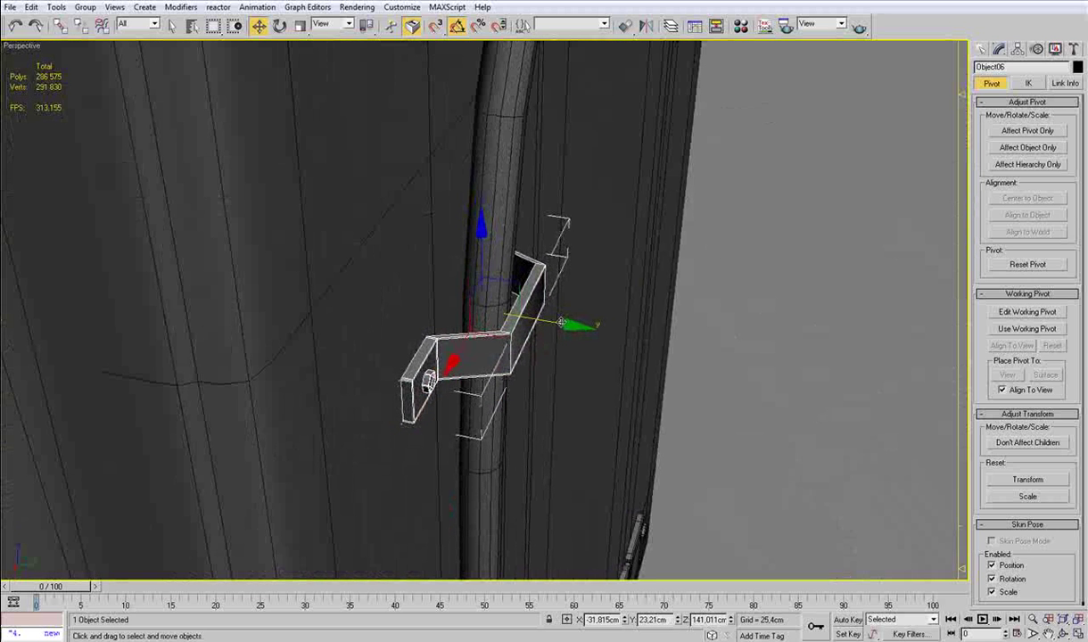
{"action": "left_click_drag", "start_coordinate": [482, 259], "coordinate": [483, 382]}
{"action": "scroll", "coordinate": [482, 383], "scroll_direction": "down", "scroll_amount": 3}
{"action": "middle_click_drag", "start_coordinate": [486, 383], "coordinate": [431, 389], "text": "alt"}
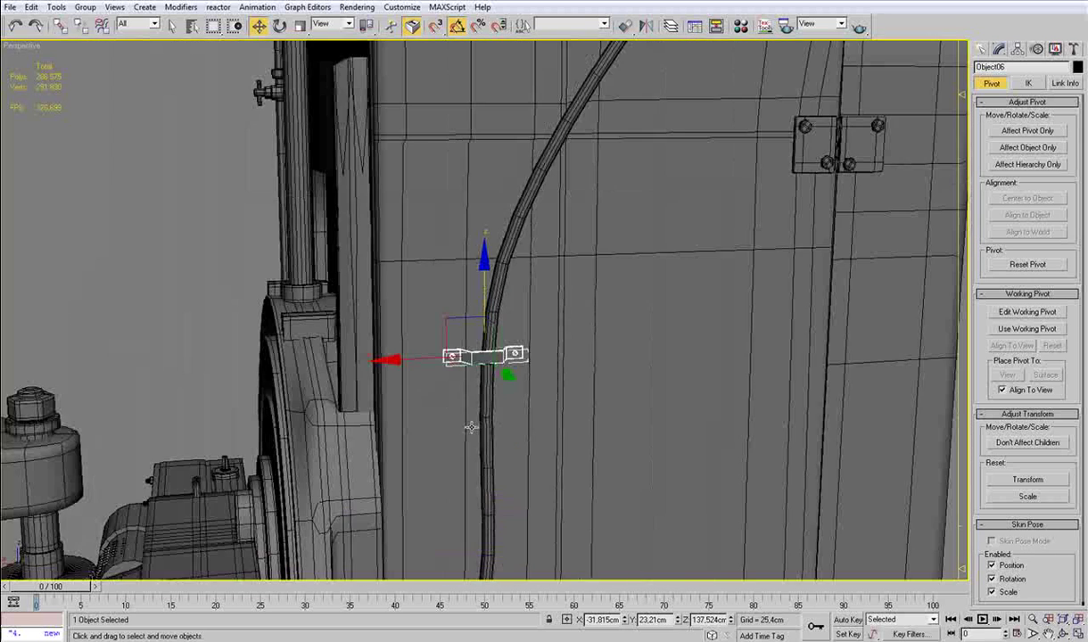
Step: Lower the cloned clamp slightly along the straight part of the side cable
{"action": "middle_click_drag", "start_coordinate": [475, 419], "coordinate": [460, 254]}
{"action": "left_click_drag", "start_coordinate": [447, 178], "coordinate": [446, 207]}
{"action": "scroll", "coordinate": [466, 225], "scroll_direction": "up", "scroll_amount": 2}
{"action": "scroll", "coordinate": [466, 226], "scroll_direction": "down", "scroll_amount": 1}
{"action": "mouse_move", "coordinate": [466, 225]}
{"action": "middle_mouse_down", "text": "alt"}
{"action": "mouse_move", "coordinate": [454, 241]}
{"action": "mouse_move", "coordinate": [484, 234]}
{"action": "middle_mouse_up", "text": "alt"}
Step: Narrow the clamp by moving the vertices of each bolted end inward toward the side cable
{"action": "left_click", "coordinate": [1001, 51]}
{"action": "left_click", "coordinate": [994, 296]}
{"action": "middle_click_drag", "start_coordinate": [557, 217], "coordinate": [568, 322]}
{"action": "scroll", "coordinate": [568, 348], "scroll_direction": "up", "scroll_amount": 3}
{"action": "left_click_drag", "start_coordinate": [539, 374], "coordinate": [703, 223]}
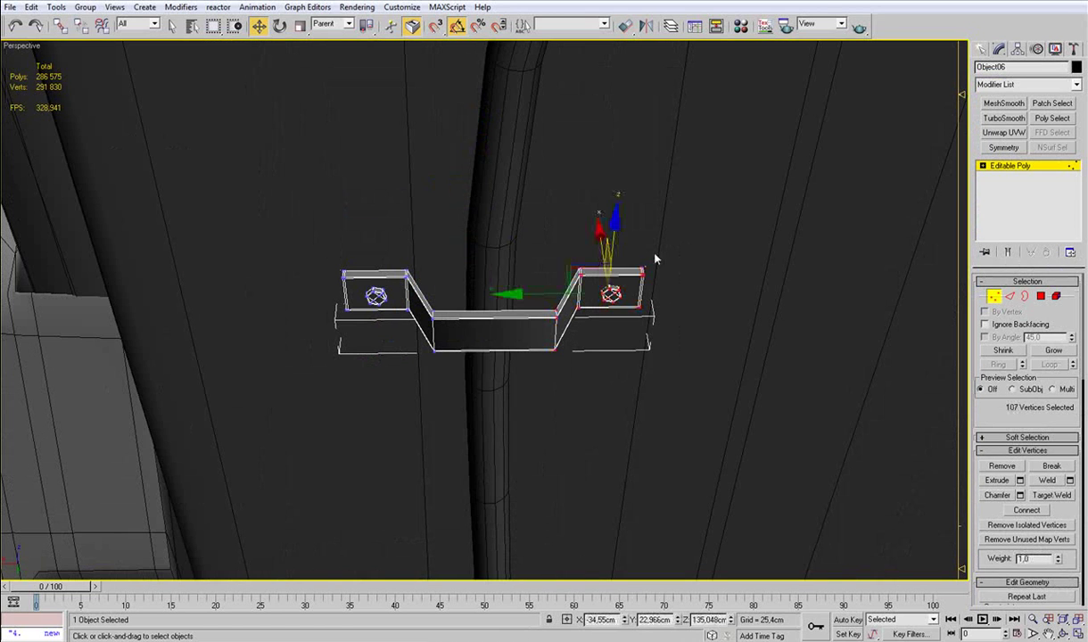
{"action": "left_click_drag", "start_coordinate": [551, 295], "coordinate": [526, 296]}
{"action": "left_click_drag", "start_coordinate": [259, 406], "coordinate": [464, 233]}
{"action": "left_click_drag", "start_coordinate": [312, 297], "coordinate": [340, 295]}
Step: Move the vertices of the clamp's protruding middle section closer against the cable and select the whole clamp as elements
{"action": "middle_click_drag", "start_coordinate": [459, 326], "coordinate": [552, 368], "text": "alt"}
{"action": "key", "text": "F3"}
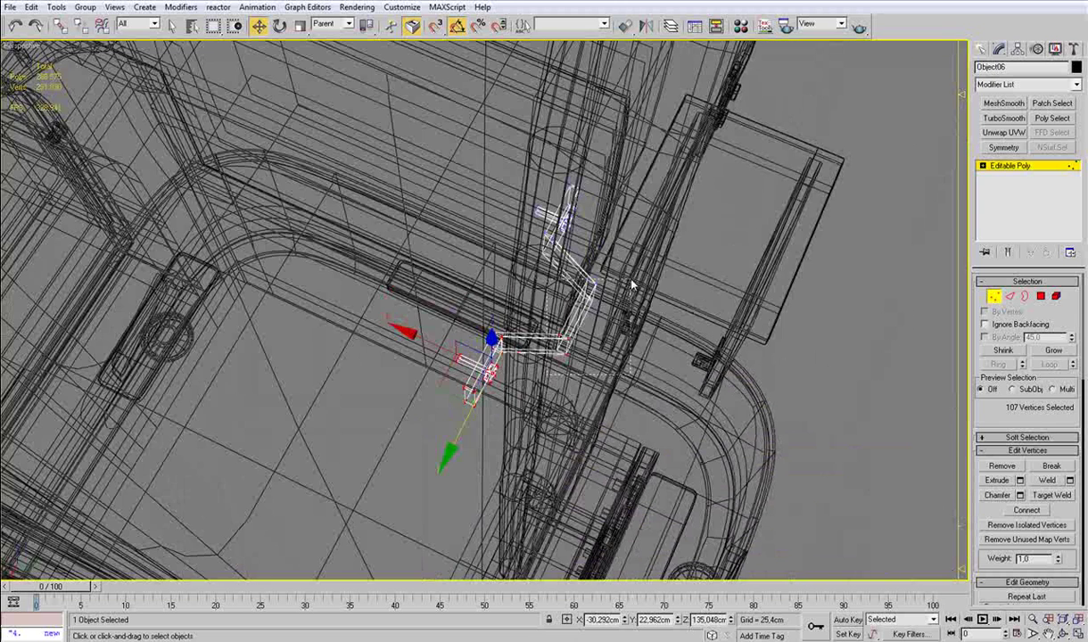
{"action": "left_click_drag", "start_coordinate": [631, 284], "coordinate": [635, 273]}
{"action": "key", "text": "F3"}
{"action": "left_click_drag", "start_coordinate": [519, 293], "coordinate": [499, 285]}
{"action": "mouse_move", "coordinate": [504, 289]}
{"action": "middle_mouse_down", "text": "alt"}
{"action": "mouse_move", "coordinate": [512, 272]}
{"action": "mouse_move", "coordinate": [502, 266]}
{"action": "middle_mouse_up", "text": "alt"}
{"action": "scroll", "coordinate": [512, 272], "scroll_direction": "down", "scroll_amount": 2}
{"action": "key", "text": "5"}
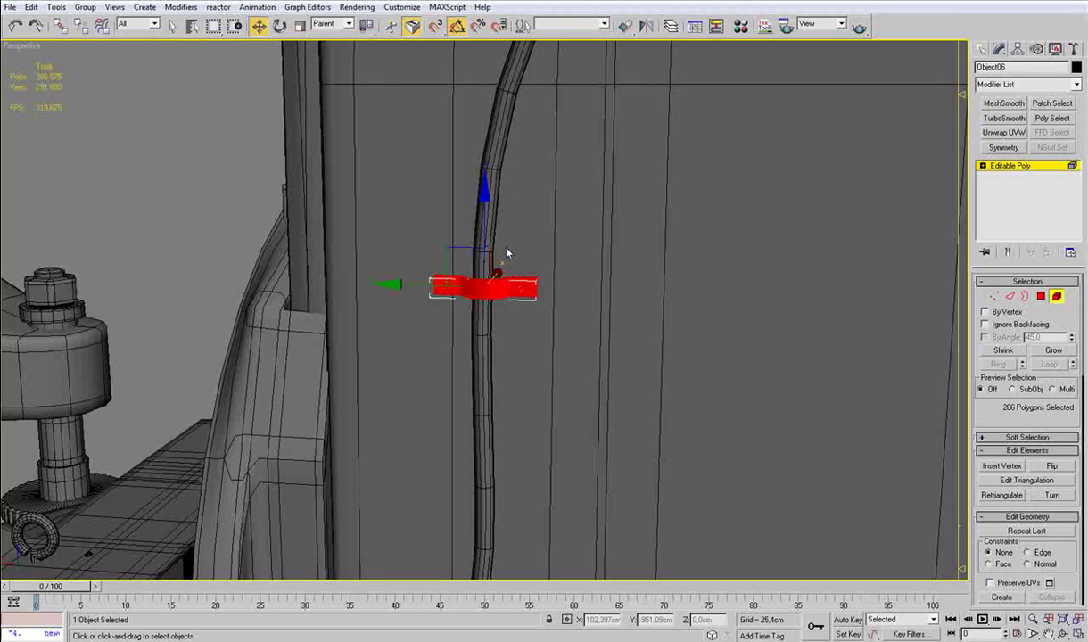
Step: Try to clone the clamp farther down the side cable as a separate object, and undo it
{"action": "left_click_drag", "start_coordinate": [482, 224], "coordinate": [481, 457], "text": "shift"}
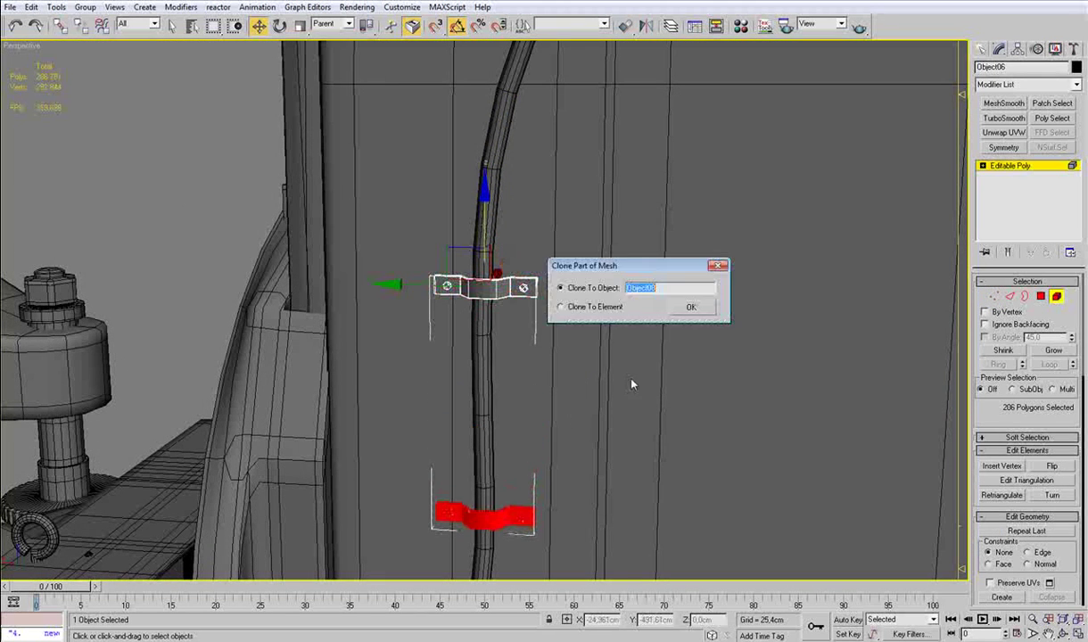
{"action": "left_click", "coordinate": [692, 307]}
{"action": "key", "text": "ctrl+z"}
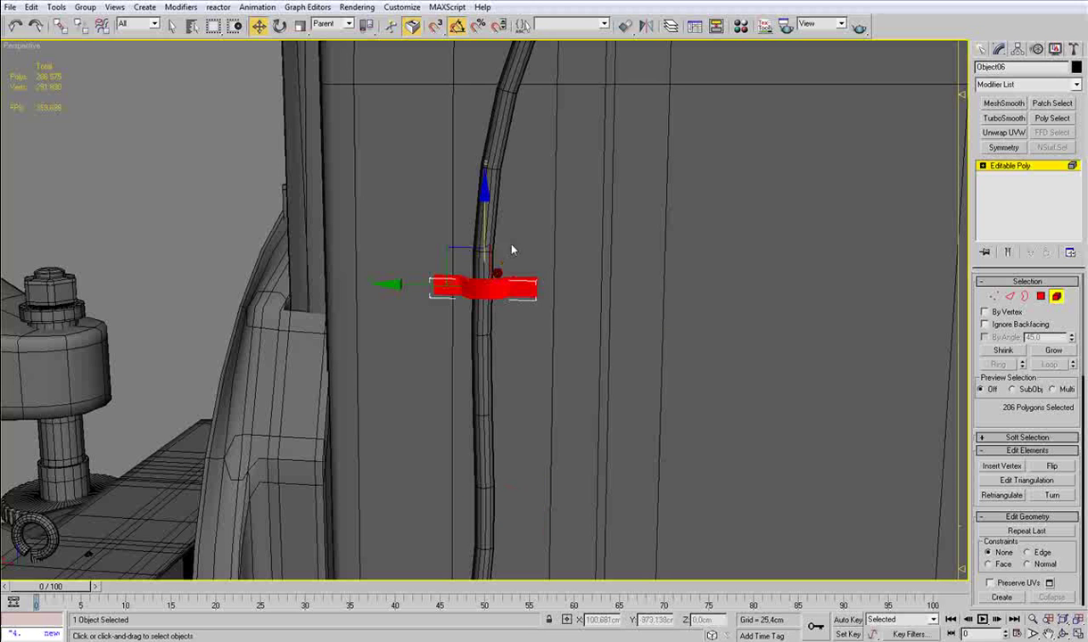
Step: Clone the clamp farther down the side cable as an element of the same object, above the upper bolted box
{"action": "left_click_drag", "start_coordinate": [483, 214], "coordinate": [482, 419], "text": "shift"}
{"action": "left_click", "coordinate": [594, 308]}
{"action": "left_click", "coordinate": [698, 308]}
{"action": "left_click", "coordinate": [1055, 297]}
{"action": "middle_click_drag", "start_coordinate": [567, 421], "coordinate": [564, 341]}
{"action": "scroll", "coordinate": [564, 341], "scroll_direction": "down", "scroll_amount": 4}
Step: Attach the two side-cable clamps to the MainBody object at its Editable Poly level
{"action": "key", "text": "ctrl+m"}
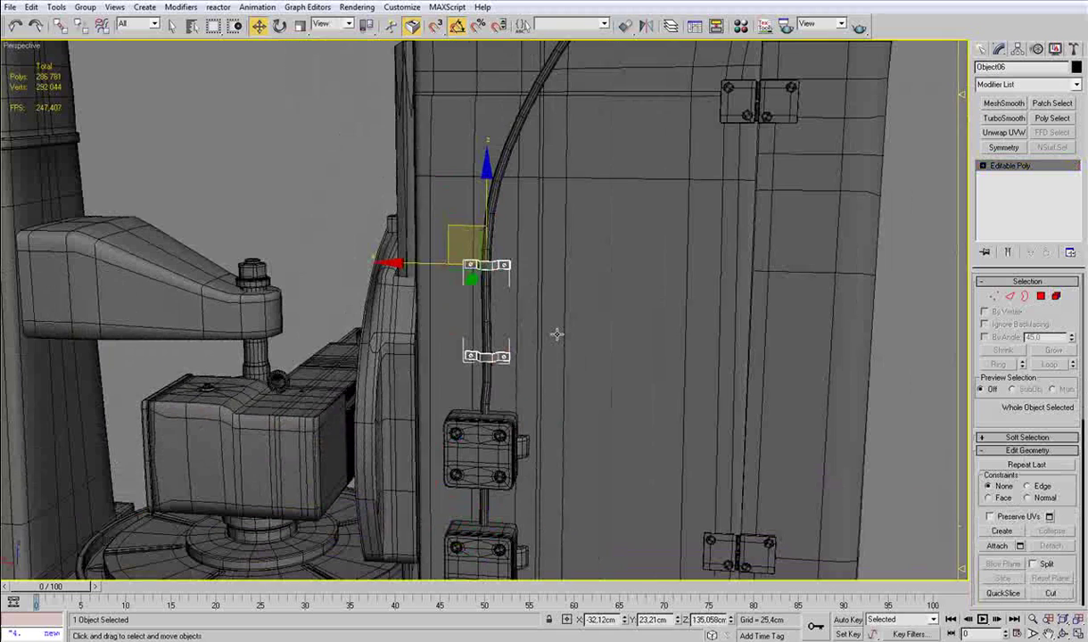
{"action": "left_click", "coordinate": [566, 322]}
{"action": "left_click", "coordinate": [1011, 176]}
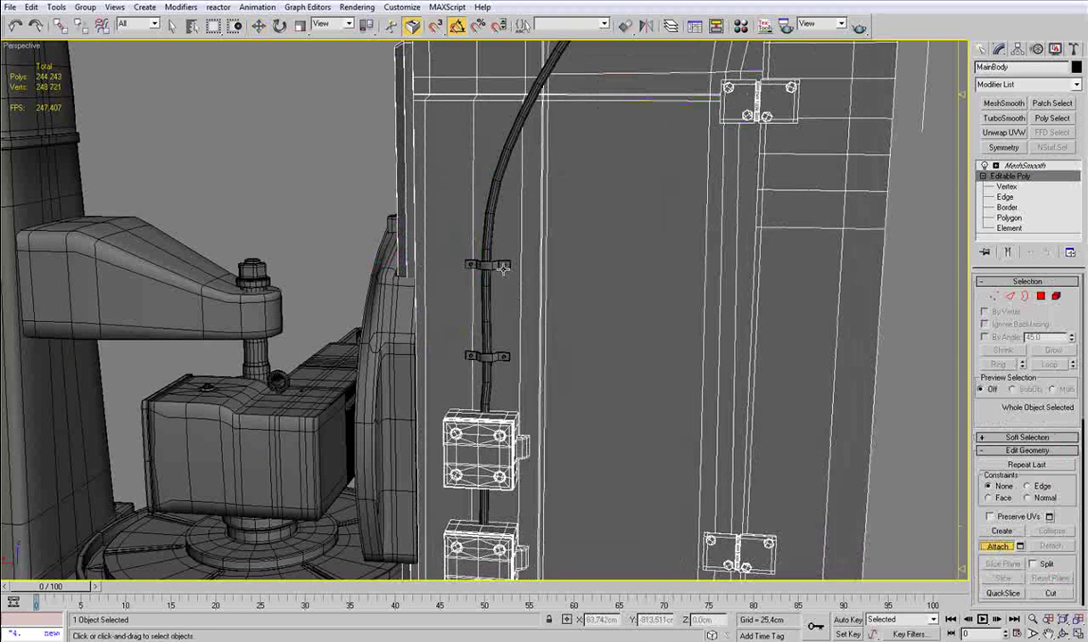
{"action": "left_click", "coordinate": [503, 267]}
{"action": "key", "text": "w"}
Step: Examine the clamped side cable on the whole machine without edge display and compare it with the reference photo
{"action": "scroll", "coordinate": [550, 384], "scroll_direction": "down", "scroll_amount": 5}
{"action": "middle_click_drag", "start_coordinate": [569, 396], "coordinate": [789, 398], "text": "alt"}
{"action": "left_click", "coordinate": [825, 385]}
{"action": "key", "text": "F4"}
{"action": "mouse_move", "coordinate": [564, 319]}
{"action": "middle_mouse_down", "text": "alt"}
{"action": "mouse_move", "coordinate": [622, 340]}
{"action": "mouse_move", "coordinate": [592, 337]}
{"action": "mouse_move", "coordinate": [547, 309]}
{"action": "middle_mouse_up", "text": "alt"}
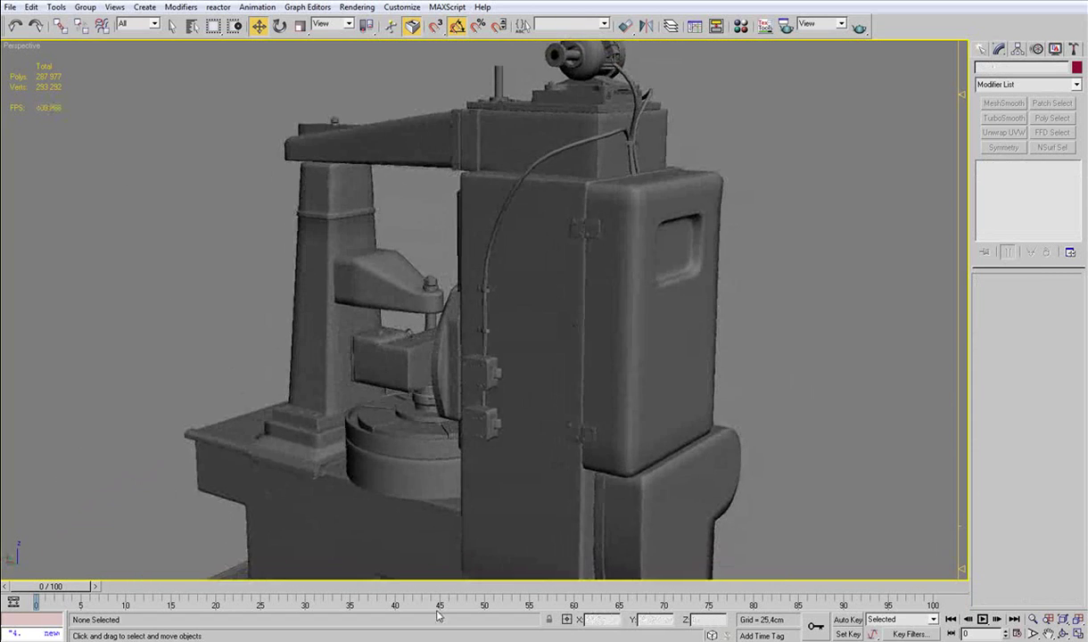
{"action": "key", "text": "alt+Tab"}
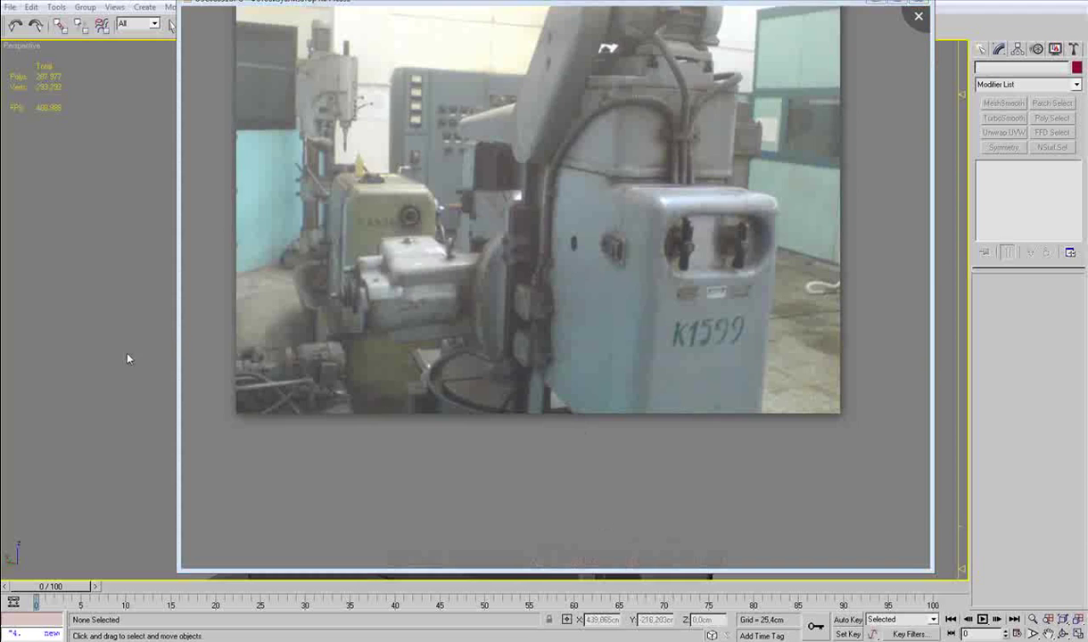
{"action": "middle_click_drag", "start_coordinate": [127, 354], "coordinate": [135, 354]}
{"action": "mouse_move", "coordinate": [435, 360]}
{"action": "middle_mouse_down", "text": "alt"}
{"action": "mouse_move", "coordinate": [454, 366]}
{"action": "mouse_move", "coordinate": [433, 369]}
{"action": "middle_mouse_up", "text": "alt"}
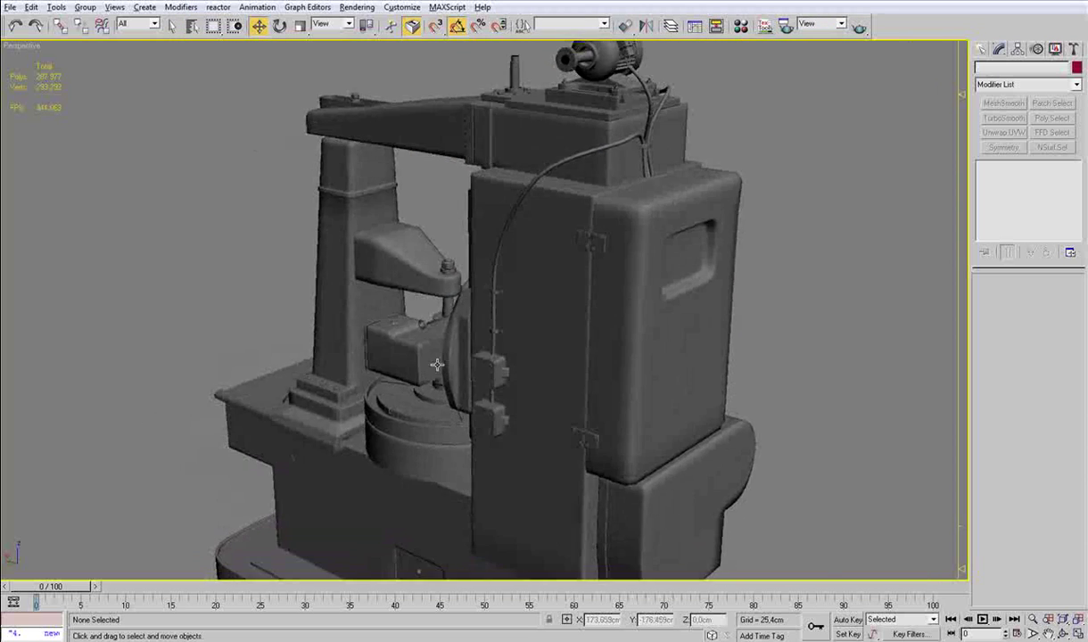
Step: Select the cable line and set its rendering thickness to 1.076 cm
{"action": "middle_click_drag", "start_coordinate": [576, 249], "coordinate": [517, 369]}
{"action": "scroll", "coordinate": [519, 368], "scroll_direction": "up", "scroll_amount": 4}
{"action": "key", "text": "F3"}
{"action": "left_click", "coordinate": [564, 268]}
{"action": "key", "text": "F3"}
{"action": "middle_click_drag", "start_coordinate": [843, 288], "coordinate": [705, 304], "text": "alt"}
{"action": "scroll", "coordinate": [766, 348], "scroll_direction": "up", "scroll_amount": 4}
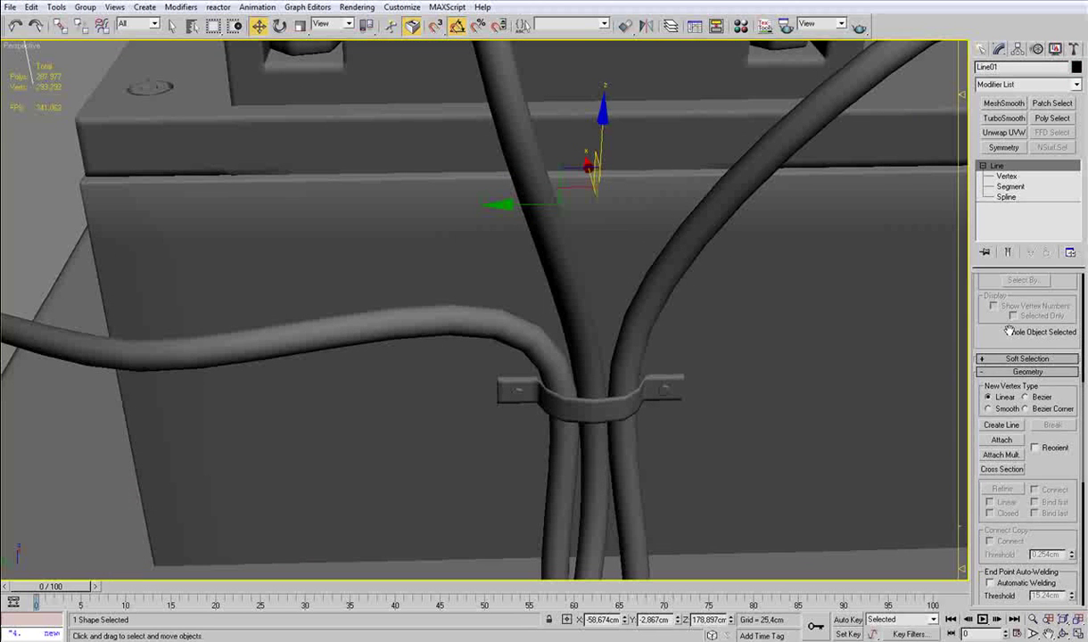
{"action": "scroll", "coordinate": [1006, 343], "scroll_direction": "up", "scroll_amount": 5}
{"action": "left_click", "coordinate": [1064, 371]}
{"action": "left_click", "coordinate": [1064, 371]}
{"action": "left_click", "coordinate": [1064, 371]}
{"action": "left_click", "coordinate": [1064, 371]}
{"action": "left_click", "coordinate": [1064, 371]}
{"action": "left_click", "coordinate": [1064, 375]}
{"action": "left_click", "coordinate": [1063, 376]}
{"action": "scroll", "coordinate": [570, 374], "scroll_direction": "down", "scroll_amount": 2}
{"action": "middle_click_drag", "start_coordinate": [473, 355], "coordinate": [552, 385], "text": "alt"}
{"action": "scroll", "coordinate": [553, 386], "scroll_direction": "down", "scroll_amount": 4}
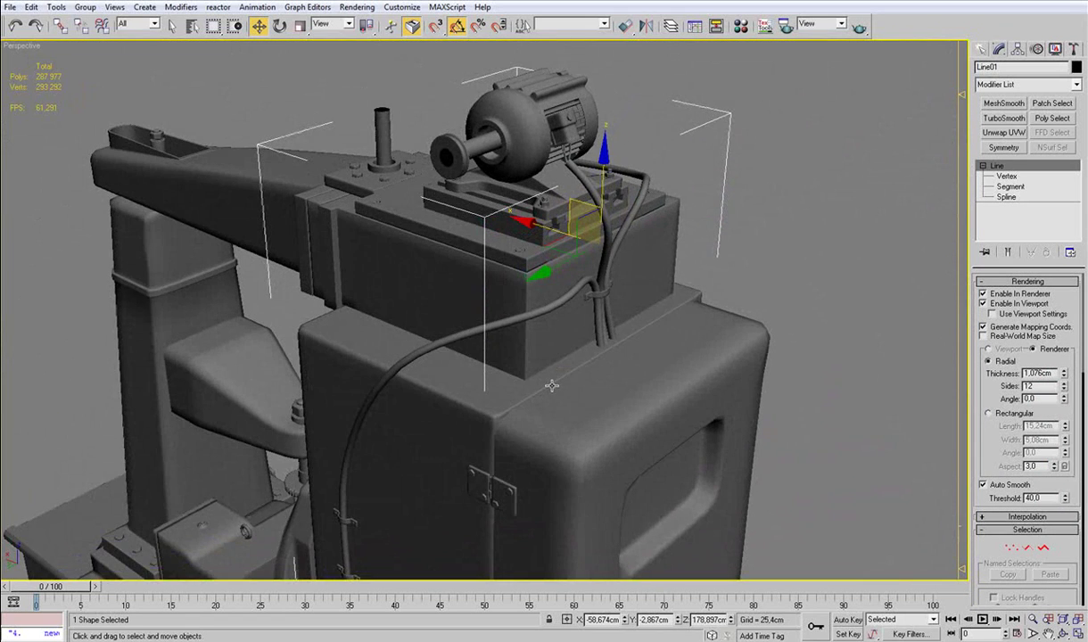
Step: Show the mesh edges and set the cable line's radial sides to 8
{"action": "middle_click_drag", "start_coordinate": [554, 317], "coordinate": [513, 321], "text": "alt"}
{"action": "scroll", "coordinate": [556, 290], "scroll_direction": "up", "scroll_amount": 3}
{"action": "key", "text": "F4"}
{"action": "middle_click_drag", "start_coordinate": [556, 290], "coordinate": [532, 292], "text": "alt"}
{"action": "left_click_drag", "start_coordinate": [1067, 386], "coordinate": [1065, 392]}
{"action": "left_click", "coordinate": [1065, 389]}
{"action": "left_click", "coordinate": [1064, 389]}
{"action": "left_click", "coordinate": [1065, 389]}
{"action": "left_click", "coordinate": [1065, 383]}
{"action": "left_click", "coordinate": [1064, 383]}
Step: Raise the cable line's interpolation steps and convert the line to an Editable Poly
{"action": "scroll", "coordinate": [1060, 379], "scroll_direction": "down", "scroll_amount": 2}
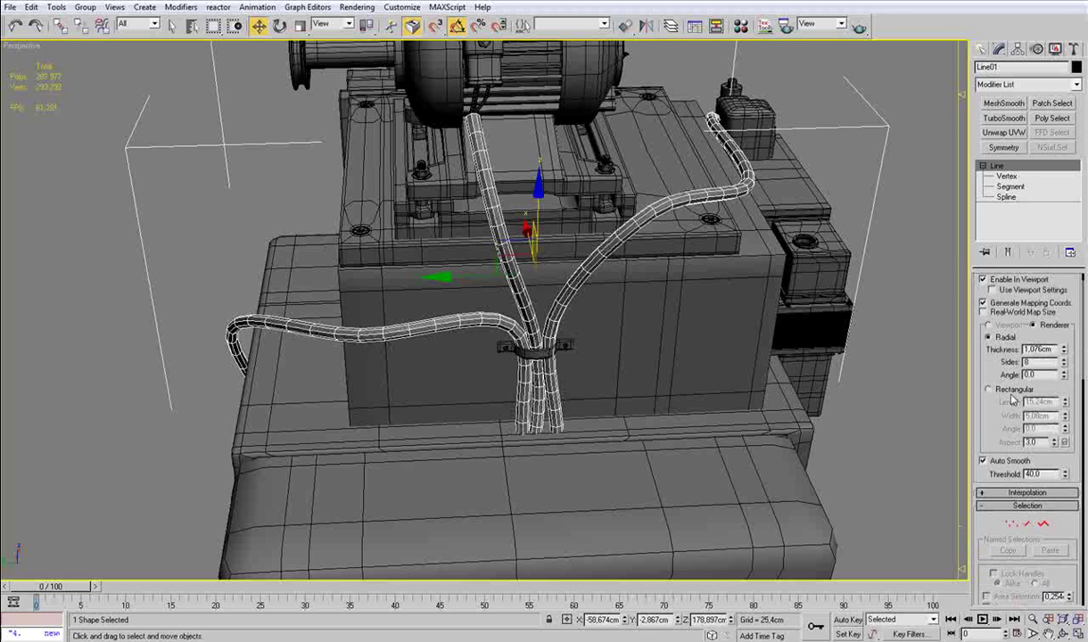
{"action": "left_click", "coordinate": [1040, 455]}
{"action": "left_click", "coordinate": [1060, 465]}
{"action": "left_click", "coordinate": [1061, 465]}
{"action": "left_click", "coordinate": [1060, 466]}
{"action": "left_click", "coordinate": [1060, 466]}
{"action": "left_click", "coordinate": [1060, 465]}
{"action": "left_click", "coordinate": [1061, 465]}
{"action": "left_click", "coordinate": [1061, 466]}
{"action": "left_click", "coordinate": [1060, 466]}
{"action": "left_click_drag", "start_coordinate": [1061, 467], "coordinate": [1061, 468]}
{"action": "middle_click_drag", "start_coordinate": [527, 369], "coordinate": [538, 359]}
{"action": "key", "text": "alt+e"}
Step: Delete the end cap polygons at the lower ends of the three bundled cables
{"action": "key", "text": "F3"}
{"action": "scroll", "coordinate": [553, 346], "scroll_direction": "up", "scroll_amount": 5}
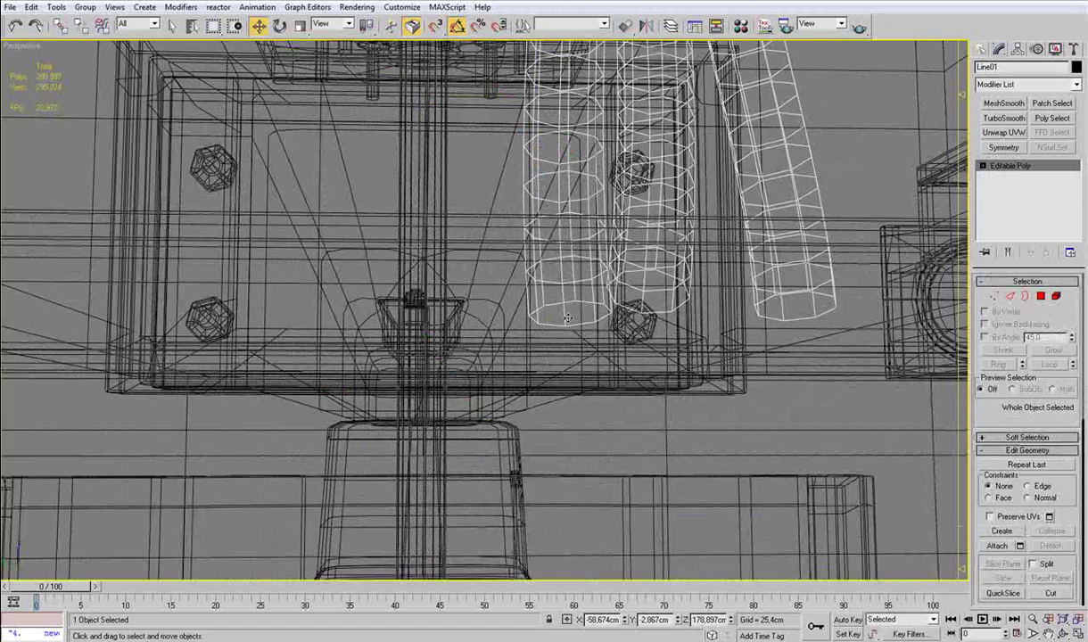
{"action": "key", "text": "4"}
{"action": "left_click", "coordinate": [568, 318]}
{"action": "left_click", "coordinate": [620, 290], "text": "ctrl"}
{"action": "left_click", "coordinate": [771, 301], "text": "ctrl"}
{"action": "key", "text": "Delete"}
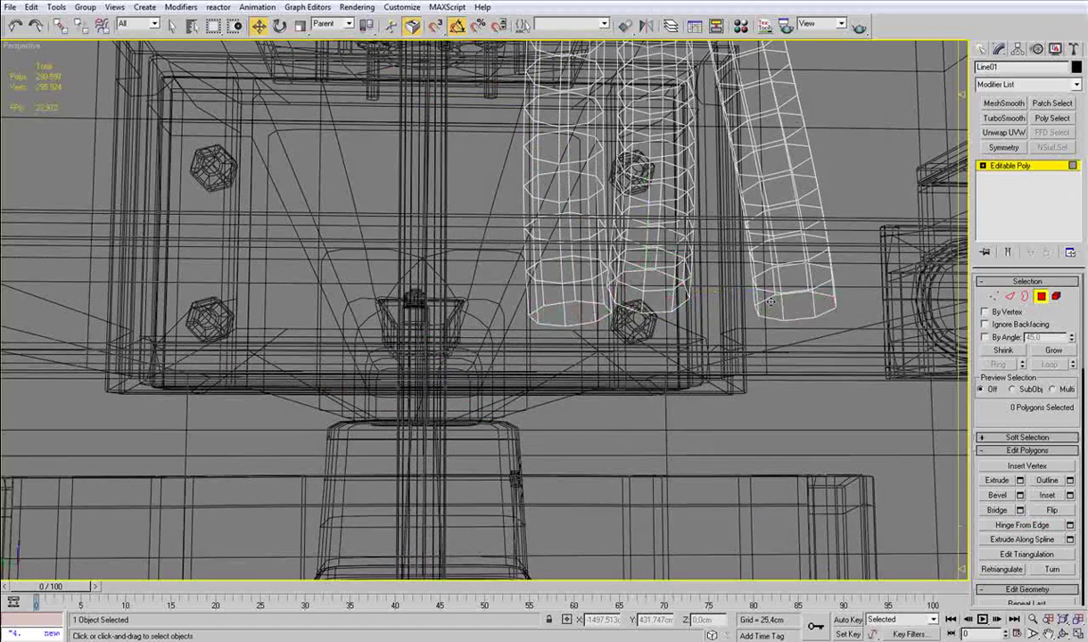
Step: Delete the end cap polygon of the cable that enters the motor's terminal box
{"action": "scroll", "coordinate": [770, 301], "scroll_direction": "down", "scroll_amount": 10}
{"action": "mouse_move", "coordinate": [545, 153]}
{"action": "middle_mouse_down", "text": "alt"}
{"action": "mouse_move", "coordinate": [520, 211]}
{"action": "mouse_move", "coordinate": [507, 342]}
{"action": "mouse_move", "coordinate": [651, 463]}
{"action": "middle_mouse_up", "text": "alt"}
{"action": "scroll", "coordinate": [520, 212], "scroll_direction": "up", "scroll_amount": 4}
{"action": "key", "text": "F3"}
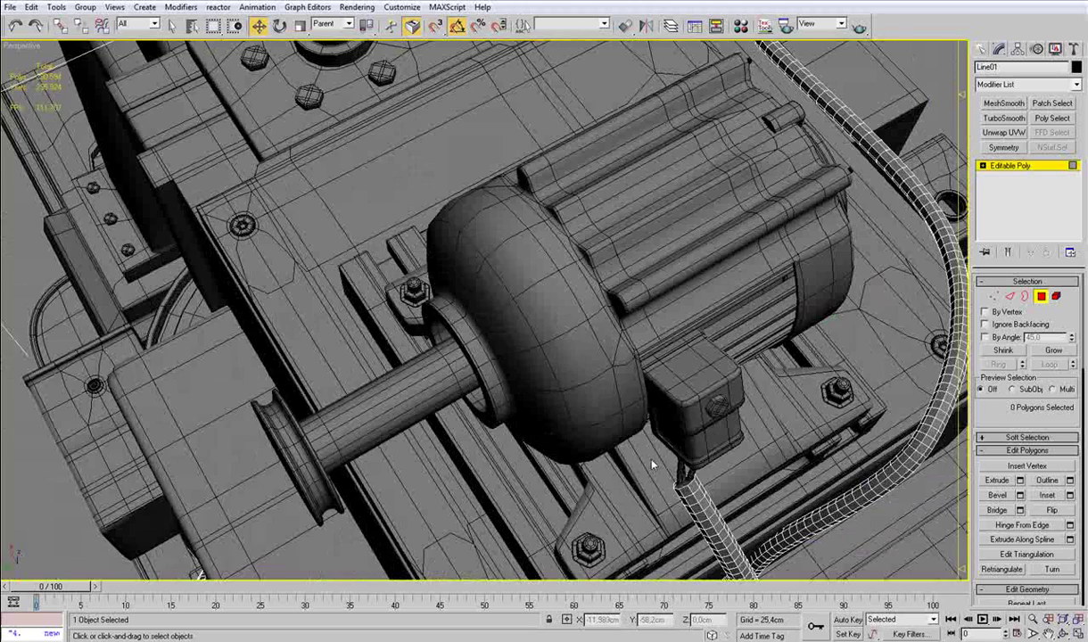
{"action": "left_click", "coordinate": [682, 479]}
{"action": "key", "text": "Delete"}
Step: Delete the end cap polygons at the far end of the cable that bends around beside the motor
{"action": "middle_click_drag", "start_coordinate": [748, 370], "coordinate": [838, 322], "text": "alt"}
{"action": "middle_click_drag", "start_coordinate": [855, 263], "coordinate": [517, 259], "text": "alt"}
{"action": "scroll", "coordinate": [517, 259], "scroll_direction": "up", "scroll_amount": 5}
{"action": "middle_click_drag", "start_coordinate": [776, 267], "coordinate": [514, 274]}
{"action": "key", "text": "F3"}
{"action": "mouse_move", "coordinate": [769, 412]}
{"action": "middle_mouse_down", "text": "alt"}
{"action": "mouse_move", "coordinate": [713, 337]}
{"action": "mouse_move", "coordinate": [671, 321]}
{"action": "middle_mouse_up", "text": "alt"}
{"action": "left_click", "coordinate": [561, 299]}
{"action": "key", "text": "z"}
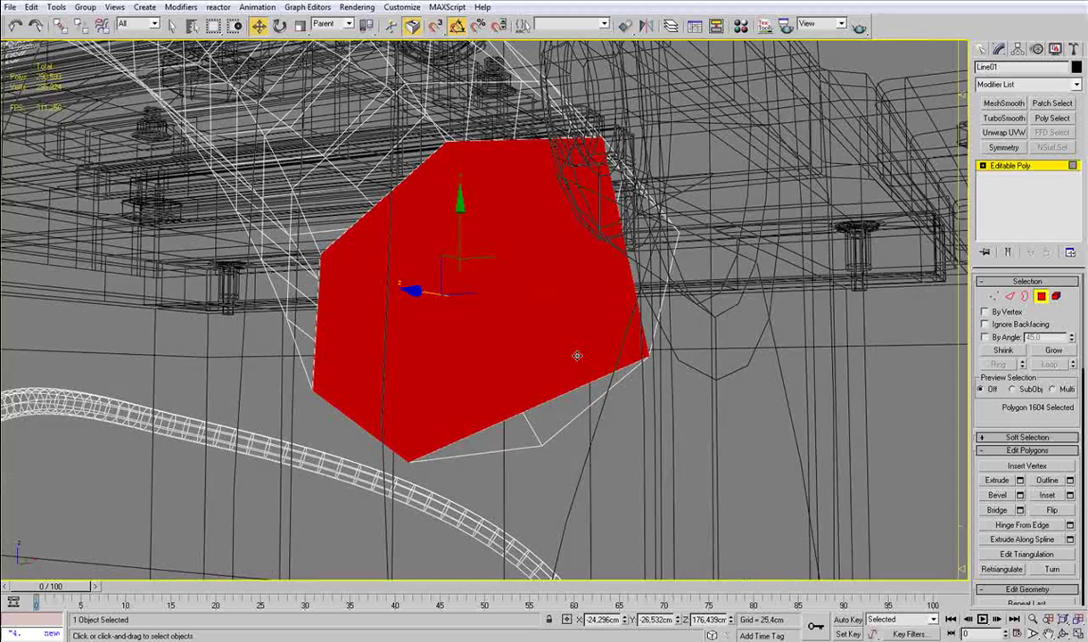
{"action": "left_click", "coordinate": [578, 400], "text": "ctrl"}
{"action": "left_click", "coordinate": [640, 289], "text": "ctrl"}
{"action": "key", "text": "Delete"}
Step: Delete the end cap polygons of the side cable inside the lower bolted box
{"action": "scroll", "coordinate": [641, 289], "scroll_direction": "down", "scroll_amount": 8}
{"action": "middle_click_drag", "start_coordinate": [446, 338], "coordinate": [381, 362], "text": "alt"}
{"action": "scroll", "coordinate": [381, 367], "scroll_direction": "down", "scroll_amount": 5}
{"action": "middle_click_drag", "start_coordinate": [655, 493], "coordinate": [622, 370]}
{"action": "left_click_drag", "start_coordinate": [623, 384], "coordinate": [491, 456]}
{"action": "key", "text": "z"}
{"action": "middle_click_drag", "start_coordinate": [506, 457], "coordinate": [575, 468], "text": "alt"}
{"action": "scroll", "coordinate": [539, 440], "scroll_direction": "down", "scroll_amount": 6}
{"action": "middle_click_drag", "start_coordinate": [528, 473], "coordinate": [492, 279]}
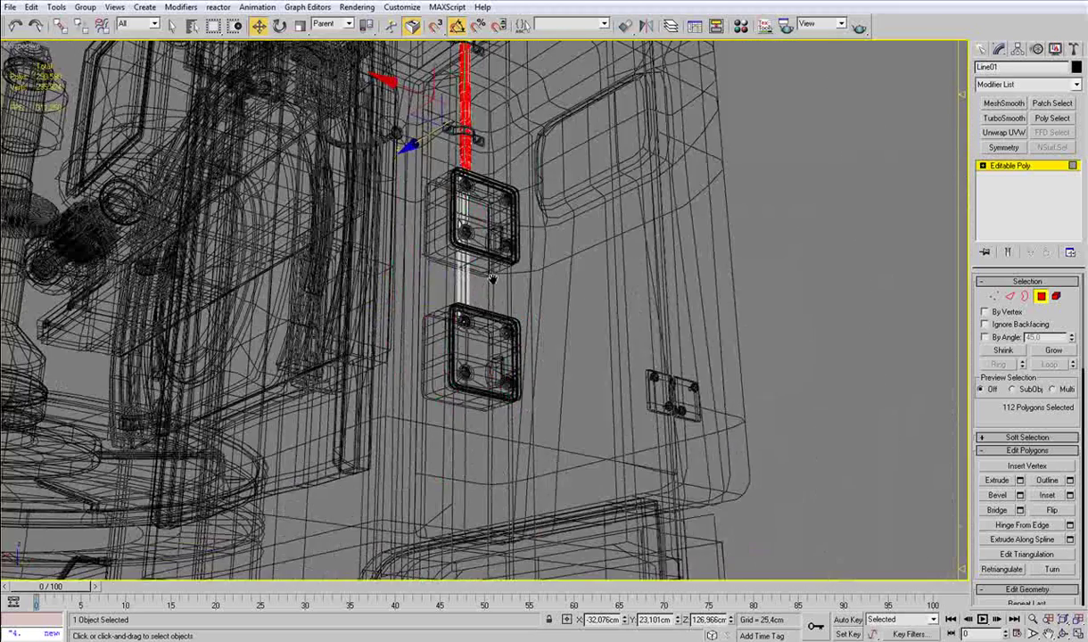
{"action": "scroll", "coordinate": [492, 279], "scroll_direction": "up", "scroll_amount": 8}
{"action": "left_click", "coordinate": [309, 392]}
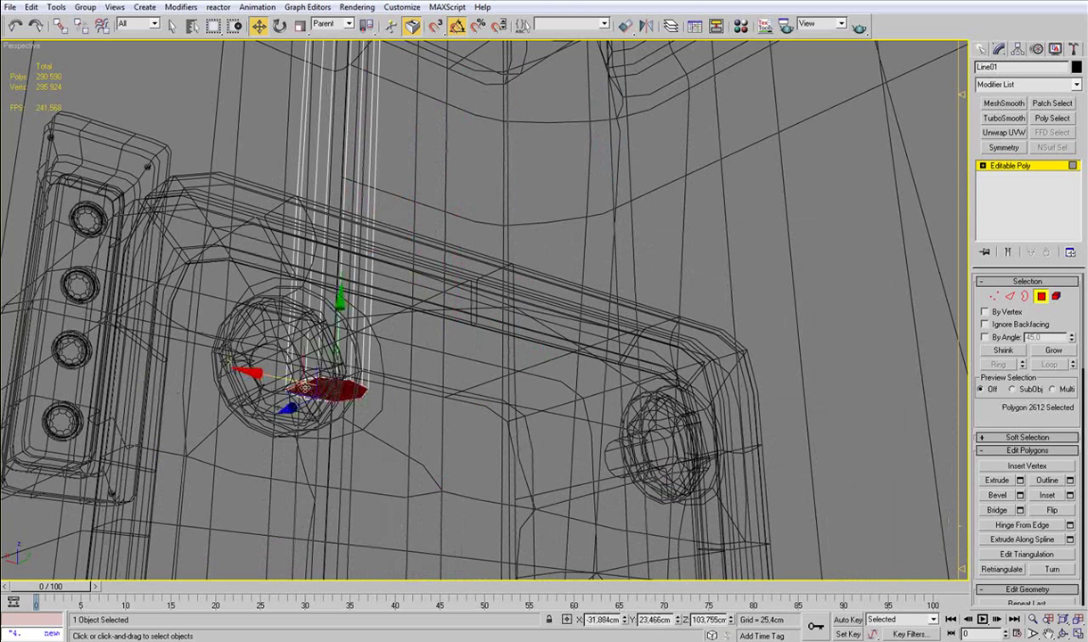
{"action": "left_click", "coordinate": [303, 391], "text": "ctrl"}
{"action": "left_click", "coordinate": [303, 398], "text": "ctrl"}
{"action": "key", "text": "Delete"}
Step: Examine the cables around the three-cable clamp and compare their surface with the reference photo
{"action": "scroll", "coordinate": [495, 298], "scroll_direction": "down", "scroll_amount": 6}
{"action": "scroll", "coordinate": [495, 299], "scroll_direction": "down", "scroll_amount": 4}
{"action": "middle_click_drag", "start_coordinate": [495, 299], "coordinate": [557, 259], "text": "alt"}
{"action": "mouse_move", "coordinate": [558, 259]}
{"action": "middle_mouse_down"}
{"action": "mouse_move", "coordinate": [534, 141]}
{"action": "mouse_move", "coordinate": [427, 440]}
{"action": "mouse_move", "coordinate": [404, 406]}
{"action": "mouse_move", "coordinate": [507, 396]}
{"action": "middle_mouse_up"}
{"action": "scroll", "coordinate": [507, 396], "scroll_direction": "up", "scroll_amount": 5}
{"action": "scroll", "coordinate": [509, 397], "scroll_direction": "down", "scroll_amount": 3}
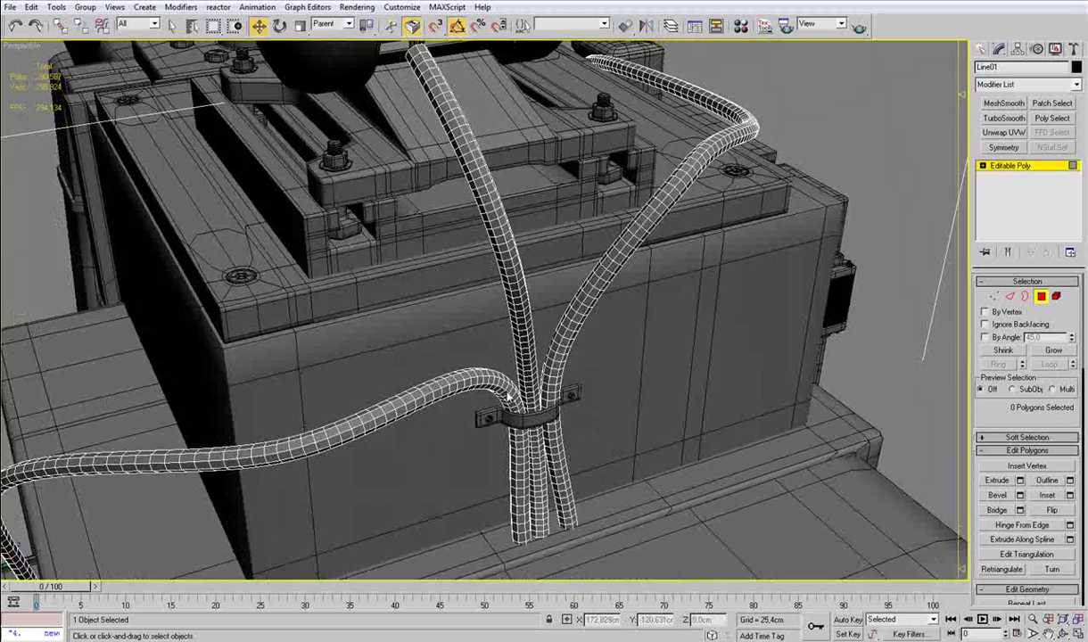
{"action": "left_click", "coordinate": [367, 638]}
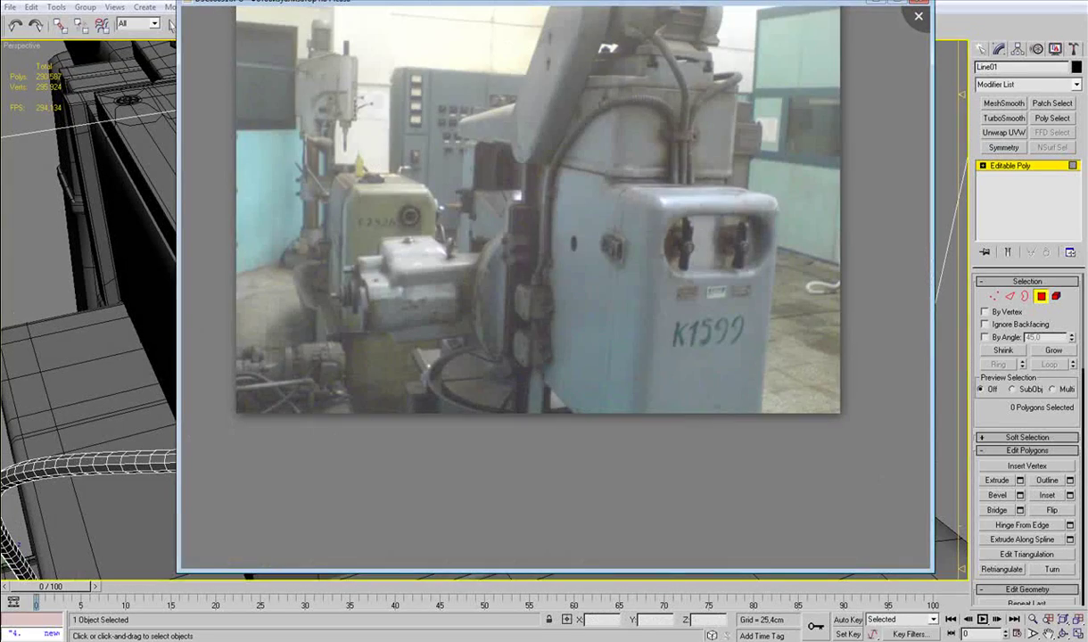
{"action": "left_click", "coordinate": [367, 637]}
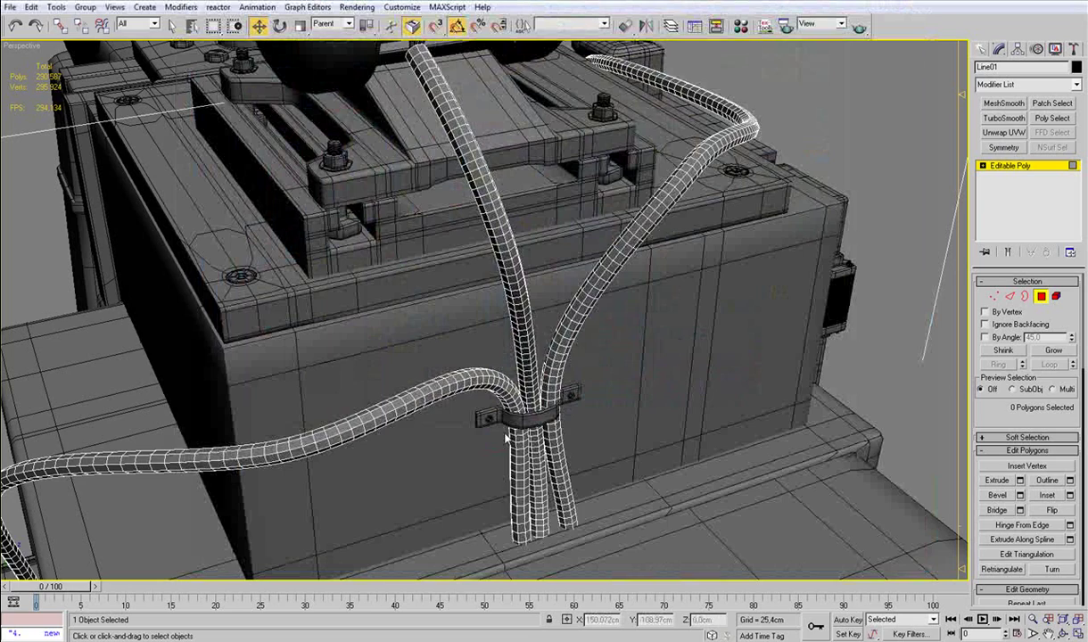
{"action": "key", "text": "ctrl+a"}
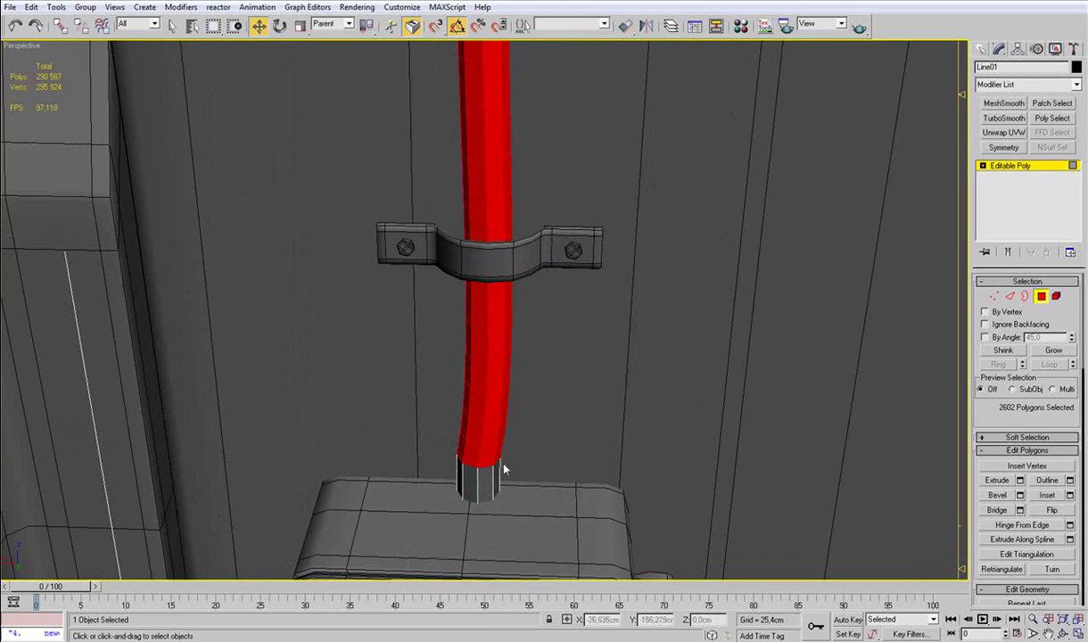
{"action": "left_click", "coordinate": [1021, 496]}
{"action": "left_click", "coordinate": [607, 312]}
{"action": "right_click", "coordinate": [700, 297]}
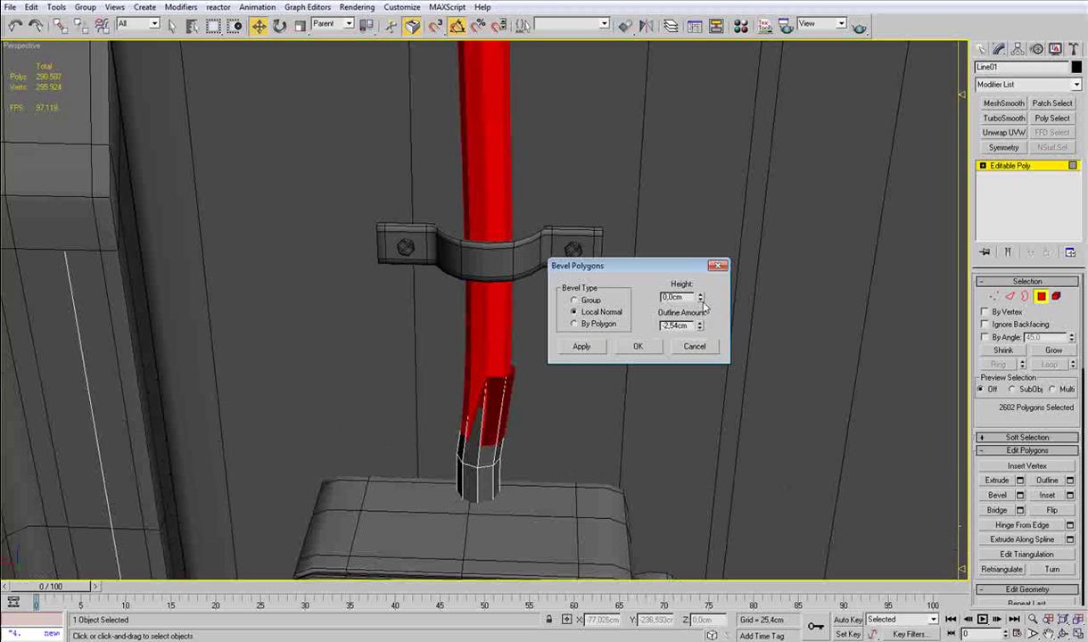
{"action": "right_click", "coordinate": [699, 326]}
{"action": "left_click", "coordinate": [700, 296]}
{"action": "left_click", "coordinate": [701, 295]}
{"action": "left_click", "coordinate": [700, 328]}
{"action": "left_click", "coordinate": [700, 328]}
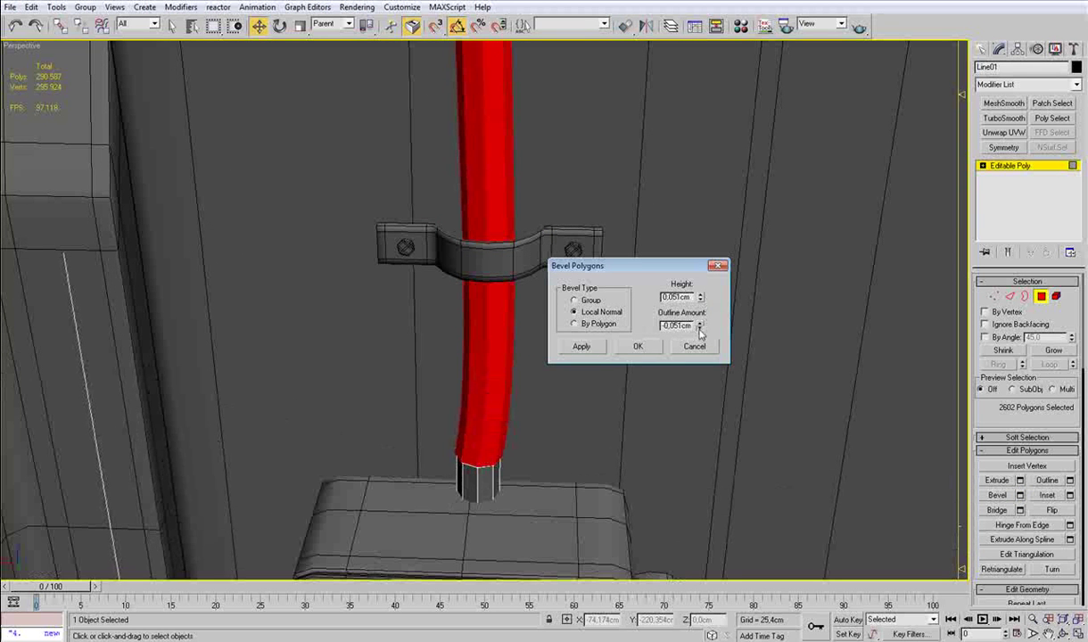
{"action": "left_click", "coordinate": [595, 327]}
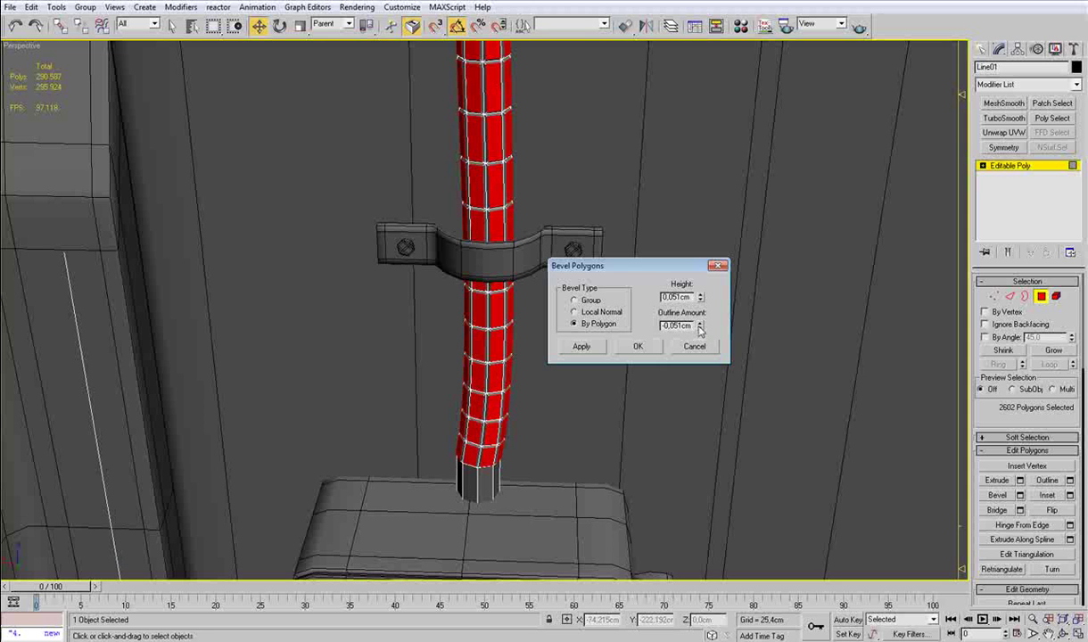
{"action": "left_click", "coordinate": [693, 346]}
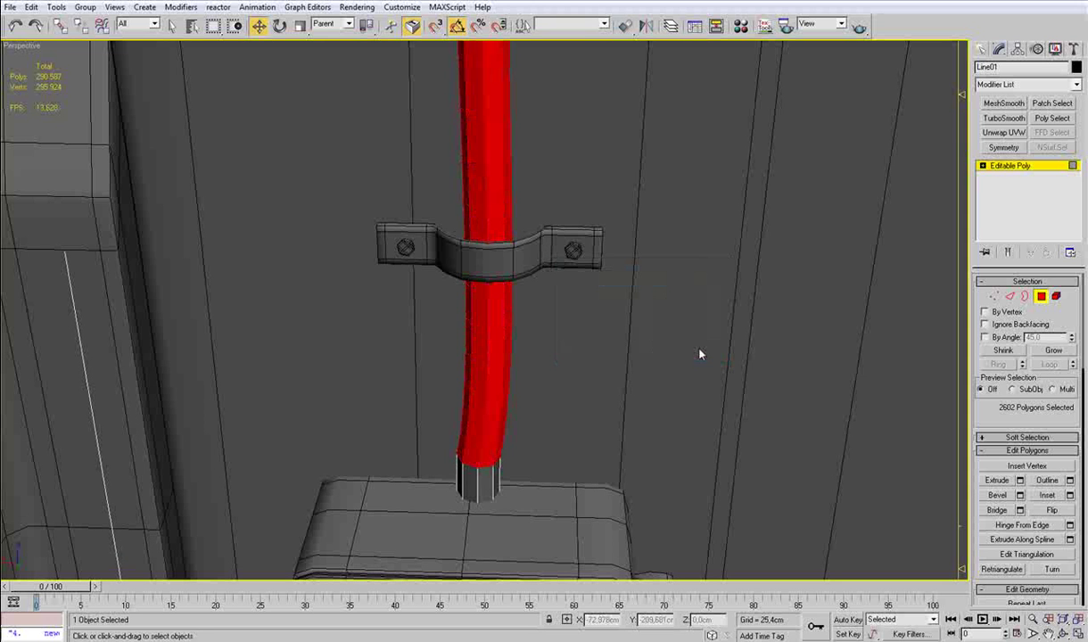
{"action": "left_click", "coordinate": [1070, 496]}
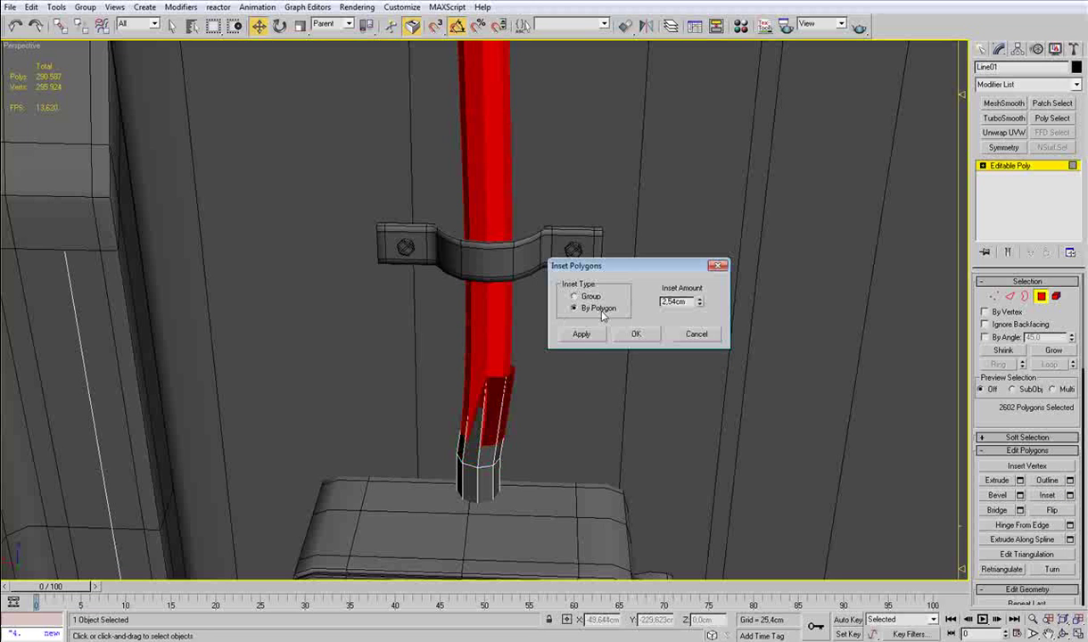
{"action": "left_click", "coordinate": [603, 312]}
{"action": "left_click", "coordinate": [698, 337]}
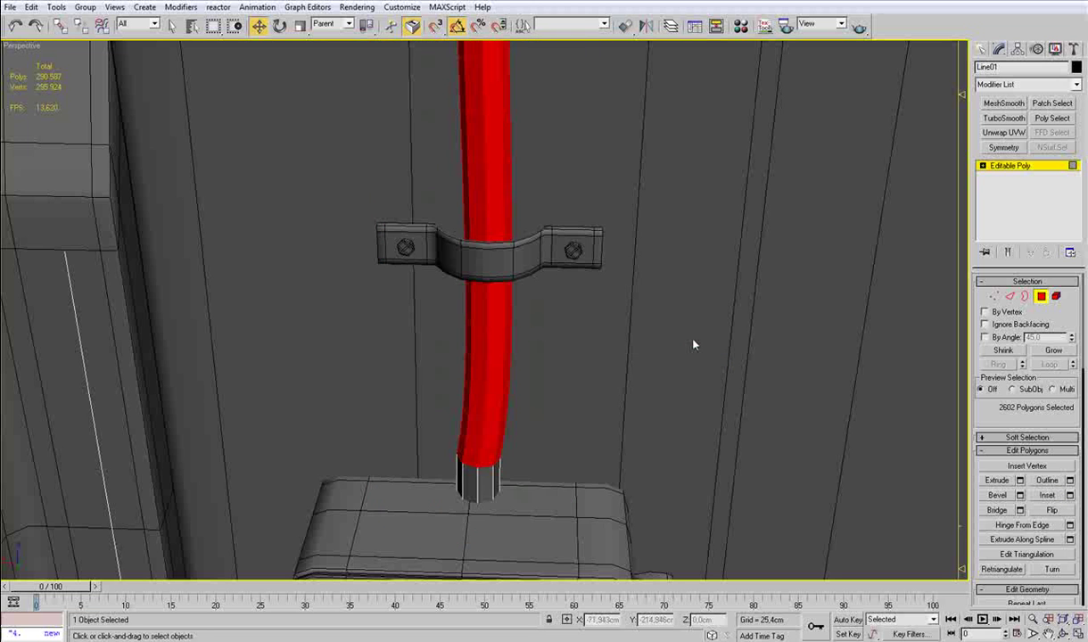
Step: Isolate the cable object and return to polygon editing at the lower ends of the three bundled cables
{"action": "left_click", "coordinate": [1042, 295]}
{"action": "key", "text": "alt+q"}
{"action": "middle_click_drag", "start_coordinate": [615, 337], "coordinate": [499, 245], "text": "alt"}
{"action": "scroll", "coordinate": [575, 251], "scroll_direction": "up", "scroll_amount": 10}
{"action": "middle_click_drag", "start_coordinate": [575, 251], "coordinate": [515, 418]}
{"action": "middle_click_drag", "start_coordinate": [460, 385], "coordinate": [460, 373]}
{"action": "middle_click_drag", "start_coordinate": [441, 317], "coordinate": [470, 359]}
{"action": "key", "text": "4"}
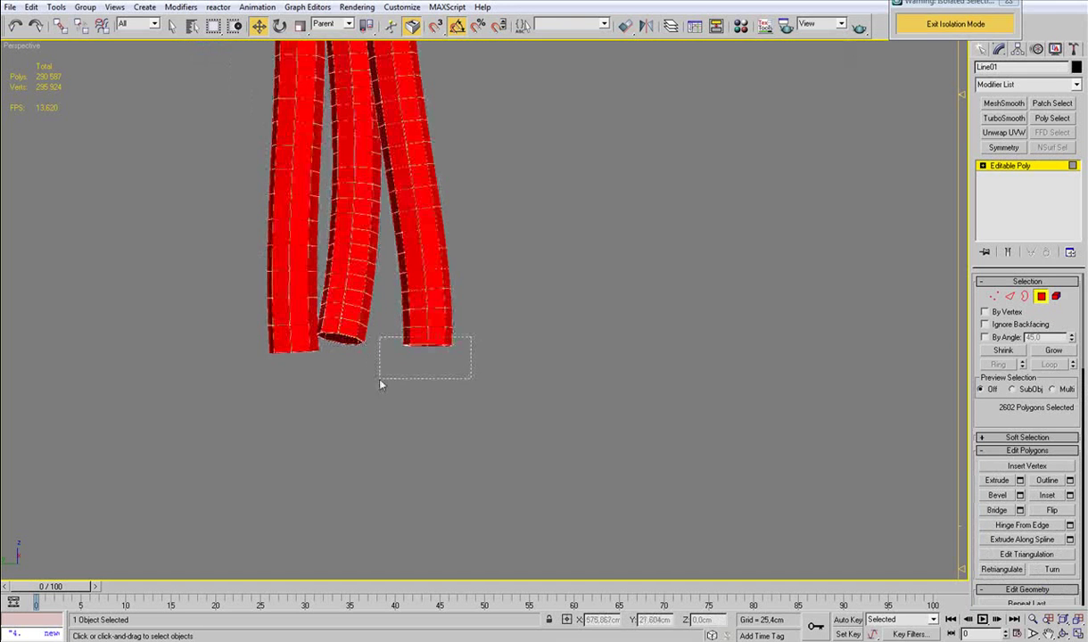
Step: Try to select every other ring of polygons from the lower end of the outermost bundled cable upward
{"action": "left_click_drag", "start_coordinate": [374, 382], "coordinate": [375, 380]}
{"action": "left_click_drag", "start_coordinate": [455, 299], "coordinate": [465, 293], "text": "ctrl"}
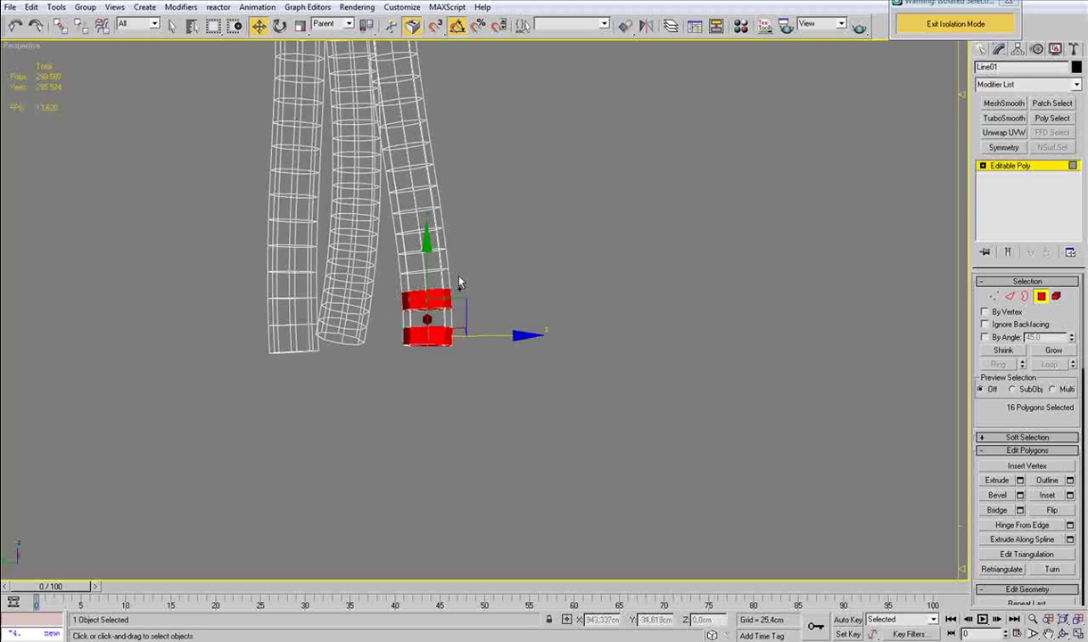
{"action": "left_click", "coordinate": [393, 262], "text": "ctrl"}
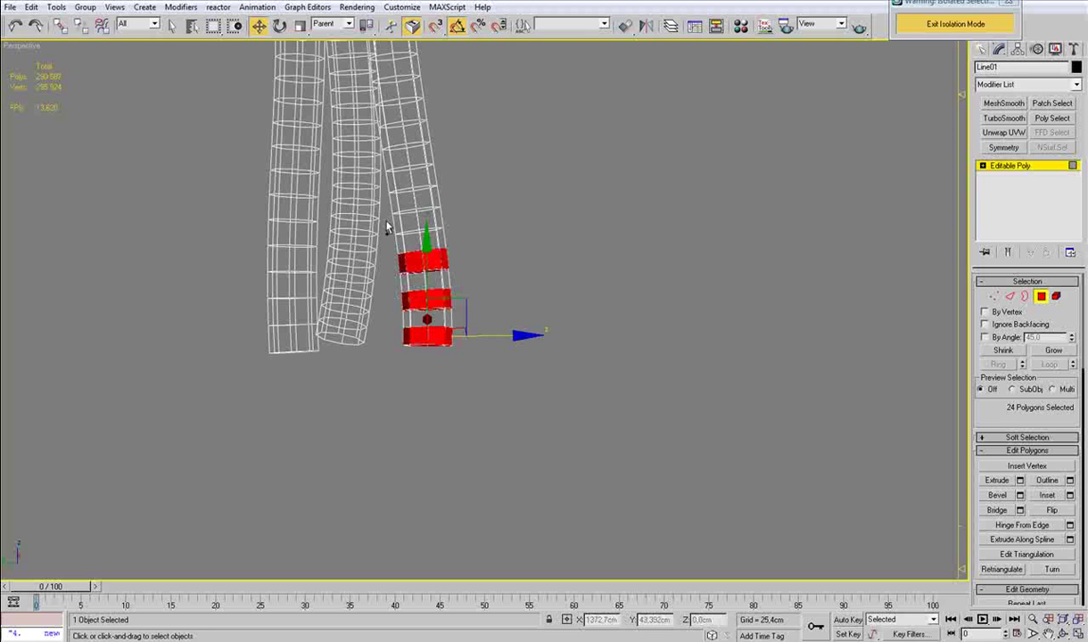
{"action": "left_click", "coordinate": [453, 223], "text": "ctrl"}
{"action": "scroll", "coordinate": [461, 225], "scroll_direction": "up", "scroll_amount": 4}
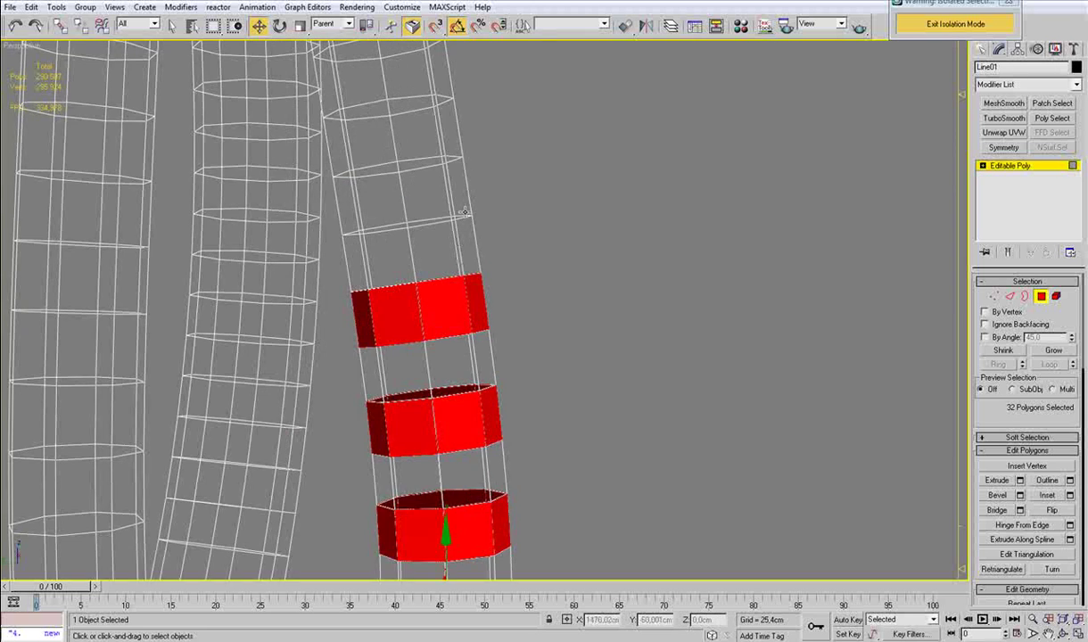
{"action": "left_click", "coordinate": [495, 219]}
{"action": "scroll", "coordinate": [479, 241], "scroll_direction": "down", "scroll_amount": 5}
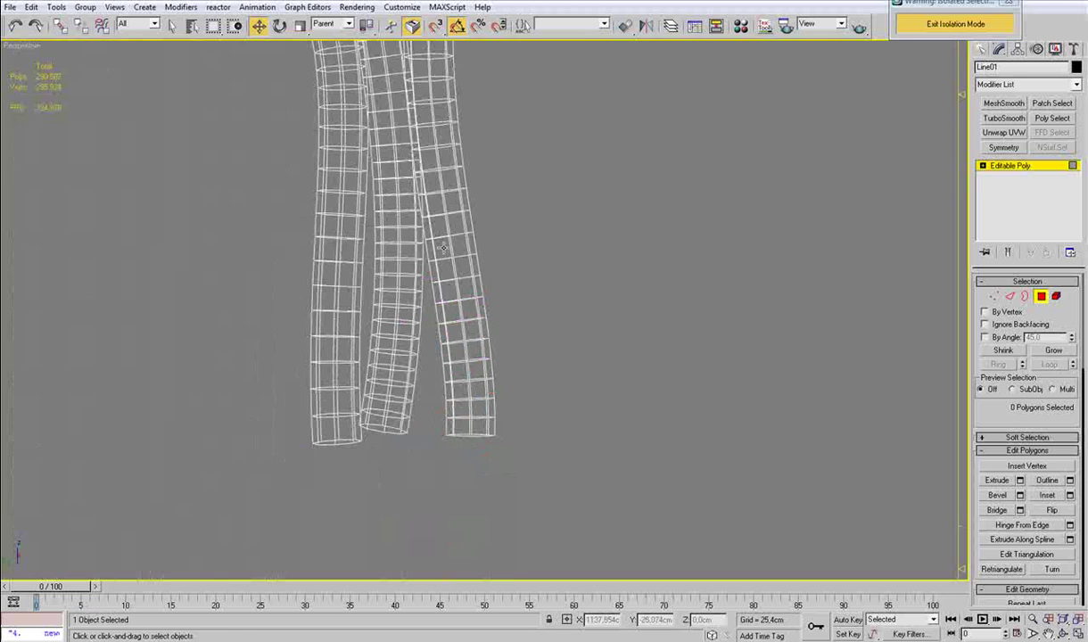
Step: Select every cross-section edge loop along the full length of the outermost bundled cable
{"action": "key", "text": "2"}
{"action": "key", "text": "F3"}
{"action": "left_click", "coordinate": [479, 420]}
{"action": "key", "text": "alt+r"}
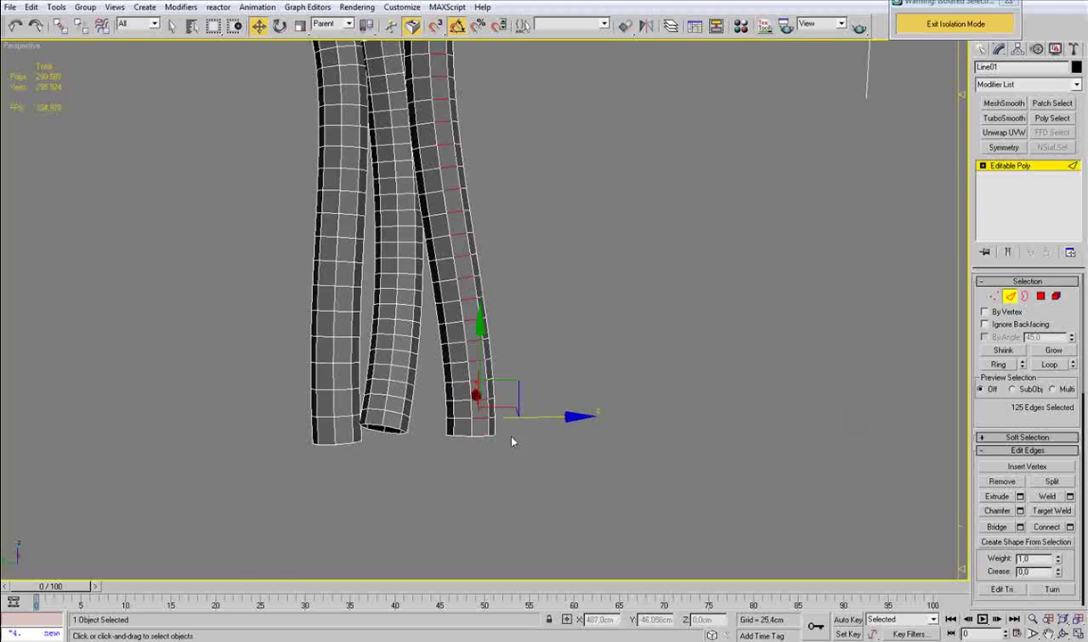
{"action": "scroll", "coordinate": [426, 470], "scroll_direction": "down", "scroll_amount": 6}
{"action": "scroll", "coordinate": [615, 336], "scroll_direction": "up", "scroll_amount": 3}
{"action": "middle_click_drag", "start_coordinate": [614, 336], "coordinate": [515, 350], "text": "alt"}
{"action": "scroll", "coordinate": [740, 379], "scroll_direction": "up", "scroll_amount": 2}
{"action": "middle_click_drag", "start_coordinate": [740, 379], "coordinate": [665, 333]}
{"action": "scroll", "coordinate": [666, 332], "scroll_direction": "up", "scroll_amount": 2}
{"action": "middle_click_drag", "start_coordinate": [877, 279], "coordinate": [687, 349]}
{"action": "left_click_drag", "start_coordinate": [688, 305], "coordinate": [629, 354]}
{"action": "key", "text": "alt+l"}
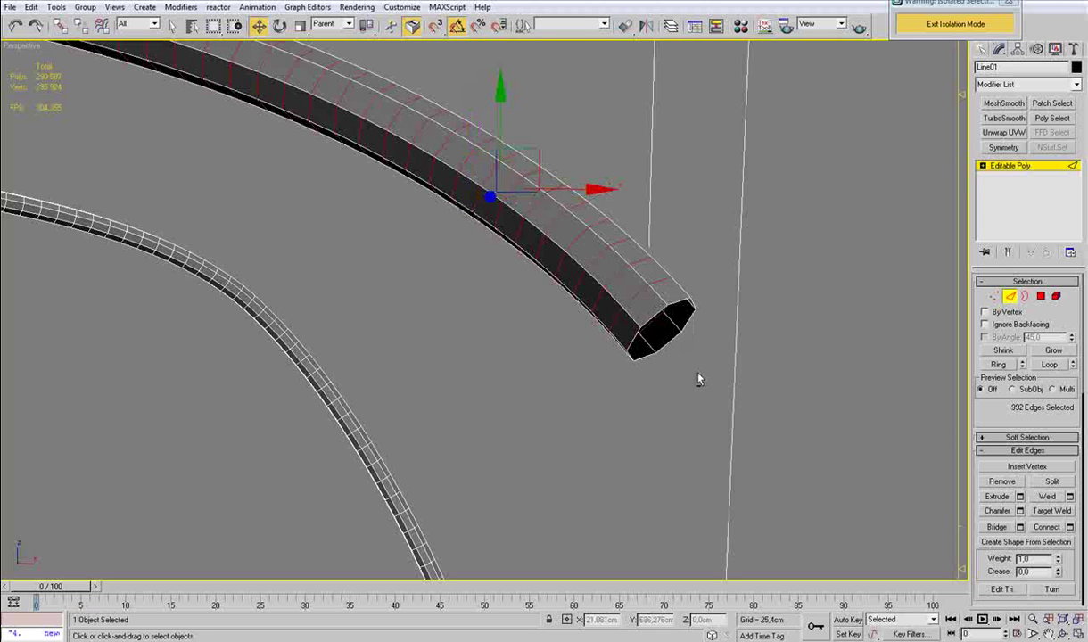
Step: Chamfer the selected edge loops by 0.025 cm with 1 segment and clear the polygon selection
{"action": "left_click", "coordinate": [1020, 511]}
{"action": "right_click", "coordinate": [605, 296]}
{"action": "left_click", "coordinate": [606, 295]}
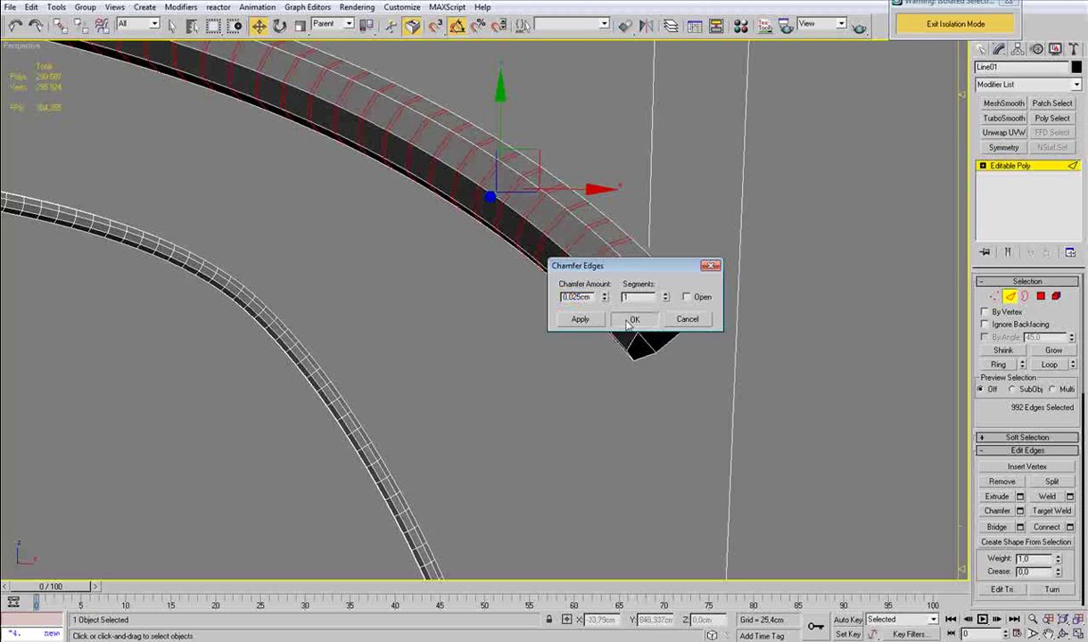
{"action": "left_click", "coordinate": [623, 323]}
{"action": "left_click", "coordinate": [1041, 296]}
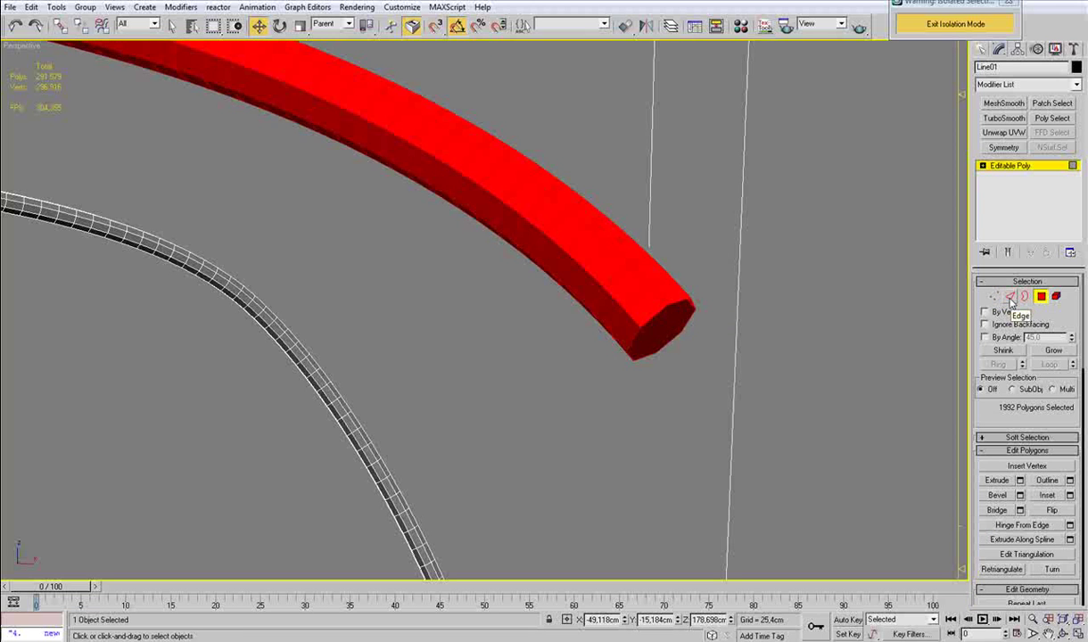
{"action": "left_click", "coordinate": [757, 313]}
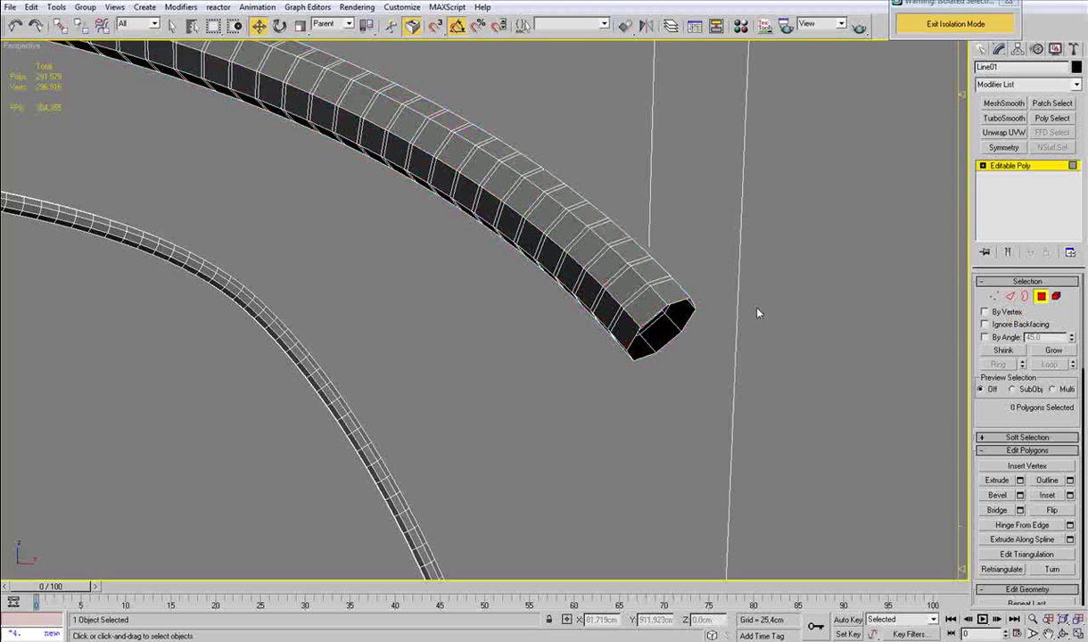
Step: Select one lengthwise edge in each wide segment between the chamfered loops, starting at the cable's free open end
{"action": "key", "text": "2"}
{"action": "left_click", "coordinate": [661, 301]}
{"action": "left_click", "coordinate": [639, 277], "text": "ctrl"}
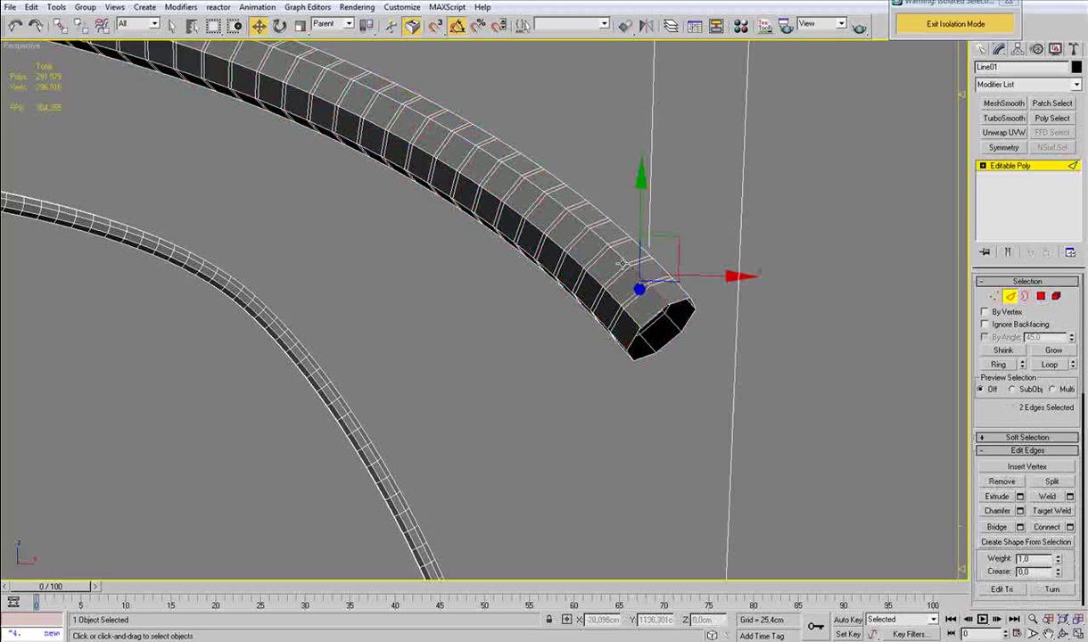
{"action": "left_click", "coordinate": [618, 256], "text": "ctrl"}
{"action": "left_click", "coordinate": [597, 236], "text": "ctrl"}
{"action": "left_click", "coordinate": [575, 224], "text": "ctrl"}
{"action": "key", "text": "q"}
{"action": "left_click", "coordinate": [534, 186], "text": "ctrl"}
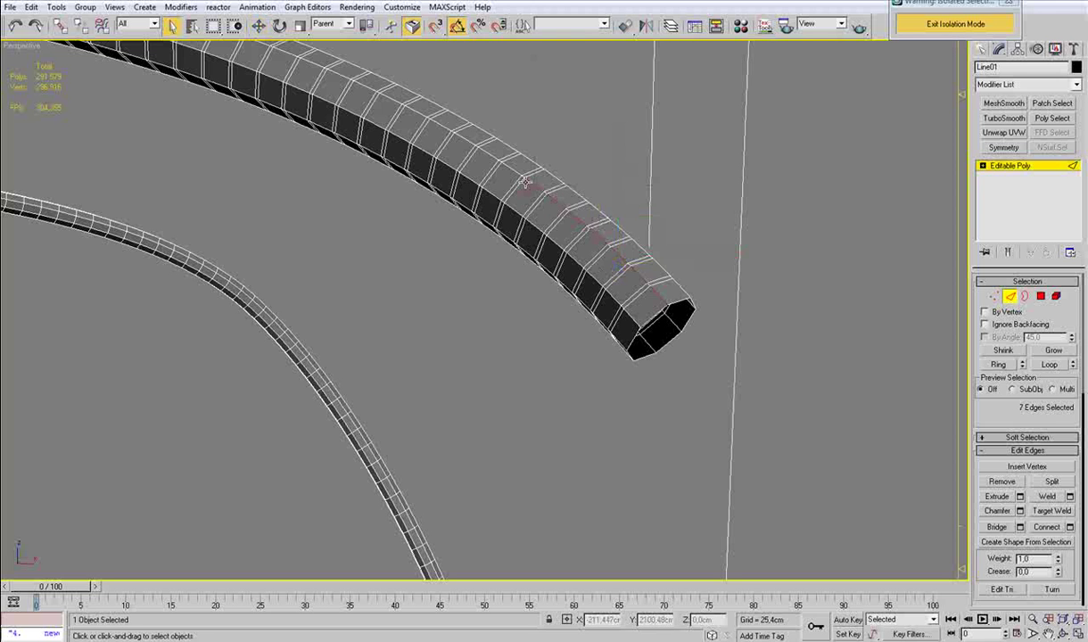
{"action": "left_click", "coordinate": [439, 129], "text": "ctrl"}
{"action": "left_click", "coordinate": [418, 117], "text": "ctrl"}
{"action": "middle_click_drag", "start_coordinate": [382, 111], "coordinate": [511, 235]}
{"action": "left_click", "coordinate": [610, 295], "text": "ctrl"}
{"action": "left_click", "coordinate": [581, 283], "text": "ctrl"}
{"action": "left_click", "coordinate": [553, 271], "text": "ctrl"}
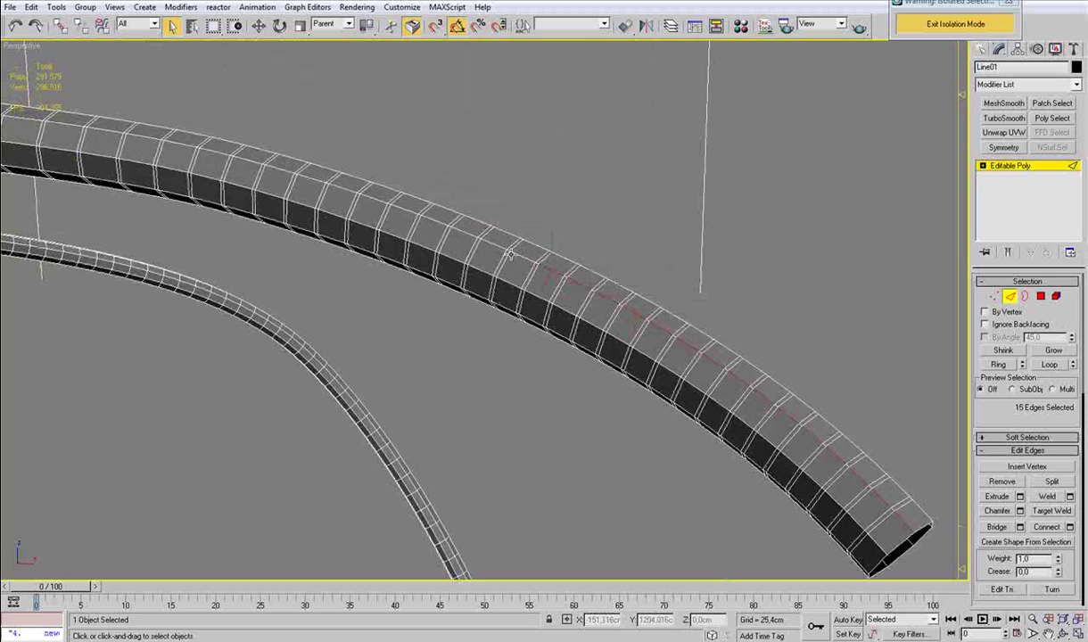
{"action": "left_click", "coordinate": [478, 238], "text": "ctrl"}
{"action": "left_click", "coordinate": [461, 231], "text": "ctrl"}
{"action": "left_click", "coordinate": [418, 216], "text": "ctrl"}
{"action": "left_click", "coordinate": [402, 211], "text": "ctrl"}
{"action": "left_click", "coordinate": [332, 188], "text": "ctrl"}
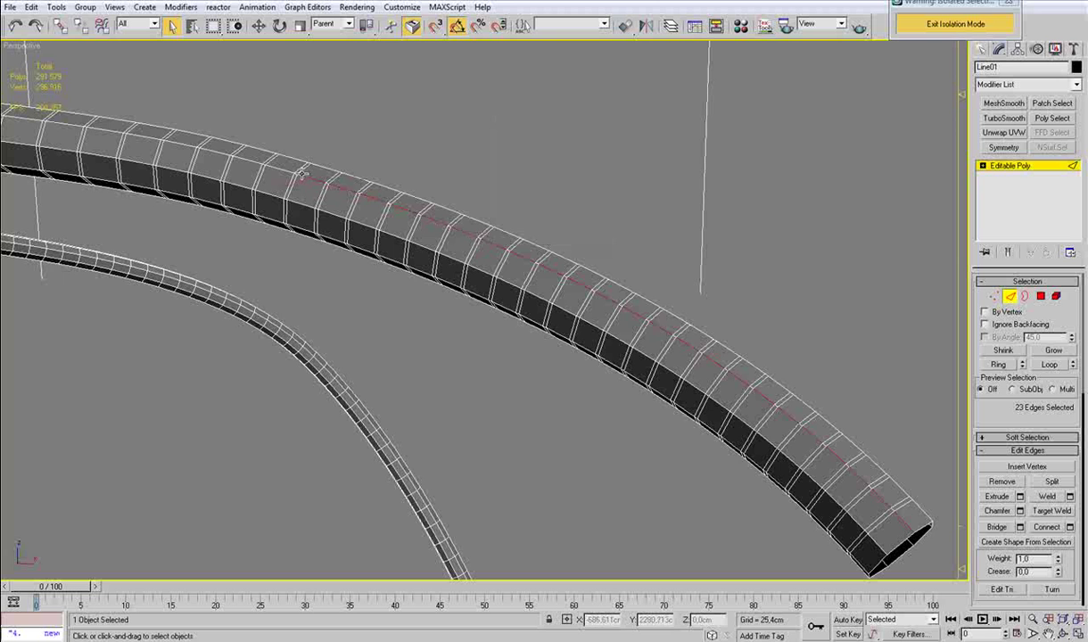
Step: Add the lengthwise edges of the wide segments on the gently curved stretch leading away from the free end
{"action": "middle_click_drag", "start_coordinate": [276, 166], "coordinate": [479, 294]}
{"action": "scroll", "coordinate": [716, 357], "scroll_direction": "up", "scroll_amount": 4}
{"action": "middle_click_drag", "start_coordinate": [853, 312], "coordinate": [645, 321]}
{"action": "left_click", "coordinate": [444, 333], "text": "ctrl"}
{"action": "left_click", "coordinate": [344, 307], "text": "ctrl"}
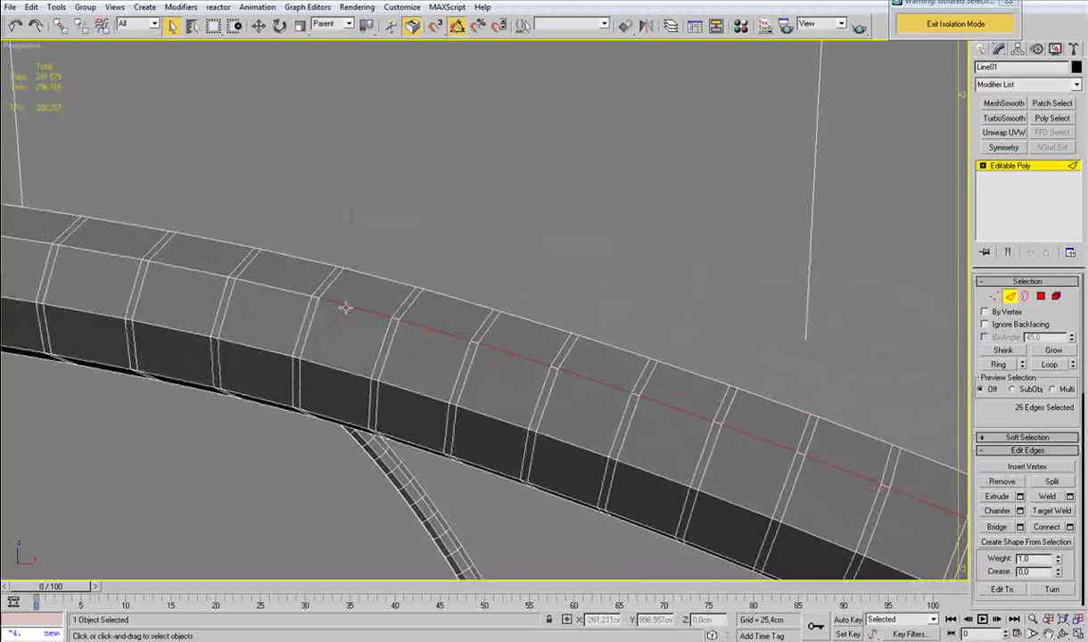
{"action": "middle_click_drag", "start_coordinate": [308, 333], "coordinate": [503, 396]}
{"action": "scroll", "coordinate": [576, 368], "scroll_direction": "down", "scroll_amount": 3}
{"action": "left_click", "coordinate": [594, 367], "text": "ctrl"}
{"action": "left_click", "coordinate": [571, 362], "text": "ctrl"}
{"action": "left_click", "coordinate": [511, 351], "text": "ctrl"}
{"action": "left_click", "coordinate": [469, 344], "text": "ctrl"}
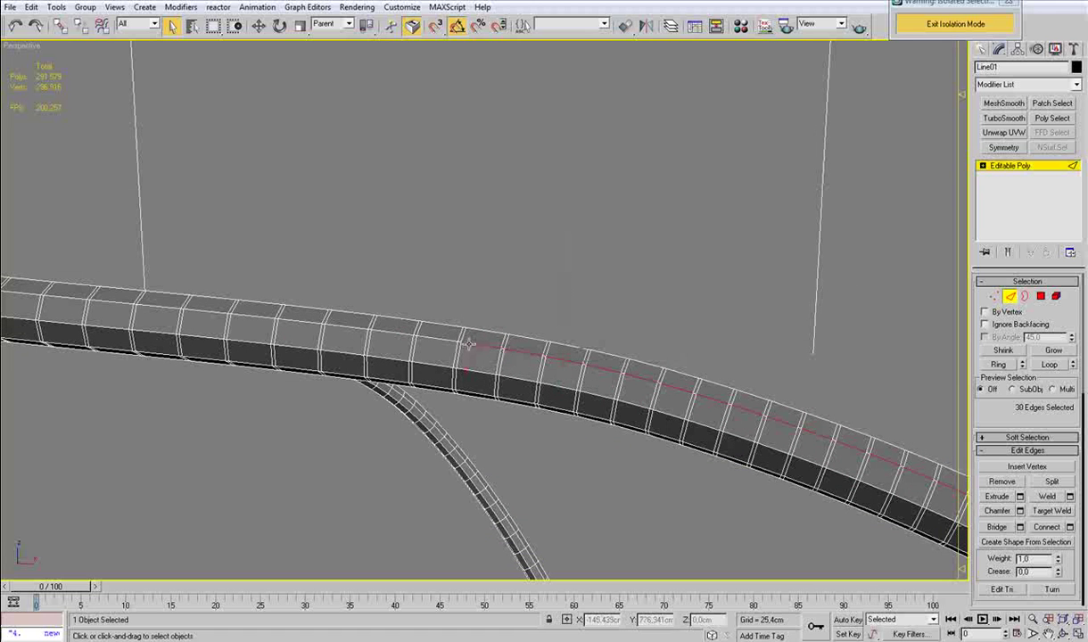
{"action": "left_click", "coordinate": [434, 338], "text": "ctrl"}
{"action": "left_click", "coordinate": [381, 329], "text": "ctrl"}
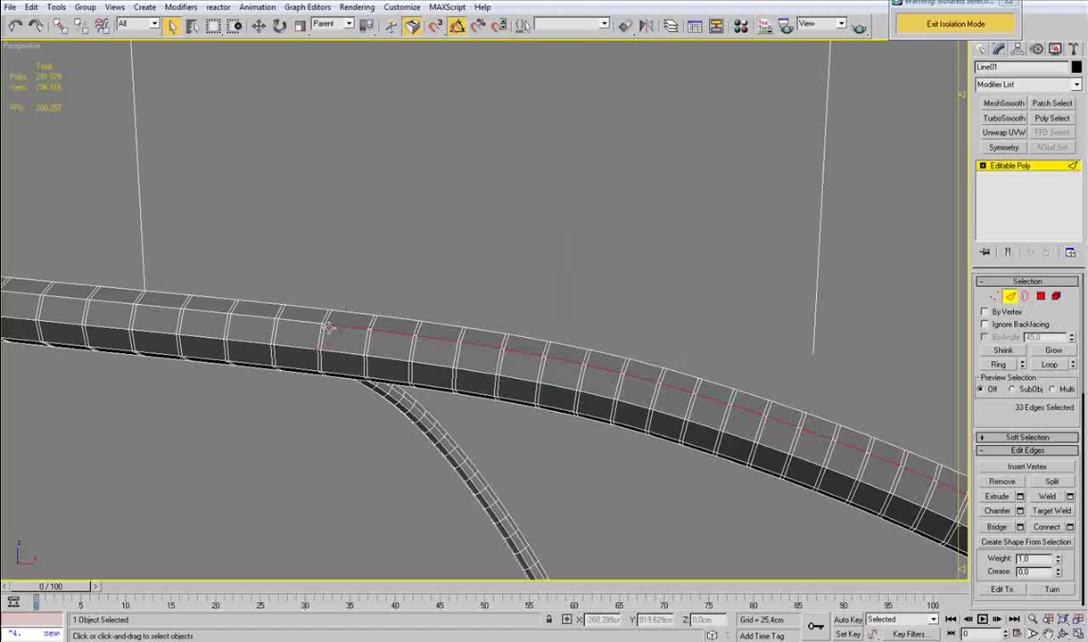
{"action": "left_click", "coordinate": [255, 316], "text": "ctrl"}
{"action": "left_click", "coordinate": [212, 311], "text": "ctrl"}
Step: Extend the lengthwise edge selection through the nearly straight stretch toward the cable's far bend, one edge per wide segment
{"action": "middle_click_drag", "start_coordinate": [178, 319], "coordinate": [439, 322]}
{"action": "left_click", "coordinate": [525, 308], "text": "ctrl"}
{"action": "left_click", "coordinate": [479, 306], "text": "ctrl"}
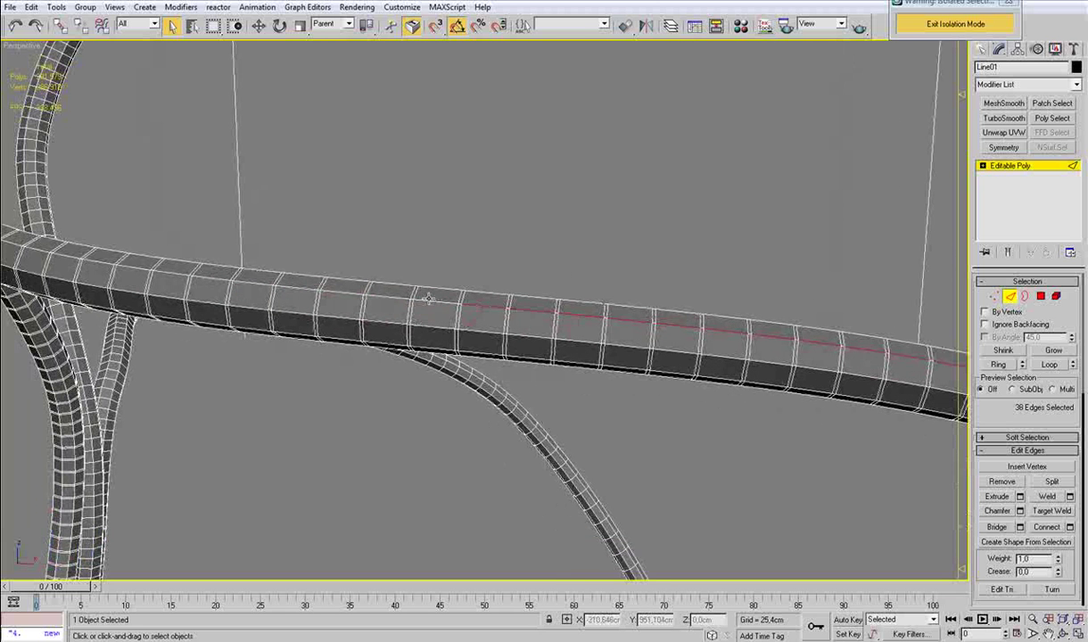
{"action": "left_click", "coordinate": [370, 297], "text": "ctrl"}
{"action": "left_click", "coordinate": [333, 293], "text": "ctrl"}
{"action": "left_click", "coordinate": [286, 289], "text": "ctrl"}
{"action": "left_click", "coordinate": [242, 284], "text": "ctrl"}
{"action": "left_click", "coordinate": [215, 279], "text": "ctrl"}
{"action": "middle_click_drag", "start_coordinate": [244, 296], "coordinate": [544, 306]}
{"action": "left_click", "coordinate": [598, 294], "text": "ctrl"}
{"action": "left_click", "coordinate": [559, 288], "text": "ctrl"}
{"action": "left_click", "coordinate": [512, 284], "text": "ctrl"}
{"action": "left_click", "coordinate": [487, 276], "text": "ctrl"}
{"action": "left_click", "coordinate": [451, 269], "text": "ctrl"}
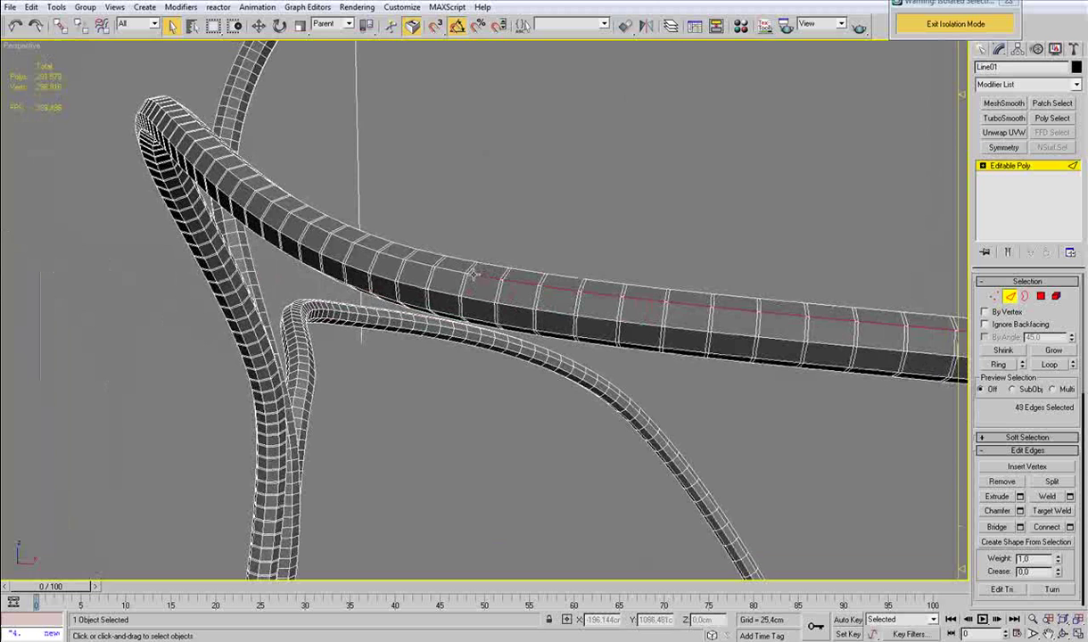
{"action": "left_click", "coordinate": [413, 261], "text": "ctrl"}
{"action": "left_click", "coordinate": [384, 253], "text": "ctrl"}
Step: Continue the lengthwise edge selection through the cable's sagging section and up to the crest of the bend
{"action": "middle_click_drag", "start_coordinate": [416, 296], "coordinate": [479, 322], "text": "alt"}
{"action": "left_click", "coordinate": [647, 339], "text": "ctrl"}
{"action": "left_click", "coordinate": [611, 331], "text": "ctrl"}
{"action": "left_click", "coordinate": [584, 324], "text": "ctrl"}
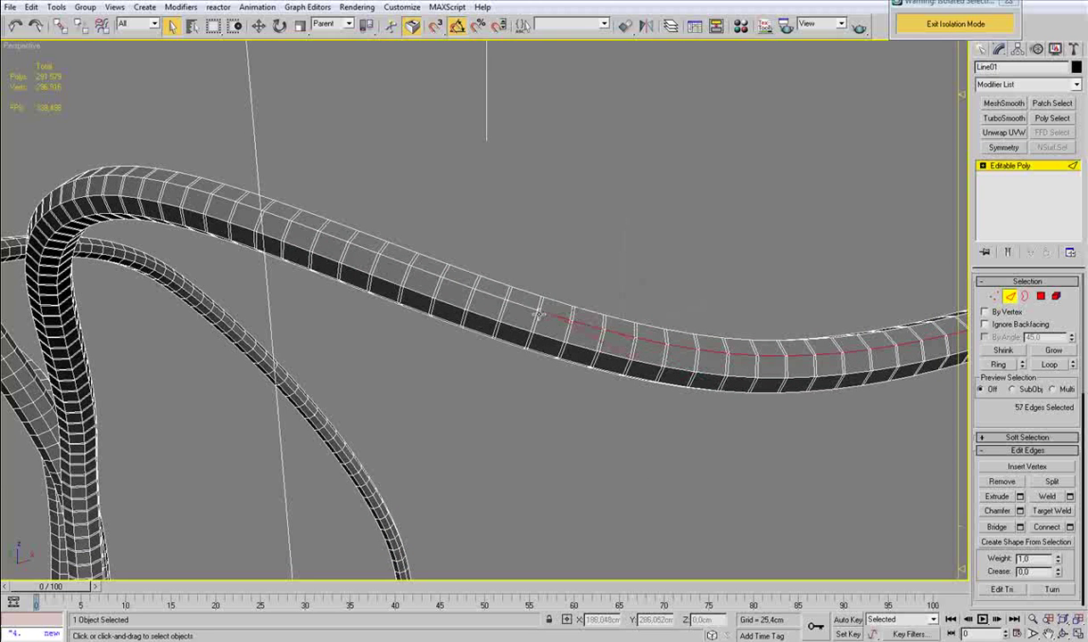
{"action": "left_click", "coordinate": [486, 295], "text": "ctrl"}
{"action": "left_click", "coordinate": [421, 271], "text": "ctrl"}
{"action": "left_click", "coordinate": [398, 259], "text": "ctrl"}
{"action": "middle_click_drag", "start_coordinate": [338, 254], "coordinate": [474, 332]}
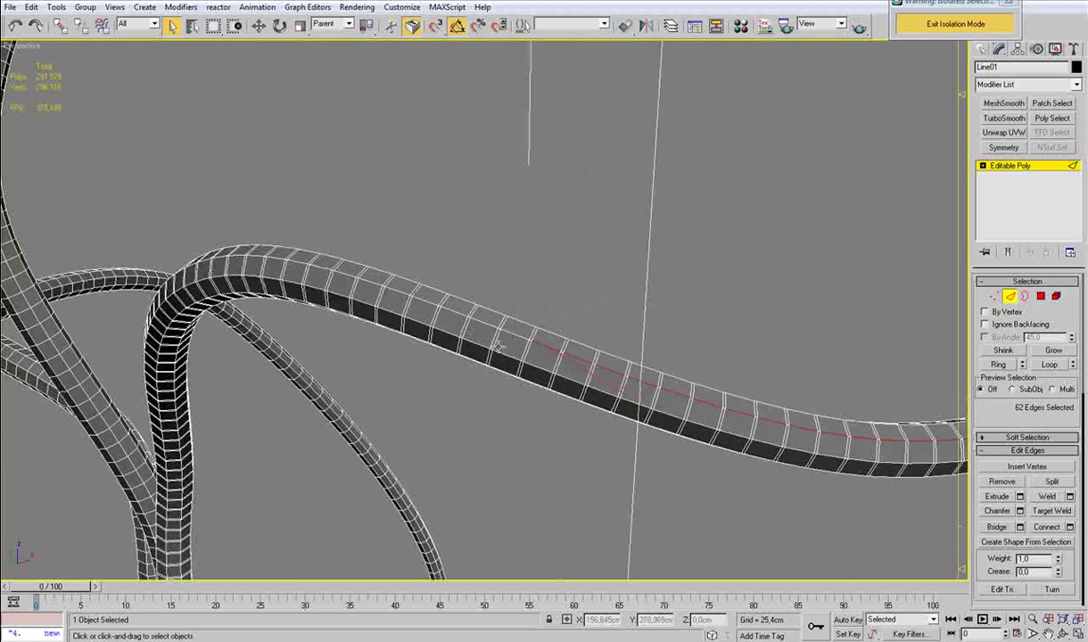
{"action": "left_click", "coordinate": [516, 337], "text": "ctrl"}
{"action": "left_click", "coordinate": [470, 315], "text": "ctrl"}
{"action": "left_click", "coordinate": [367, 283], "text": "ctrl"}
{"action": "left_click", "coordinate": [345, 276], "text": "ctrl"}
{"action": "left_click", "coordinate": [321, 268], "text": "ctrl"}
{"action": "left_click", "coordinate": [297, 264], "text": "ctrl"}
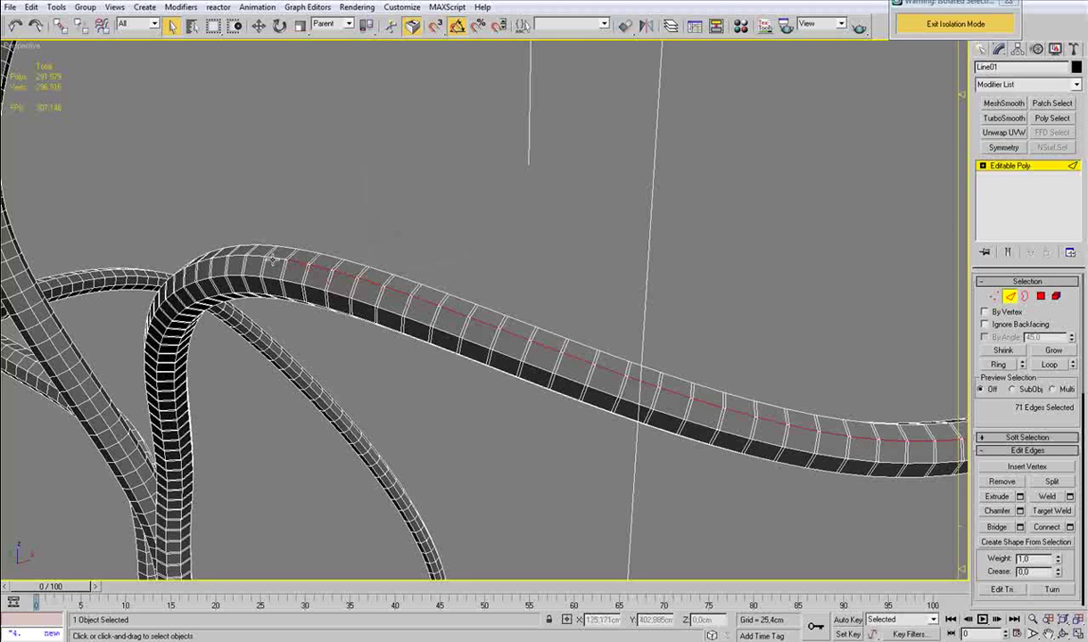
Step: Add the lengthwise edges of the wide segments over the crest and onto the cable's descending side
{"action": "middle_click_drag", "start_coordinate": [316, 313], "coordinate": [438, 346], "text": "alt"}
{"action": "left_click", "coordinate": [575, 340], "text": "ctrl"}
{"action": "left_click", "coordinate": [552, 347], "text": "ctrl"}
{"action": "left_click", "coordinate": [510, 368], "text": "ctrl"}
{"action": "left_click", "coordinate": [487, 381], "text": "ctrl"}
{"action": "left_click", "coordinate": [466, 392], "text": "ctrl"}
{"action": "left_click", "coordinate": [446, 405], "text": "ctrl"}
{"action": "left_click", "coordinate": [426, 417], "text": "ctrl"}
{"action": "left_click", "coordinate": [406, 428], "text": "ctrl"}
{"action": "left_click", "coordinate": [388, 439], "text": "ctrl"}
{"action": "middle_click_drag", "start_coordinate": [442, 426], "coordinate": [587, 307]}
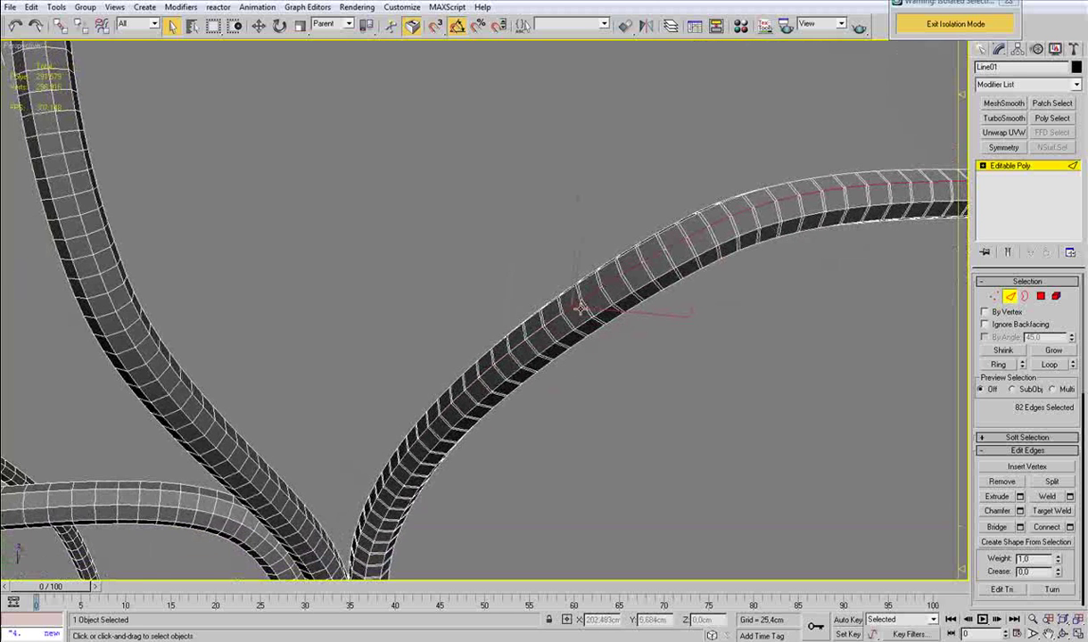
{"action": "left_click", "coordinate": [553, 322], "text": "ctrl"}
{"action": "left_click", "coordinate": [537, 335], "text": "ctrl"}
{"action": "left_click", "coordinate": [519, 349], "text": "ctrl"}
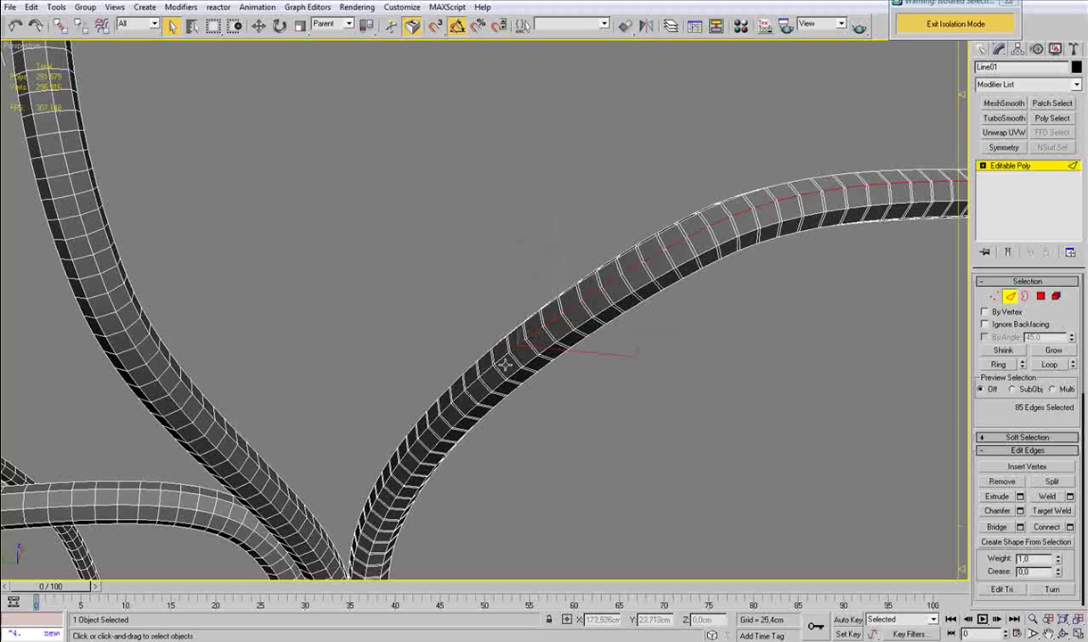
{"action": "middle_click_drag", "start_coordinate": [504, 363], "coordinate": [577, 355], "text": "alt"}
{"action": "left_click", "coordinate": [605, 286], "text": "ctrl"}
{"action": "left_click", "coordinate": [598, 296], "text": "ctrl"}
{"action": "middle_click_drag", "start_coordinate": [556, 306], "coordinate": [564, 323], "text": "alt"}
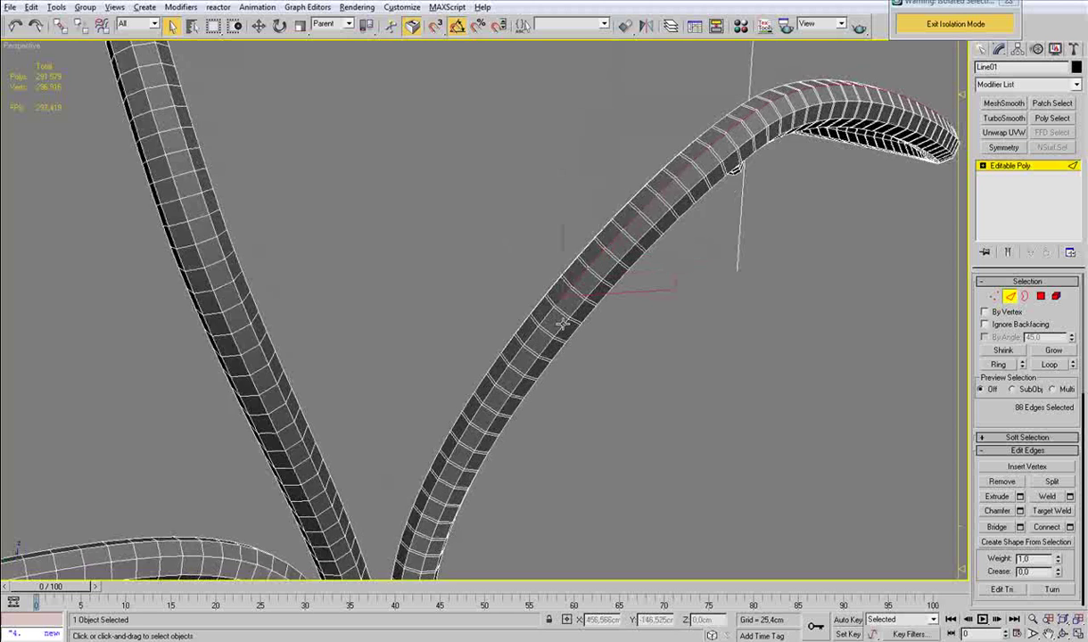
Step: Undo the last edge pick, enable Ignore Backfacing, and keep adding lengthwise edges down the descending side
{"action": "key", "text": "F3"}
{"action": "key", "text": "ctrl+z"}
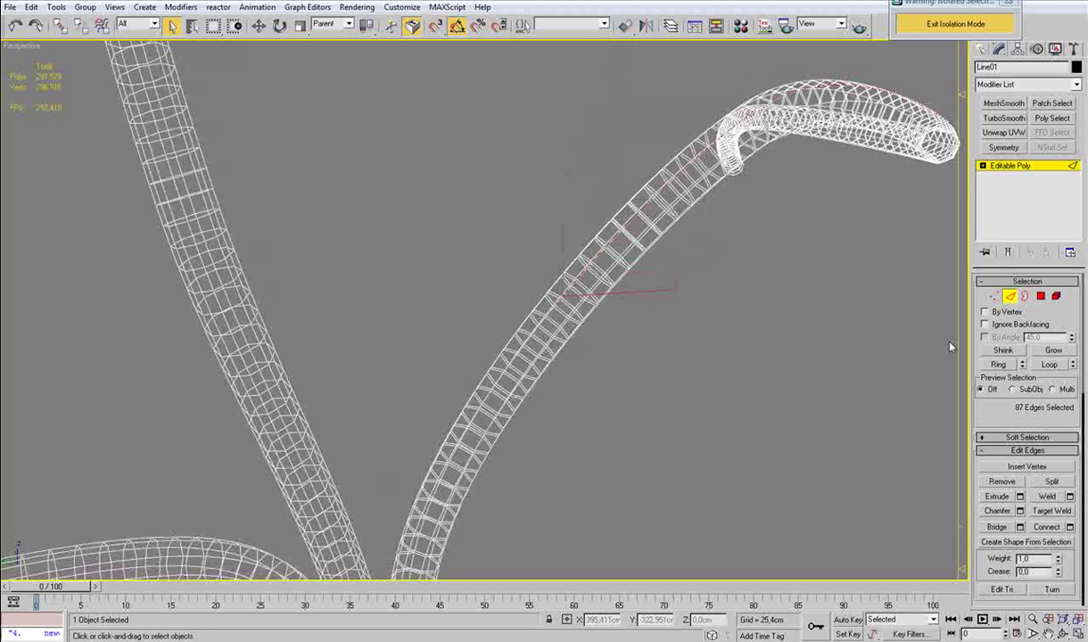
{"action": "left_click", "coordinate": [998, 326]}
{"action": "key", "text": "F3"}
{"action": "left_click", "coordinate": [544, 316], "text": "ctrl"}
{"action": "left_click", "coordinate": [526, 340], "text": "ctrl"}
{"action": "left_click", "coordinate": [512, 357], "text": "ctrl"}
{"action": "left_click", "coordinate": [496, 378], "text": "ctrl"}
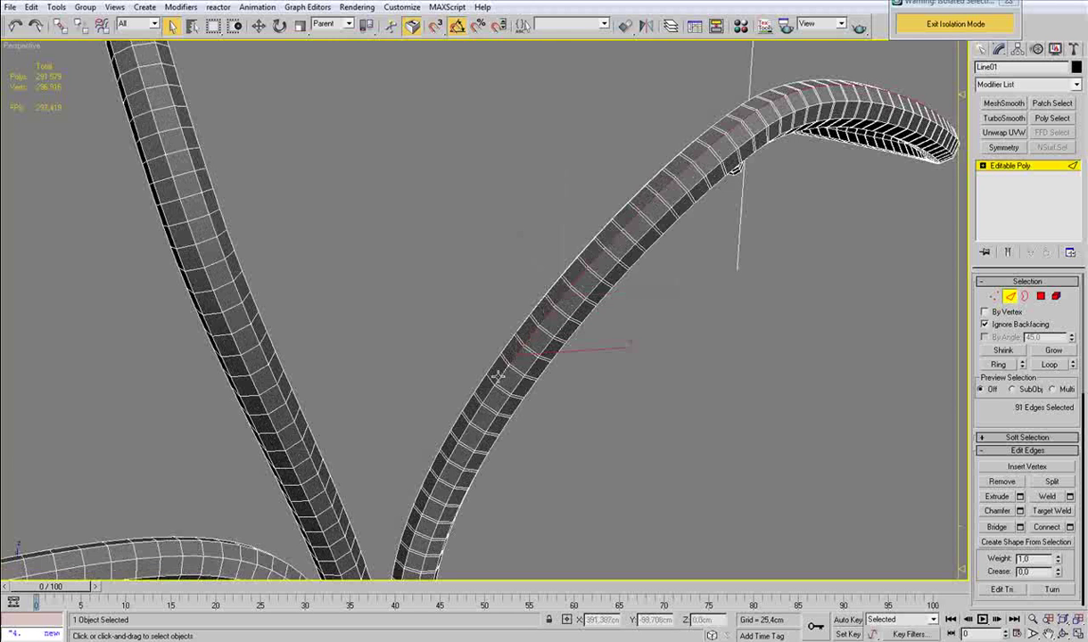
{"action": "left_click", "coordinate": [486, 401], "text": "ctrl"}
Step: Add the lengthwise edges of the wide segments down to where the cable meets the other two
{"action": "middle_click_drag", "start_coordinate": [486, 401], "coordinate": [557, 304]}
{"action": "left_click", "coordinate": [541, 300], "text": "ctrl"}
{"action": "left_click", "coordinate": [528, 319], "text": "ctrl"}
{"action": "left_click", "coordinate": [518, 339], "text": "ctrl"}
{"action": "left_click", "coordinate": [508, 359], "text": "ctrl"}
{"action": "left_click", "coordinate": [497, 376], "text": "ctrl"}
{"action": "left_click", "coordinate": [488, 394], "text": "ctrl"}
{"action": "middle_click_drag", "start_coordinate": [492, 415], "coordinate": [529, 279]}
{"action": "left_click", "coordinate": [524, 269], "text": "ctrl"}
{"action": "left_click", "coordinate": [513, 298], "text": "ctrl"}
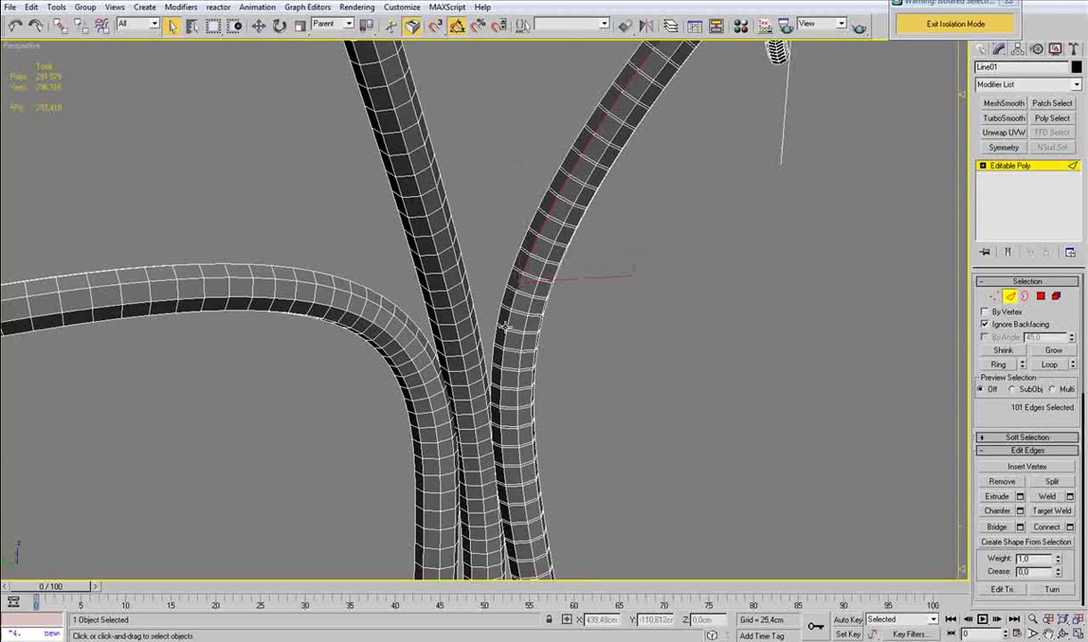
{"action": "key", "text": "F3"}
{"action": "left_click", "coordinate": [512, 305], "text": "ctrl"}
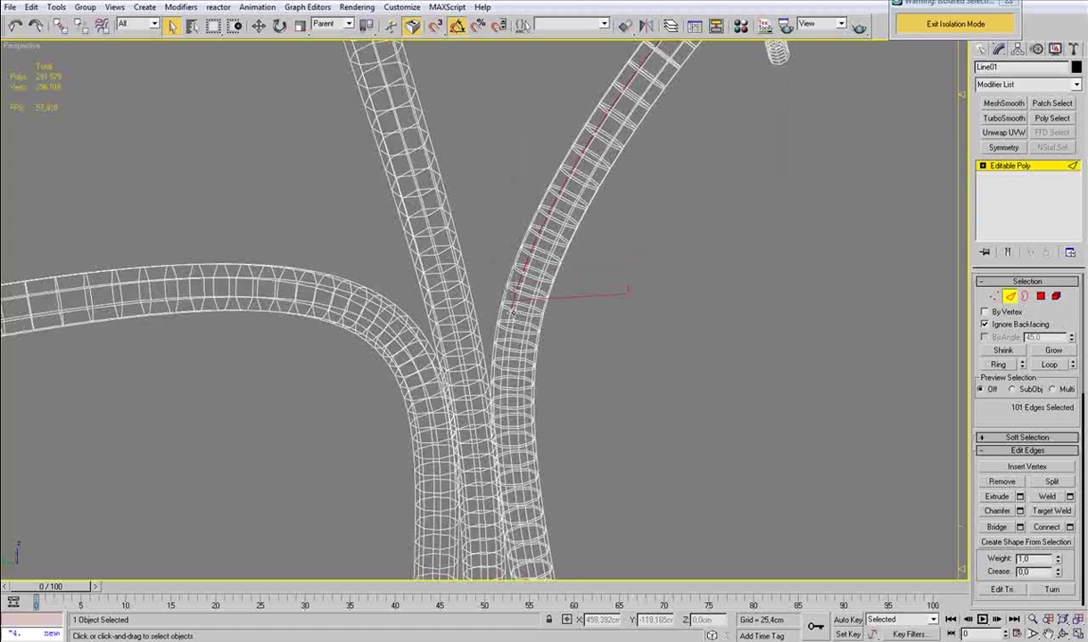
Step: Continue the lengthwise edge selection down the stretch where the outermost cable runs alongside the other two
{"action": "middle_click_drag", "start_coordinate": [515, 309], "coordinate": [500, 301]}
{"action": "scroll", "coordinate": [501, 304], "scroll_direction": "up", "scroll_amount": 1}
{"action": "key", "text": "F3"}
{"action": "left_click", "coordinate": [486, 304], "text": "ctrl"}
{"action": "left_click", "coordinate": [482, 334], "text": "ctrl"}
{"action": "left_click", "coordinate": [477, 366], "text": "ctrl"}
{"action": "left_click", "coordinate": [474, 395], "text": "ctrl"}
{"action": "middle_click_drag", "start_coordinate": [487, 415], "coordinate": [510, 301]}
{"action": "left_click", "coordinate": [500, 317], "text": "ctrl"}
{"action": "left_click", "coordinate": [499, 352], "text": "ctrl"}
{"action": "middle_click_drag", "start_coordinate": [497, 372], "coordinate": [501, 260]}
{"action": "left_click", "coordinate": [501, 262], "text": "ctrl"}
{"action": "left_click", "coordinate": [503, 295], "text": "ctrl"}
{"action": "left_click", "coordinate": [504, 325], "text": "ctrl"}
{"action": "left_click", "coordinate": [509, 355], "text": "ctrl"}
{"action": "left_click", "coordinate": [516, 386], "text": "ctrl"}
Step: Add the remaining lengthwise edges of the wide segments down to the outermost cable's lower open end
{"action": "middle_click_drag", "start_coordinate": [516, 386], "coordinate": [519, 272]}
{"action": "left_click", "coordinate": [517, 302], "text": "ctrl"}
{"action": "left_click", "coordinate": [525, 338], "text": "ctrl"}
{"action": "middle_click_drag", "start_coordinate": [527, 356], "coordinate": [536, 223]}
{"action": "left_click", "coordinate": [536, 238], "text": "ctrl"}
{"action": "left_click", "coordinate": [544, 265], "text": "ctrl"}
{"action": "left_click", "coordinate": [548, 294], "text": "ctrl"}
{"action": "left_click", "coordinate": [553, 319], "text": "ctrl"}
{"action": "left_click", "coordinate": [554, 346], "text": "ctrl"}
{"action": "left_click", "coordinate": [560, 379], "text": "ctrl"}
{"action": "left_click", "coordinate": [561, 403], "text": "ctrl"}
{"action": "left_click", "coordinate": [565, 428], "text": "ctrl"}
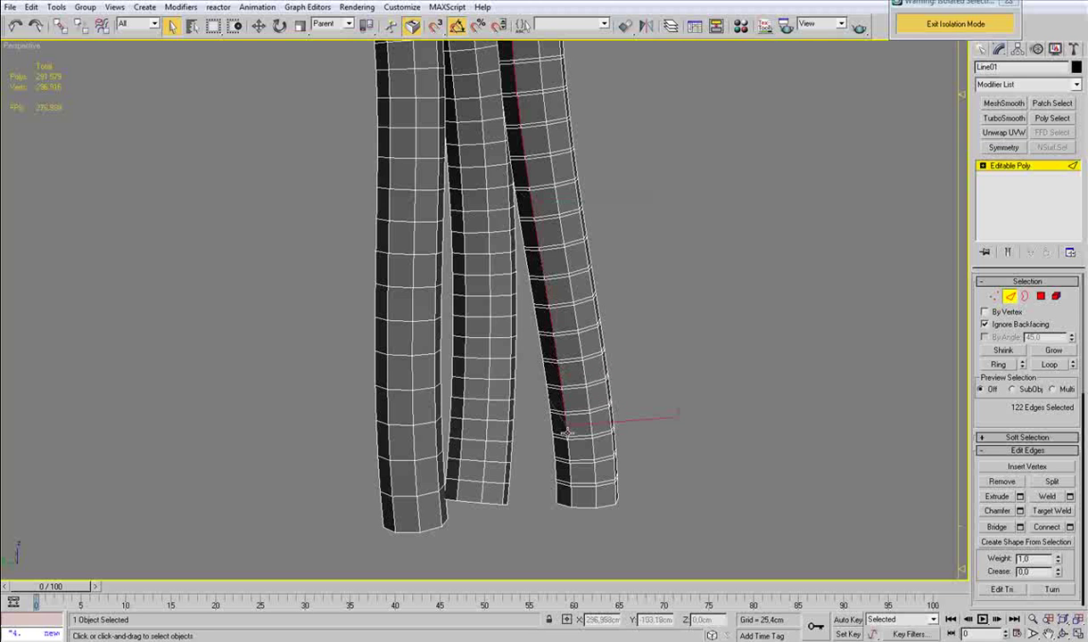
{"action": "left_click", "coordinate": [569, 454], "text": "ctrl"}
{"action": "left_click", "coordinate": [571, 476], "text": "ctrl"}
{"action": "left_click", "coordinate": [571, 498], "text": "ctrl"}
Step: Expand the picked edges to full rings around the cable and convert them to a selection of the wide polygon bands
{"action": "key", "text": "alt+r"}
{"action": "left_click", "coordinate": [1040, 296], "text": "ctrl"}
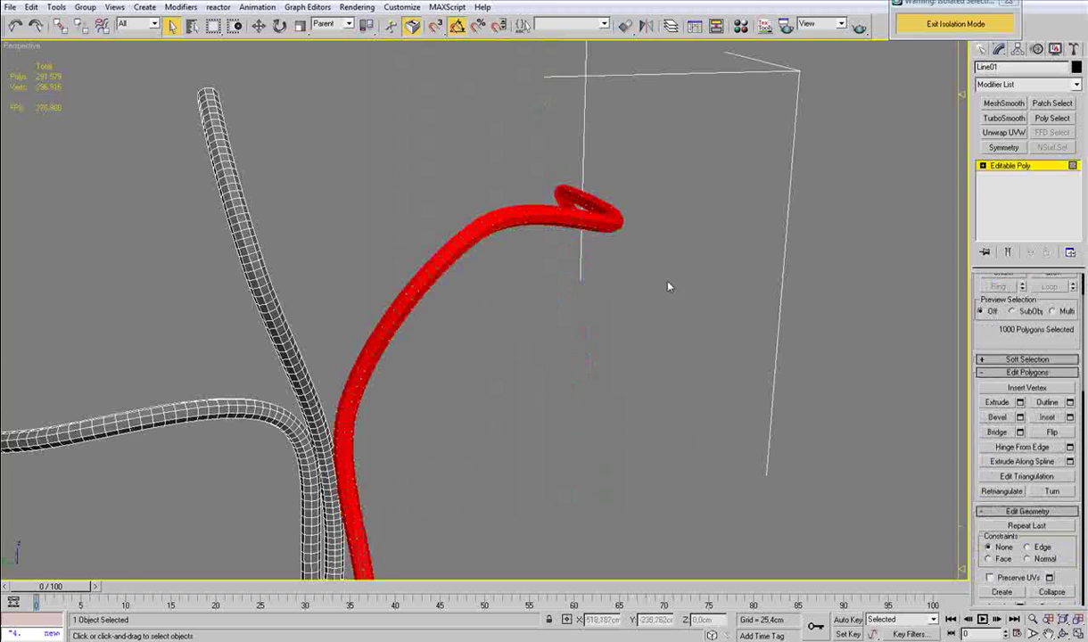
{"action": "middle_click_drag", "start_coordinate": [669, 287], "coordinate": [565, 275], "text": "alt"}
{"action": "scroll", "coordinate": [565, 275], "scroll_direction": "up", "scroll_amount": 5}
{"action": "middle_click_drag", "start_coordinate": [635, 231], "coordinate": [517, 342]}
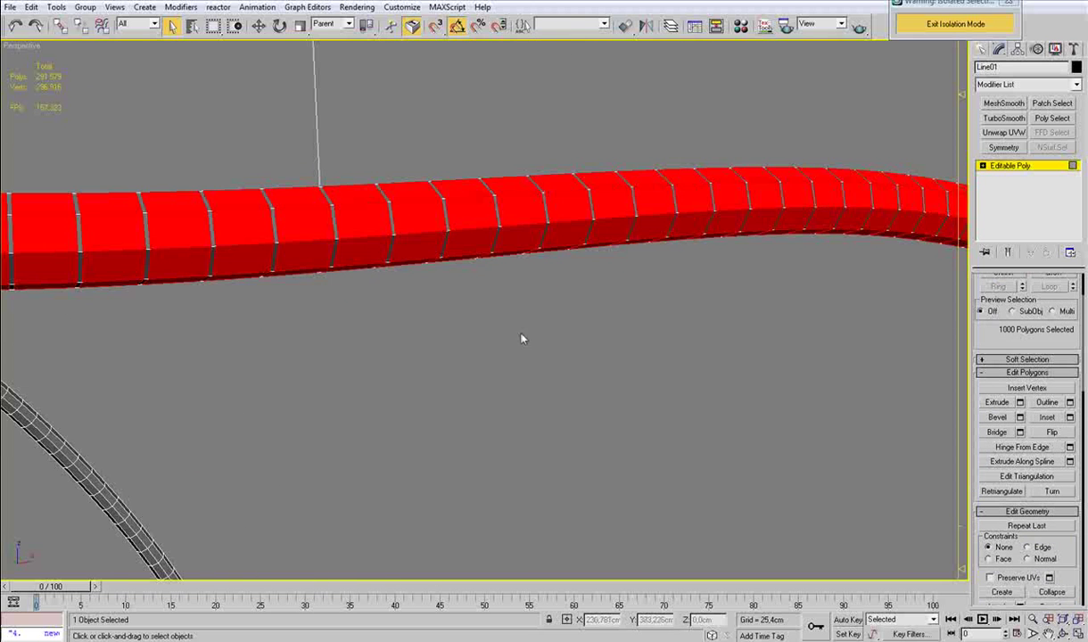
Step: Extrude the selected wide polygon bands by local normal with a height of 0,051 cm
{"action": "left_click", "coordinate": [1020, 402]}
{"action": "left_click", "coordinate": [610, 309]}
{"action": "right_click", "coordinate": [702, 300]}
{"action": "left_click_drag", "start_coordinate": [702, 300], "coordinate": [701, 301]}
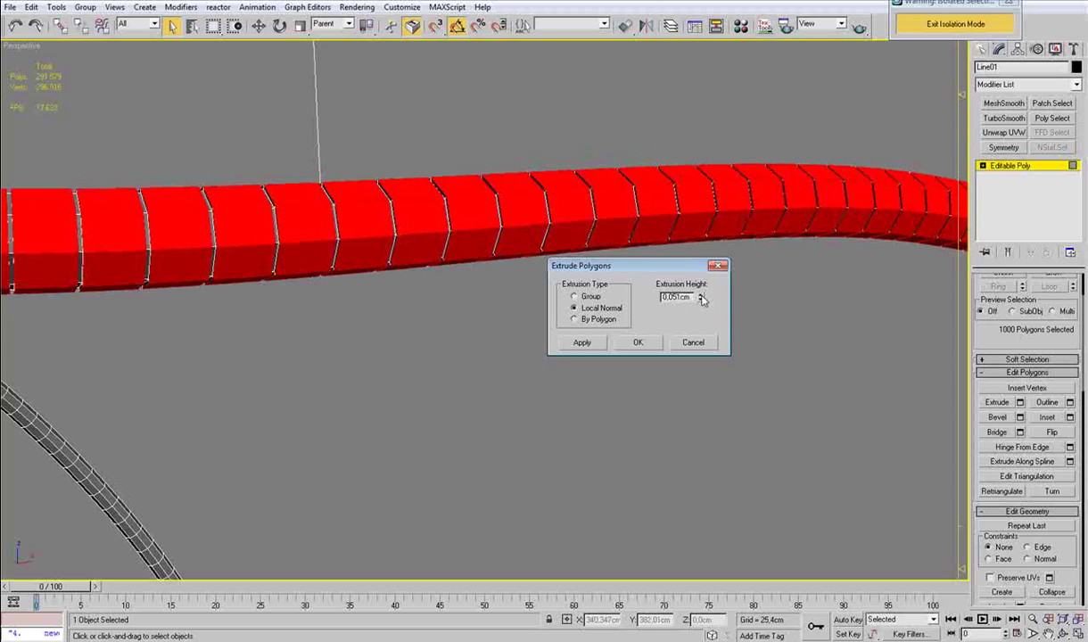
{"action": "left_click", "coordinate": [644, 351]}
Step: Leave polygon editing, deselect the cables and hide the edge display to examine the raised rings up close
{"action": "scroll", "coordinate": [612, 355], "scroll_direction": "down", "scroll_amount": 6}
{"action": "middle_click_drag", "start_coordinate": [612, 355], "coordinate": [608, 330], "text": "alt"}
{"action": "left_click", "coordinate": [1027, 168]}
{"action": "left_click", "coordinate": [741, 309]}
{"action": "key", "text": "F4"}
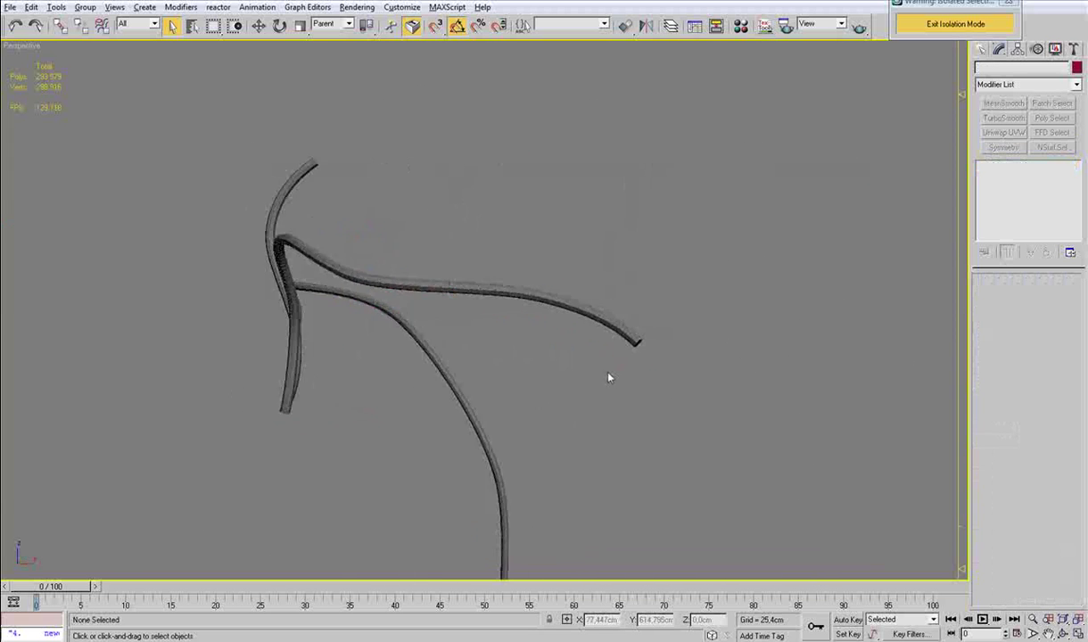
{"action": "middle_click_drag", "start_coordinate": [590, 372], "coordinate": [621, 382], "text": "alt"}
{"action": "scroll", "coordinate": [622, 382], "scroll_direction": "up", "scroll_amount": 5}
{"action": "middle_click_drag", "start_coordinate": [461, 355], "coordinate": [481, 367], "text": "alt"}
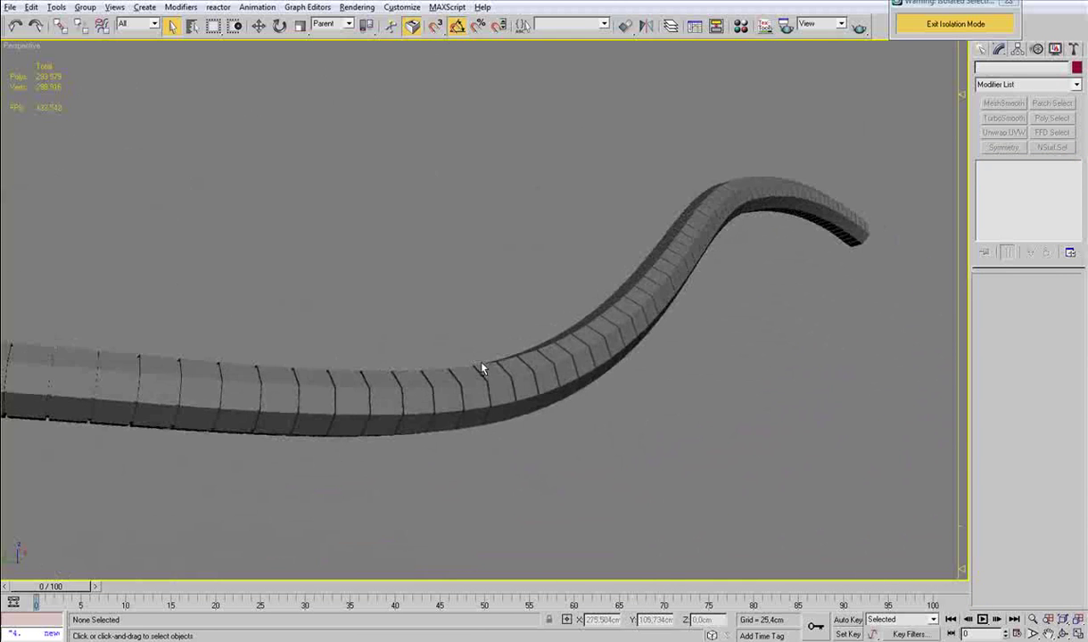
Step: Connect the raised bands' lengthwise edges on the ringed cable with 2 segments, pinch 91 and slide 0
{"action": "left_click", "coordinate": [480, 367]}
{"action": "key", "text": "F4"}
{"action": "left_click", "coordinate": [1010, 296]}
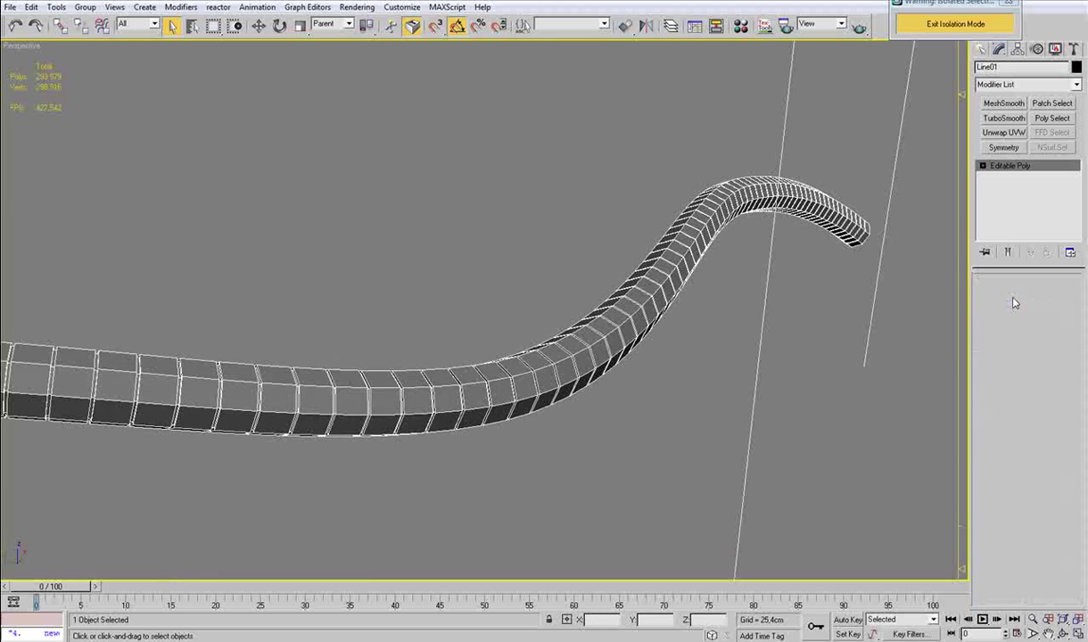
{"action": "scroll", "coordinate": [559, 361], "scroll_direction": "up", "scroll_amount": 4}
{"action": "middle_click_drag", "start_coordinate": [559, 360], "coordinate": [580, 338]}
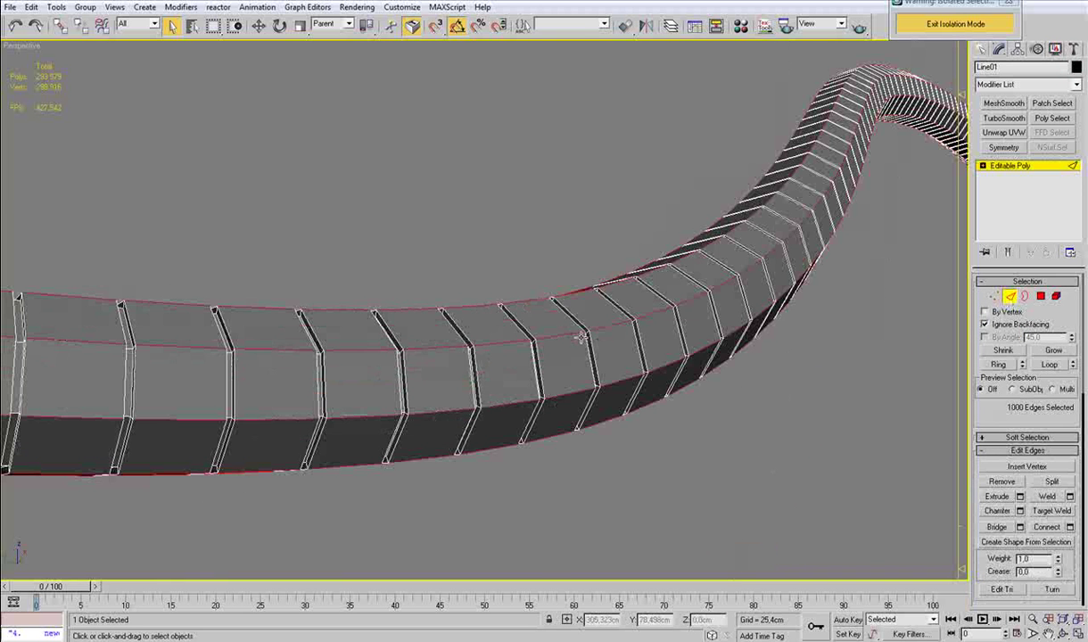
{"action": "left_click", "coordinate": [1070, 528]}
{"action": "left_click", "coordinate": [630, 294]}
{"action": "left_click_drag", "start_coordinate": [713, 322], "coordinate": [704, 175]}
{"action": "right_click", "coordinate": [715, 322]}
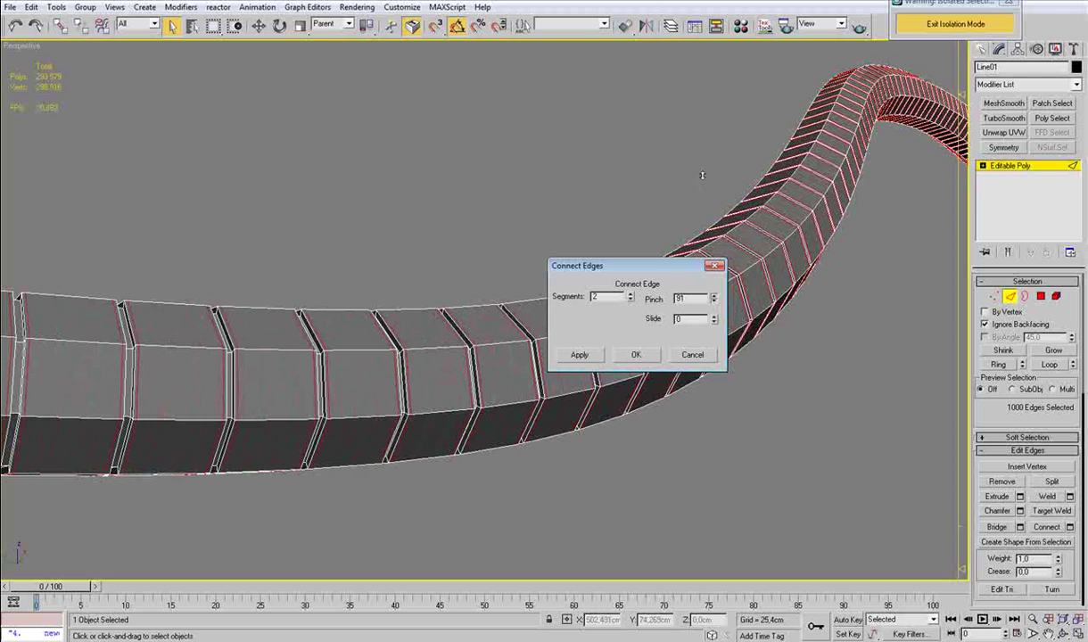
{"action": "left_click", "coordinate": [637, 355]}
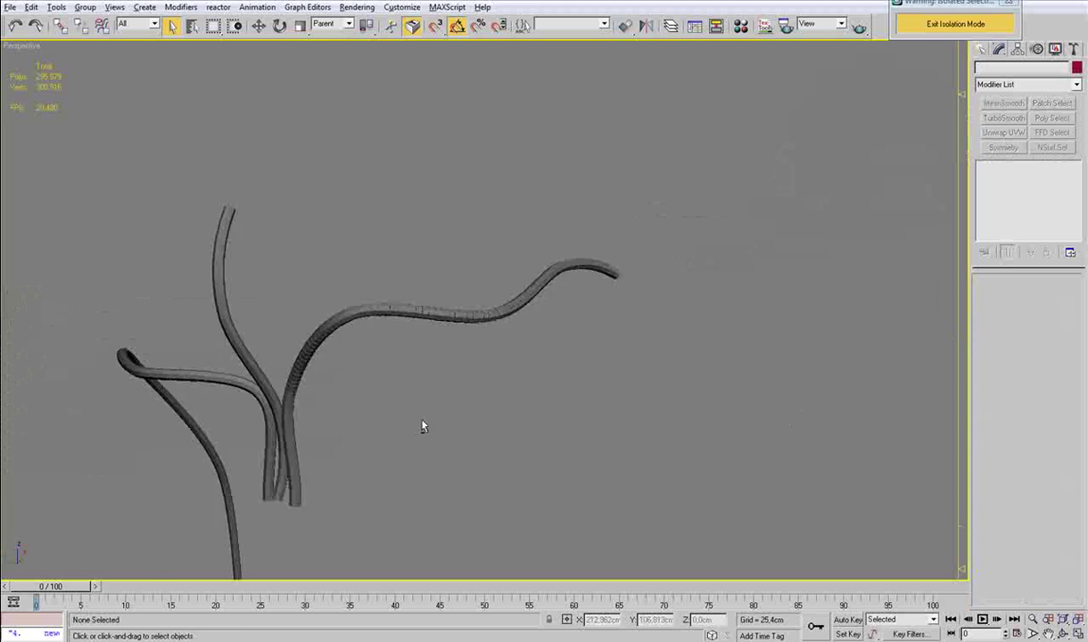
Step: Consult the machine's reference photo and highlight the middle cable as a whole element with its edges displayed
{"action": "middle_click_drag", "start_coordinate": [424, 426], "coordinate": [490, 274], "text": "alt"}
{"action": "scroll", "coordinate": [499, 269], "scroll_direction": "up", "scroll_amount": 3}
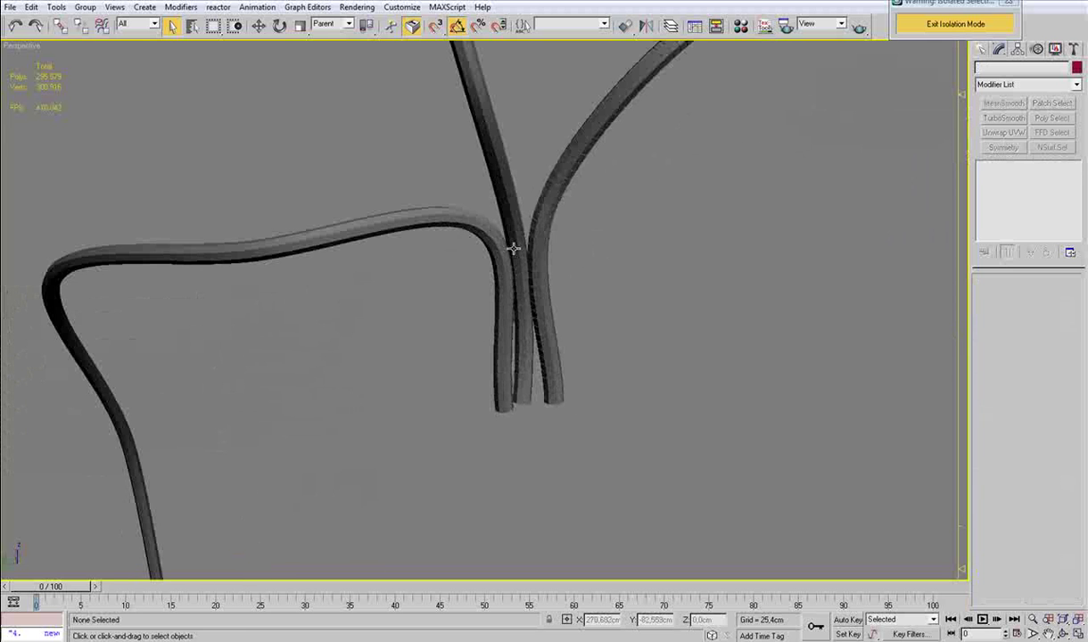
{"action": "left_click", "coordinate": [510, 220]}
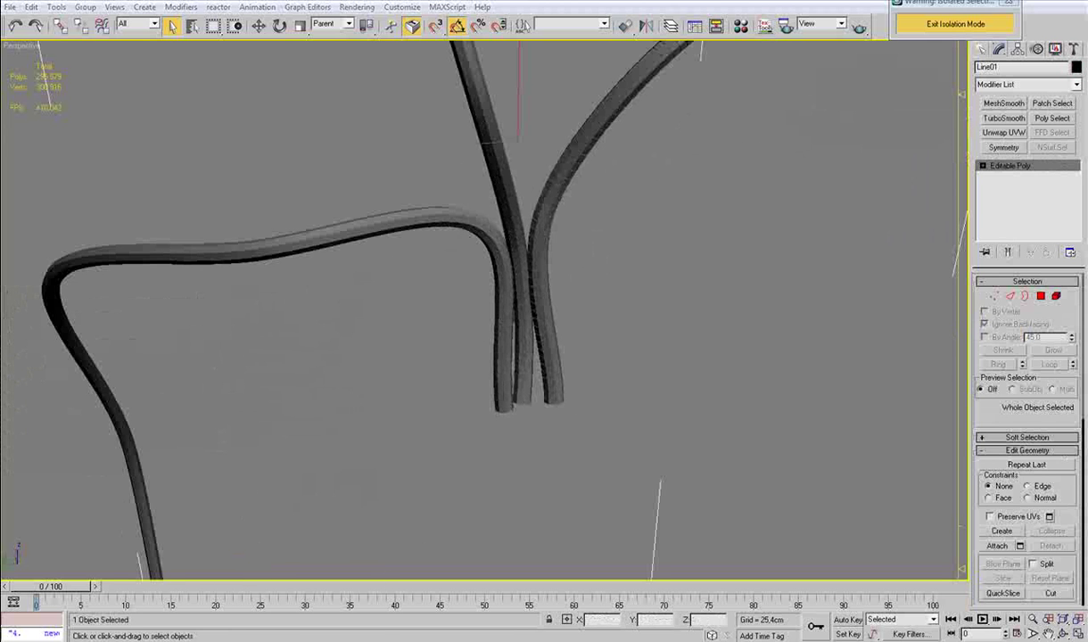
{"action": "left_click", "coordinate": [383, 641]}
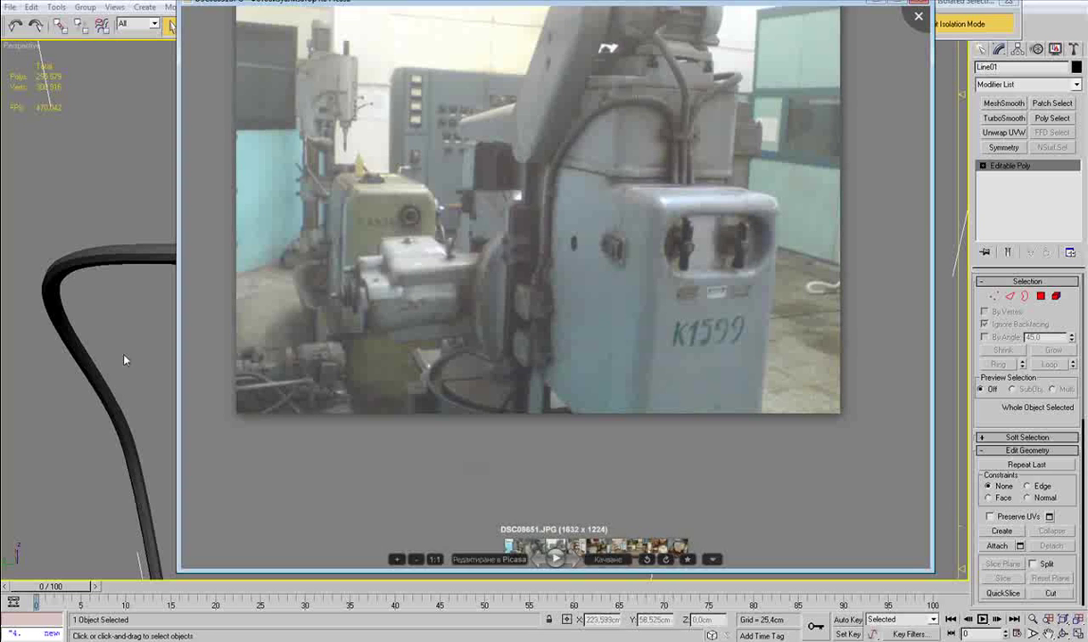
{"action": "left_click", "coordinate": [126, 354]}
{"action": "middle_click_drag", "start_coordinate": [530, 298], "coordinate": [505, 213], "text": "alt"}
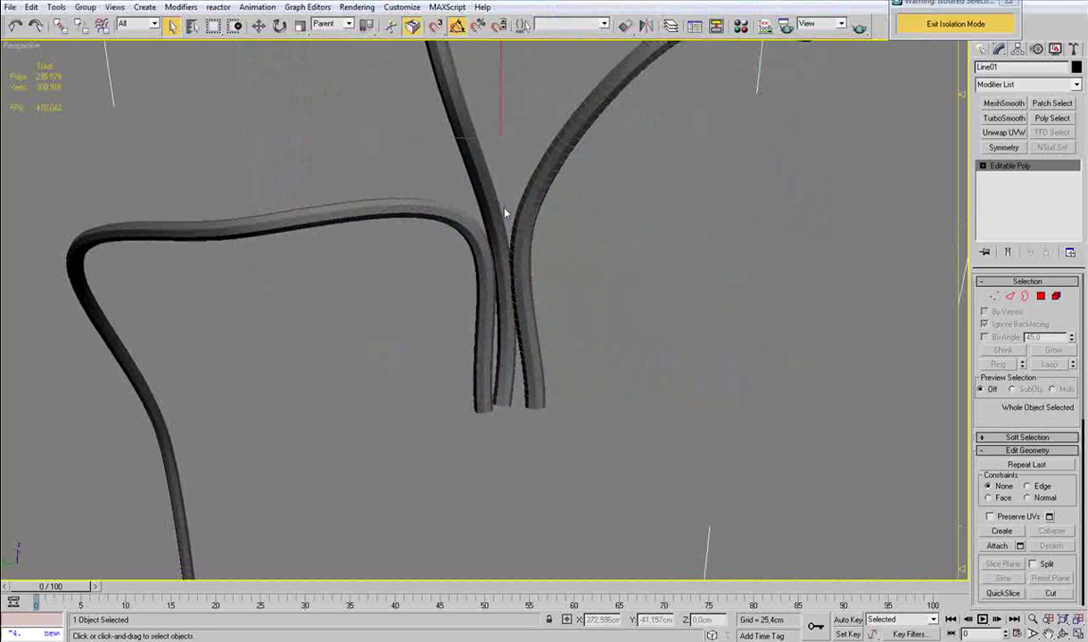
{"action": "left_click", "coordinate": [1056, 296]}
{"action": "left_click", "coordinate": [465, 141]}
{"action": "key", "text": "F4"}
{"action": "middle_click_drag", "start_coordinate": [605, 287], "coordinate": [608, 308], "text": "alt"}
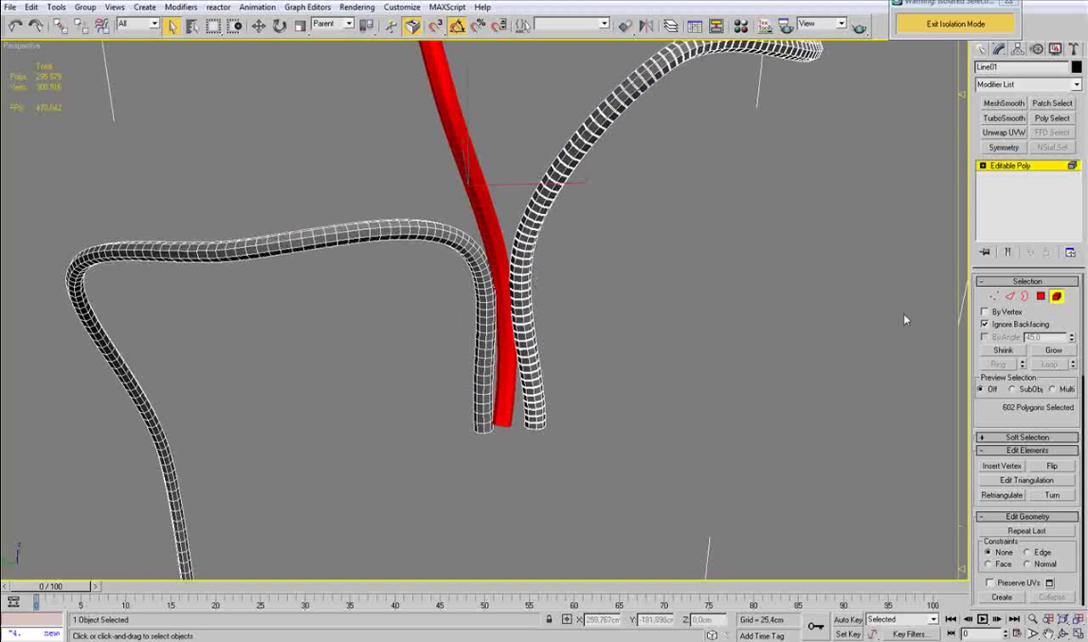
Step: Select the ring of crosswise edges along the middle cable, leaving out the edges at its open ends
{"action": "left_click", "coordinate": [1011, 296]}
{"action": "left_click", "coordinate": [1057, 299]}
{"action": "left_click", "coordinate": [1011, 296]}
{"action": "scroll", "coordinate": [571, 384], "scroll_direction": "up", "scroll_amount": 3}
{"action": "middle_click_drag", "start_coordinate": [561, 397], "coordinate": [612, 289]}
{"action": "scroll", "coordinate": [615, 357], "scroll_direction": "up", "scroll_amount": 5}
{"action": "middle_click_drag", "start_coordinate": [678, 401], "coordinate": [547, 215]}
{"action": "left_click", "coordinate": [624, 372]}
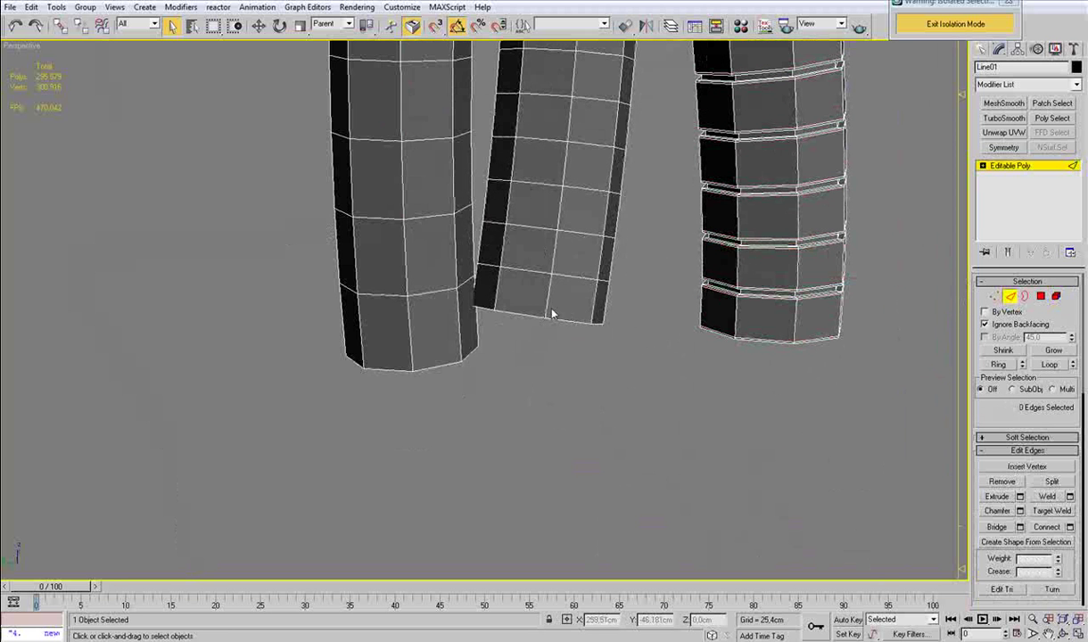
{"action": "left_click", "coordinate": [546, 305]}
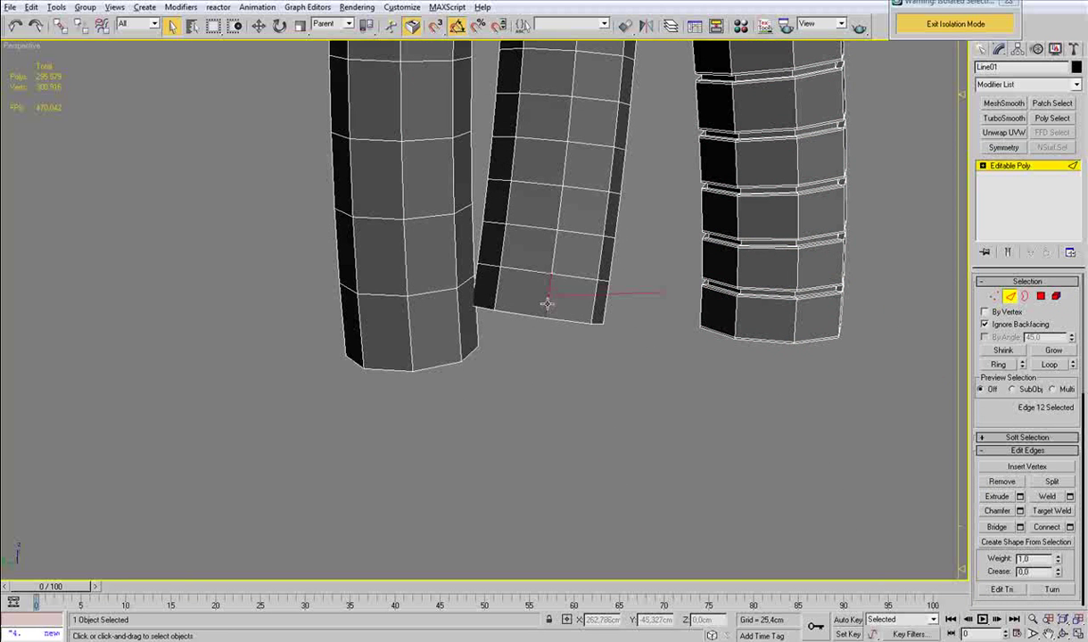
{"action": "left_click", "coordinate": [568, 277]}
{"action": "key", "text": "alt+r"}
{"action": "left_click", "coordinate": [575, 321], "text": "alt"}
{"action": "scroll", "coordinate": [552, 350], "scroll_direction": "down", "scroll_amount": 6}
{"action": "key", "text": "z"}
{"action": "middle_click_drag", "start_coordinate": [576, 297], "coordinate": [683, 371], "text": "alt"}
{"action": "scroll", "coordinate": [483, 297], "scroll_direction": "up", "scroll_amount": 4}
{"action": "scroll", "coordinate": [482, 295], "scroll_direction": "up", "scroll_amount": 2}
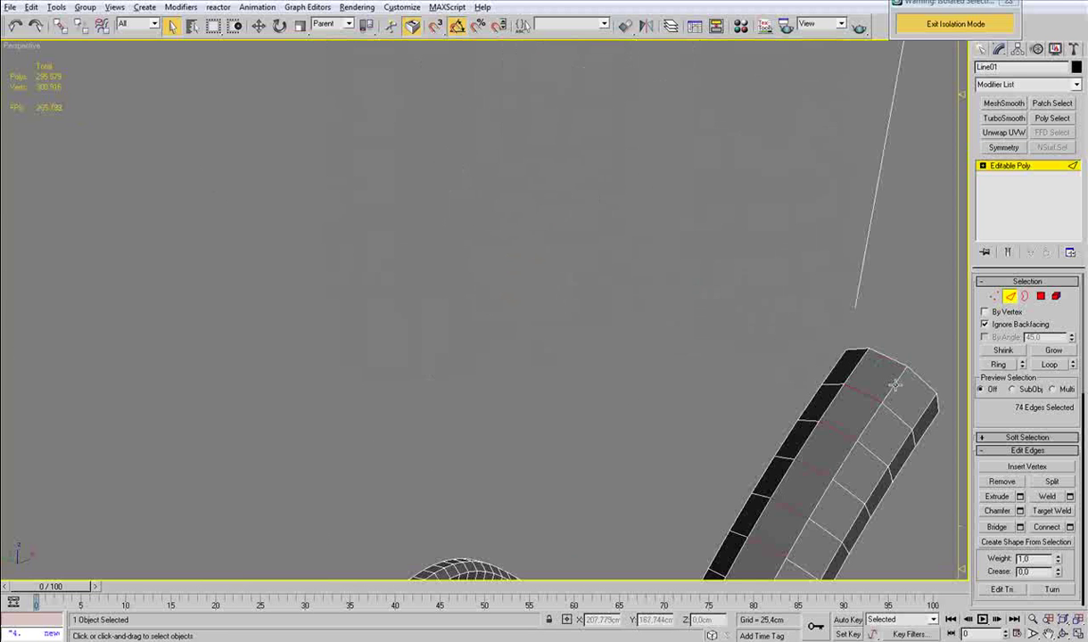
Step: Expand the crosswise edges to full loops around the middle cable and chamfer them with 1 segment
{"action": "key", "text": "alt+l"}
{"action": "left_click", "coordinate": [1021, 512]}
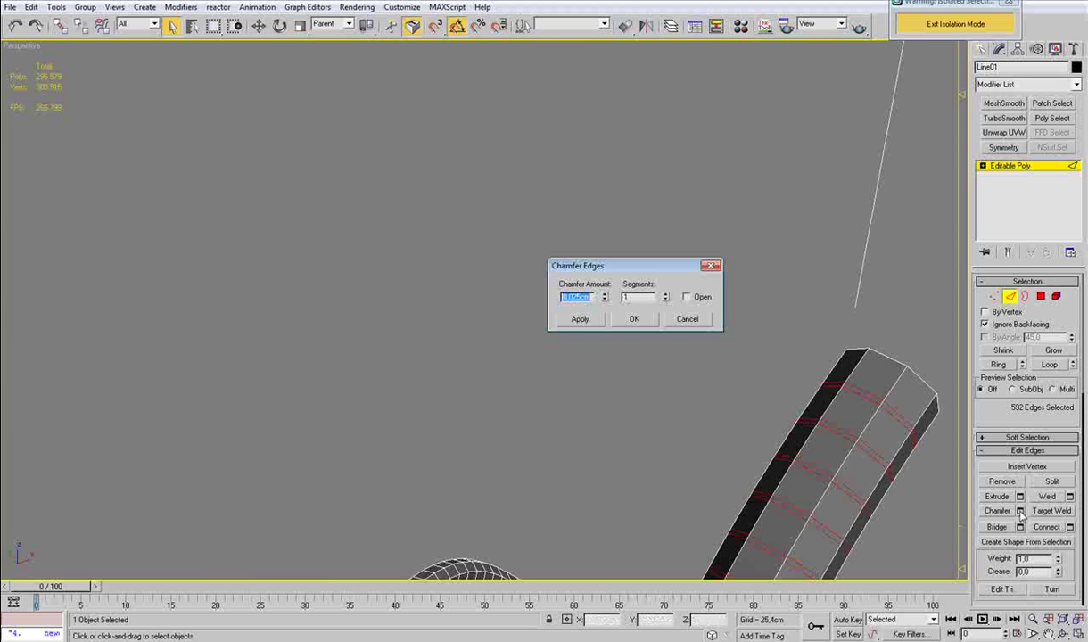
{"action": "left_click", "coordinate": [629, 318]}
{"action": "left_click", "coordinate": [1055, 297]}
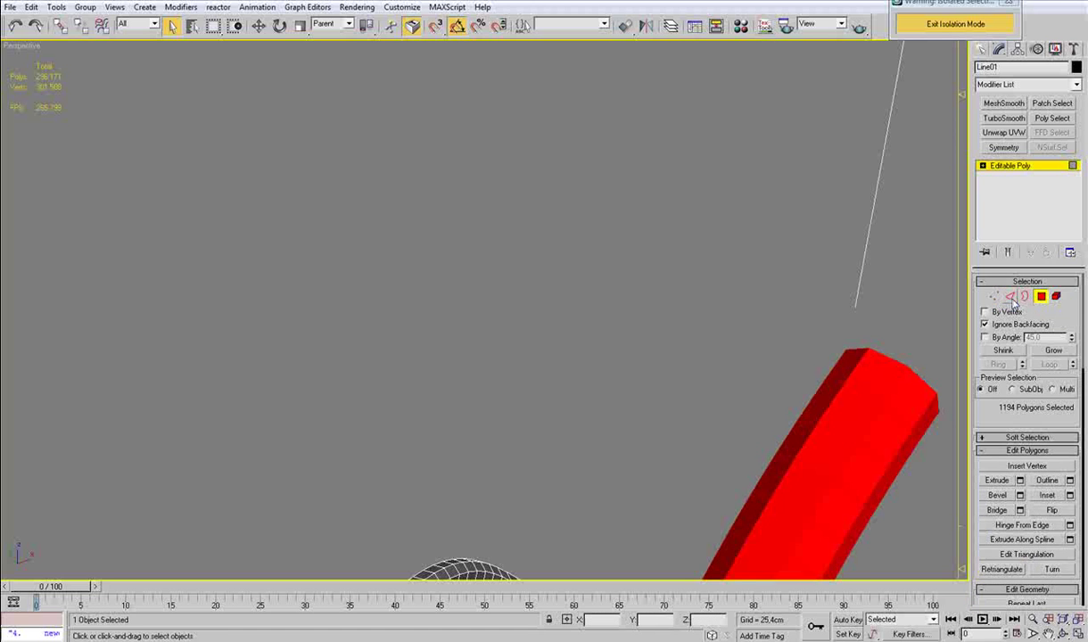
{"action": "left_click", "coordinate": [1010, 298]}
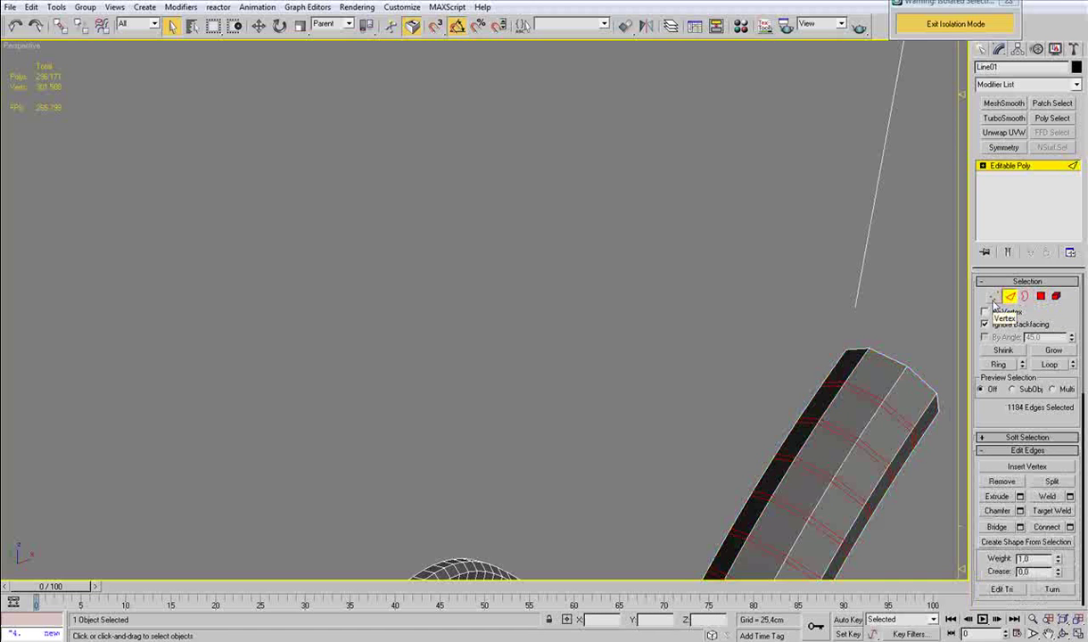
{"action": "left_click", "coordinate": [995, 297]}
{"action": "left_click", "coordinate": [1040, 296]}
{"action": "left_click", "coordinate": [909, 321]}
Step: Select the lengthwise edges of the middle cable's wide segments, starting at its upper end and skipping the narrow chamfer bands
{"action": "key", "text": "2"}
{"action": "left_click", "coordinate": [858, 361]}
{"action": "left_click", "coordinate": [832, 401], "text": "ctrl"}
{"action": "left_click", "coordinate": [804, 446], "text": "ctrl"}
{"action": "middle_click_drag", "start_coordinate": [777, 516], "coordinate": [814, 366]}
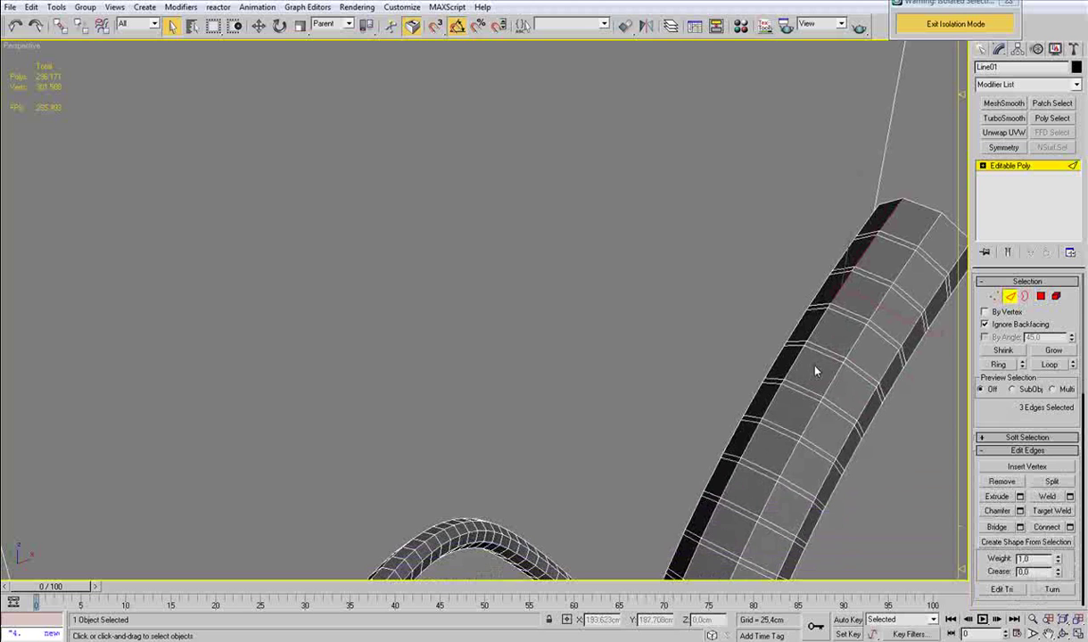
{"action": "left_click", "coordinate": [818, 326], "text": "ctrl"}
{"action": "left_click", "coordinate": [796, 367], "text": "ctrl"}
{"action": "left_click", "coordinate": [770, 401], "text": "ctrl"}
{"action": "middle_click_drag", "start_coordinate": [785, 447], "coordinate": [789, 352]}
{"action": "left_click", "coordinate": [752, 349], "text": "ctrl"}
{"action": "left_click", "coordinate": [736, 385], "text": "ctrl"}
{"action": "left_click", "coordinate": [712, 423], "text": "ctrl"}
{"action": "left_click", "coordinate": [696, 461], "text": "ctrl"}
Step: Add the lengthwise edges of the wide segments along the middle cable's steep upper stretch
{"action": "middle_click_drag", "start_coordinate": [695, 460], "coordinate": [753, 301], "text": "alt"}
{"action": "left_click", "coordinate": [818, 268], "text": "ctrl"}
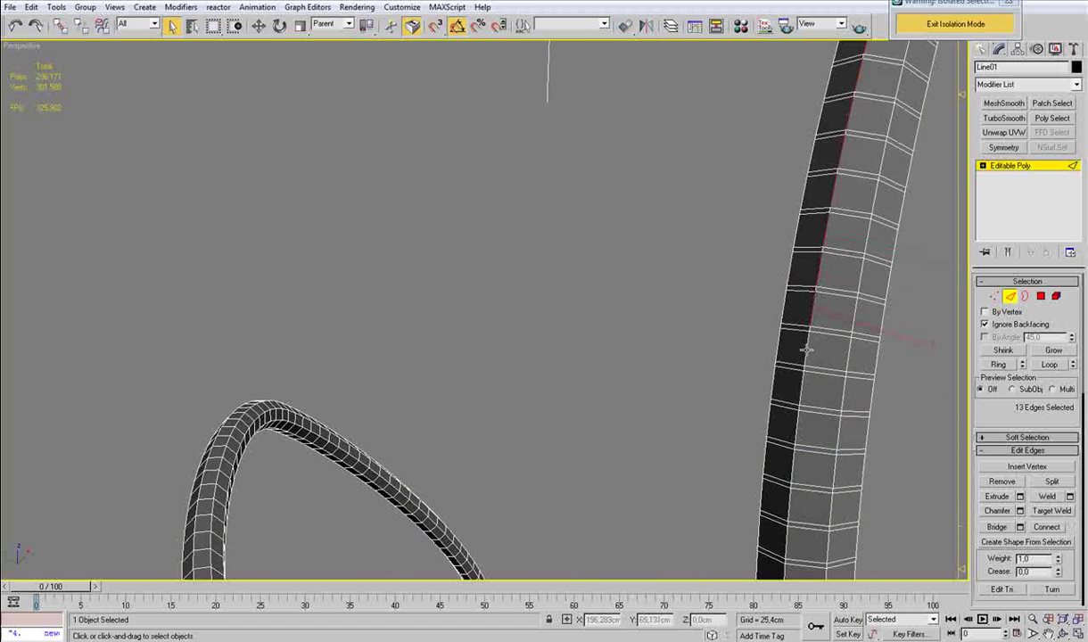
{"action": "middle_click_drag", "start_coordinate": [805, 412], "coordinate": [794, 411], "text": "alt"}
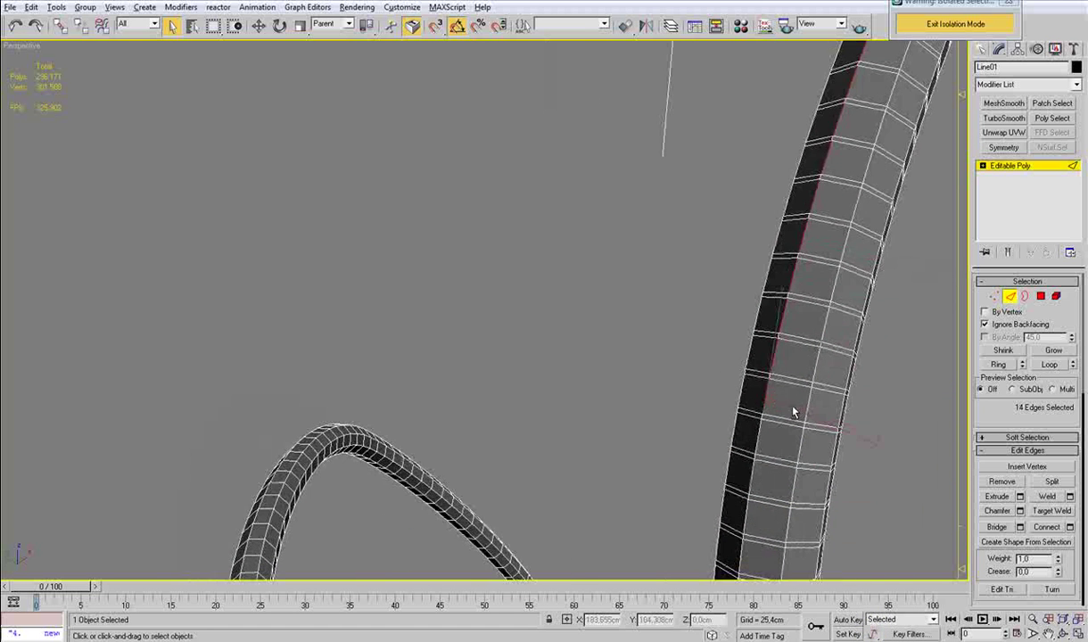
{"action": "middle_click_drag", "start_coordinate": [795, 454], "coordinate": [787, 370]}
{"action": "left_click", "coordinate": [739, 321], "text": "ctrl"}
{"action": "left_click", "coordinate": [735, 363], "text": "ctrl"}
{"action": "left_click", "coordinate": [727, 405], "text": "ctrl"}
{"action": "left_click", "coordinate": [722, 445], "text": "ctrl"}
{"action": "left_click", "coordinate": [720, 486], "text": "ctrl"}
{"action": "middle_click_drag", "start_coordinate": [719, 487], "coordinate": [723, 331]}
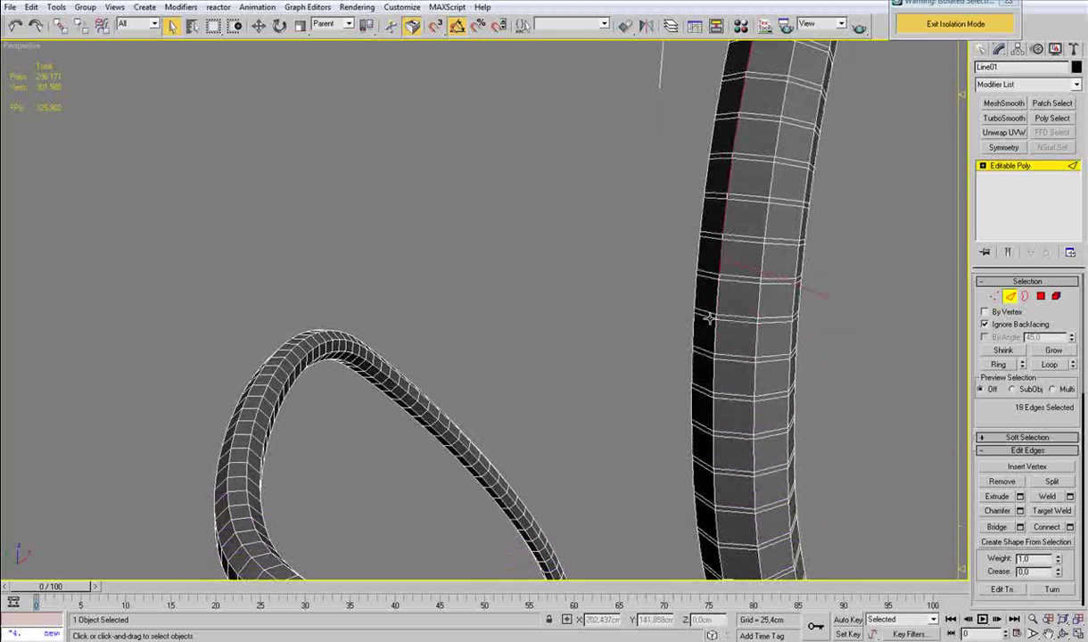
{"action": "left_click", "coordinate": [719, 304], "text": "ctrl"}
{"action": "left_click", "coordinate": [716, 330], "text": "ctrl"}
{"action": "left_click", "coordinate": [712, 371], "text": "ctrl"}
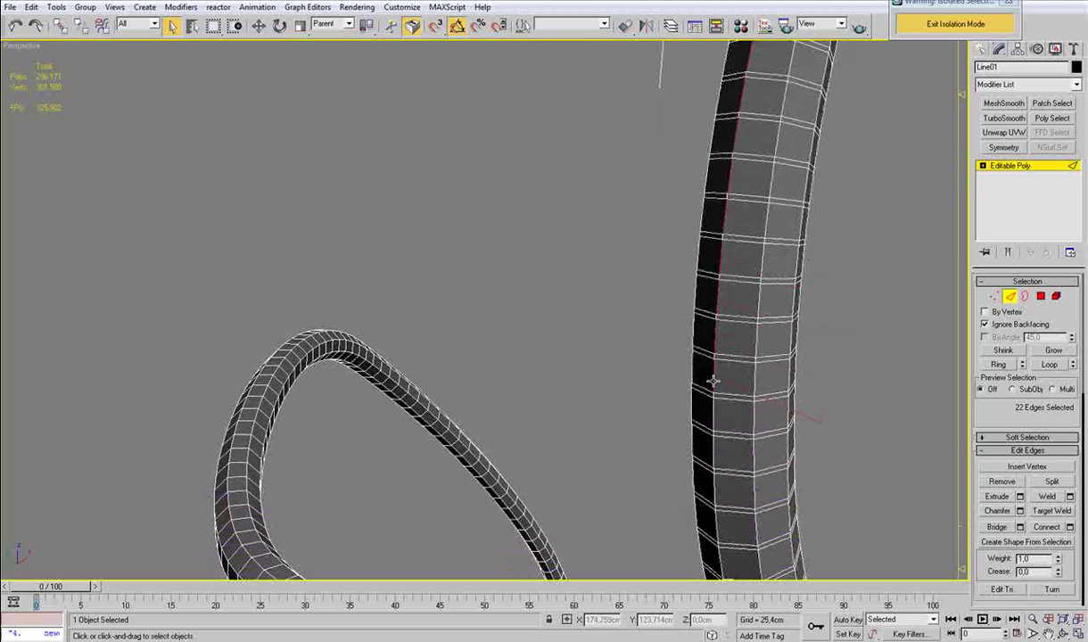
{"action": "left_click", "coordinate": [712, 416], "text": "ctrl"}
Step: Continue the lengthwise edge selection through the middle cable's bend below the steep stretch
{"action": "middle_click_drag", "start_coordinate": [714, 423], "coordinate": [726, 397], "text": "alt"}
{"action": "left_click", "coordinate": [735, 288], "text": "ctrl"}
{"action": "left_click", "coordinate": [742, 320], "text": "ctrl"}
{"action": "left_click", "coordinate": [752, 365], "text": "ctrl"}
{"action": "left_click", "coordinate": [760, 413], "text": "ctrl"}
{"action": "middle_click_drag", "start_coordinate": [772, 456], "coordinate": [699, 258]}
{"action": "left_click", "coordinate": [684, 255], "text": "ctrl"}
{"action": "left_click", "coordinate": [704, 310], "text": "ctrl"}
{"action": "left_click", "coordinate": [713, 341], "text": "ctrl"}
{"action": "left_click", "coordinate": [725, 390], "text": "ctrl"}
Step: Add the lengthwise edges of the wide segments along the slanted stretch above the junction with the other cables
{"action": "middle_click_drag", "start_coordinate": [743, 439], "coordinate": [694, 280]}
{"action": "left_click", "coordinate": [697, 283], "text": "ctrl"}
{"action": "left_click", "coordinate": [716, 337], "text": "ctrl"}
{"action": "left_click", "coordinate": [734, 383], "text": "ctrl"}
{"action": "middle_click_drag", "start_coordinate": [742, 397], "coordinate": [693, 290]}
{"action": "scroll", "coordinate": [710, 328], "scroll_direction": "down", "scroll_amount": 3}
{"action": "left_click", "coordinate": [687, 281], "text": "ctrl"}
{"action": "left_click", "coordinate": [691, 304], "text": "ctrl"}
{"action": "left_click", "coordinate": [701, 334], "text": "ctrl"}
{"action": "left_click", "coordinate": [709, 362], "text": "ctrl"}
{"action": "left_click", "coordinate": [718, 390], "text": "ctrl"}
{"action": "left_click", "coordinate": [726, 418], "text": "ctrl"}
{"action": "left_click", "coordinate": [734, 446], "text": "ctrl"}
{"action": "left_click", "coordinate": [744, 470], "text": "ctrl"}
{"action": "scroll", "coordinate": [721, 284], "scroll_direction": "up", "scroll_amount": 4}
Step: Continue the lengthwise edge selection down to where the middle cable runs in between the other two
{"action": "middle_click_drag", "start_coordinate": [790, 495], "coordinate": [639, 168]}
{"action": "scroll", "coordinate": [606, 250], "scroll_direction": "down", "scroll_amount": 2}
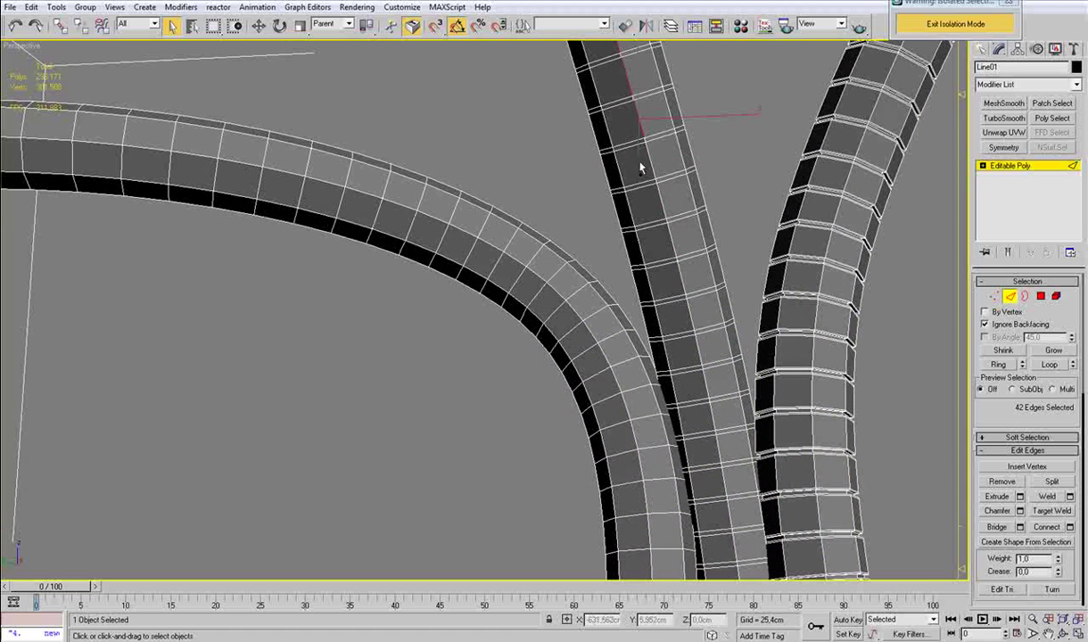
{"action": "left_click", "coordinate": [645, 155], "text": "ctrl"}
{"action": "left_click", "coordinate": [661, 209], "text": "ctrl"}
{"action": "left_click", "coordinate": [675, 253], "text": "ctrl"}
{"action": "left_click", "coordinate": [683, 288], "text": "ctrl"}
{"action": "left_click", "coordinate": [692, 325], "text": "ctrl"}
{"action": "left_click", "coordinate": [699, 349], "text": "ctrl"}
{"action": "left_click", "coordinate": [706, 373], "text": "ctrl"}
{"action": "left_click", "coordinate": [706, 401], "text": "ctrl"}
{"action": "left_click", "coordinate": [717, 444], "text": "ctrl"}
{"action": "left_click", "coordinate": [721, 471], "text": "ctrl"}
{"action": "left_click", "coordinate": [730, 494], "text": "ctrl"}
{"action": "middle_click_drag", "start_coordinate": [733, 496], "coordinate": [692, 225]}
{"action": "left_click", "coordinate": [683, 239], "text": "ctrl"}
{"action": "left_click", "coordinate": [693, 320], "text": "ctrl"}
Step: Add the remaining lengthwise edges of the wide segments down to the middle cable's lower open end
{"action": "middle_click_drag", "start_coordinate": [693, 321], "coordinate": [686, 221], "text": "alt"}
{"action": "left_click", "coordinate": [683, 187], "text": "ctrl"}
{"action": "left_click", "coordinate": [682, 209], "text": "ctrl"}
{"action": "left_click", "coordinate": [682, 238], "text": "ctrl"}
{"action": "left_click", "coordinate": [682, 267], "text": "ctrl"}
{"action": "left_click", "coordinate": [680, 296], "text": "ctrl"}
{"action": "left_click", "coordinate": [679, 319], "text": "ctrl"}
{"action": "left_click", "coordinate": [678, 346], "text": "ctrl"}
{"action": "left_click", "coordinate": [678, 368], "text": "ctrl"}
{"action": "middle_click_drag", "start_coordinate": [679, 377], "coordinate": [652, 219]}
{"action": "left_click", "coordinate": [651, 234], "text": "ctrl"}
{"action": "left_click", "coordinate": [651, 258], "text": "ctrl"}
{"action": "left_click", "coordinate": [648, 285], "text": "ctrl"}
{"action": "left_click", "coordinate": [647, 311], "text": "ctrl"}
{"action": "left_click", "coordinate": [643, 336], "text": "ctrl"}
{"action": "left_click", "coordinate": [641, 362], "text": "ctrl"}
{"action": "left_click", "coordinate": [637, 381], "text": "ctrl"}
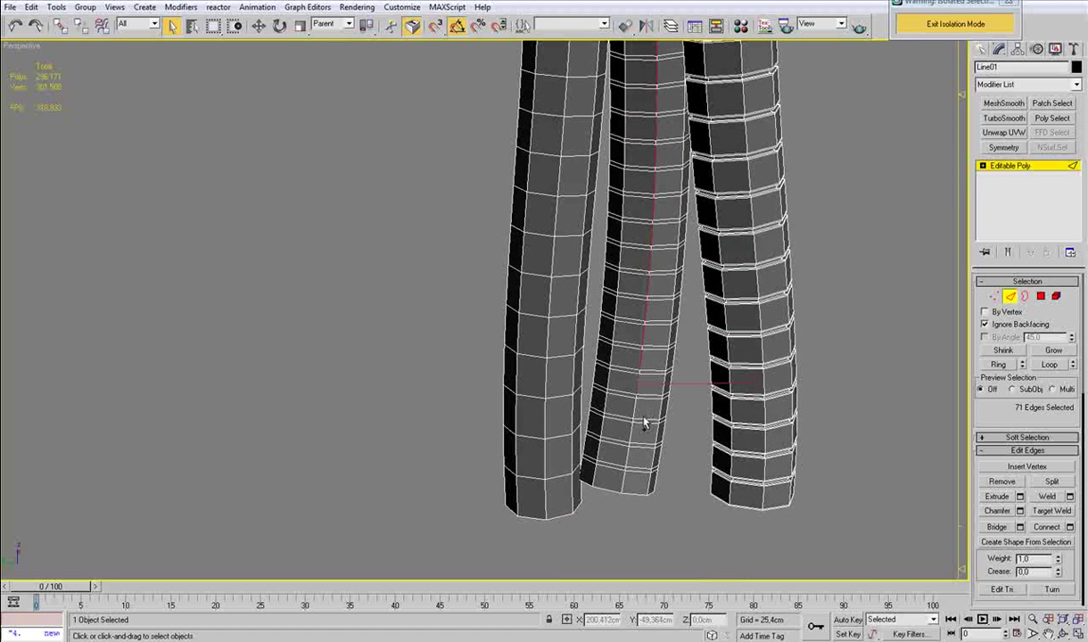
{"action": "left_click", "coordinate": [636, 407], "text": "ctrl"}
{"action": "left_click", "coordinate": [633, 429], "text": "ctrl"}
{"action": "left_click", "coordinate": [631, 452], "text": "ctrl"}
{"action": "left_click", "coordinate": [627, 473], "text": "ctrl"}
Step: Convert the picked edges to the middle cable's wide polygon bands and extrude them 0,051 cm by local normal
{"action": "left_click", "coordinate": [1041, 296]}
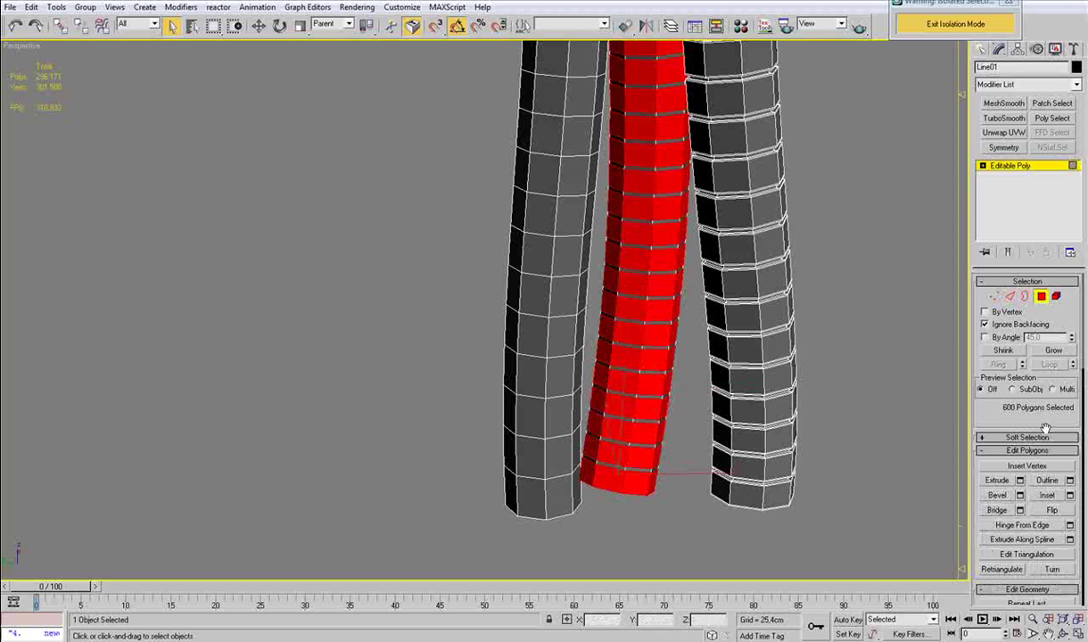
{"action": "left_click", "coordinate": [1021, 481]}
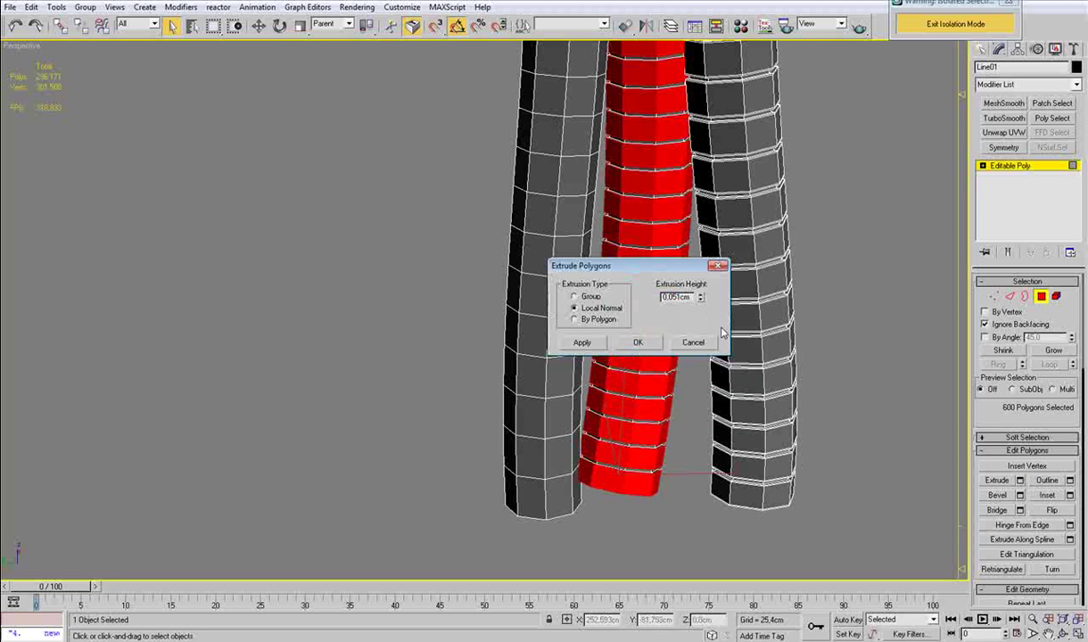
{"action": "left_click", "coordinate": [639, 343]}
Step: Connect the lengthwise edges of the middle cable's raised bands with 2 segments, leave edge editing and deselect the cable
{"action": "key", "text": "2"}
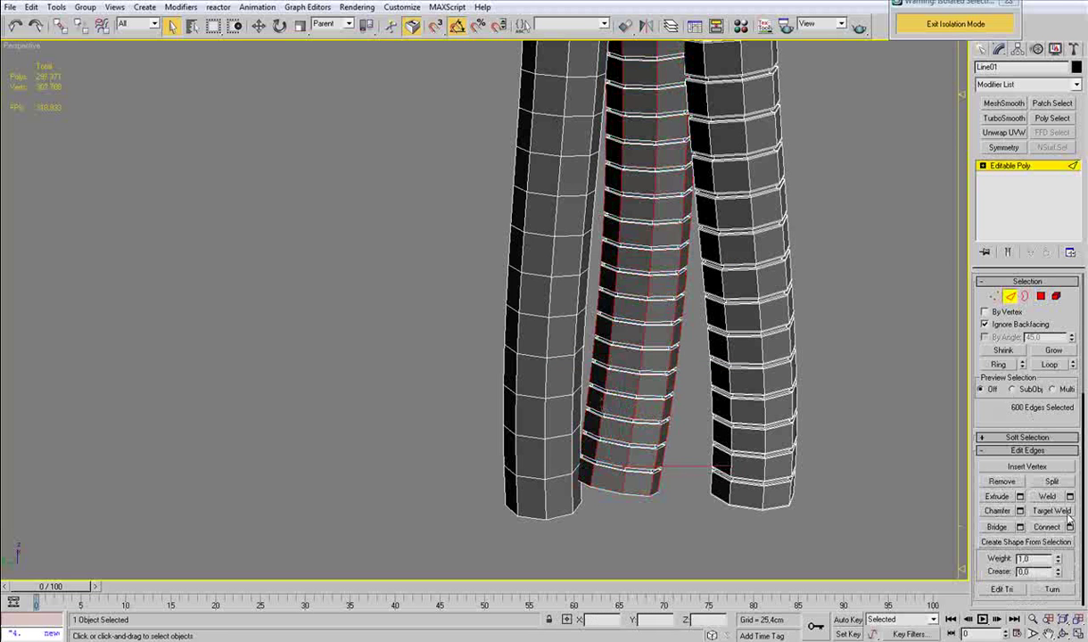
{"action": "left_click", "coordinate": [1070, 526]}
{"action": "left_click", "coordinate": [637, 355]}
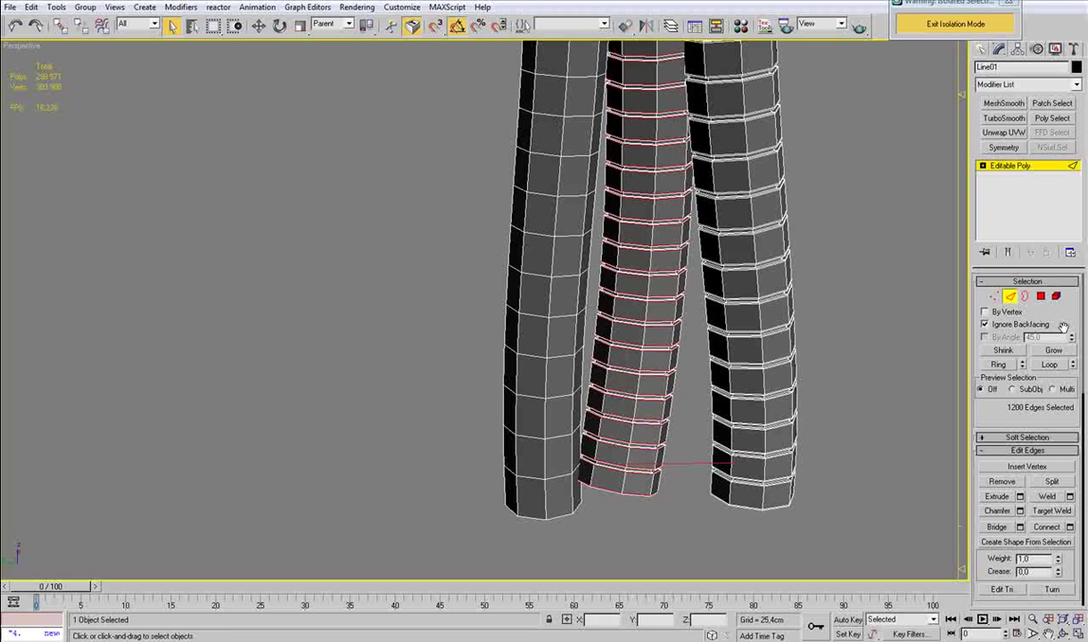
{"action": "key", "text": "2"}
{"action": "left_click", "coordinate": [854, 318]}
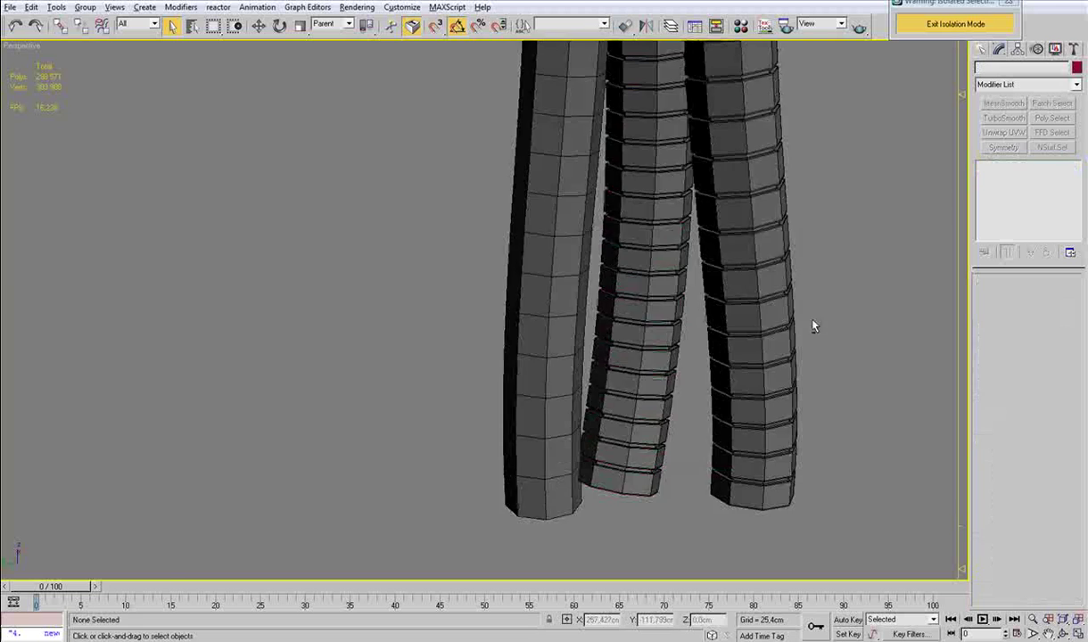
{"action": "scroll", "coordinate": [811, 324], "scroll_direction": "down", "scroll_amount": 4}
{"action": "middle_click_drag", "start_coordinate": [797, 323], "coordinate": [695, 386], "text": "alt"}
{"action": "scroll", "coordinate": [689, 362], "scroll_direction": "down", "scroll_amount": 4}
{"action": "scroll", "coordinate": [598, 263], "scroll_direction": "up", "scroll_amount": 5}
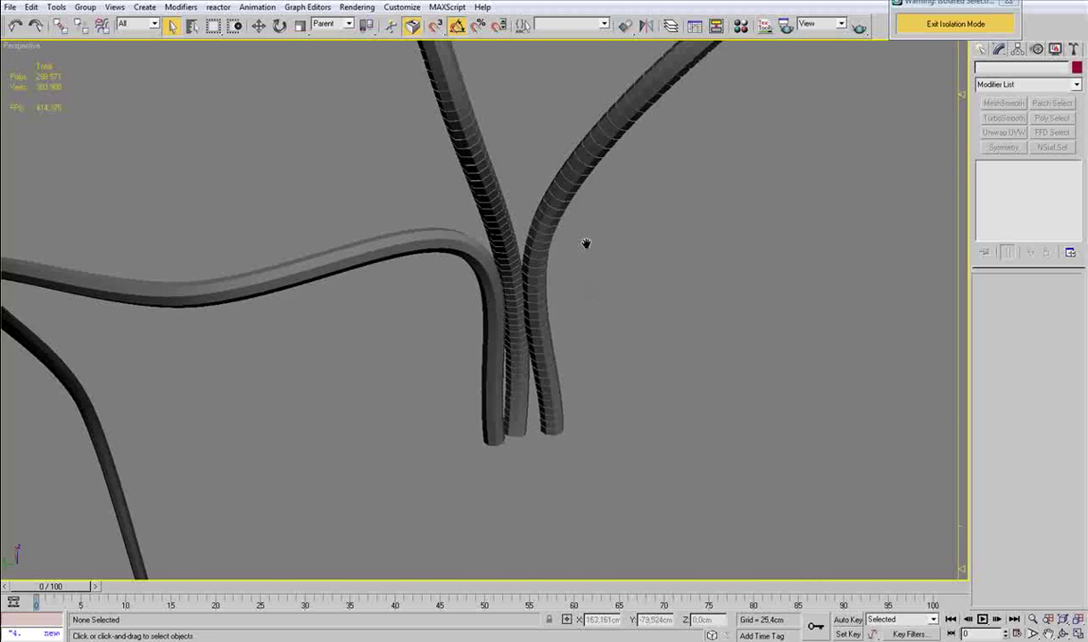
Step: Select the ringed middle cable and paste the MeshSmooth modifier onto its Editable Poly
{"action": "middle_click_drag", "start_coordinate": [588, 248], "coordinate": [621, 437]}
{"action": "scroll", "coordinate": [580, 384], "scroll_direction": "up", "scroll_amount": 2}
{"action": "scroll", "coordinate": [520, 340], "scroll_direction": "down", "scroll_amount": 2}
{"action": "left_click", "coordinate": [481, 292]}
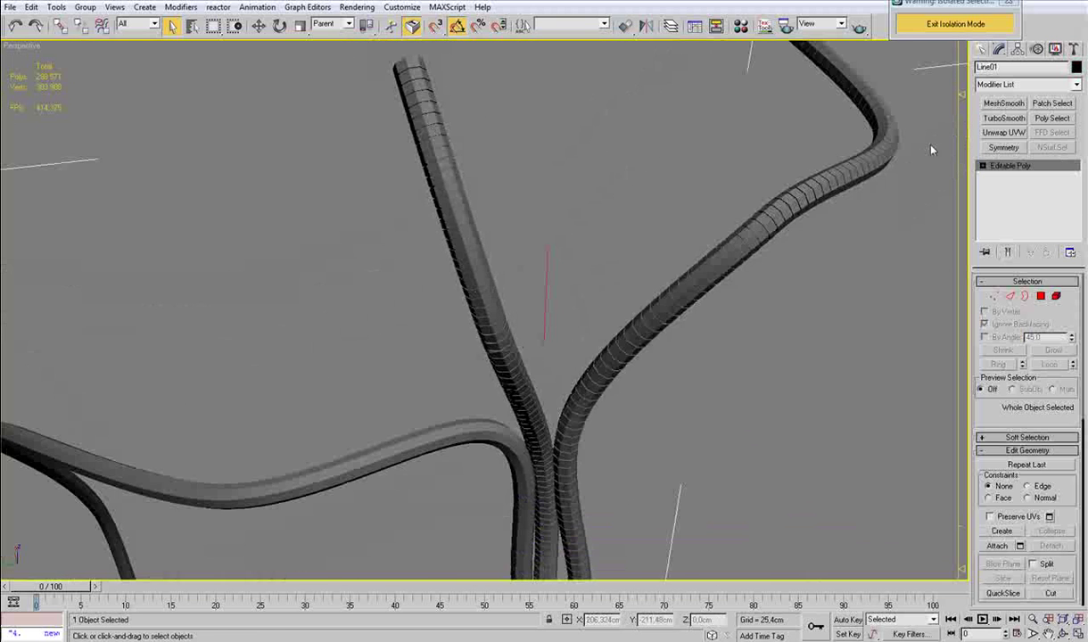
{"action": "right_click", "coordinate": [1048, 200]}
{"action": "left_click", "coordinate": [1042, 219]}
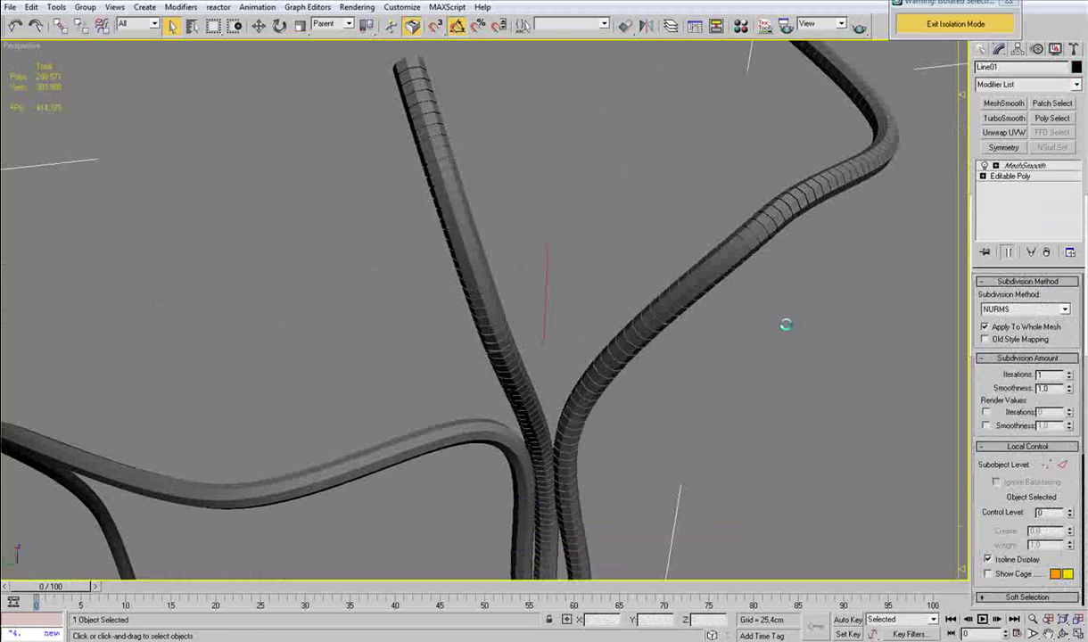
Step: Inspect the smoothed rings along the middle cable and return to its Editable Poly level beneath the MeshSmooth modifier
{"action": "middle_click_drag", "start_coordinate": [789, 339], "coordinate": [739, 306], "text": "alt"}
{"action": "scroll", "coordinate": [804, 295], "scroll_direction": "up", "scroll_amount": 4}
{"action": "middle_click_drag", "start_coordinate": [803, 294], "coordinate": [626, 343]}
{"action": "scroll", "coordinate": [626, 343], "scroll_direction": "down", "scroll_amount": 6}
{"action": "middle_click_drag", "start_coordinate": [276, 437], "coordinate": [644, 336]}
{"action": "scroll", "coordinate": [624, 361], "scroll_direction": "up", "scroll_amount": 3}
{"action": "left_click", "coordinate": [1001, 178]}
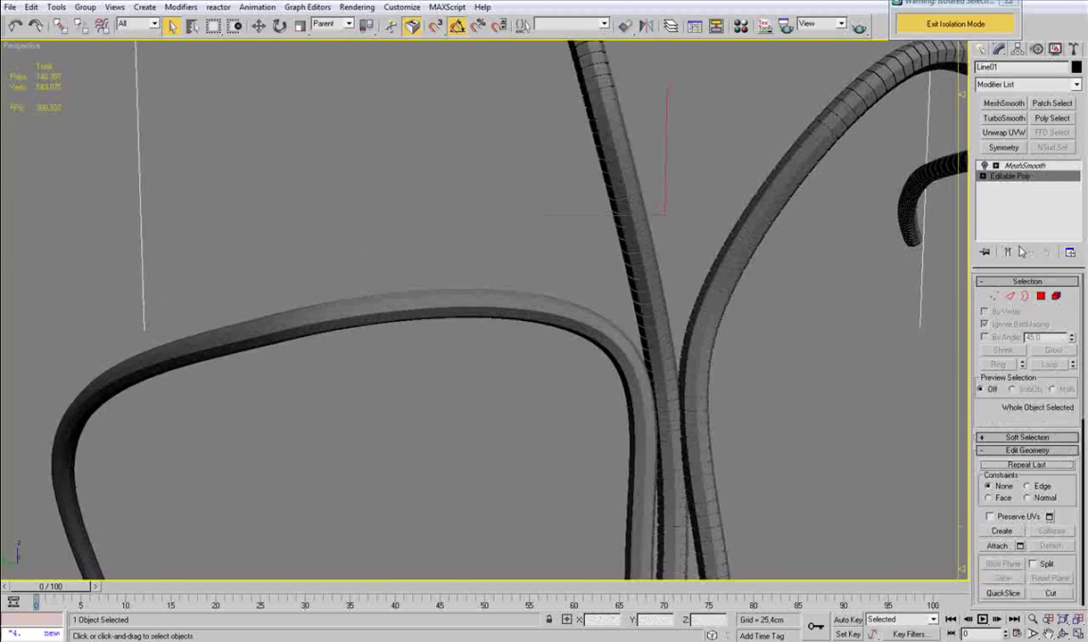
Step: Select the ring of crosswise edges running along the whole left tube at edge level
{"action": "left_click", "coordinate": [1059, 299]}
{"action": "left_click", "coordinate": [588, 301]}
{"action": "key", "text": "2"}
{"action": "middle_click_drag", "start_coordinate": [644, 426], "coordinate": [627, 245]}
{"action": "left_click", "coordinate": [613, 371]}
{"action": "key", "text": "alt+r"}
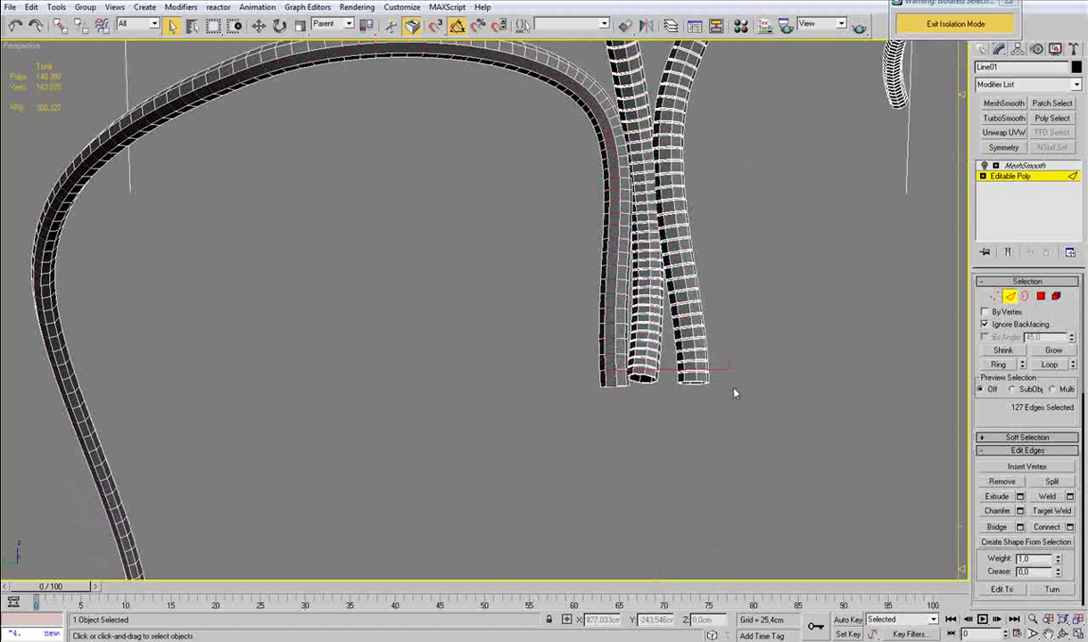
Step: Deselect the crosswise edges at the tube's open end and at the start of its long straight segment
{"action": "left_click_drag", "start_coordinate": [657, 383], "coordinate": [557, 409], "text": "alt"}
{"action": "scroll", "coordinate": [481, 449], "scroll_direction": "down", "scroll_amount": 5}
{"action": "middle_click_drag", "start_coordinate": [478, 452], "coordinate": [538, 278]}
{"action": "middle_click_drag", "start_coordinate": [464, 481], "coordinate": [629, 257], "text": "alt"}
{"action": "scroll", "coordinate": [713, 317], "scroll_direction": "up", "scroll_amount": 3}
{"action": "scroll", "coordinate": [612, 246], "scroll_direction": "up", "scroll_amount": 3}
{"action": "middle_click_drag", "start_coordinate": [635, 158], "coordinate": [486, 336]}
{"action": "scroll", "coordinate": [495, 289], "scroll_direction": "up", "scroll_amount": 3}
{"action": "scroll", "coordinate": [485, 336], "scroll_direction": "up", "scroll_amount": 2}
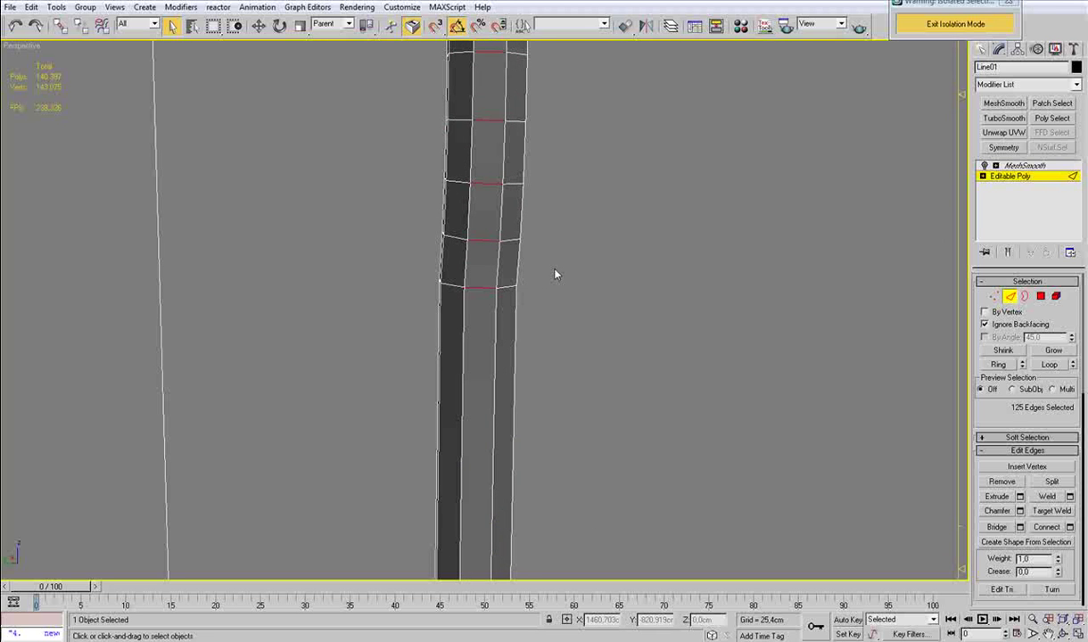
{"action": "left_click_drag", "start_coordinate": [555, 269], "coordinate": [358, 349], "text": "alt"}
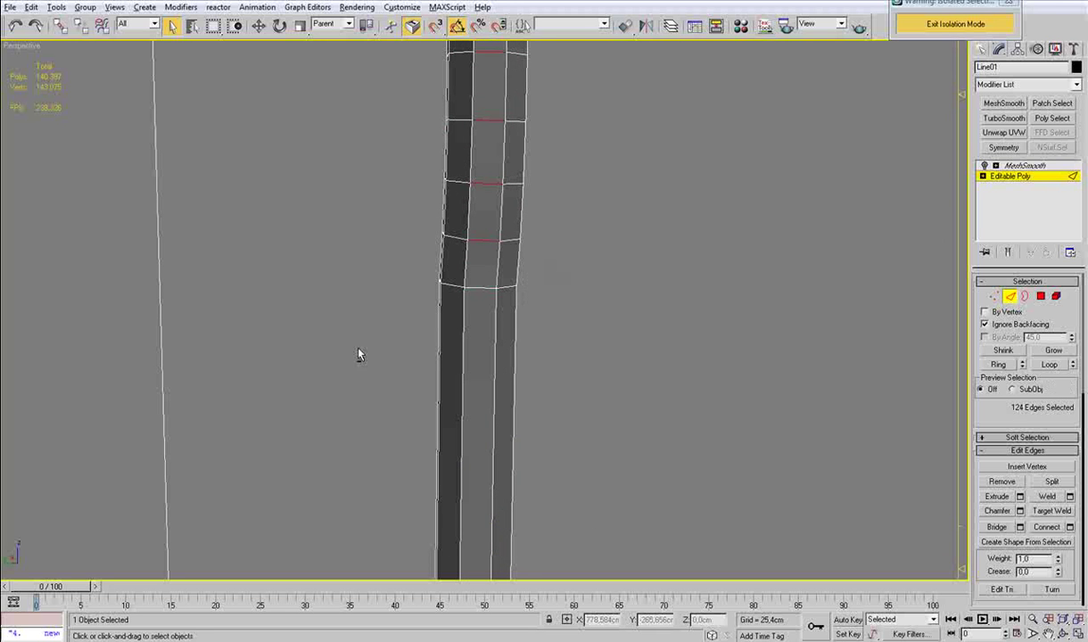
Step: Expand the edge selection to full loops around the tube and chamfer them with 1 segment
{"action": "left_click", "coordinate": [1044, 365]}
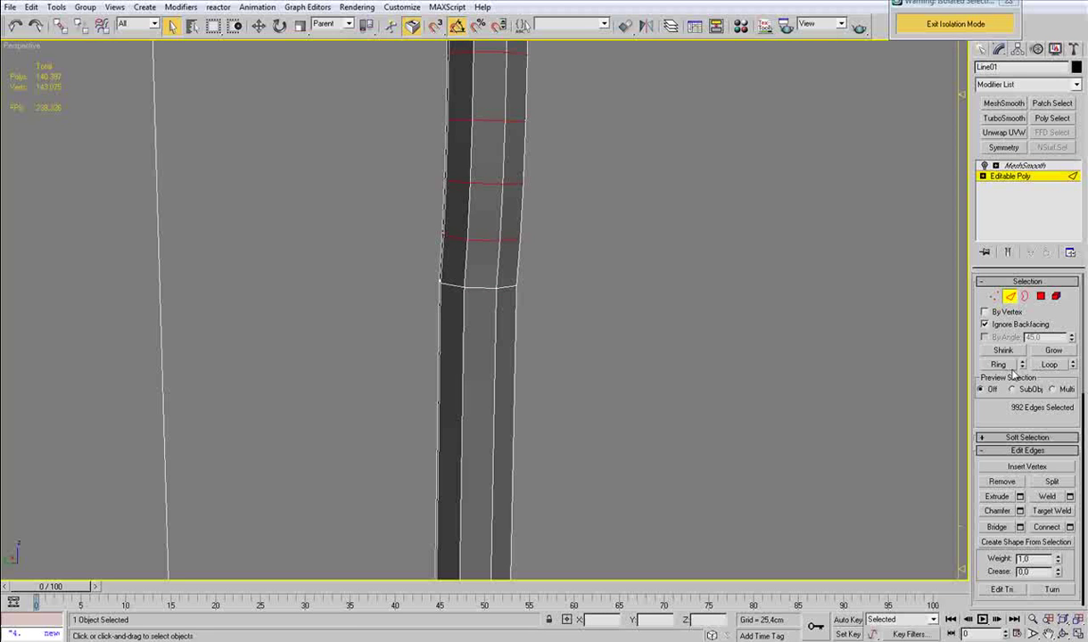
{"action": "left_click", "coordinate": [1020, 511]}
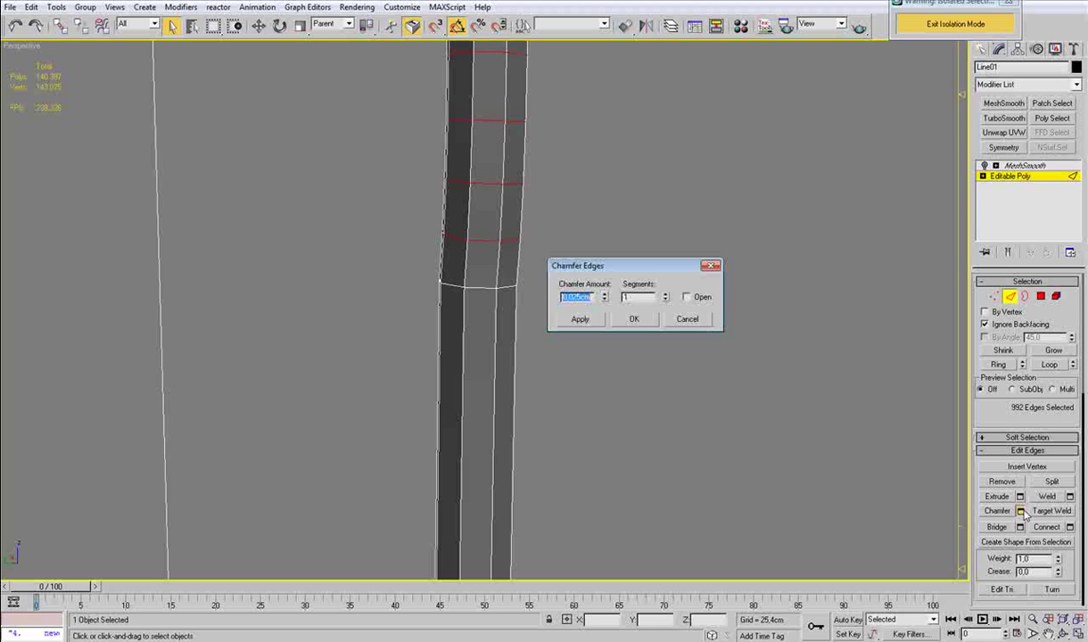
{"action": "left_click", "coordinate": [633, 321]}
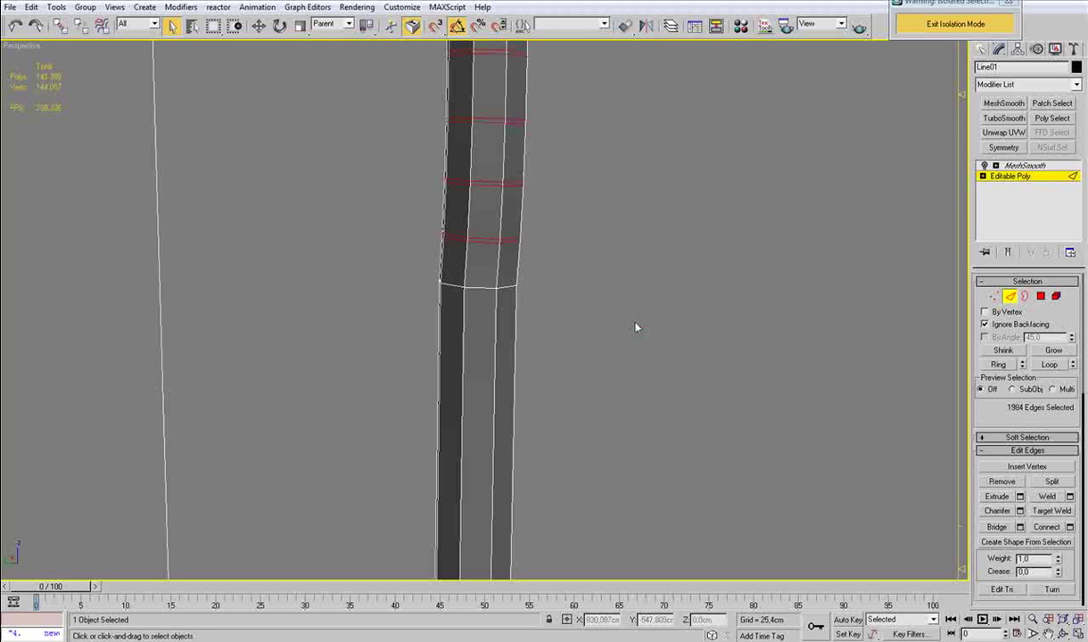
Step: Select the lengthwise edges between the chamfered loops in one row, starting just above the tube's long straight segment
{"action": "left_click", "coordinate": [606, 287]}
{"action": "left_click", "coordinate": [467, 264]}
{"action": "left_click", "coordinate": [468, 212], "text": "ctrl"}
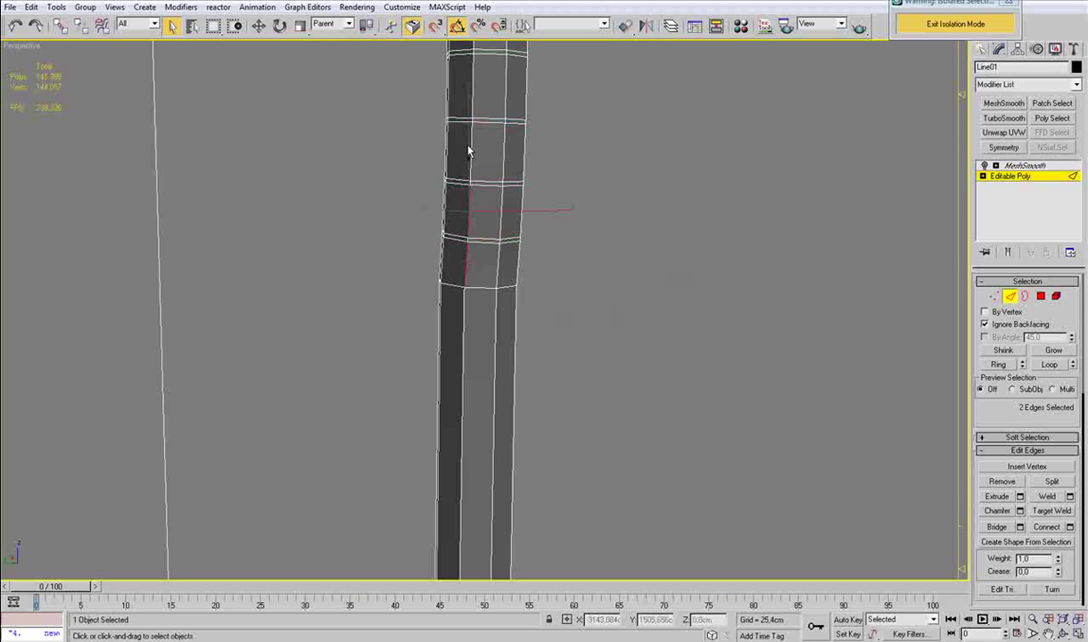
{"action": "left_click", "coordinate": [473, 135], "text": "ctrl"}
{"action": "middle_click_drag", "start_coordinate": [474, 136], "coordinate": [535, 151], "text": "alt"}
{"action": "left_click", "coordinate": [517, 106], "text": "ctrl"}
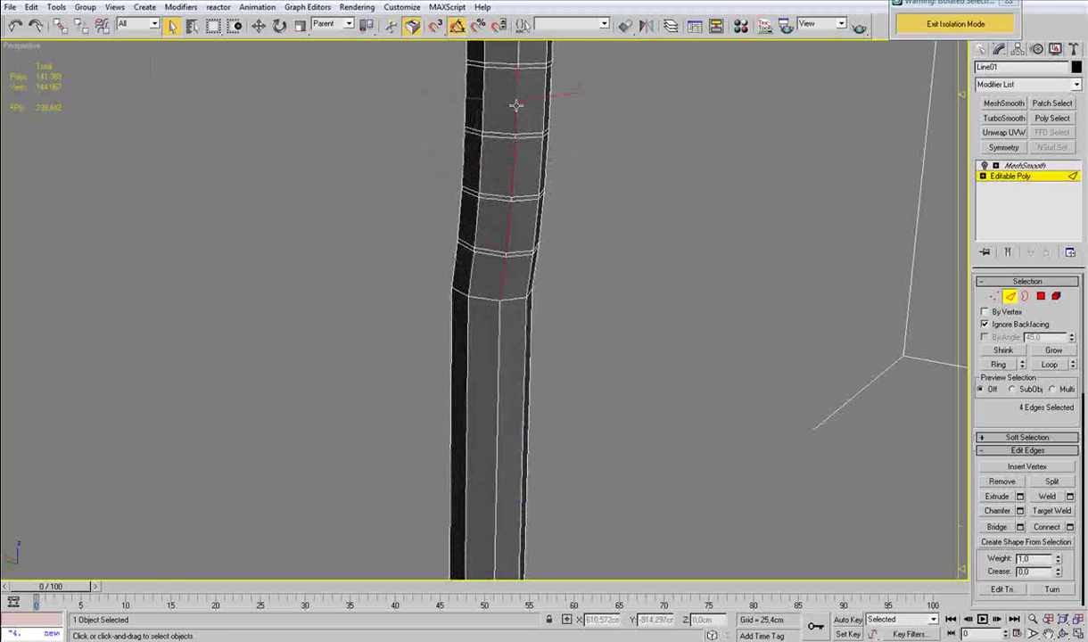
{"action": "middle_click_drag", "start_coordinate": [501, 99], "coordinate": [498, 198]}
{"action": "left_click", "coordinate": [517, 161], "text": "ctrl"}
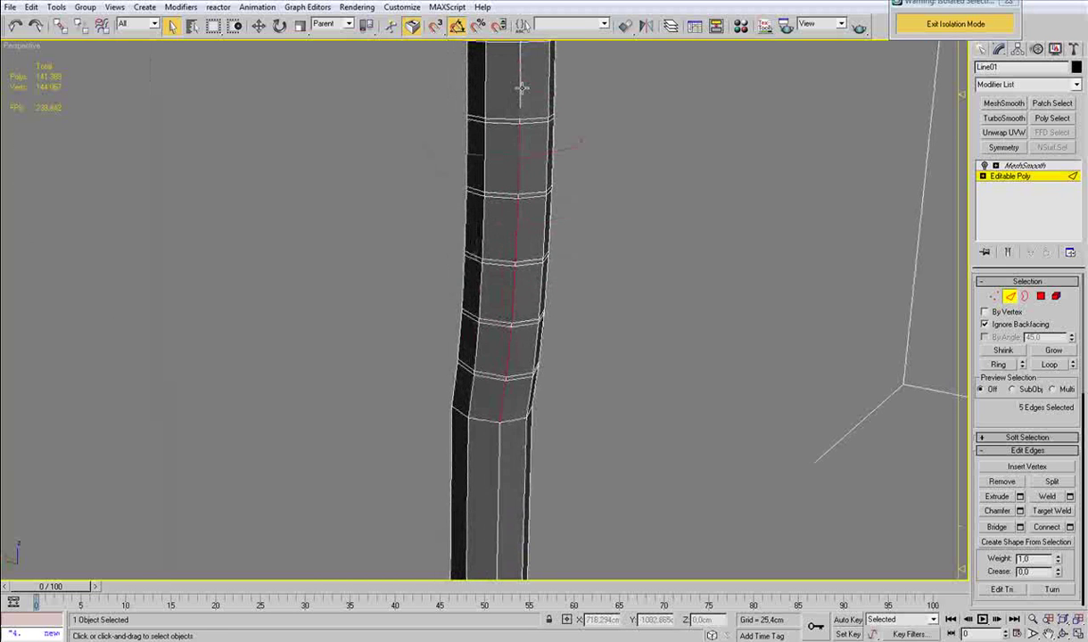
{"action": "left_click", "coordinate": [522, 87], "text": "ctrl"}
{"action": "scroll", "coordinate": [521, 109], "scroll_direction": "down", "scroll_amount": 3}
{"action": "mouse_move", "coordinate": [522, 112]}
{"action": "middle_mouse_down", "text": "alt"}
{"action": "mouse_move", "coordinate": [496, 103]}
{"action": "mouse_move", "coordinate": [542, 125]}
{"action": "mouse_move", "coordinate": [542, 113]}
{"action": "middle_mouse_up", "text": "alt"}
{"action": "left_click", "coordinate": [540, 131], "text": "ctrl"}
{"action": "left_click", "coordinate": [540, 102], "text": "ctrl"}
Step: Add the lengthwise edges of the same row up the tube's nearly vertical stretch to the selection
{"action": "middle_click_drag", "start_coordinate": [539, 70], "coordinate": [518, 223]}
{"action": "left_click", "coordinate": [503, 217], "text": "ctrl"}
{"action": "left_click", "coordinate": [498, 165], "text": "ctrl"}
{"action": "left_click", "coordinate": [497, 96], "text": "ctrl"}
{"action": "middle_click_drag", "start_coordinate": [498, 93], "coordinate": [499, 213]}
{"action": "left_click", "coordinate": [498, 210], "text": "ctrl"}
{"action": "left_click", "coordinate": [498, 147], "text": "ctrl"}
{"action": "left_click", "coordinate": [499, 76], "text": "ctrl"}
{"action": "middle_click_drag", "start_coordinate": [503, 73], "coordinate": [503, 235]}
{"action": "left_click", "coordinate": [498, 216], "text": "ctrl"}
{"action": "left_click", "coordinate": [499, 152], "text": "ctrl"}
{"action": "scroll", "coordinate": [500, 137], "scroll_direction": "down", "scroll_amount": 3}
{"action": "middle_click_drag", "start_coordinate": [500, 137], "coordinate": [503, 243]}
{"action": "left_click", "coordinate": [496, 253], "text": "ctrl"}
{"action": "left_click", "coordinate": [499, 219], "text": "ctrl"}
{"action": "left_click", "coordinate": [502, 161], "text": "ctrl"}
{"action": "left_click", "coordinate": [504, 122], "text": "ctrl"}
{"action": "left_click", "coordinate": [510, 77], "text": "ctrl"}
{"action": "middle_click_drag", "start_coordinate": [520, 74], "coordinate": [490, 213]}
Step: Extend the lengthwise edge selection along the curve where the tube starts leaning over
{"action": "left_click", "coordinate": [466, 238], "text": "ctrl"}
{"action": "left_click", "coordinate": [475, 182], "text": "ctrl"}
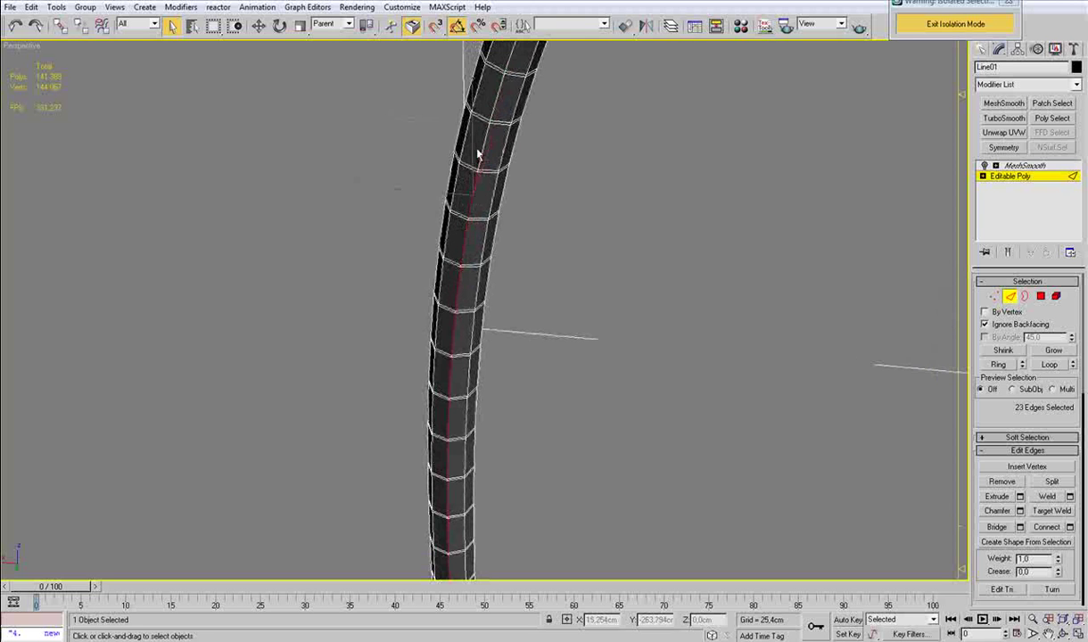
{"action": "left_click", "coordinate": [485, 132], "text": "ctrl"}
{"action": "left_click", "coordinate": [498, 100], "text": "ctrl"}
{"action": "left_click", "coordinate": [511, 56], "text": "ctrl"}
{"action": "middle_click_drag", "start_coordinate": [512, 56], "coordinate": [426, 276]}
{"action": "left_click", "coordinate": [416, 297], "text": "ctrl"}
{"action": "left_click", "coordinate": [436, 254], "text": "ctrl"}
{"action": "left_click", "coordinate": [457, 210], "text": "ctrl"}
{"action": "left_click", "coordinate": [488, 162], "text": "ctrl"}
{"action": "left_click", "coordinate": [513, 104], "text": "ctrl"}
{"action": "scroll", "coordinate": [516, 109], "scroll_direction": "down", "scroll_amount": 5}
{"action": "middle_click_drag", "start_coordinate": [517, 111], "coordinate": [533, 186], "text": "alt"}
{"action": "scroll", "coordinate": [531, 186], "scroll_direction": "up", "scroll_amount": 5}
{"action": "left_click", "coordinate": [472, 294], "text": "ctrl"}
{"action": "left_click", "coordinate": [494, 254], "text": "ctrl"}
{"action": "left_click", "coordinate": [516, 210], "text": "ctrl"}
{"action": "left_click", "coordinate": [545, 159], "text": "ctrl"}
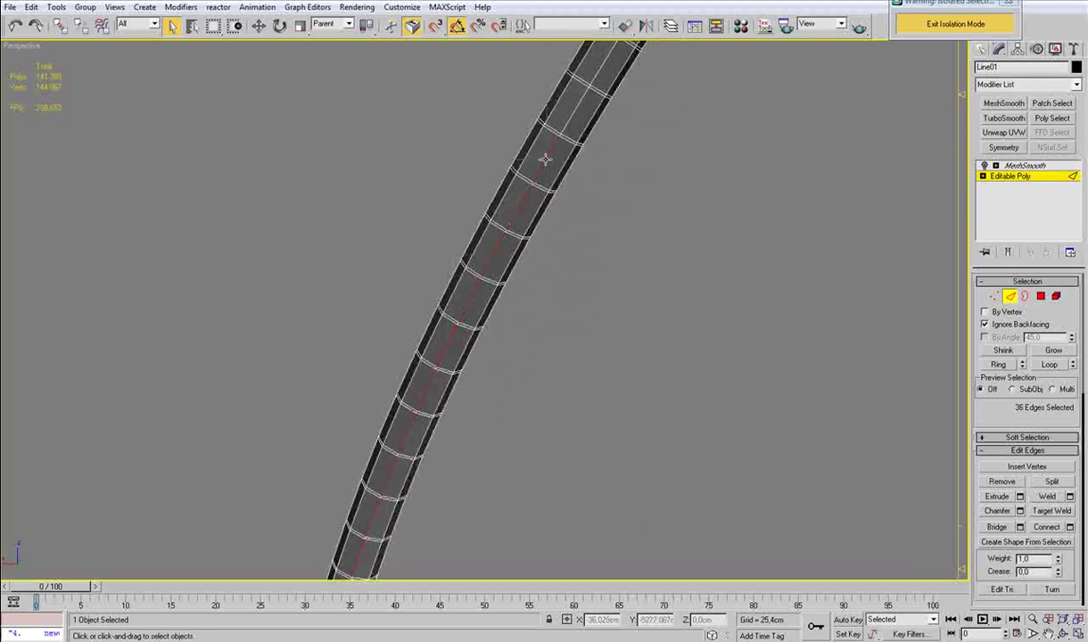
{"action": "left_click", "coordinate": [573, 111], "text": "ctrl"}
Step: Add the lengthwise edges between the chamfered loops along the tube's diagonal stretch to the selection
{"action": "middle_click_drag", "start_coordinate": [603, 93], "coordinate": [514, 241]}
{"action": "left_click", "coordinate": [481, 267], "text": "ctrl"}
{"action": "left_click", "coordinate": [514, 218], "text": "ctrl"}
{"action": "left_click", "coordinate": [541, 175], "text": "ctrl"}
{"action": "left_click", "coordinate": [577, 124], "text": "ctrl"}
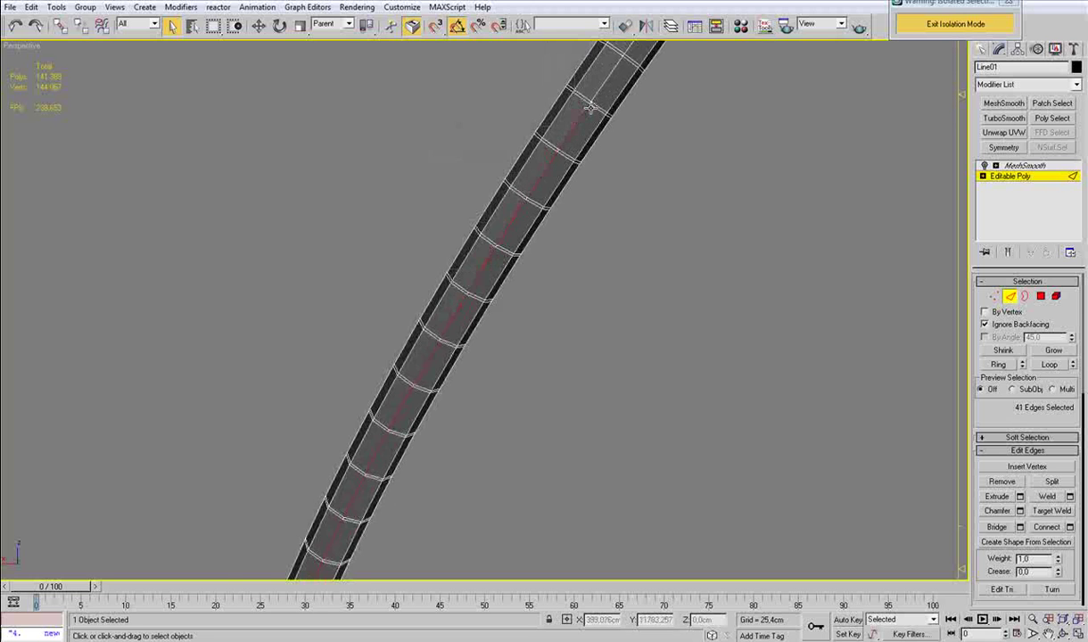
{"action": "middle_click_drag", "start_coordinate": [611, 89], "coordinate": [512, 226]}
{"action": "left_click", "coordinate": [473, 262], "text": "ctrl"}
{"action": "left_click", "coordinate": [528, 184], "text": "ctrl"}
{"action": "left_click", "coordinate": [563, 139], "text": "ctrl"}
{"action": "left_click", "coordinate": [599, 99], "text": "ctrl"}
{"action": "middle_click_drag", "start_coordinate": [621, 86], "coordinate": [407, 351]}
{"action": "left_click", "coordinate": [346, 367], "text": "ctrl"}
{"action": "left_click", "coordinate": [377, 332], "text": "ctrl"}
{"action": "left_click", "coordinate": [410, 292], "text": "ctrl"}
{"action": "left_click", "coordinate": [442, 255], "text": "ctrl"}
{"action": "left_click", "coordinate": [476, 218], "text": "ctrl"}
{"action": "left_click", "coordinate": [511, 182], "text": "ctrl"}
{"action": "left_click", "coordinate": [540, 154], "text": "ctrl"}
{"action": "left_click", "coordinate": [577, 128], "text": "ctrl"}
Step: Continue the lengthwise edge selection past the upper bend and along the tube's long, gently rising section
{"action": "middle_click_drag", "start_coordinate": [578, 129], "coordinate": [223, 334], "text": "alt"}
{"action": "left_click", "coordinate": [196, 352], "text": "ctrl"}
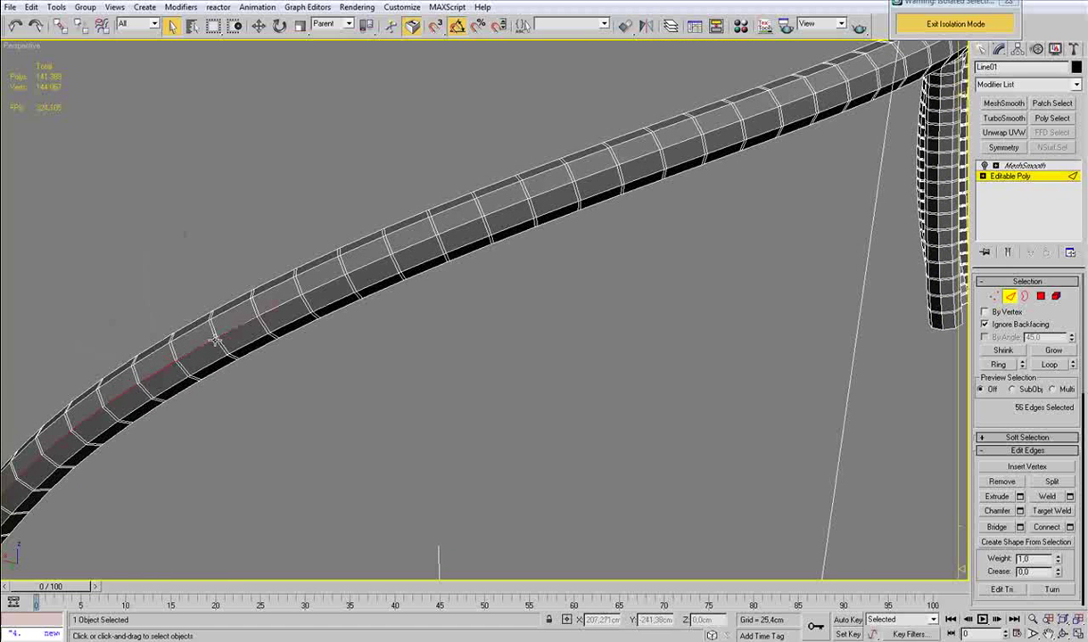
{"action": "left_click", "coordinate": [294, 316], "text": "ctrl"}
{"action": "left_click", "coordinate": [369, 263], "text": "ctrl"}
{"action": "left_click", "coordinate": [415, 244], "text": "ctrl"}
{"action": "middle_click_drag", "start_coordinate": [416, 245], "coordinate": [347, 224], "text": "alt"}
{"action": "left_click", "coordinate": [353, 225], "text": "ctrl"}
{"action": "left_click", "coordinate": [417, 201], "text": "ctrl"}
{"action": "left_click", "coordinate": [441, 193], "text": "ctrl"}
{"action": "left_click", "coordinate": [483, 181], "text": "ctrl"}
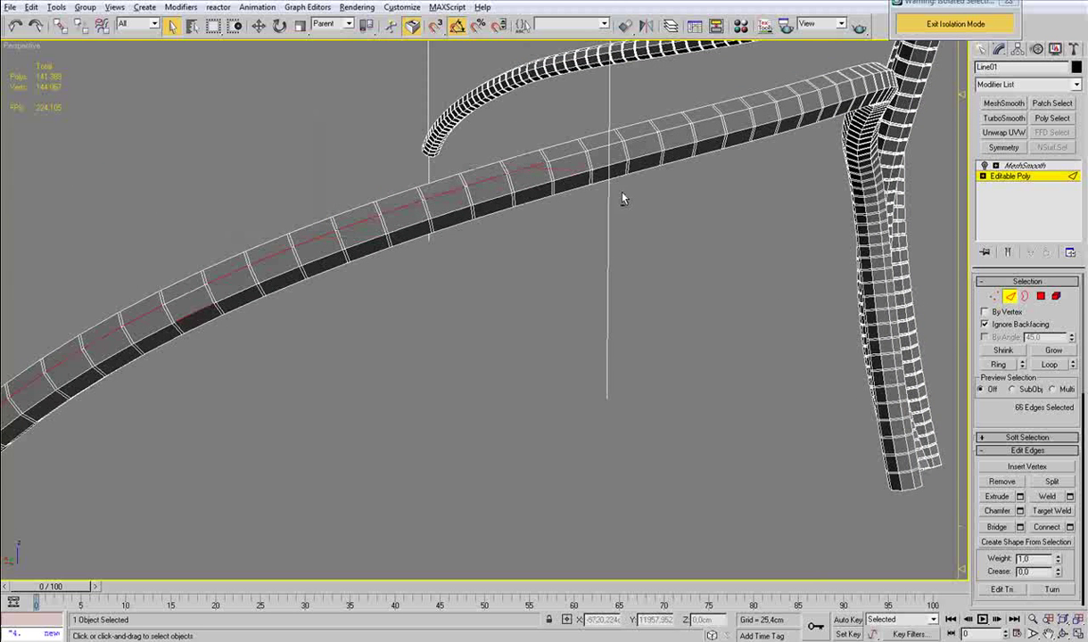
{"action": "middle_click_drag", "start_coordinate": [638, 188], "coordinate": [578, 231], "text": "alt"}
{"action": "left_click", "coordinate": [272, 390], "text": "ctrl"}
{"action": "left_click", "coordinate": [300, 385], "text": "ctrl"}
{"action": "left_click", "coordinate": [337, 377], "text": "ctrl"}
{"action": "left_click", "coordinate": [376, 374], "text": "ctrl"}
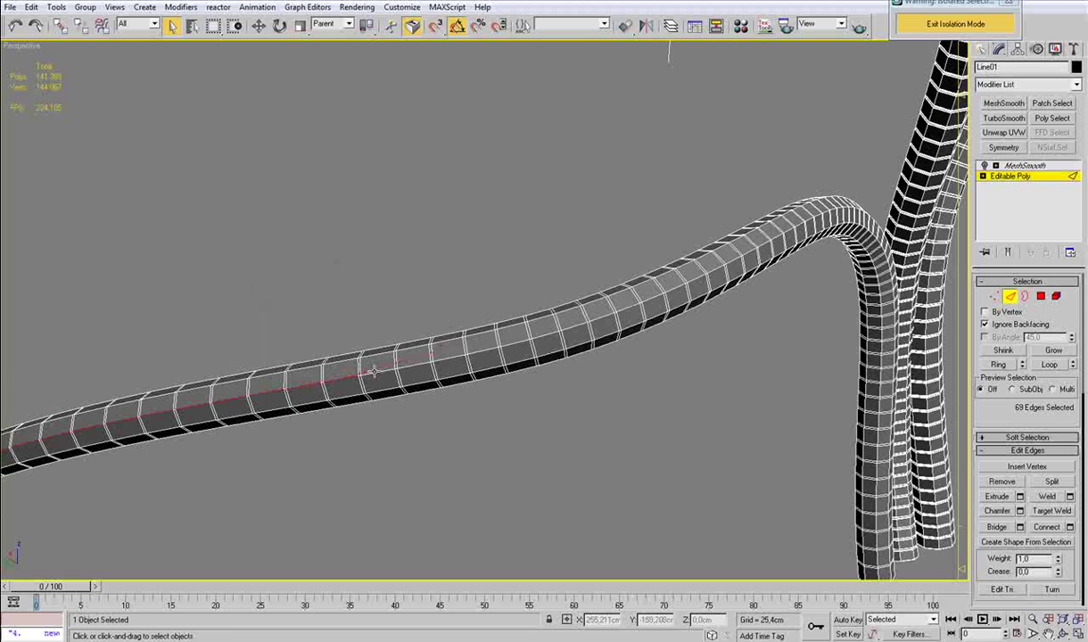
{"action": "left_click", "coordinate": [406, 366], "text": "ctrl"}
{"action": "left_click", "coordinate": [437, 361], "text": "ctrl"}
{"action": "left_click", "coordinate": [486, 350], "text": "ctrl"}
{"action": "left_click", "coordinate": [514, 343], "text": "ctrl"}
Step: Add the same row's lengthwise edges across the tube's crest, up to the bend beside the neighbouring tubes
{"action": "middle_click_drag", "start_coordinate": [516, 341], "coordinate": [482, 346], "text": "alt"}
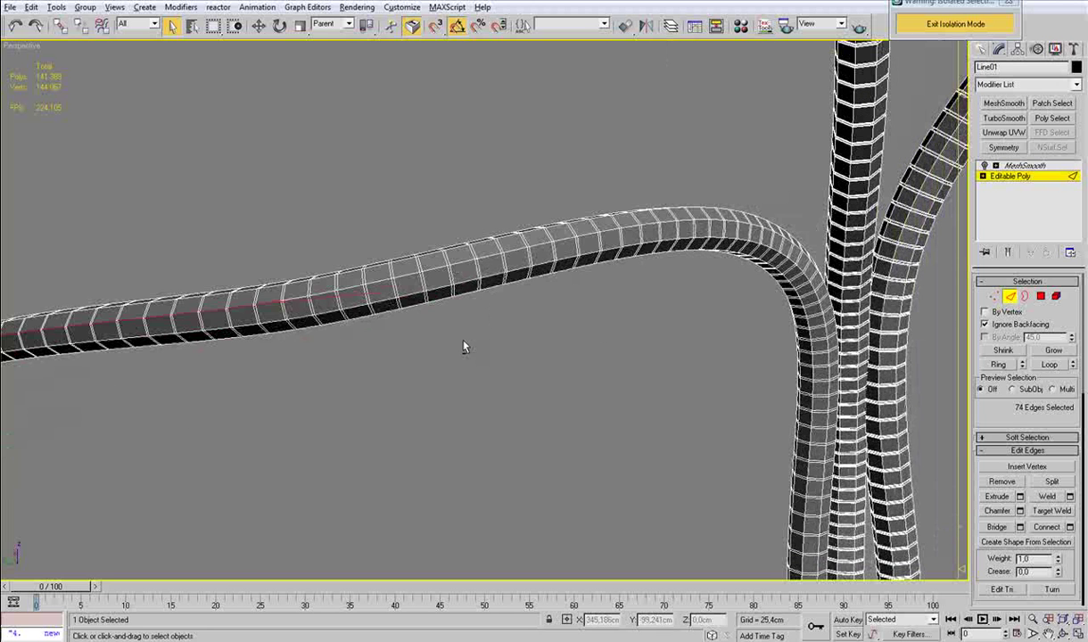
{"action": "left_click", "coordinate": [322, 295], "text": "ctrl"}
{"action": "left_click", "coordinate": [378, 284], "text": "ctrl"}
{"action": "left_click", "coordinate": [397, 279], "text": "ctrl"}
{"action": "left_click", "coordinate": [435, 267], "text": "ctrl"}
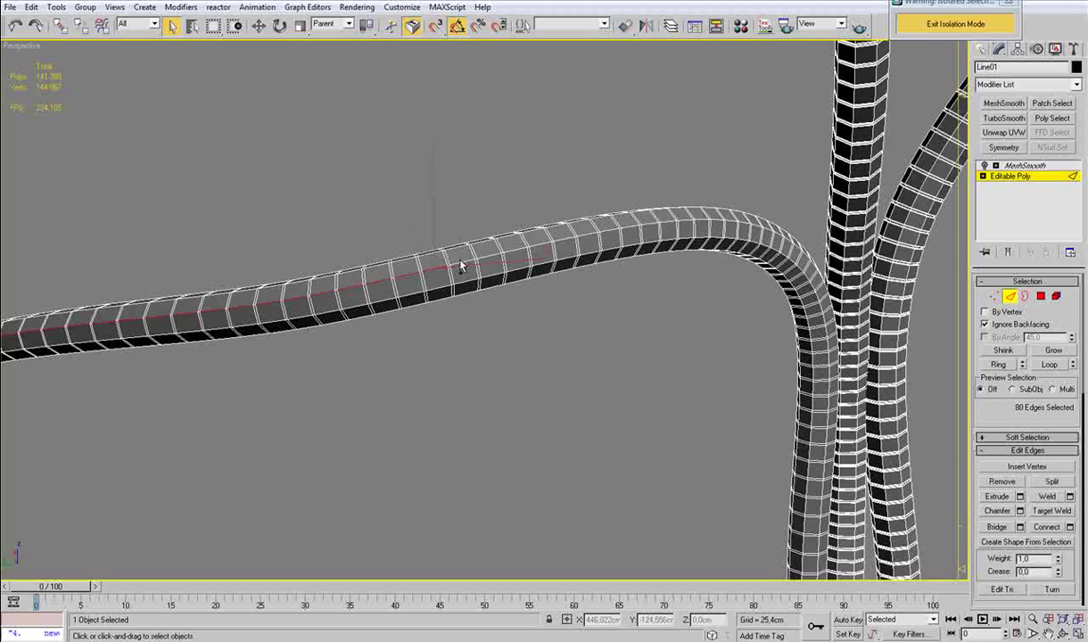
{"action": "left_click", "coordinate": [491, 257], "text": "ctrl"}
{"action": "left_click", "coordinate": [531, 247], "text": "ctrl"}
{"action": "left_click", "coordinate": [550, 240], "text": "ctrl"}
{"action": "left_click", "coordinate": [579, 236], "text": "ctrl"}
{"action": "middle_click_drag", "start_coordinate": [579, 240], "coordinate": [533, 254], "text": "alt"}
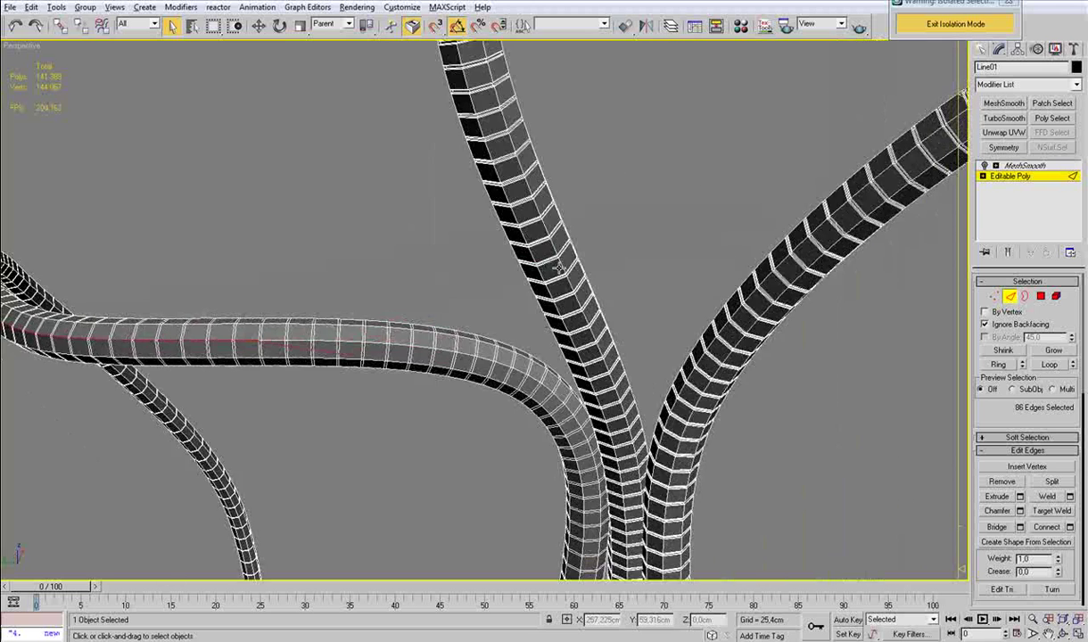
{"action": "middle_click_drag", "start_coordinate": [329, 308], "coordinate": [419, 275]}
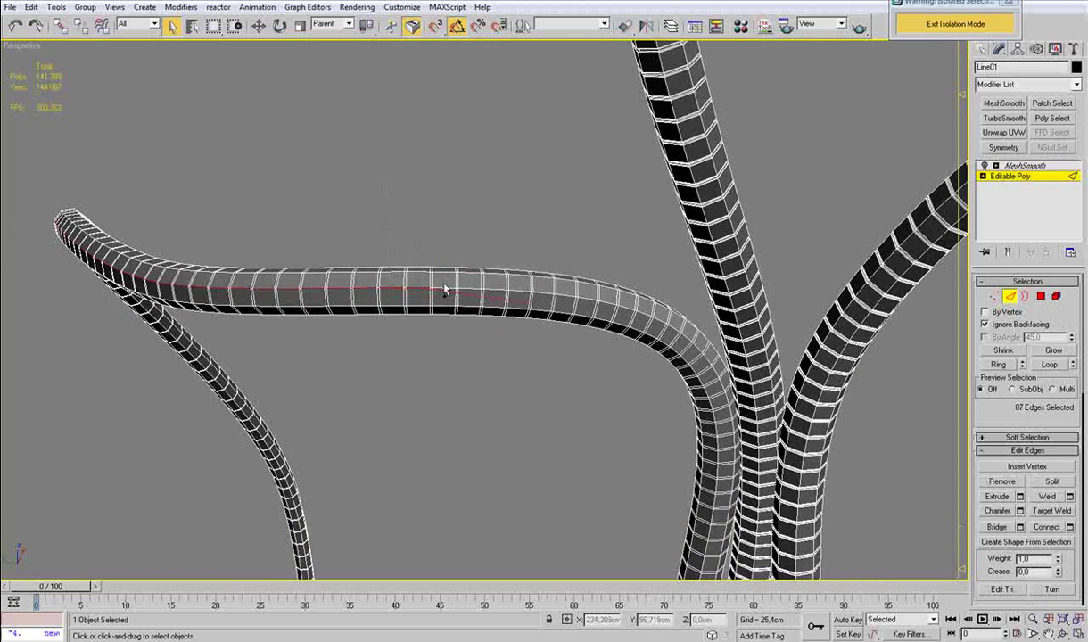
{"action": "left_click", "coordinate": [520, 296], "text": "ctrl"}
{"action": "left_click", "coordinate": [541, 298], "text": "ctrl"}
{"action": "left_click", "coordinate": [567, 302], "text": "ctrl"}
Step: Extend the lengthwise edge selection around the bend where the tube turns down beside the neighbouring tubes
{"action": "middle_click_drag", "start_coordinate": [566, 293], "coordinate": [423, 259], "text": "alt"}
{"action": "scroll", "coordinate": [423, 259], "scroll_direction": "up", "scroll_amount": 4}
{"action": "left_click", "coordinate": [380, 135], "text": "ctrl"}
{"action": "left_click", "coordinate": [398, 143], "text": "ctrl"}
{"action": "left_click", "coordinate": [437, 159], "text": "ctrl"}
{"action": "left_click", "coordinate": [478, 182], "text": "ctrl"}
{"action": "left_click", "coordinate": [527, 204], "text": "ctrl"}
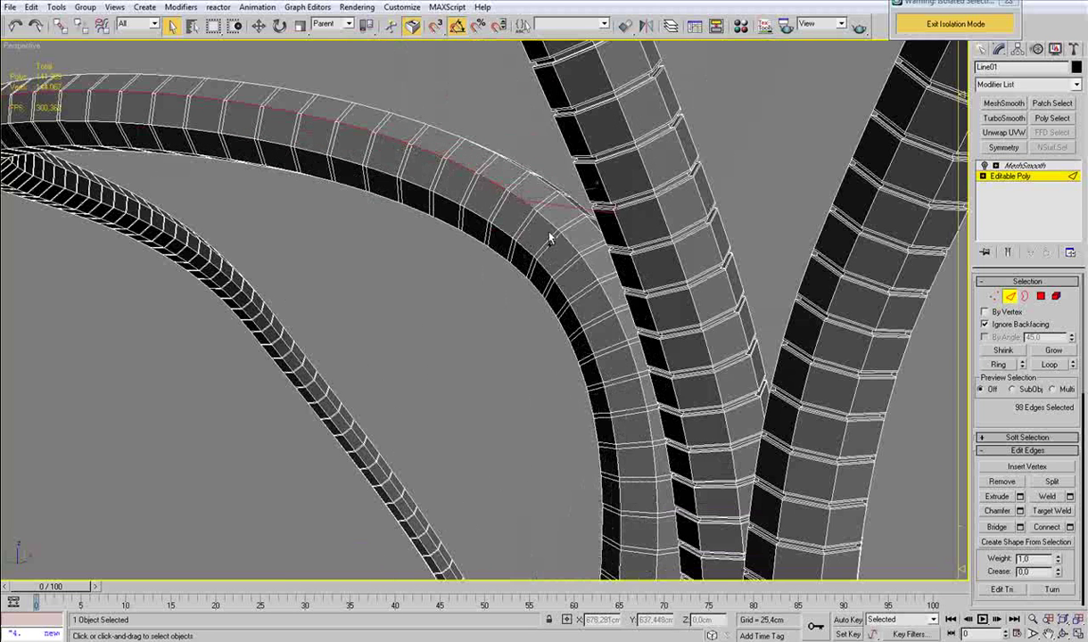
{"action": "left_click", "coordinate": [548, 219], "text": "ctrl"}
{"action": "left_click", "coordinate": [571, 243], "text": "ctrl"}
{"action": "left_click", "coordinate": [588, 263], "text": "ctrl"}
{"action": "left_click", "coordinate": [604, 289], "text": "ctrl"}
{"action": "left_click", "coordinate": [621, 330], "text": "ctrl"}
{"action": "left_click", "coordinate": [629, 352], "text": "ctrl"}
Step: Add the lengthwise edges just below the bend, where the tube starts descending beside the neighbouring tubes
{"action": "middle_click_drag", "start_coordinate": [630, 406], "coordinate": [580, 243]}
{"action": "left_click", "coordinate": [635, 214], "text": "ctrl"}
{"action": "left_click", "coordinate": [641, 243], "text": "ctrl"}
{"action": "scroll", "coordinate": [640, 246], "scroll_direction": "down", "scroll_amount": 3}
{"action": "left_click", "coordinate": [571, 212], "text": "ctrl"}
{"action": "scroll", "coordinate": [574, 251], "scroll_direction": "up", "scroll_amount": 4}
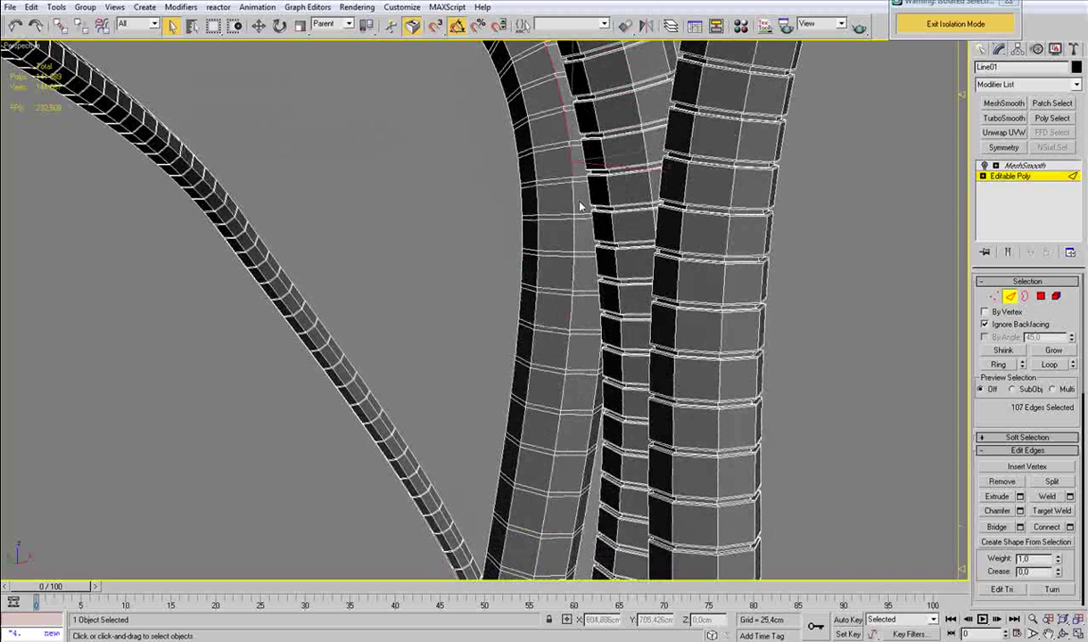
Step: Continue the lengthwise edge selection segment by segment down the tube's nearly vertical stretch
{"action": "left_click", "coordinate": [572, 202], "text": "ctrl"}
{"action": "left_click", "coordinate": [574, 236], "text": "ctrl"}
{"action": "left_click", "coordinate": [573, 273], "text": "ctrl"}
{"action": "left_click", "coordinate": [571, 314], "text": "ctrl"}
{"action": "left_click", "coordinate": [569, 350], "text": "ctrl"}
{"action": "left_click", "coordinate": [562, 394], "text": "ctrl"}
{"action": "middle_click_drag", "start_coordinate": [559, 401], "coordinate": [565, 265]}
{"action": "left_click", "coordinate": [566, 257], "text": "ctrl"}
{"action": "left_click", "coordinate": [560, 296], "text": "ctrl"}
{"action": "left_click", "coordinate": [555, 344], "text": "ctrl"}
{"action": "left_click", "coordinate": [550, 368], "text": "ctrl"}
{"action": "left_click", "coordinate": [539, 420], "text": "ctrl"}
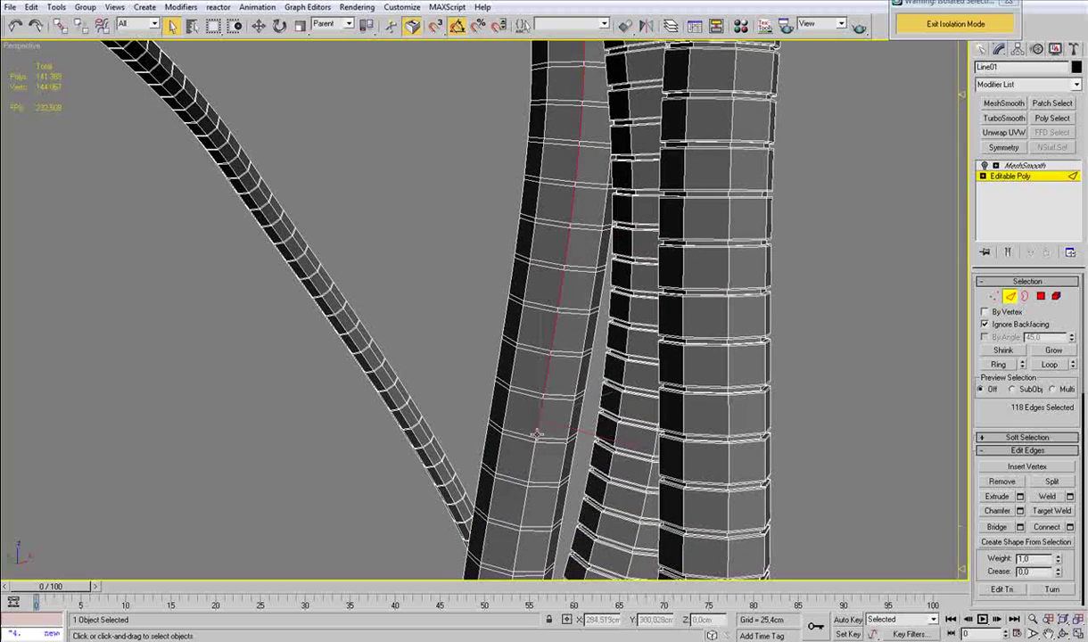
Step: Complete the row by adding the lengthwise edges of the last segments down to the tube's lower end
{"action": "middle_click_drag", "start_coordinate": [539, 421], "coordinate": [550, 321]}
{"action": "left_click", "coordinate": [541, 216], "text": "ctrl"}
{"action": "left_click", "coordinate": [532, 251], "text": "ctrl"}
{"action": "left_click", "coordinate": [526, 297], "text": "ctrl"}
{"action": "left_click", "coordinate": [518, 346], "text": "ctrl"}
{"action": "left_click", "coordinate": [510, 395], "text": "ctrl"}
{"action": "left_click", "coordinate": [504, 431], "text": "ctrl"}
{"action": "left_click", "coordinate": [500, 480], "text": "ctrl"}
Step: Expand the selected edges to rings, convert them to polygons and extrude these 0.051 cm by Local Normal
{"action": "key", "text": "alt+r"}
{"action": "left_click", "coordinate": [1041, 296], "text": "ctrl"}
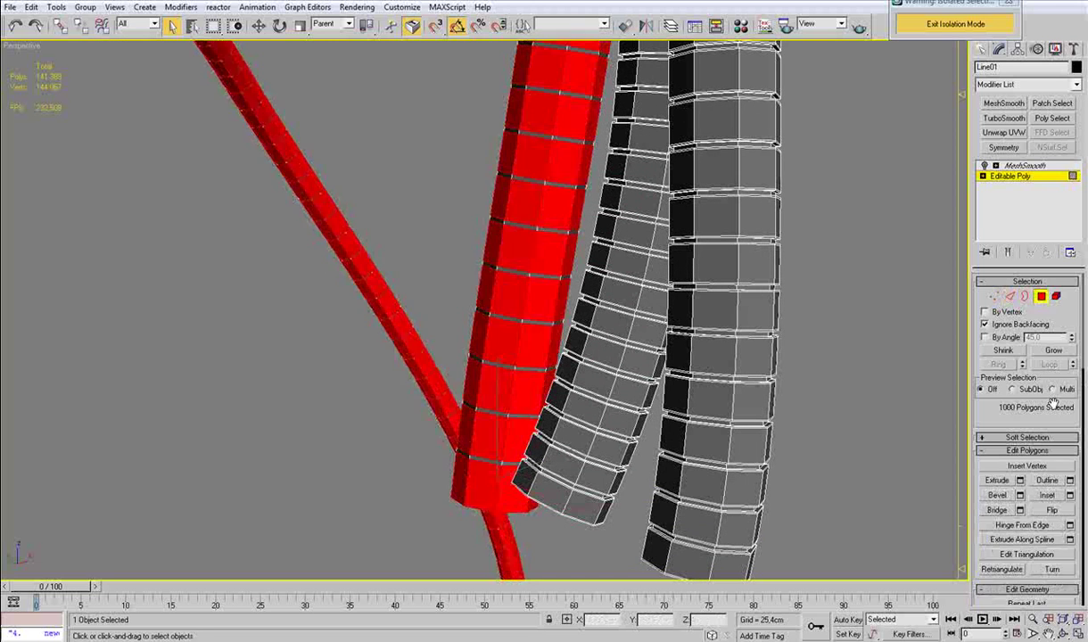
{"action": "left_click", "coordinate": [1021, 481]}
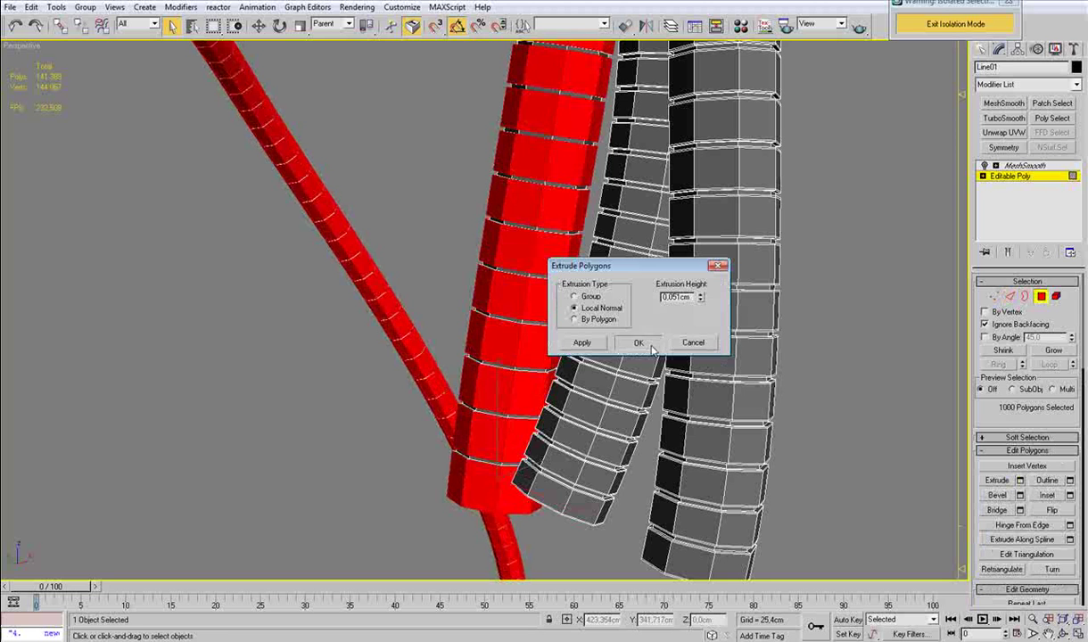
{"action": "left_click", "coordinate": [641, 344]}
Step: Connect the selected edges of the extruded segments with 2 segments, pinch 91 and slide 0
{"action": "key", "text": "2"}
{"action": "left_click", "coordinate": [1070, 526]}
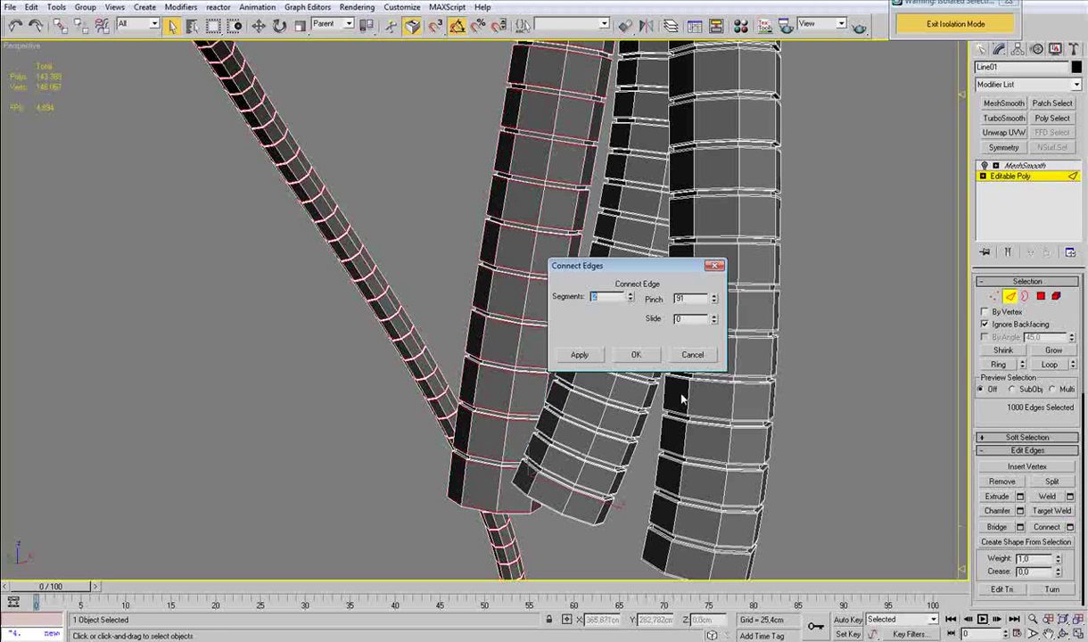
{"action": "left_click", "coordinate": [636, 356]}
Step: Finish edge editing, deselect the tube and exit isolation mode
{"action": "left_click", "coordinate": [1013, 297]}
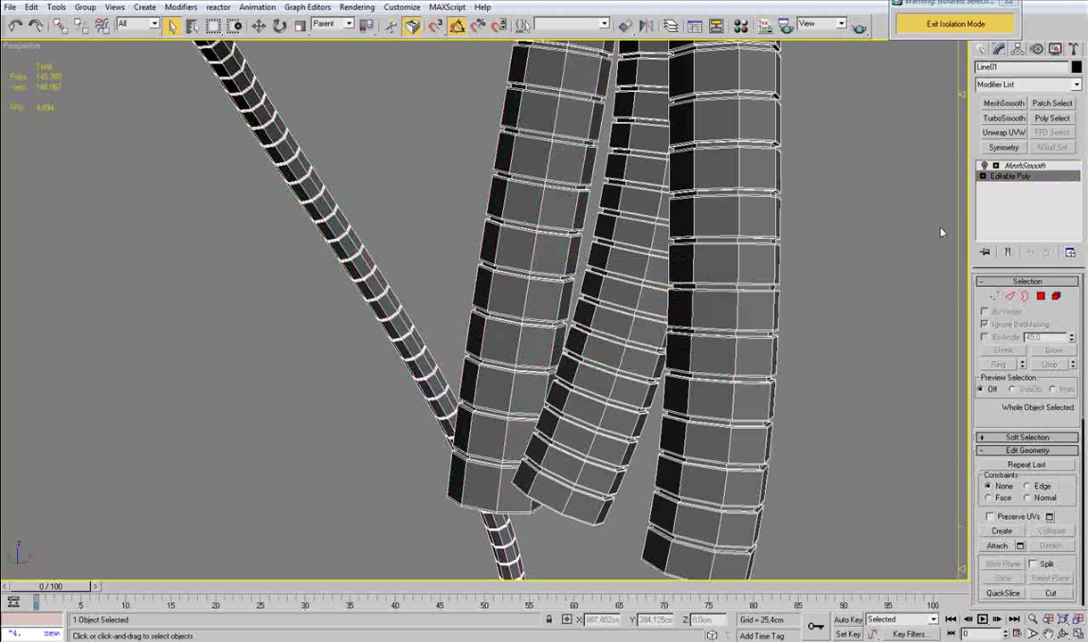
{"action": "left_click", "coordinate": [901, 279]}
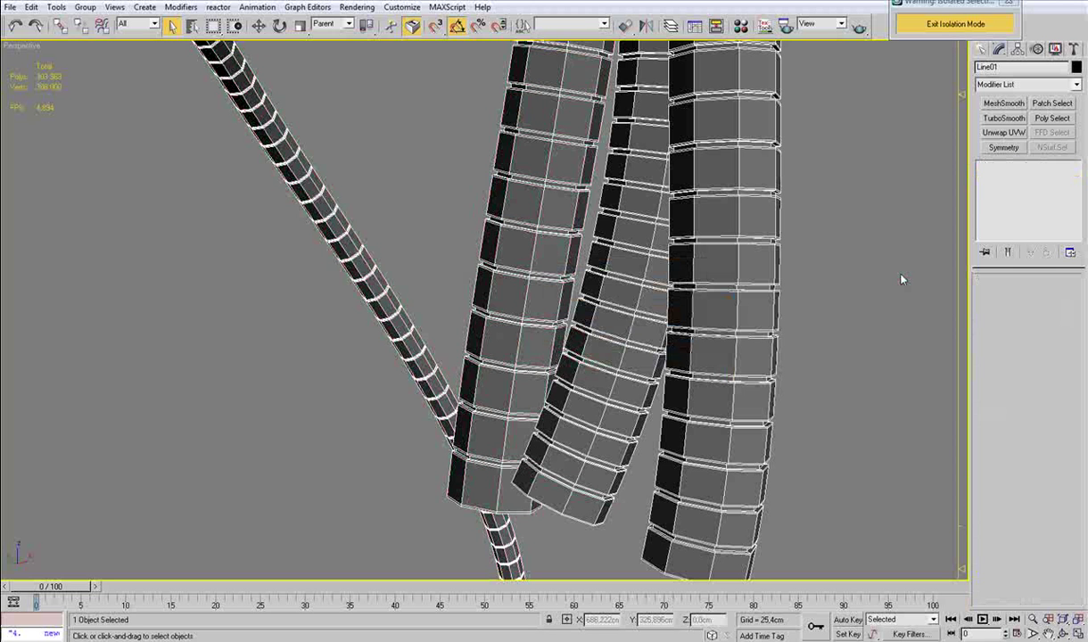
{"action": "scroll", "coordinate": [896, 287], "scroll_direction": "down", "scroll_amount": 5}
{"action": "middle_click_drag", "start_coordinate": [726, 322], "coordinate": [543, 287], "text": "alt"}
{"action": "scroll", "coordinate": [564, 317], "scroll_direction": "down", "scroll_amount": 6}
{"action": "left_click_drag", "start_coordinate": [752, 139], "coordinate": [599, 267]}
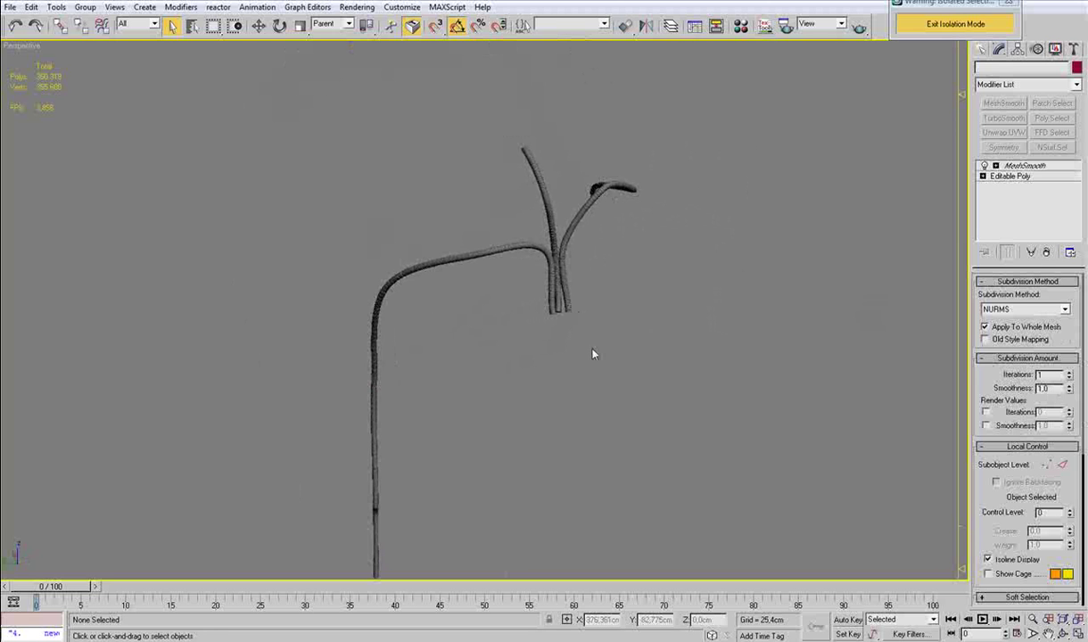
{"action": "left_click", "coordinate": [602, 361]}
{"action": "left_click", "coordinate": [980, 20]}
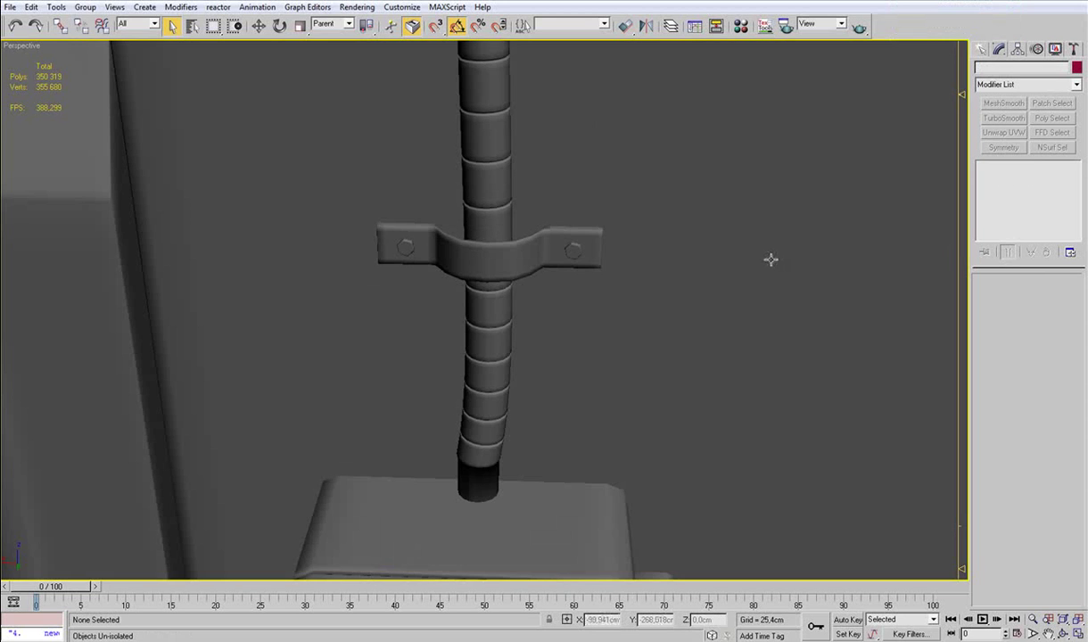
Step: Examine the corrugated cables on the whole machine, from the motor and clamp down to the switch boxes
{"action": "key", "text": "z"}
{"action": "middle_click_drag", "start_coordinate": [686, 174], "coordinate": [540, 169], "text": "alt"}
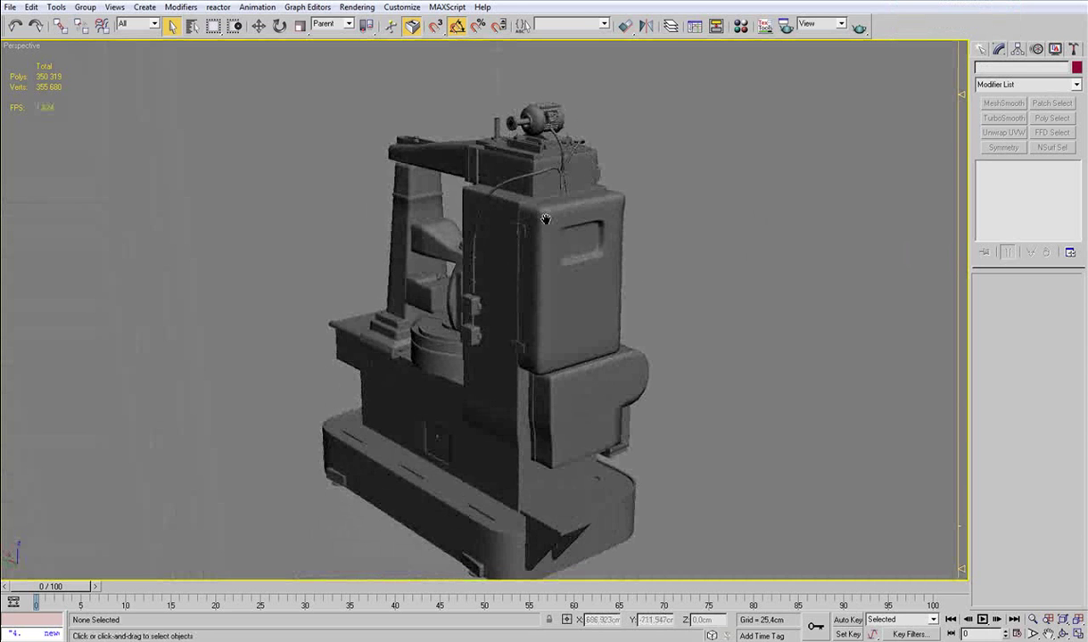
{"action": "middle_click_drag", "start_coordinate": [549, 222], "coordinate": [537, 214]}
{"action": "scroll", "coordinate": [539, 214], "scroll_direction": "up", "scroll_amount": 5}
{"action": "middle_click_drag", "start_coordinate": [608, 199], "coordinate": [522, 301]}
{"action": "scroll", "coordinate": [522, 301], "scroll_direction": "up", "scroll_amount": 10}
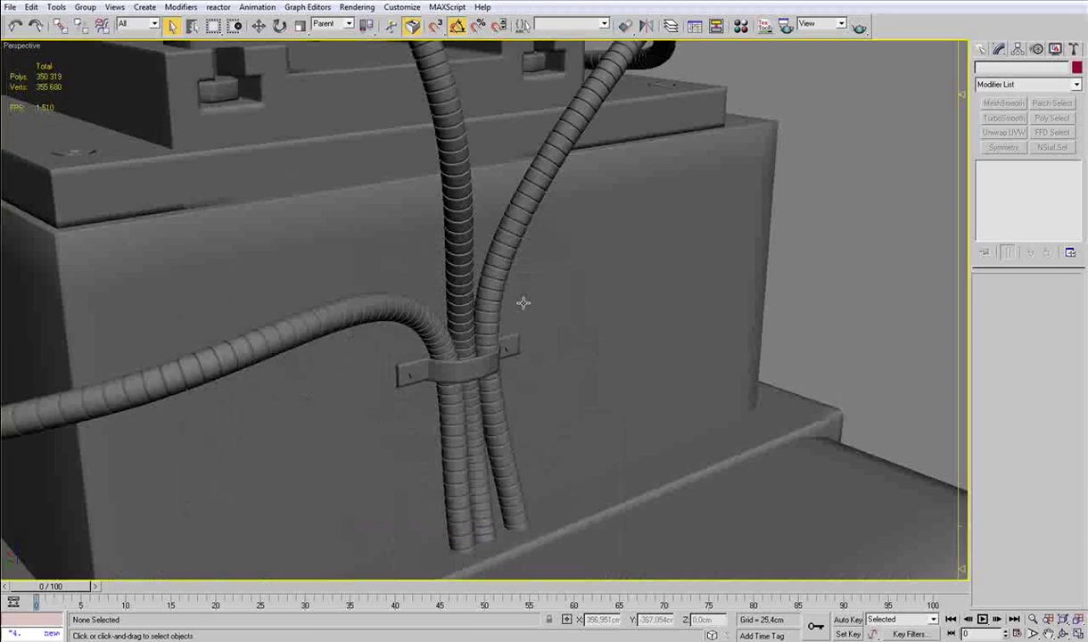
{"action": "scroll", "coordinate": [530, 428], "scroll_direction": "down", "scroll_amount": 5}
{"action": "scroll", "coordinate": [501, 423], "scroll_direction": "up", "scroll_amount": 3}
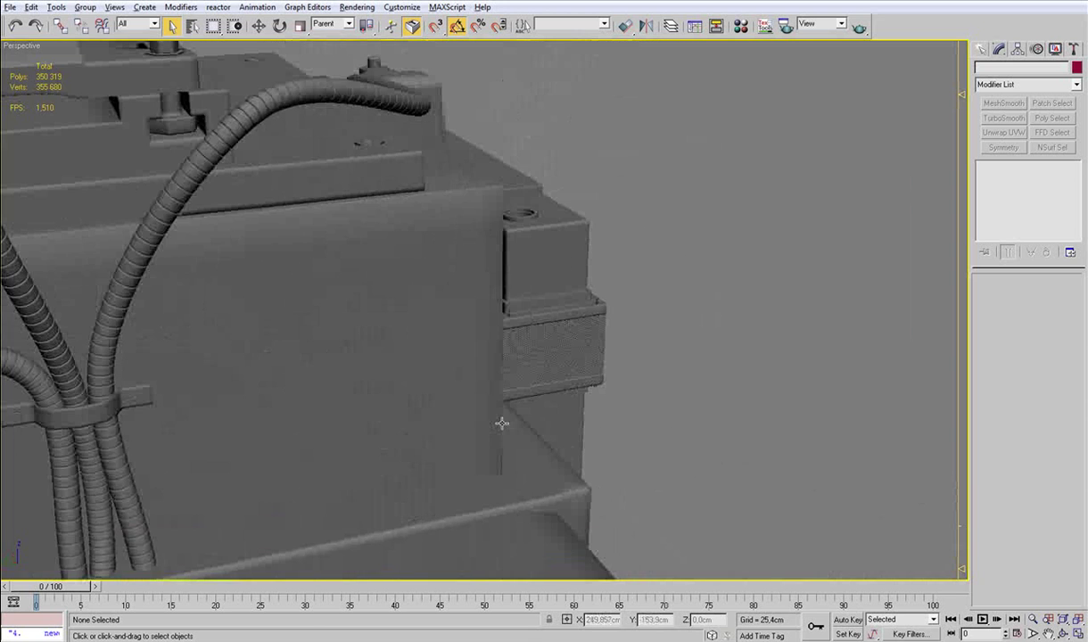
{"action": "scroll", "coordinate": [206, 409], "scroll_direction": "down", "scroll_amount": 5}
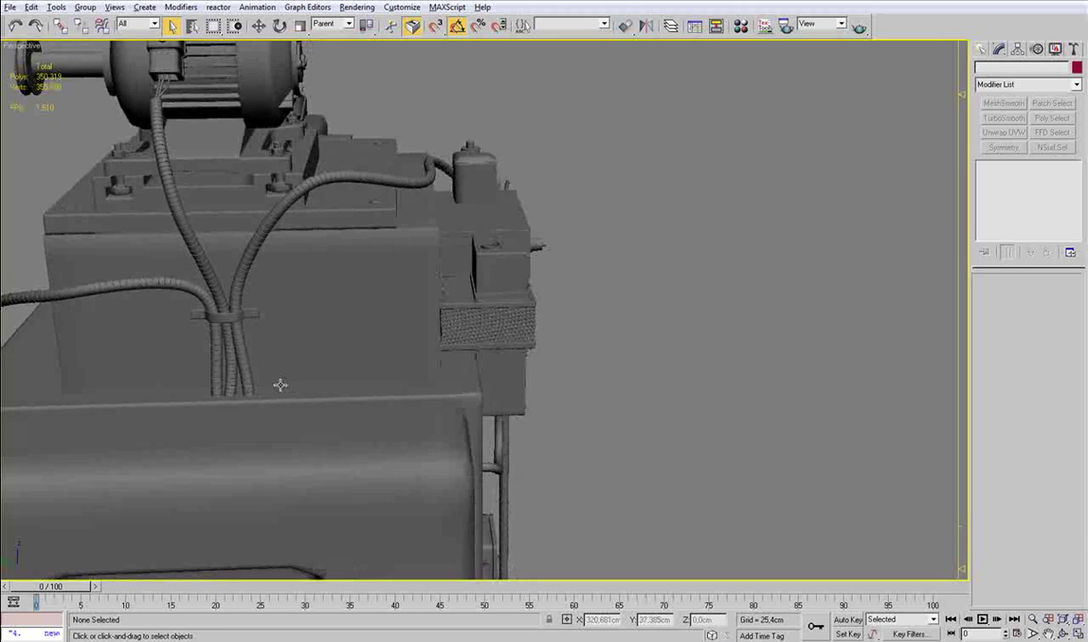
{"action": "scroll", "coordinate": [280, 386], "scroll_direction": "down", "scroll_amount": 8}
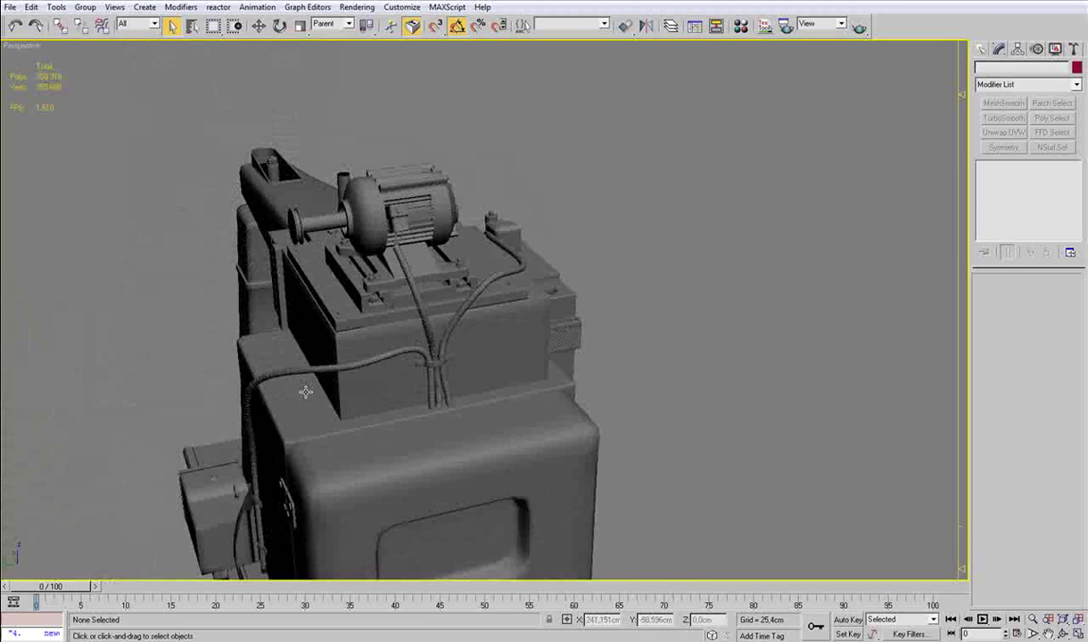
{"action": "middle_click_drag", "start_coordinate": [310, 394], "coordinate": [535, 421], "text": "alt"}
{"action": "scroll", "coordinate": [535, 421], "scroll_direction": "up", "scroll_amount": 6}
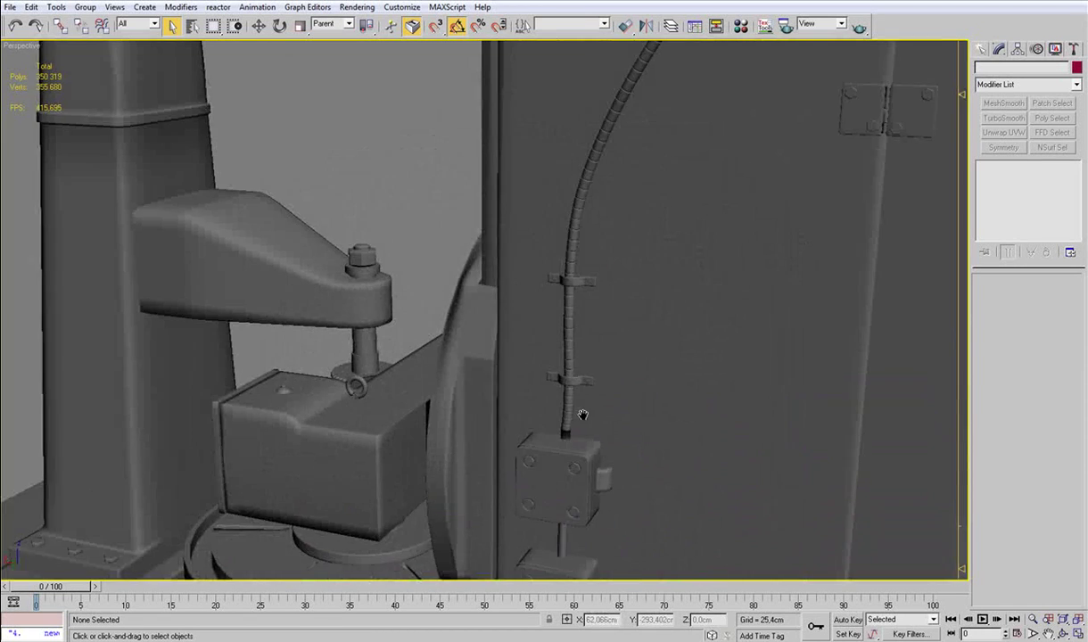
Step: Select the cable running into the switch boxes, open its Editable Poly edge level and display edged faces
{"action": "scroll", "coordinate": [580, 415], "scroll_direction": "up", "scroll_amount": 4}
{"action": "left_click", "coordinate": [538, 427]}
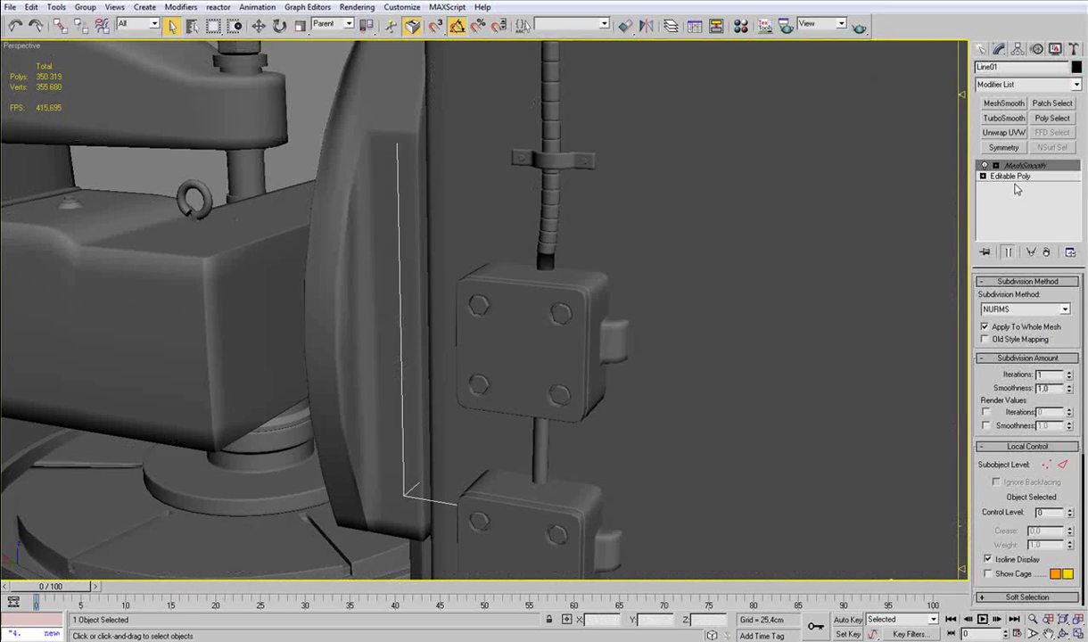
{"action": "left_click", "coordinate": [1016, 181]}
{"action": "left_click", "coordinate": [1010, 295]}
{"action": "key", "text": "F4"}
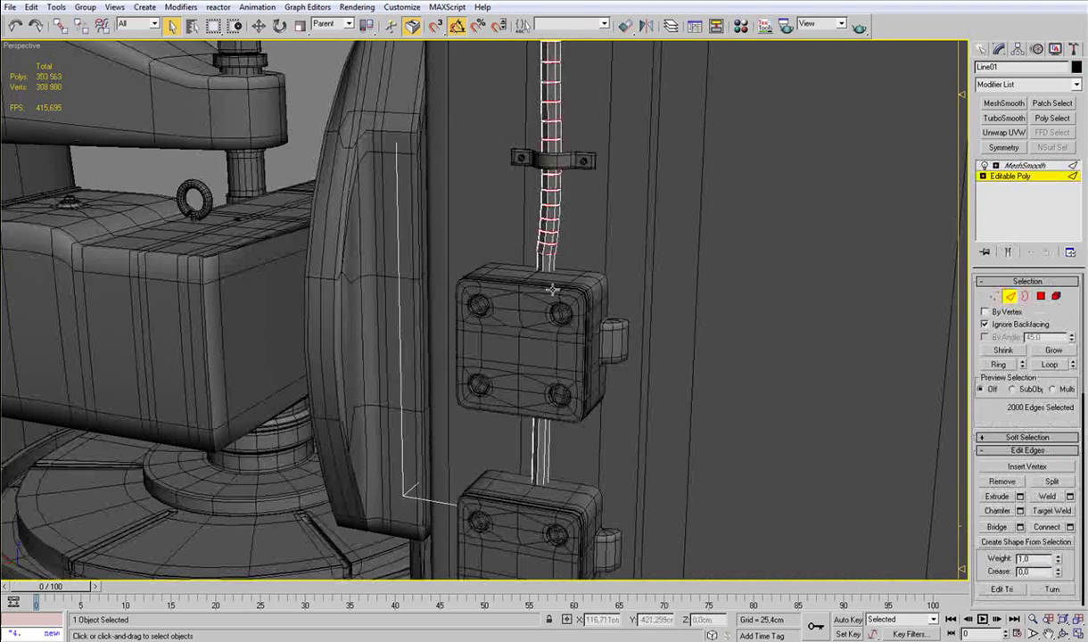
Step: Select the ring of lengthwise edges on the cable's plain section passing through the upper switch box
{"action": "scroll", "coordinate": [554, 286], "scroll_direction": "up", "scroll_amount": 4}
{"action": "middle_click_drag", "start_coordinate": [554, 286], "coordinate": [668, 256]}
{"action": "middle_click_drag", "start_coordinate": [727, 228], "coordinate": [708, 264]}
{"action": "scroll", "coordinate": [708, 264], "scroll_direction": "up", "scroll_amount": 4}
{"action": "scroll", "coordinate": [708, 267], "scroll_direction": "down", "scroll_amount": 5}
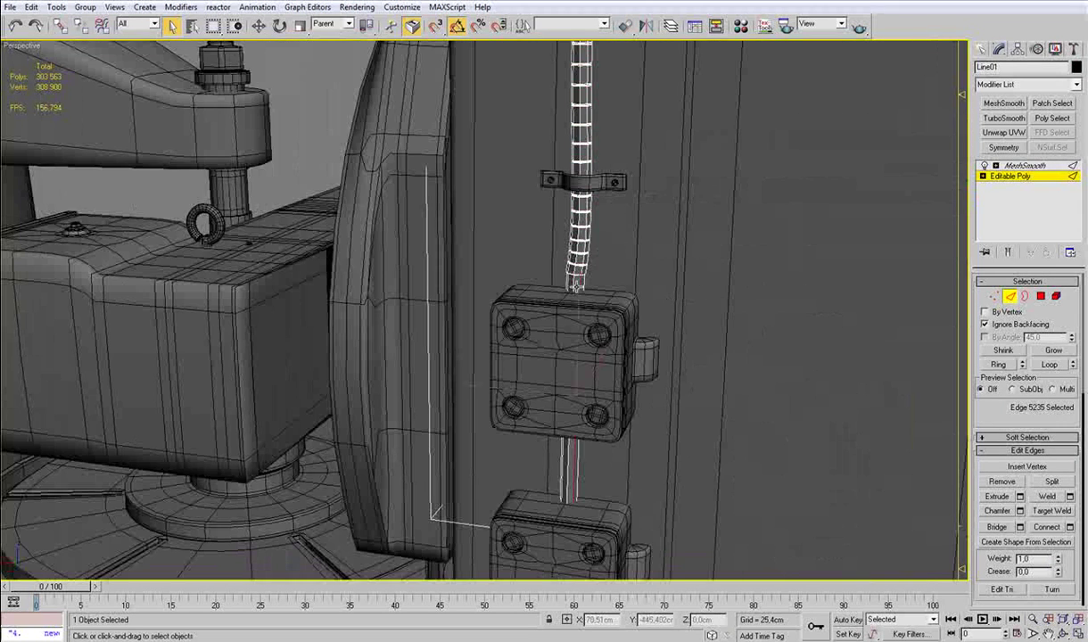
{"action": "left_click", "coordinate": [577, 287]}
{"action": "key", "text": "z"}
{"action": "middle_click_drag", "start_coordinate": [575, 287], "coordinate": [588, 291], "text": "alt"}
{"action": "key", "text": "alt+r"}
{"action": "key", "text": "ctrl+shift+e"}
{"action": "key", "text": "w"}
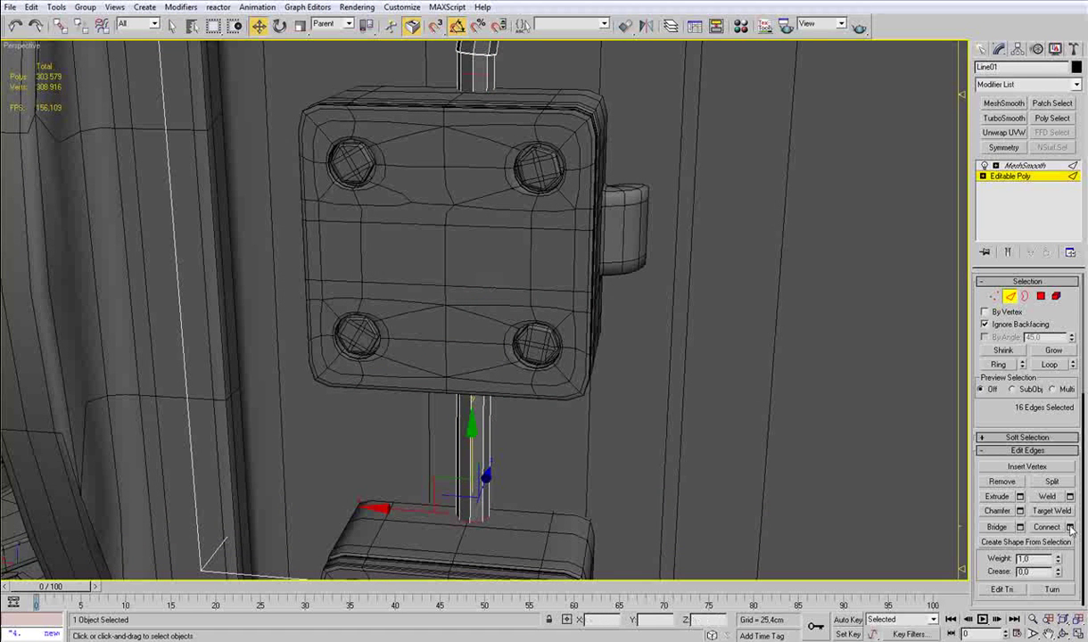
{"action": "key", "text": "ctrl+z"}
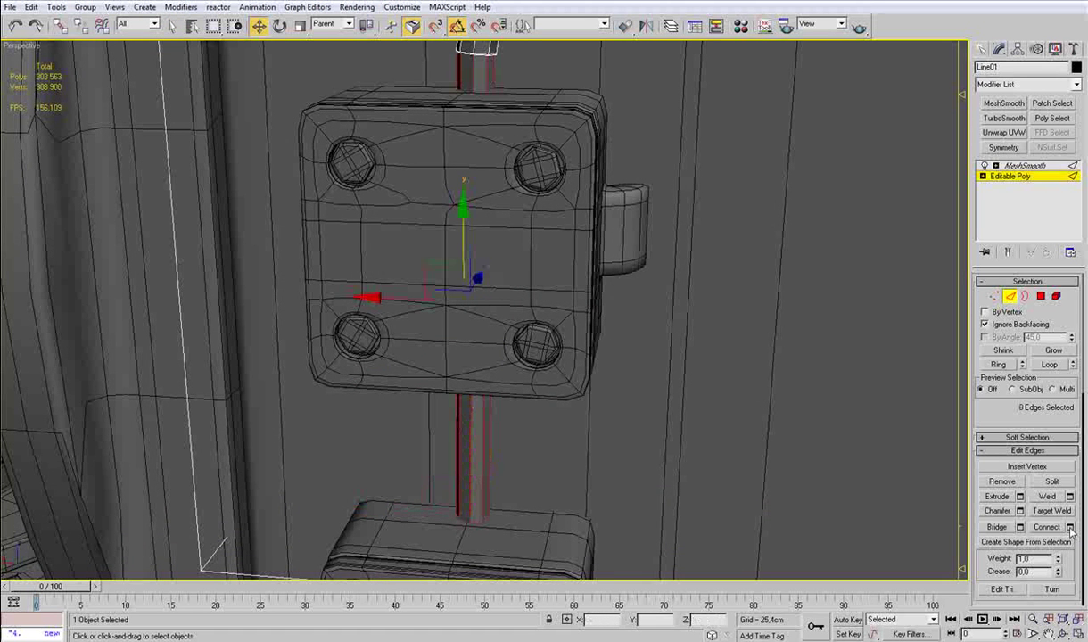
Step: Connect the ringed edges with a new loop and move it up to just below the last corrugated segment
{"action": "left_click", "coordinate": [1070, 527]}
{"action": "left_click", "coordinate": [636, 357]}
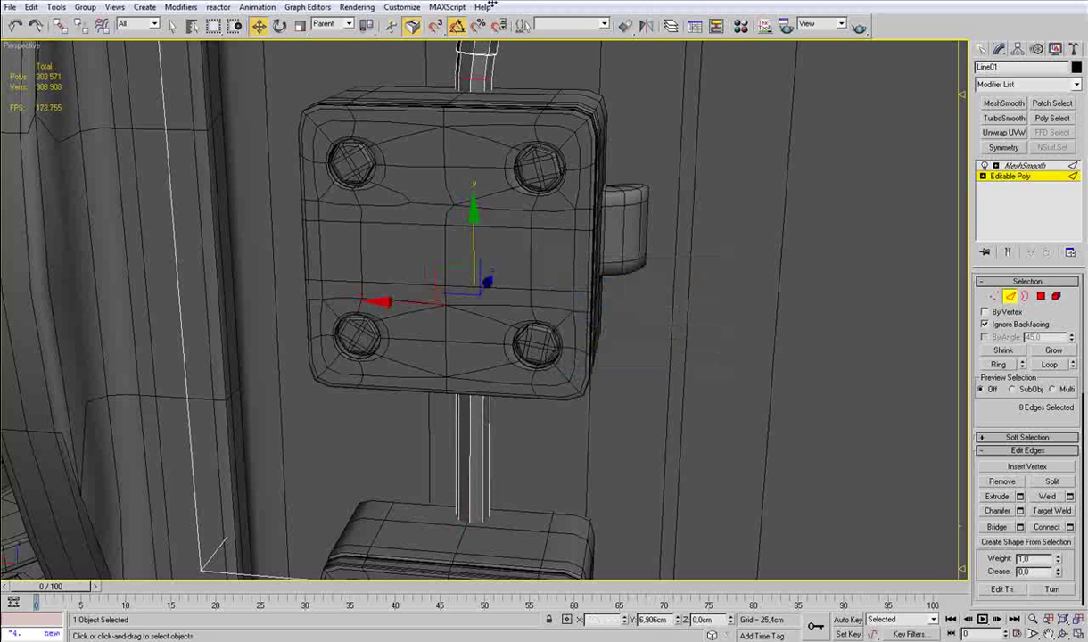
{"action": "left_click_drag", "start_coordinate": [456, 274], "coordinate": [453, 17]}
{"action": "scroll", "coordinate": [494, 85], "scroll_direction": "up", "scroll_amount": 3}
{"action": "middle_click_drag", "start_coordinate": [508, 182], "coordinate": [503, 248]}
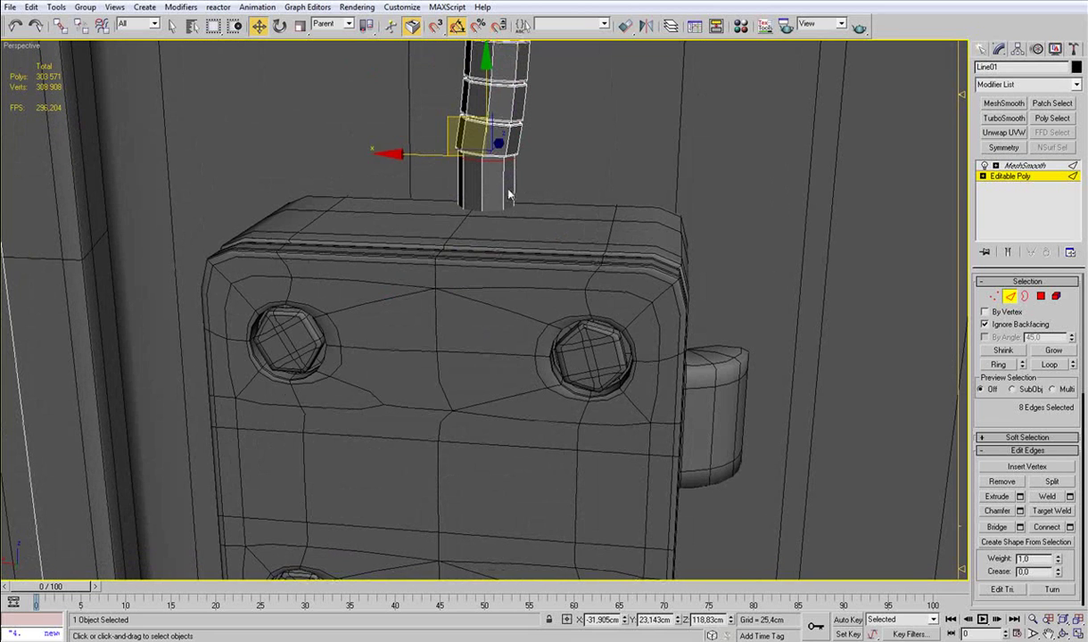
Step: Connect the ring of edges below the new loop with another loop and raise it close to the first
{"action": "left_click", "coordinate": [503, 189]}
{"action": "key", "text": "alt+r"}
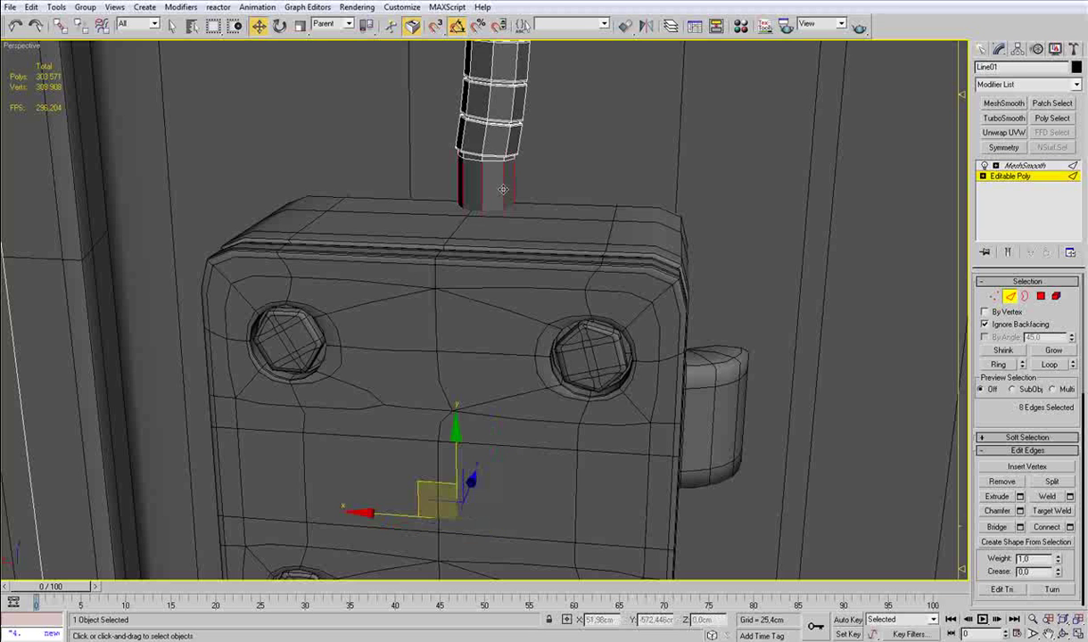
{"action": "key", "text": "ctrl+shift+e"}
{"action": "left_click_drag", "start_coordinate": [484, 426], "coordinate": [542, 87]}
Step: Connect the front lengthwise edges behind the switch box and move the new edges up inside the box
{"action": "scroll", "coordinate": [536, 187], "scroll_direction": "down", "scroll_amount": 3}
{"action": "middle_click_drag", "start_coordinate": [535, 491], "coordinate": [533, 381]}
{"action": "left_click_drag", "start_coordinate": [548, 421], "coordinate": [398, 470]}
{"action": "key", "text": "ctrl+shift+e"}
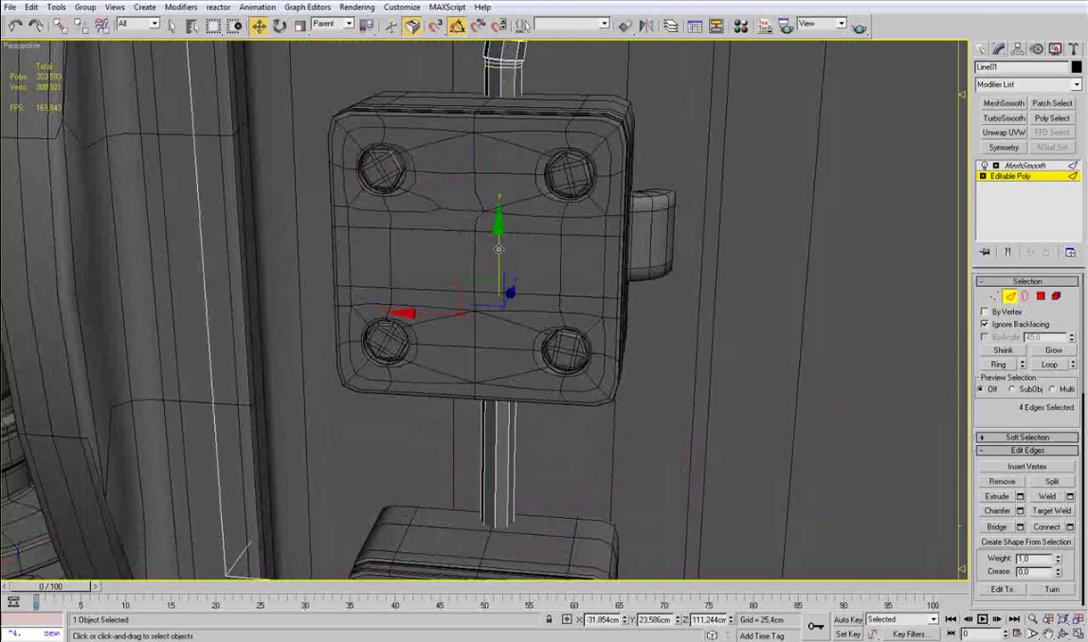
{"action": "key", "text": "F3"}
{"action": "left_click_drag", "start_coordinate": [504, 236], "coordinate": [516, 122]}
{"action": "middle_click_drag", "start_coordinate": [515, 122], "coordinate": [513, 170]}
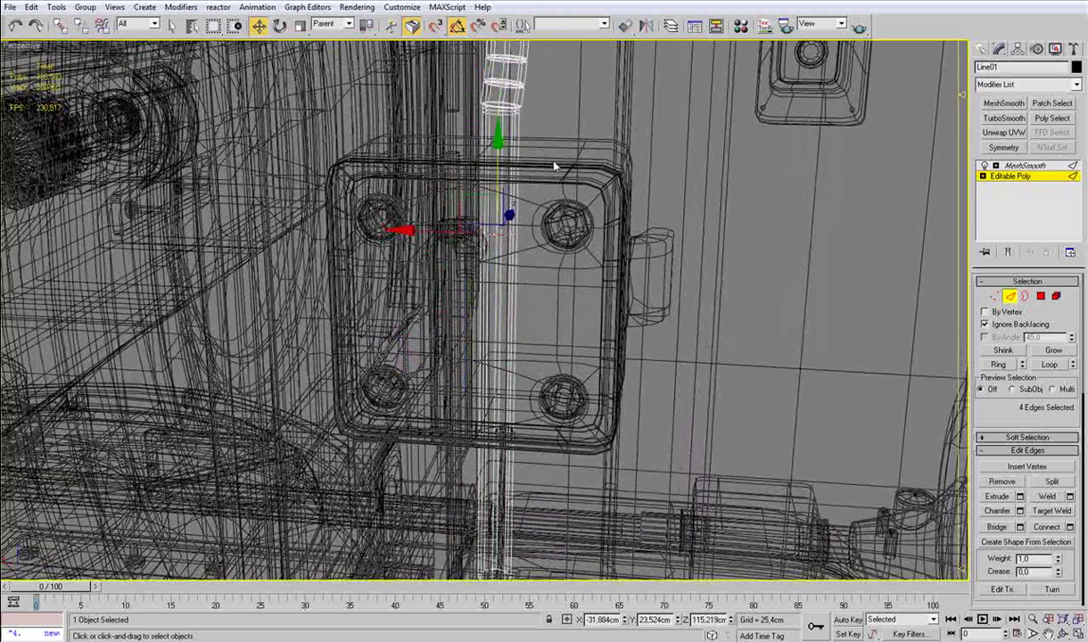
Step: Try to extrude the four front polygons at the cable's entry into the switch box by Local Normal
{"action": "key", "text": "4"}
{"action": "left_click_drag", "start_coordinate": [554, 166], "coordinate": [455, 194]}
{"action": "left_click", "coordinate": [1019, 480]}
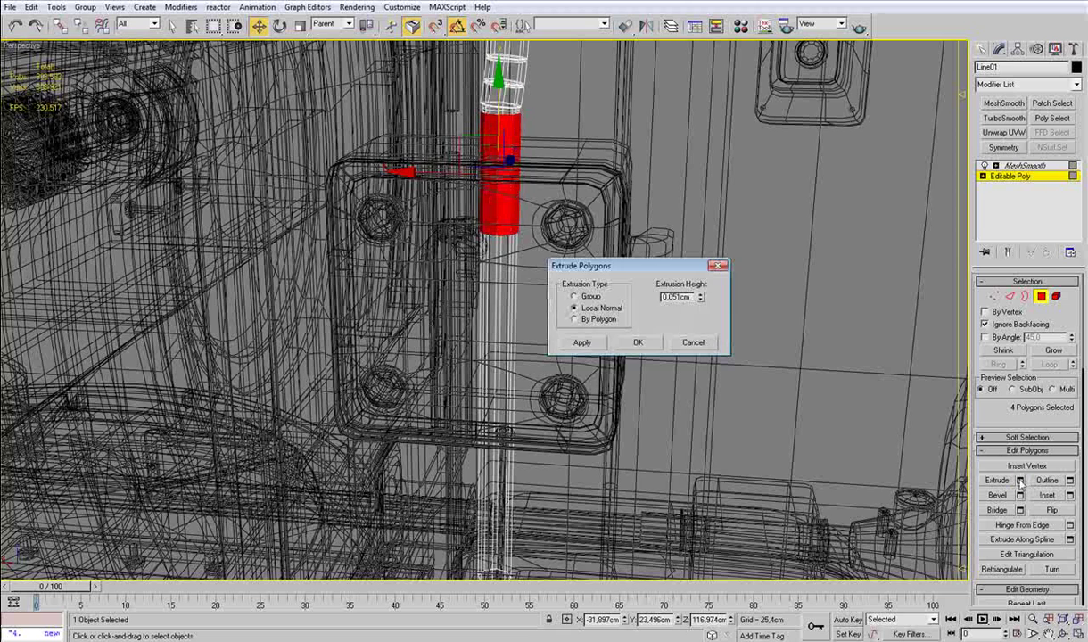
{"action": "key", "text": "F3"}
{"action": "left_click_drag", "start_coordinate": [702, 299], "coordinate": [702, 286]}
{"action": "left_click", "coordinate": [647, 345]}
{"action": "middle_click_drag", "start_coordinate": [575, 174], "coordinate": [541, 215], "text": "alt"}
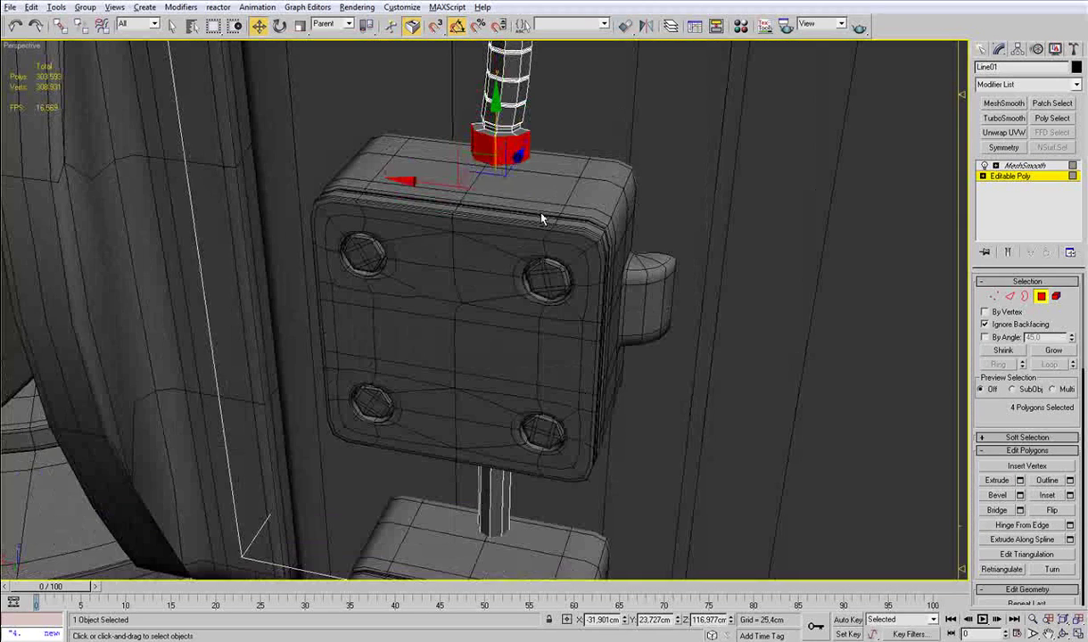
Step: Try to reinforce the extruded collar by connecting its ringed edges with 2 segments, pinch 91 and slide 0
{"action": "key", "text": "2"}
{"action": "left_click", "coordinate": [511, 144]}
{"action": "key", "text": "alt+r"}
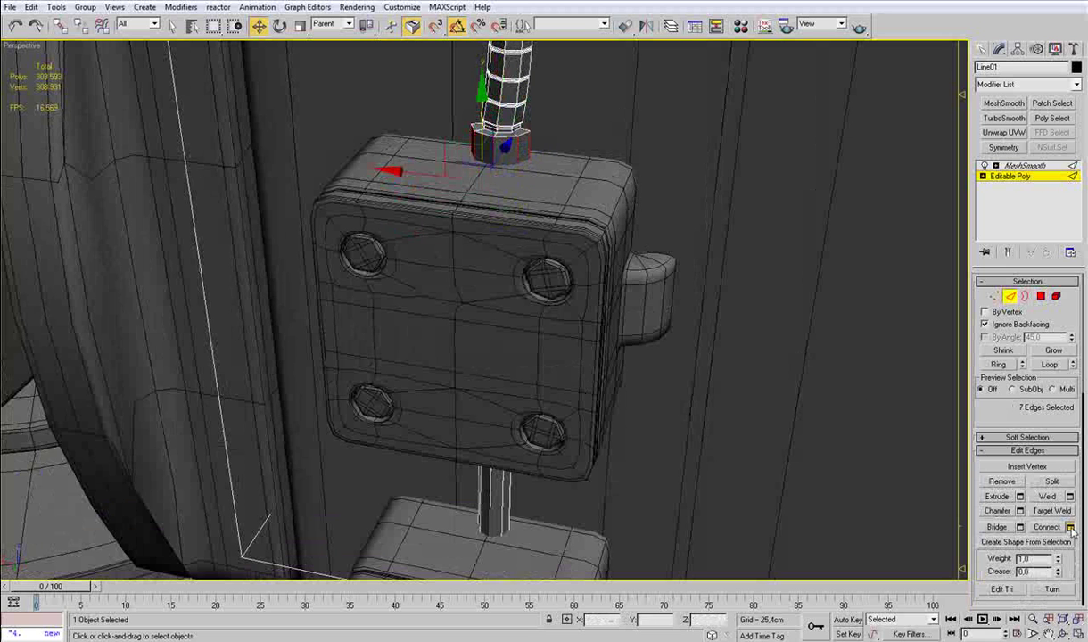
{"action": "left_click", "coordinate": [1069, 527]}
{"action": "mouse_move", "coordinate": [712, 321]}
{"action": "left_mouse_down"}
{"action": "mouse_move", "coordinate": [714, 296]}
{"action": "mouse_move", "coordinate": [714, 319]}
{"action": "left_mouse_up"}
{"action": "right_click", "coordinate": [713, 318]}
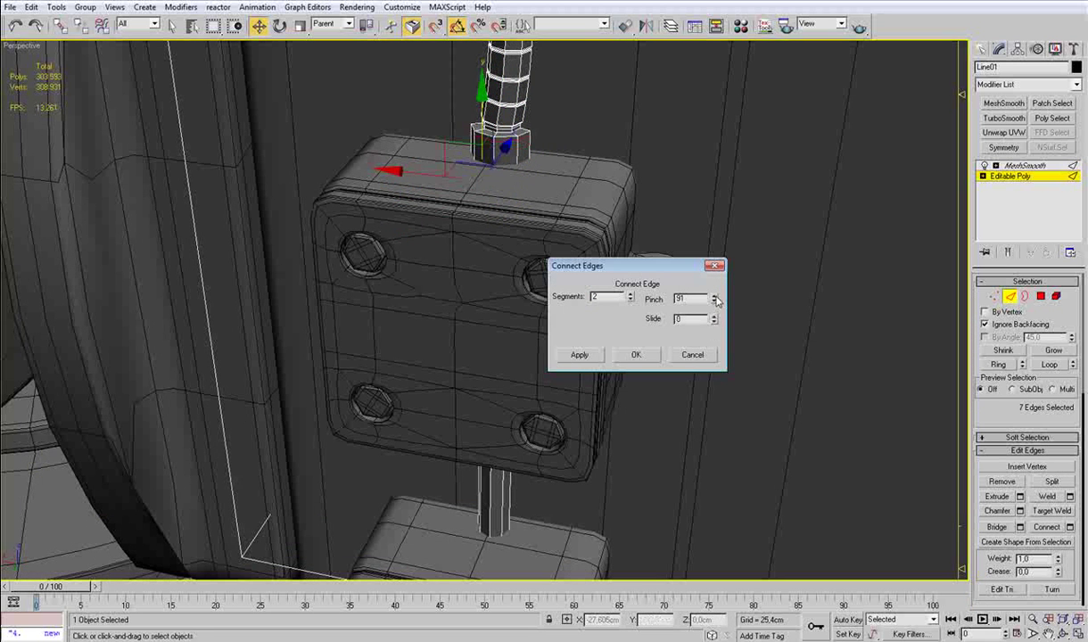
{"action": "left_click", "coordinate": [645, 356]}
{"action": "key", "text": "z"}
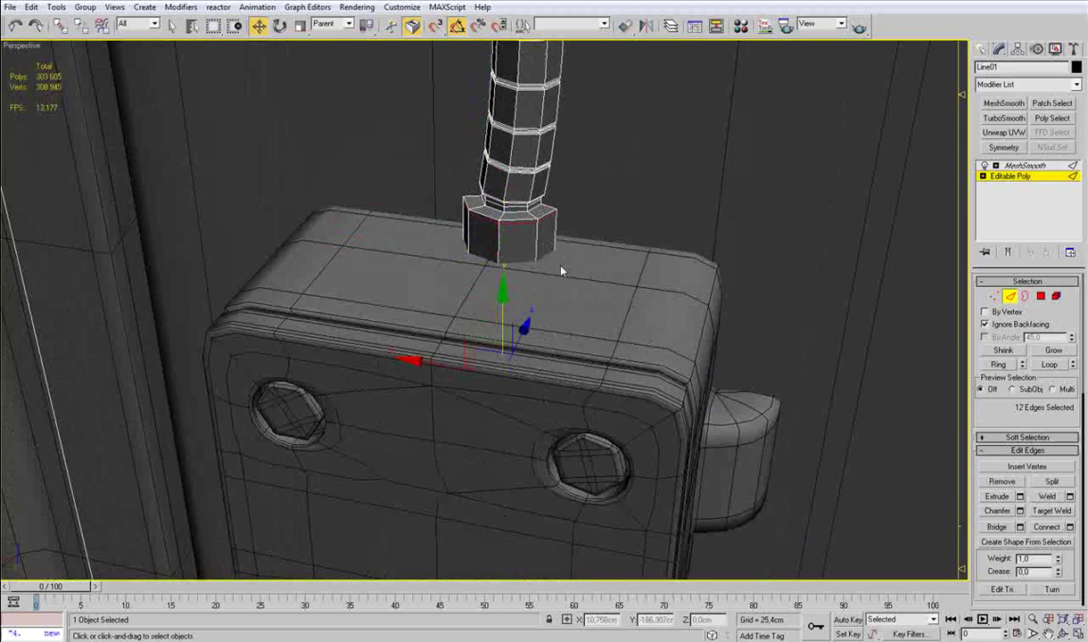
Step: Try another ring connection on the collar, and undo the collar's added edge connections
{"action": "left_click", "coordinate": [532, 213]}
{"action": "key", "text": "alt+r"}
{"action": "key", "text": "ctrl+shift+e"}
{"action": "middle_click_drag", "start_coordinate": [556, 277], "coordinate": [707, 355]}
{"action": "scroll", "coordinate": [627, 303], "scroll_direction": "down", "scroll_amount": 5}
{"action": "key", "text": "ctrl+z"}
{"action": "key", "text": "ctrl+z"}
{"action": "key", "text": "ctrl+z"}
{"action": "key", "text": "ctrl+z"}
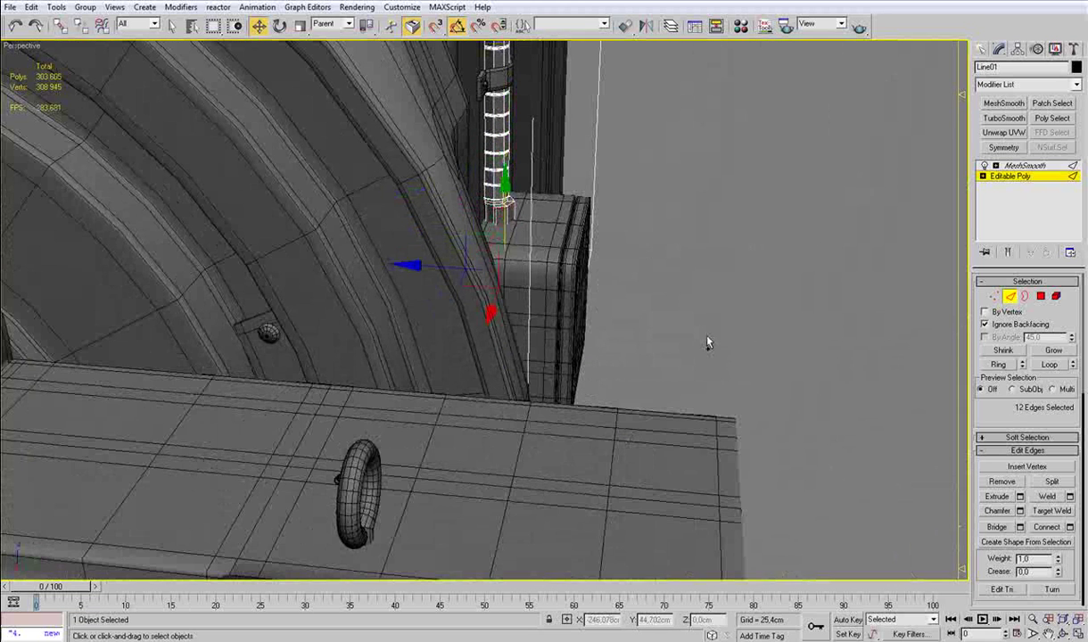
{"action": "key", "text": "ctrl+z"}
{"action": "key", "text": "ctrl+z"}
{"action": "key", "text": "ctrl+z"}
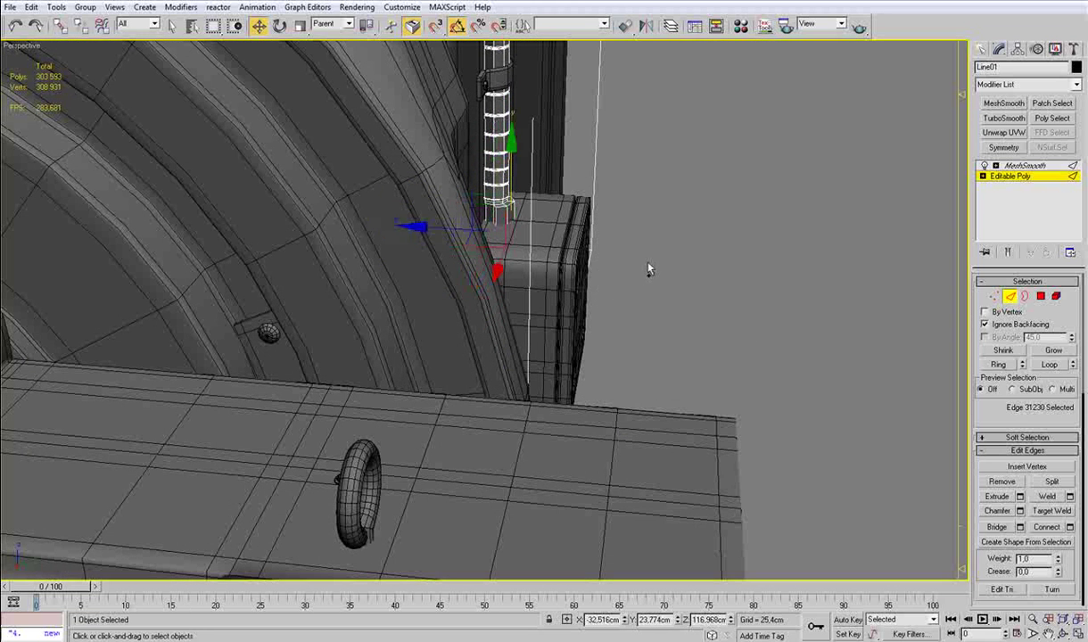
Step: Turn off Ignore Backfacing at polygon level and add the cable's rear polygons at the box to the selection
{"action": "left_click", "coordinate": [1042, 297]}
{"action": "left_click", "coordinate": [987, 323]}
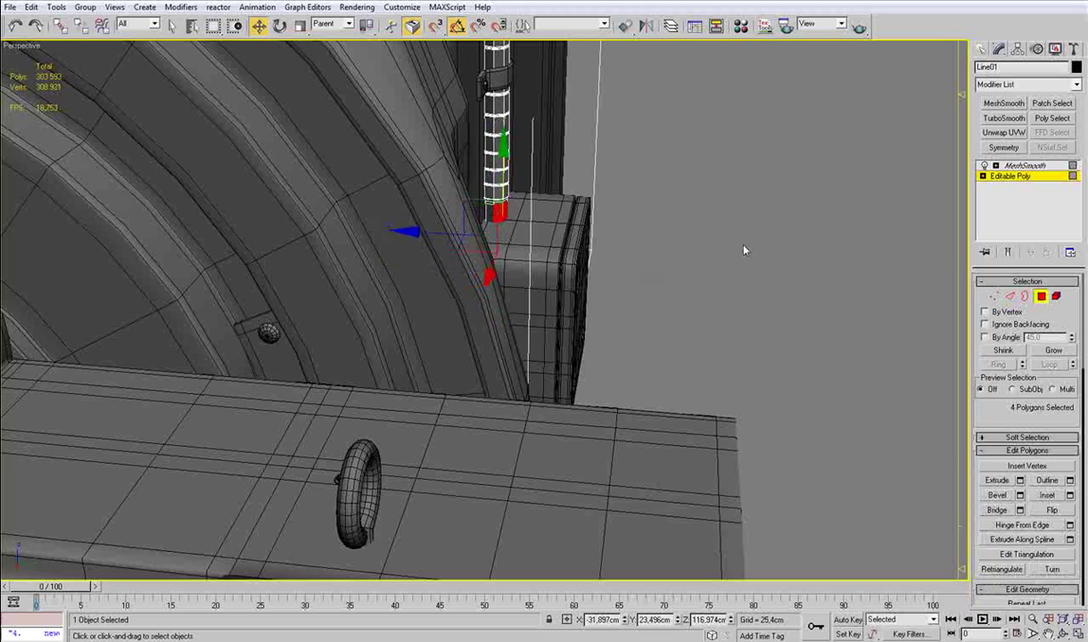
{"action": "middle_click_drag", "start_coordinate": [713, 303], "coordinate": [464, 303], "text": "alt"}
{"action": "key", "text": "F3"}
{"action": "mouse_move", "coordinate": [472, 347]}
{"action": "left_mouse_down", "text": "ctrl"}
{"action": "mouse_move", "coordinate": [571, 374]}
{"action": "mouse_move", "coordinate": [483, 477]}
{"action": "left_mouse_up", "text": "ctrl"}
Step: Undo the collar's partial extrusion and return to edge selection on the cable's end section
{"action": "key", "text": "F3"}
{"action": "mouse_move", "coordinate": [509, 268]}
{"action": "middle_mouse_down", "text": "alt"}
{"action": "mouse_move", "coordinate": [618, 283]}
{"action": "mouse_move", "coordinate": [617, 296]}
{"action": "mouse_move", "coordinate": [468, 336]}
{"action": "middle_mouse_up", "text": "alt"}
{"action": "scroll", "coordinate": [618, 282], "scroll_direction": "up", "scroll_amount": 3}
{"action": "key", "text": "F3"}
{"action": "key", "text": "ctrl+z"}
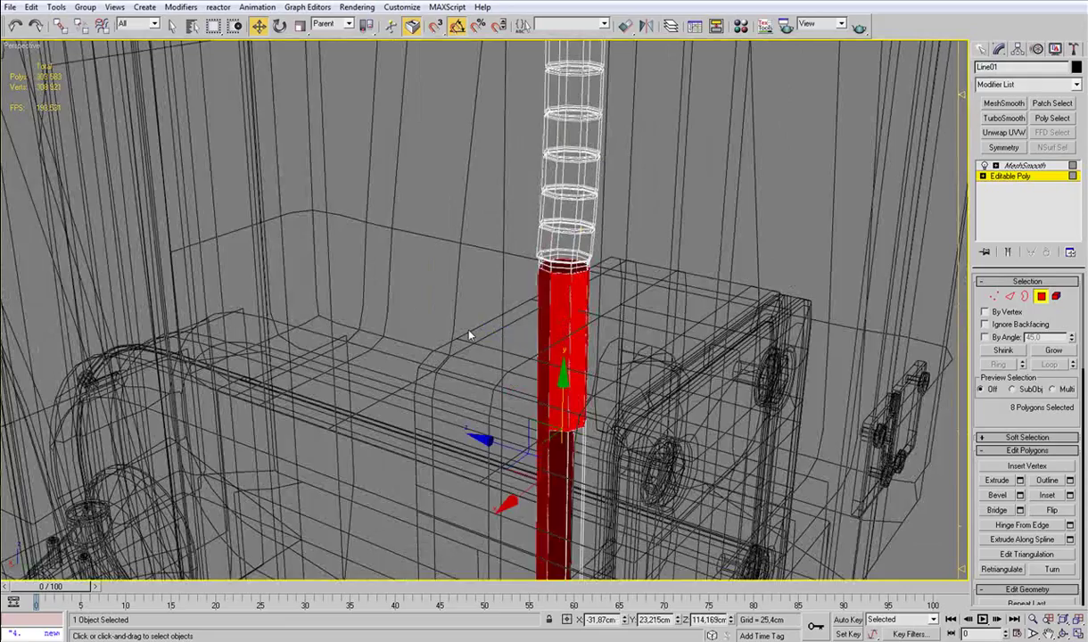
{"action": "left_click", "coordinate": [714, 306]}
{"action": "key", "text": "2"}
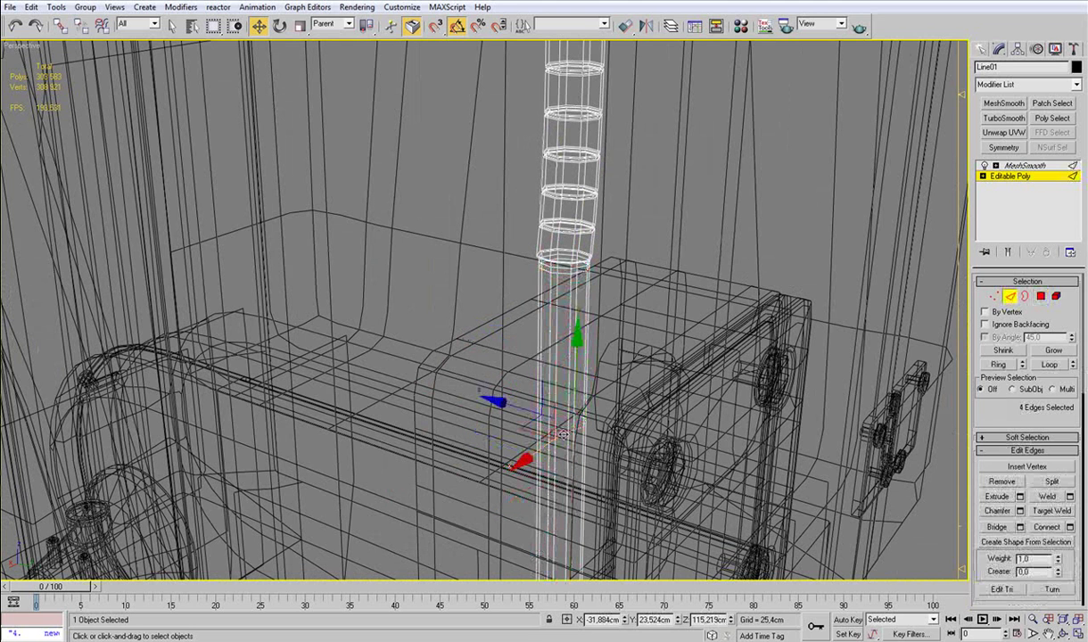
Step: Add an edge loop to the cable inside the upper switch box and extrude the 8 polygons above it outward with Local Normal
{"action": "left_click", "coordinate": [577, 321]}
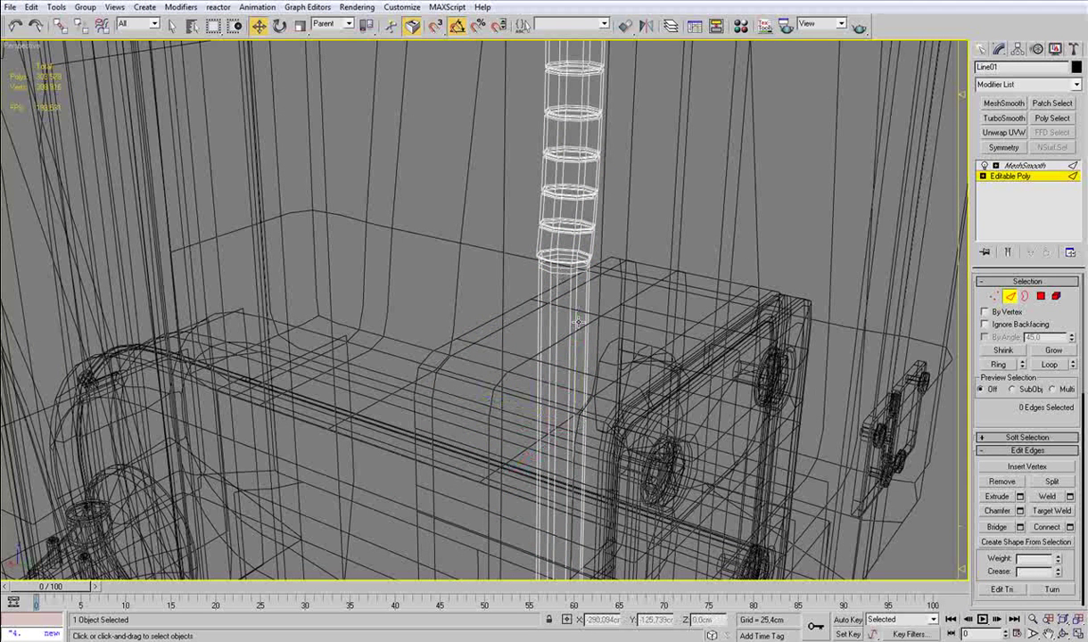
{"action": "left_click_drag", "start_coordinate": [638, 484], "coordinate": [325, 495]}
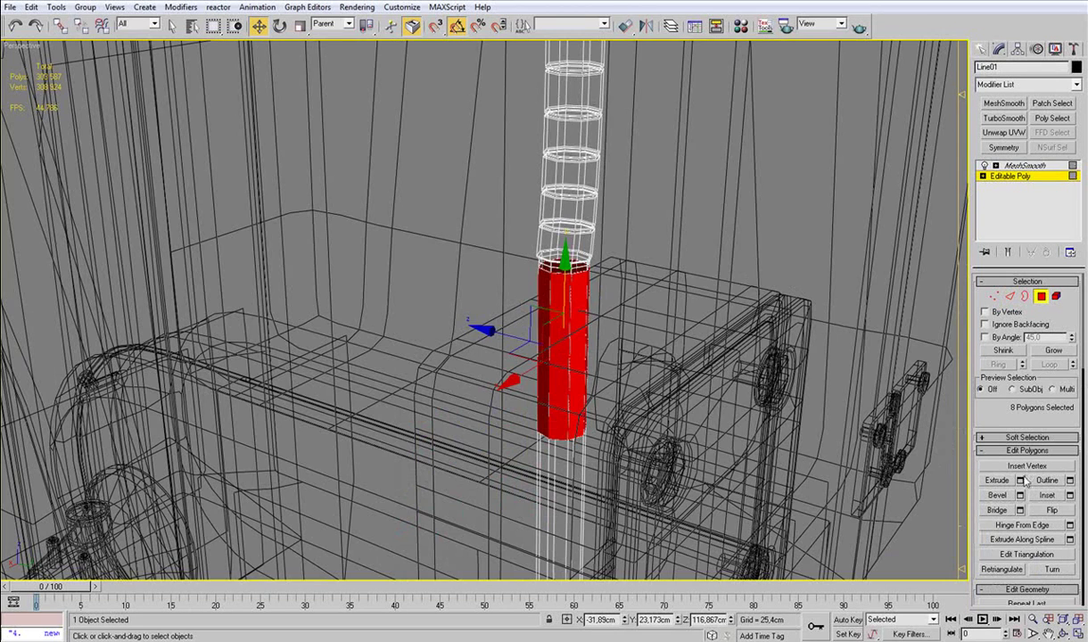
{"action": "left_click", "coordinate": [1021, 481]}
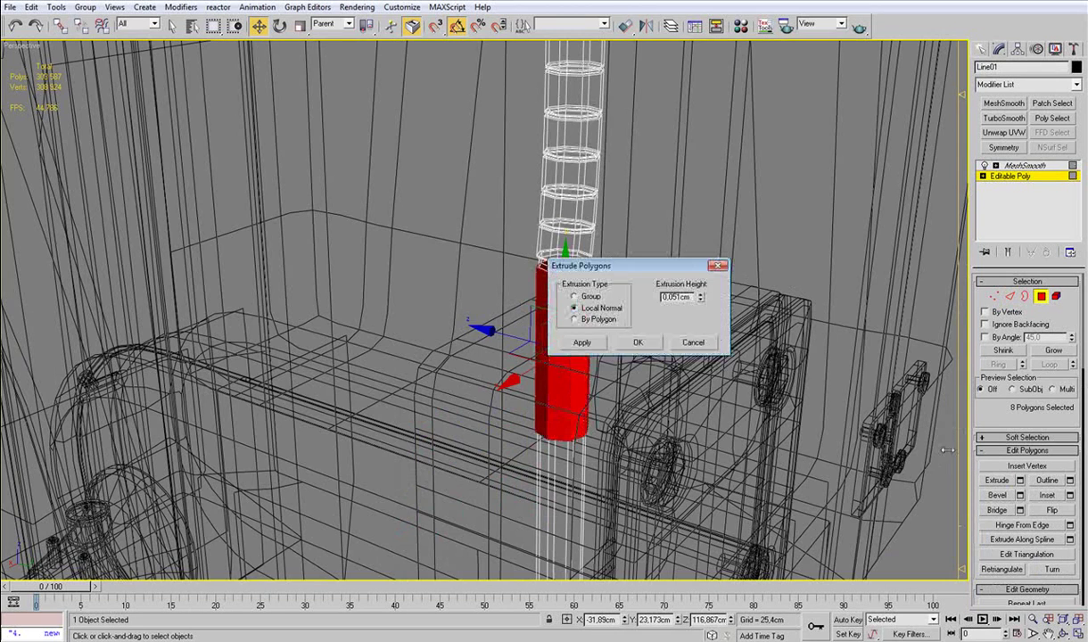
{"action": "key", "text": "F3"}
{"action": "left_click_drag", "start_coordinate": [702, 300], "coordinate": [700, 283]}
{"action": "left_click", "coordinate": [652, 341]}
Step: Reinforce the upper box's collar by connecting its ringed edges with 2 segments, pinch 91 and slide 0
{"action": "key", "text": "2"}
{"action": "double_click", "coordinate": [596, 271]}
{"action": "left_click", "coordinate": [578, 301], "text": "ctrl"}
{"action": "left_click", "coordinate": [576, 300]}
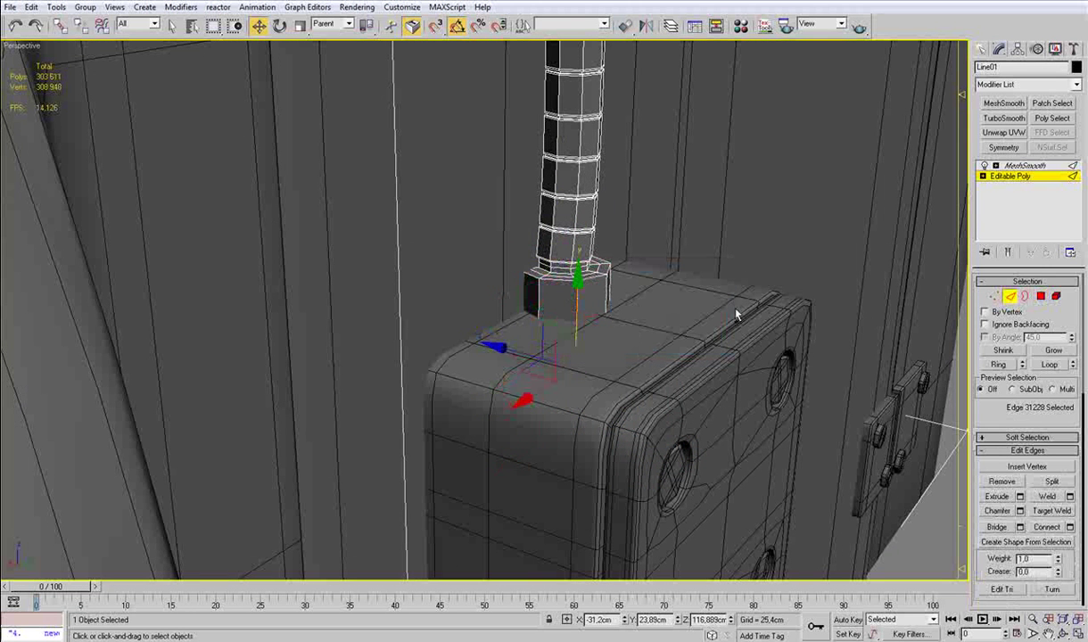
{"action": "key", "text": "ctrl+z"}
{"action": "key", "text": "ctrl+z"}
{"action": "left_click", "coordinate": [1070, 526]}
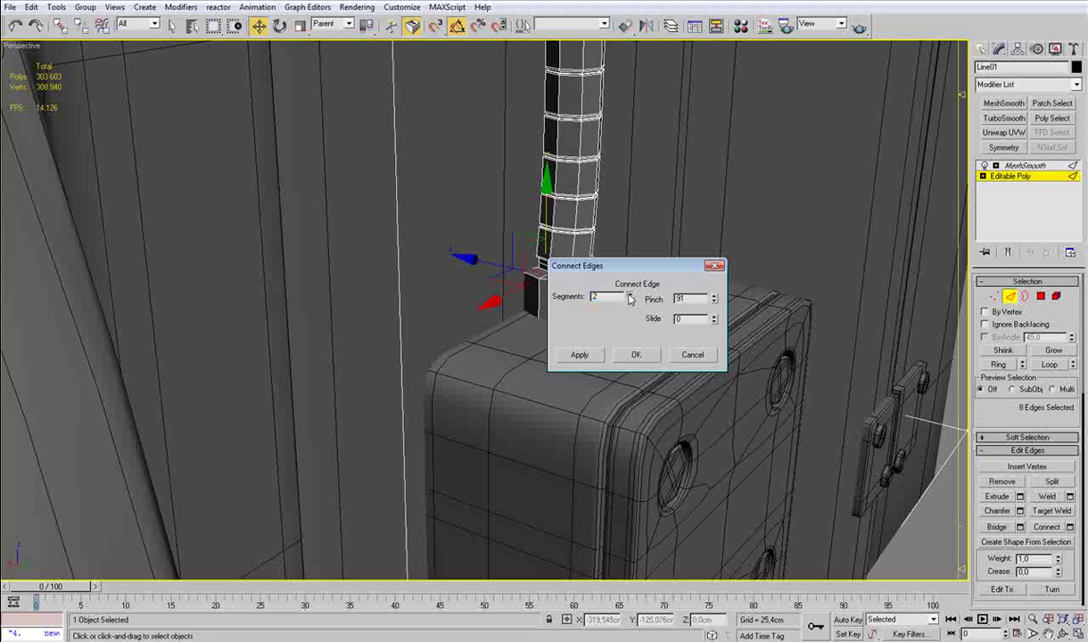
{"action": "left_click", "coordinate": [636, 354]}
Step: Connect the 8 lengthwise cable edges between the two switch boxes with a single edge loop
{"action": "scroll", "coordinate": [596, 342], "scroll_direction": "down", "scroll_amount": 5}
{"action": "middle_click_drag", "start_coordinate": [596, 341], "coordinate": [500, 423], "text": "alt"}
{"action": "middle_click_drag", "start_coordinate": [494, 468], "coordinate": [504, 377]}
{"action": "middle_click_drag", "start_coordinate": [515, 422], "coordinate": [507, 432], "text": "alt"}
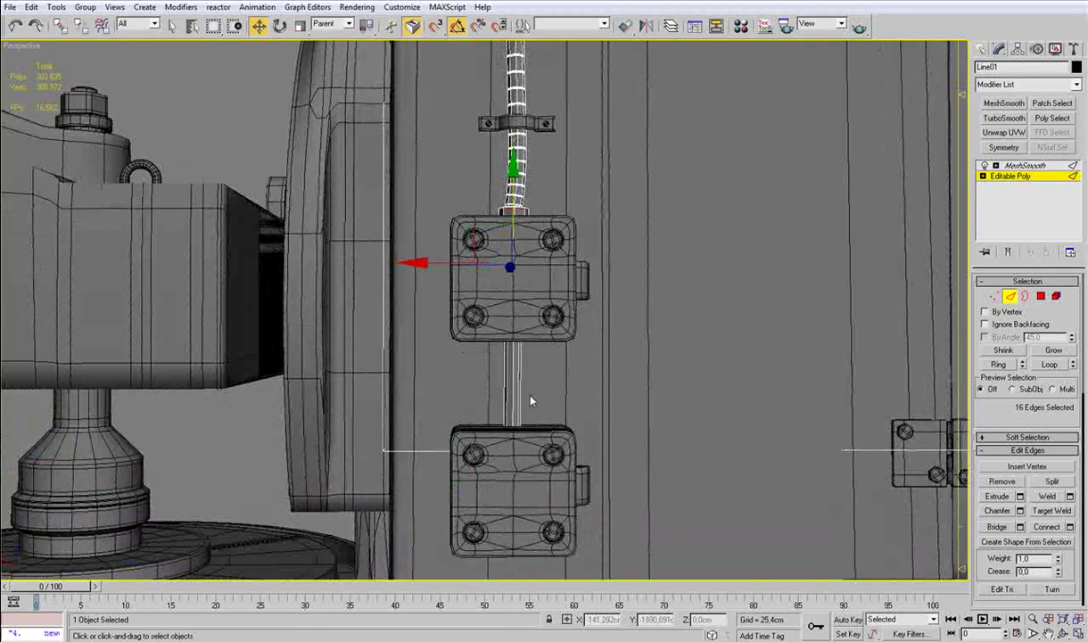
{"action": "key", "text": "F3"}
{"action": "left_click_drag", "start_coordinate": [552, 366], "coordinate": [443, 399]}
{"action": "key", "text": "ctrl+shift+e"}
{"action": "key", "text": "ctrl+z"}
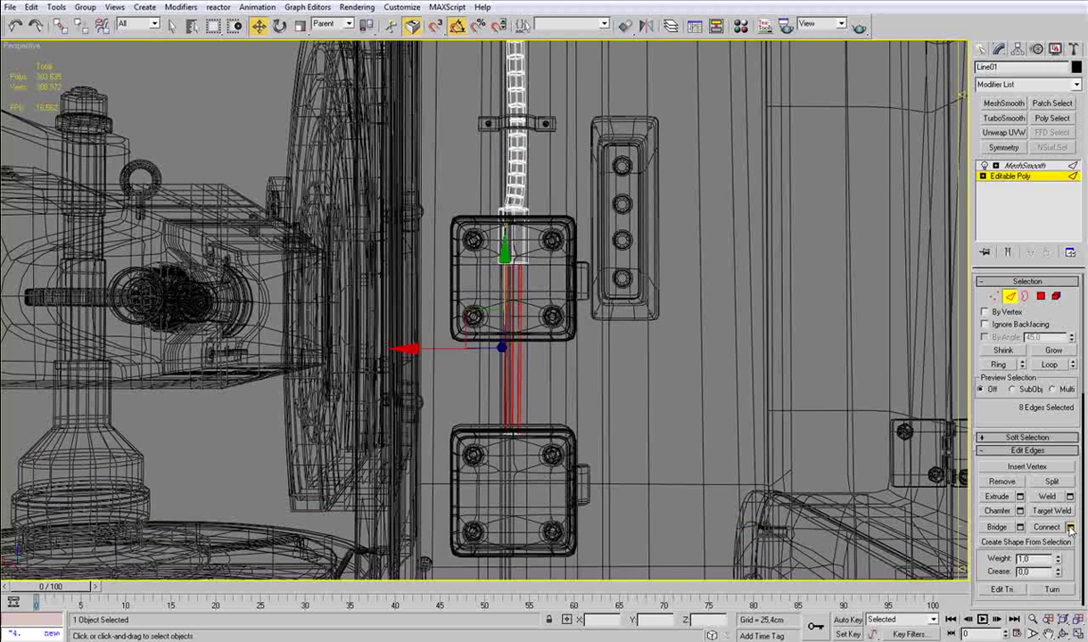
{"action": "key", "text": "ctrl+shift+e"}
{"action": "left_click", "coordinate": [632, 354]}
{"action": "key", "text": "F3"}
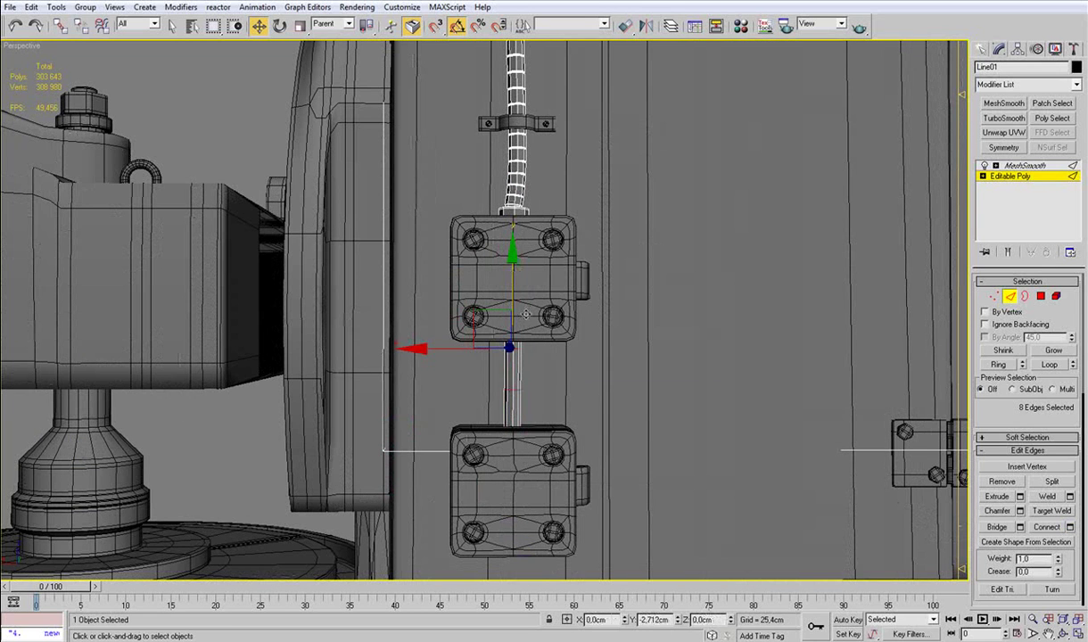
Step: Extrude the 8 cable polygons just above the lower switch box into a collar
{"action": "key", "text": "4"}
{"action": "left_click_drag", "start_coordinate": [568, 397], "coordinate": [478, 414]}
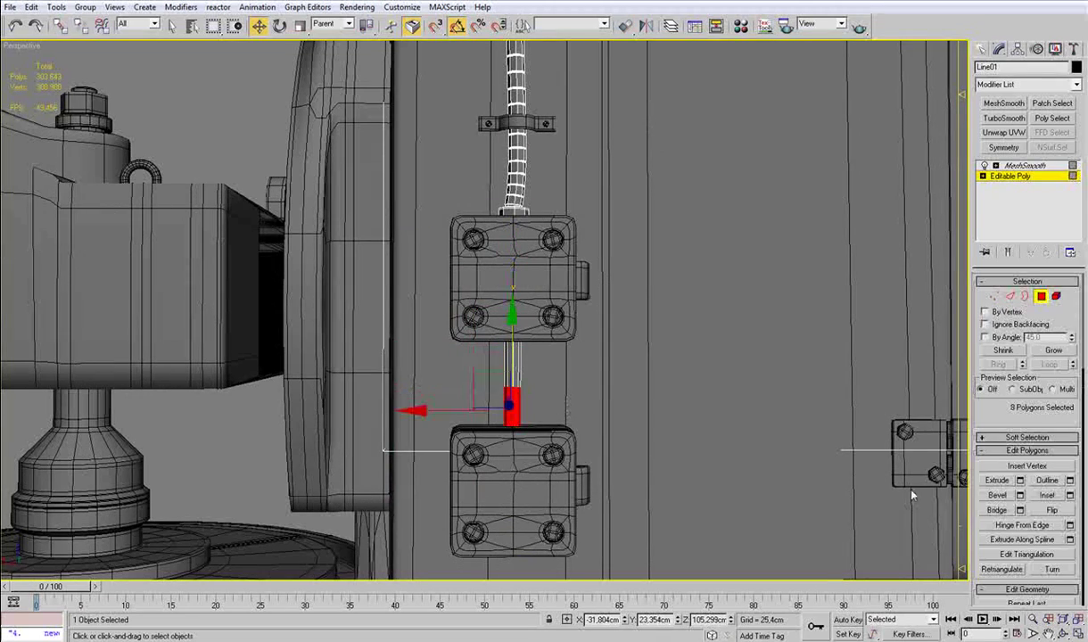
{"action": "left_click", "coordinate": [1019, 480]}
{"action": "left_click", "coordinate": [652, 345]}
Step: Delete the ring of 8 polygons that closes the lower collar's underside around the cable
{"action": "middle_click_drag", "start_coordinate": [616, 415], "coordinate": [566, 349], "text": "alt"}
{"action": "key", "text": "F3"}
{"action": "scroll", "coordinate": [566, 348], "scroll_direction": "up", "scroll_amount": 5}
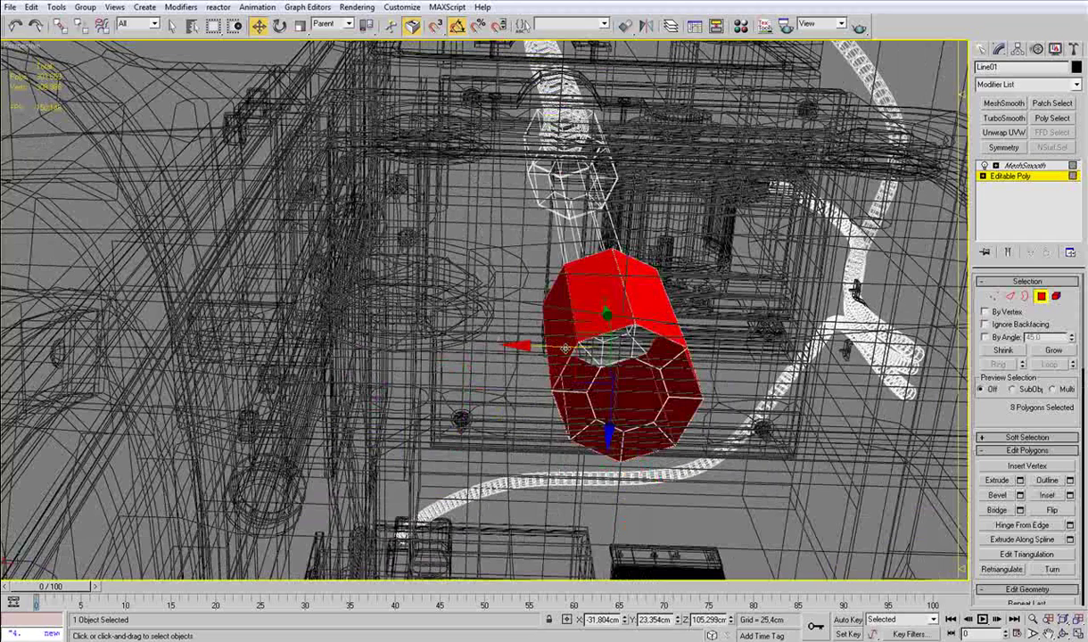
{"action": "key", "text": "q"}
{"action": "left_click", "coordinate": [612, 349]}
{"action": "left_click", "coordinate": [654, 349], "text": "ctrl"}
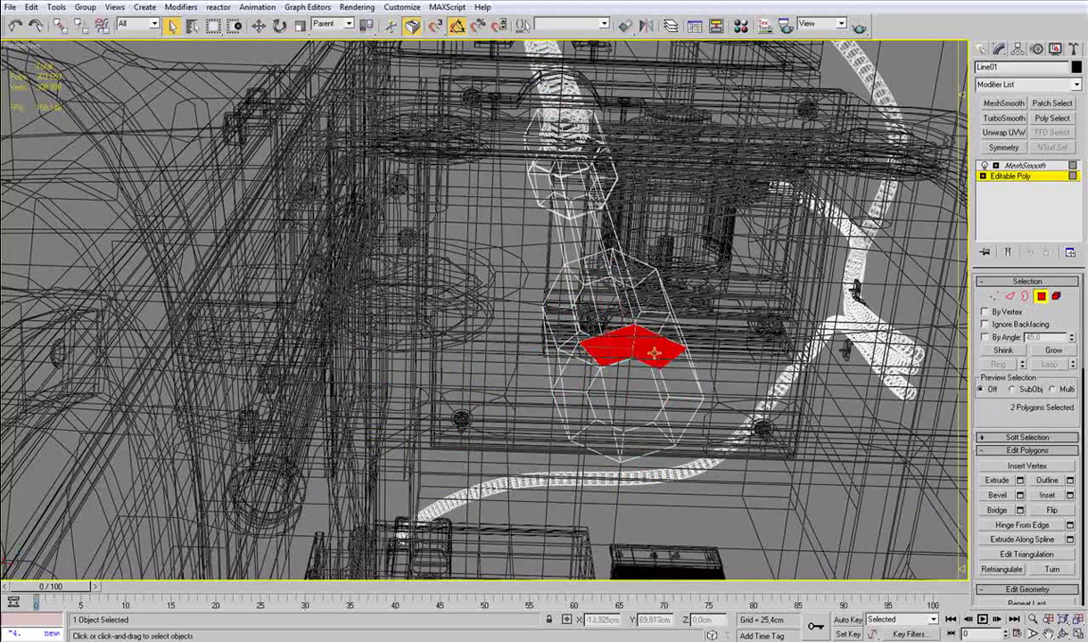
{"action": "left_click", "coordinate": [678, 374], "text": "ctrl"}
{"action": "left_click", "coordinate": [674, 423], "text": "ctrl"}
{"action": "left_click", "coordinate": [647, 443], "text": "ctrl"}
{"action": "left_click", "coordinate": [599, 440], "text": "ctrl"}
{"action": "left_click", "coordinate": [576, 413], "text": "ctrl"}
{"action": "left_click", "coordinate": [573, 369], "text": "ctrl"}
{"action": "key", "text": "Delete"}
Step: Connect the lower collar's ringed side edges with a loop and move the loop up near the collar's upper rim
{"action": "middle_click_drag", "start_coordinate": [573, 368], "coordinate": [550, 429], "text": "alt"}
{"action": "scroll", "coordinate": [549, 429], "scroll_direction": "up", "scroll_amount": 5}
{"action": "key", "text": "2"}
{"action": "key", "text": "2"}
{"action": "left_click", "coordinate": [561, 499]}
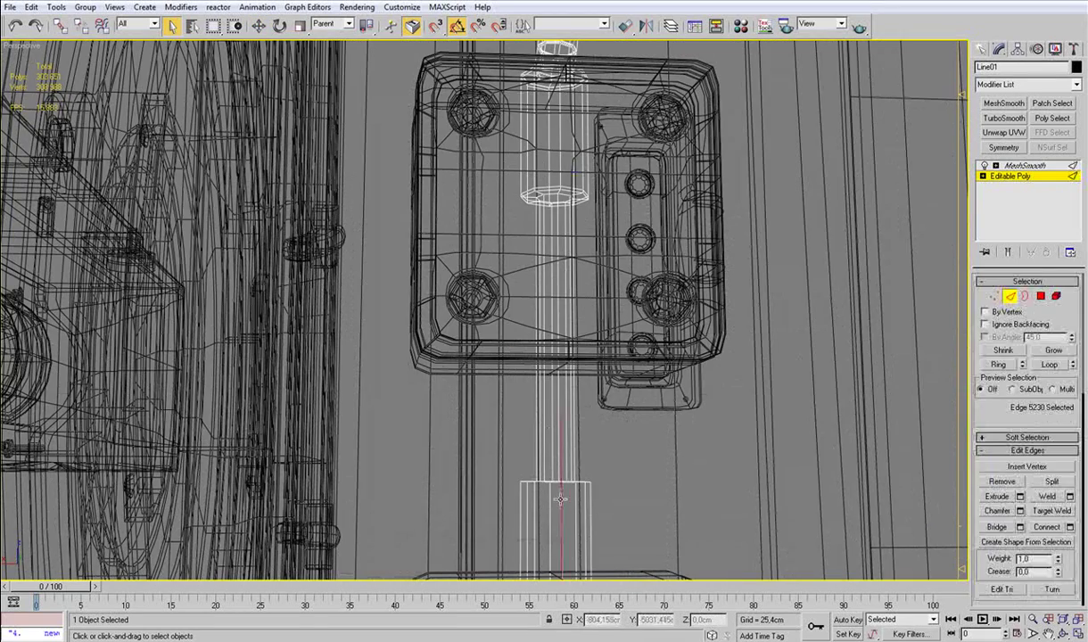
{"action": "key", "text": "alt+r"}
{"action": "key", "text": "ctrl+shift+e"}
{"action": "middle_click_drag", "start_coordinate": [560, 499], "coordinate": [553, 492], "text": "alt"}
{"action": "key", "text": "w"}
{"action": "left_click_drag", "start_coordinate": [554, 493], "coordinate": [557, 433]}
Step: Add an edge loop around the cable above the lower collar and move it down close to their junction
{"action": "left_click", "coordinate": [565, 432]}
{"action": "key", "text": "alt+r"}
{"action": "key", "text": "ctrl+shift+e"}
{"action": "left_click_drag", "start_coordinate": [555, 272], "coordinate": [575, 413]}
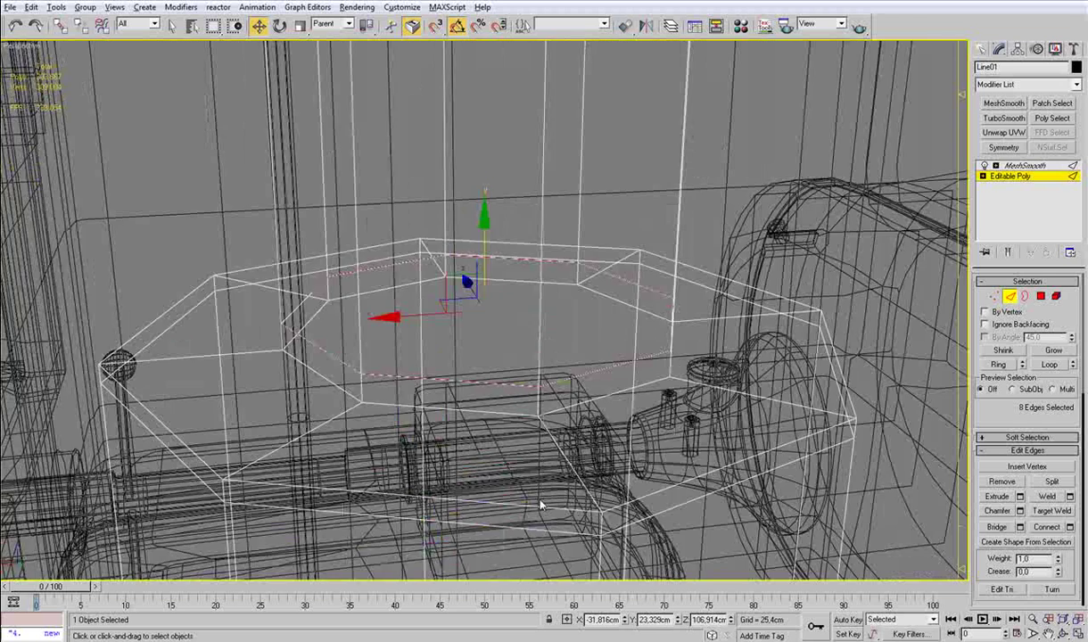
Step: Connect the ringed edges of the lower collar's upper face with 2 segments, pinch 94 and slide 0
{"action": "middle_click_drag", "start_coordinate": [535, 401], "coordinate": [593, 481], "text": "alt"}
{"action": "left_click", "coordinate": [596, 493]}
{"action": "key", "text": "alt+r"}
{"action": "left_click", "coordinate": [1070, 527]}
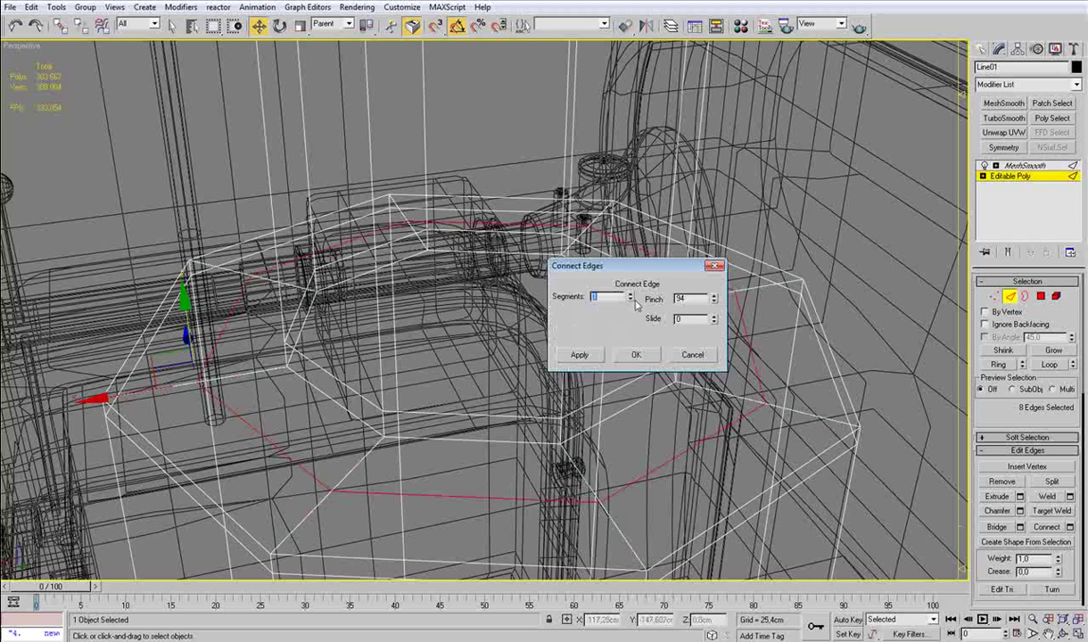
{"action": "left_click", "coordinate": [633, 354]}
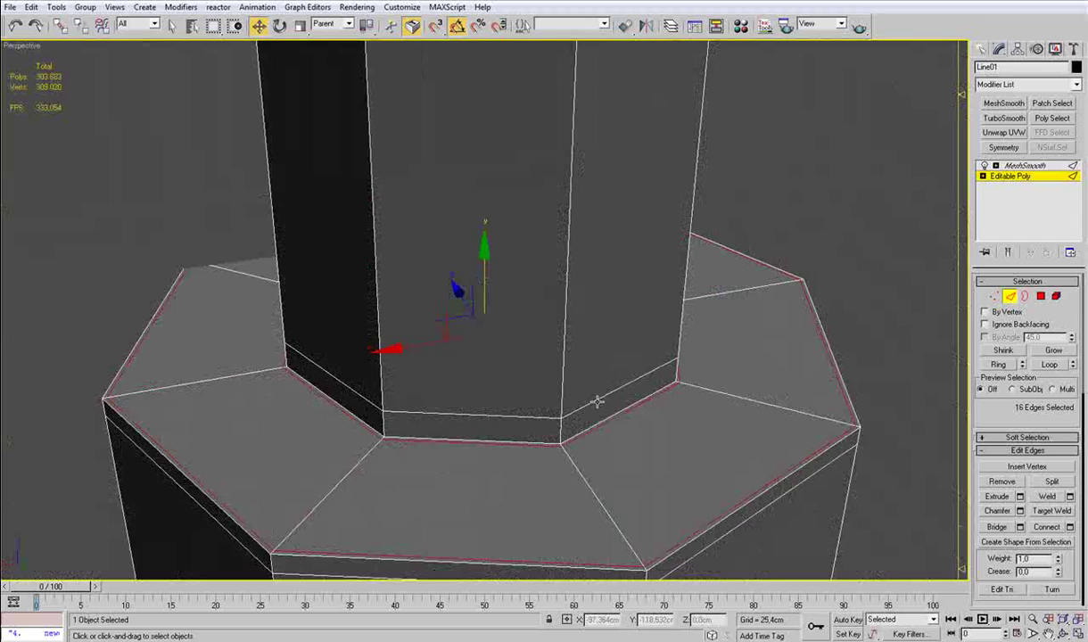
Step: Deselect the cable and examine the collars and cable routing on the machine in plain shaded display
{"action": "scroll", "coordinate": [616, 405], "scroll_direction": "down", "scroll_amount": 3}
{"action": "scroll", "coordinate": [629, 412], "scroll_direction": "down", "scroll_amount": 3}
{"action": "middle_click_drag", "start_coordinate": [629, 411], "coordinate": [582, 411], "text": "alt"}
{"action": "scroll", "coordinate": [660, 374], "scroll_direction": "down", "scroll_amount": 8}
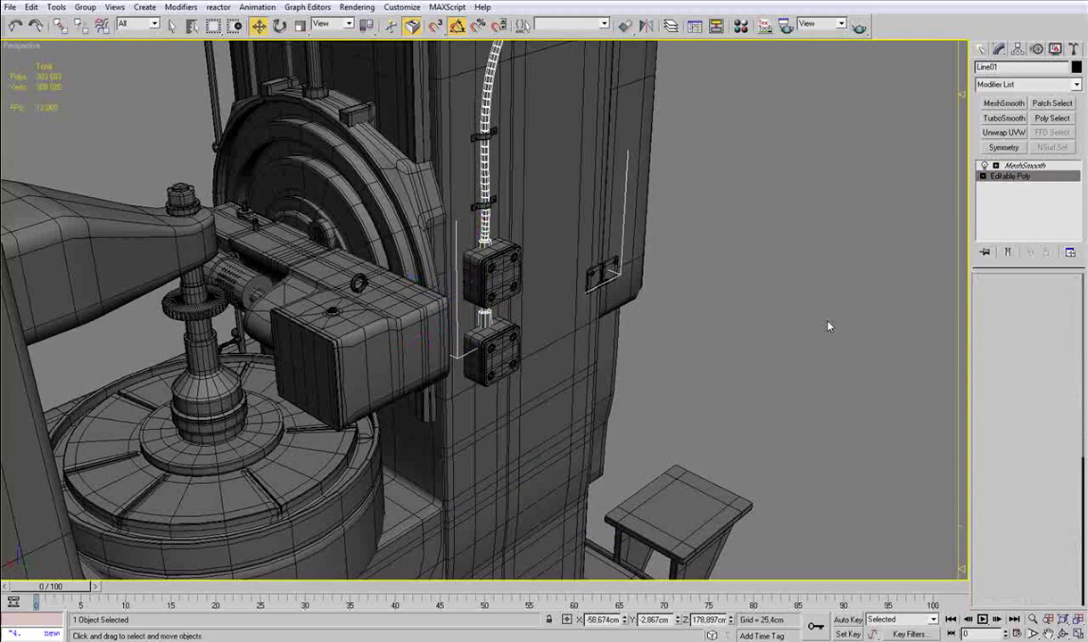
{"action": "left_click", "coordinate": [767, 321]}
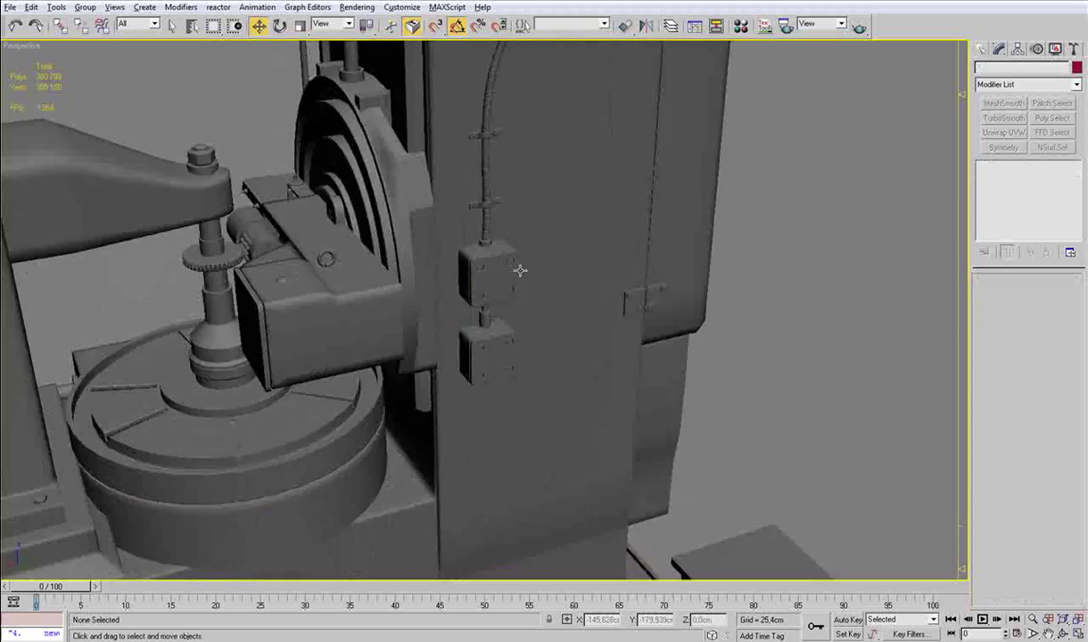
{"action": "middle_click_drag", "start_coordinate": [520, 270], "coordinate": [476, 239], "text": "alt"}
{"action": "scroll", "coordinate": [523, 238], "scroll_direction": "up", "scroll_amount": 3}
{"action": "scroll", "coordinate": [523, 294], "scroll_direction": "down", "scroll_amount": 6}
{"action": "middle_click_drag", "start_coordinate": [550, 313], "coordinate": [507, 342], "text": "alt"}
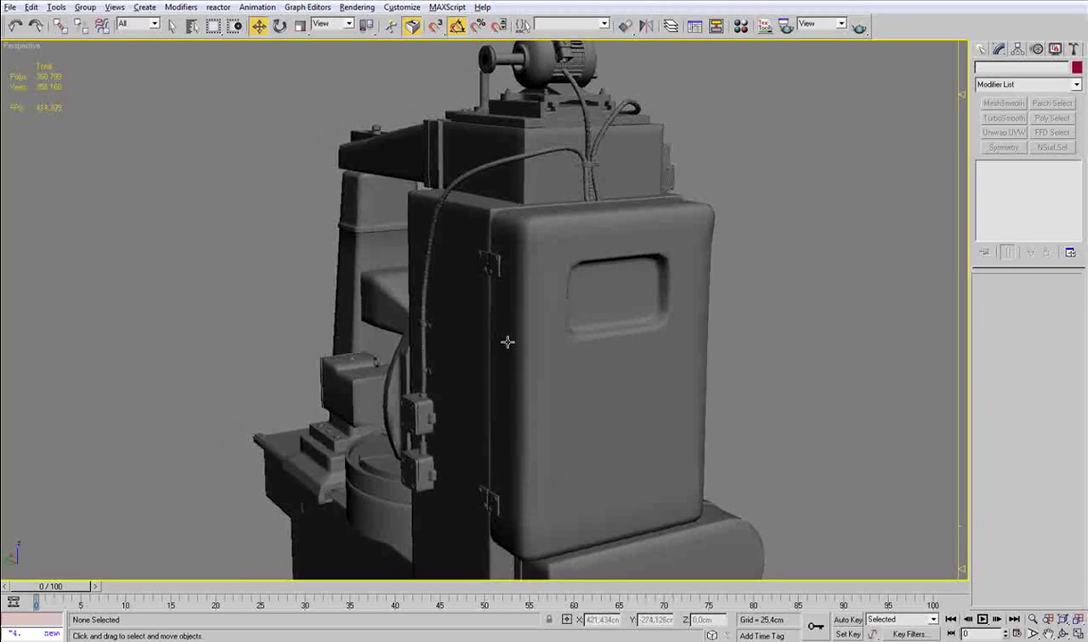
Step: Consult the machine's reference photo for the slanted cover beside the motor
{"action": "left_click", "coordinate": [378, 638]}
{"action": "left_click_drag", "start_coordinate": [594, 300], "coordinate": [589, 424]}
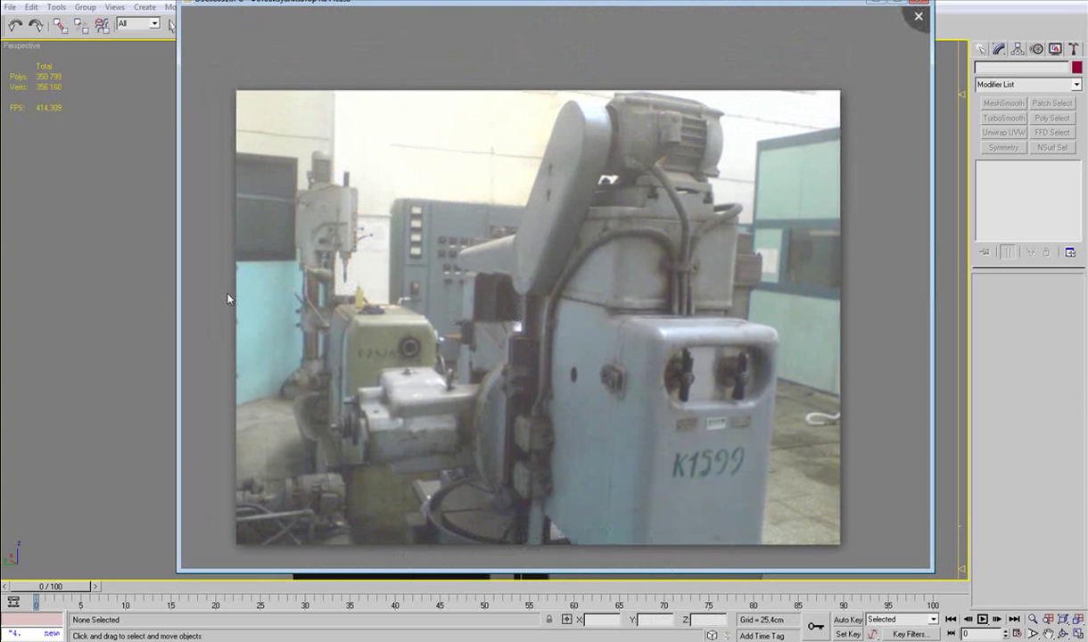
{"action": "left_click", "coordinate": [202, 301]}
Step: In the wireframe Back view, draw a box about 46.4 cm wide and 9.9 cm long at motor height with AutoGrid off
{"action": "middle_click_drag", "start_coordinate": [433, 337], "coordinate": [520, 364], "text": "alt"}
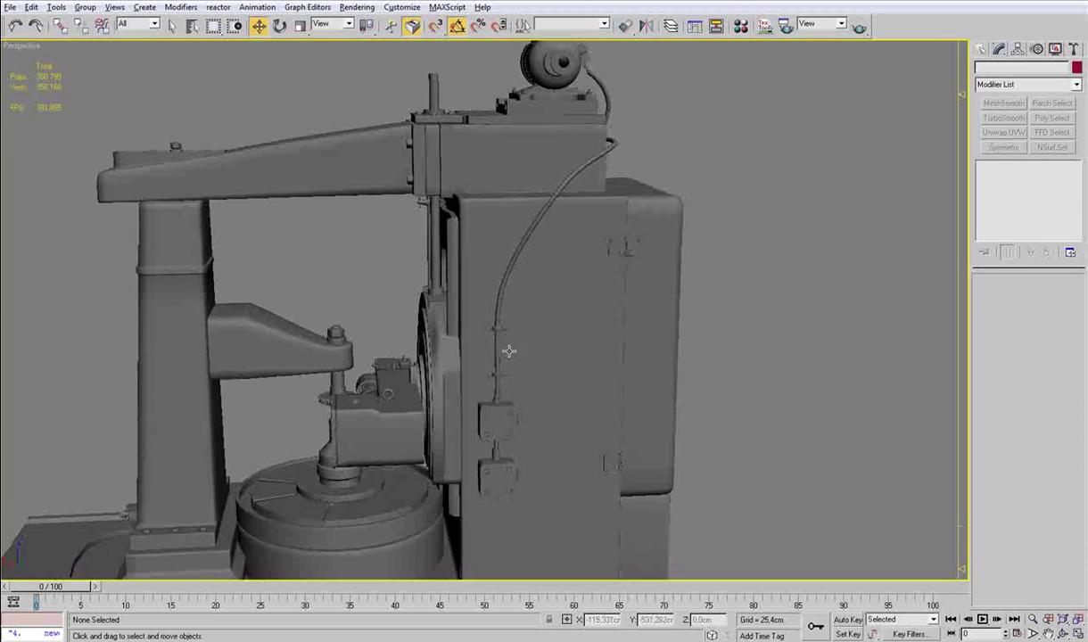
{"action": "key", "text": "v"}
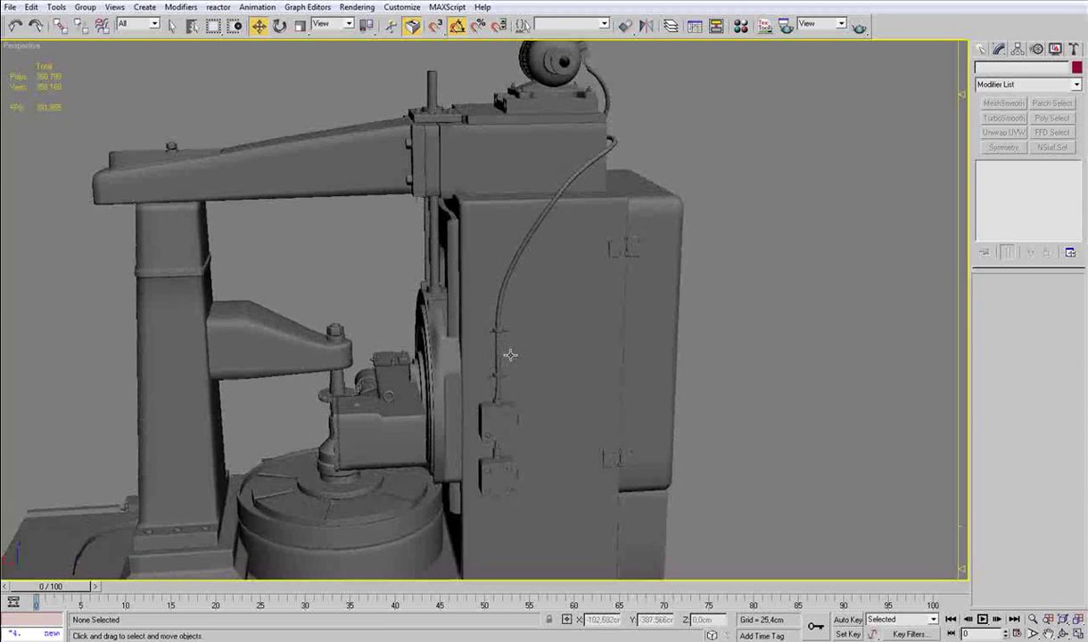
{"action": "key", "text": "k"}
{"action": "scroll", "coordinate": [510, 303], "scroll_direction": "up", "scroll_amount": 6}
{"action": "middle_click_drag", "start_coordinate": [509, 259], "coordinate": [505, 360]}
{"action": "key", "text": "F3"}
{"action": "scroll", "coordinate": [555, 338], "scroll_direction": "up", "scroll_amount": 2}
{"action": "middle_click_drag", "start_coordinate": [579, 170], "coordinate": [561, 272]}
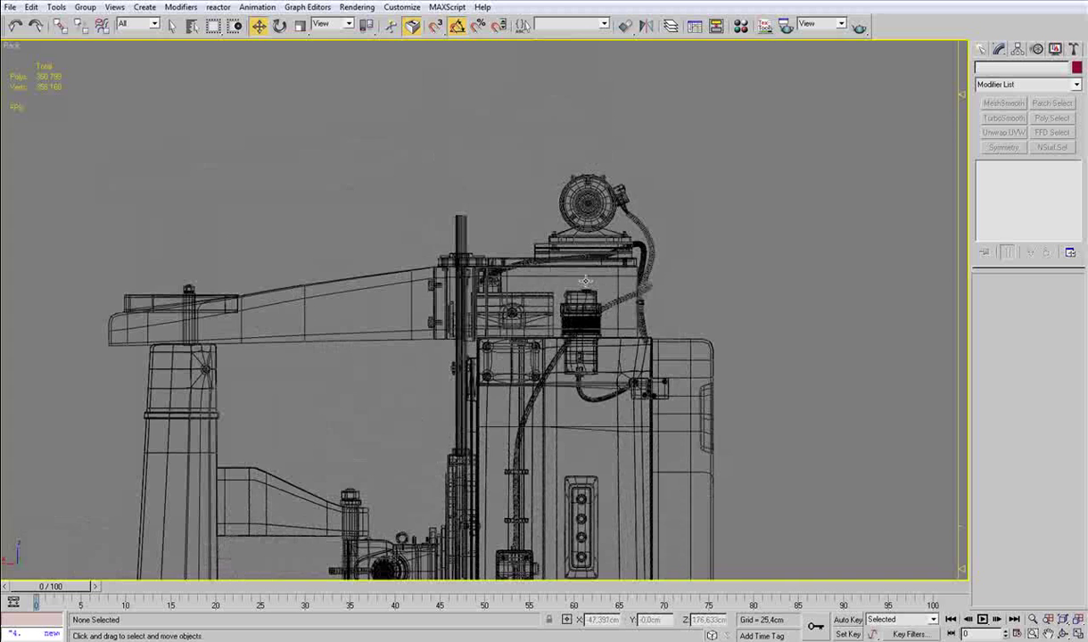
{"action": "scroll", "coordinate": [624, 271], "scroll_direction": "up", "scroll_amount": 2}
{"action": "left_click", "coordinate": [980, 50]}
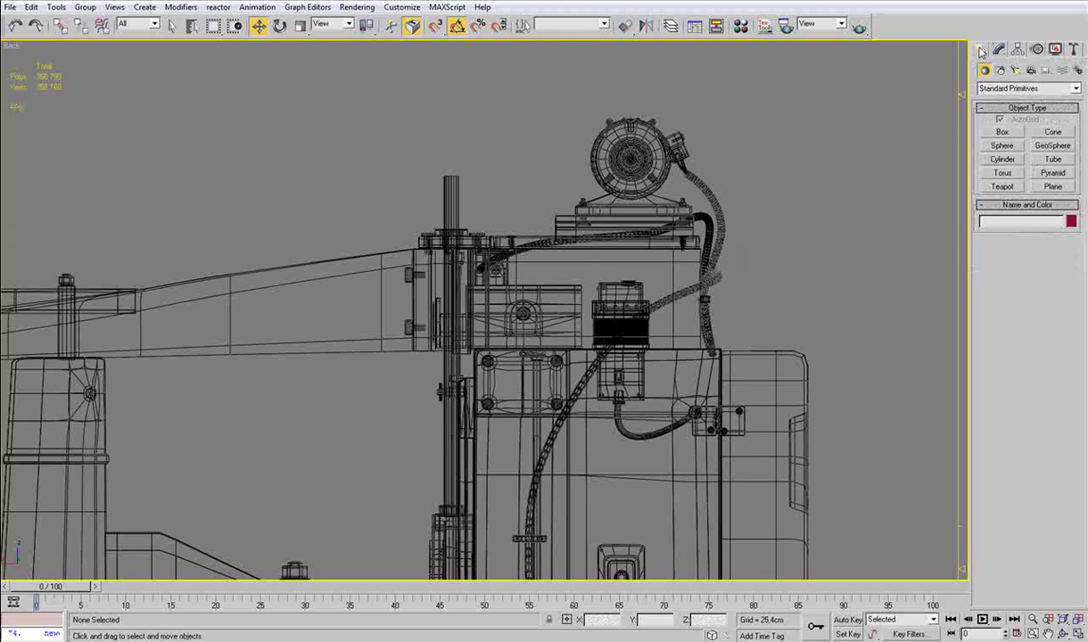
{"action": "left_click", "coordinate": [1003, 132]}
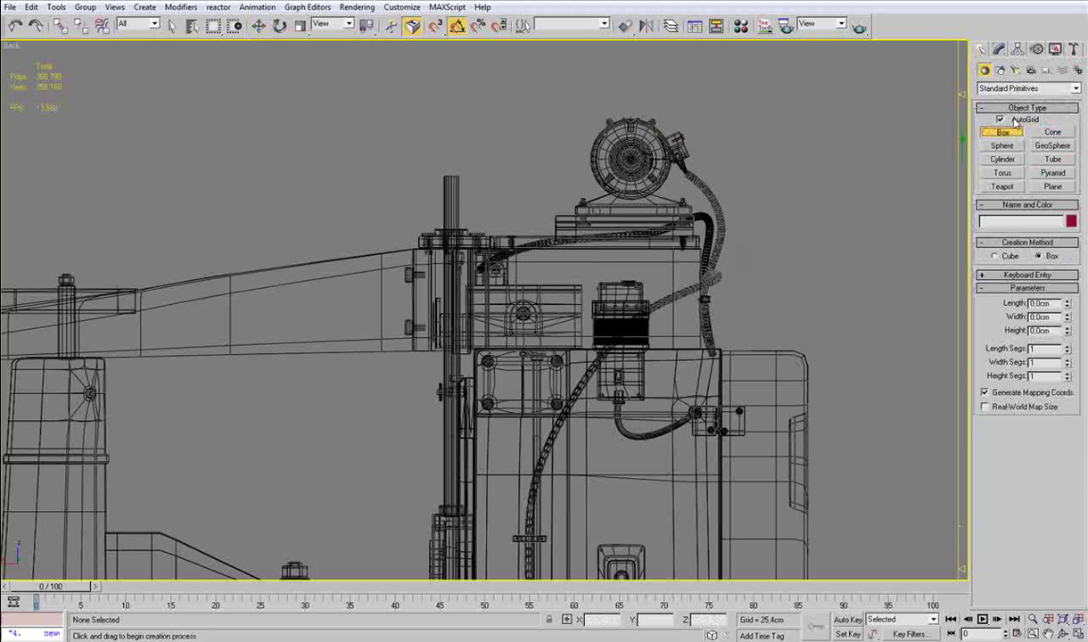
{"action": "left_click_drag", "start_coordinate": [665, 133], "coordinate": [363, 198]}
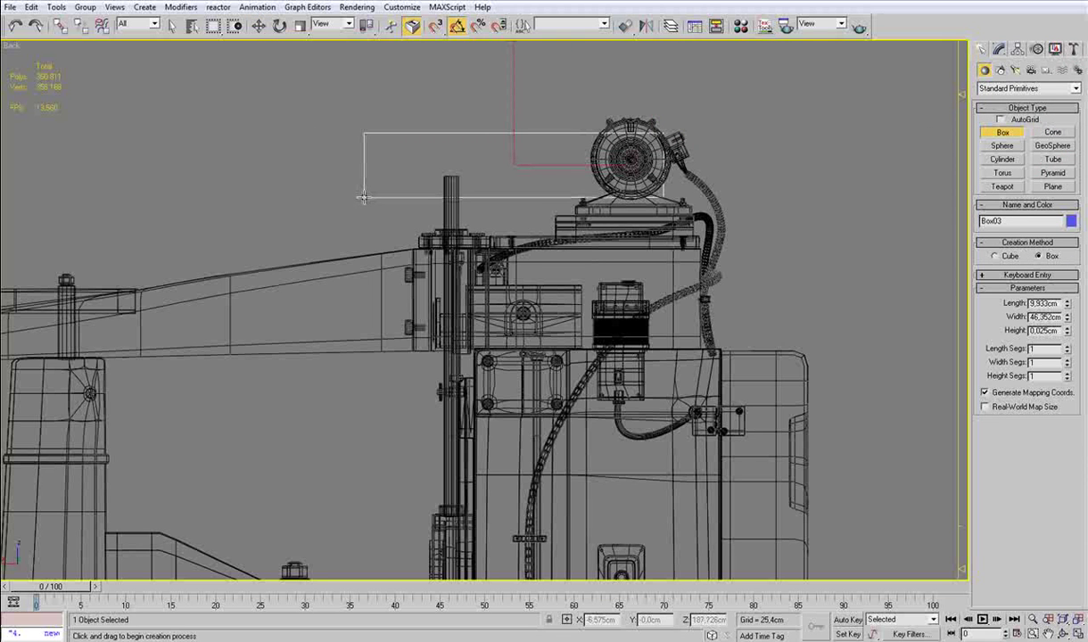
Step: Rotate the box to a steep slant and position it diagonally from the motor down to the machine body's upper edge
{"action": "key", "text": "w"}
{"action": "key", "text": "e"}
{"action": "left_click_drag", "start_coordinate": [572, 229], "coordinate": [602, 213]}
{"action": "key", "text": "w"}
{"action": "left_click_drag", "start_coordinate": [552, 146], "coordinate": [611, 244]}
{"action": "key", "text": "e"}
{"action": "left_click_drag", "start_coordinate": [603, 188], "coordinate": [598, 186]}
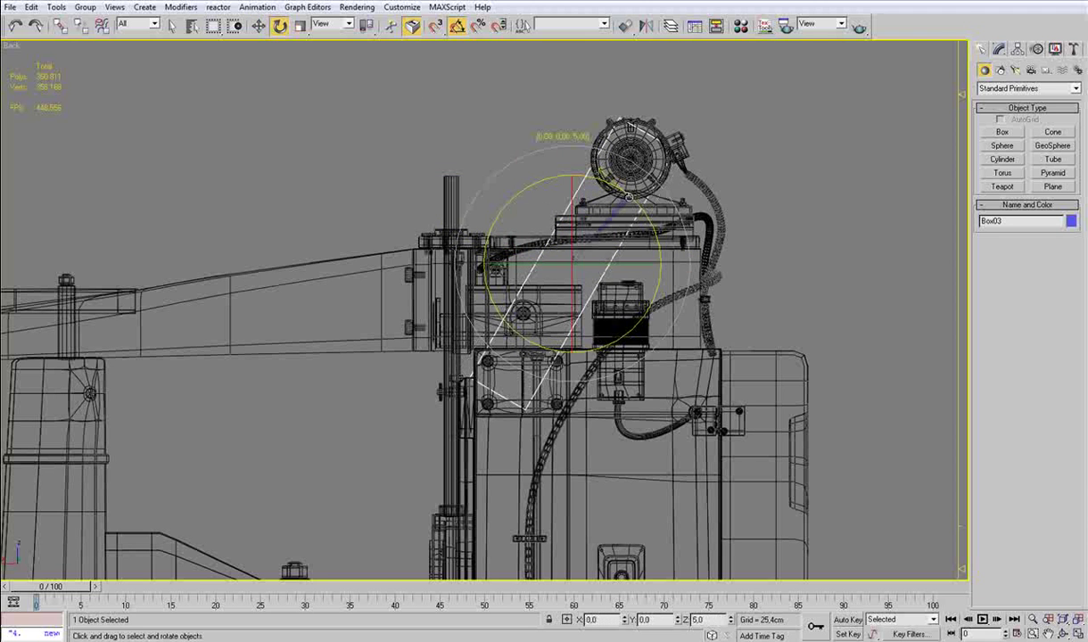
{"action": "key", "text": "w"}
{"action": "left_click_drag", "start_coordinate": [612, 226], "coordinate": [615, 222]}
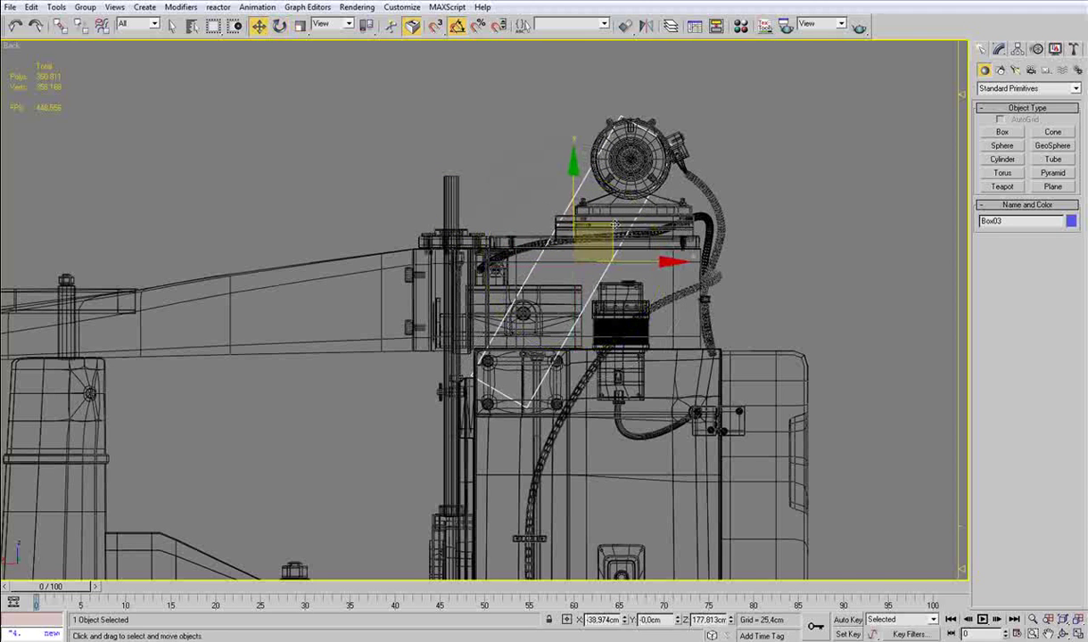
Step: Move the slanted box out in front of the motor shaft, to Y about 26.7 cm, and compare it with the reference photo
{"action": "key", "text": "p"}
{"action": "middle_click_drag", "start_coordinate": [587, 264], "coordinate": [509, 328], "text": "alt"}
{"action": "key", "text": "F3"}
{"action": "scroll", "coordinate": [509, 328], "scroll_direction": "down", "scroll_amount": 4}
{"action": "left_click_drag", "start_coordinate": [533, 340], "coordinate": [596, 370]}
{"action": "middle_click_drag", "start_coordinate": [597, 369], "coordinate": [514, 361], "text": "alt"}
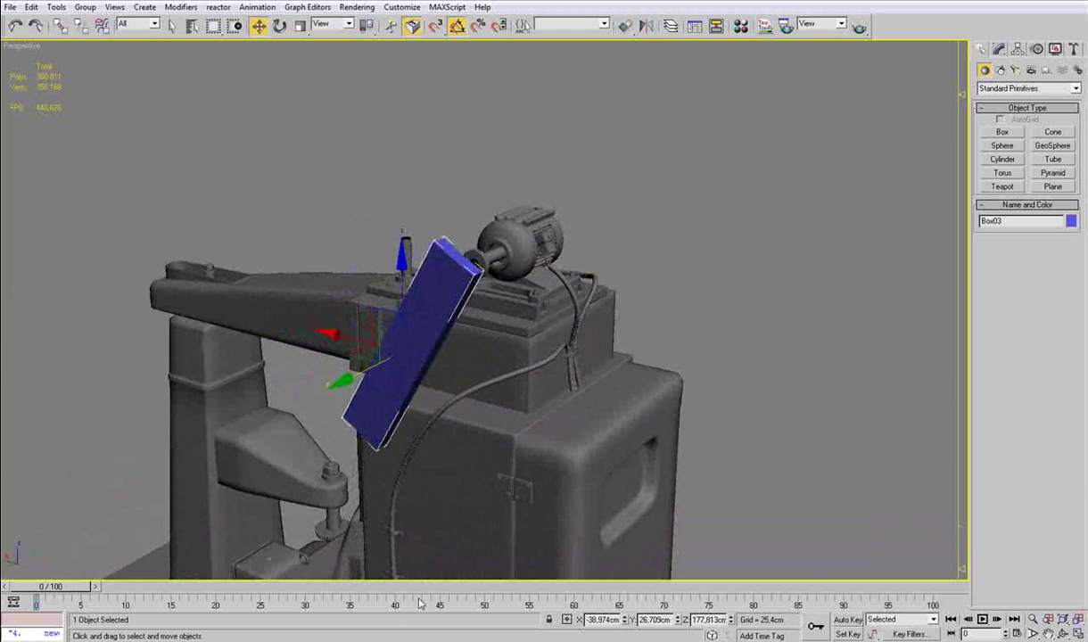
{"action": "left_click", "coordinate": [379, 633]}
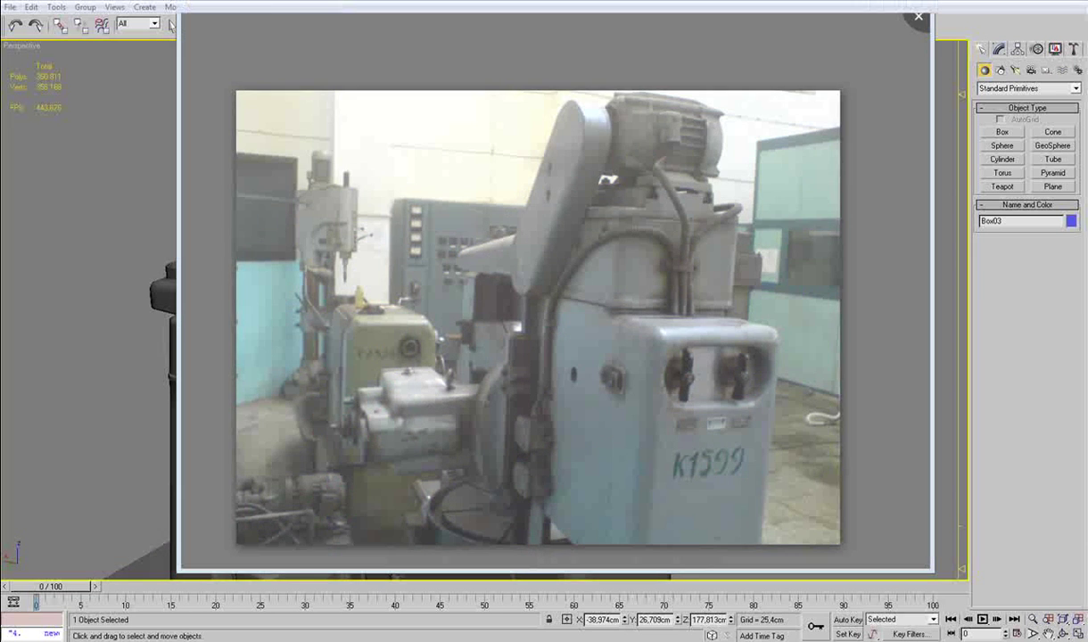
{"action": "left_click", "coordinate": [379, 635]}
Step: Convert the slanted box to an editable poly and delete its large polygon facing the motor
{"action": "middle_click_drag", "start_coordinate": [456, 377], "coordinate": [622, 389], "text": "alt"}
{"action": "key", "text": "ctrl+e"}
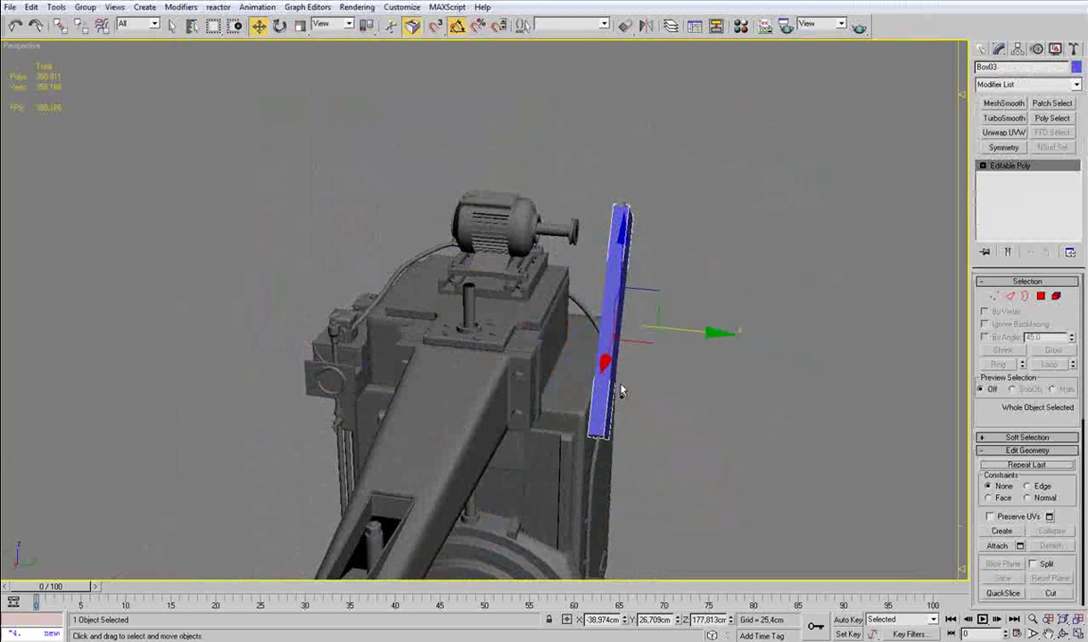
{"action": "key", "text": "4"}
{"action": "middle_click_drag", "start_coordinate": [677, 451], "coordinate": [834, 419], "text": "alt"}
{"action": "left_click", "coordinate": [539, 266]}
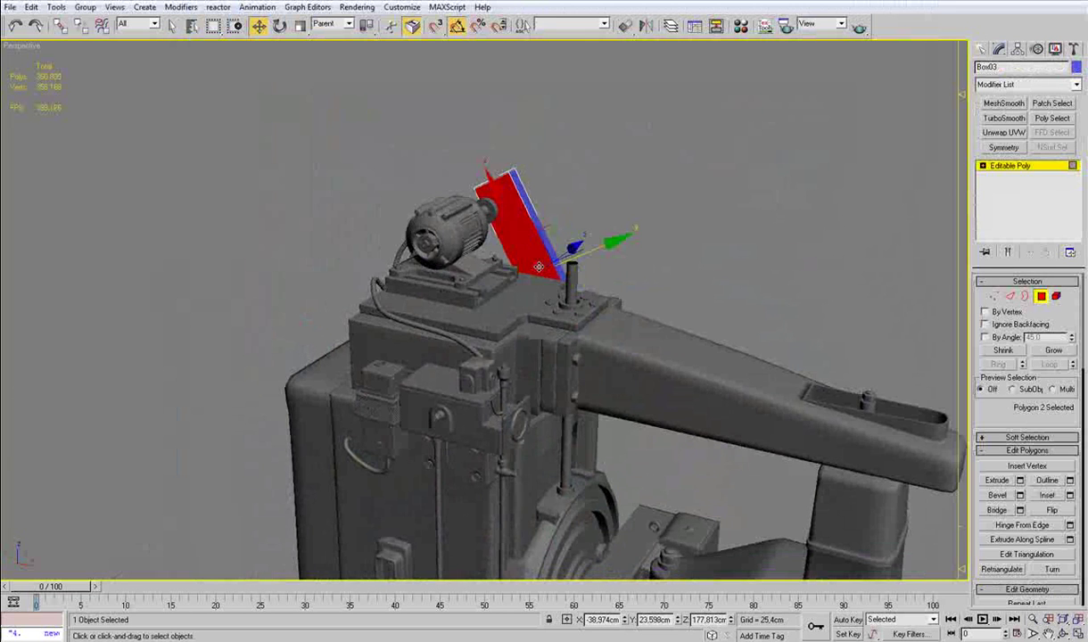
{"action": "key", "text": "Delete"}
Step: Move the box's large outer polygon slightly away from the machine to thicken the cover
{"action": "middle_click_drag", "start_coordinate": [547, 231], "coordinate": [423, 260], "text": "alt"}
{"action": "scroll", "coordinate": [648, 267], "scroll_direction": "up", "scroll_amount": 3}
{"action": "middle_click_drag", "start_coordinate": [649, 269], "coordinate": [622, 213], "text": "alt"}
{"action": "left_click", "coordinate": [689, 268]}
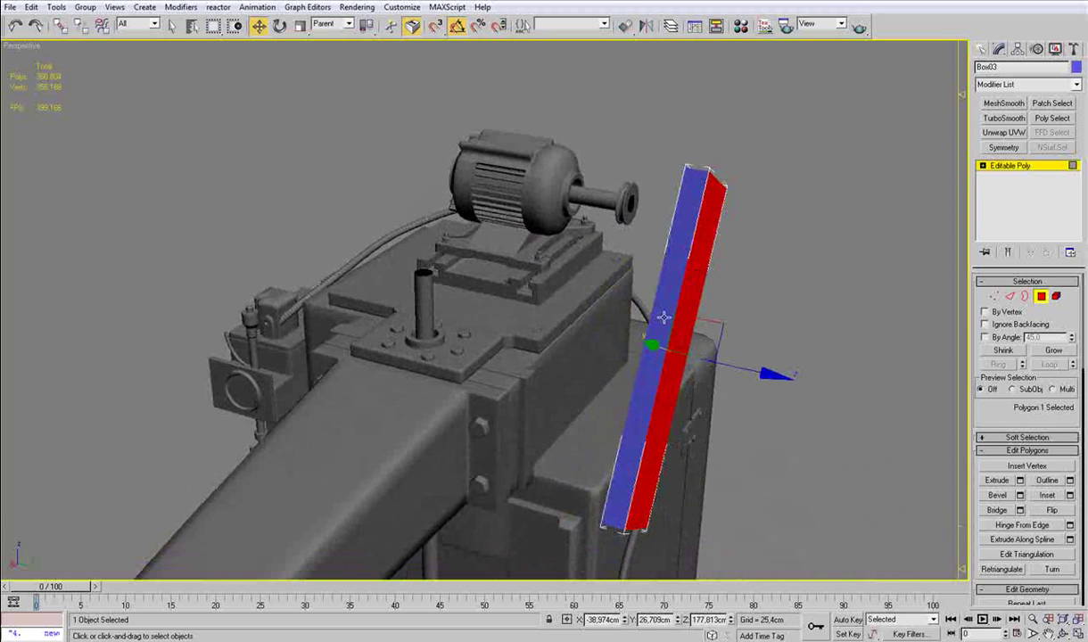
{"action": "left_click_drag", "start_coordinate": [739, 368], "coordinate": [755, 371]}
{"action": "middle_click_drag", "start_coordinate": [689, 365], "coordinate": [743, 347], "text": "alt"}
Step: Connect the cover's long edges with a crosswise edge loop and move the loop about 13 cm toward the lower end
{"action": "key", "text": "2"}
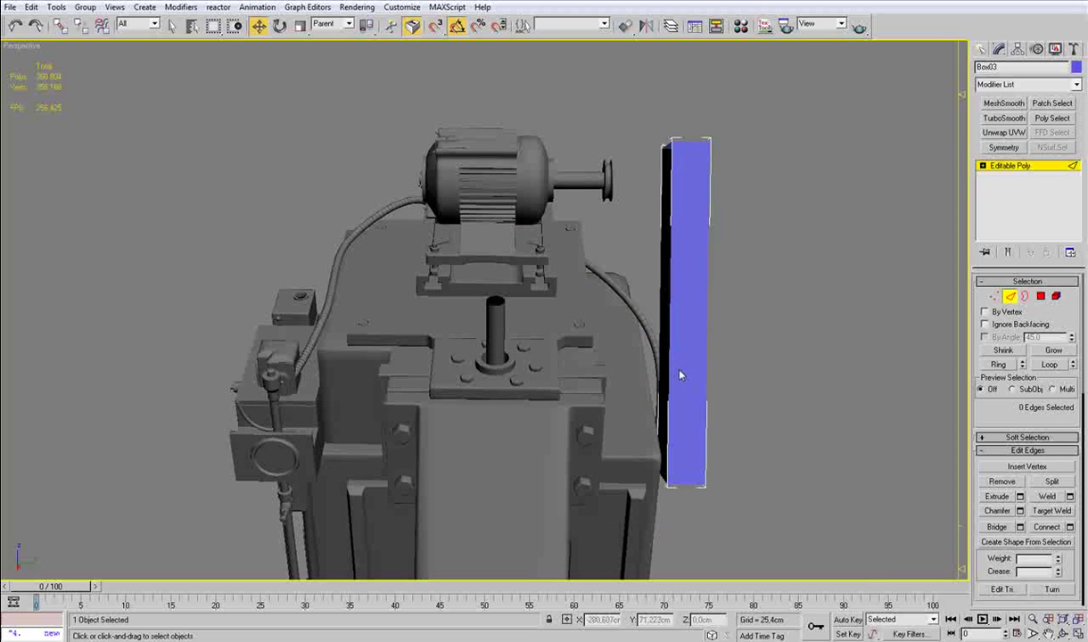
{"action": "left_click", "coordinate": [670, 368]}
{"action": "key", "text": "ctrl+shift+e"}
{"action": "middle_click_drag", "start_coordinate": [686, 349], "coordinate": [570, 317], "text": "alt"}
{"action": "left_click_drag", "start_coordinate": [624, 335], "coordinate": [622, 339]}
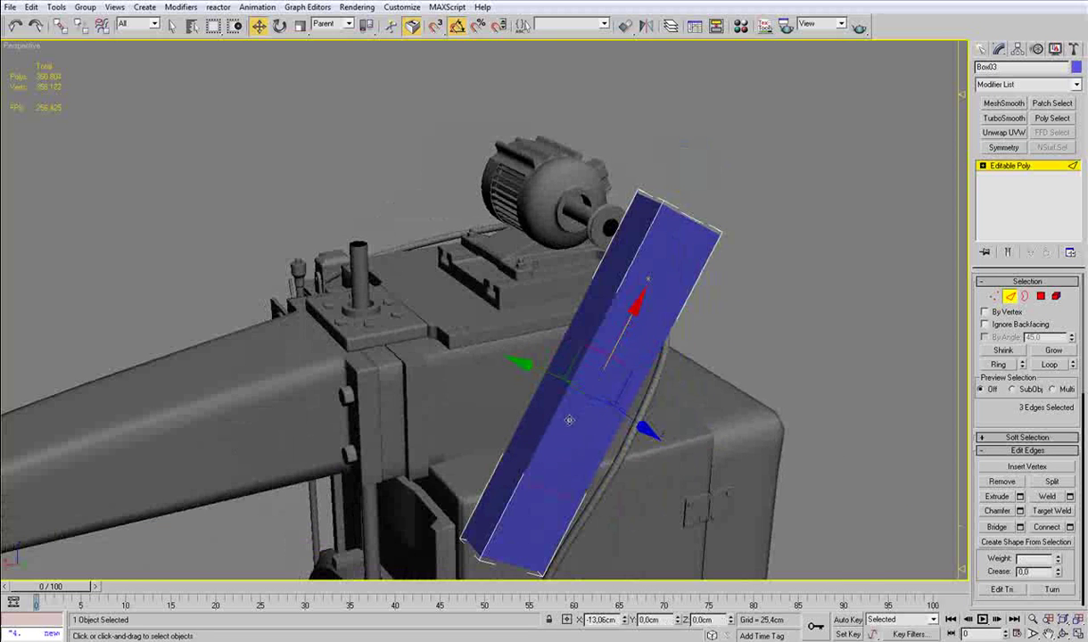
{"action": "left_click_drag", "start_coordinate": [565, 424], "coordinate": [564, 427]}
{"action": "middle_click_drag", "start_coordinate": [565, 426], "coordinate": [698, 408], "text": "alt"}
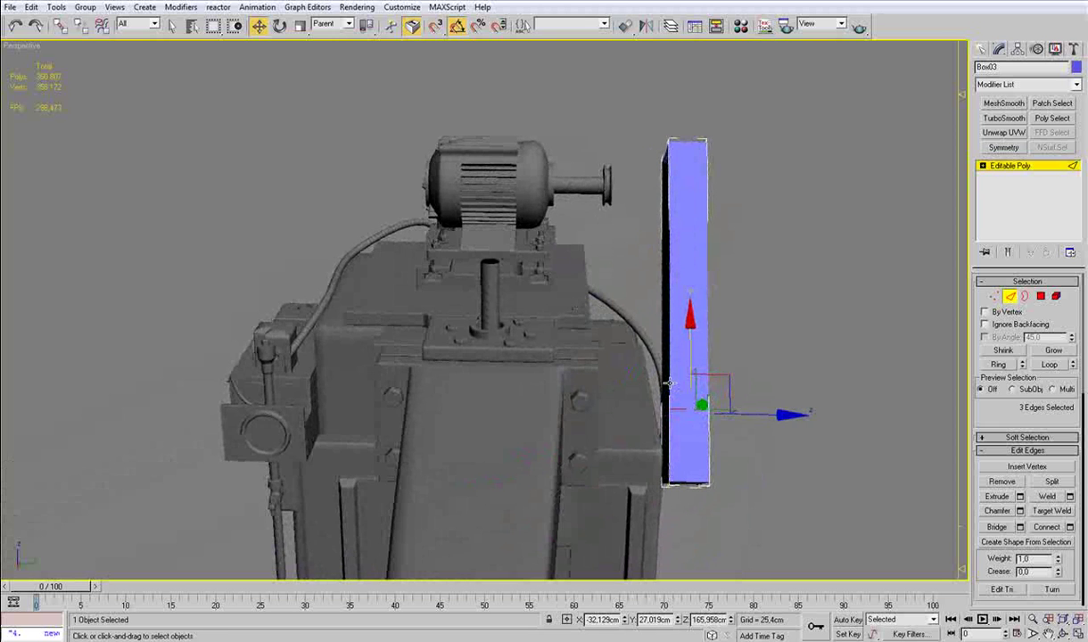
Step: Chamfer the crosswise edge loop near the slanted cover's lower end by 0.025 cm
{"action": "left_click", "coordinate": [670, 382]}
{"action": "key", "text": "F4"}
{"action": "left_click", "coordinate": [662, 350], "text": "ctrl"}
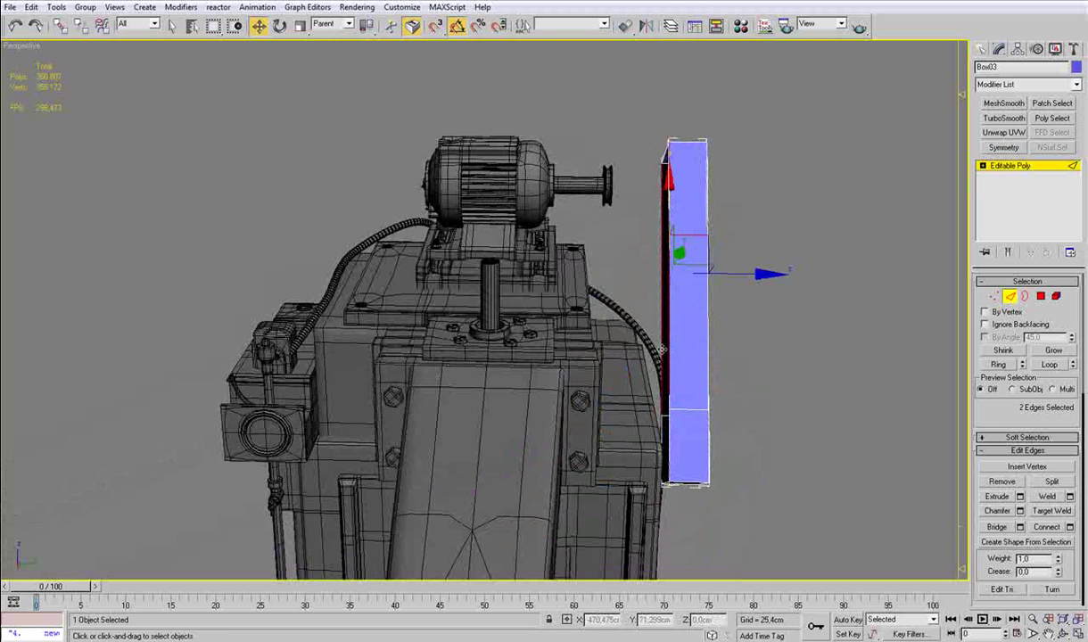
{"action": "left_click", "coordinate": [664, 145], "text": "ctrl"}
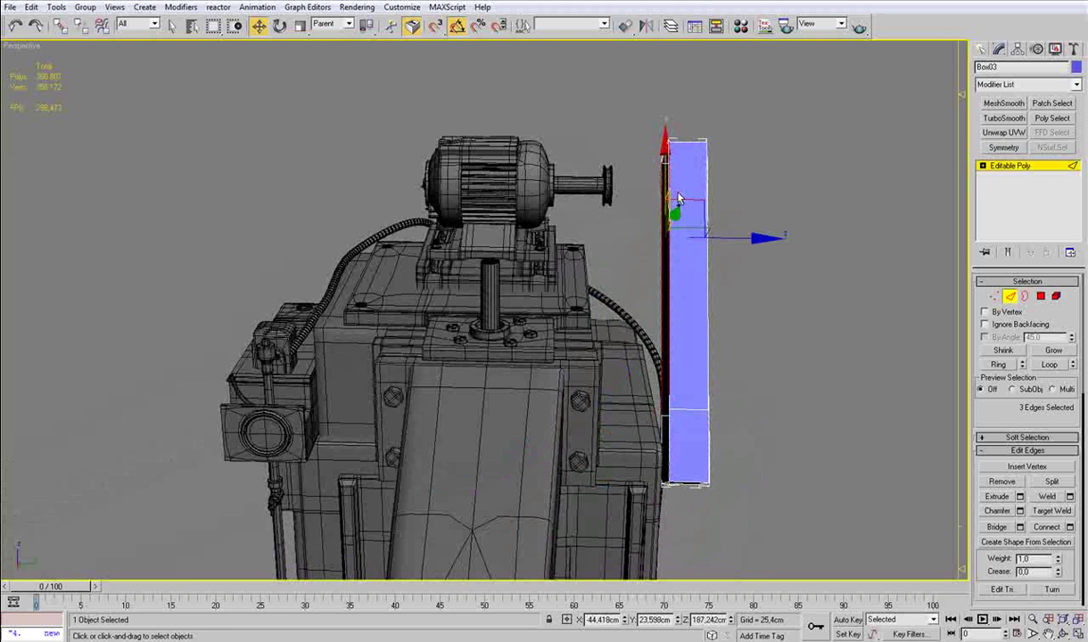
{"action": "left_click", "coordinate": [687, 408]}
{"action": "left_click", "coordinate": [1020, 511]}
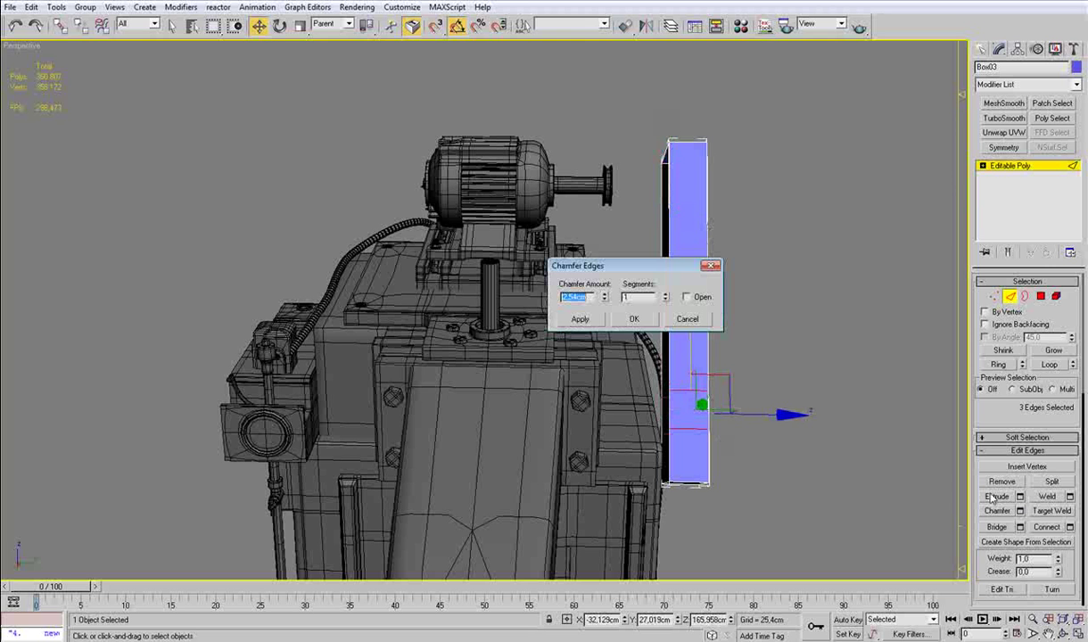
{"action": "right_click", "coordinate": [605, 297]}
{"action": "left_click", "coordinate": [607, 295]}
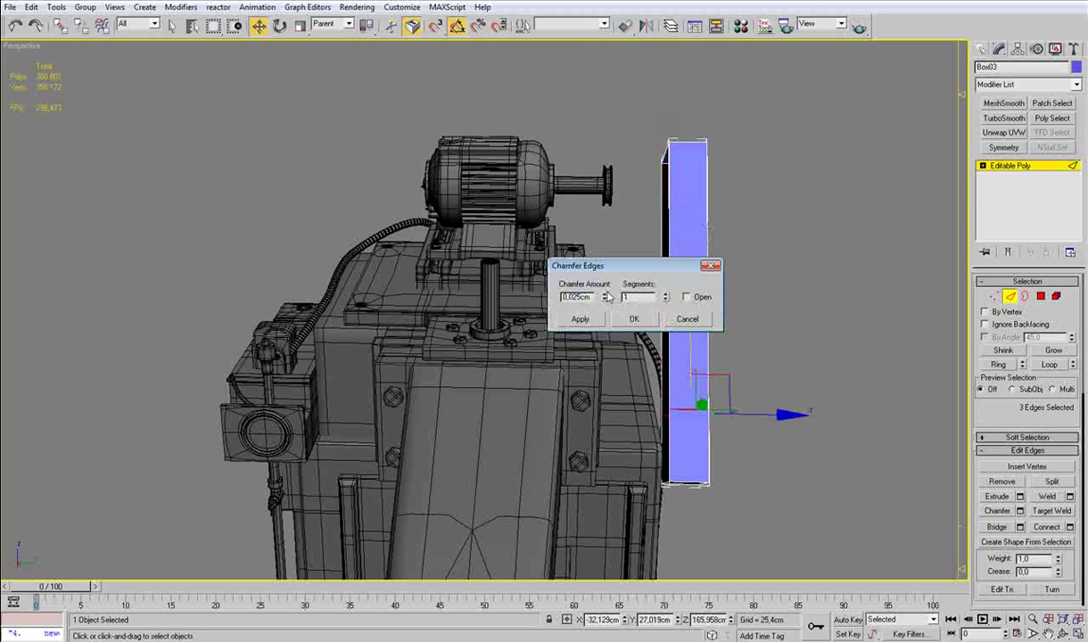
{"action": "left_click", "coordinate": [644, 321]}
Step: Move the cover's machine-side edges above the crosswise loops slightly toward the motor and finish the edge editing
{"action": "left_click_drag", "start_coordinate": [681, 122], "coordinate": [648, 197]}
{"action": "left_click_drag", "start_coordinate": [726, 83], "coordinate": [694, 186], "text": "alt"}
{"action": "middle_click_drag", "start_coordinate": [694, 186], "coordinate": [729, 231], "text": "alt"}
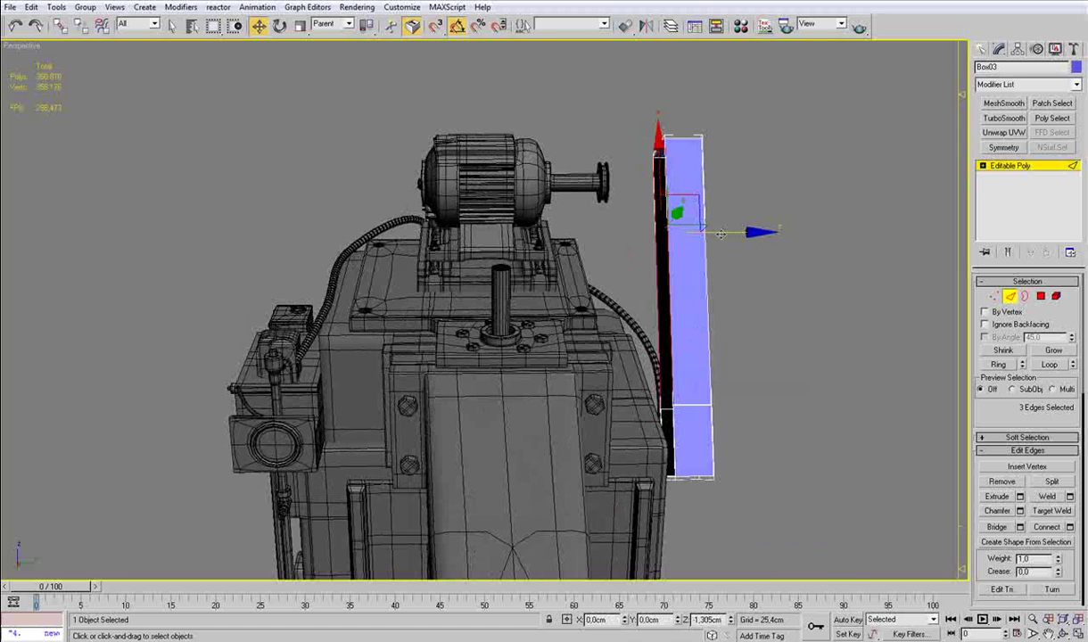
{"action": "left_click_drag", "start_coordinate": [730, 231], "coordinate": [727, 231]}
{"action": "middle_click_drag", "start_coordinate": [720, 295], "coordinate": [731, 339], "text": "alt"}
{"action": "left_click_drag", "start_coordinate": [1076, 575], "coordinate": [1073, 474]}
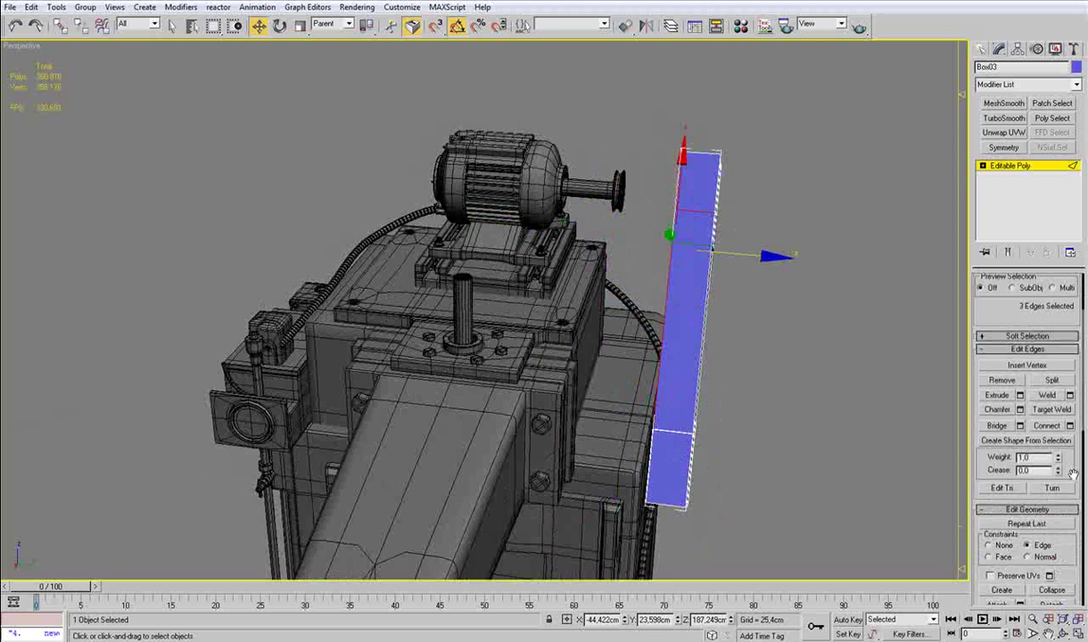
{"action": "middle_click_drag", "start_coordinate": [651, 287], "coordinate": [724, 239], "text": "alt"}
{"action": "left_click_drag", "start_coordinate": [733, 235], "coordinate": [720, 235]}
{"action": "middle_click_drag", "start_coordinate": [703, 283], "coordinate": [695, 240], "text": "alt"}
{"action": "mouse_move", "coordinate": [718, 242]}
{"action": "left_mouse_down"}
{"action": "mouse_move", "coordinate": [698, 237]}
{"action": "mouse_move", "coordinate": [714, 241]}
{"action": "left_mouse_up"}
{"action": "left_click", "coordinate": [1010, 168]}
{"action": "middle_click_drag", "start_coordinate": [721, 281], "coordinate": [667, 327], "text": "alt"}
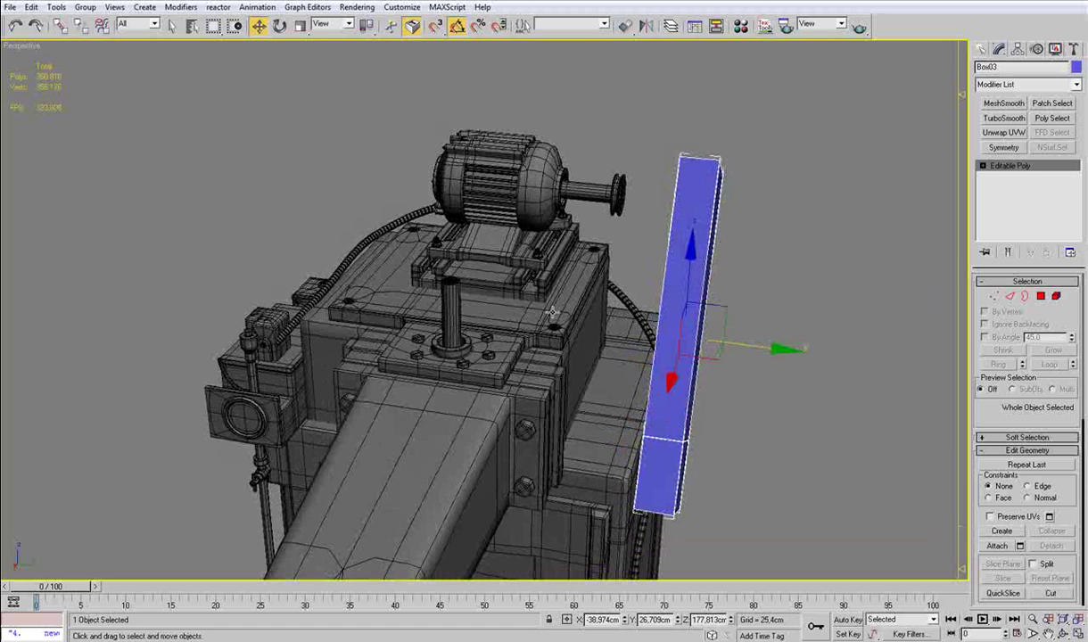
Step: Try to move the side vertices of the machine housing below the motor outward toward the slanted cover
{"action": "key", "text": "ctrl+m"}
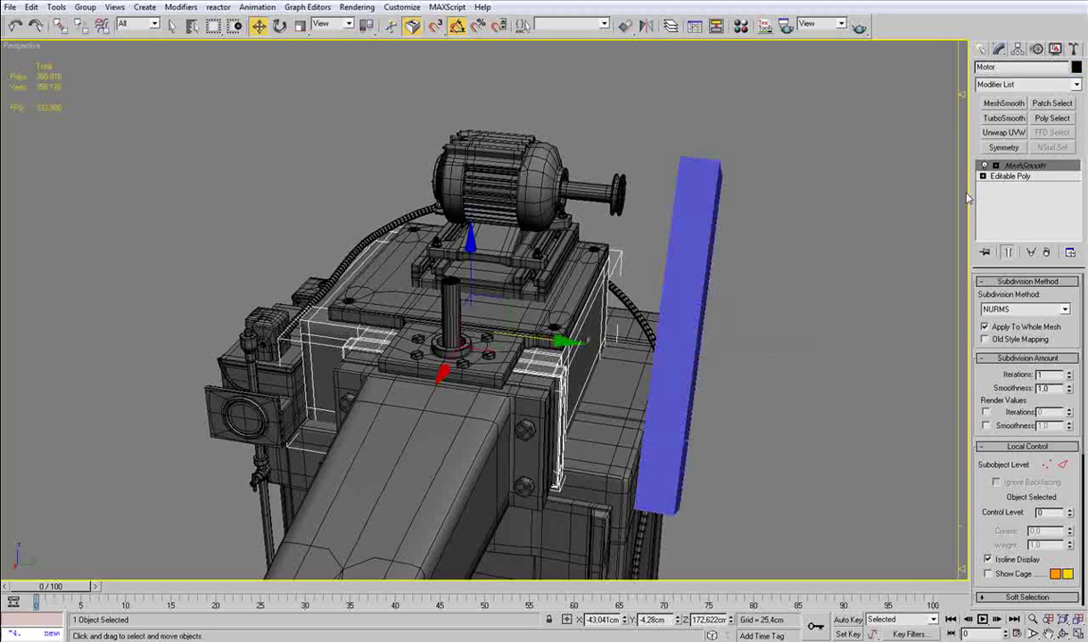
{"action": "left_click", "coordinate": [1007, 177]}
{"action": "left_click", "coordinate": [993, 295]}
{"action": "middle_click_drag", "start_coordinate": [602, 381], "coordinate": [623, 377], "text": "alt"}
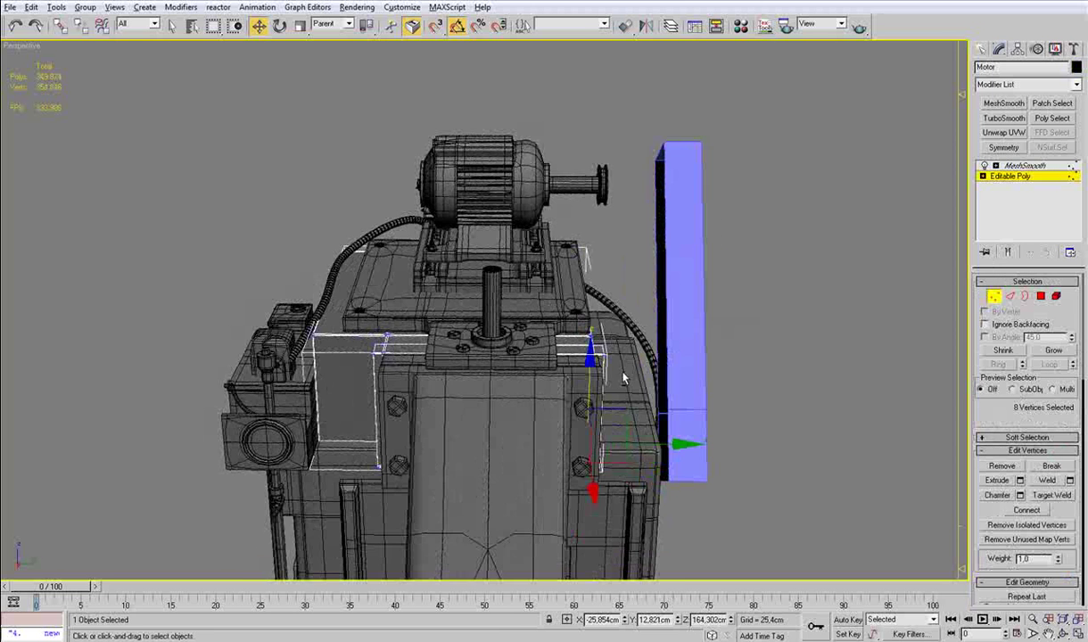
{"action": "key", "text": "F3"}
{"action": "left_click", "coordinate": [555, 505]}
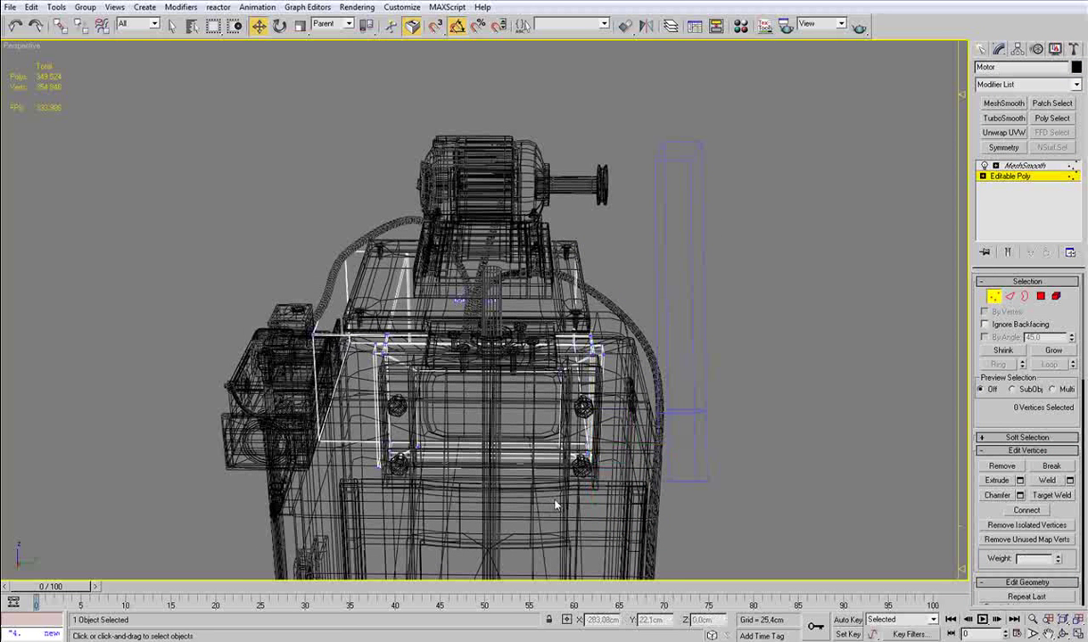
{"action": "left_click_drag", "start_coordinate": [543, 516], "coordinate": [659, 196]}
{"action": "key", "text": "F3"}
{"action": "mouse_move", "coordinate": [649, 295]}
{"action": "middle_mouse_down", "text": "alt"}
{"action": "mouse_move", "coordinate": [640, 424]}
{"action": "mouse_move", "coordinate": [626, 441]}
{"action": "middle_mouse_up", "text": "alt"}
{"action": "left_click_drag", "start_coordinate": [627, 427], "coordinate": [648, 431]}
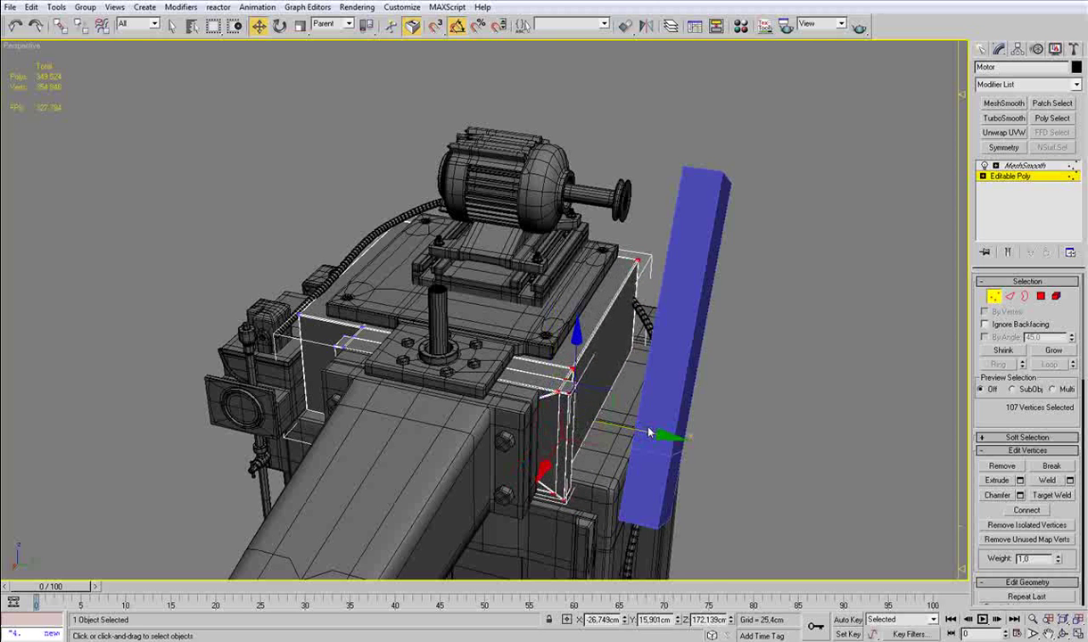
{"action": "key", "text": "ctrl+z"}
{"action": "middle_click_drag", "start_coordinate": [632, 390], "coordinate": [619, 384], "text": "alt"}
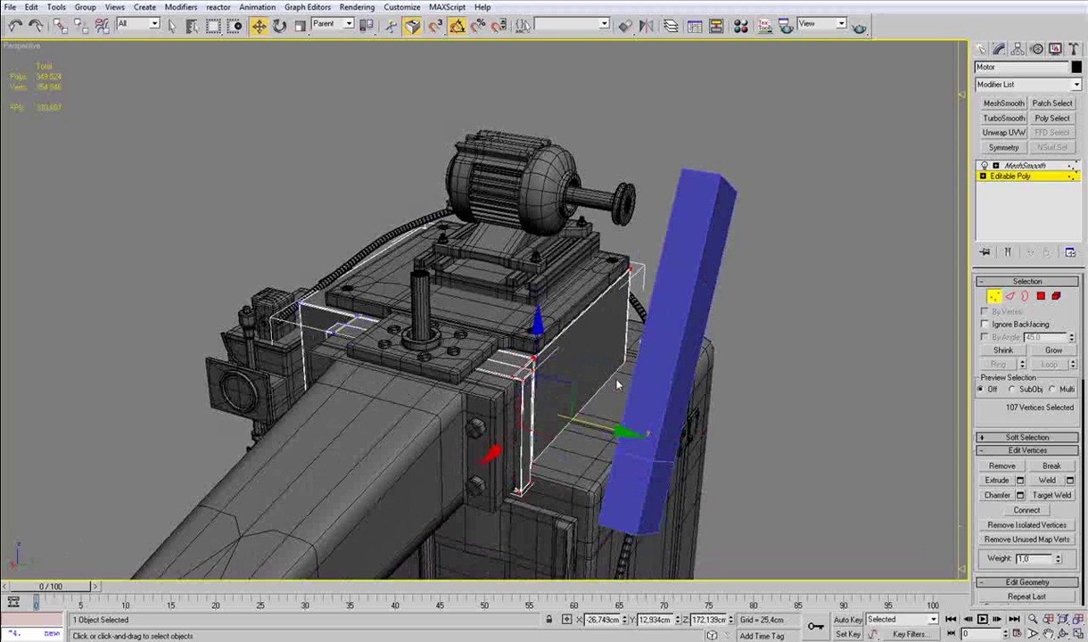
{"action": "left_click", "coordinate": [991, 296]}
{"action": "left_click", "coordinate": [889, 299]}
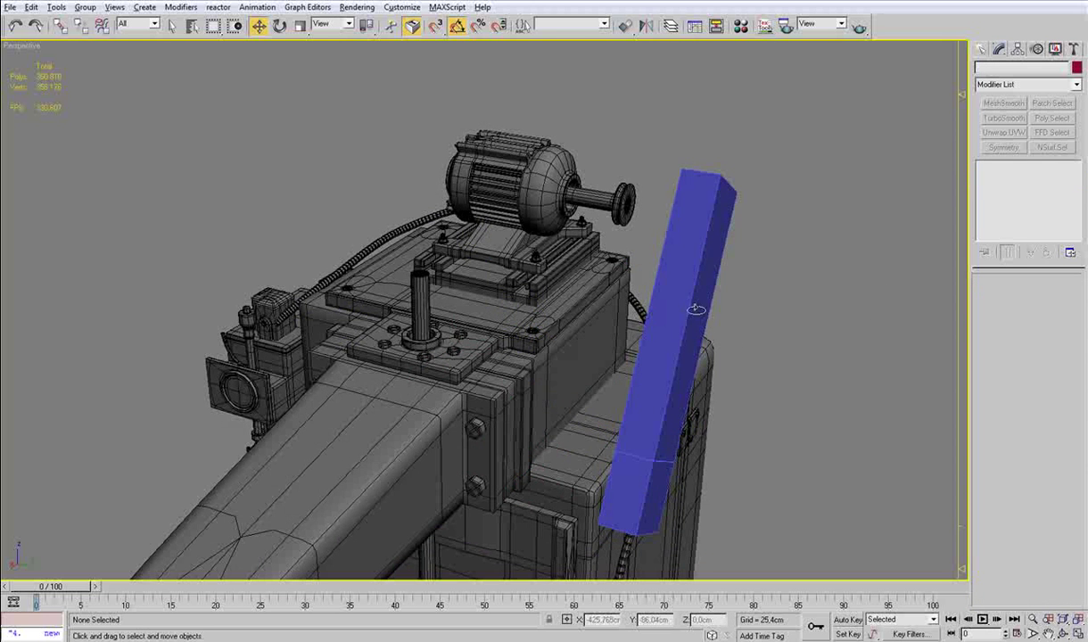
Step: Select the motor together with its mounting base parts and move them along Y toward the slanted cover
{"action": "middle_click_drag", "start_coordinate": [588, 278], "coordinate": [665, 272], "text": "alt"}
{"action": "right_click", "coordinate": [510, 253]}
{"action": "left_click", "coordinate": [532, 267]}
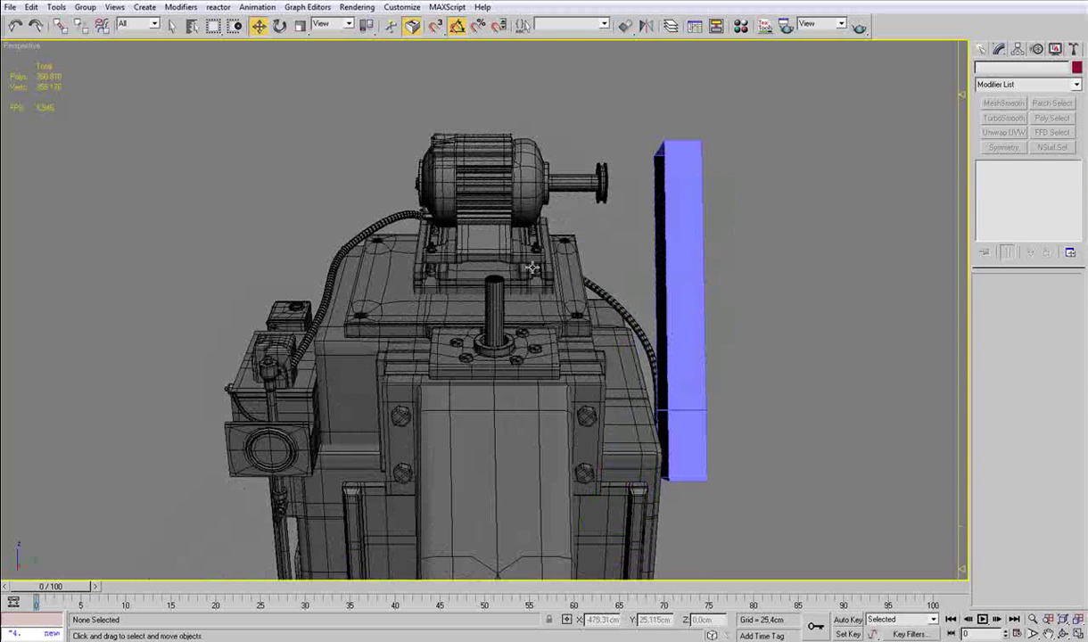
{"action": "middle_click_drag", "start_coordinate": [498, 146], "coordinate": [486, 114], "text": "alt"}
{"action": "left_click_drag", "start_coordinate": [443, 120], "coordinate": [462, 241]}
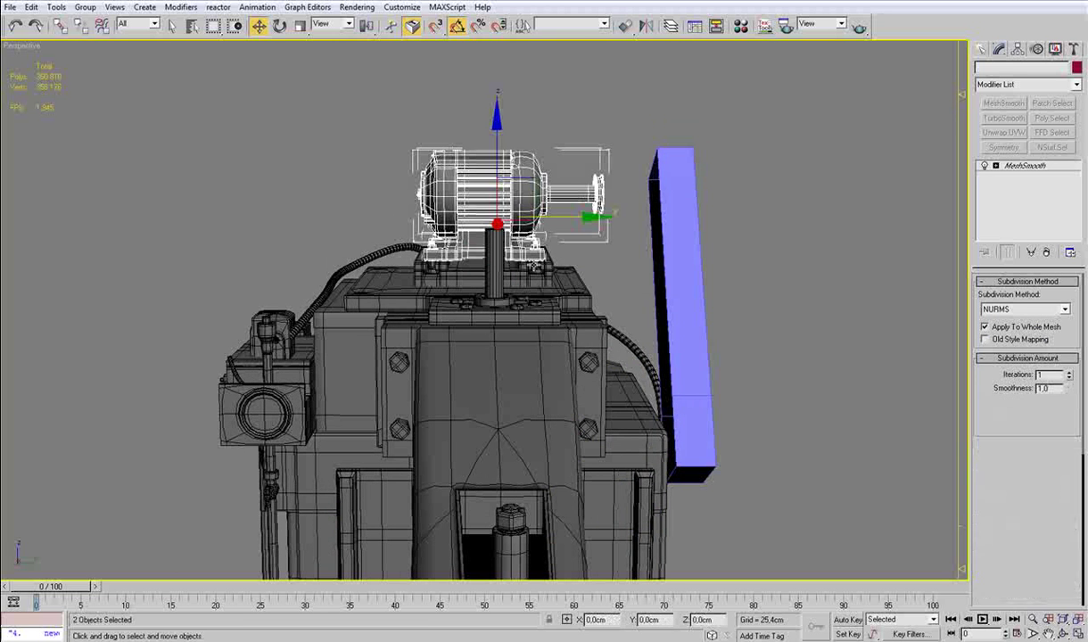
{"action": "middle_click_drag", "start_coordinate": [529, 250], "coordinate": [530, 272], "text": "alt"}
{"action": "left_click", "coordinate": [536, 278]}
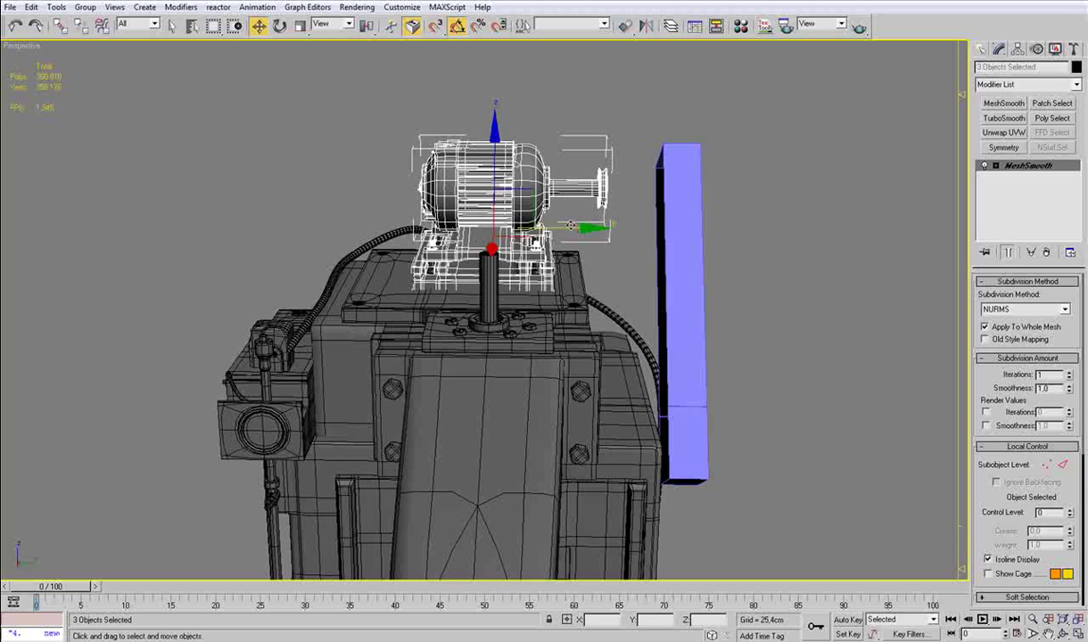
{"action": "middle_click_drag", "start_coordinate": [547, 262], "coordinate": [523, 235], "text": "alt"}
{"action": "scroll", "coordinate": [560, 260], "scroll_direction": "up", "scroll_amount": 3}
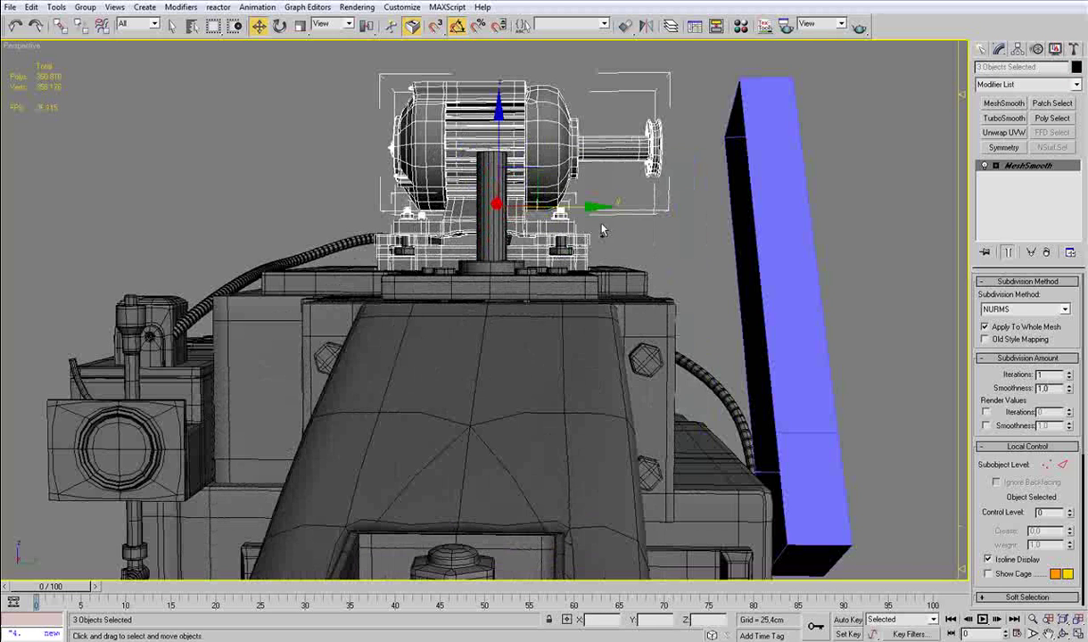
{"action": "left_click_drag", "start_coordinate": [592, 207], "coordinate": [629, 206]}
Step: Move the mounting bolt elements of the top plate object about 4.2 cm along Y, back under the shifted motor base
{"action": "middle_click_drag", "start_coordinate": [354, 249], "coordinate": [331, 129], "text": "alt"}
{"action": "left_click", "coordinate": [331, 129]}
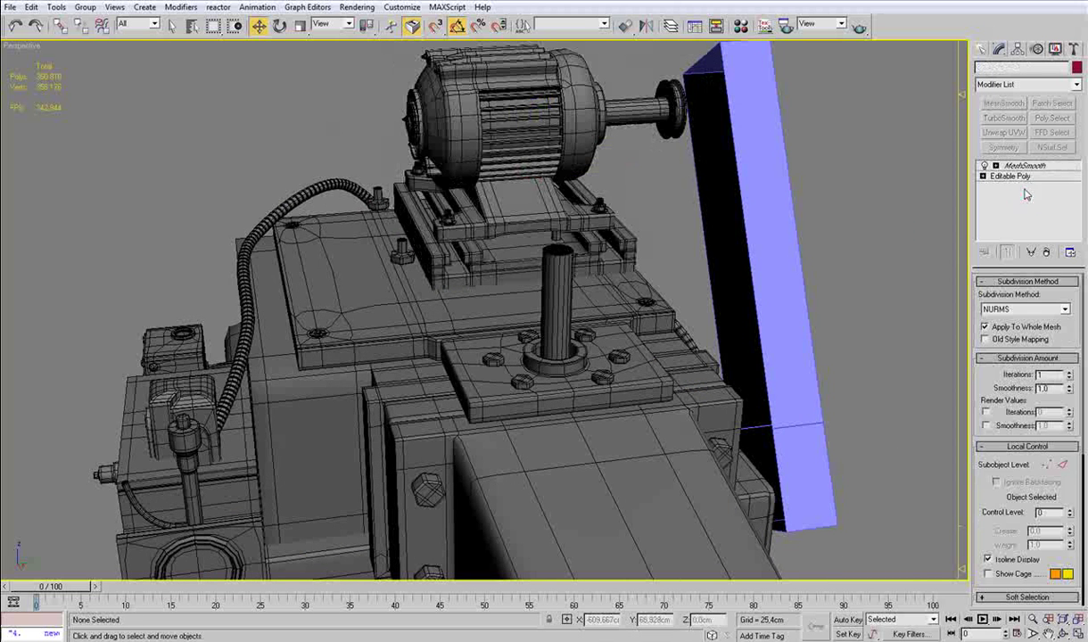
{"action": "left_click", "coordinate": [1024, 177]}
{"action": "left_click", "coordinate": [1058, 296]}
{"action": "middle_click_drag", "start_coordinate": [571, 294], "coordinate": [513, 218], "text": "alt"}
{"action": "key", "text": "F3"}
{"action": "left_click_drag", "start_coordinate": [372, 200], "coordinate": [411, 237]}
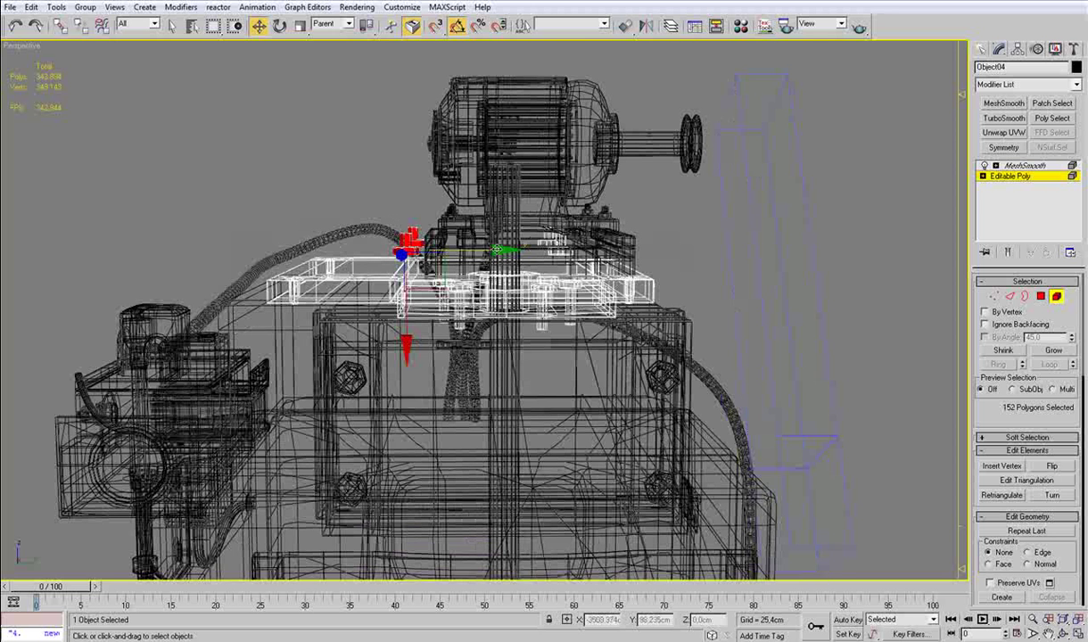
{"action": "left_click", "coordinate": [557, 239], "text": "ctrl"}
{"action": "key", "text": "F3"}
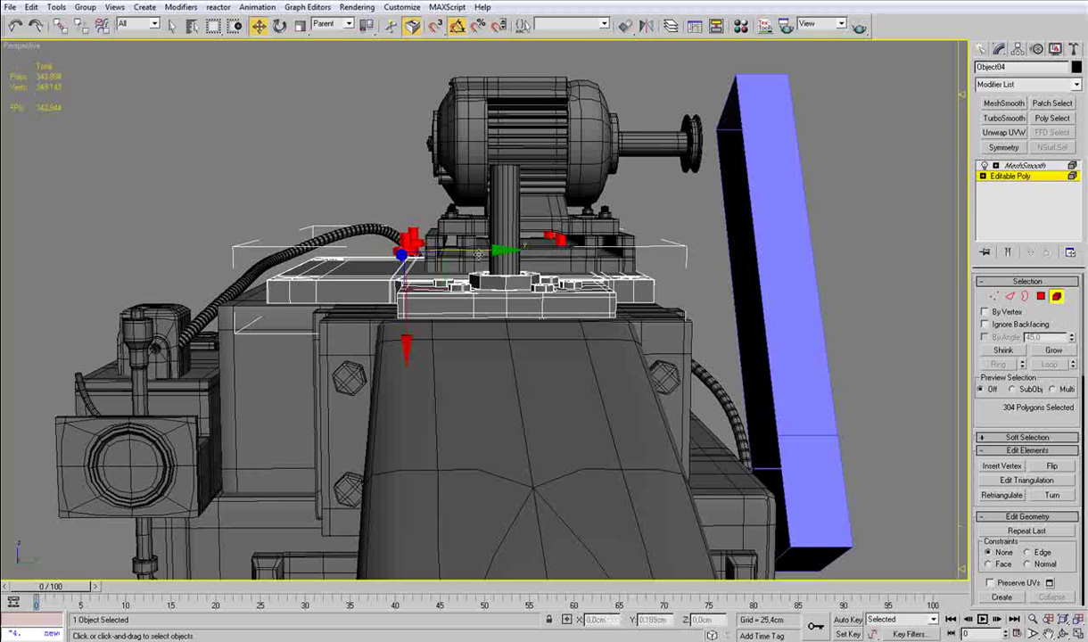
{"action": "left_click_drag", "start_coordinate": [478, 254], "coordinate": [519, 254]}
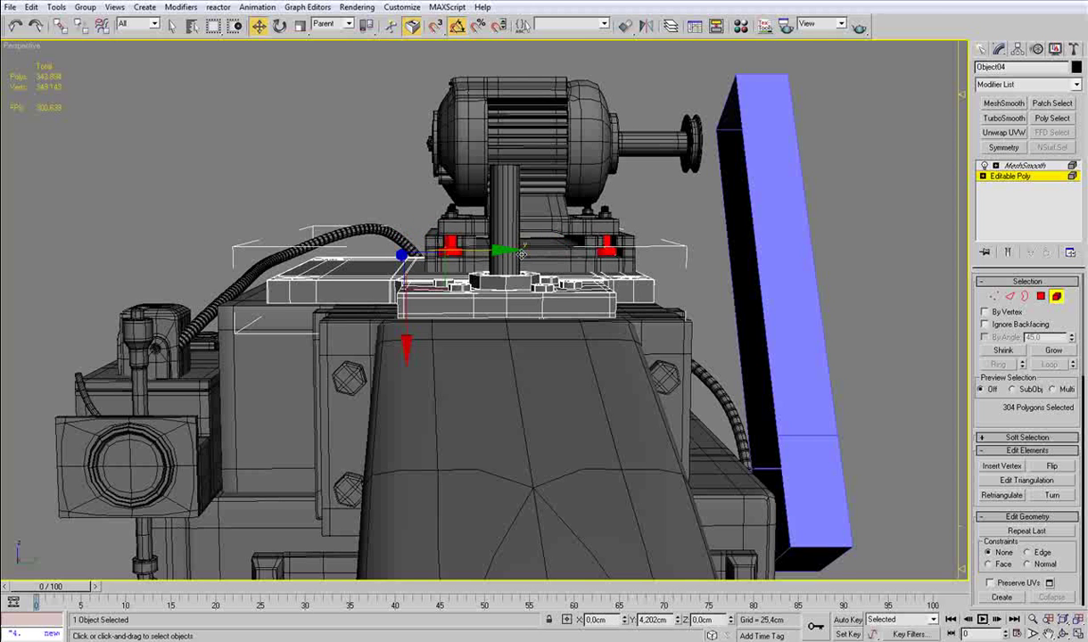
{"action": "left_click_drag", "start_coordinate": [523, 254], "coordinate": [521, 254]}
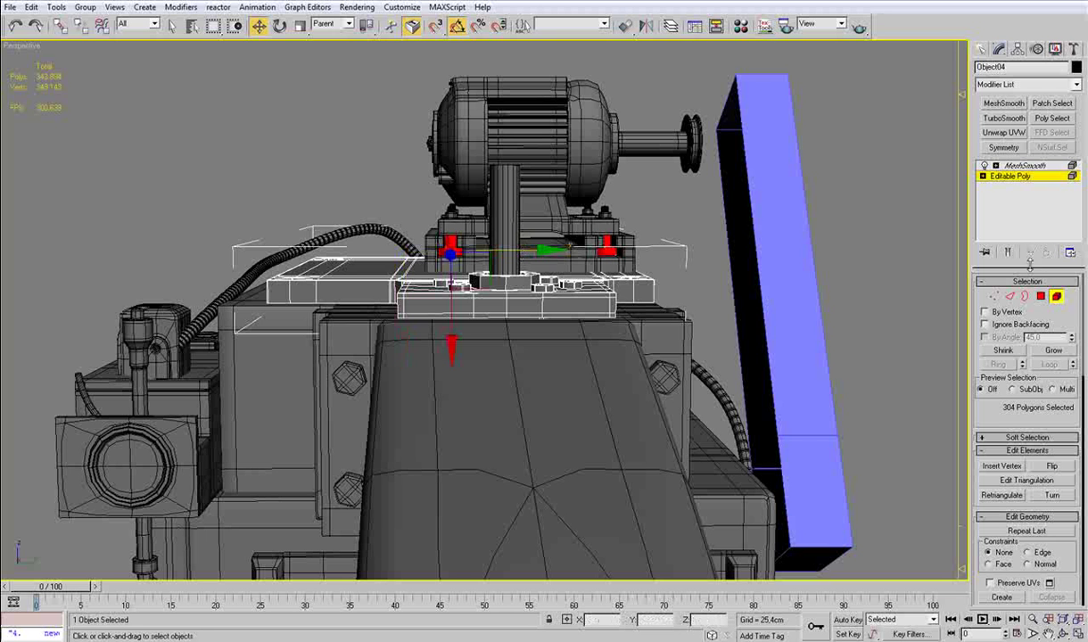
{"action": "left_click", "coordinate": [1058, 299]}
{"action": "left_click", "coordinate": [908, 354]}
Step: Lengthen the motor body by moving its shaft-side vertices, including the shaft and pulley, about 1.8 cm toward the cover
{"action": "key", "text": "F4"}
{"action": "middle_click_drag", "start_coordinate": [714, 318], "coordinate": [705, 347], "text": "alt"}
{"action": "scroll", "coordinate": [715, 369], "scroll_direction": "down", "scroll_amount": 3}
{"action": "middle_click_drag", "start_coordinate": [676, 297], "coordinate": [635, 406]}
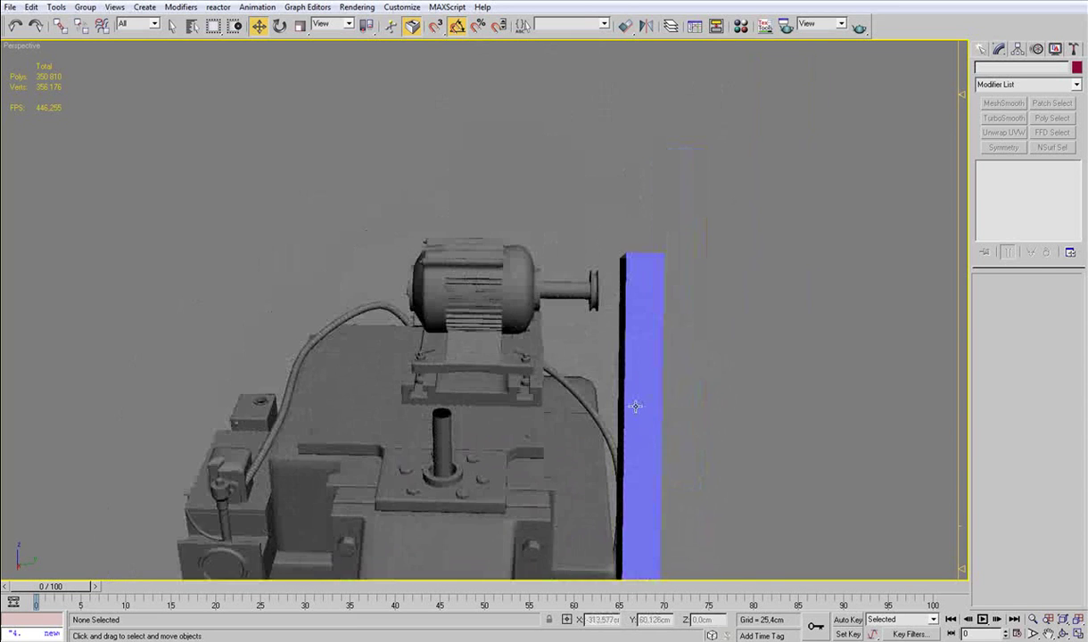
{"action": "scroll", "coordinate": [635, 406], "scroll_direction": "up", "scroll_amount": 3}
{"action": "left_click", "coordinate": [552, 250]}
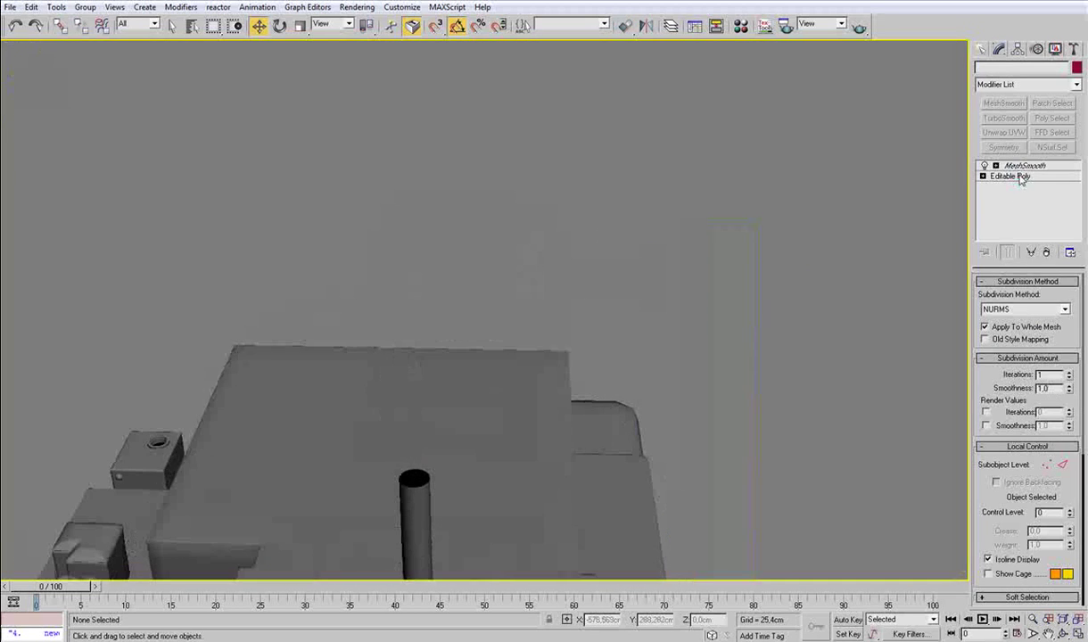
{"action": "left_click", "coordinate": [1018, 176]}
{"action": "left_click", "coordinate": [993, 296]}
{"action": "key", "text": "F3"}
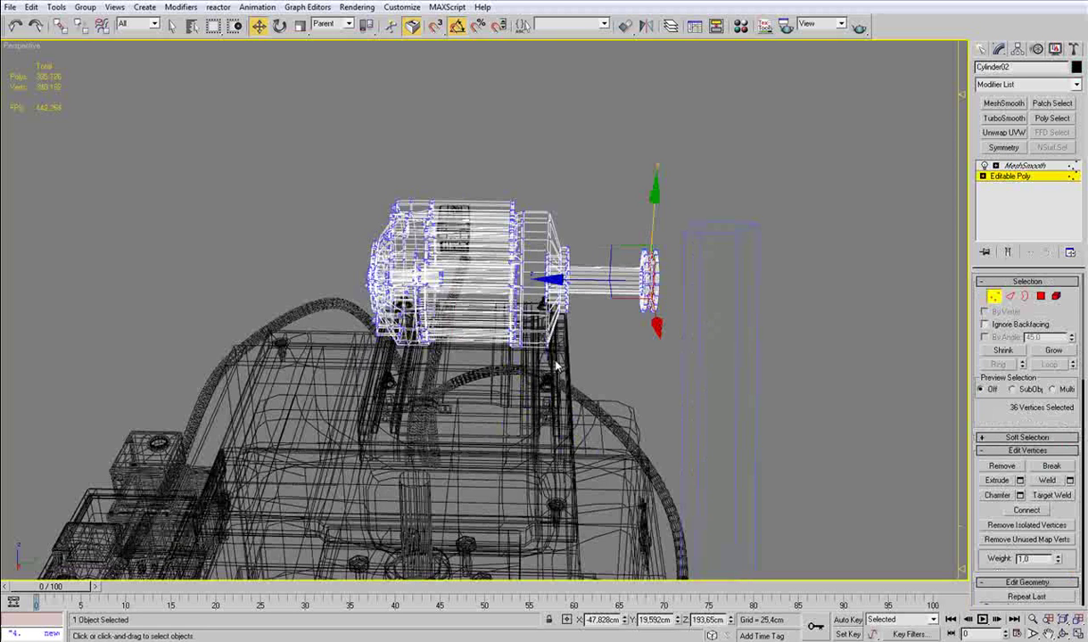
{"action": "middle_click_drag", "start_coordinate": [564, 378], "coordinate": [561, 364], "text": "alt"}
{"action": "left_click_drag", "start_coordinate": [613, 267], "coordinate": [707, 169]}
{"action": "key", "text": "F3"}
{"action": "left_click_drag", "start_coordinate": [546, 281], "coordinate": [560, 280]}
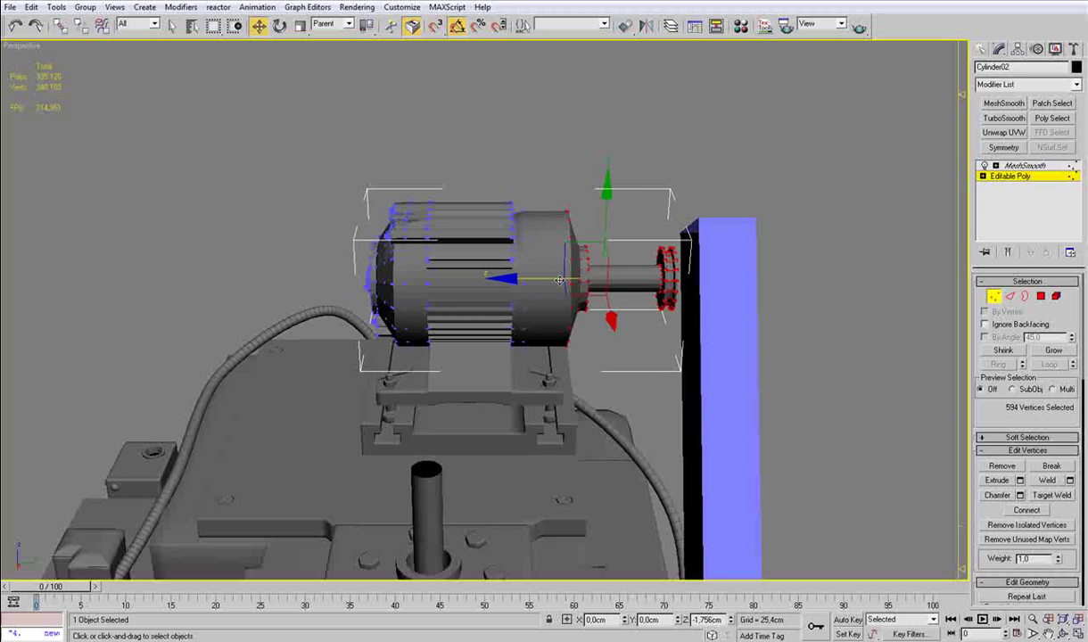
Step: Lengthen the motor shaft by moving the pulley-end vertices into the slanted cover, to Y about 24.5 cm
{"action": "middle_click_drag", "start_coordinate": [609, 374], "coordinate": [606, 349], "text": "alt"}
{"action": "left_click_drag", "start_coordinate": [712, 253], "coordinate": [713, 252]}
{"action": "left_click_drag", "start_coordinate": [607, 282], "coordinate": [641, 279]}
{"action": "middle_click_drag", "start_coordinate": [678, 362], "coordinate": [924, 412], "text": "alt"}
{"action": "scroll", "coordinate": [738, 461], "scroll_direction": "down", "scroll_amount": 2}
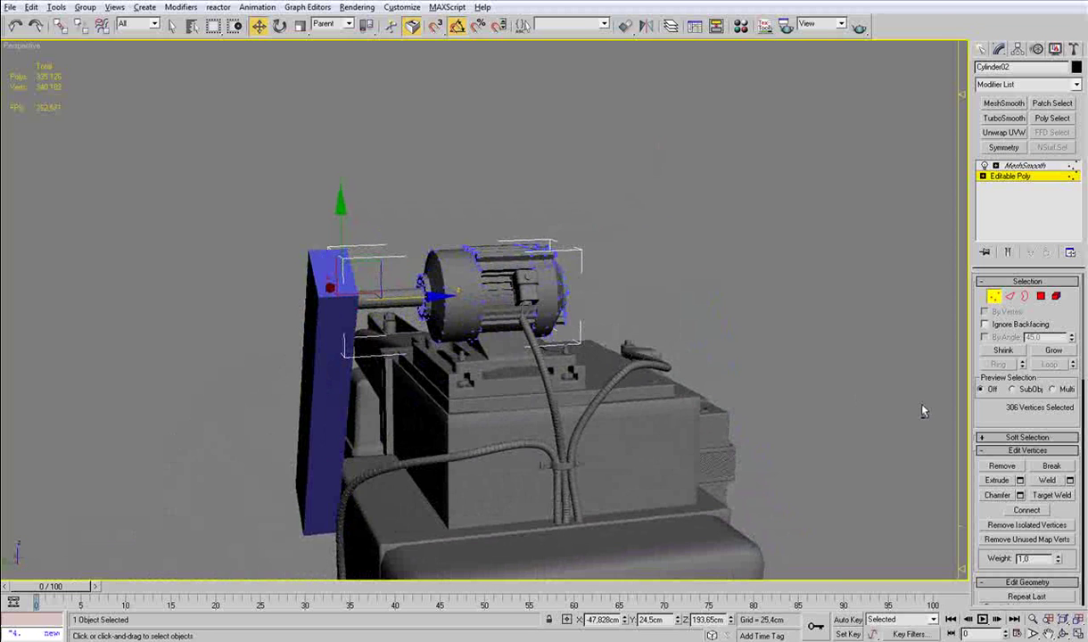
{"action": "left_click", "coordinate": [994, 297]}
{"action": "left_click", "coordinate": [731, 310]}
{"action": "middle_click_drag", "start_coordinate": [731, 312], "coordinate": [685, 314], "text": "alt"}
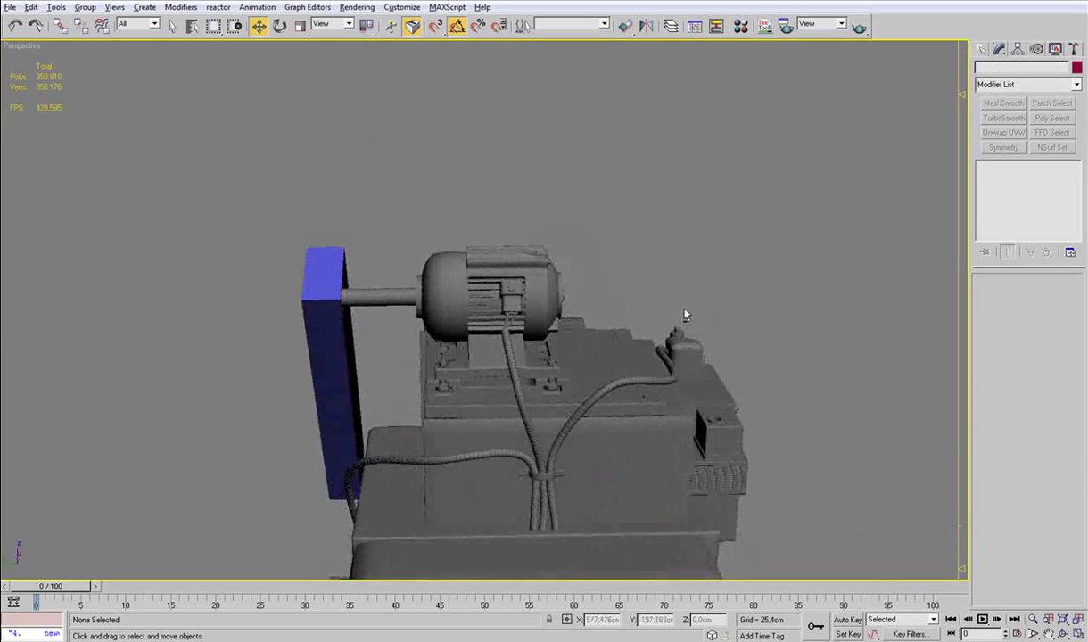
Step: Select the slanted cover and shift it slightly toward the machine, to Y about 25.9 cm
{"action": "scroll", "coordinate": [528, 299], "scroll_direction": "up", "scroll_amount": 3}
{"action": "middle_click_drag", "start_coordinate": [581, 305], "coordinate": [434, 353], "text": "alt"}
{"action": "scroll", "coordinate": [573, 298], "scroll_direction": "down", "scroll_amount": 3}
{"action": "middle_click_drag", "start_coordinate": [554, 336], "coordinate": [487, 352], "text": "alt"}
{"action": "left_click", "coordinate": [640, 328]}
{"action": "middle_click_drag", "start_coordinate": [730, 483], "coordinate": [618, 473], "text": "alt"}
{"action": "scroll", "coordinate": [622, 469], "scroll_direction": "down", "scroll_amount": 5}
{"action": "scroll", "coordinate": [574, 407], "scroll_direction": "up", "scroll_amount": 3}
Step: Remove both crosswise edge loops near the lower end of the slanted cover
{"action": "key", "text": "F4"}
{"action": "key", "text": "2"}
{"action": "left_click", "coordinate": [570, 434]}
{"action": "key", "text": "alt+l"}
{"action": "key", "text": "ctrl+BackSpace"}
{"action": "left_click", "coordinate": [572, 434]}
{"action": "key", "text": "alt+l"}
{"action": "key", "text": "ctrl+BackSpace"}
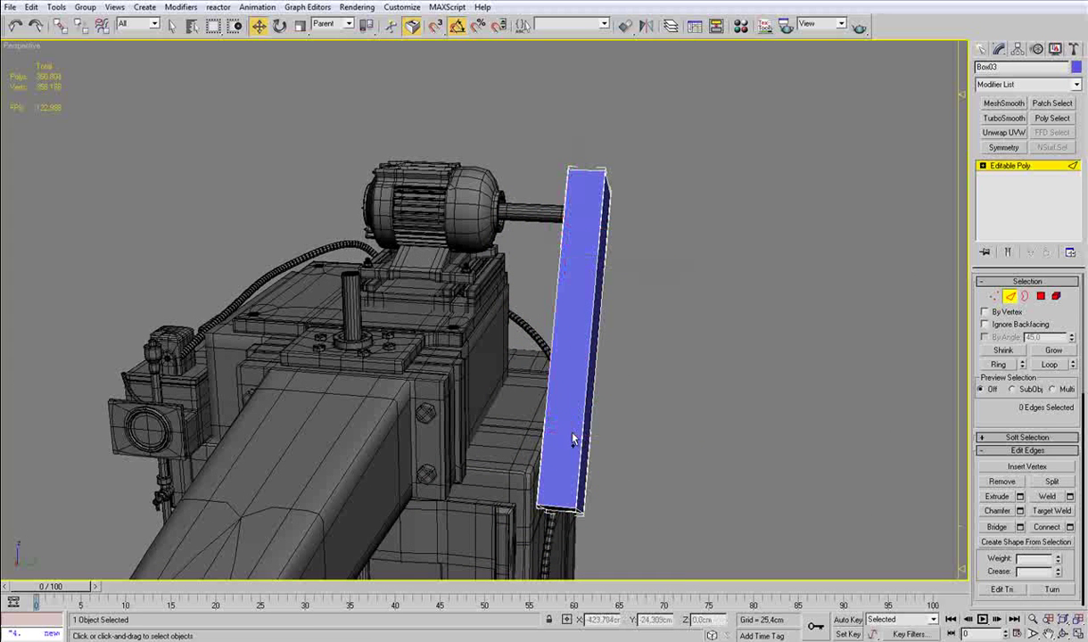
Step: Connect the ring of the cover's long edges with 2 crosswise segments at a pinch of 69
{"action": "middle_click_drag", "start_coordinate": [594, 372], "coordinate": [609, 351]}
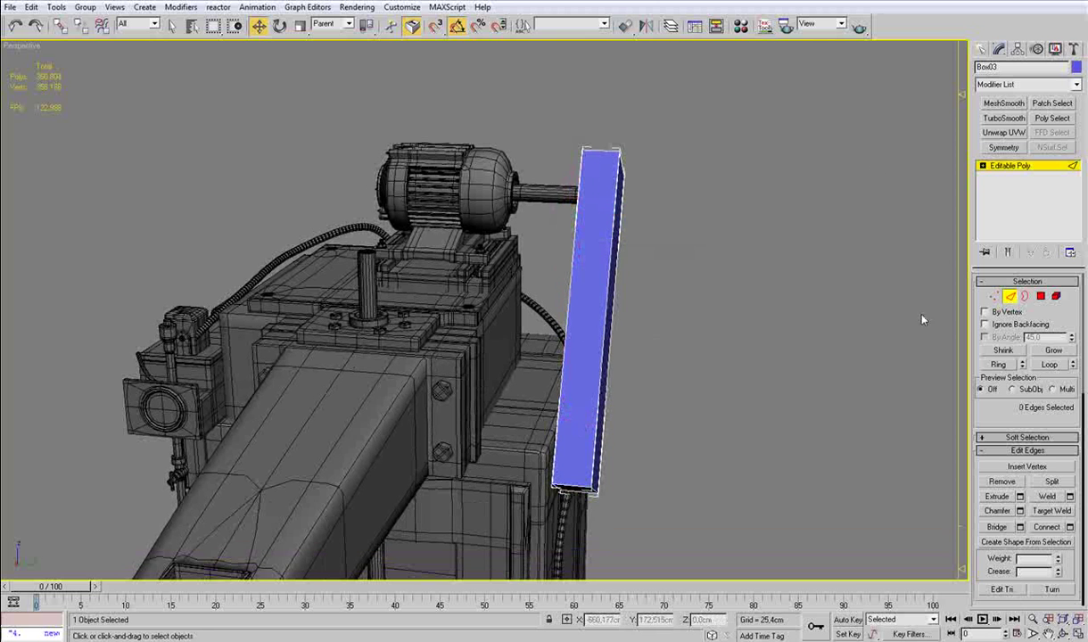
{"action": "left_click", "coordinate": [1009, 300]}
{"action": "scroll", "coordinate": [705, 328], "scroll_direction": "up", "scroll_amount": 2}
{"action": "middle_click_drag", "start_coordinate": [705, 328], "coordinate": [527, 354]}
{"action": "middle_click_drag", "start_coordinate": [527, 354], "coordinate": [548, 332]}
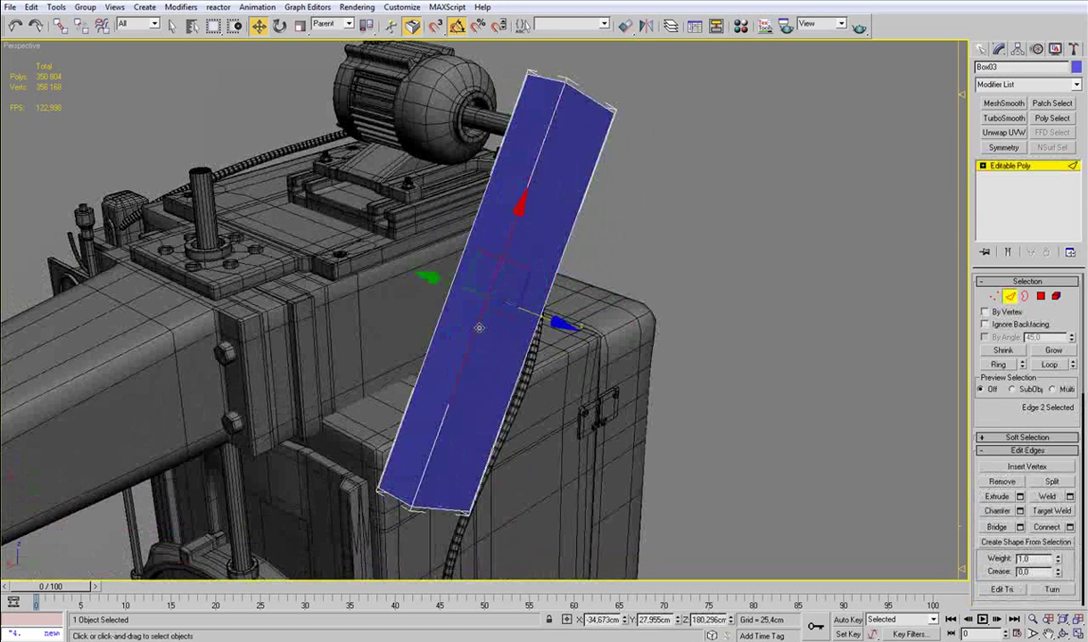
{"action": "key", "text": "alt+r"}
{"action": "left_click", "coordinate": [1071, 526]}
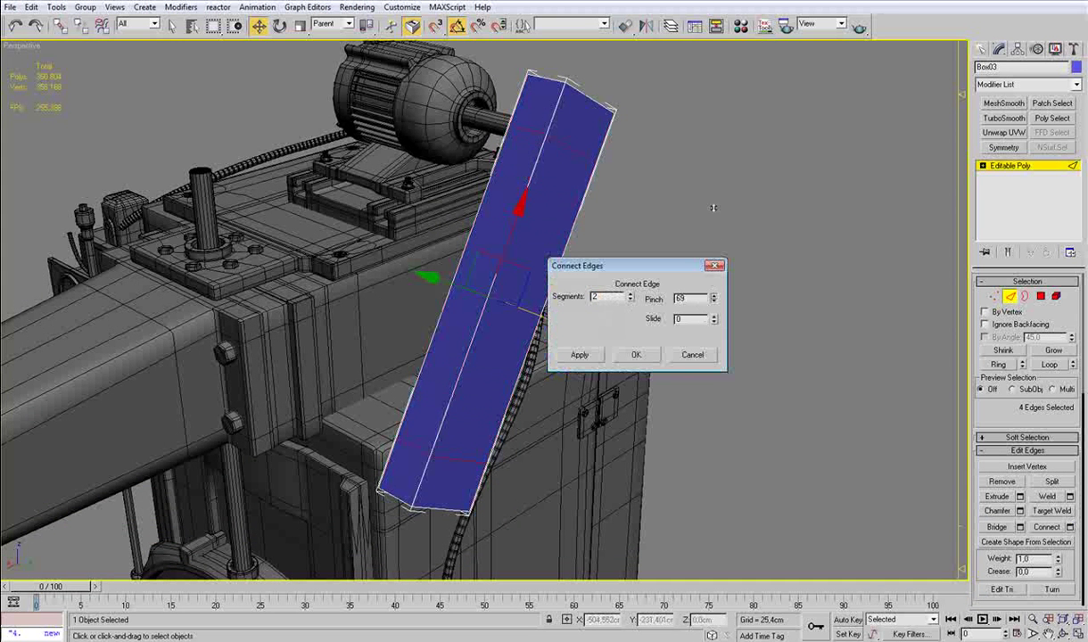
{"action": "left_click", "coordinate": [636, 354]}
Step: Add lengthwise support loops close to the corners on the cover's outer face and its narrow sides
{"action": "left_click", "coordinate": [466, 469]}
{"action": "key", "text": "alt+r"}
{"action": "key", "text": "ctrl+shift+e"}
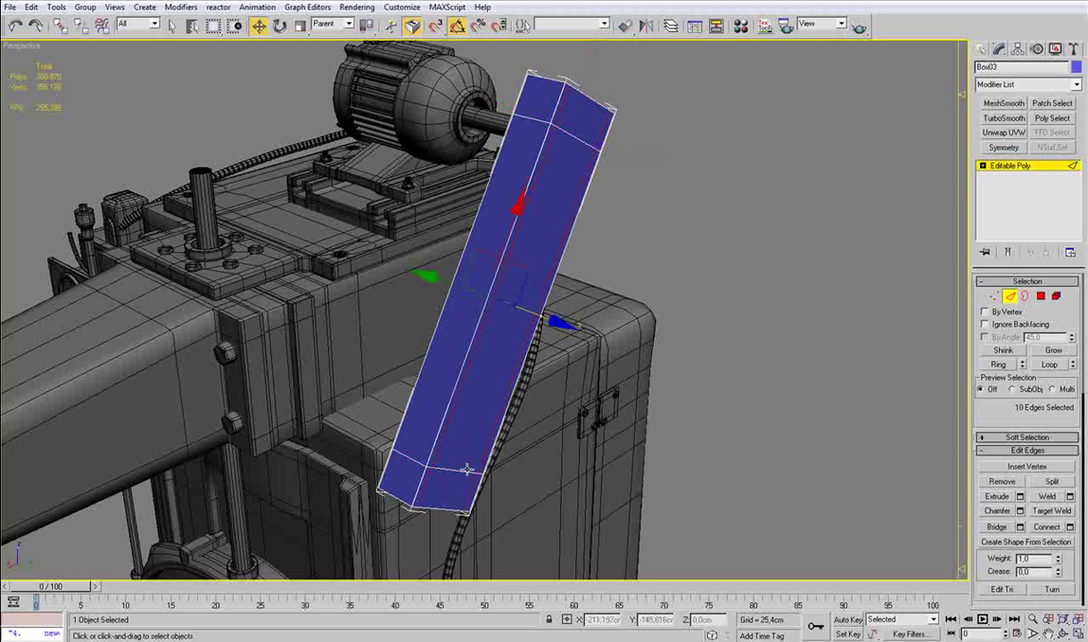
{"action": "left_click", "coordinate": [404, 502]}
{"action": "key", "text": "alt+r"}
{"action": "key", "text": "ctrl+shift+e"}
Step: Finish the cover's edge editing and paste the copied MeshSmooth modifier onto it as an instance
{"action": "left_click", "coordinate": [1011, 301]}
{"action": "right_click", "coordinate": [1019, 187]}
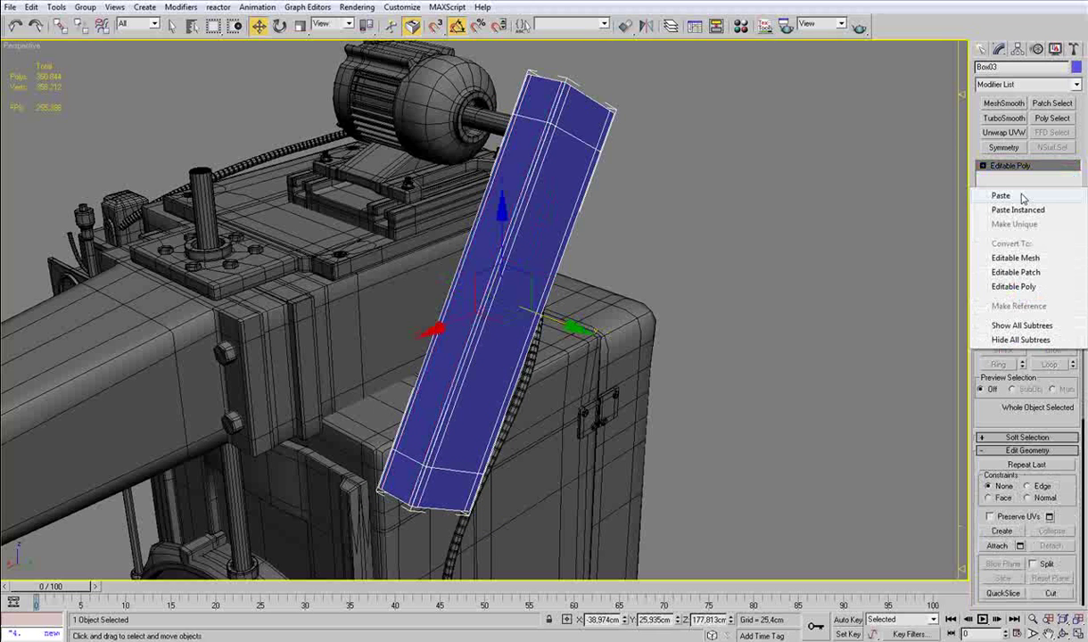
{"action": "left_click", "coordinate": [1017, 212]}
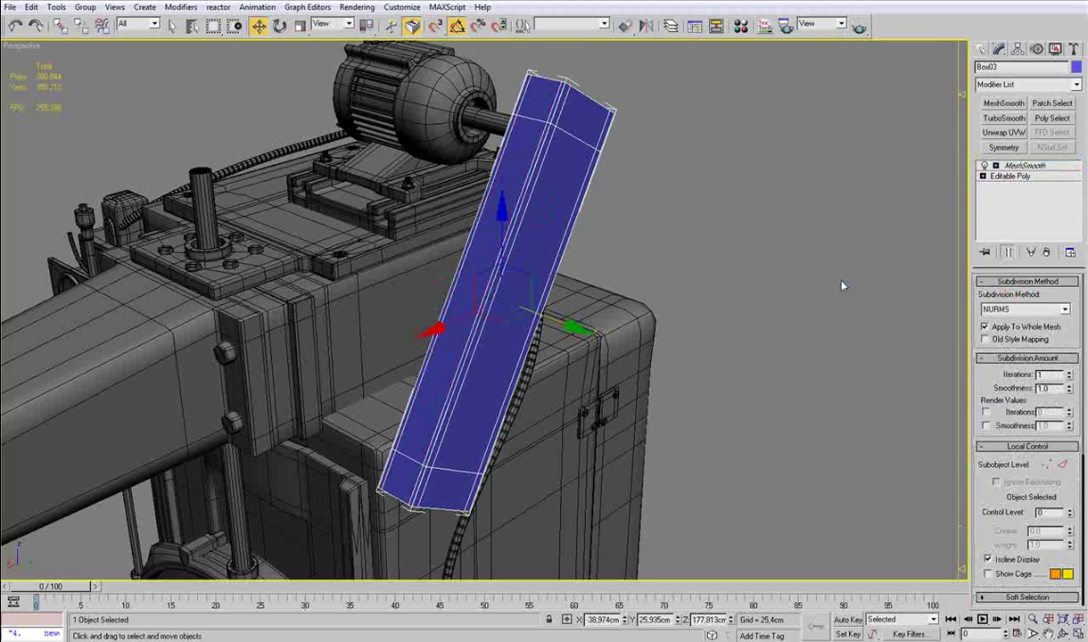
Step: Isolate the slanted cover and open its Editable Poly edges beneath MeshSmooth, with the edges shown on the shaded model
{"action": "key", "text": "F4"}
{"action": "middle_click_drag", "start_coordinate": [725, 300], "coordinate": [761, 332], "text": "alt"}
{"action": "key", "text": "alt+q"}
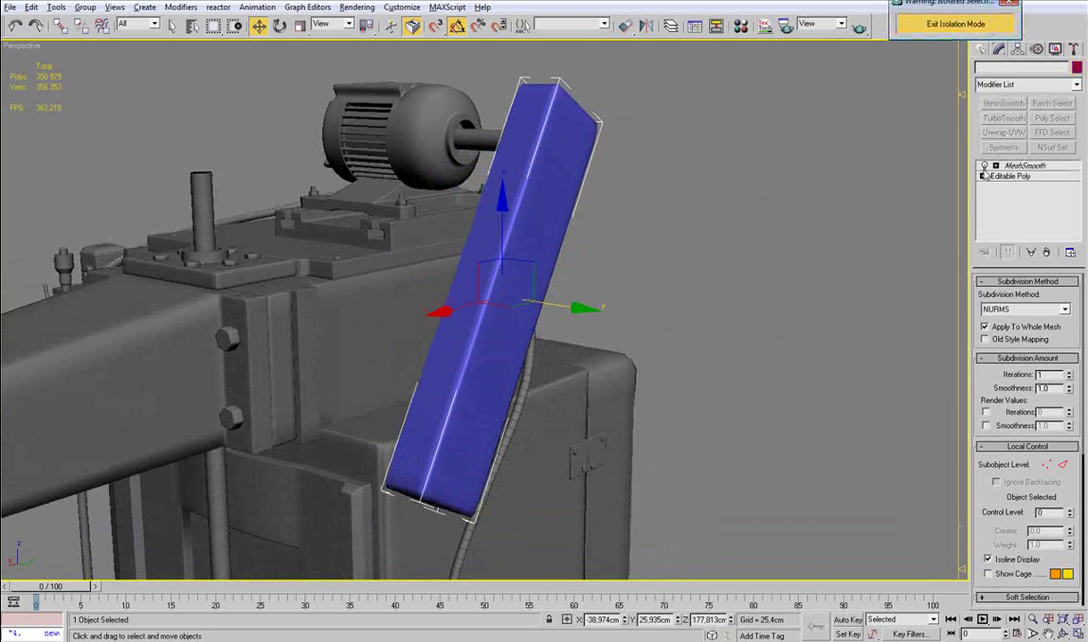
{"action": "left_click", "coordinate": [1006, 176]}
{"action": "left_click", "coordinate": [1010, 299]}
{"action": "key", "text": "F4"}
{"action": "middle_click_drag", "start_coordinate": [561, 447], "coordinate": [324, 408], "text": "alt"}
{"action": "scroll", "coordinate": [376, 416], "scroll_direction": "up", "scroll_amount": 3}
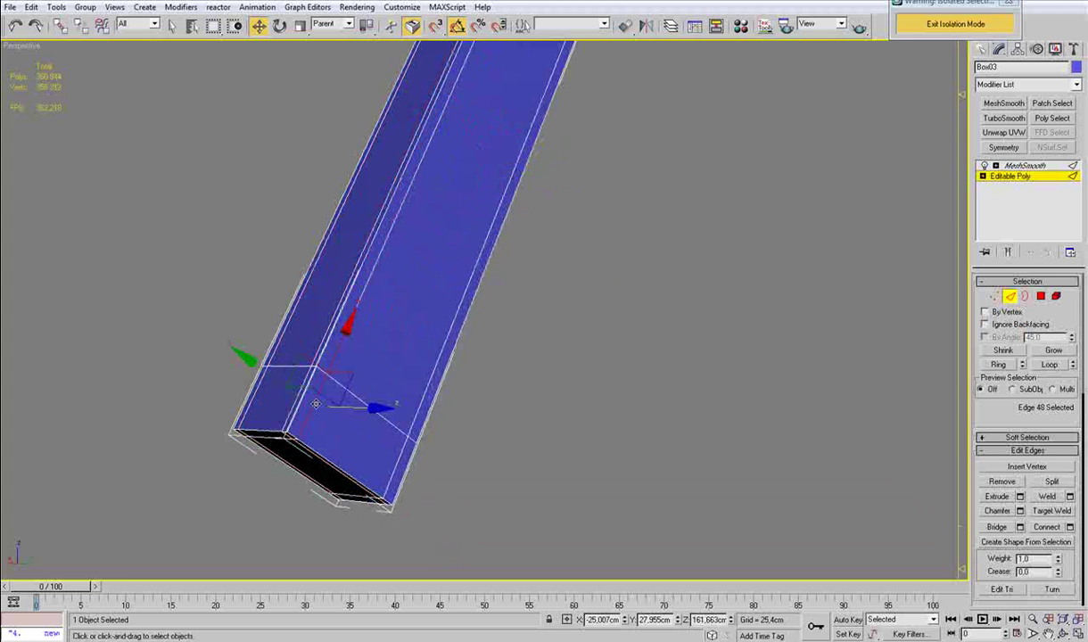
Step: Scale the vertices of the wide face's two lengthwise support loops inward along Y in the Parent coordinate system
{"action": "double_click", "coordinate": [316, 407]}
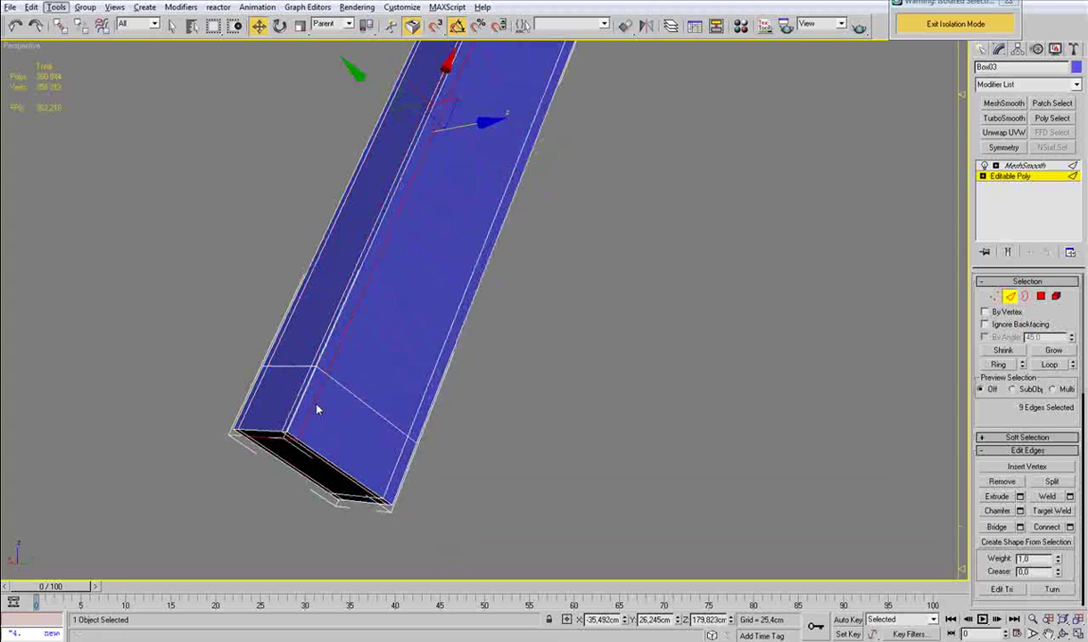
{"action": "left_click", "coordinate": [400, 458], "text": "ctrl"}
{"action": "key", "text": "alt+l"}
{"action": "scroll", "coordinate": [434, 332], "scroll_direction": "down", "scroll_amount": 3}
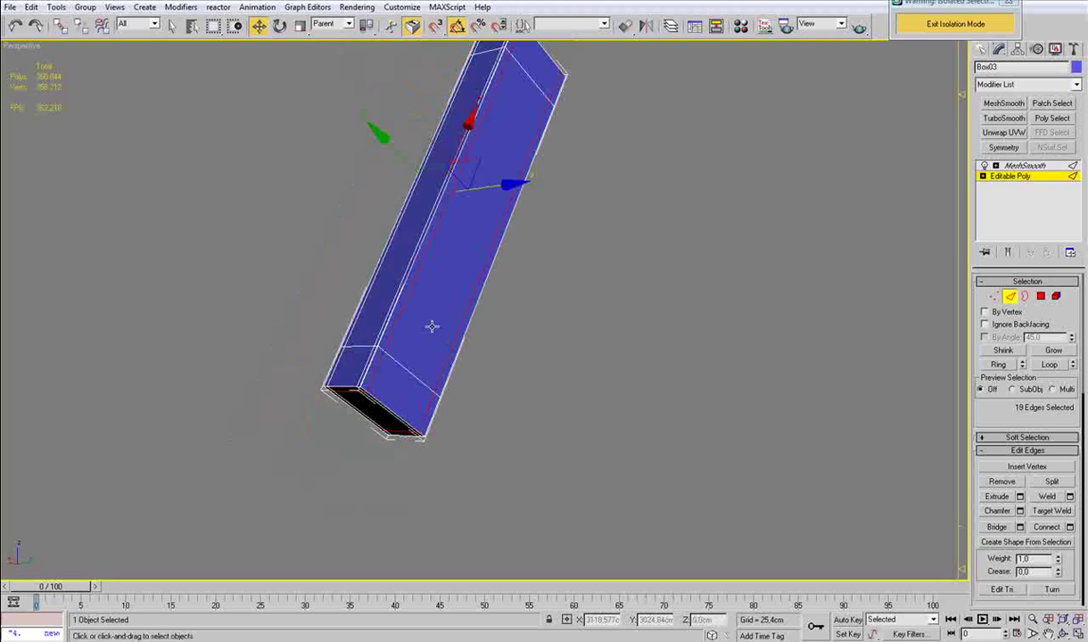
{"action": "left_click", "coordinate": [996, 297], "text": "ctrl"}
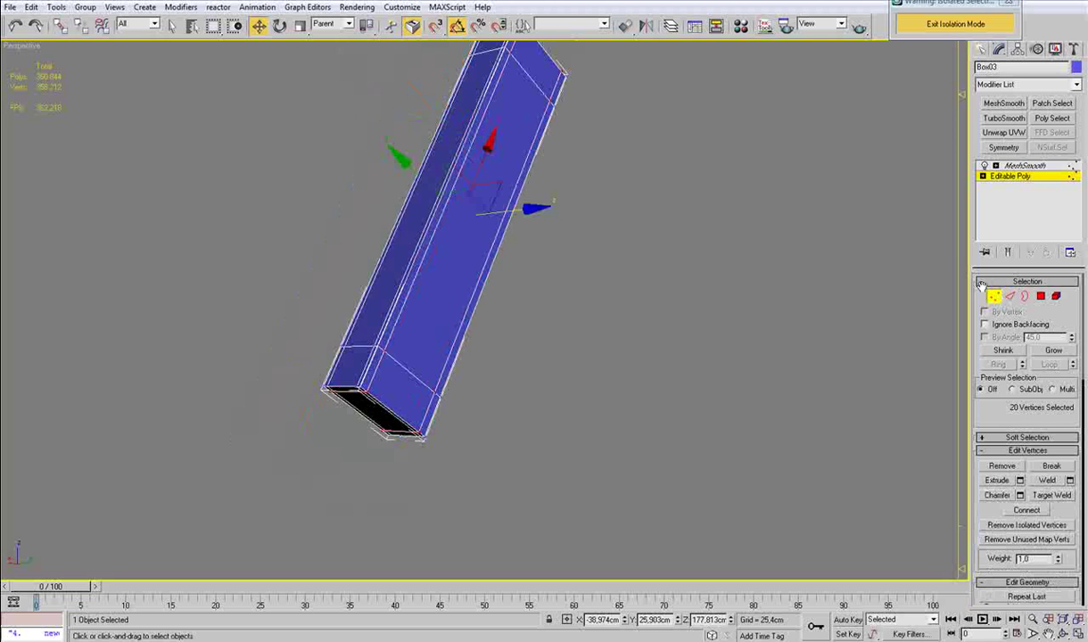
{"action": "key", "text": "r"}
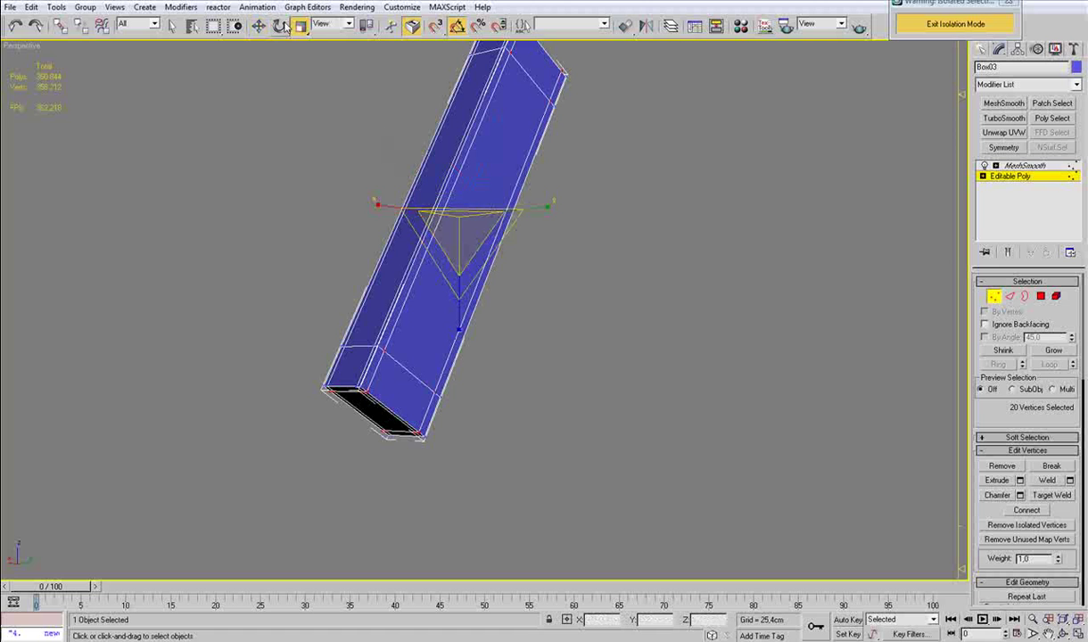
{"action": "left_click", "coordinate": [335, 23]}
{"action": "left_click", "coordinate": [323, 60]}
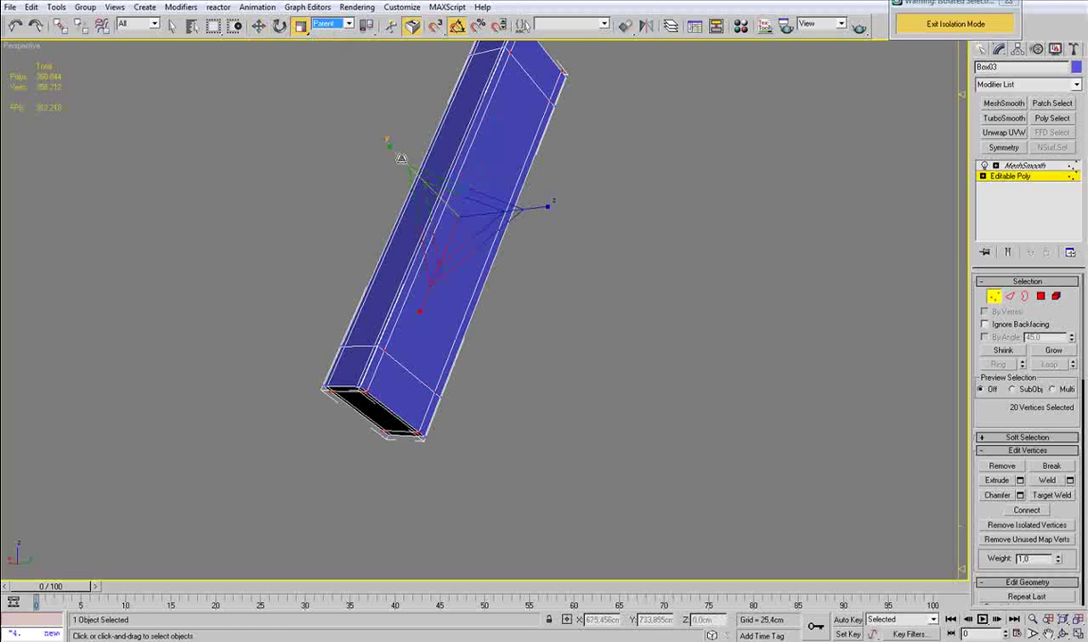
{"action": "left_click", "coordinate": [1009, 252]}
{"action": "left_click_drag", "start_coordinate": [399, 157], "coordinate": [421, 166]}
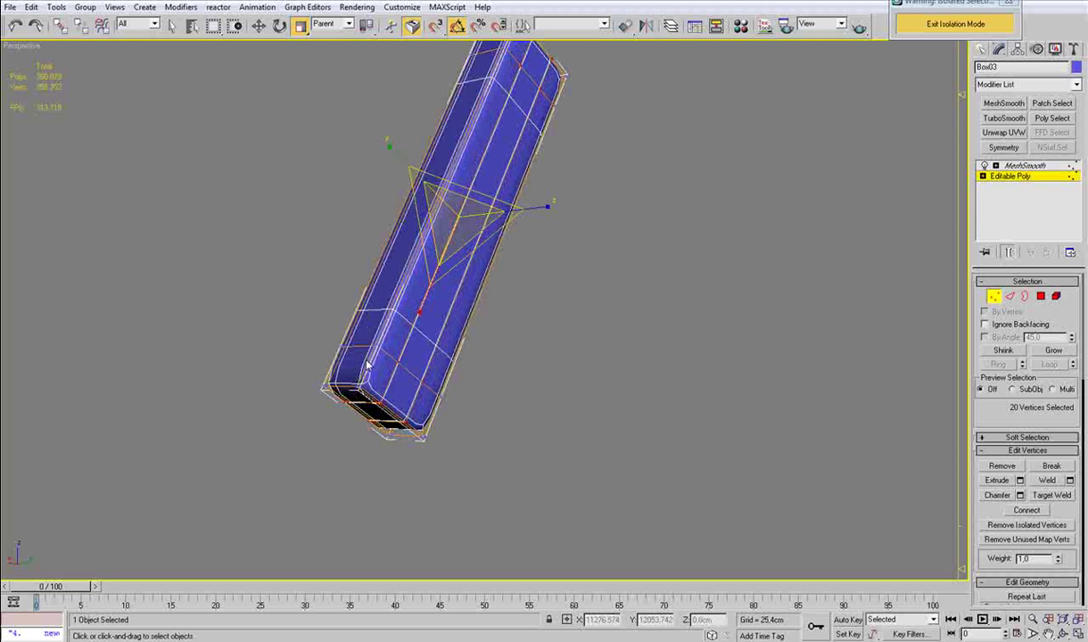
Step: Scale the vertices of the two lengthwise loops on the cover's narrow sides closer together along the local Z axis
{"action": "key", "text": "2"}
{"action": "middle_click_drag", "start_coordinate": [363, 326], "coordinate": [448, 358], "text": "alt"}
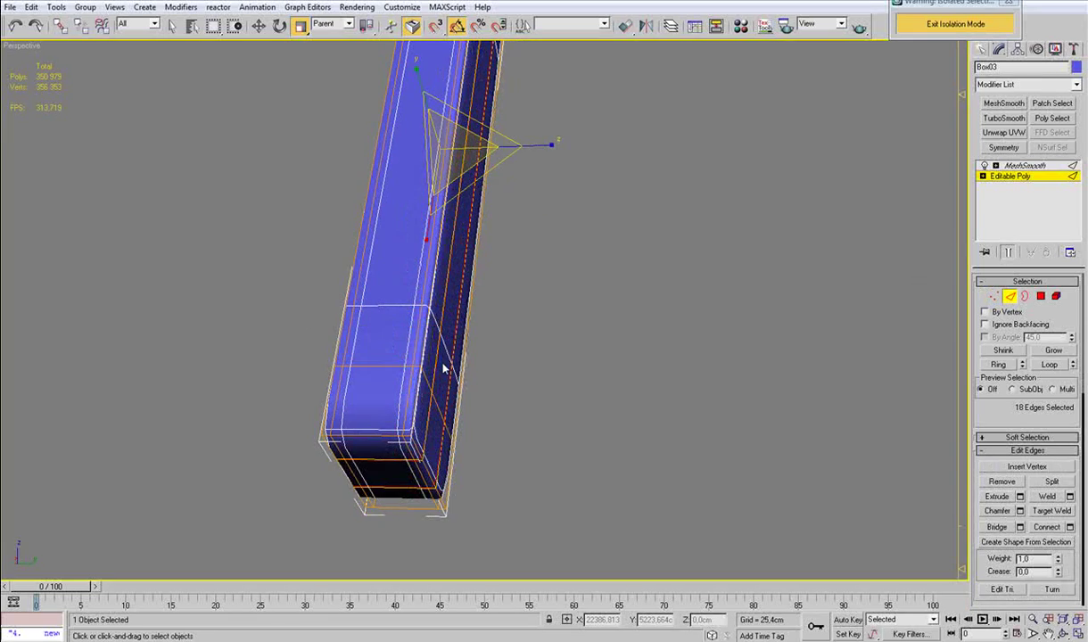
{"action": "left_click", "coordinate": [410, 370]}
{"action": "left_click", "coordinate": [338, 393], "text": "ctrl"}
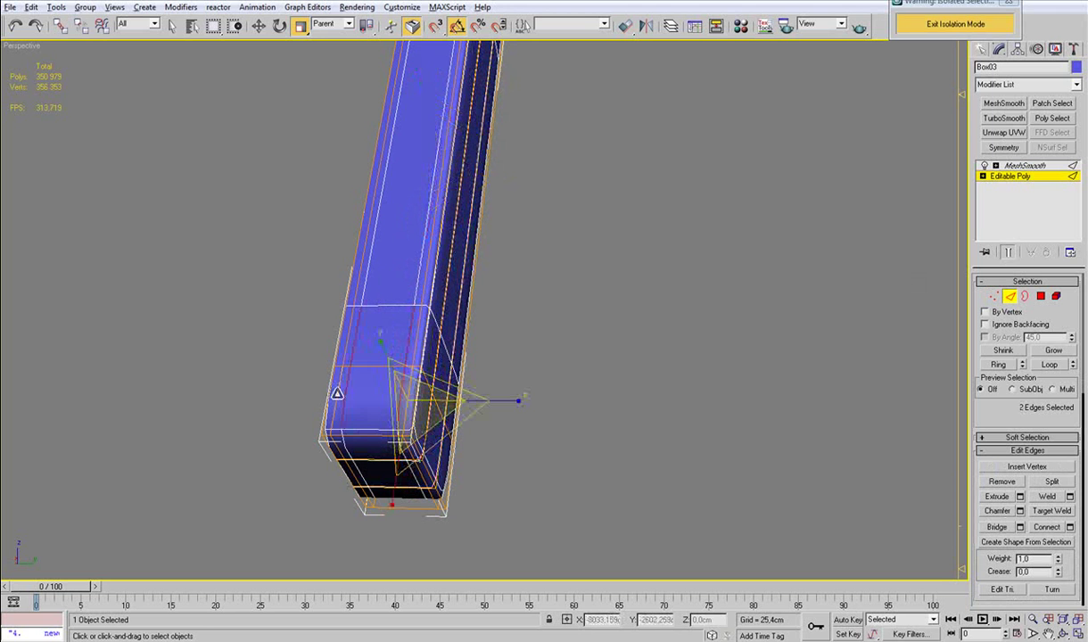
{"action": "key", "text": "alt+l"}
{"action": "left_click", "coordinate": [996, 297], "text": "ctrl"}
{"action": "middle_click_drag", "start_coordinate": [555, 231], "coordinate": [534, 210], "text": "alt"}
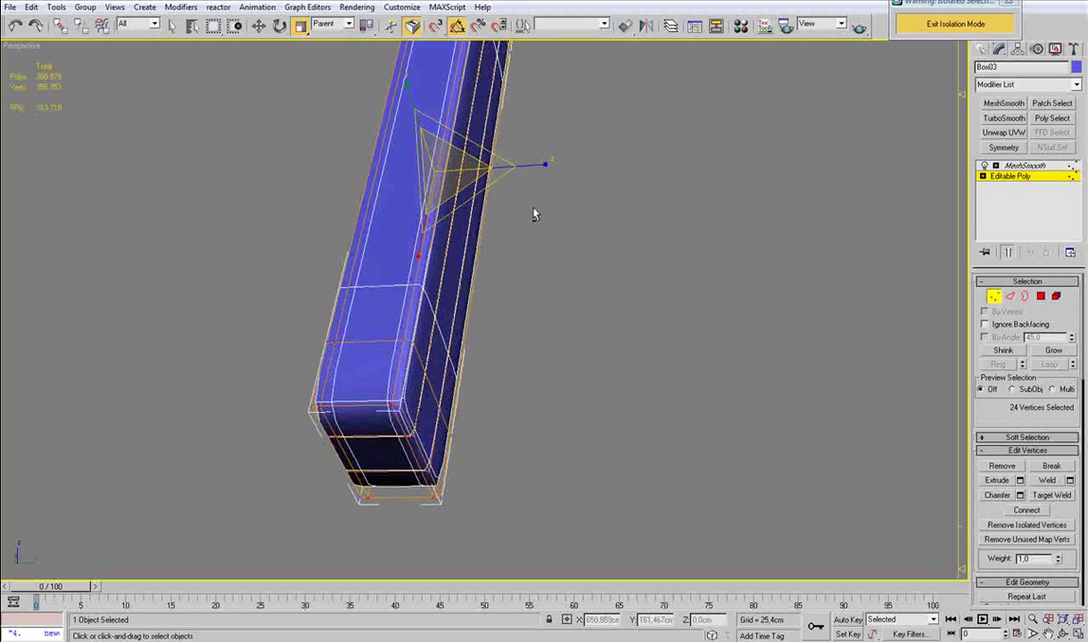
{"action": "left_click_drag", "start_coordinate": [538, 168], "coordinate": [501, 170]}
Step: Return to the Move tool, leave vertex editing and deselect the cover to check its rounded corners
{"action": "right_click", "coordinate": [483, 186]}
{"action": "left_click", "coordinate": [497, 195]}
{"action": "left_click", "coordinate": [1008, 253]}
{"action": "left_click", "coordinate": [810, 239]}
{"action": "scroll", "coordinate": [810, 236], "scroll_direction": "down", "scroll_amount": 3}
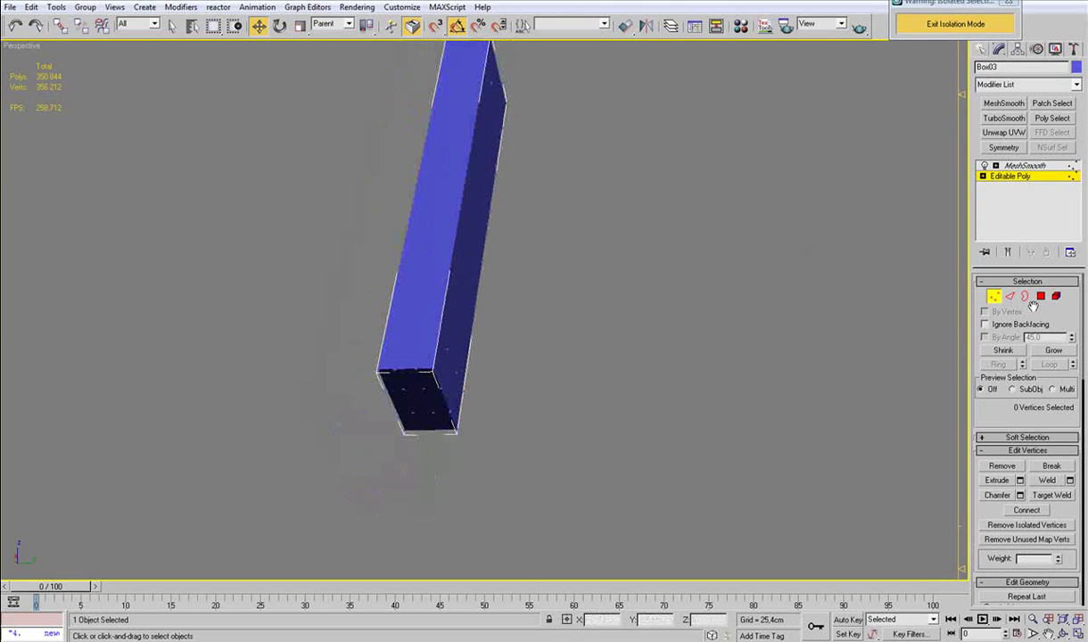
{"action": "left_click", "coordinate": [994, 296]}
{"action": "left_click", "coordinate": [739, 296]}
{"action": "middle_click_drag", "start_coordinate": [450, 258], "coordinate": [574, 227], "text": "alt"}
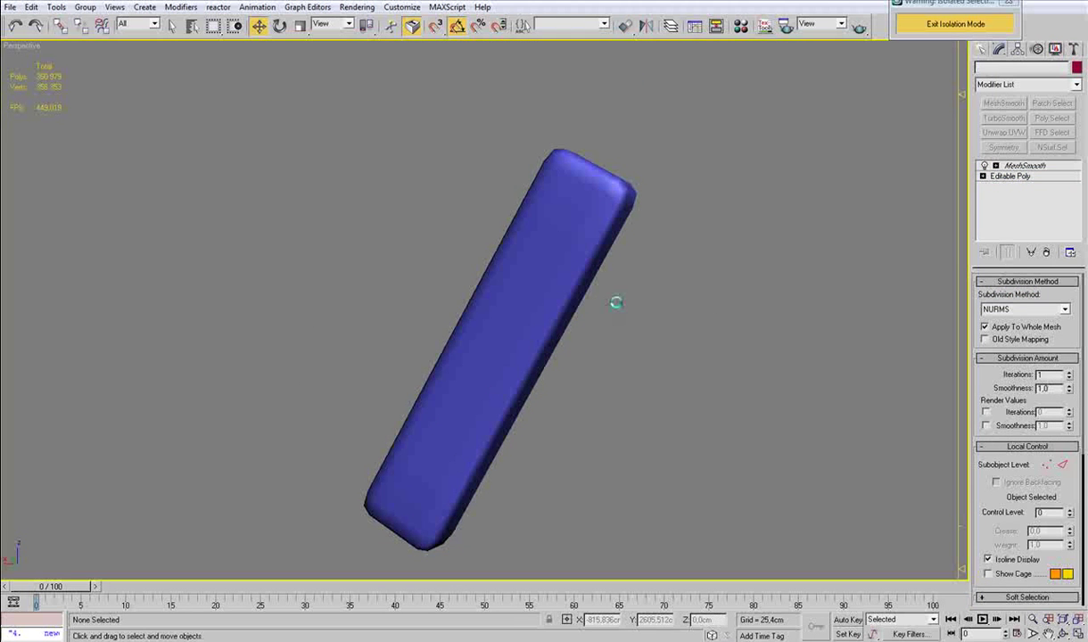
Step: Reselect the cover, assign it the 01 - Default material and set its object colour to black
{"action": "key", "text": "ctrl+z"}
{"action": "key", "text": "m"}
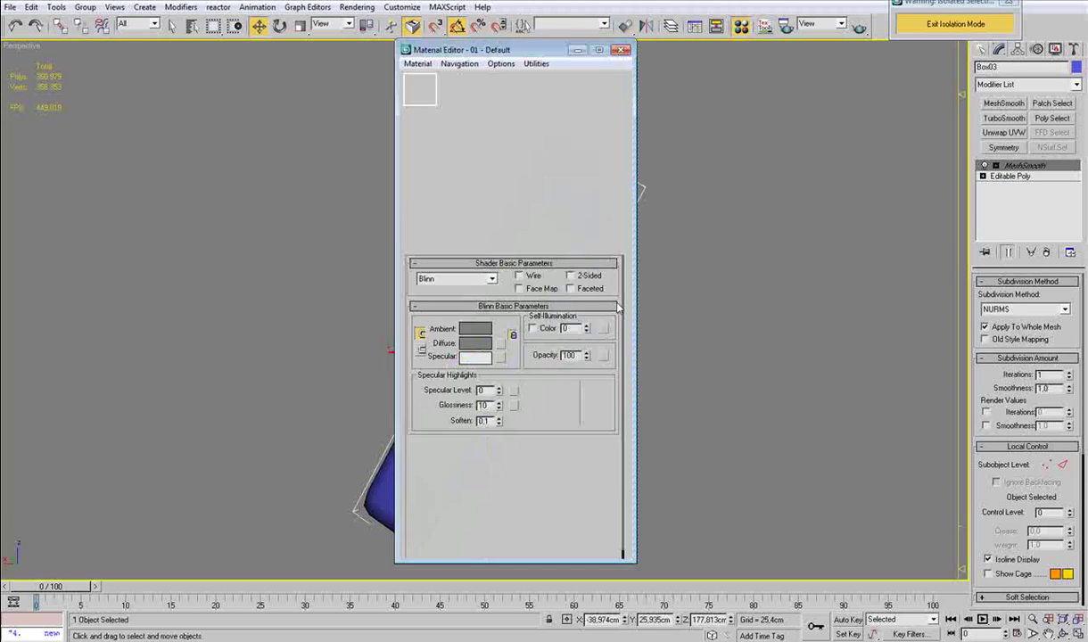
{"action": "left_click", "coordinate": [447, 229]}
{"action": "left_click", "coordinate": [621, 50]}
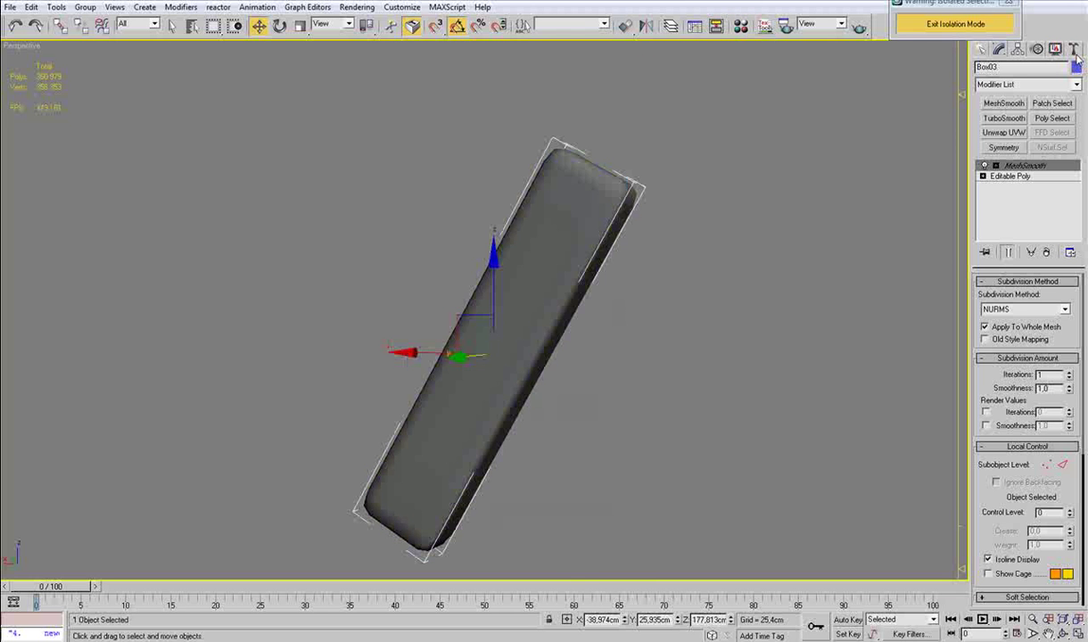
{"action": "left_click", "coordinate": [1077, 67]}
{"action": "left_click", "coordinate": [641, 349]}
{"action": "left_click", "coordinate": [614, 393]}
Step: Add a Shell modifier between the cover's Editable Poly and MeshSmooth with an outer amount of 0.559 cm
{"action": "key", "text": "z"}
{"action": "key", "text": "F4"}
{"action": "middle_click_drag", "start_coordinate": [501, 326], "coordinate": [676, 279], "text": "alt"}
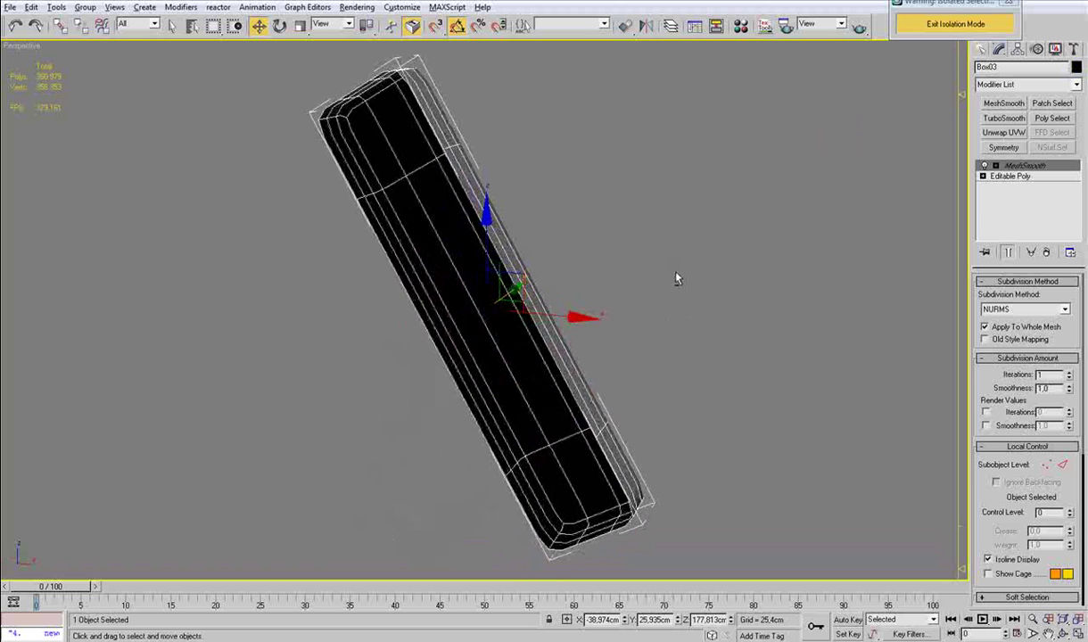
{"action": "left_click", "coordinate": [1012, 177]}
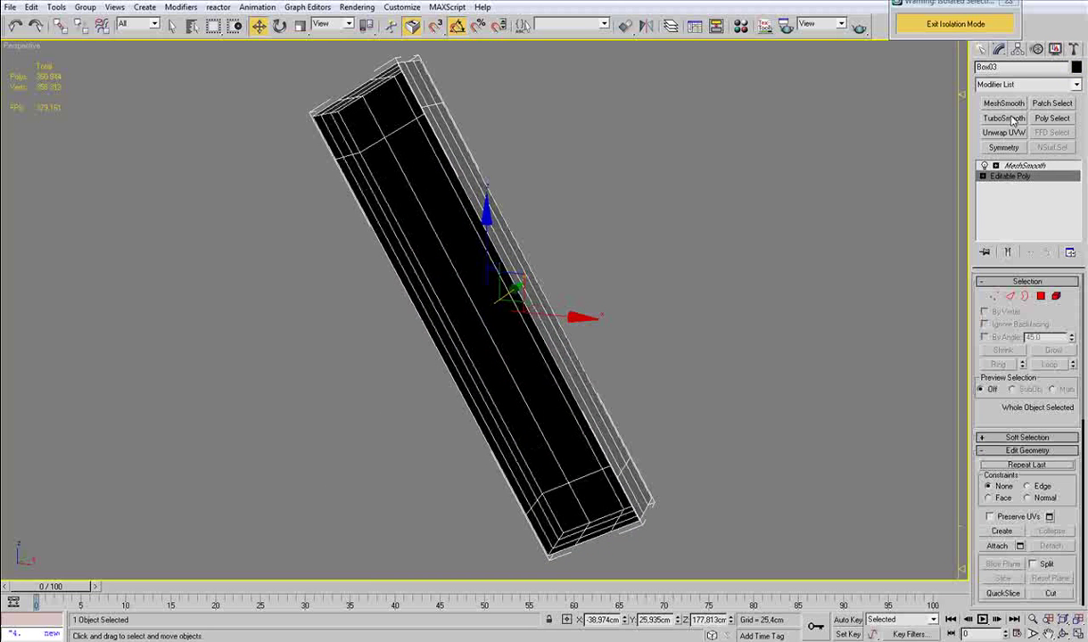
{"action": "left_click", "coordinate": [1008, 85]}
{"action": "scroll", "coordinate": [1008, 87], "scroll_direction": "down", "scroll_amount": 10}
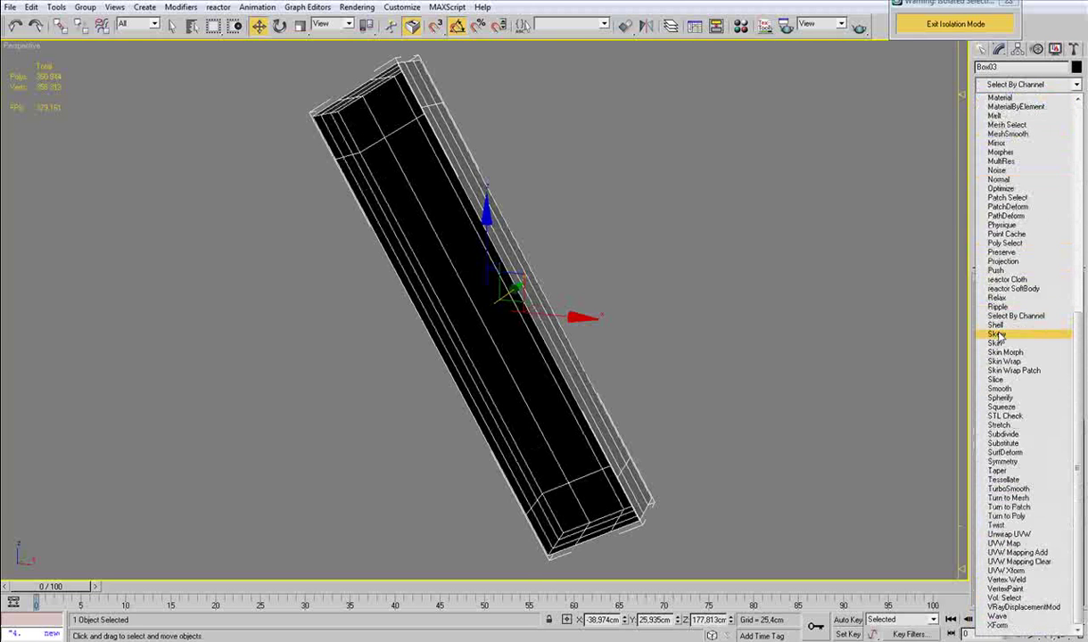
{"action": "left_click", "coordinate": [997, 324]}
{"action": "left_click_drag", "start_coordinate": [1072, 317], "coordinate": [1071, 301]}
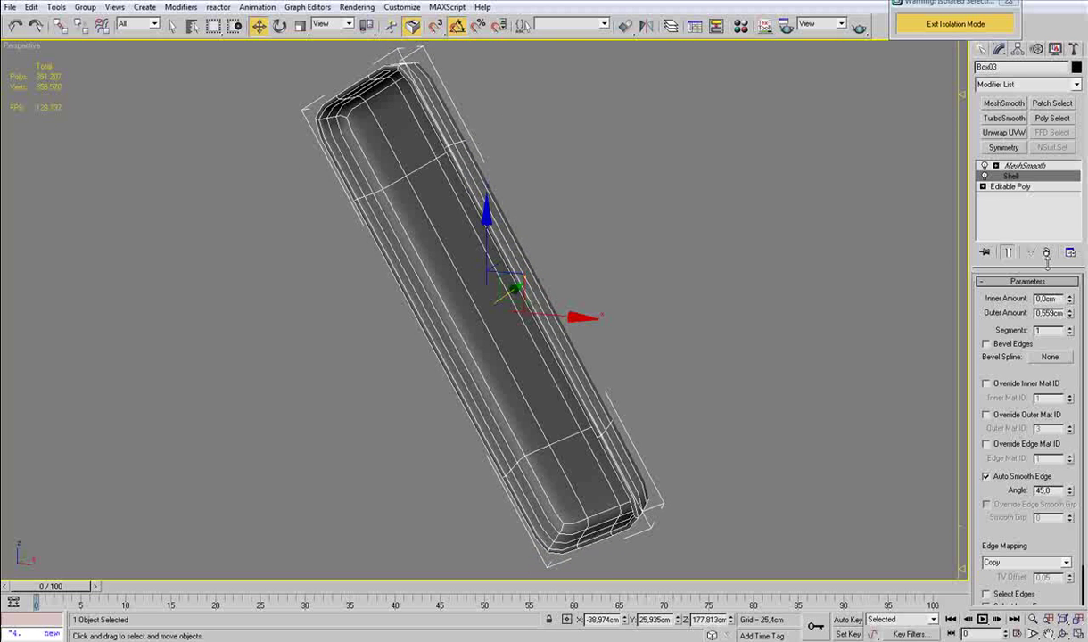
Step: Collapse the Shell modifier into the cover's base mesh while keeping MeshSmooth above it
{"action": "left_click", "coordinate": [1008, 186]}
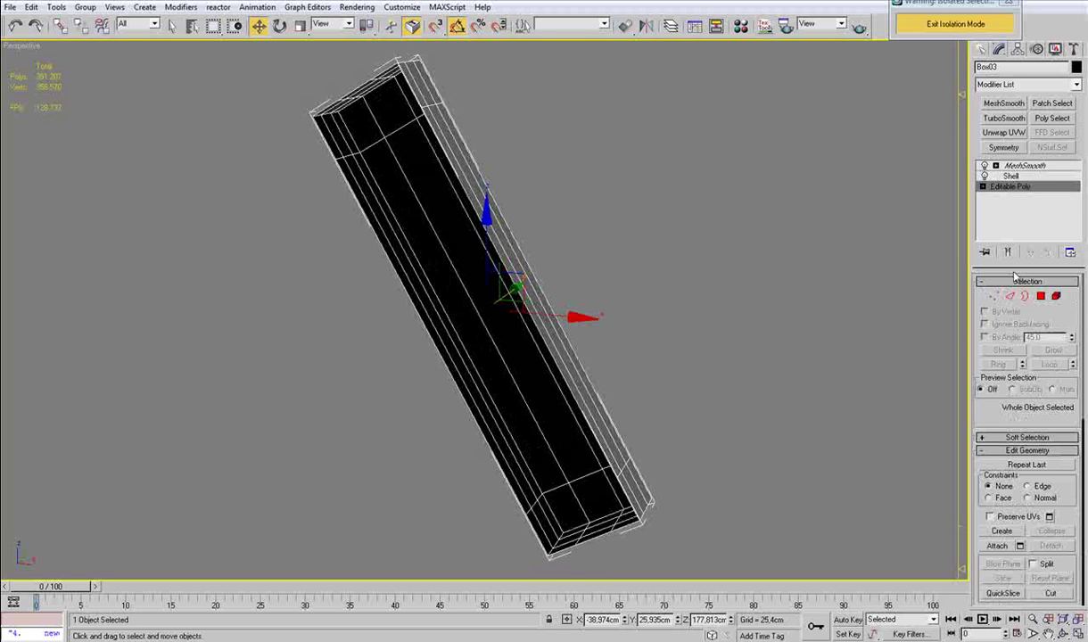
{"action": "right_click", "coordinate": [1021, 178]}
{"action": "left_click", "coordinate": [979, 306]}
{"action": "key", "text": "ctrl+z"}
{"action": "left_click", "coordinate": [1013, 178]}
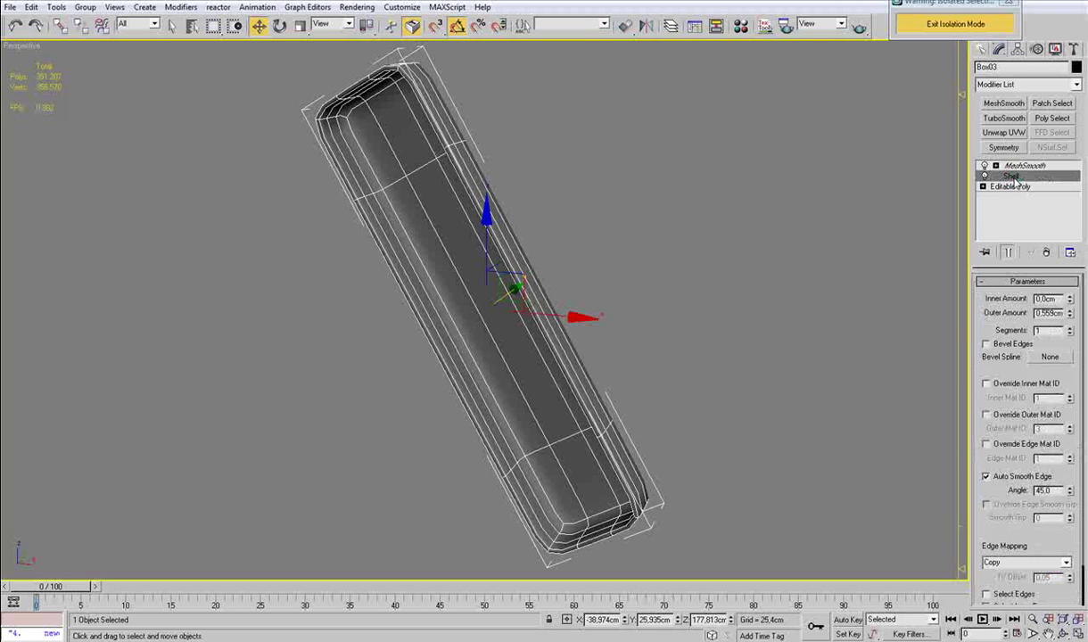
{"action": "right_click", "coordinate": [1013, 177]}
{"action": "left_click", "coordinate": [979, 297]}
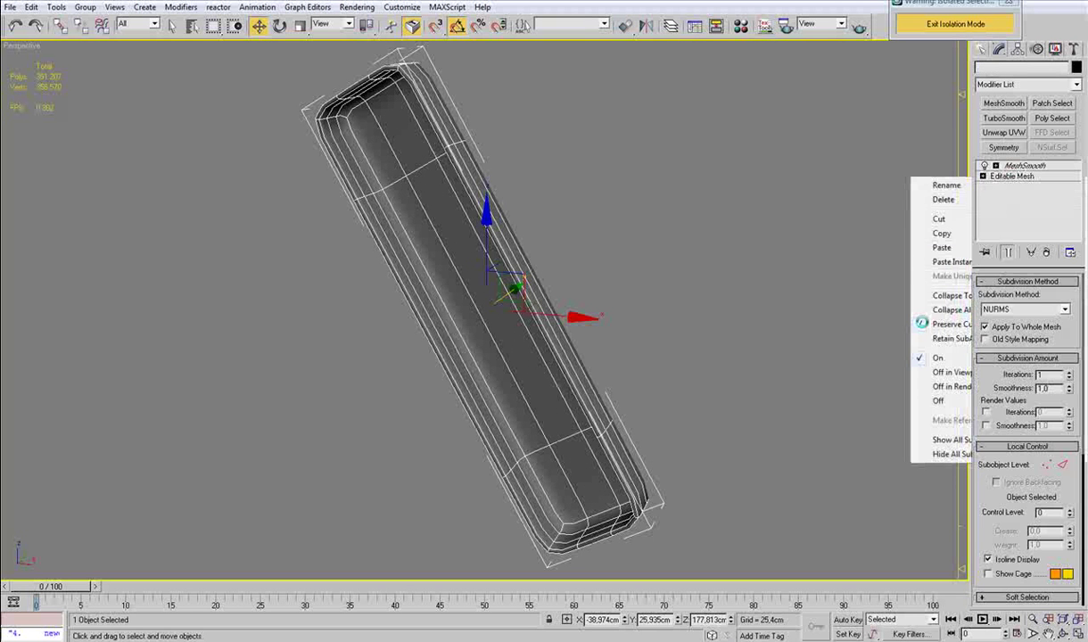
{"action": "left_click", "coordinate": [1023, 180]}
Step: Try to select the ring of short edges across the thickness of the cover's open rim
{"action": "middle_click_drag", "start_coordinate": [724, 359], "coordinate": [697, 362], "text": "alt"}
{"action": "key", "text": "F4"}
{"action": "middle_click_drag", "start_coordinate": [658, 490], "coordinate": [643, 323]}
{"action": "key", "text": "F4"}
{"action": "scroll", "coordinate": [618, 396], "scroll_direction": "up", "scroll_amount": 3}
{"action": "middle_click_drag", "start_coordinate": [709, 414], "coordinate": [631, 347]}
{"action": "scroll", "coordinate": [631, 347], "scroll_direction": "up", "scroll_amount": 3}
{"action": "key", "text": "2"}
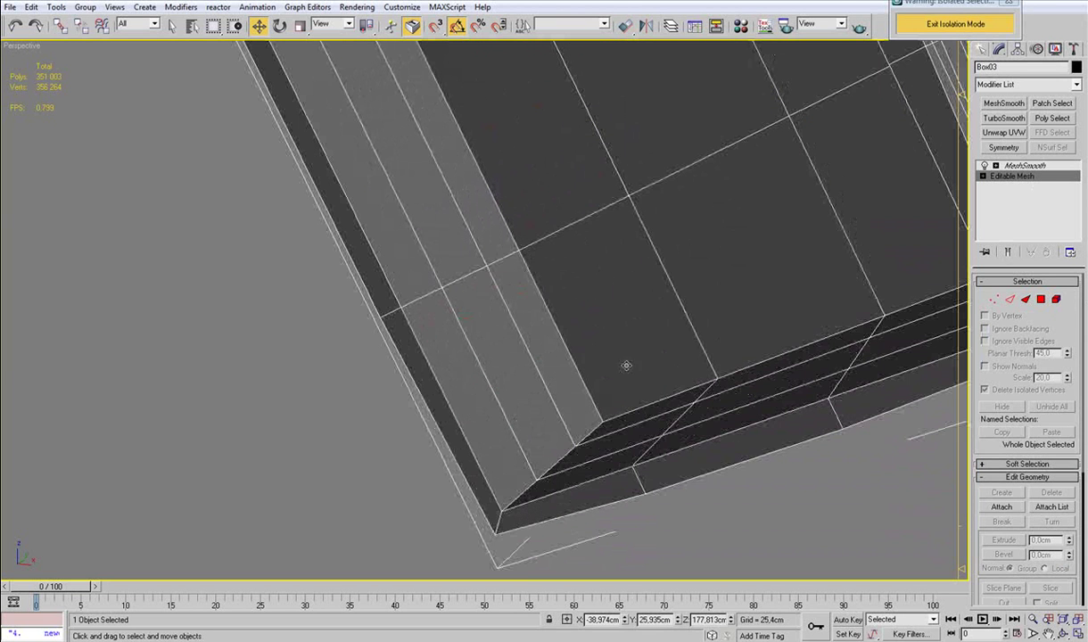
{"action": "left_click", "coordinate": [642, 485]}
{"action": "key", "text": "alt+r"}
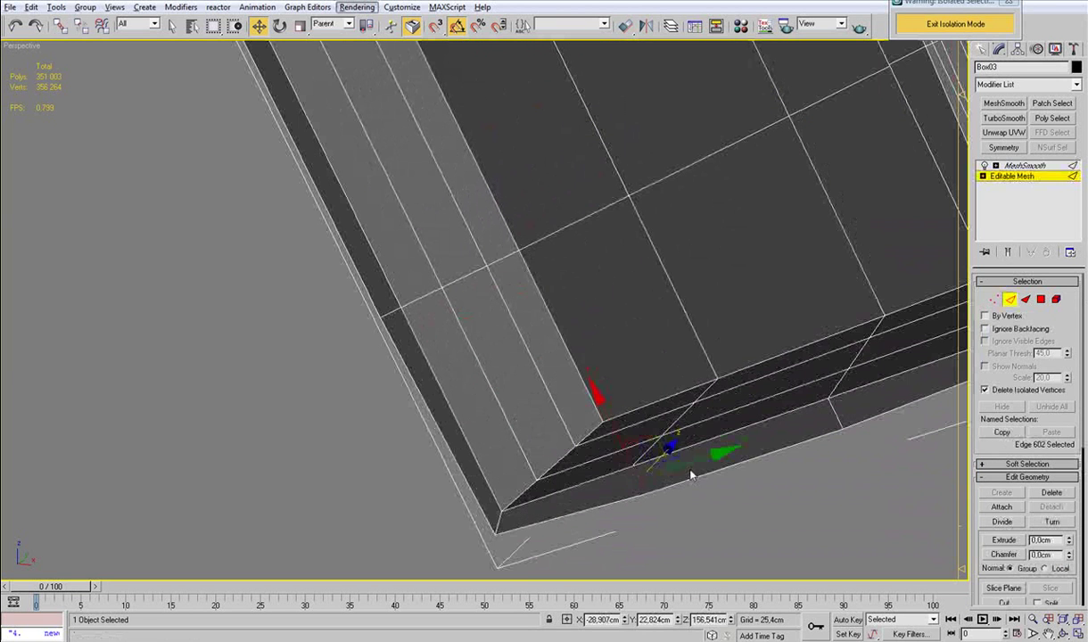
Step: Set the reference coordinate system to View
{"action": "left_click", "coordinate": [337, 29]}
{"action": "left_click", "coordinate": [338, 26]}
{"action": "left_click", "coordinate": [326, 37]}
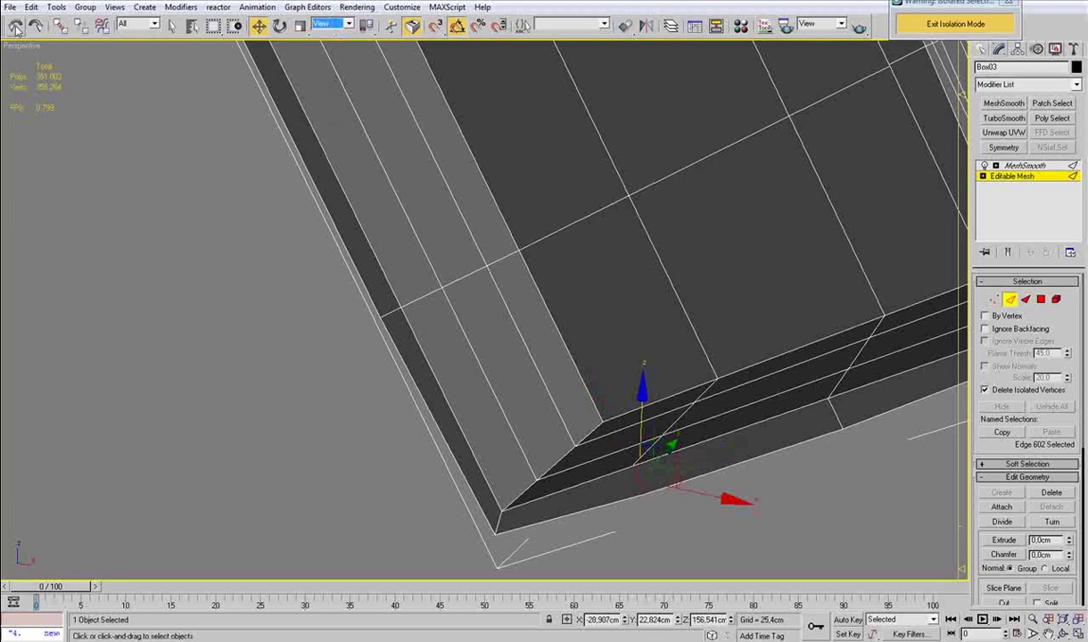
Step: Try to extend two selected rim edges to a full ring with the keyboard shortcut override switched off
{"action": "left_click", "coordinate": [10, 8]}
{"action": "left_click", "coordinate": [31, 113]}
{"action": "left_click", "coordinate": [499, 520], "text": "ctrl"}
{"action": "key", "text": "alt+r"}
{"action": "right_click", "coordinate": [658, 359]}
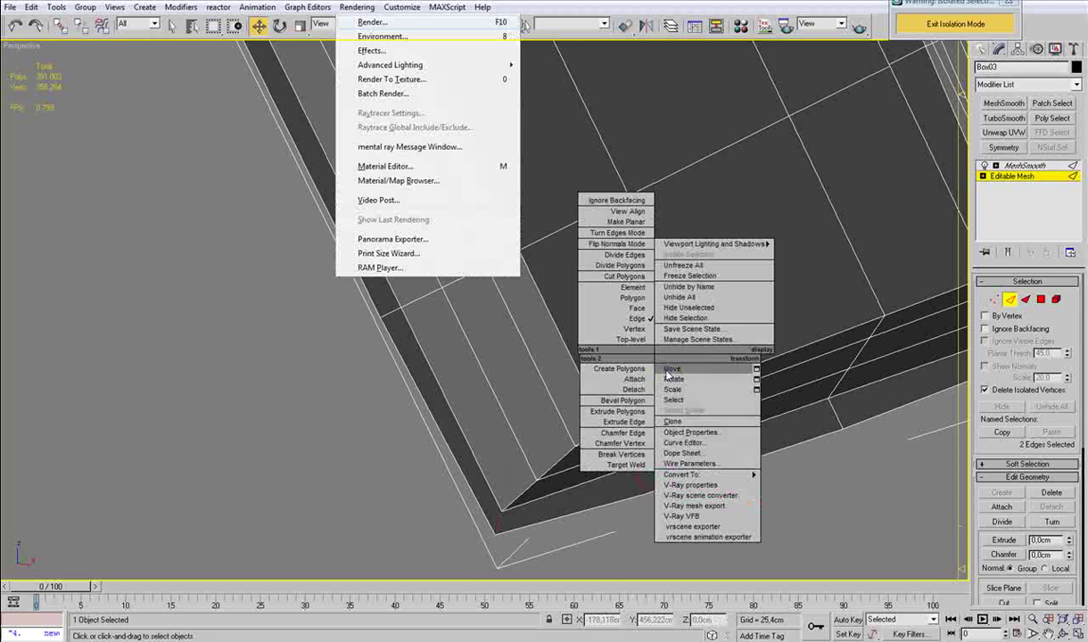
{"action": "left_click", "coordinate": [677, 377]}
{"action": "left_click", "coordinate": [413, 32]}
{"action": "right_click", "coordinate": [517, 189]}
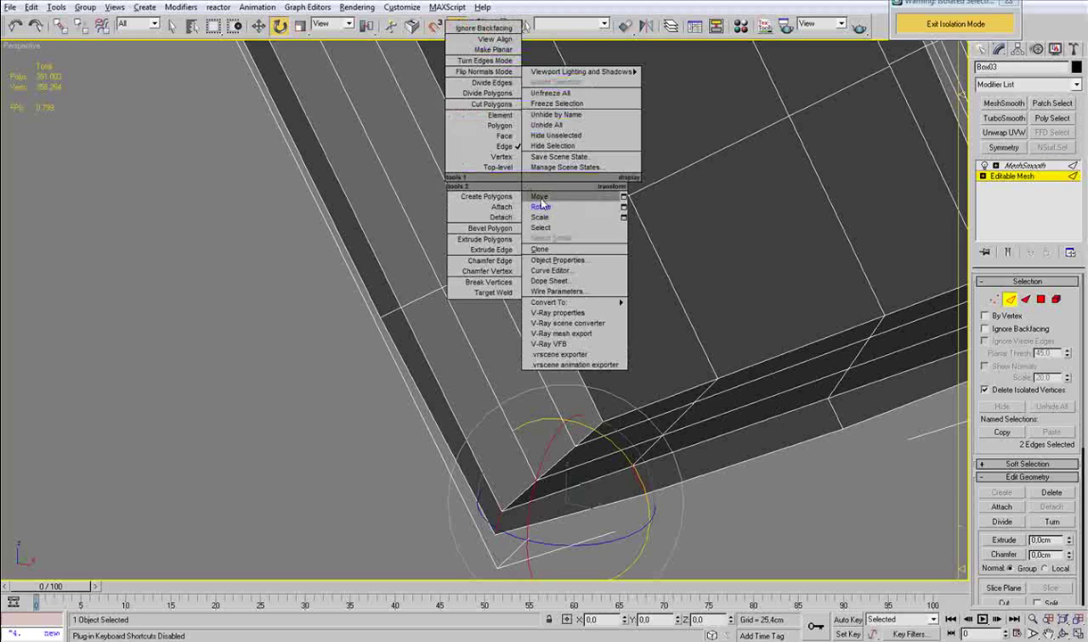
{"action": "left_click", "coordinate": [538, 196]}
{"action": "key", "text": "alt+r"}
{"action": "left_click", "coordinate": [574, 156]}
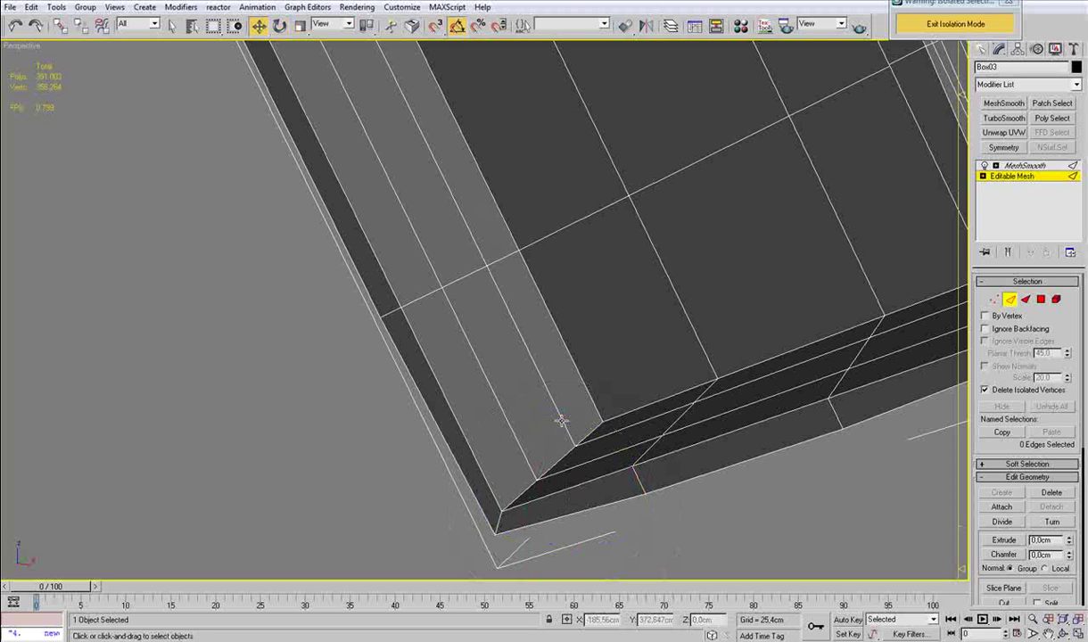
{"action": "left_click", "coordinate": [636, 481]}
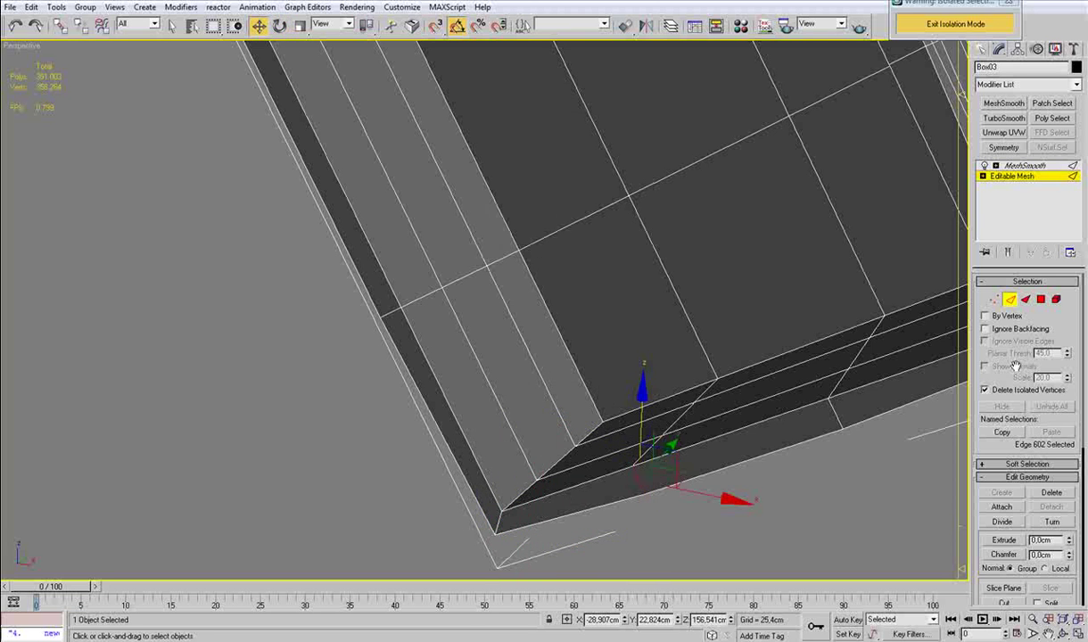
Step: Delete MeshSmooth from the cover and convert its mesh to an Editable Poly
{"action": "left_click", "coordinate": [1021, 176]}
{"action": "right_click", "coordinate": [1020, 174]}
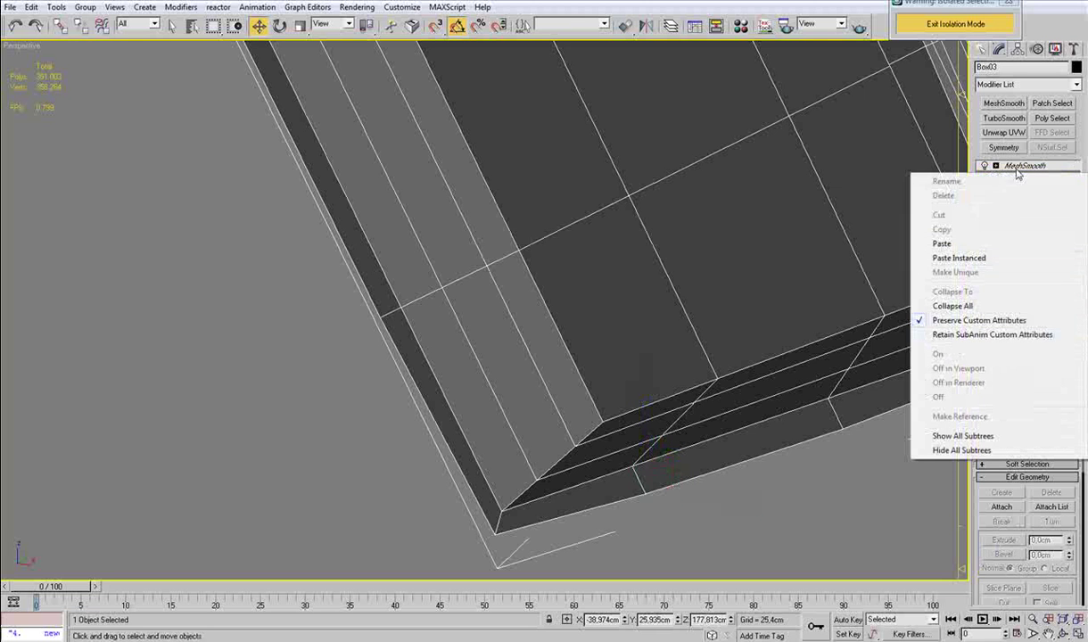
{"action": "left_click", "coordinate": [1018, 166]}
{"action": "right_click", "coordinate": [1026, 165]}
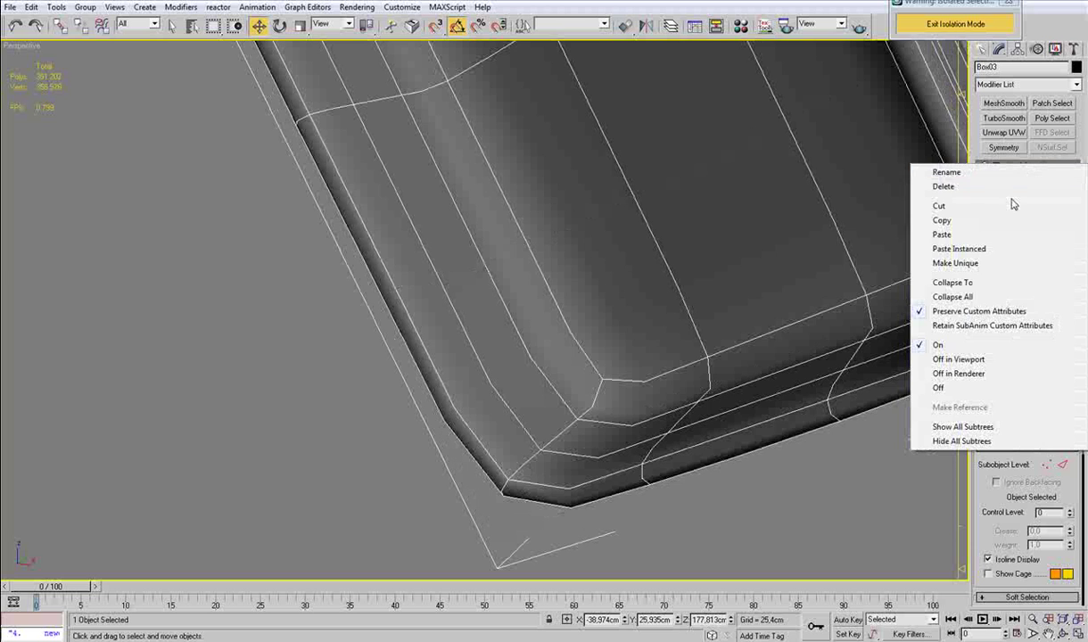
{"action": "left_click", "coordinate": [962, 187]}
{"action": "key", "text": "ctrl+e"}
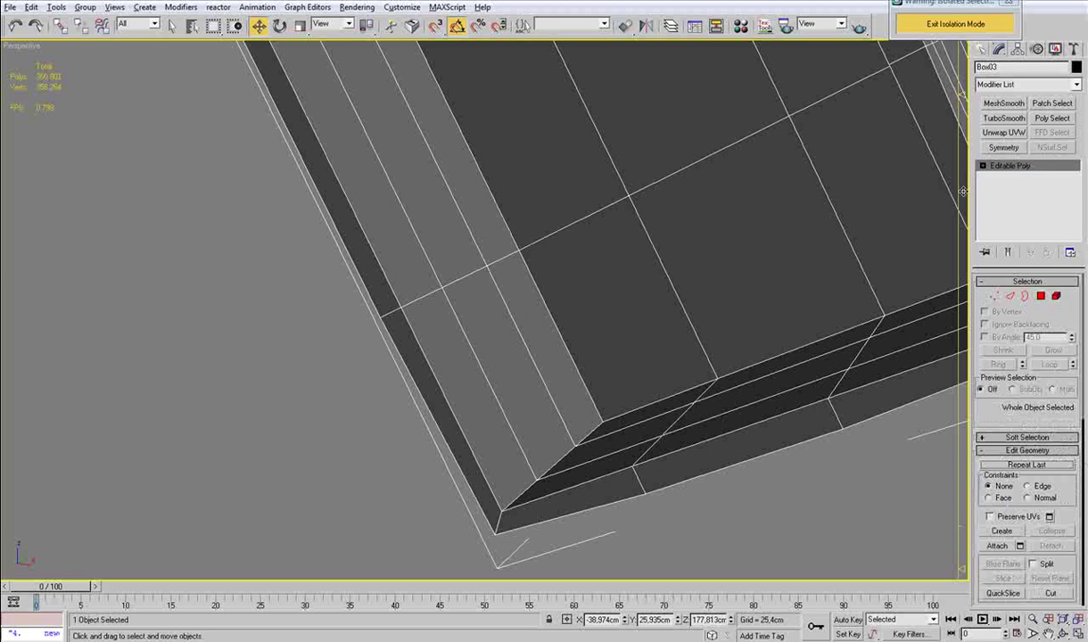
Step: Connect the ring of short edges across the open rim's thickness, pinching the new segments toward the rim's borders
{"action": "left_click", "coordinate": [417, 29]}
{"action": "key", "text": "2"}
{"action": "left_click", "coordinate": [644, 479]}
{"action": "key", "text": "ctrl+z"}
{"action": "left_click", "coordinate": [638, 479]}
{"action": "key", "text": "alt+r"}
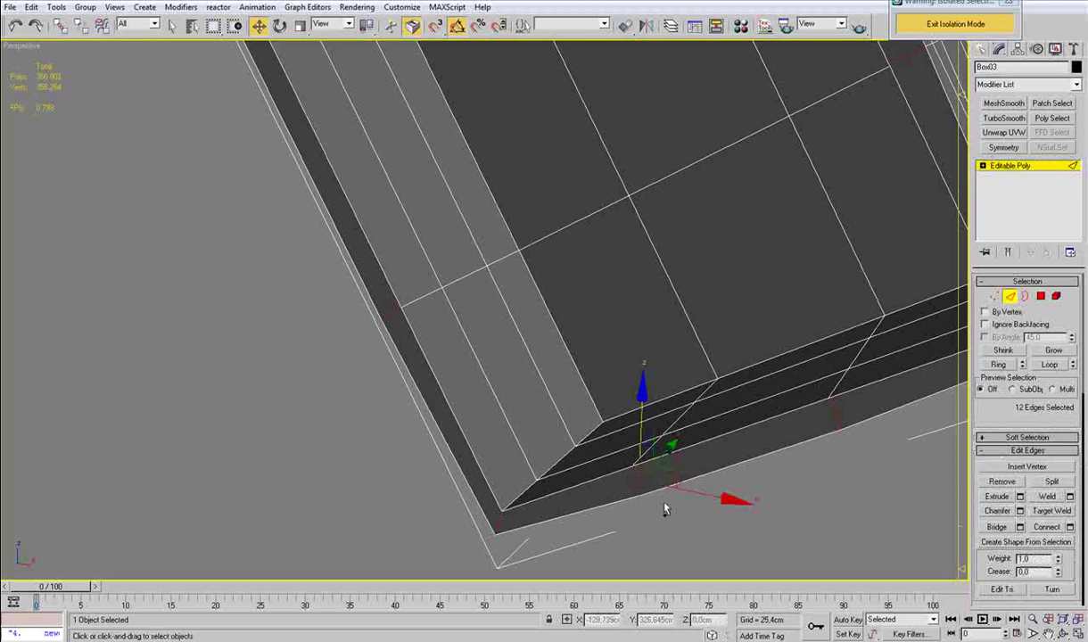
{"action": "left_click", "coordinate": [1070, 527]}
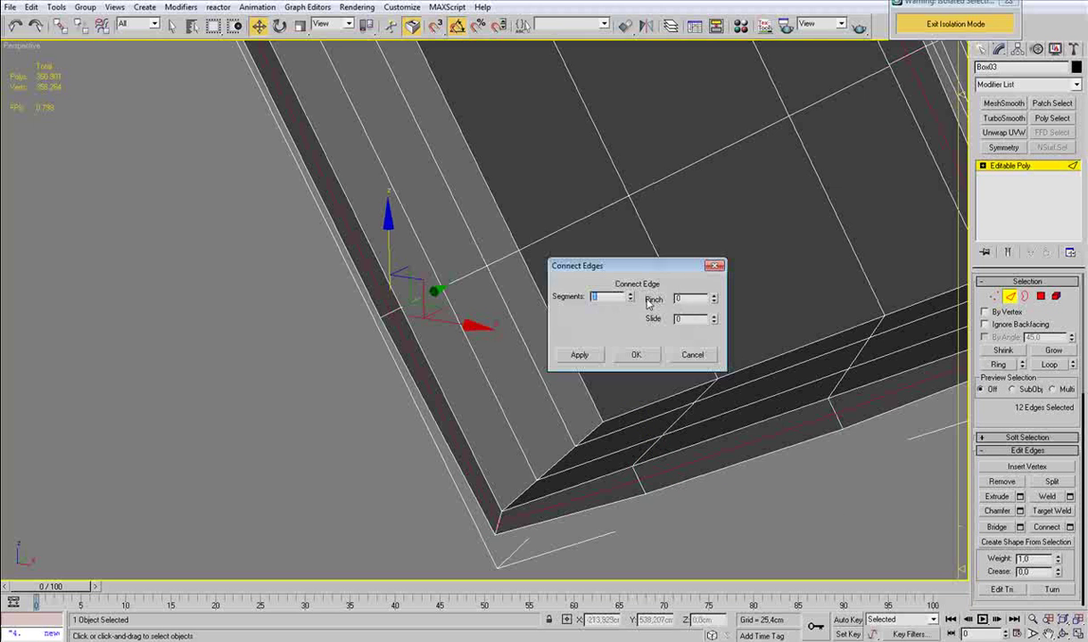
{"action": "left_click_drag", "start_coordinate": [714, 299], "coordinate": [717, 197]}
{"action": "left_click", "coordinate": [642, 358]}
Step: Connect the ring of edges around the cover's outer walls with one segment slid close to the open rim
{"action": "middle_click_drag", "start_coordinate": [644, 359], "coordinate": [558, 335], "text": "alt"}
{"action": "left_click", "coordinate": [509, 356]}
{"action": "key", "text": "alt+r"}
{"action": "left_click", "coordinate": [1070, 527]}
{"action": "left_click", "coordinate": [630, 300]}
{"action": "right_click", "coordinate": [713, 302]}
{"action": "left_click_drag", "start_coordinate": [713, 320], "coordinate": [708, 426]}
{"action": "left_click", "coordinate": [635, 354]}
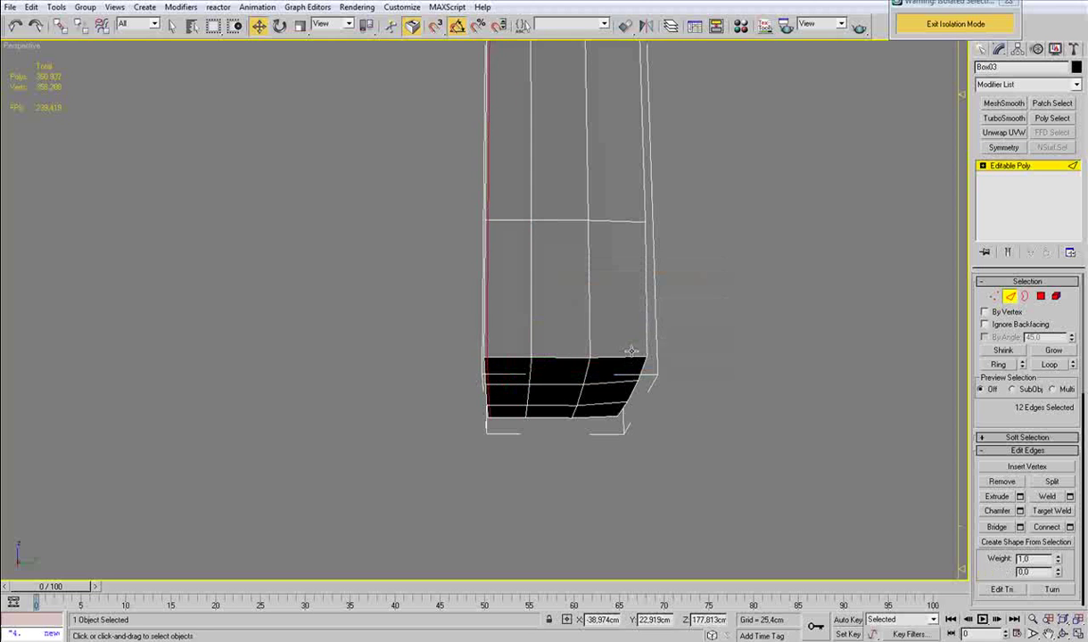
Step: Paste the MeshSmooth modifier as an instance onto the cover and display it without edged faces
{"action": "left_click", "coordinate": [711, 313]}
{"action": "scroll", "coordinate": [710, 312], "scroll_direction": "down", "scroll_amount": 2}
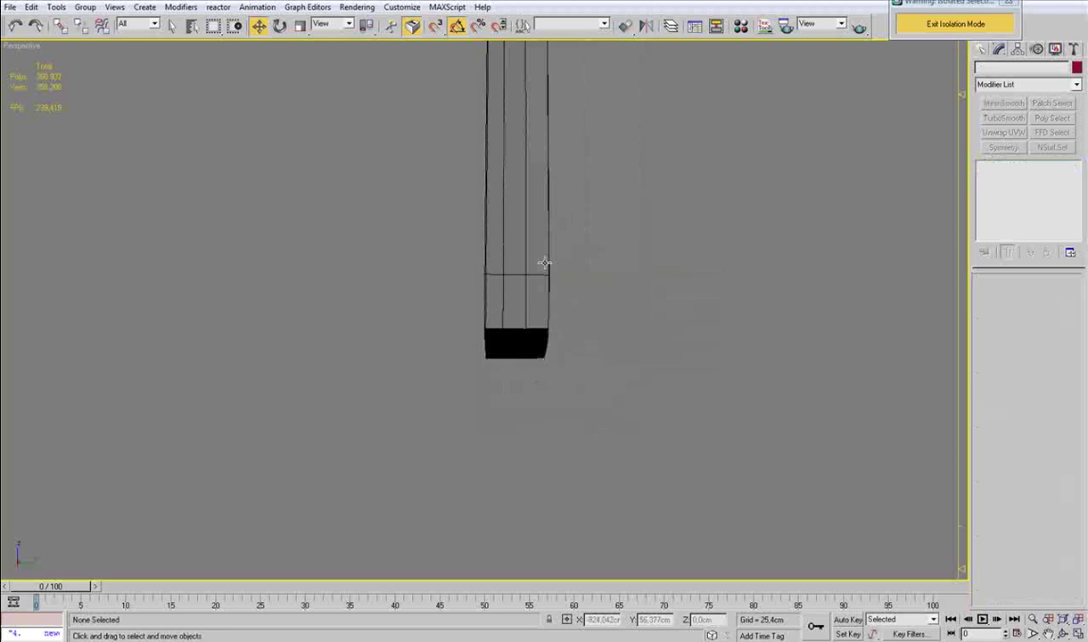
{"action": "left_click", "coordinate": [551, 271]}
{"action": "right_click", "coordinate": [1028, 210]}
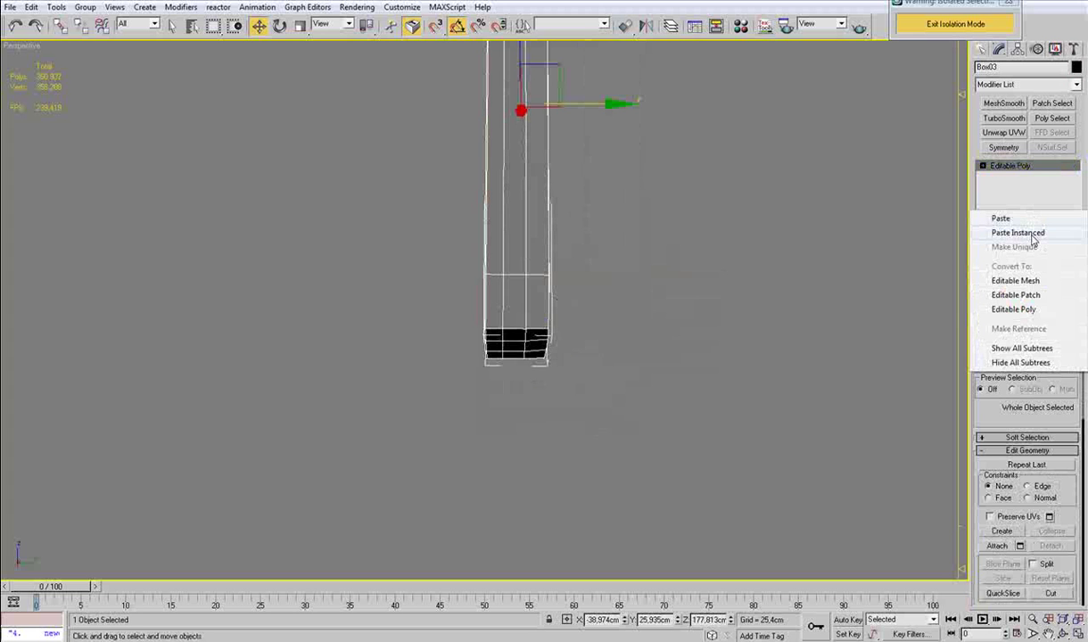
{"action": "left_click", "coordinate": [1031, 235]}
{"action": "left_click", "coordinate": [689, 320]}
{"action": "key", "text": "F4"}
{"action": "middle_click_drag", "start_coordinate": [685, 321], "coordinate": [646, 303], "text": "alt"}
{"action": "left_click", "coordinate": [512, 187]}
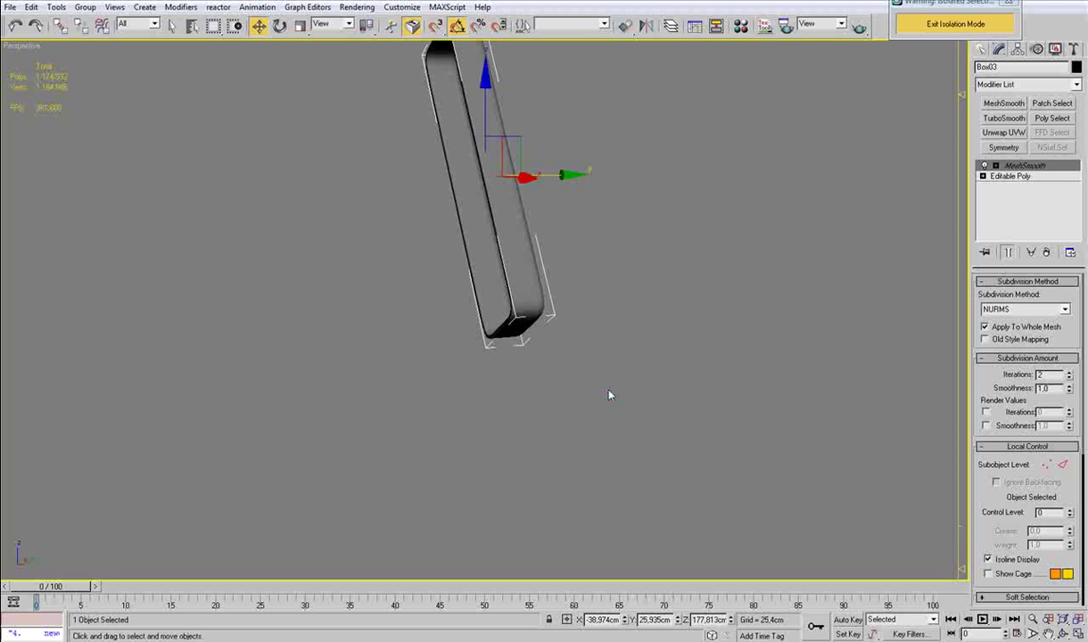
Step: Set the cover's MeshSmooth iterations to 1 and exit isolation mode to bring back the whole machine
{"action": "key", "text": "z"}
{"action": "middle_click_drag", "start_coordinate": [604, 385], "coordinate": [826, 323], "text": "alt"}
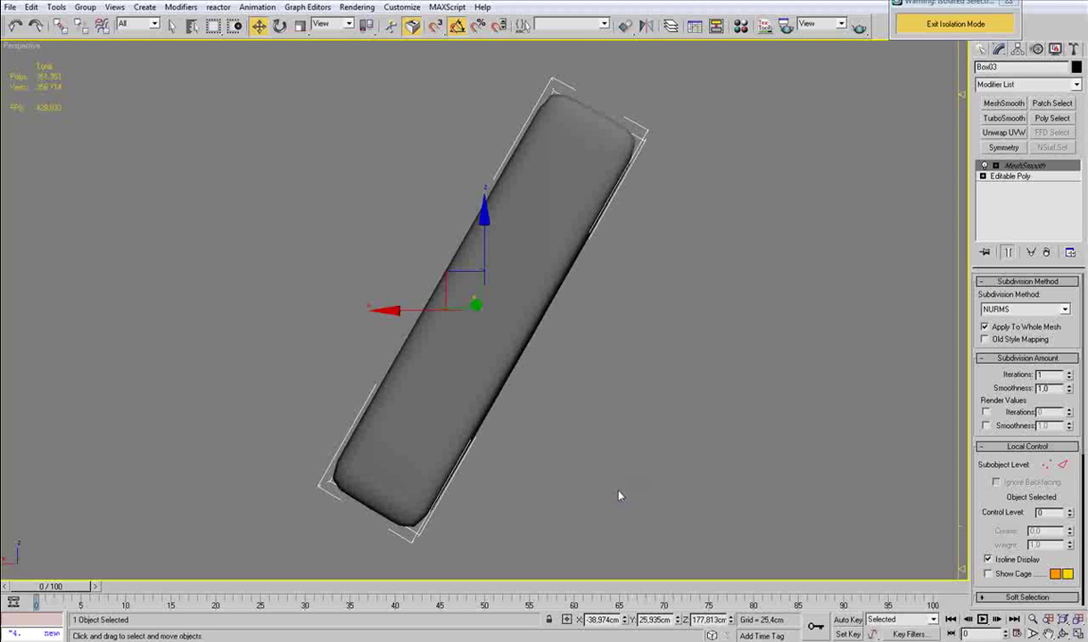
{"action": "left_click", "coordinate": [702, 385]}
{"action": "middle_click_drag", "start_coordinate": [702, 385], "coordinate": [553, 348], "text": "alt"}
{"action": "left_click", "coordinate": [939, 30]}
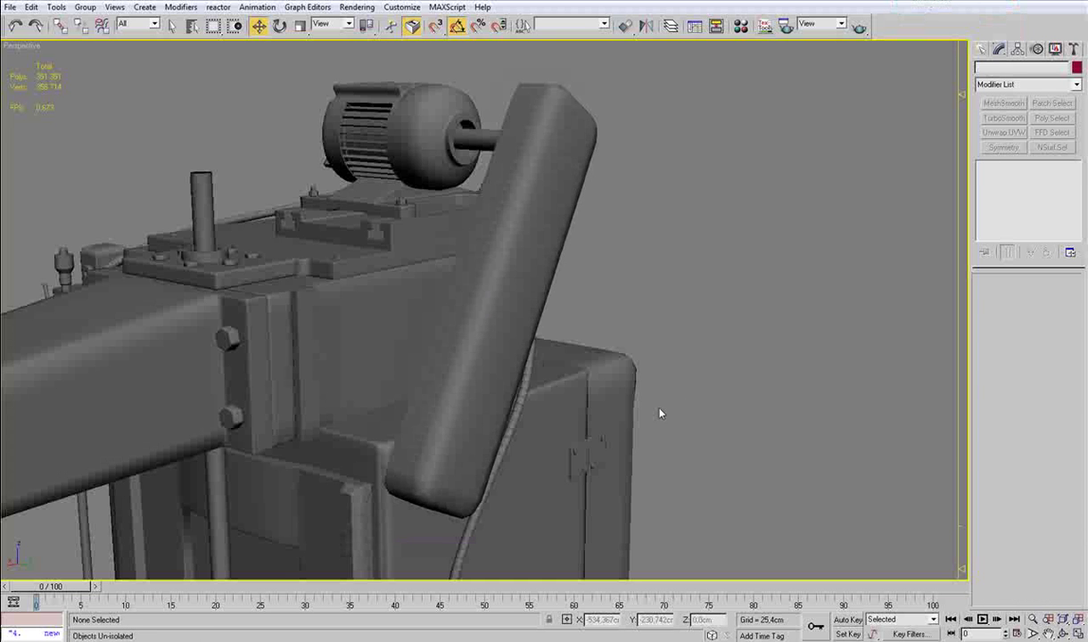
Step: Compare the cover, motor and cables on the machine's upper part with the reference photo
{"action": "scroll", "coordinate": [627, 413], "scroll_direction": "down", "scroll_amount": 6}
{"action": "middle_click_drag", "start_coordinate": [627, 413], "coordinate": [439, 333], "text": "alt"}
{"action": "scroll", "coordinate": [450, 336], "scroll_direction": "up", "scroll_amount": 5}
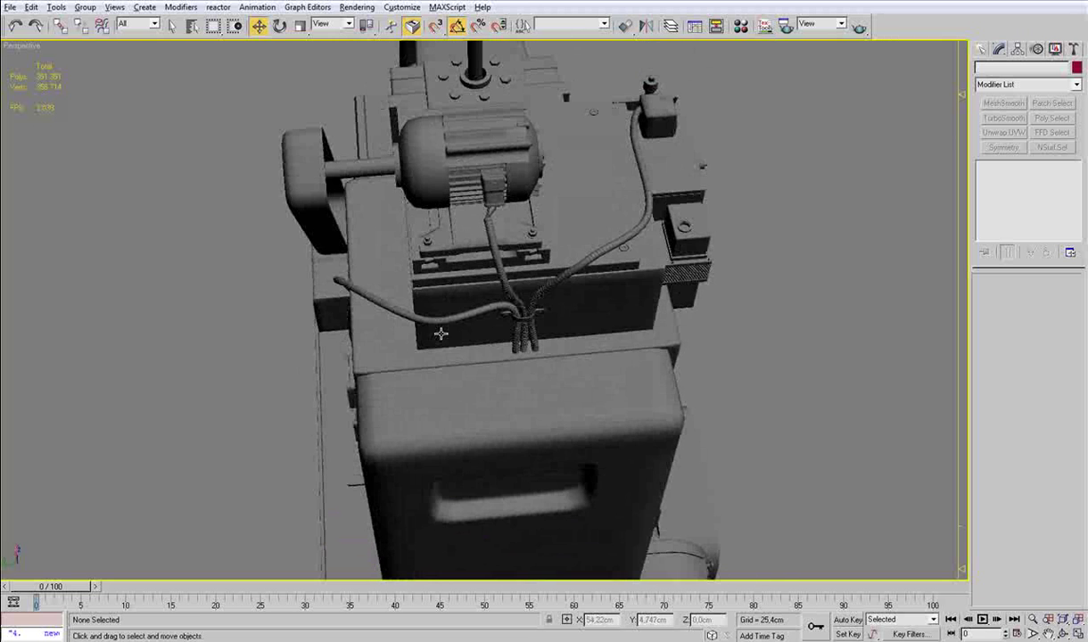
{"action": "key", "text": "alt+Tab"}
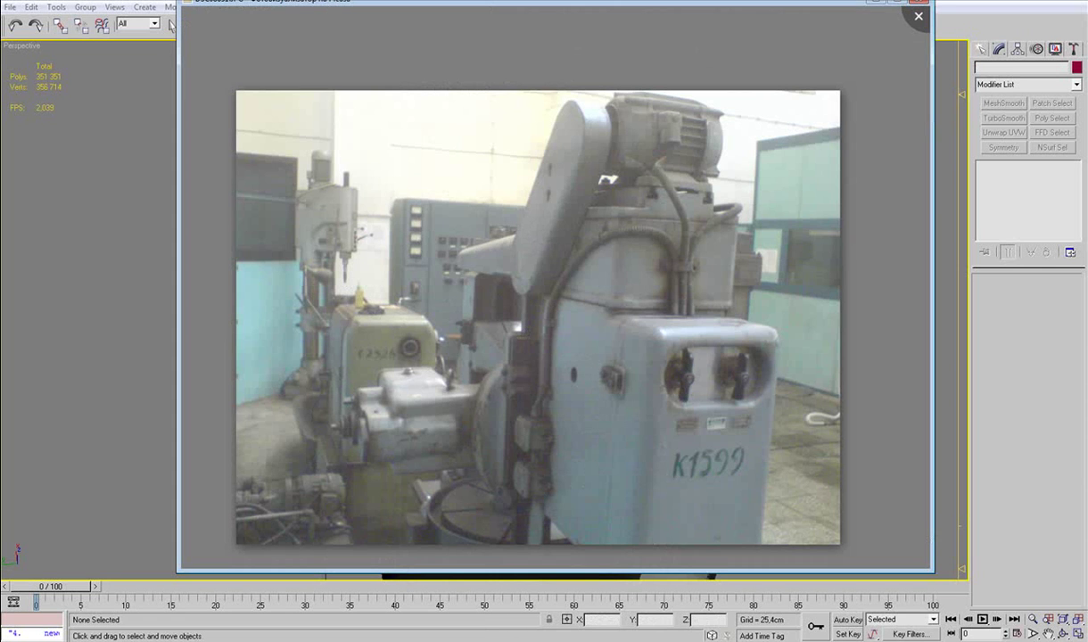
{"action": "key", "text": "alt+Tab"}
{"action": "middle_click_drag", "start_coordinate": [446, 333], "coordinate": [546, 326], "text": "alt"}
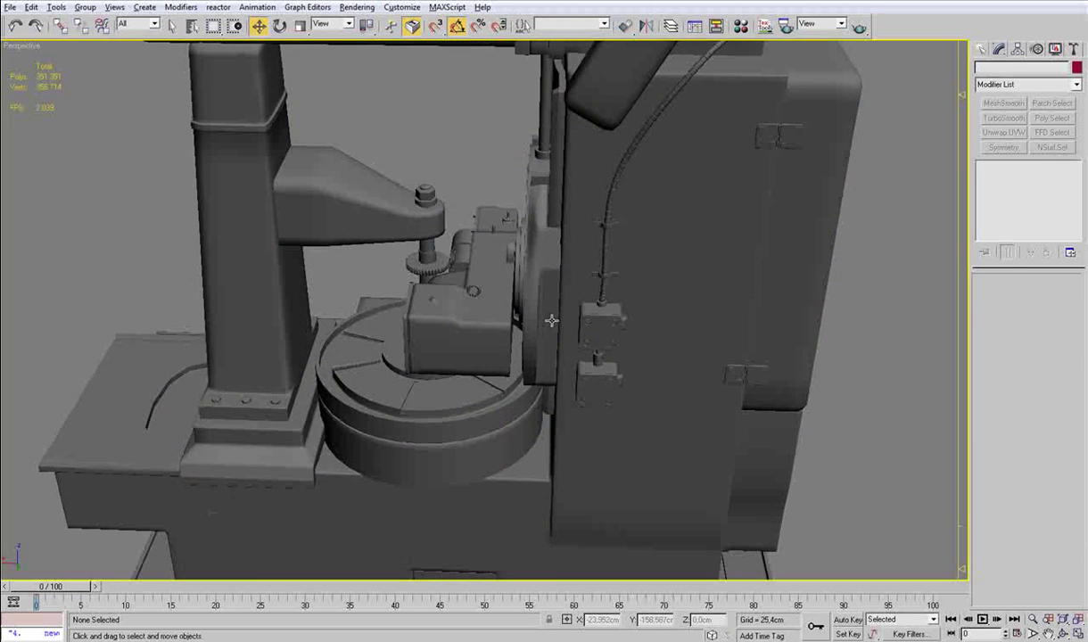
{"action": "middle_click_drag", "start_coordinate": [595, 257], "coordinate": [550, 378]}
Step: Scale the cover's entire mesh element slightly in the Local coordinate system, working beneath its MeshSmooth modifier
{"action": "left_click", "coordinate": [616, 249]}
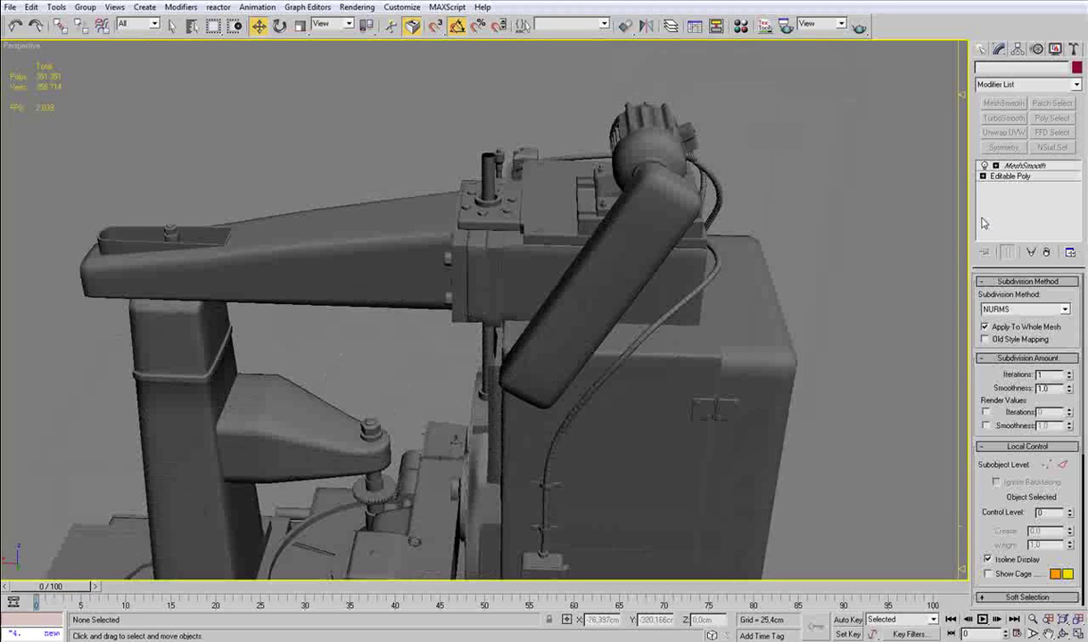
{"action": "left_click", "coordinate": [1015, 178]}
{"action": "left_click", "coordinate": [1056, 297]}
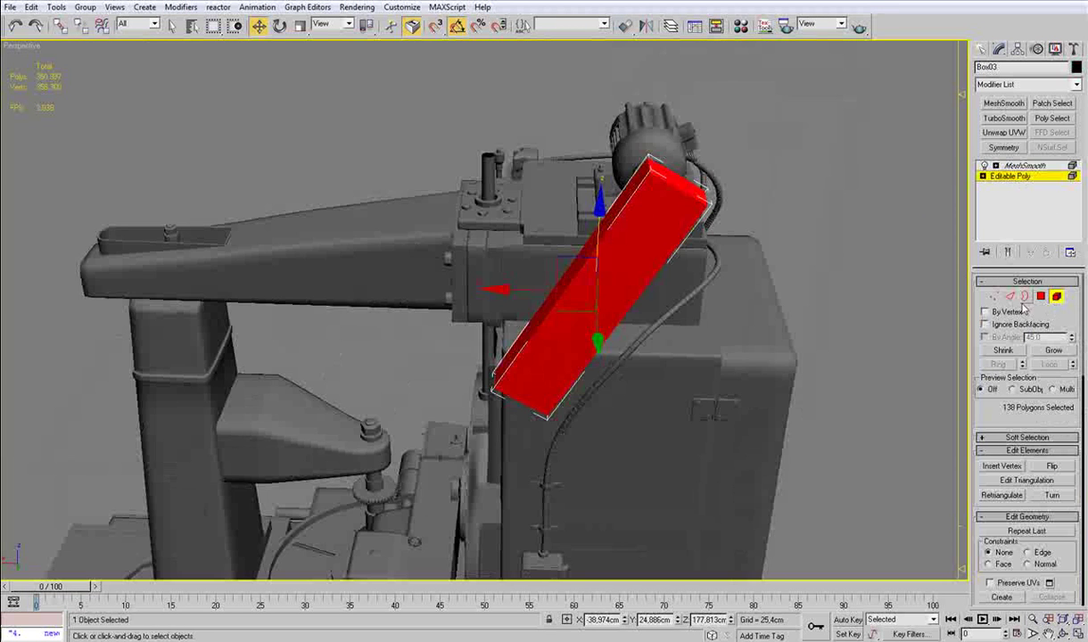
{"action": "middle_click_drag", "start_coordinate": [548, 293], "coordinate": [541, 248], "text": "alt"}
{"action": "left_click", "coordinate": [331, 24]}
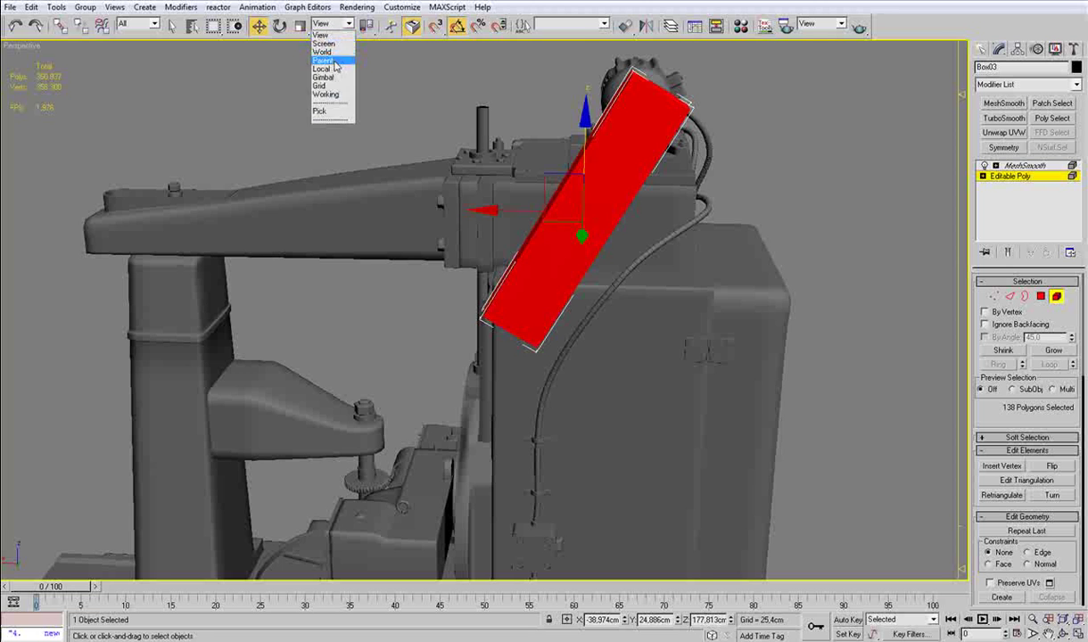
{"action": "left_click", "coordinate": [321, 72]}
{"action": "key", "text": "r"}
{"action": "left_click_drag", "start_coordinate": [500, 165], "coordinate": [489, 157]}
{"action": "key", "text": "w"}
{"action": "middle_click_drag", "start_coordinate": [533, 222], "coordinate": [774, 369], "text": "alt"}
{"action": "scroll", "coordinate": [538, 444], "scroll_direction": "up", "scroll_amount": 4}
{"action": "left_click", "coordinate": [1057, 296]}
{"action": "left_click", "coordinate": [761, 307]}
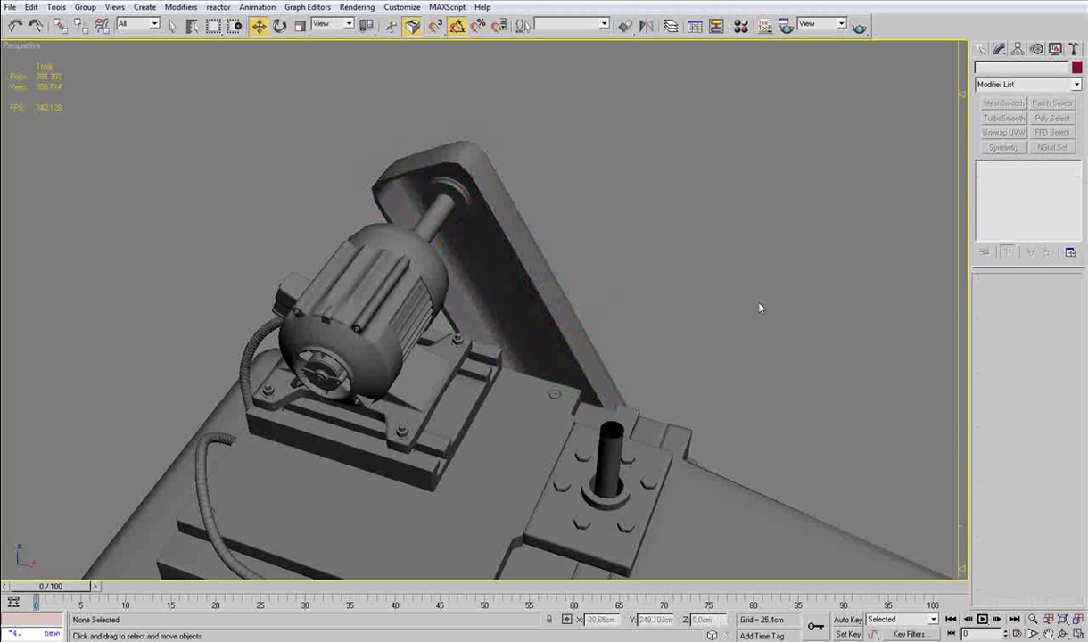
Step: Draw a box about 6.7 cm long, 10 cm wide and 2.6 cm deep beside the cover's lower end in the left view
{"action": "middle_click_drag", "start_coordinate": [673, 339], "coordinate": [597, 335], "text": "alt"}
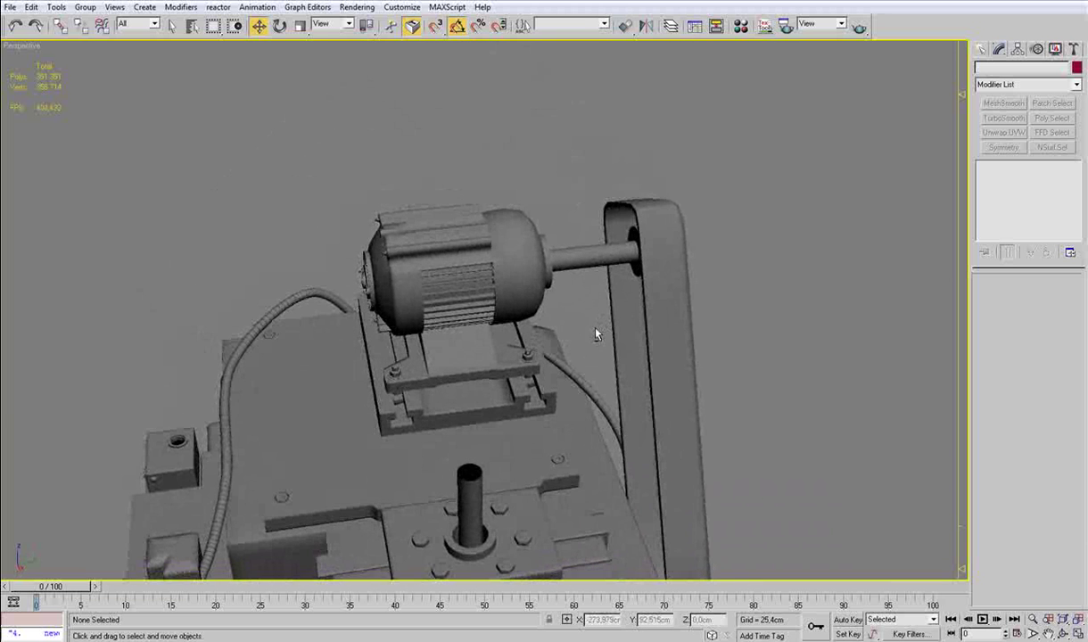
{"action": "key", "text": "l"}
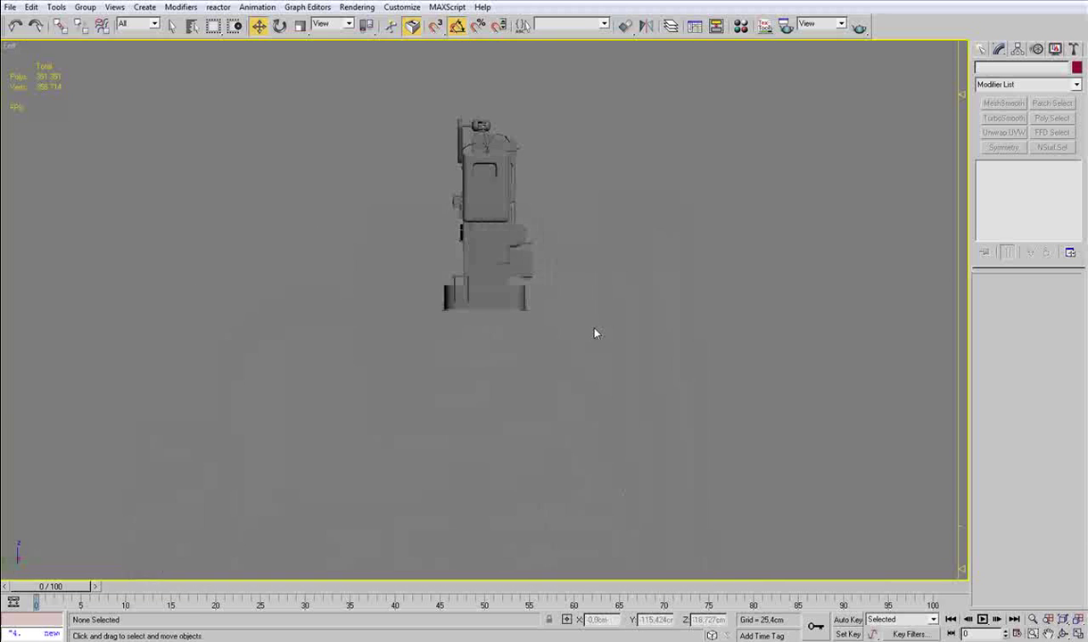
{"action": "key", "text": "z"}
{"action": "scroll", "coordinate": [546, 310], "scroll_direction": "up", "scroll_amount": 10}
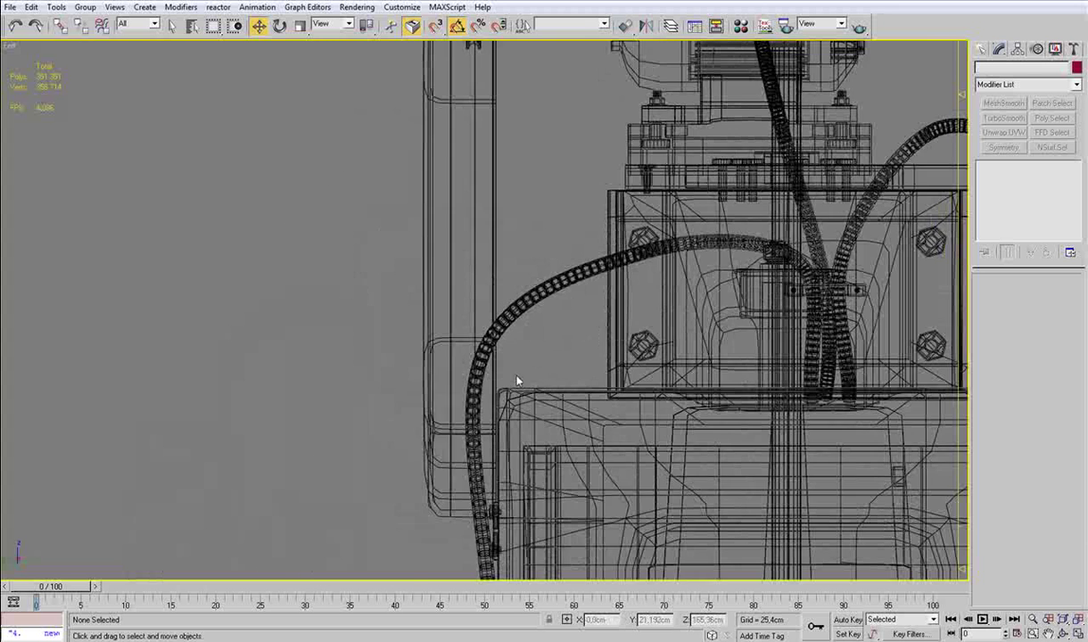
{"action": "scroll", "coordinate": [517, 381], "scroll_direction": "up", "scroll_amount": 3}
{"action": "left_click", "coordinate": [981, 49]}
{"action": "left_click", "coordinate": [1002, 132]}
{"action": "left_click_drag", "start_coordinate": [411, 298], "coordinate": [594, 417]}
{"action": "left_click", "coordinate": [594, 457]}
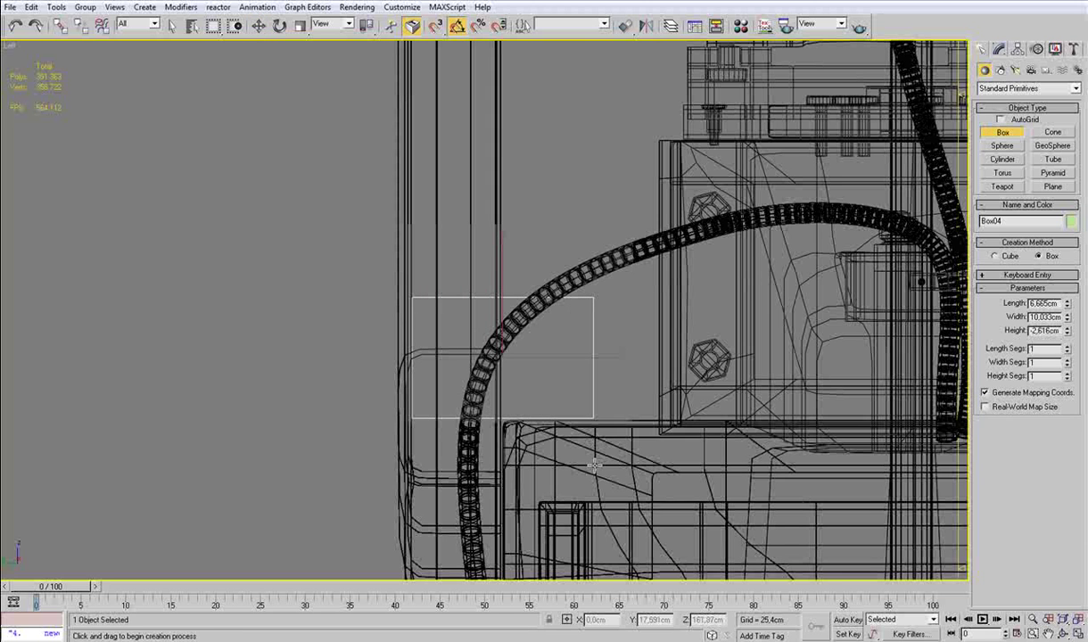
Step: Convert the box to an Editable Poly, connect its vertical edges with one horizontal loop and lower that loop near the base
{"action": "key", "text": "w"}
{"action": "key", "text": "ctrl+e"}
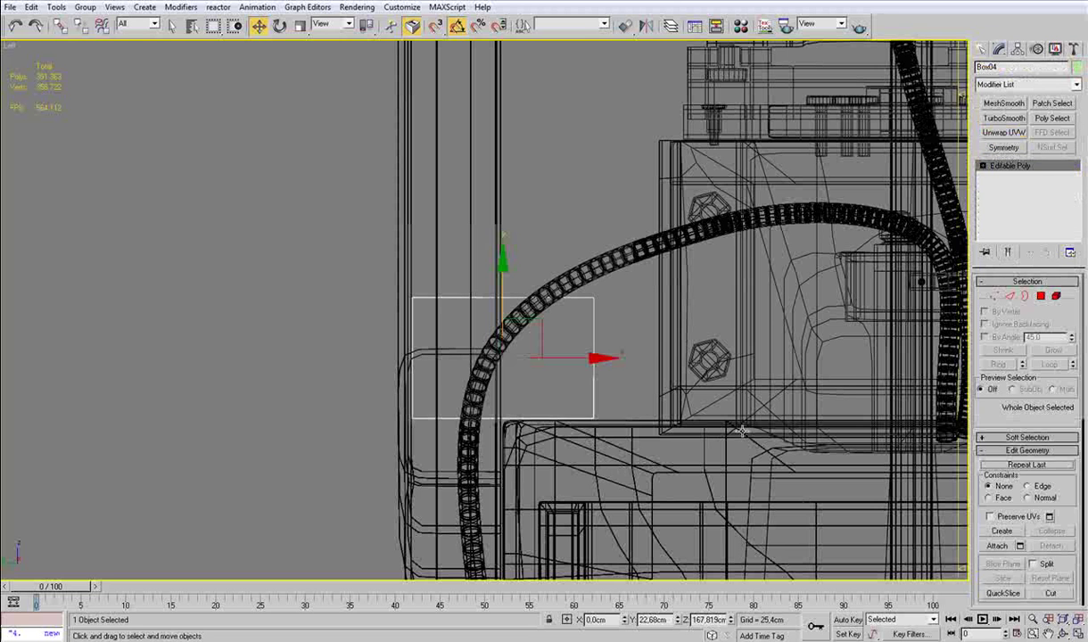
{"action": "key", "text": "2"}
{"action": "left_click_drag", "start_coordinate": [628, 387], "coordinate": [189, 393]}
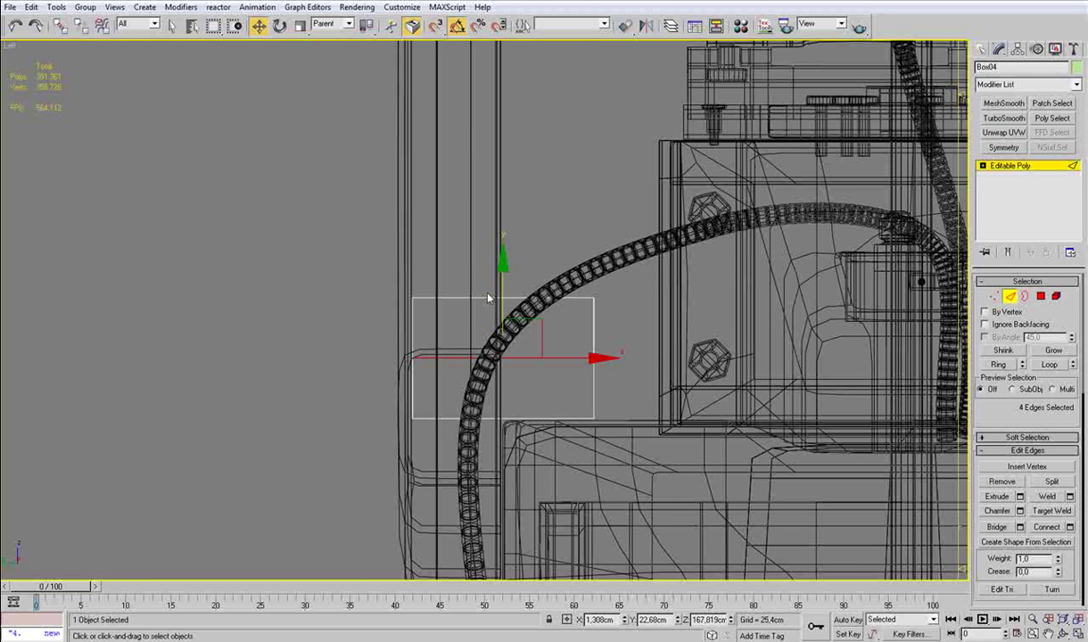
{"action": "key", "text": "ctrl+d"}
{"action": "key", "text": "z"}
{"action": "key", "text": "ctrl+z"}
{"action": "left_click_drag", "start_coordinate": [486, 237], "coordinate": [499, 428]}
{"action": "scroll", "coordinate": [495, 437], "scroll_direction": "down", "scroll_amount": 6}
Step: Connect the horizontal edges with a vertical loop near the outer side and delete the upper corner polygons, leaving an L-shaped bracket
{"action": "left_click_drag", "start_coordinate": [444, 464], "coordinate": [477, 190]}
{"action": "key", "text": "ctrl+shift+e"}
{"action": "left_click_drag", "start_coordinate": [542, 328], "coordinate": [464, 332]}
{"action": "key", "text": "4"}
{"action": "left_click_drag", "start_coordinate": [639, 207], "coordinate": [524, 288]}
{"action": "key", "text": "Delete"}
Step: Extend two open border edges at the bracket's inner corner across its thickness to fill the gap
{"action": "key", "text": "p"}
{"action": "key", "text": "z"}
{"action": "middle_click_drag", "start_coordinate": [451, 398], "coordinate": [413, 415], "text": "alt"}
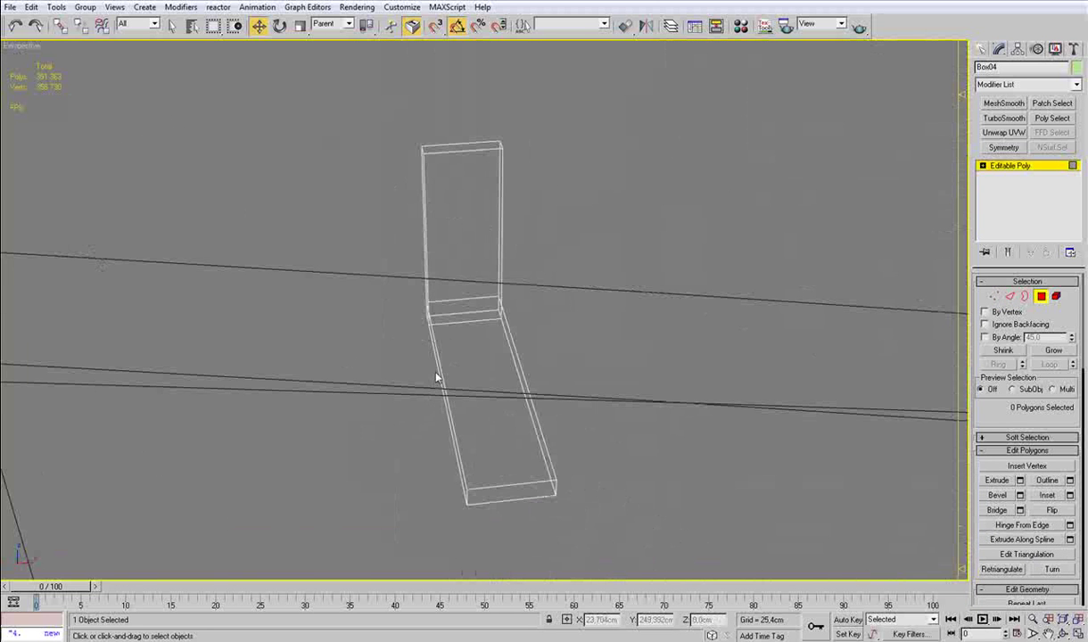
{"action": "key", "text": "2"}
{"action": "left_click", "coordinate": [438, 360]}
{"action": "left_click", "coordinate": [426, 257], "text": "ctrl"}
{"action": "middle_click_drag", "start_coordinate": [426, 258], "coordinate": [498, 263], "text": "alt"}
{"action": "left_click_drag", "start_coordinate": [366, 339], "coordinate": [437, 318], "text": "shift"}
Step: Weld the overlapping vertex pairs at the bracket's inner corner and at both leg ends
{"action": "key", "text": "1"}
{"action": "left_click_drag", "start_coordinate": [603, 465], "coordinate": [603, 466]}
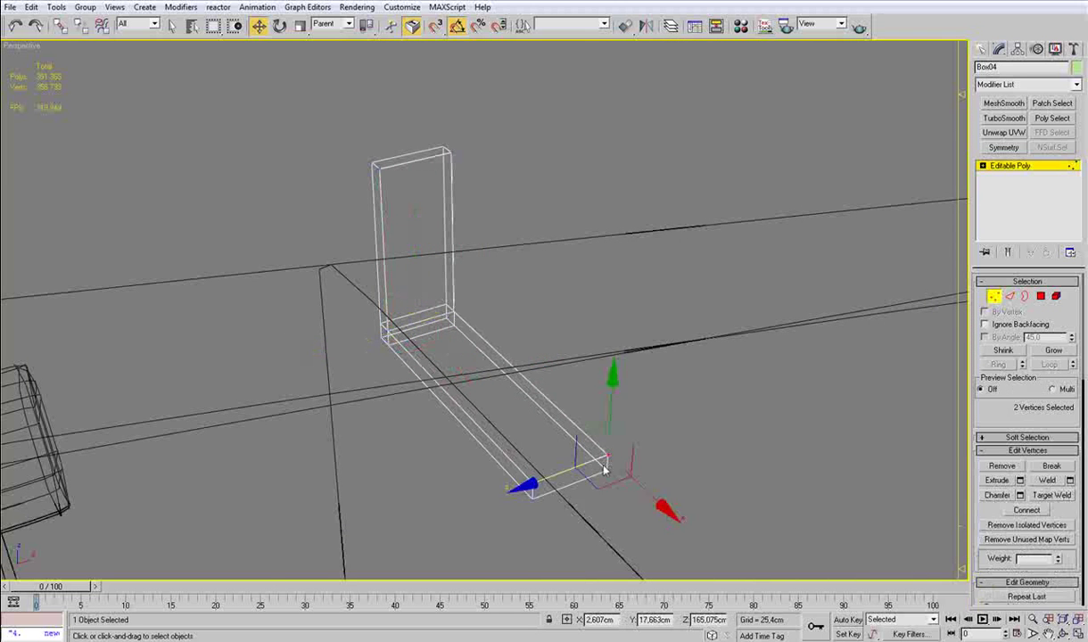
{"action": "left_click_drag", "start_coordinate": [451, 321], "coordinate": [451, 322]}
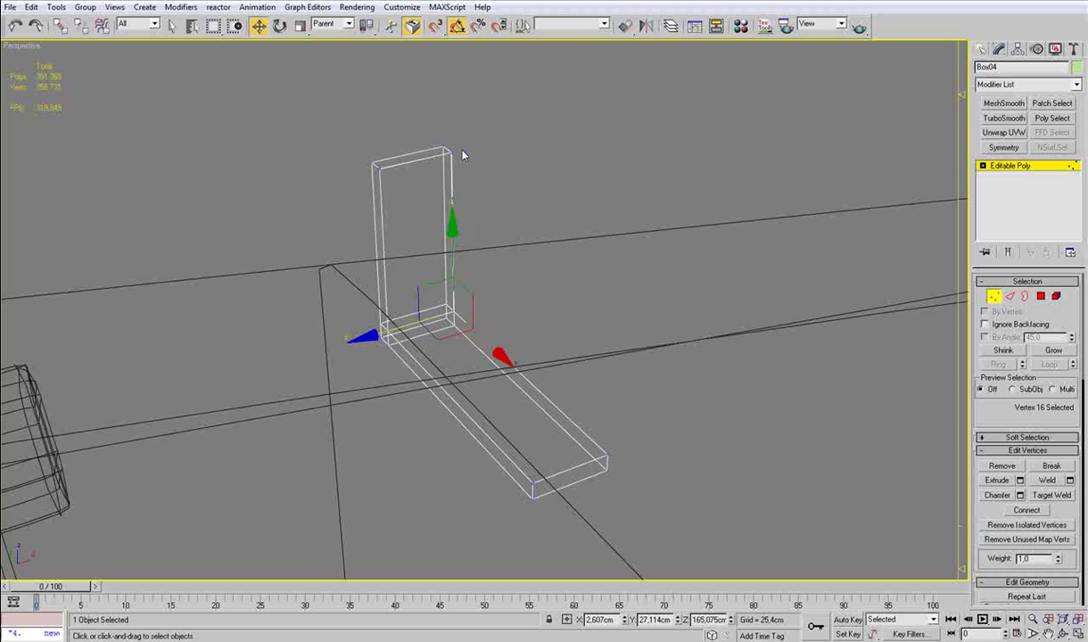
{"action": "left_click_drag", "start_coordinate": [454, 170], "coordinate": [448, 171]}
Step: Connect the ring of edges across the bracket's width with 2 segments and a pinch of 91
{"action": "key", "text": "2"}
{"action": "left_click", "coordinate": [435, 321]}
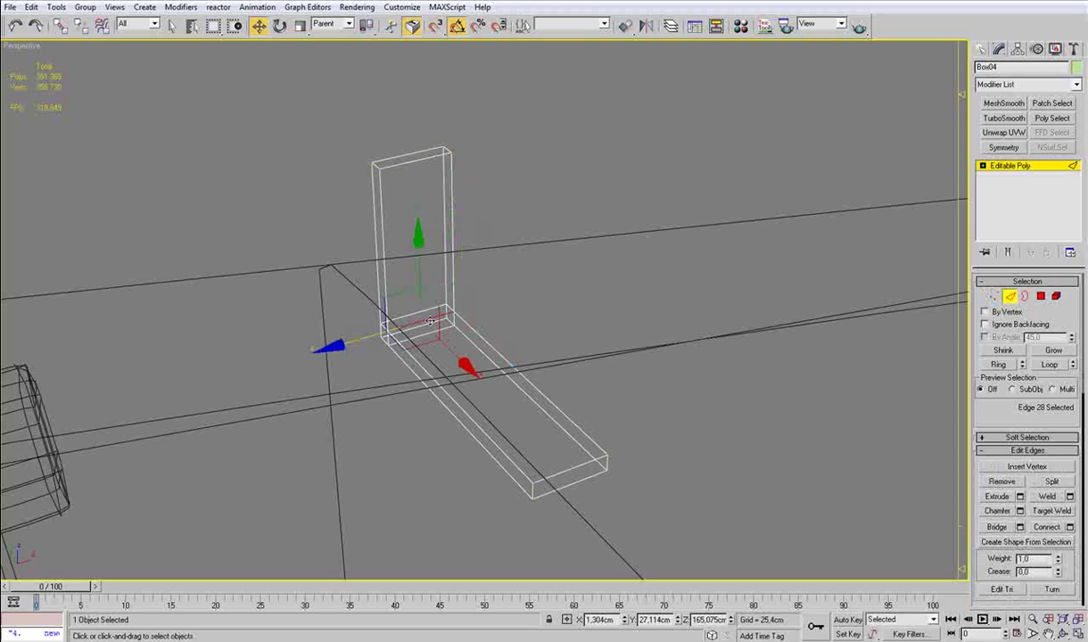
{"action": "key", "text": "alt+r"}
{"action": "key", "text": "ctrl+shift+e"}
{"action": "key", "text": "ctrl+z"}
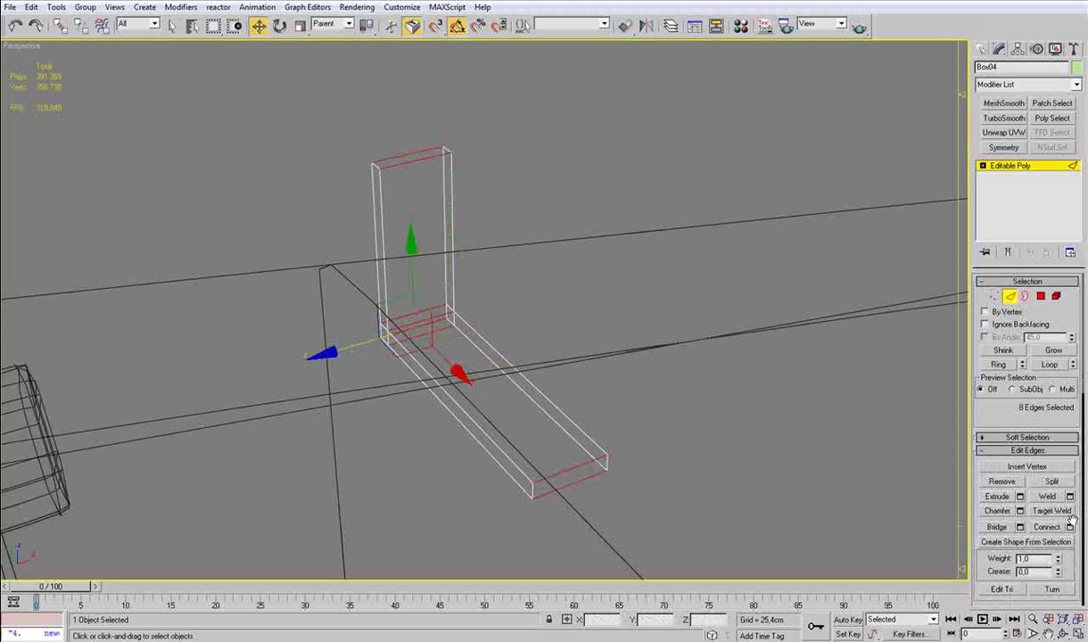
{"action": "key", "text": "F3"}
{"action": "mouse_move", "coordinate": [758, 392]}
{"action": "middle_mouse_down", "text": "alt"}
{"action": "mouse_move", "coordinate": [546, 327]}
{"action": "mouse_move", "coordinate": [854, 482]}
{"action": "middle_mouse_up", "text": "alt"}
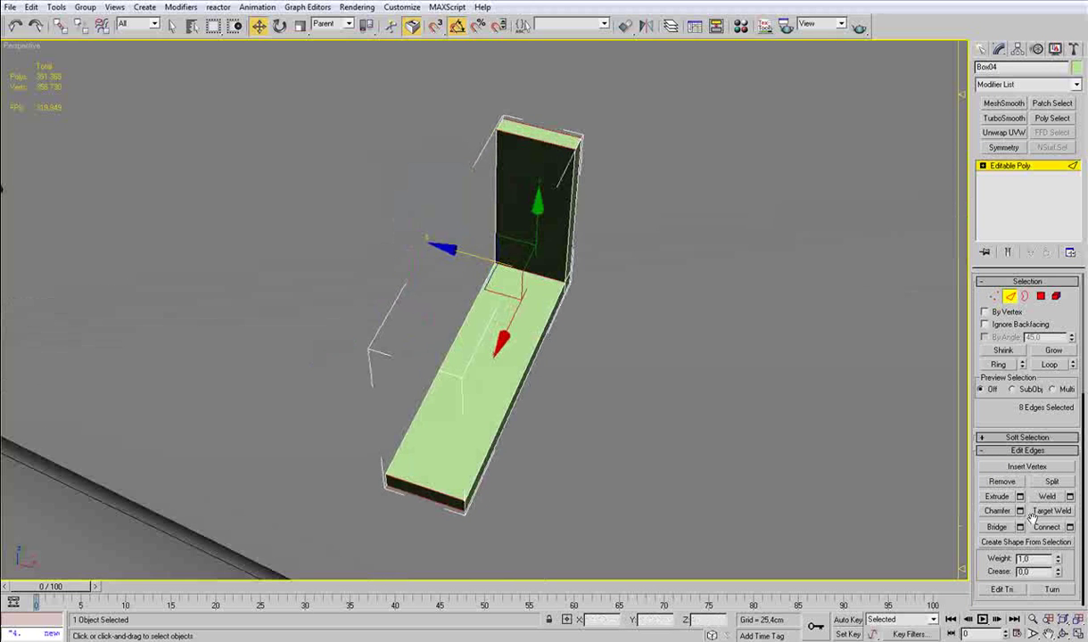
{"action": "left_click", "coordinate": [1069, 527]}
{"action": "left_click", "coordinate": [630, 294]}
{"action": "left_click_drag", "start_coordinate": [713, 301], "coordinate": [706, 184]}
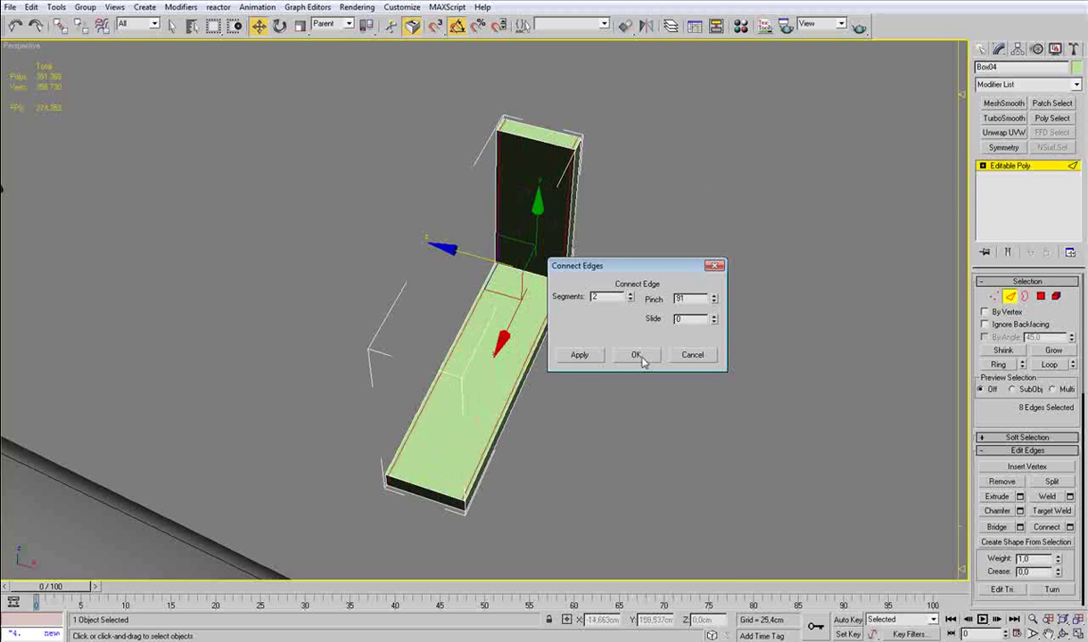
{"action": "left_click", "coordinate": [637, 355]}
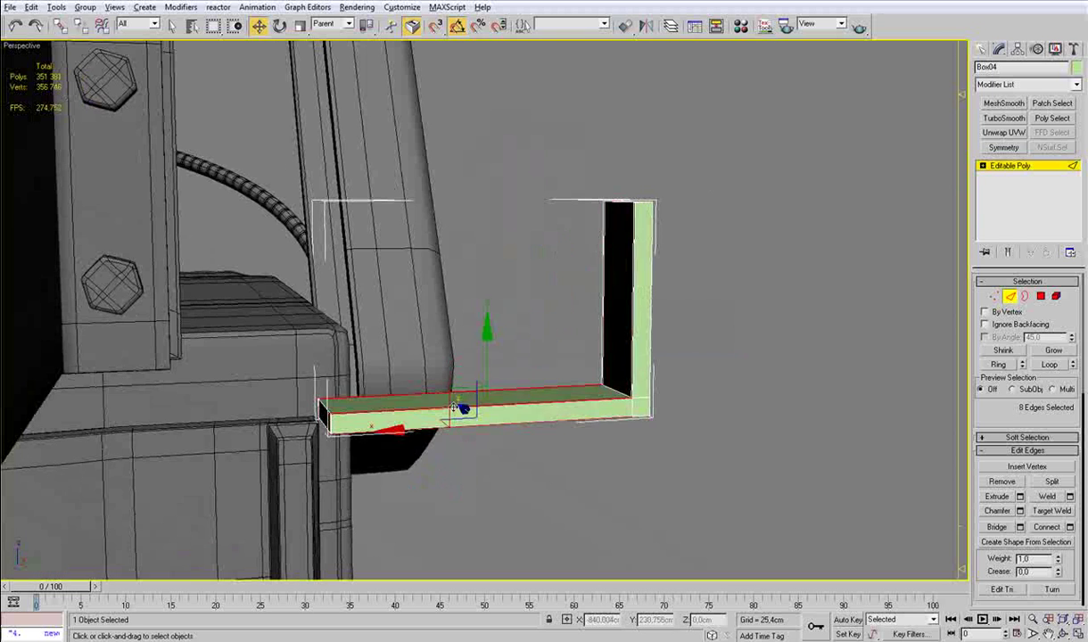
Step: Connect the edge rings along the bracket's horizontal and vertical legs with the same two pinched segments
{"action": "key", "text": "ctrl+shift+e"}
{"action": "left_click", "coordinate": [633, 378]}
{"action": "key", "text": "alt+r"}
{"action": "key", "text": "ctrl+shift+e"}
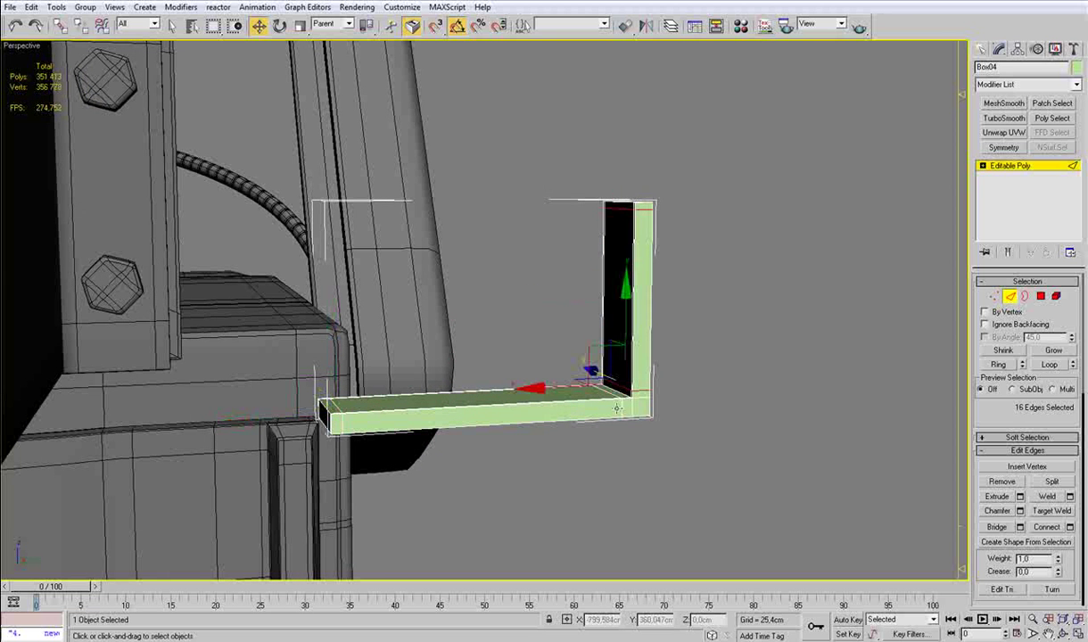
Step: Connect the remaining edge rings through the thickness of both bracket legs with the same pinched segments, then leave edge editing
{"action": "left_click", "coordinate": [618, 411]}
{"action": "key", "text": "alt+r"}
{"action": "left_click", "coordinate": [624, 411]}
{"action": "key", "text": "alt+r"}
{"action": "left_click", "coordinate": [624, 410]}
{"action": "key", "text": "alt+r"}
{"action": "key", "text": "ctrl+shift+e"}
{"action": "left_click", "coordinate": [637, 399]}
{"action": "key", "text": "alt+r"}
{"action": "key", "text": "ctrl+shift+e"}
{"action": "middle_click_drag", "start_coordinate": [637, 398], "coordinate": [614, 409], "text": "alt"}
{"action": "left_click", "coordinate": [1010, 297]}
Step: Move the bracket from beneath the machine's arm over to the lower part of the slanted cover
{"action": "middle_click_drag", "start_coordinate": [803, 286], "coordinate": [450, 301], "text": "alt"}
{"action": "scroll", "coordinate": [507, 305], "scroll_direction": "down", "scroll_amount": 7}
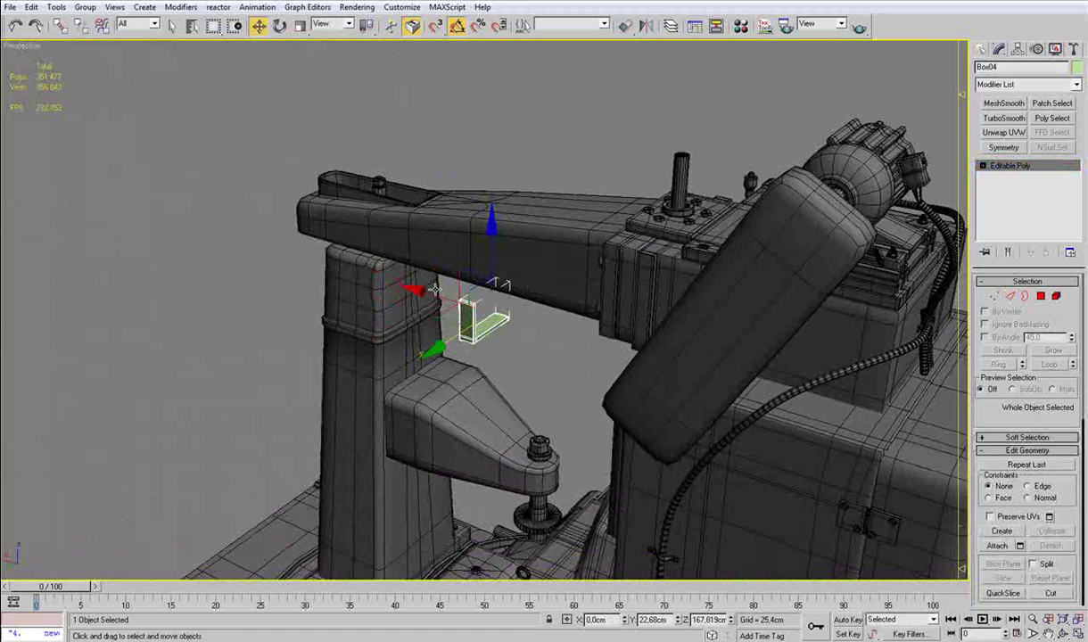
{"action": "left_click_drag", "start_coordinate": [432, 294], "coordinate": [685, 315]}
{"action": "key", "text": "z"}
{"action": "middle_click_drag", "start_coordinate": [665, 313], "coordinate": [463, 363], "text": "alt"}
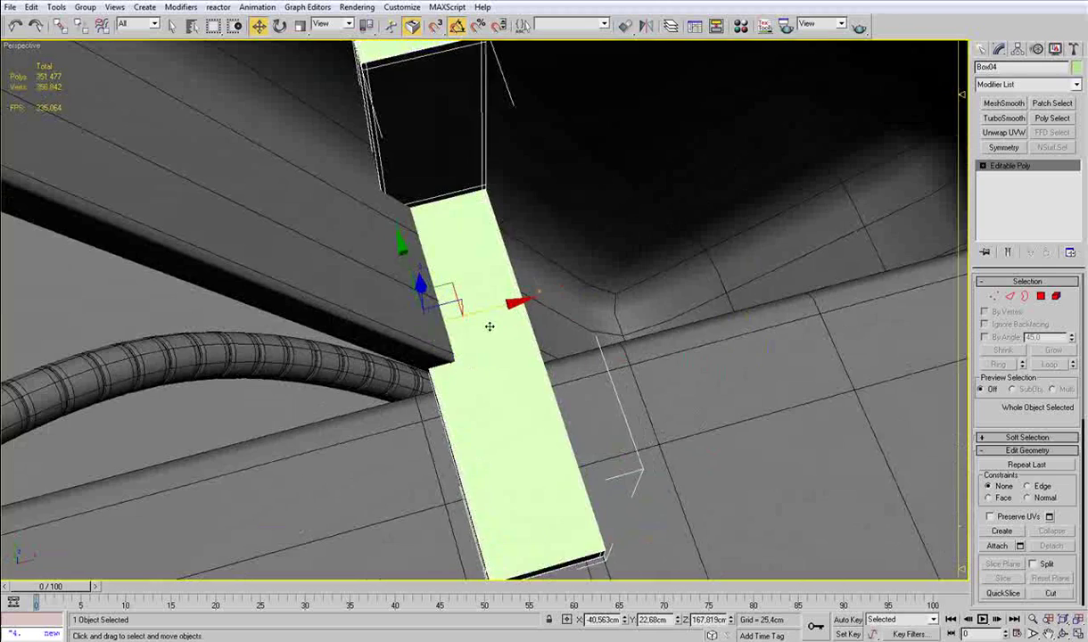
{"action": "left_click_drag", "start_coordinate": [502, 306], "coordinate": [612, 275]}
{"action": "scroll", "coordinate": [629, 264], "scroll_direction": "down", "scroll_amount": 5}
Step: Fine-position the bracket so its upright leg sits inside the cover and its flat leg reaches over the cabinet top
{"action": "middle_click_drag", "start_coordinate": [558, 259], "coordinate": [515, 277], "text": "alt"}
{"action": "left_click_drag", "start_coordinate": [564, 363], "coordinate": [583, 381]}
{"action": "middle_click_drag", "start_coordinate": [584, 380], "coordinate": [592, 281], "text": "alt"}
{"action": "middle_click_drag", "start_coordinate": [613, 346], "coordinate": [726, 260], "text": "alt"}
{"action": "scroll", "coordinate": [580, 264], "scroll_direction": "up", "scroll_amount": 3}
{"action": "middle_click_drag", "start_coordinate": [570, 266], "coordinate": [443, 255], "text": "alt"}
{"action": "left_click_drag", "start_coordinate": [730, 306], "coordinate": [771, 305]}
{"action": "middle_click_drag", "start_coordinate": [771, 305], "coordinate": [592, 268], "text": "alt"}
{"action": "middle_click_drag", "start_coordinate": [463, 328], "coordinate": [448, 324], "text": "alt"}
{"action": "left_click_drag", "start_coordinate": [393, 330], "coordinate": [386, 328]}
{"action": "scroll", "coordinate": [430, 302], "scroll_direction": "down", "scroll_amount": 3}
Step: Attach the L-shaped bracket to the slanted cover's Editable Poly mesh and deselect the cover
{"action": "key", "text": "ctrl+m"}
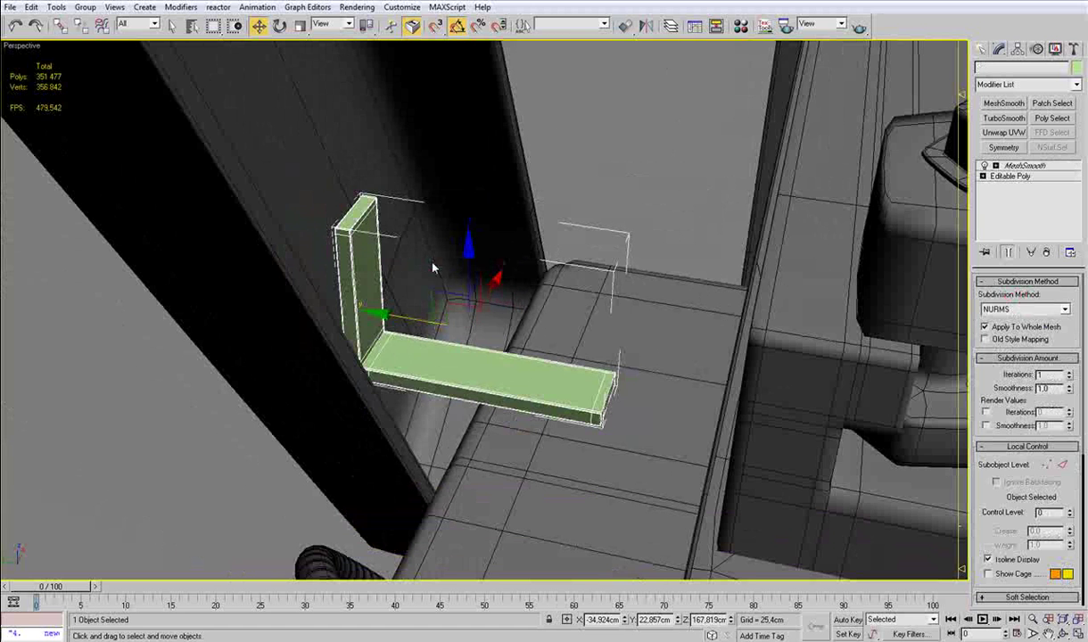
{"action": "left_click", "coordinate": [1005, 178]}
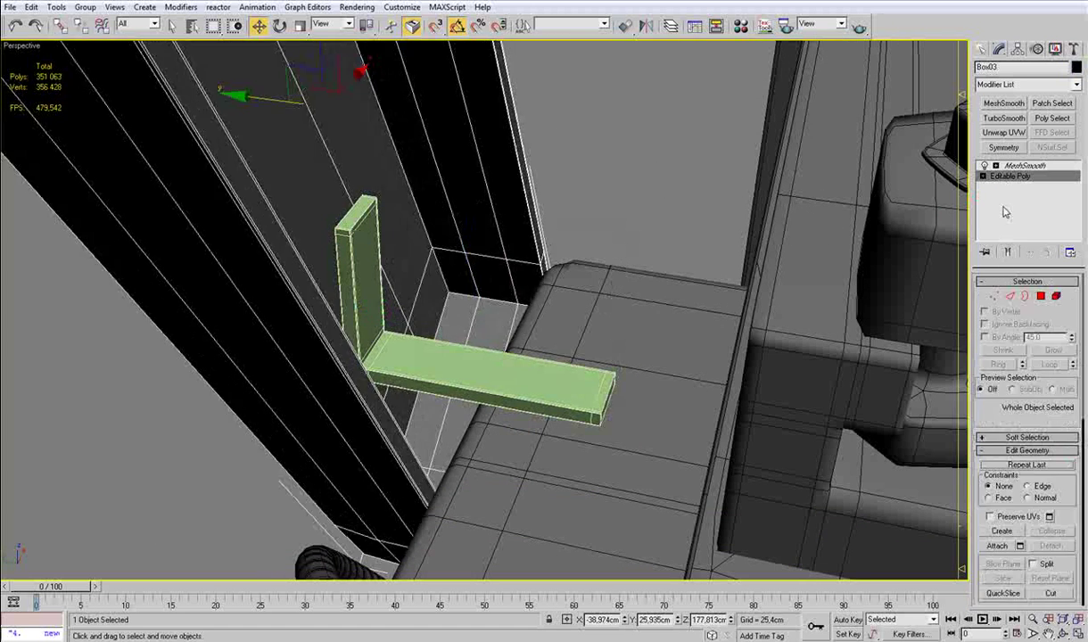
{"action": "left_click", "coordinate": [996, 545]}
{"action": "left_click", "coordinate": [578, 372]}
{"action": "right_click", "coordinate": [664, 138]}
{"action": "left_click", "coordinate": [668, 134]}
Step: Examine the attached bracket's fit against the cover and cabinet in the left view, in both wireframe and shaded display
{"action": "scroll", "coordinate": [622, 266], "scroll_direction": "down", "scroll_amount": 2}
{"action": "middle_click_drag", "start_coordinate": [621, 266], "coordinate": [563, 301], "text": "alt"}
{"action": "key", "text": "F4"}
{"action": "key", "text": "l"}
{"action": "scroll", "coordinate": [565, 307], "scroll_direction": "up", "scroll_amount": 5}
{"action": "middle_click_drag", "start_coordinate": [555, 151], "coordinate": [568, 379]}
{"action": "key", "text": "F3"}
{"action": "scroll", "coordinate": [499, 294], "scroll_direction": "up", "scroll_amount": 2}
{"action": "middle_click_drag", "start_coordinate": [446, 210], "coordinate": [515, 305]}
{"action": "scroll", "coordinate": [518, 352], "scroll_direction": "up", "scroll_amount": 6}
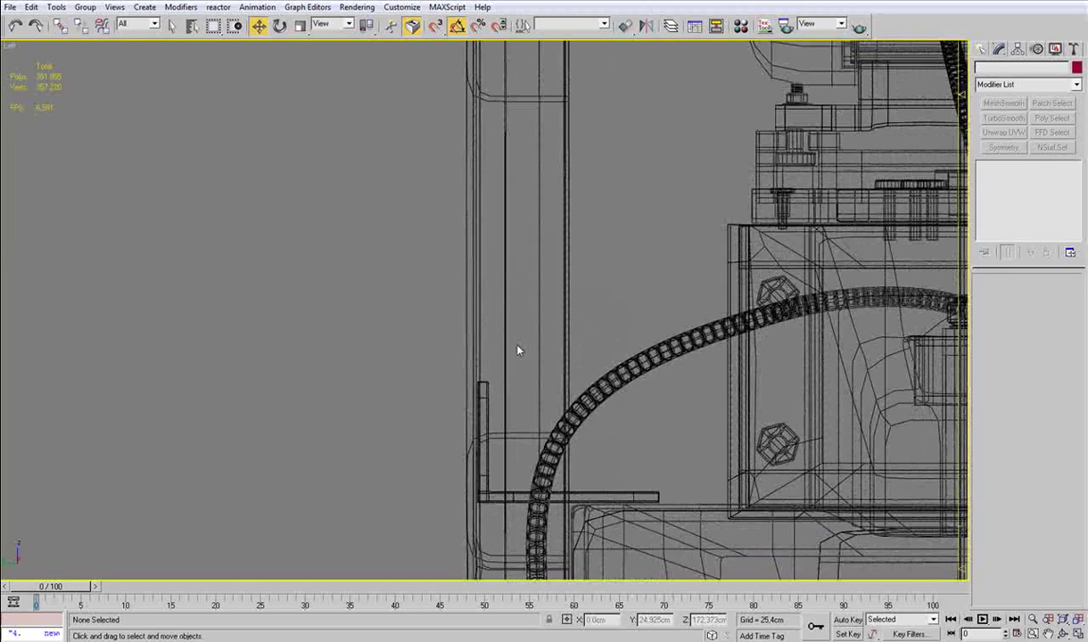
{"action": "key", "text": "F3"}
{"action": "scroll", "coordinate": [522, 348], "scroll_direction": "down", "scroll_amount": 4}
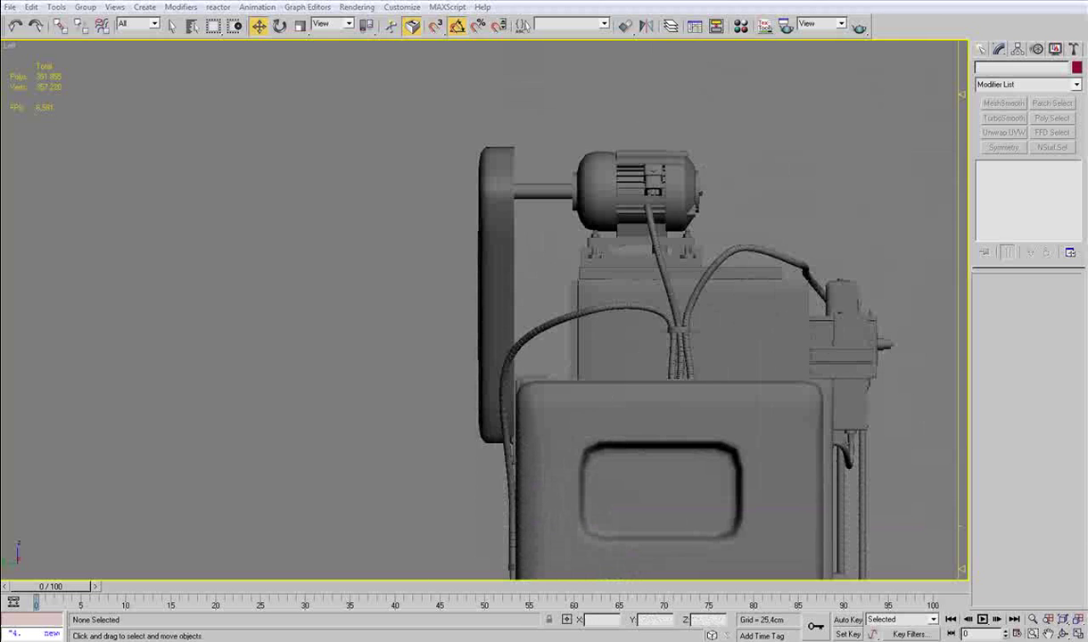
Step: Compare the machine's rear and motor area with the reference photo
{"action": "key", "text": "alt+Tab"}
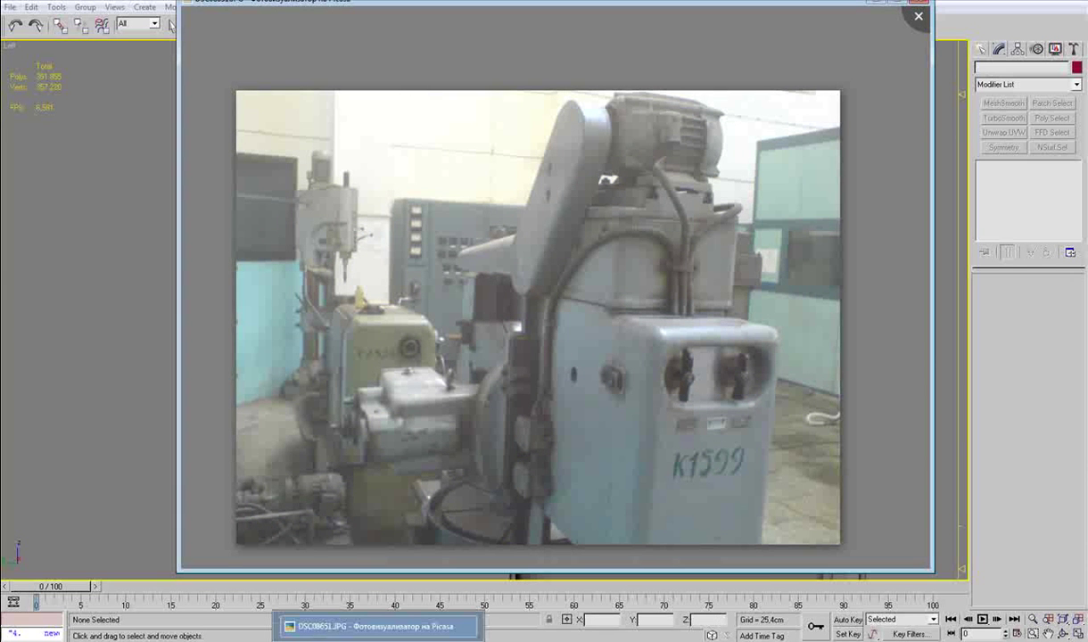
{"action": "left_click", "coordinate": [127, 319]}
{"action": "middle_click_drag", "start_coordinate": [461, 318], "coordinate": [523, 331], "text": "alt"}
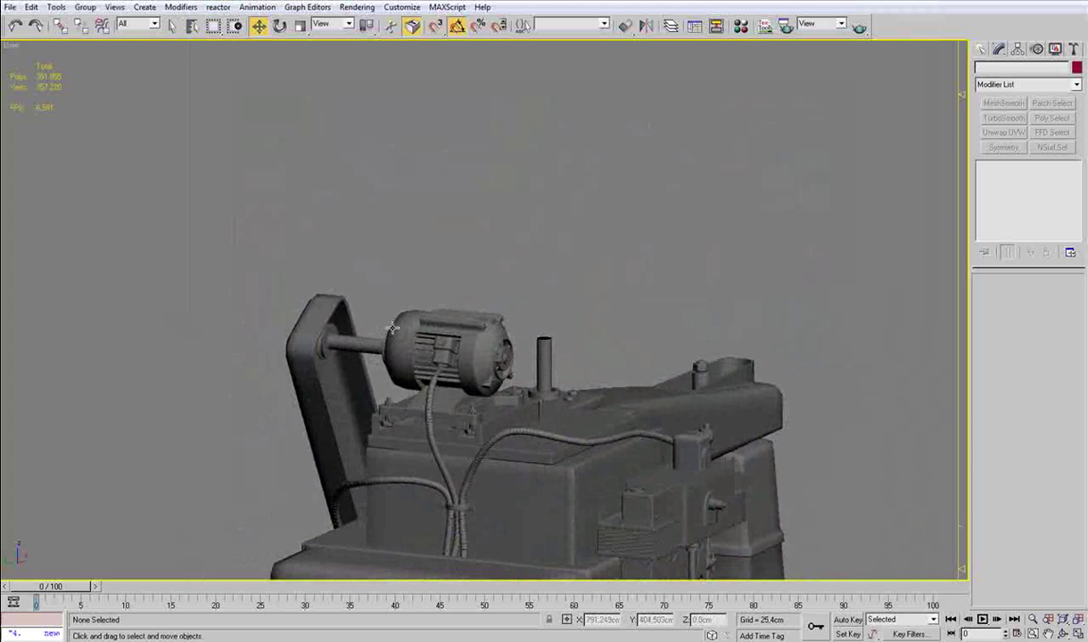
Step: Select the polygons of the motor's drive shaft and its pulley disc in the motor's Editable Poly mesh
{"action": "key", "text": "p"}
{"action": "key", "text": "z"}
{"action": "middle_click_drag", "start_coordinate": [483, 272], "coordinate": [761, 243], "text": "alt"}
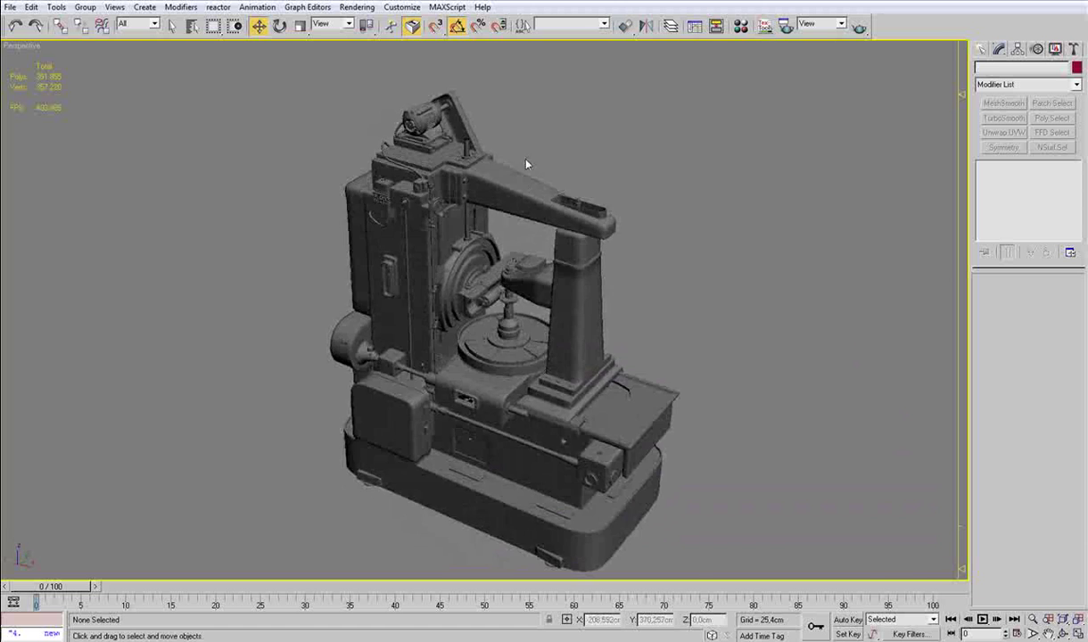
{"action": "middle_click_drag", "start_coordinate": [454, 99], "coordinate": [495, 255]}
{"action": "scroll", "coordinate": [495, 255], "scroll_direction": "up", "scroll_amount": 4}
{"action": "middle_click_drag", "start_coordinate": [452, 197], "coordinate": [483, 372]}
{"action": "scroll", "coordinate": [484, 372], "scroll_direction": "up", "scroll_amount": 3}
{"action": "scroll", "coordinate": [483, 372], "scroll_direction": "up", "scroll_amount": 2}
{"action": "left_click", "coordinate": [537, 467]}
{"action": "left_click", "coordinate": [795, 389]}
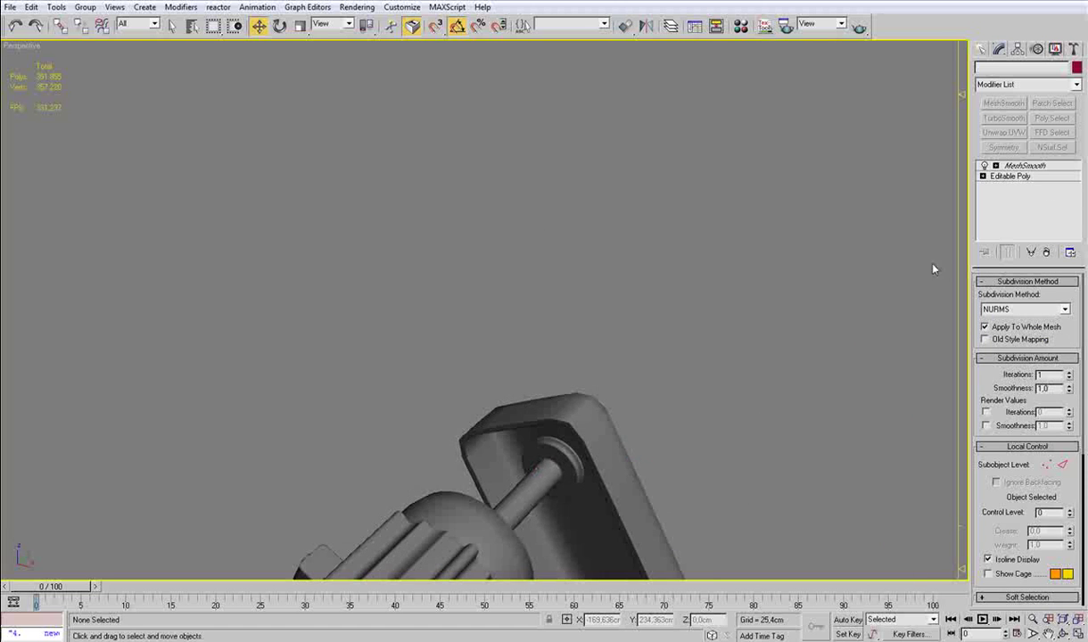
{"action": "left_click", "coordinate": [1031, 179]}
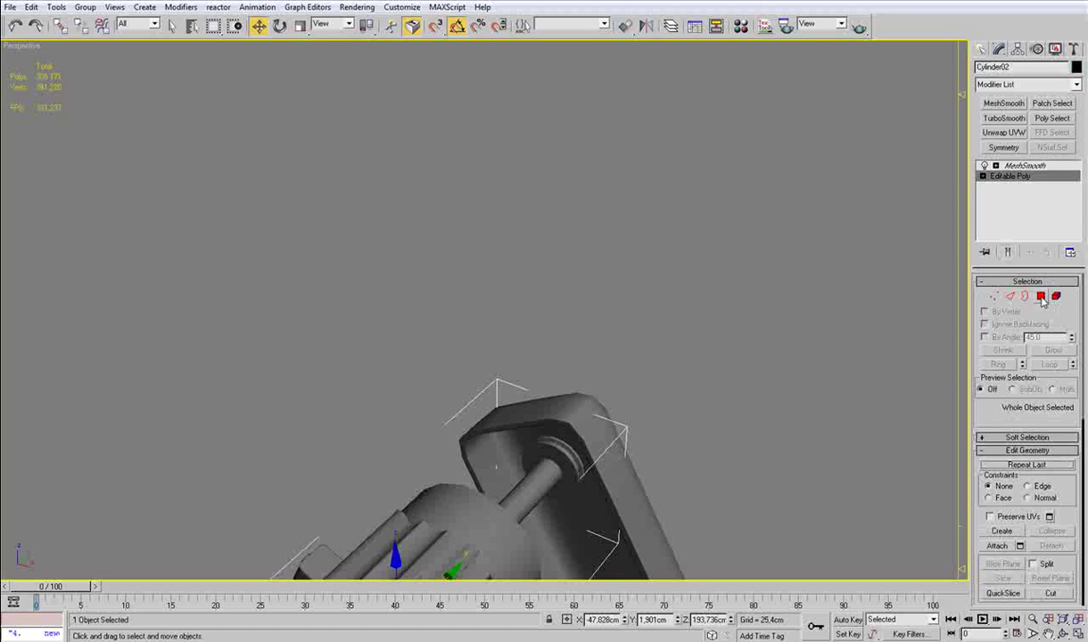
{"action": "left_click", "coordinate": [1042, 299]}
{"action": "middle_click_drag", "start_coordinate": [729, 328], "coordinate": [471, 399], "text": "alt"}
{"action": "key", "text": "F3"}
{"action": "left_click_drag", "start_coordinate": [515, 363], "coordinate": [370, 524]}
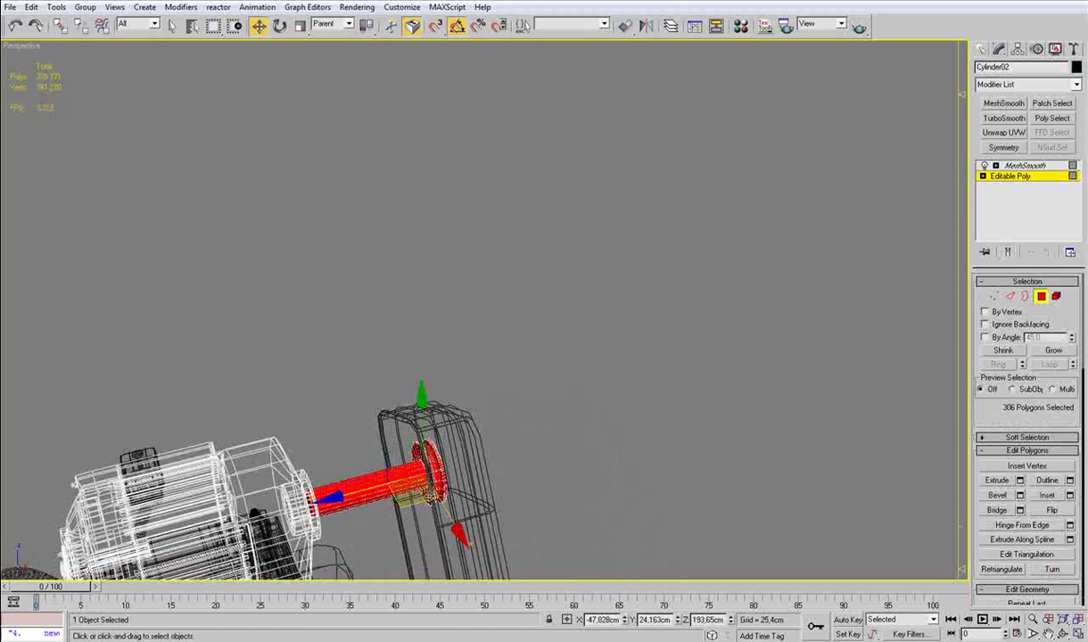
Step: Clone the selected shaft and pulley polygons down to the slanted cover's lower end in the front view
{"action": "key", "text": "f"}
{"action": "key", "text": "z"}
{"action": "scroll", "coordinate": [571, 321], "scroll_direction": "down", "scroll_amount": 9}
{"action": "middle_click_drag", "start_coordinate": [546, 345], "coordinate": [516, 235]}
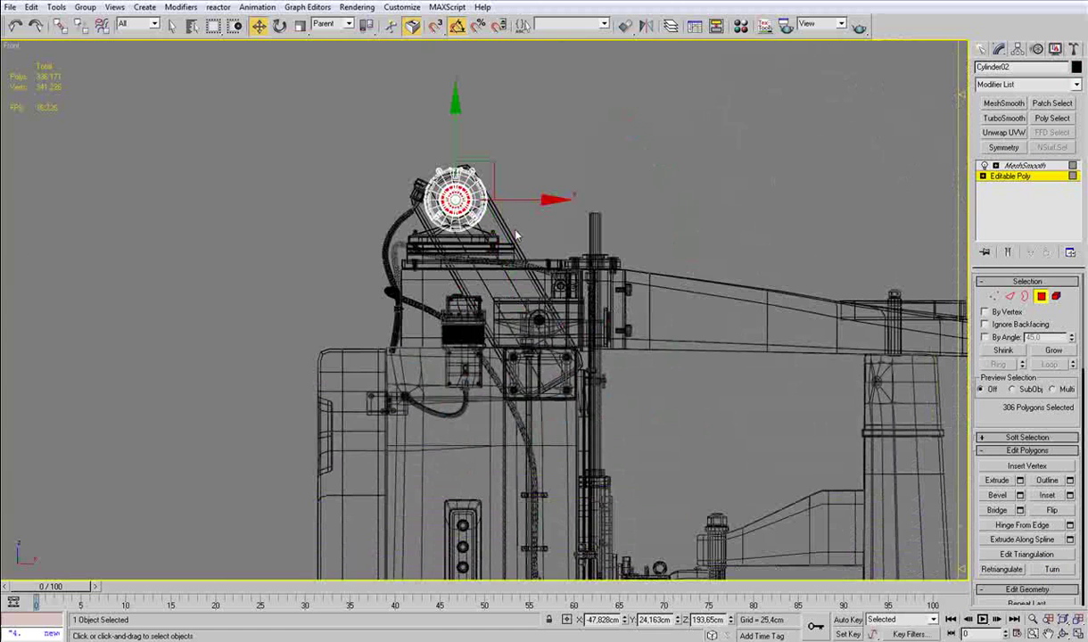
{"action": "left_click_drag", "start_coordinate": [485, 162], "coordinate": [572, 321], "text": "shift"}
{"action": "left_click", "coordinate": [689, 308]}
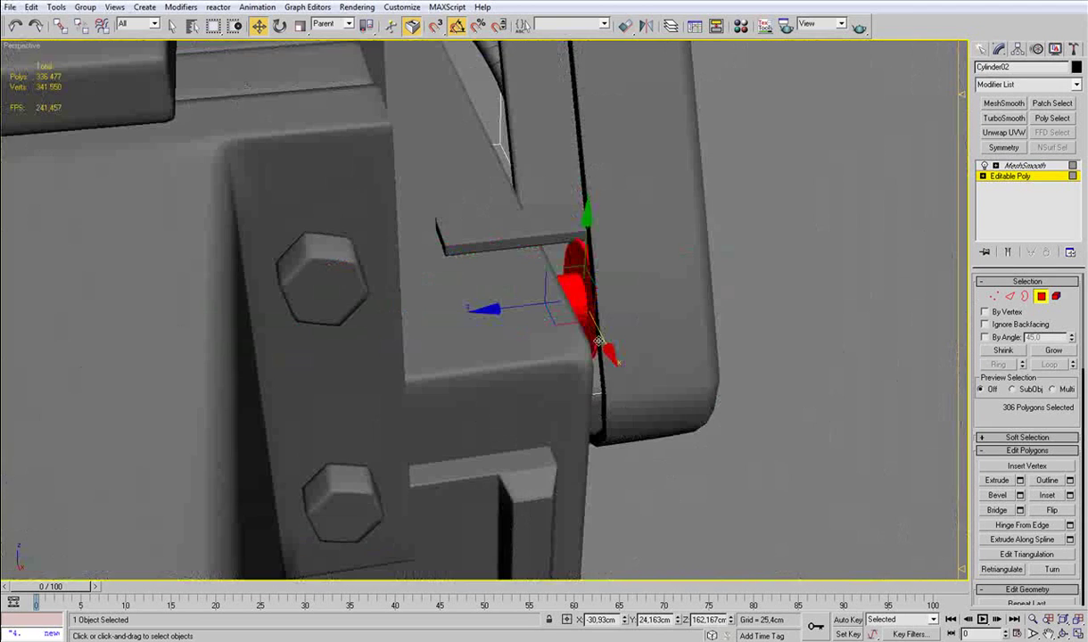
Step: Examine the copied pulley's position relative to the L-shaped bracket, the slanted cover and the cabinet
{"action": "middle_click_drag", "start_coordinate": [599, 341], "coordinate": [708, 387], "text": "alt"}
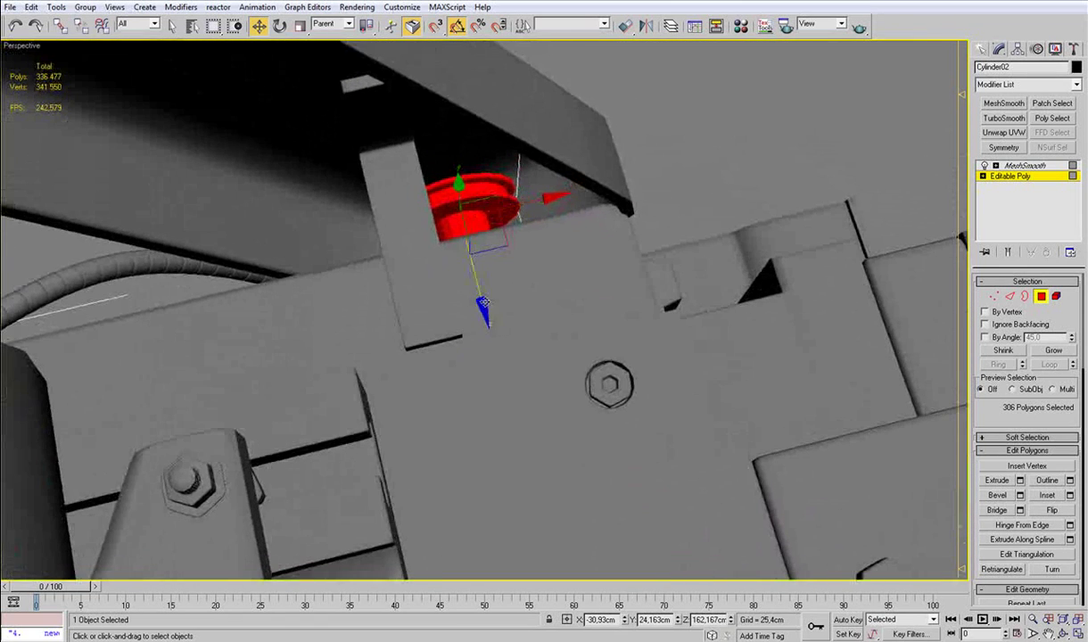
{"action": "middle_click_drag", "start_coordinate": [501, 233], "coordinate": [401, 156], "text": "alt"}
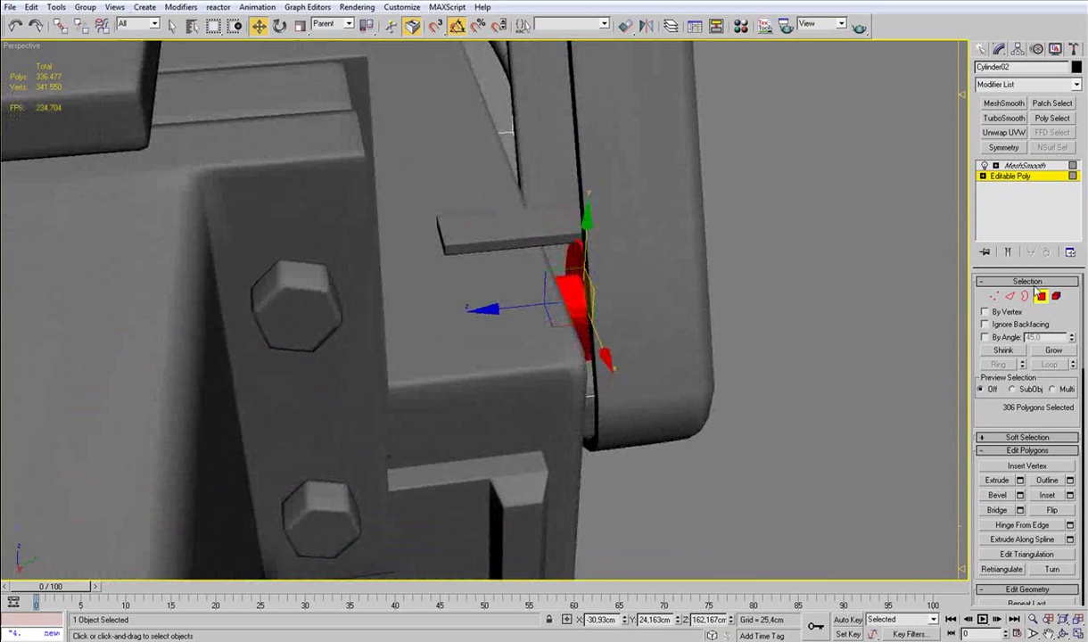
{"action": "left_click", "coordinate": [1042, 296]}
{"action": "middle_click_drag", "start_coordinate": [631, 176], "coordinate": [819, 197], "text": "alt"}
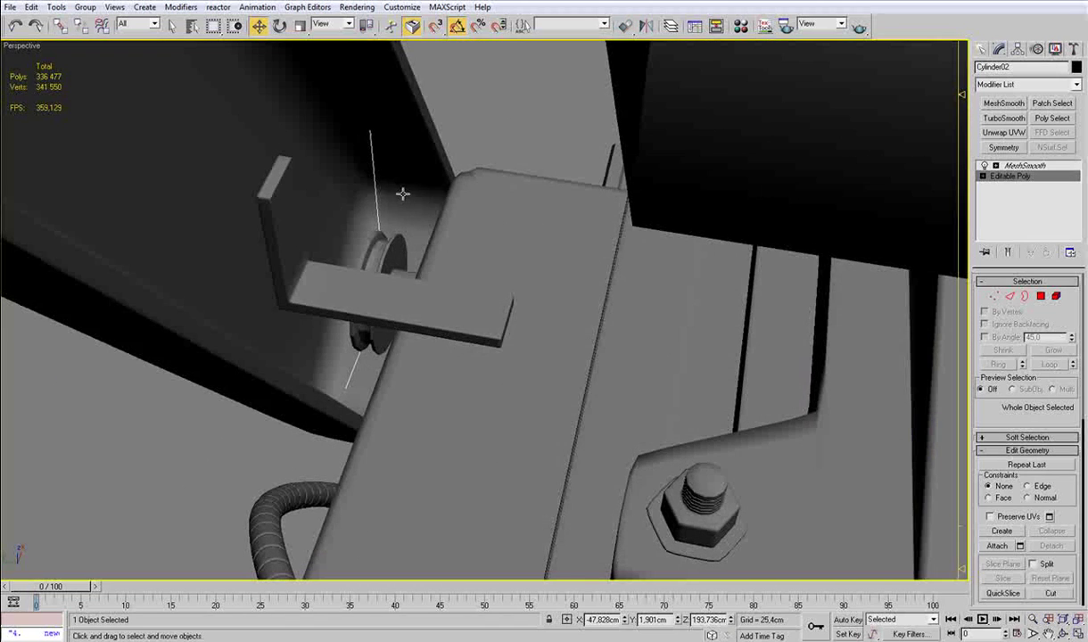
{"action": "key", "text": "F3"}
{"action": "left_click", "coordinate": [349, 109]}
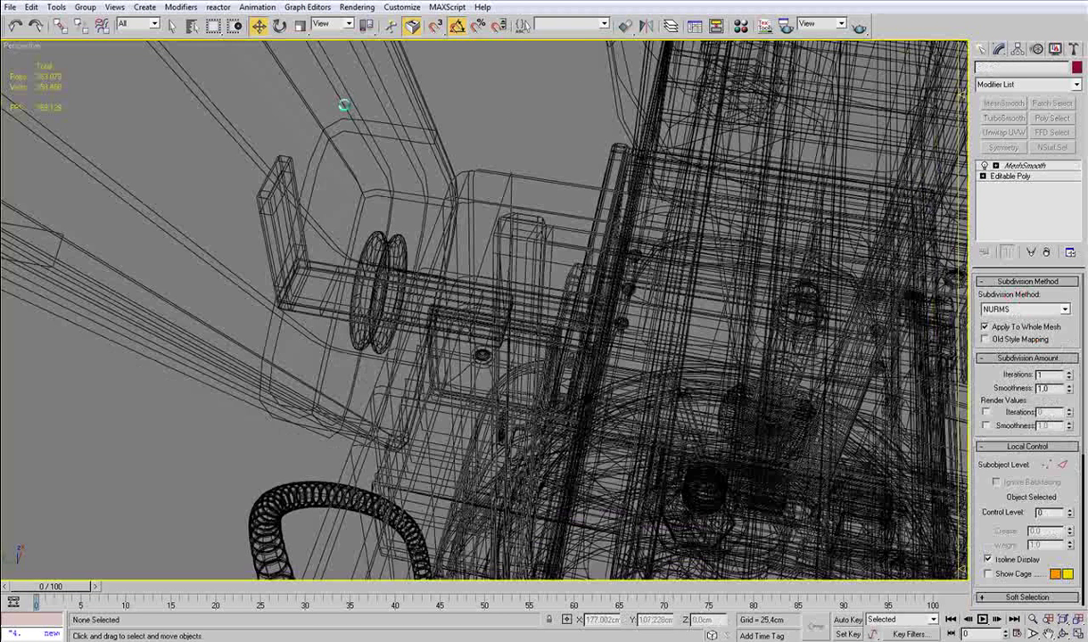
{"action": "left_click", "coordinate": [345, 107]}
{"action": "key", "text": "f"}
{"action": "scroll", "coordinate": [446, 254], "scroll_direction": "up", "scroll_amount": 4}
{"action": "middle_click_drag", "start_coordinate": [486, 373], "coordinate": [479, 258]}
{"action": "scroll", "coordinate": [493, 302], "scroll_direction": "up", "scroll_amount": 3}
{"action": "middle_click_drag", "start_coordinate": [691, 376], "coordinate": [684, 339]}
{"action": "scroll", "coordinate": [683, 340], "scroll_direction": "up", "scroll_amount": 4}
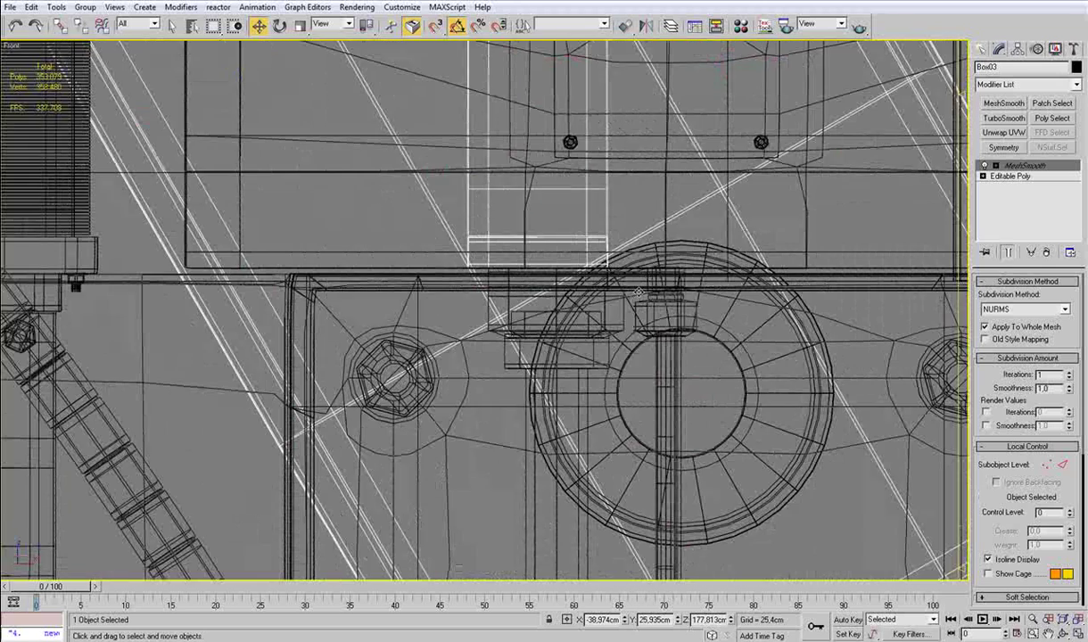
Step: Move the copied pulley element slightly down and away from the bracket within the slanted cover's lower end
{"action": "left_click", "coordinate": [684, 243]}
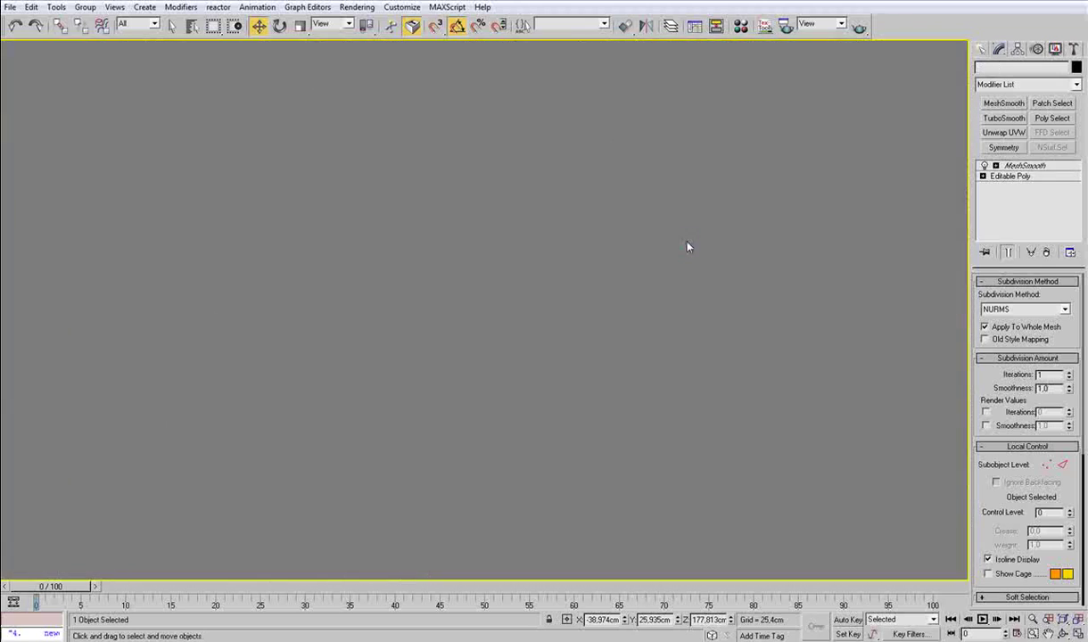
{"action": "left_click", "coordinate": [1029, 179]}
{"action": "left_click", "coordinate": [1056, 297]}
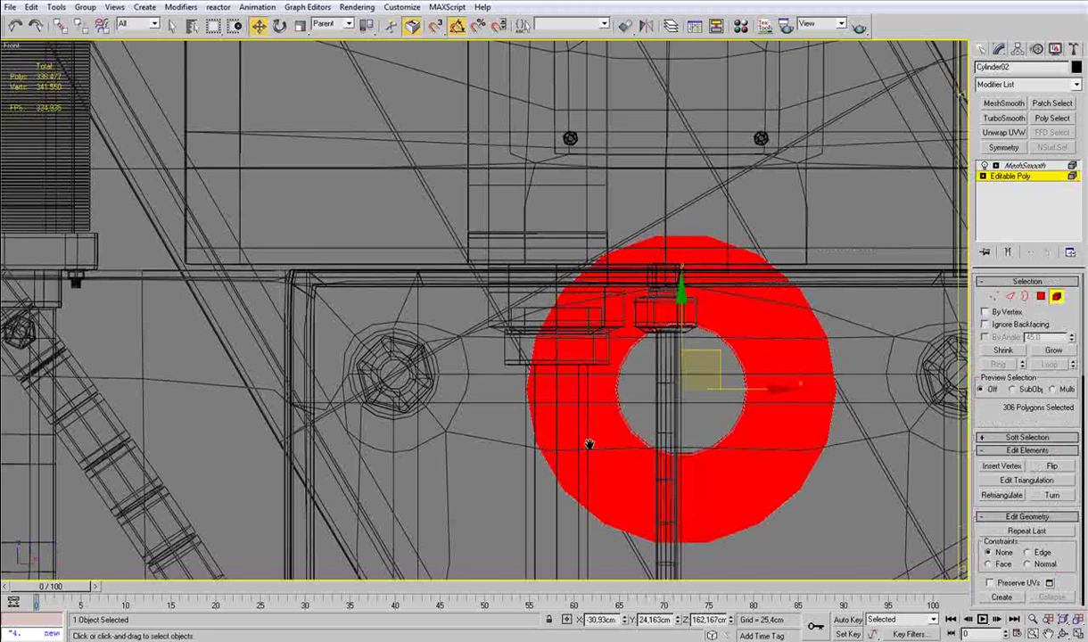
{"action": "scroll", "coordinate": [590, 452], "scroll_direction": "down", "scroll_amount": 3}
{"action": "middle_click_drag", "start_coordinate": [590, 452], "coordinate": [564, 347]}
{"action": "left_click_drag", "start_coordinate": [594, 213], "coordinate": [625, 238]}
{"action": "left_click", "coordinate": [1055, 297]}
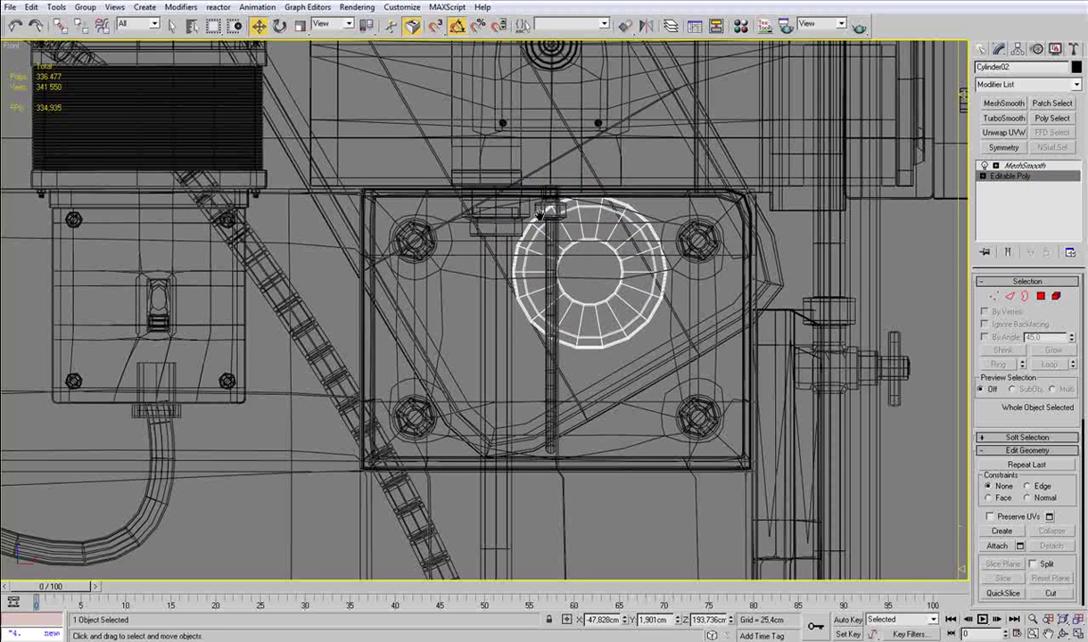
Step: Isolate the motor and pulley mesh in the back view and ready the Circle spline tool over the lower pulley
{"action": "scroll", "coordinate": [555, 257], "scroll_direction": "down", "scroll_amount": 2}
{"action": "key", "text": "alt+q"}
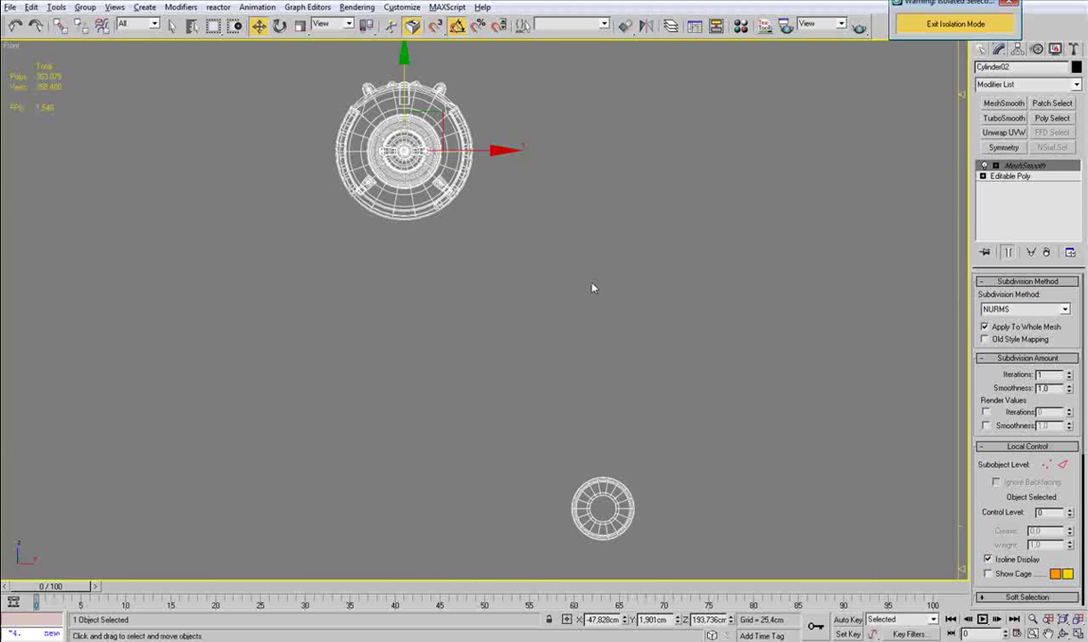
{"action": "key", "text": "v"}
{"action": "key", "text": "k"}
{"action": "key", "text": "F3"}
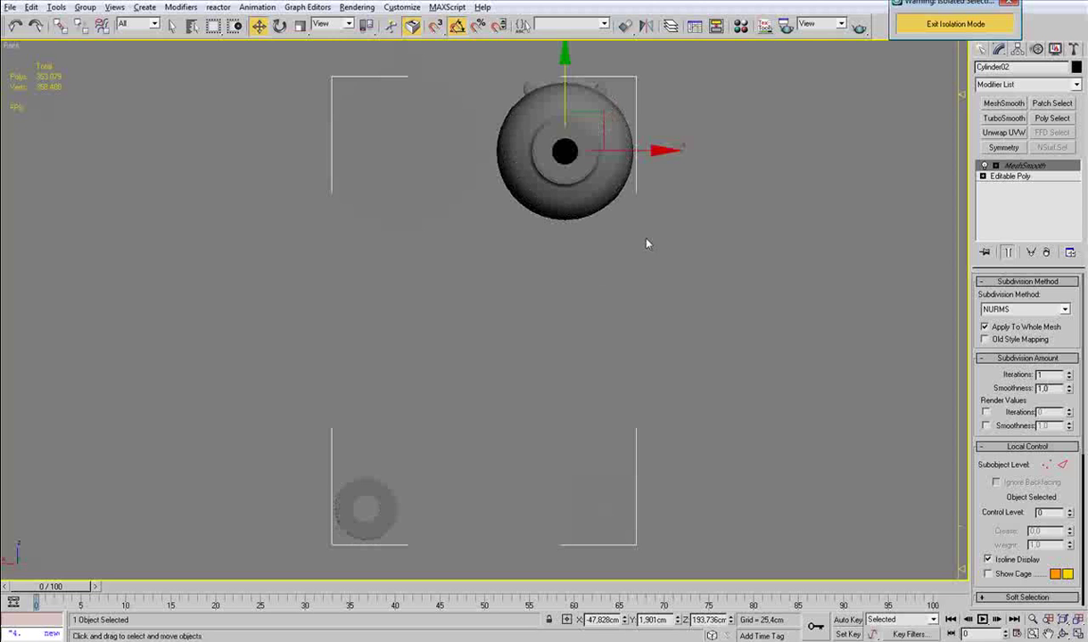
{"action": "left_click", "coordinate": [983, 50]}
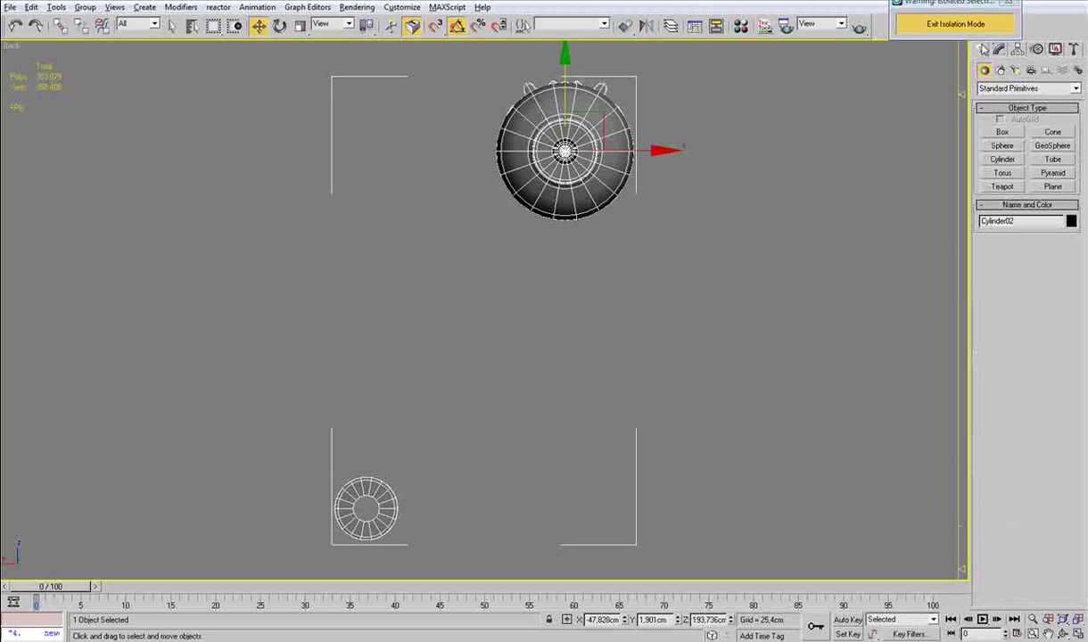
{"action": "left_click", "coordinate": [1002, 72]}
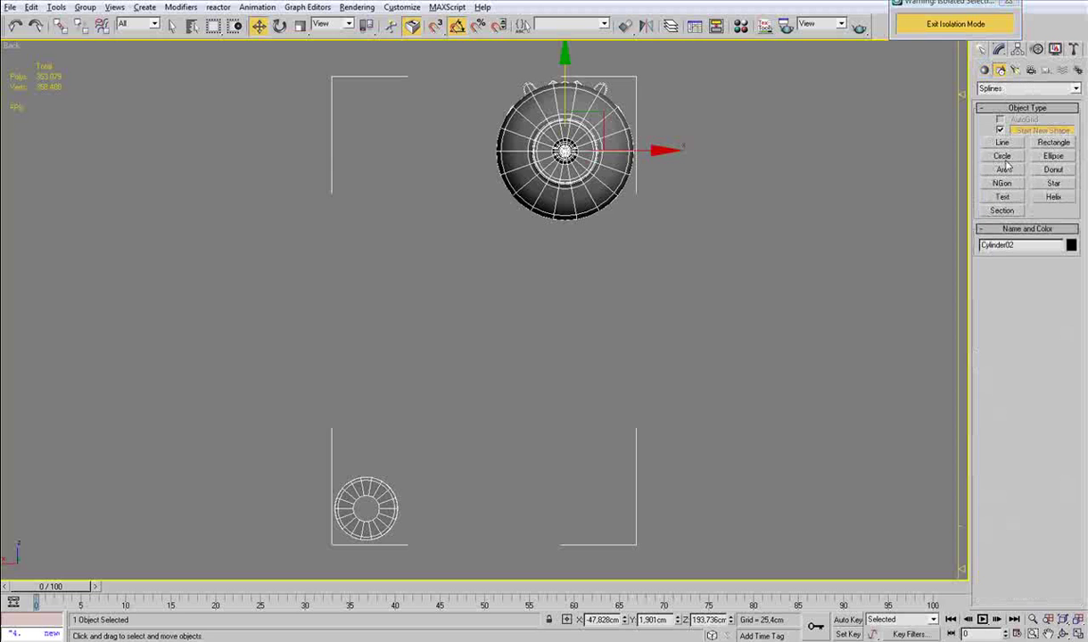
{"action": "left_click", "coordinate": [1004, 157]}
{"action": "middle_click_drag", "start_coordinate": [322, 462], "coordinate": [417, 318]}
{"action": "scroll", "coordinate": [417, 318], "scroll_direction": "up", "scroll_amount": 2}
{"action": "middle_click_drag", "start_coordinate": [462, 446], "coordinate": [504, 350]}
{"action": "scroll", "coordinate": [499, 348], "scroll_direction": "up", "scroll_amount": 2}
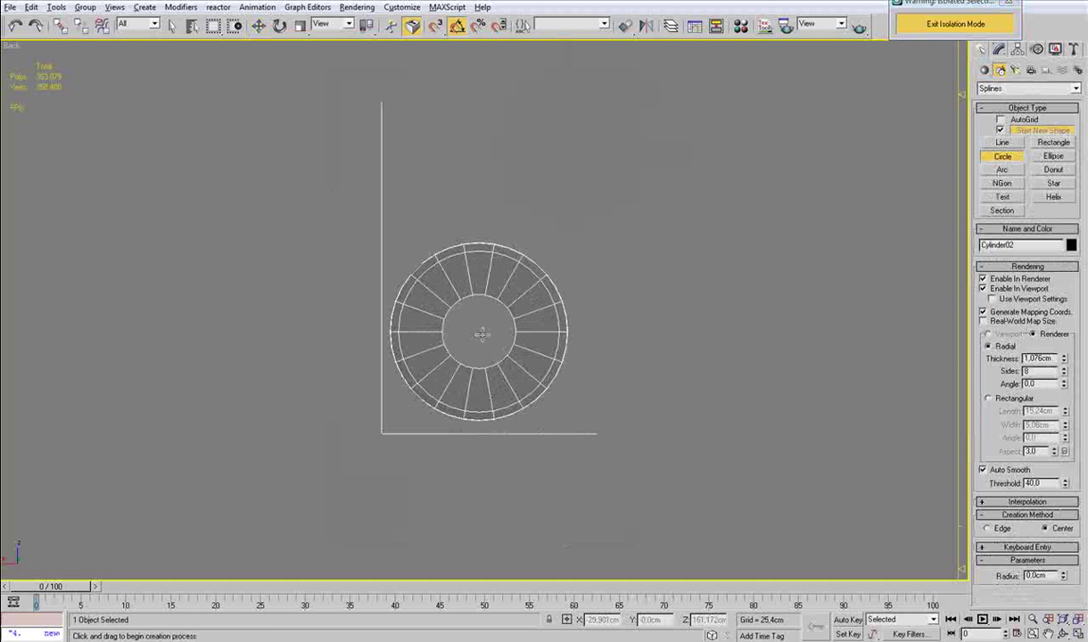
{"action": "left_click_drag", "start_coordinate": [476, 340], "coordinate": [476, 311]}
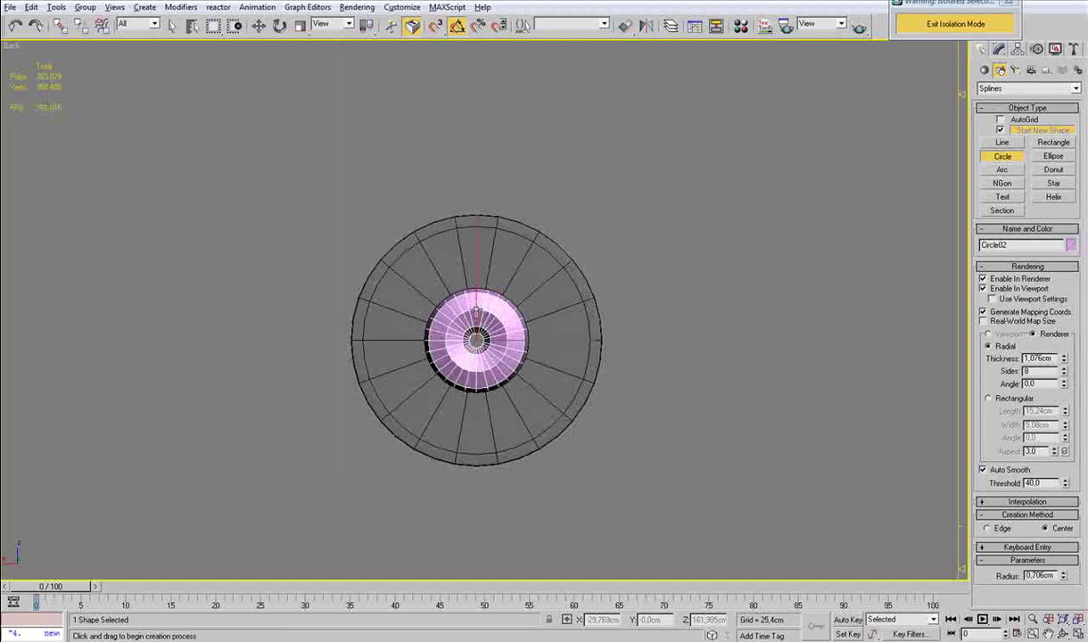
{"action": "key", "text": "w"}
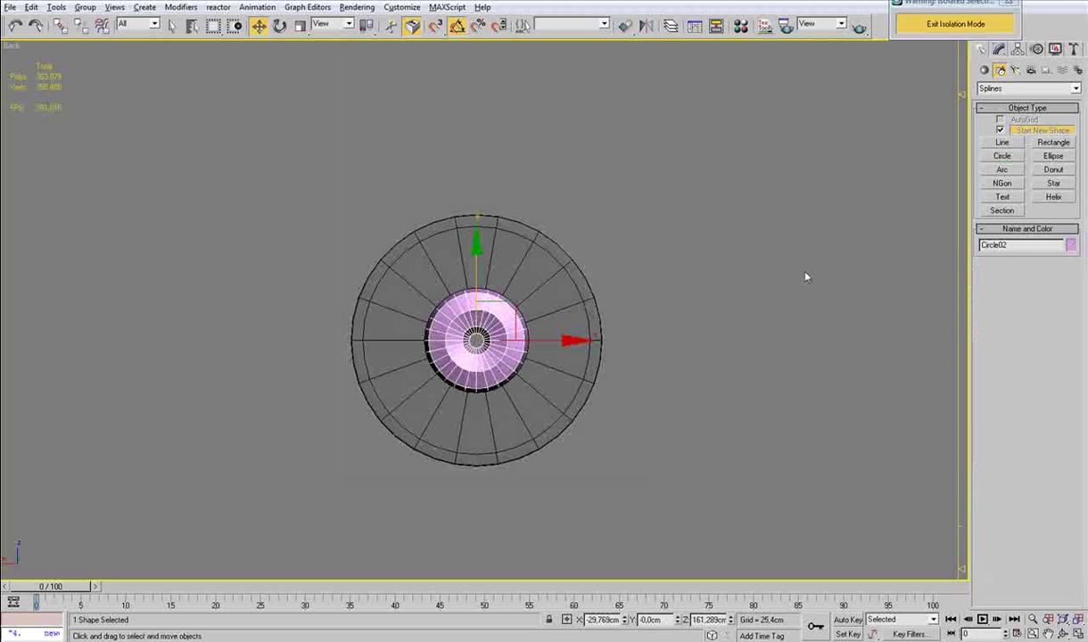
{"action": "key", "text": "Delete"}
Step: Draw a circle spline of about 2.66 cm radius, with renderer and viewport thickness disabled, and centre it on the lower pulley
{"action": "left_click", "coordinate": [1002, 155]}
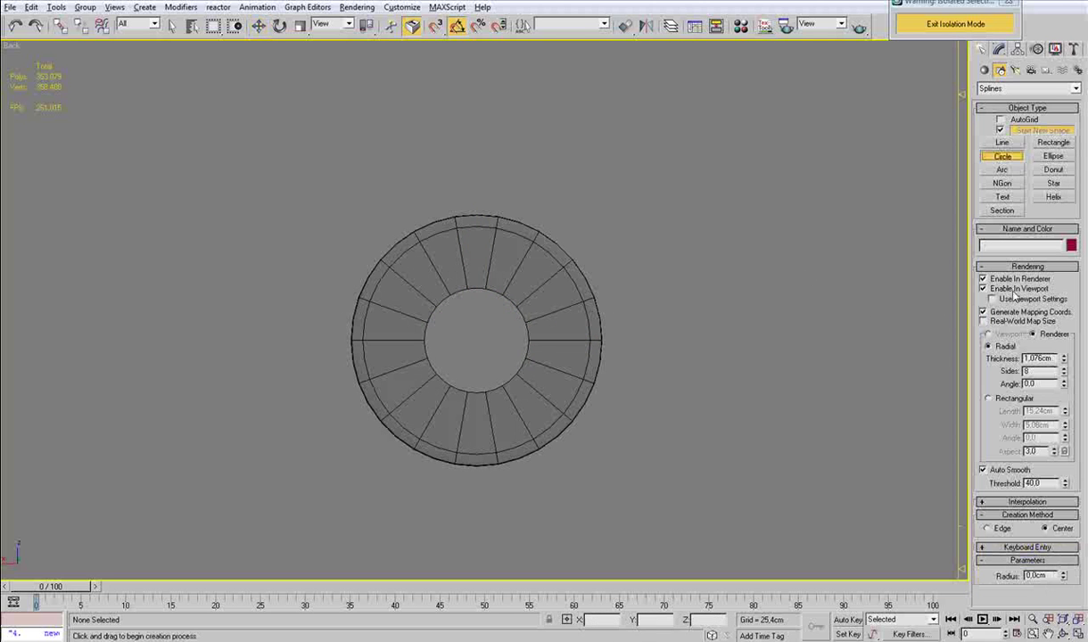
{"action": "left_click", "coordinate": [1005, 289]}
{"action": "key", "text": "F3"}
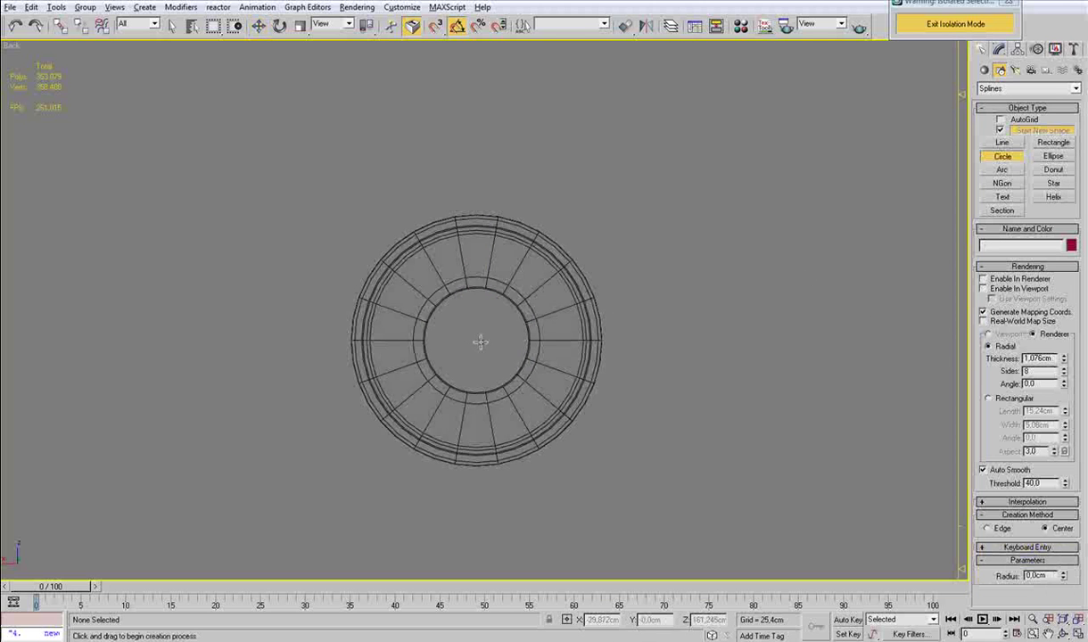
{"action": "left_click_drag", "start_coordinate": [477, 341], "coordinate": [477, 225]}
{"action": "key", "text": "w"}
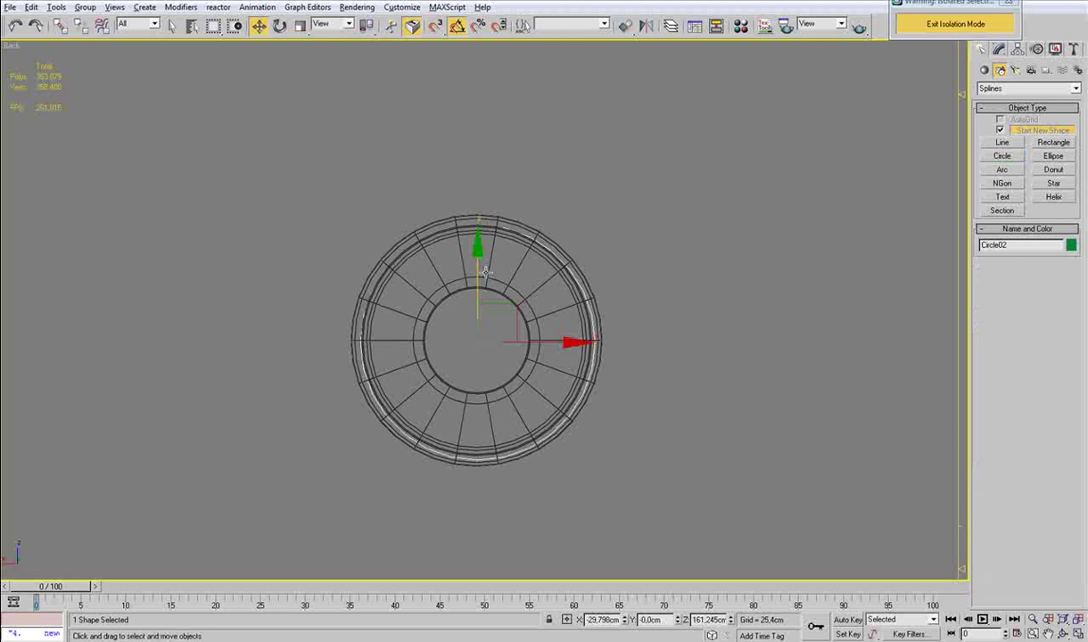
{"action": "left_click_drag", "start_coordinate": [550, 338], "coordinate": [548, 338]}
{"action": "left_click_drag", "start_coordinate": [479, 266], "coordinate": [480, 267]}
{"action": "scroll", "coordinate": [484, 278], "scroll_direction": "down", "scroll_amount": 5}
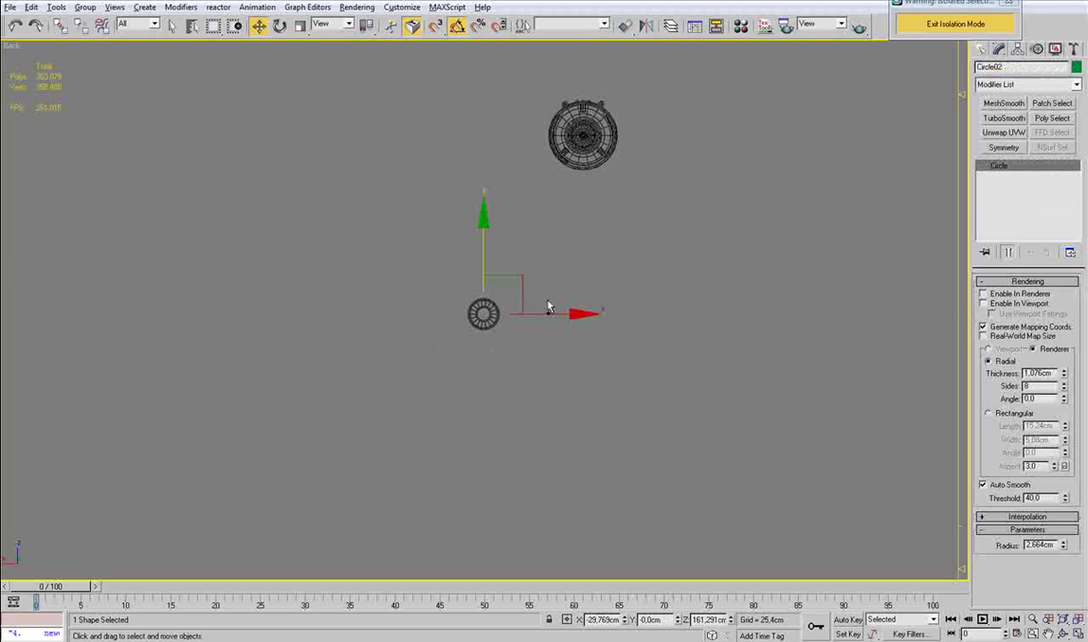
Step: Convert the circle to an Editable Spline and copy its closed spline up onto the motor
{"action": "key", "text": "ctrl+e"}
{"action": "key", "text": "3"}
{"action": "left_click_drag", "start_coordinate": [562, 263], "coordinate": [380, 392]}
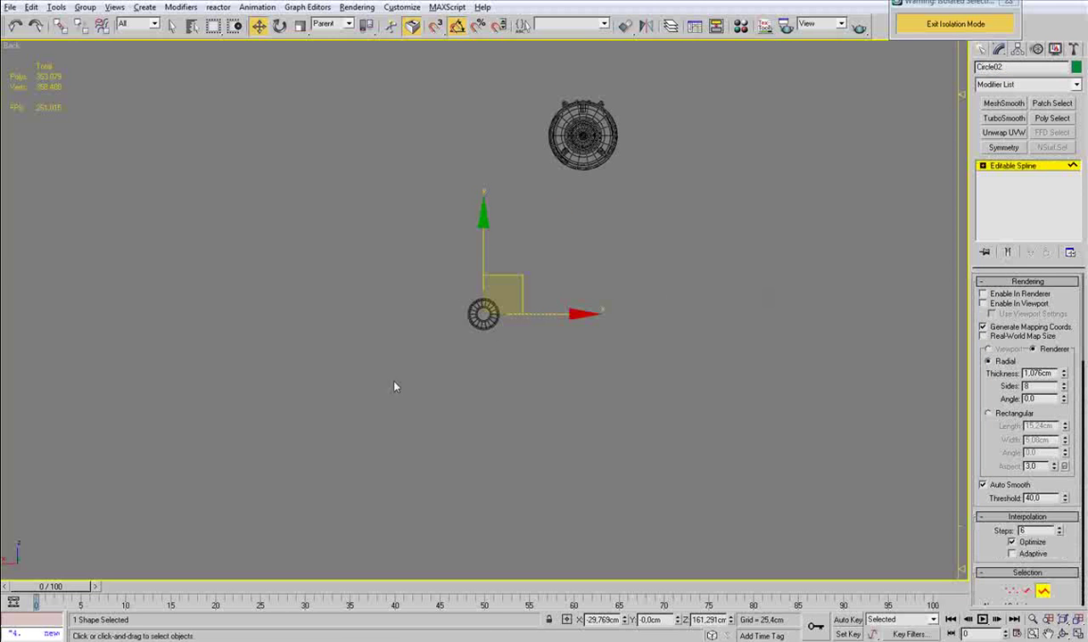
{"action": "left_click_drag", "start_coordinate": [523, 284], "coordinate": [622, 105]}
Step: Fine-position the copied circle spline so it is concentric with the motor shaft
{"action": "key", "text": "z"}
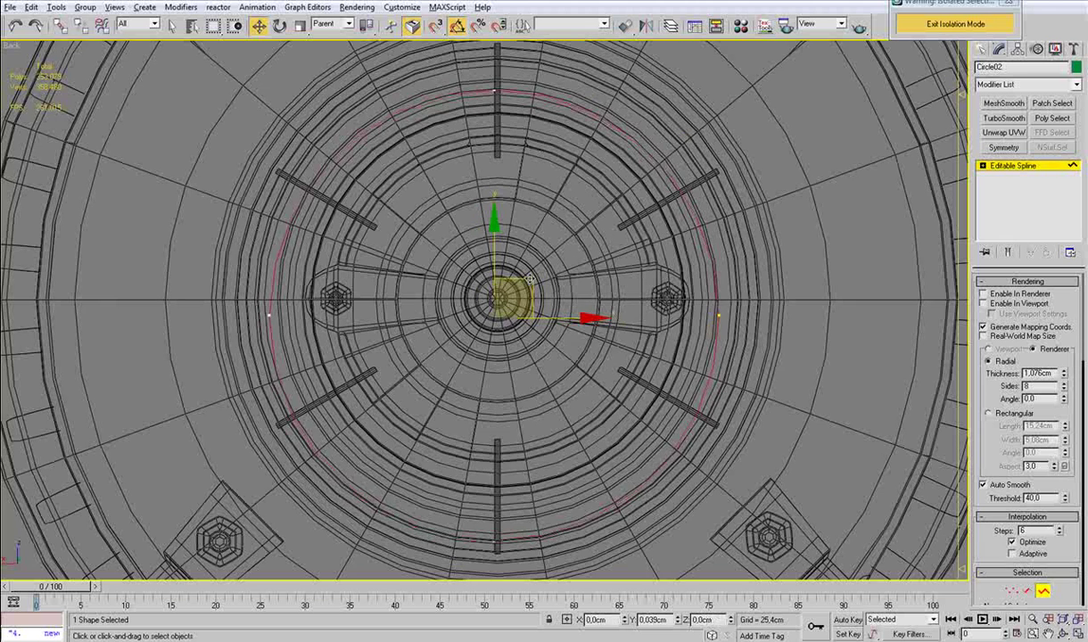
{"action": "key", "text": "F3"}
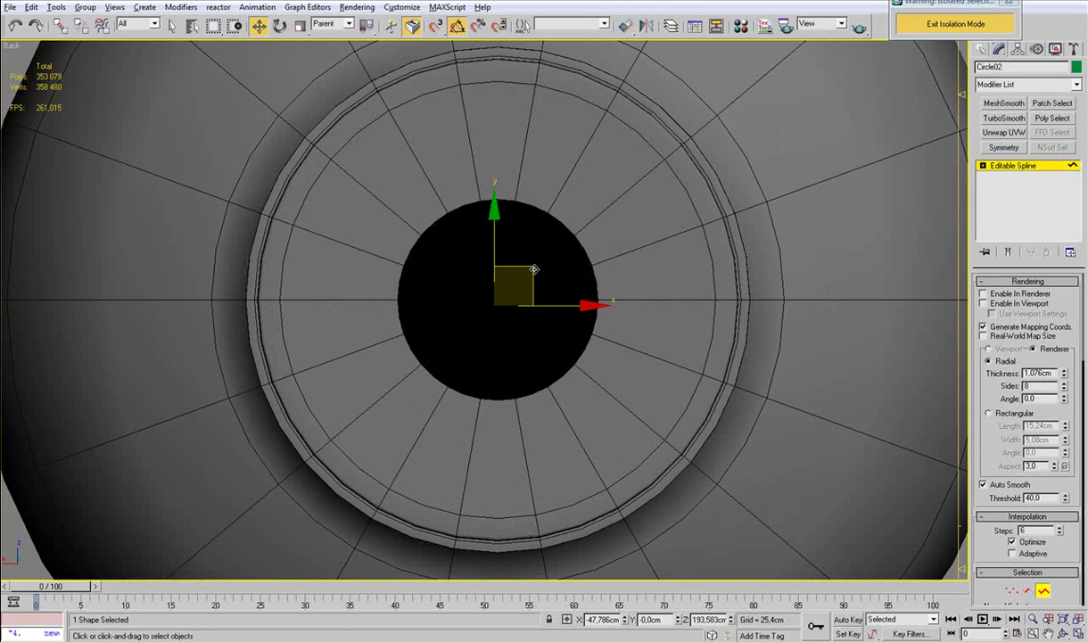
{"action": "key", "text": "F3"}
{"action": "left_click_drag", "start_coordinate": [533, 264], "coordinate": [540, 260]}
{"action": "key", "text": "F3"}
{"action": "key", "text": "F3"}
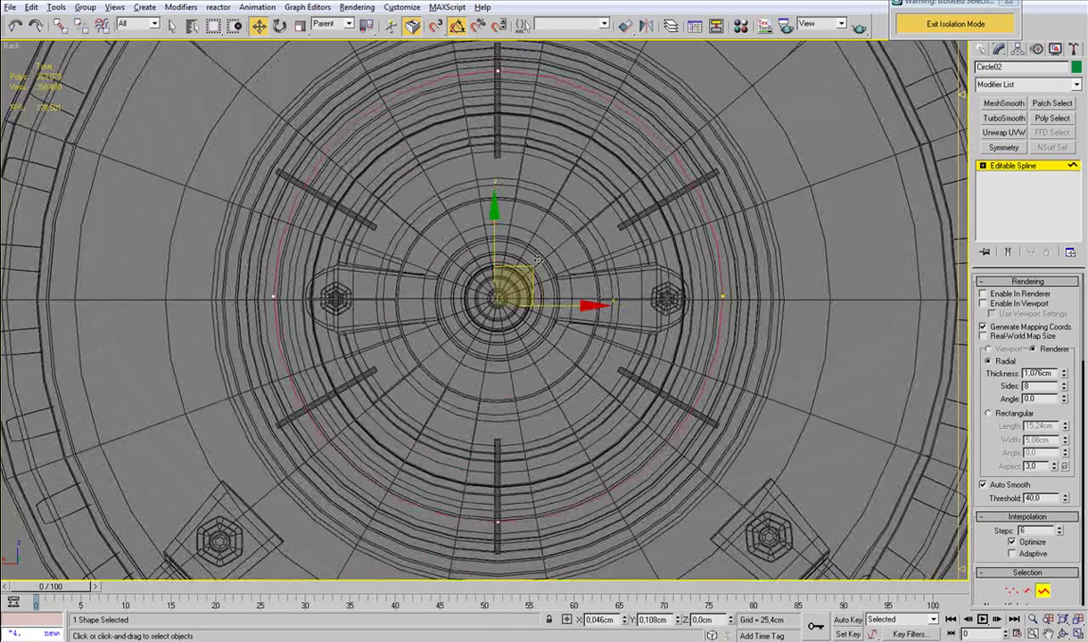
{"action": "left_click_drag", "start_coordinate": [537, 260], "coordinate": [537, 264]}
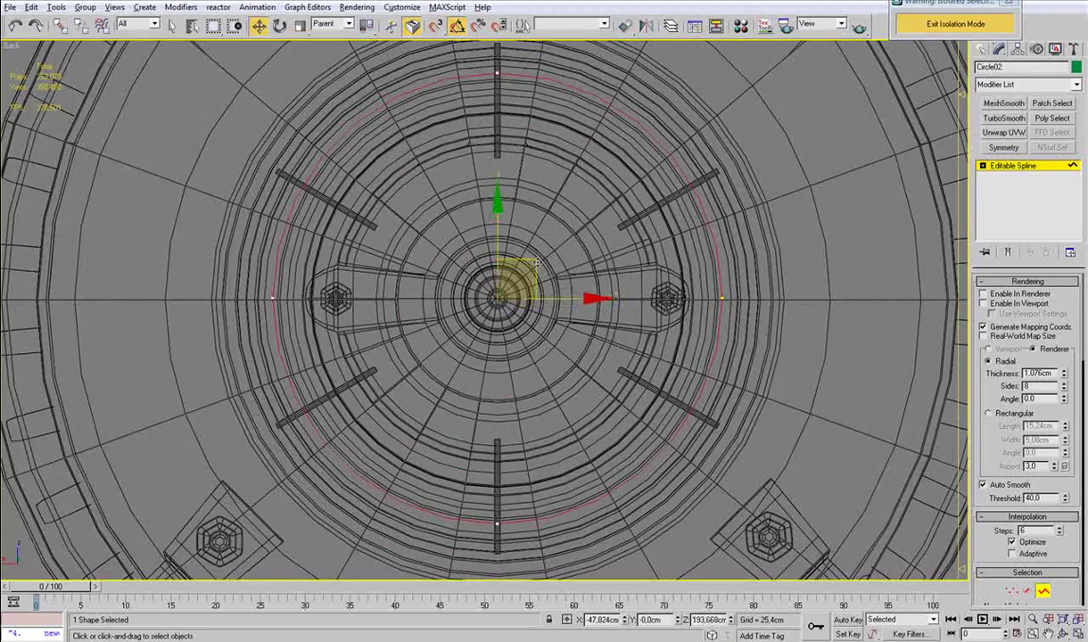
{"action": "key", "text": "F3"}
{"action": "key", "text": "F3"}
{"action": "scroll", "coordinate": [540, 277], "scroll_direction": "down", "scroll_amount": 5}
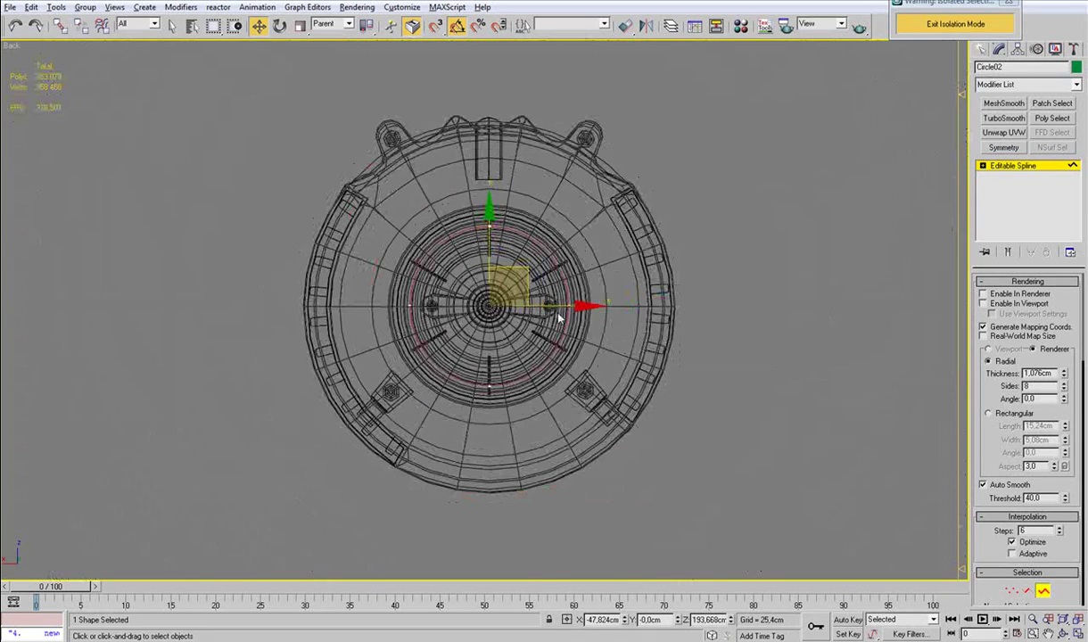
Step: Rotate the circle spline at the motor by about 40 degrees around its centre
{"action": "scroll", "coordinate": [535, 299], "scroll_direction": "up", "scroll_amount": 4}
{"action": "key", "text": "e"}
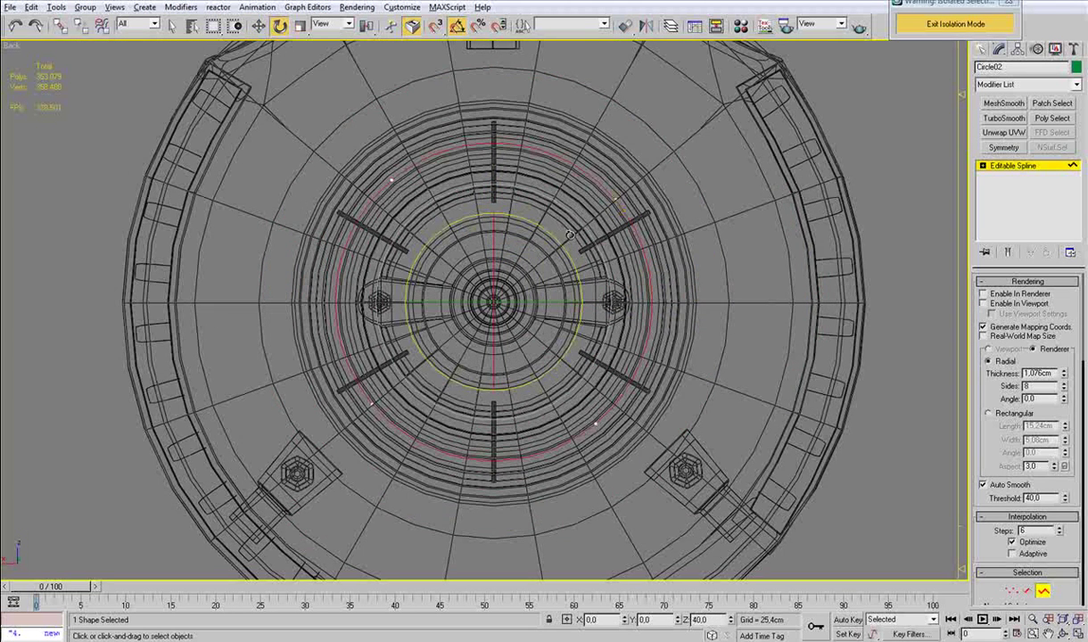
{"action": "scroll", "coordinate": [571, 241], "scroll_direction": "down", "scroll_amount": 5}
{"action": "middle_click_drag", "start_coordinate": [575, 288], "coordinate": [725, 130]}
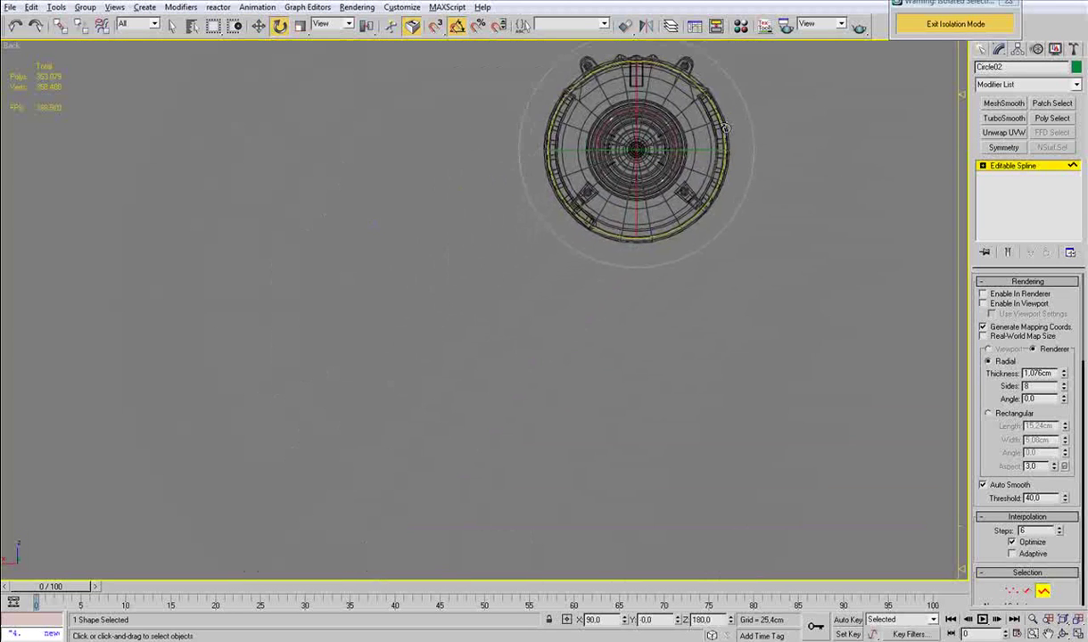
{"action": "middle_click_drag", "start_coordinate": [620, 332], "coordinate": [704, 226]}
{"action": "left_click", "coordinate": [684, 361]}
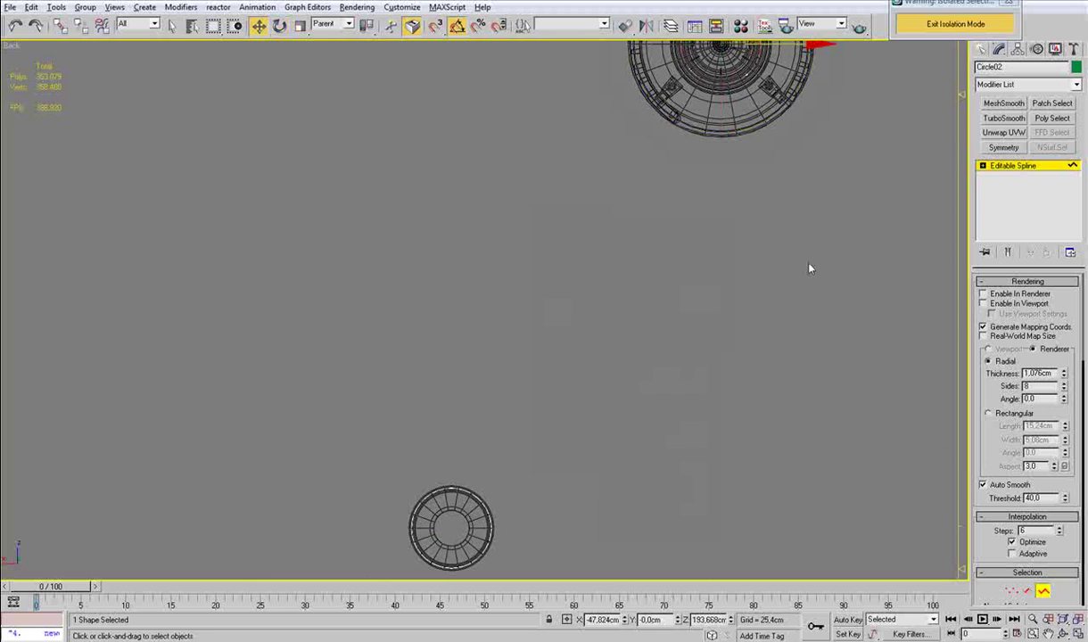
Step: Create two straight belt lines within the spline, joining opposite sides of the lower pulley circle to the motor circle
{"action": "left_click", "coordinate": [1006, 282]}
{"action": "left_click_drag", "start_coordinate": [1000, 514], "coordinate": [995, 427]}
{"action": "left_click", "coordinate": [1001, 521]}
{"action": "left_click", "coordinate": [494, 529]}
{"action": "left_click", "coordinate": [746, 76]}
{"action": "right_click", "coordinate": [747, 76]}
{"action": "left_click", "coordinate": [417, 505]}
{"action": "scroll", "coordinate": [603, 135], "scroll_direction": "down", "scroll_amount": 2}
{"action": "left_click", "coordinate": [634, 102]}
{"action": "right_click", "coordinate": [633, 103]}
{"action": "right_click", "coordinate": [617, 327]}
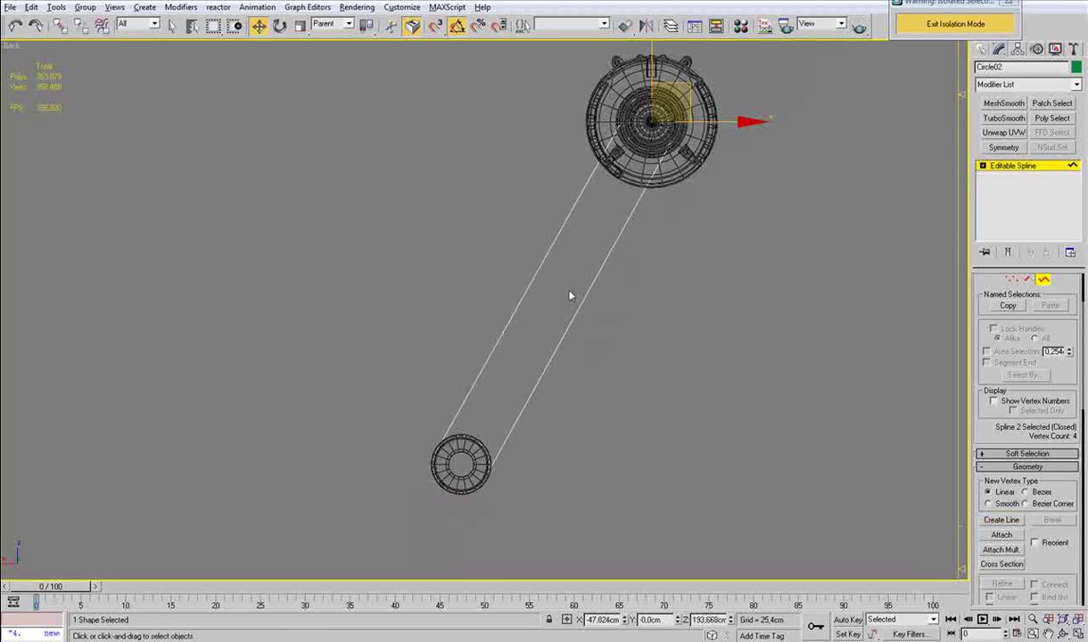
Step: Rotate the circle spline at the lower pulley so its vertices line up with the ends of the belt lines
{"action": "middle_click_drag", "start_coordinate": [571, 387], "coordinate": [599, 269]}
{"action": "scroll", "coordinate": [602, 295], "scroll_direction": "up", "scroll_amount": 4}
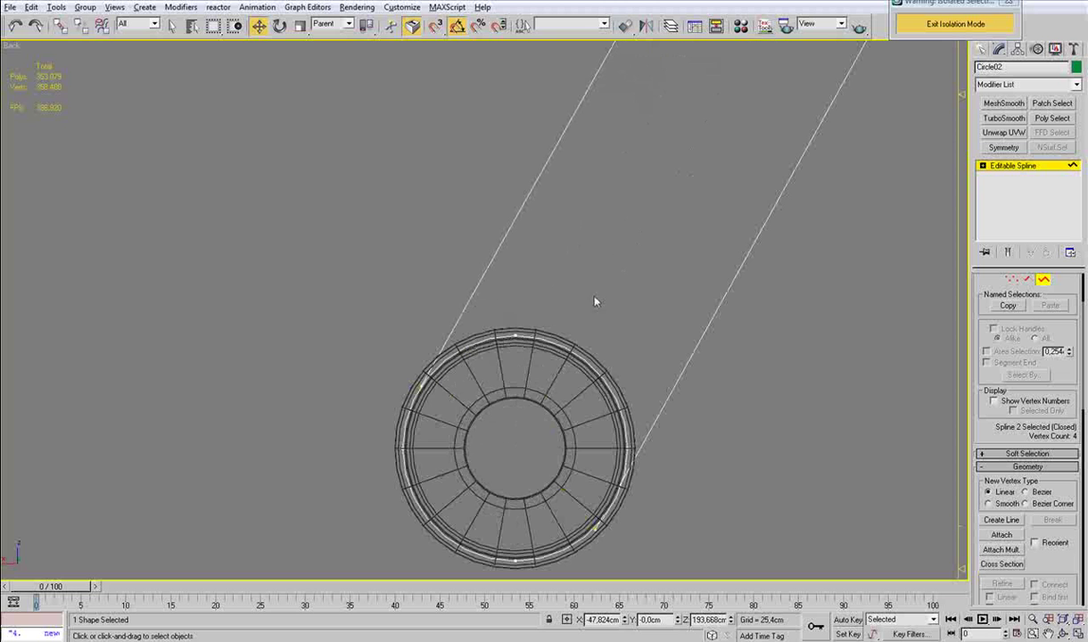
{"action": "key", "text": "3"}
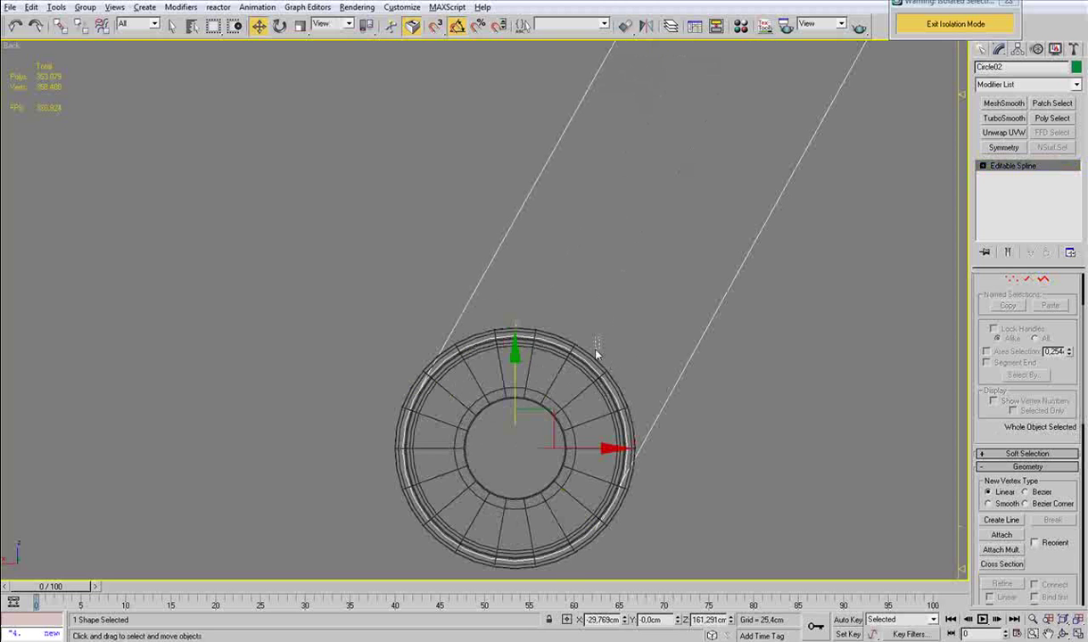
{"action": "left_click", "coordinate": [568, 391], "text": "ctrl"}
{"action": "key", "text": "ctrl+z"}
{"action": "key", "text": "3"}
{"action": "key", "text": "e"}
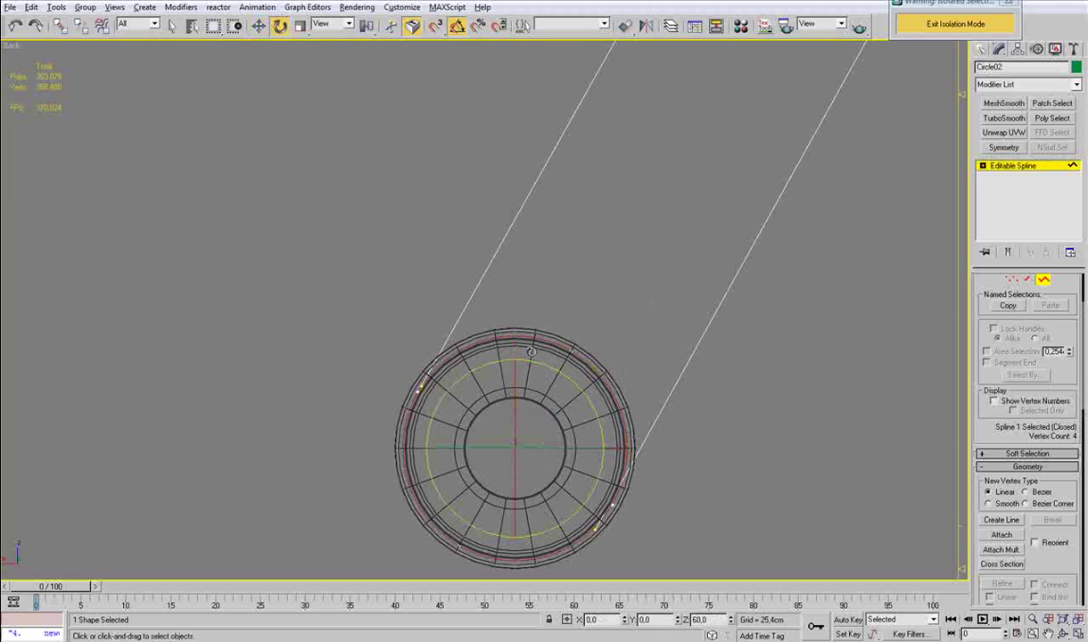
Step: Delete the upper arc segments of the lower pulley's circle, keeping the arc that wraps around the underside
{"action": "right_click", "coordinate": [564, 339]}
{"action": "left_click", "coordinate": [588, 353]}
{"action": "key", "text": "2"}
{"action": "left_click", "coordinate": [630, 342]}
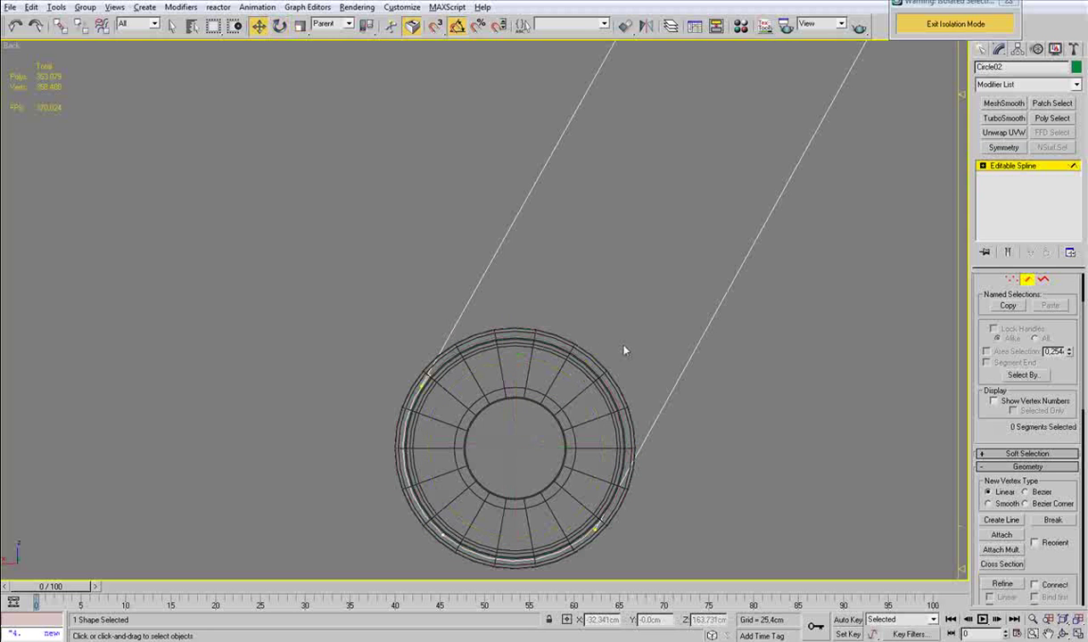
{"action": "scroll", "coordinate": [631, 345], "scroll_direction": "down", "scroll_amount": 3}
{"action": "middle_click_drag", "start_coordinate": [686, 252], "coordinate": [539, 543]}
{"action": "scroll", "coordinate": [544, 535], "scroll_direction": "down", "scroll_amount": 1}
{"action": "middle_click_drag", "start_coordinate": [626, 303], "coordinate": [545, 476]}
{"action": "scroll", "coordinate": [526, 472], "scroll_direction": "up", "scroll_amount": 3}
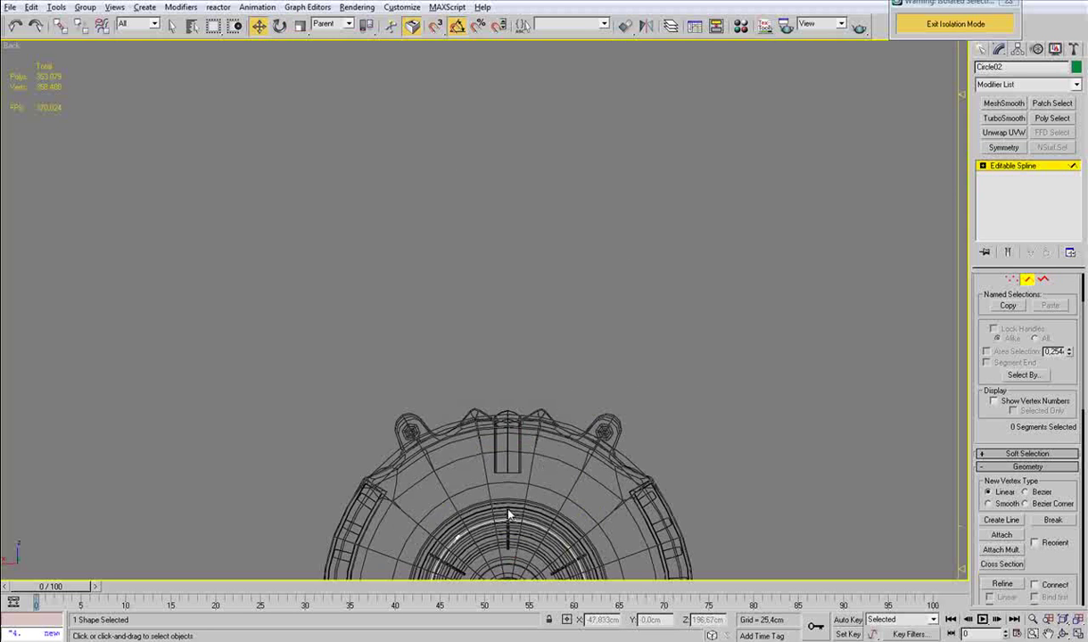
{"action": "middle_click_drag", "start_coordinate": [508, 511], "coordinate": [589, 270]}
{"action": "scroll", "coordinate": [574, 268], "scroll_direction": "up", "scroll_amount": 1}
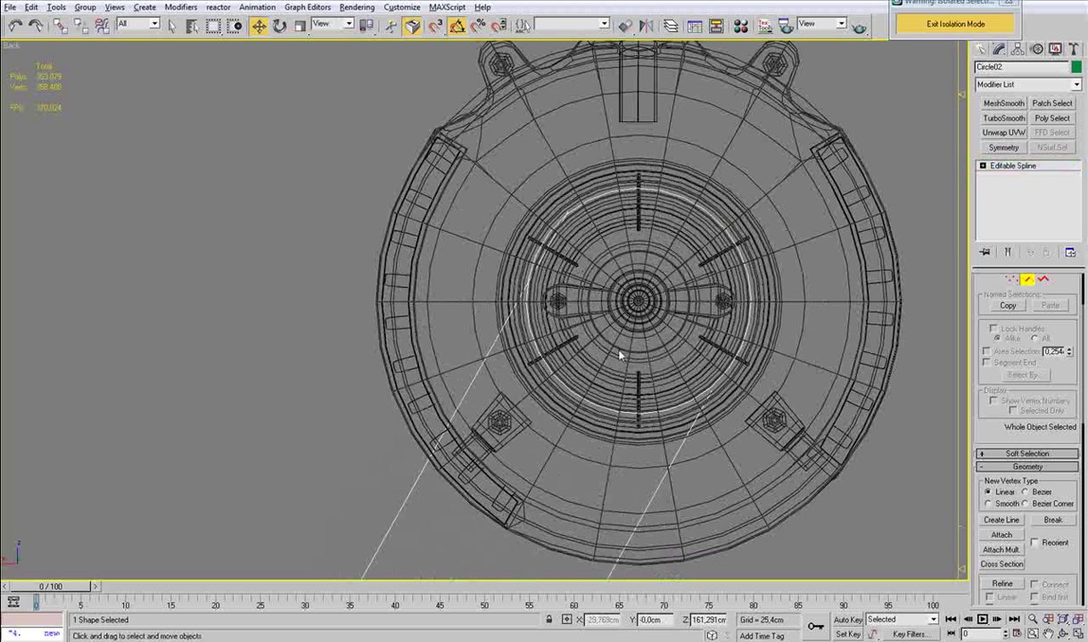
{"action": "key", "text": "2"}
{"action": "left_click", "coordinate": [575, 364]}
{"action": "left_click_drag", "start_coordinate": [547, 377], "coordinate": [548, 423]}
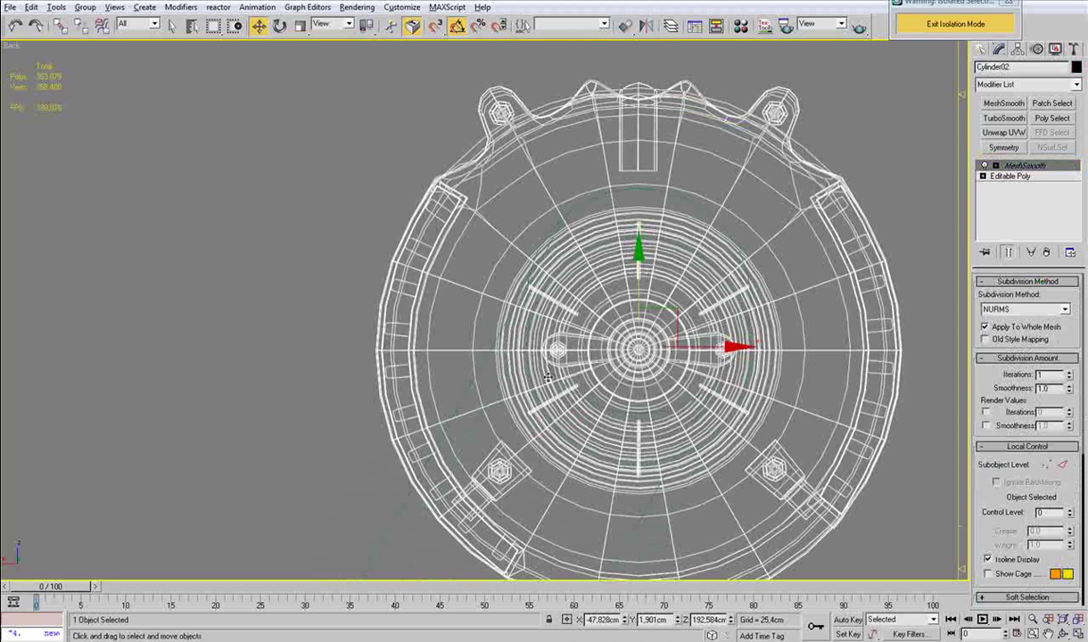
{"action": "key", "text": "ctrl+z"}
{"action": "key", "text": "ctrl+z"}
Step: Delete the two lower-left arc segments of the motor pulley's circle between the belt lines
{"action": "key", "text": "2"}
{"action": "left_click_drag", "start_coordinate": [594, 364], "coordinate": [509, 384]}
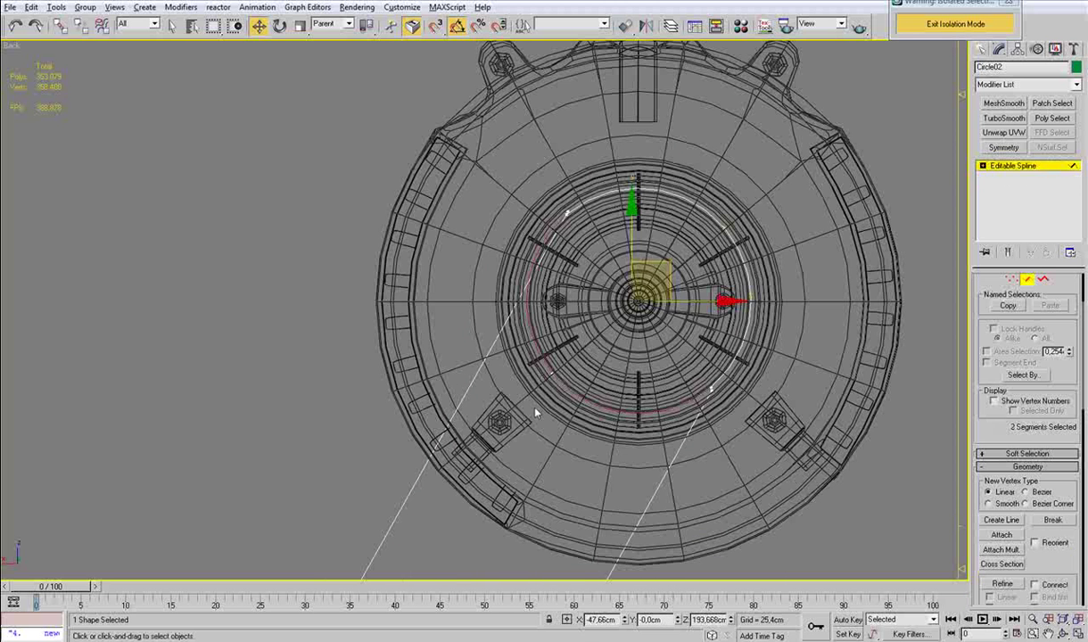
{"action": "key", "text": "Delete"}
Step: Weld the two vertices where the right belt line meets the motor arc, using a weld threshold of 175.514 cm
{"action": "key", "text": "1"}
{"action": "left_click_drag", "start_coordinate": [685, 413], "coordinate": [730, 374]}
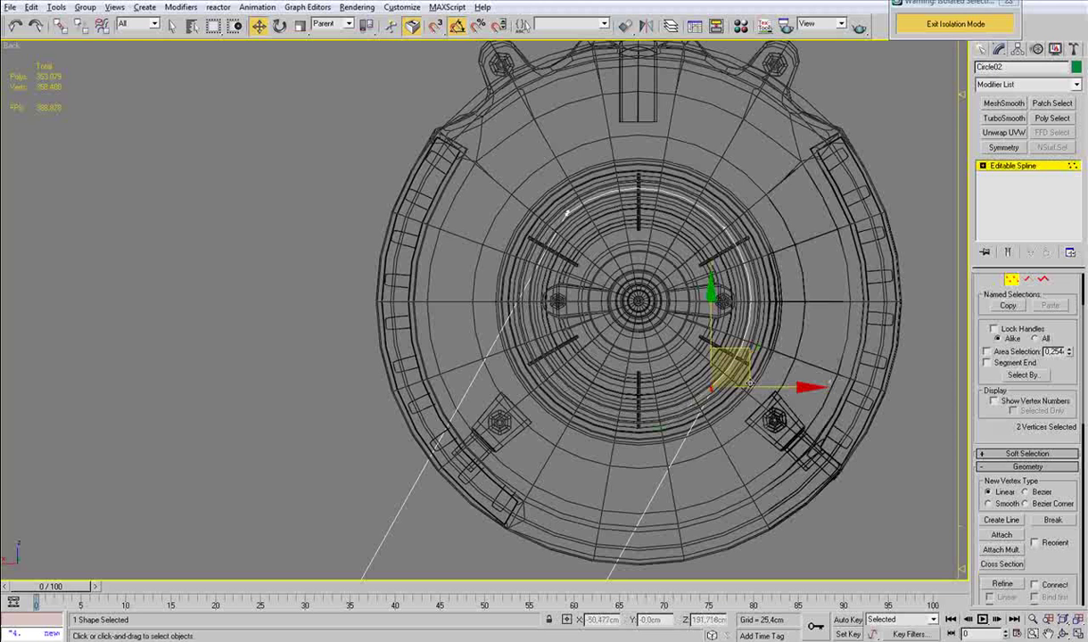
{"action": "scroll", "coordinate": [1046, 564], "scroll_direction": "down", "scroll_amount": 5}
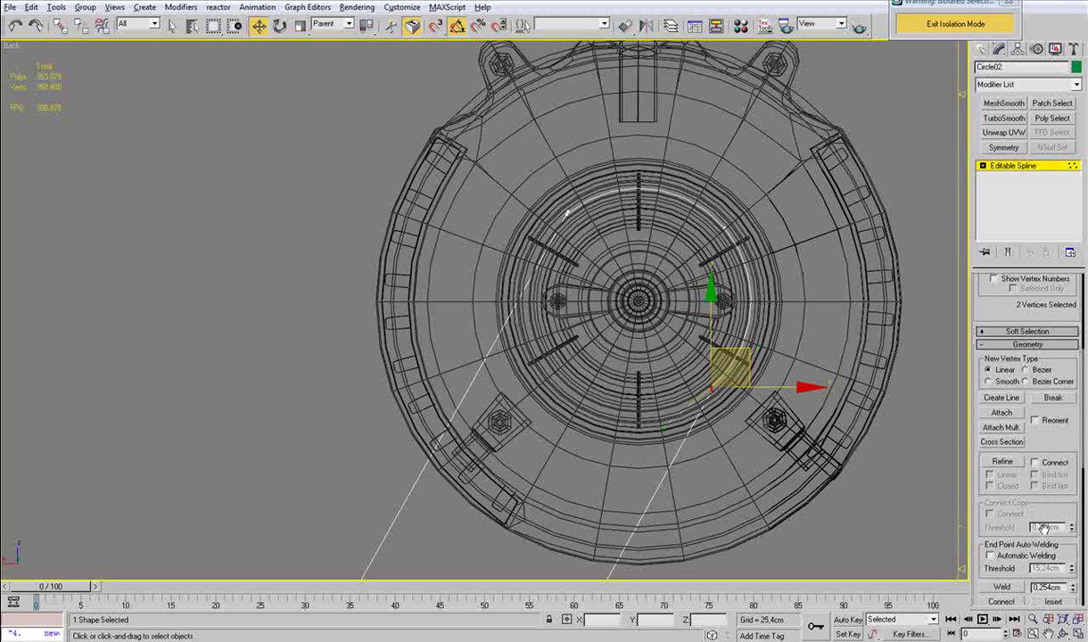
{"action": "mouse_move", "coordinate": [1073, 527]}
{"action": "left_mouse_down"}
{"action": "mouse_move", "coordinate": [1072, 473]}
{"action": "mouse_move", "coordinate": [1065, 513]}
{"action": "left_mouse_up"}
{"action": "left_click", "coordinate": [1007, 520]}
Step: Weld the two end vertices where the left belt line meets the motor pulley's arc
{"action": "middle_click_drag", "start_coordinate": [661, 286], "coordinate": [679, 335]}
{"action": "left_click", "coordinate": [585, 263]}
{"action": "left_click_drag", "start_coordinate": [607, 284], "coordinate": [567, 244]}
{"action": "left_click", "coordinate": [1005, 520]}
Step: Weld the vertices where the right belt line meets the lower pulley's arc
{"action": "scroll", "coordinate": [607, 436], "scroll_direction": "down", "scroll_amount": 6}
{"action": "middle_click_drag", "start_coordinate": [491, 465], "coordinate": [651, 118]}
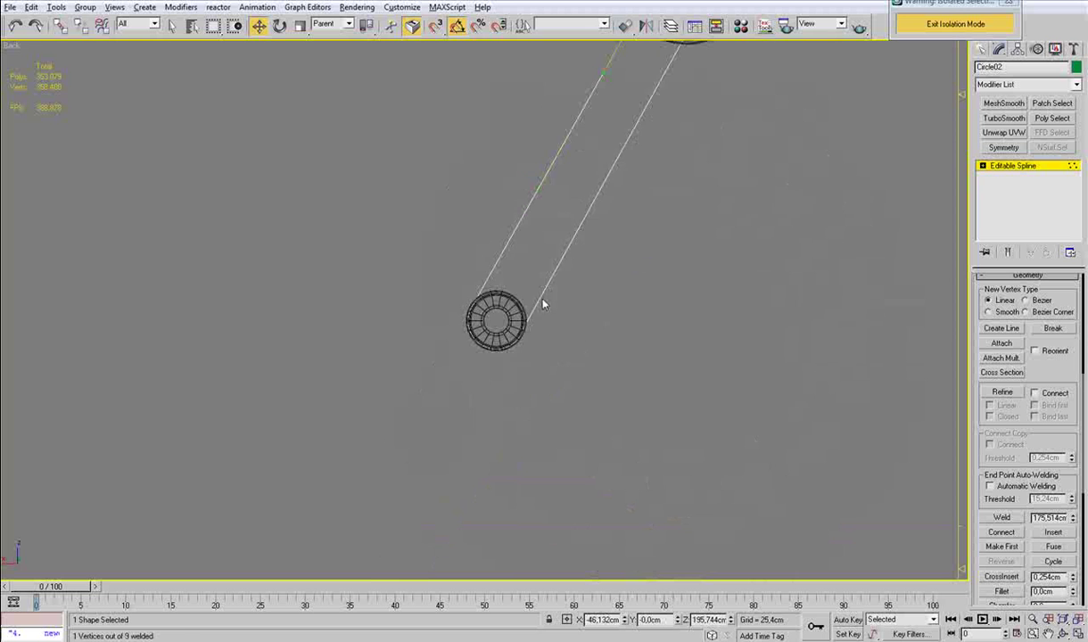
{"action": "scroll", "coordinate": [543, 303], "scroll_direction": "up", "scroll_amount": 3}
{"action": "left_click", "coordinate": [575, 327]}
{"action": "left_click_drag", "start_coordinate": [557, 368], "coordinate": [558, 369]}
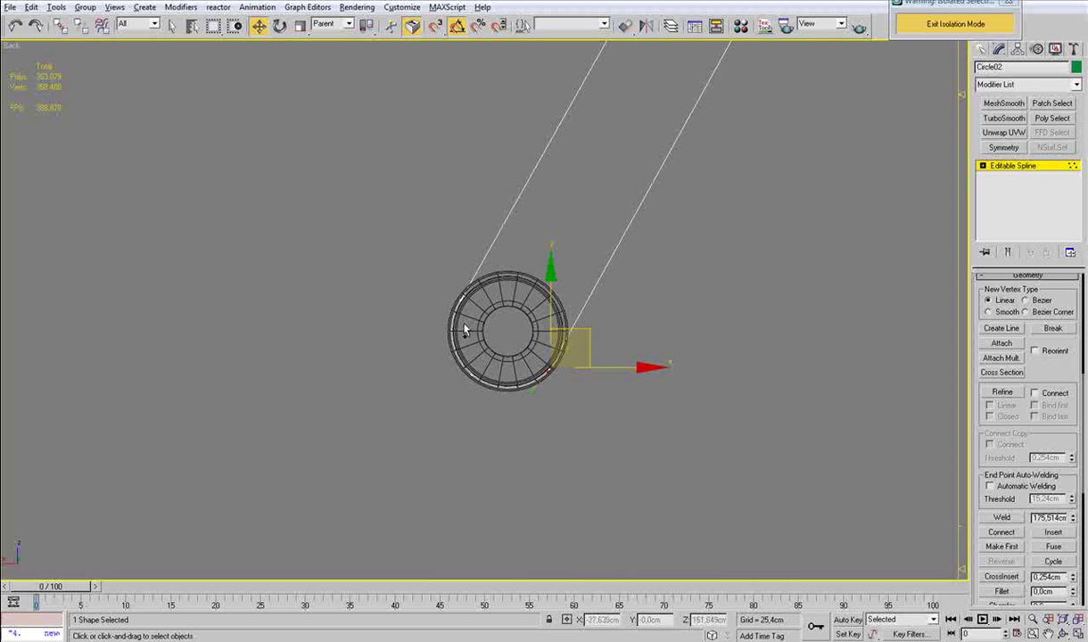
{"action": "scroll", "coordinate": [555, 384], "scroll_direction": "up", "scroll_amount": 6}
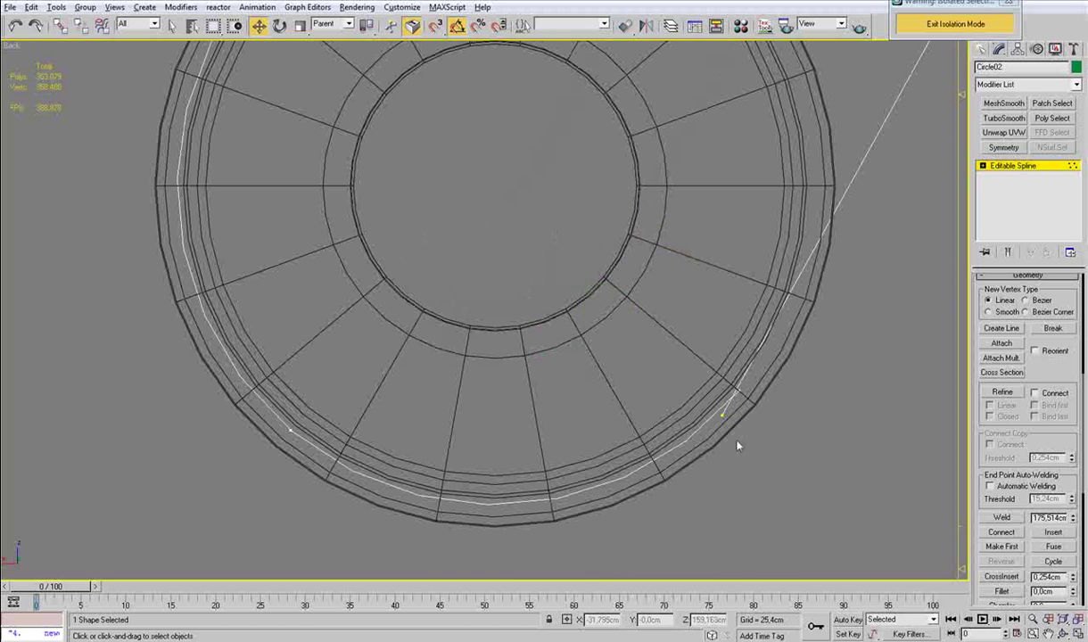
{"action": "left_click", "coordinate": [723, 419]}
{"action": "left_click_drag", "start_coordinate": [745, 396], "coordinate": [761, 371]}
{"action": "left_click_drag", "start_coordinate": [732, 438], "coordinate": [776, 348]}
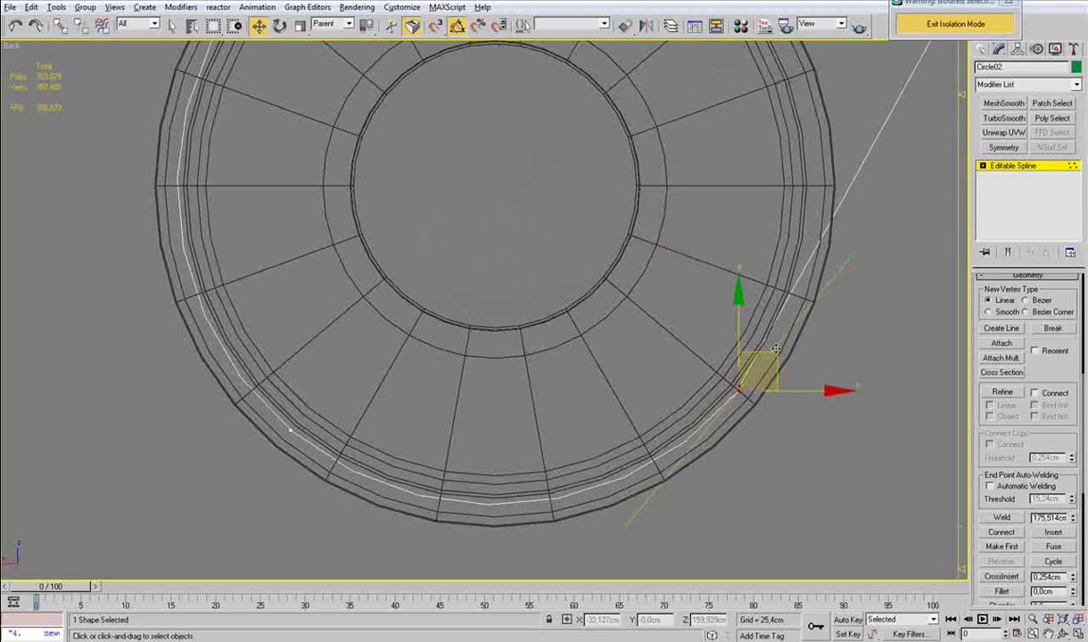
{"action": "left_click", "coordinate": [994, 518]}
Step: Weld the vertices where the left belt line meets the lower pulley's arc, closing the belt outline
{"action": "scroll", "coordinate": [615, 434], "scroll_direction": "down", "scroll_amount": 3}
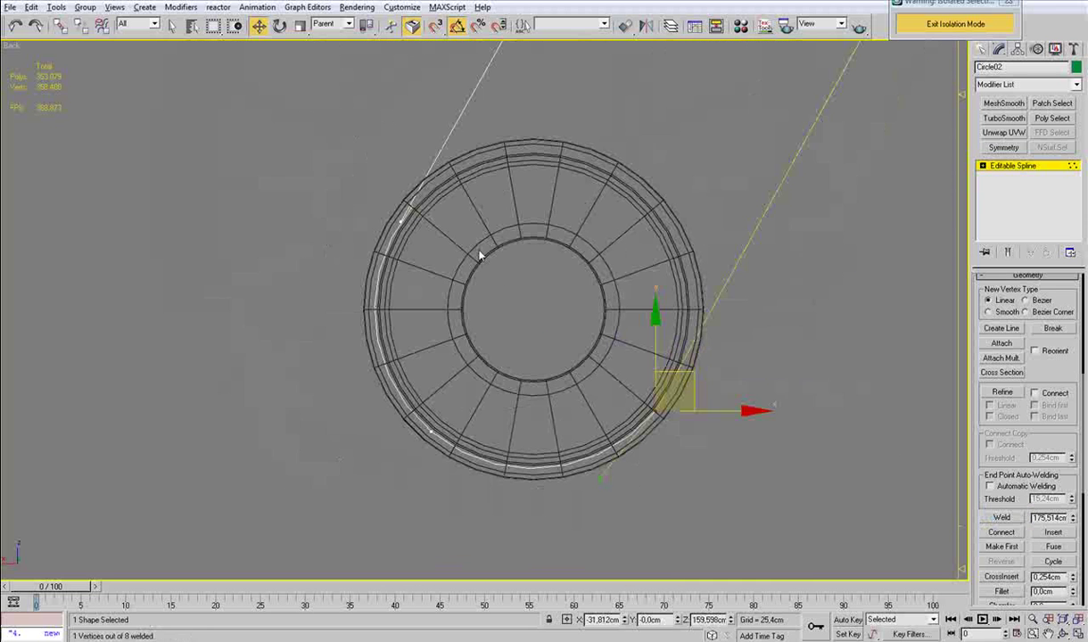
{"action": "left_click", "coordinate": [401, 222]}
{"action": "left_click_drag", "start_coordinate": [424, 202], "coordinate": [436, 188]}
{"action": "left_click_drag", "start_coordinate": [394, 234], "coordinate": [437, 196]}
{"action": "left_click", "coordinate": [1000, 517]}
{"action": "scroll", "coordinate": [663, 322], "scroll_direction": "down", "scroll_amount": 6}
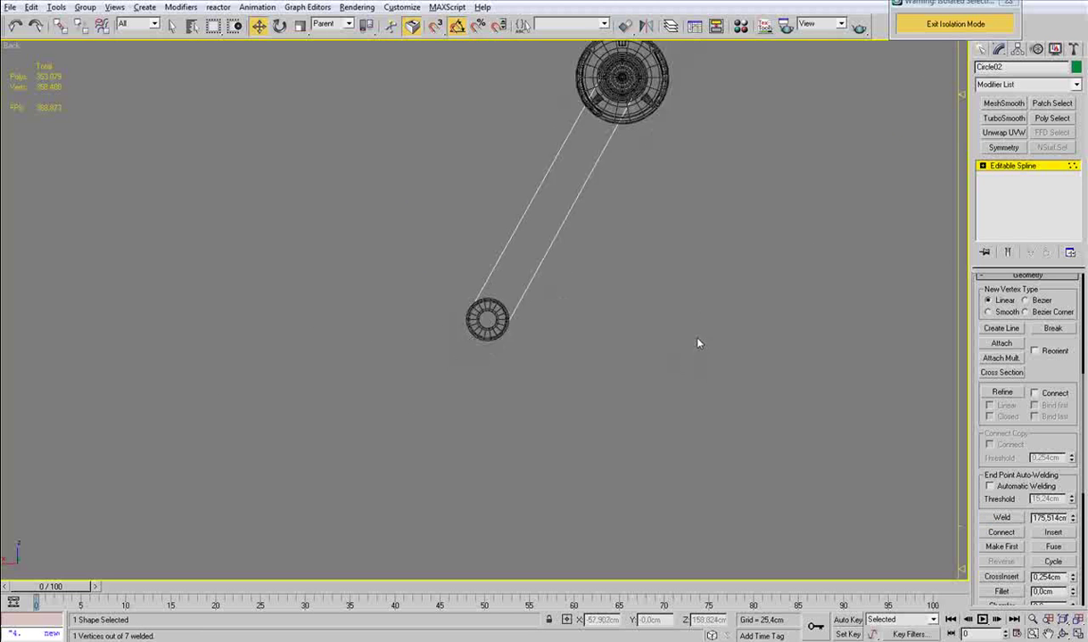
Step: Move the whole belt spline about 24.46 cm along Y in the perspective view so it sits in the pulley grooves
{"action": "left_click", "coordinate": [1023, 167]}
{"action": "key", "text": "p"}
{"action": "key", "text": "z"}
{"action": "scroll", "coordinate": [553, 278], "scroll_direction": "down", "scroll_amount": 4}
{"action": "key", "text": "F3"}
{"action": "middle_click_drag", "start_coordinate": [486, 291], "coordinate": [696, 272], "text": "alt"}
{"action": "left_click_drag", "start_coordinate": [544, 410], "coordinate": [673, 428]}
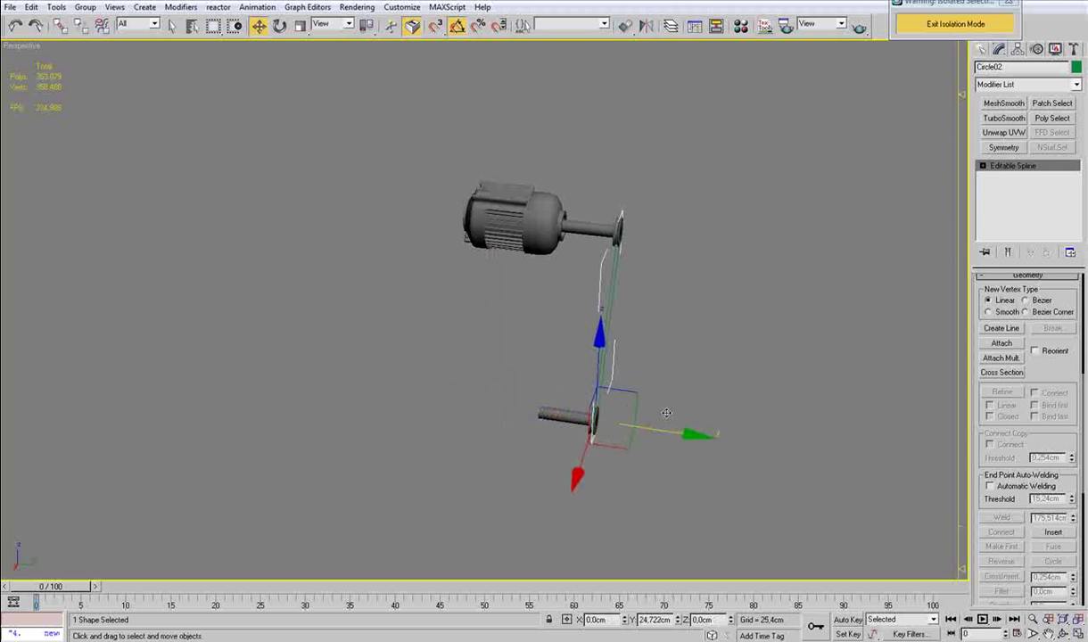
Step: Change the belt spline's object colour to black
{"action": "left_click", "coordinate": [1077, 68]}
{"action": "left_click", "coordinate": [642, 350]}
{"action": "left_click", "coordinate": [617, 392]}
Step: Make the belt spline show in the renderer and viewport with a rectangular cross-section, resetting its length and width to 0
{"action": "scroll", "coordinate": [634, 319], "scroll_direction": "up", "scroll_amount": 4}
{"action": "middle_click_drag", "start_coordinate": [757, 329], "coordinate": [650, 328]}
{"action": "middle_click_drag", "start_coordinate": [551, 242], "coordinate": [531, 454]}
{"action": "scroll", "coordinate": [451, 301], "scroll_direction": "up", "scroll_amount": 5}
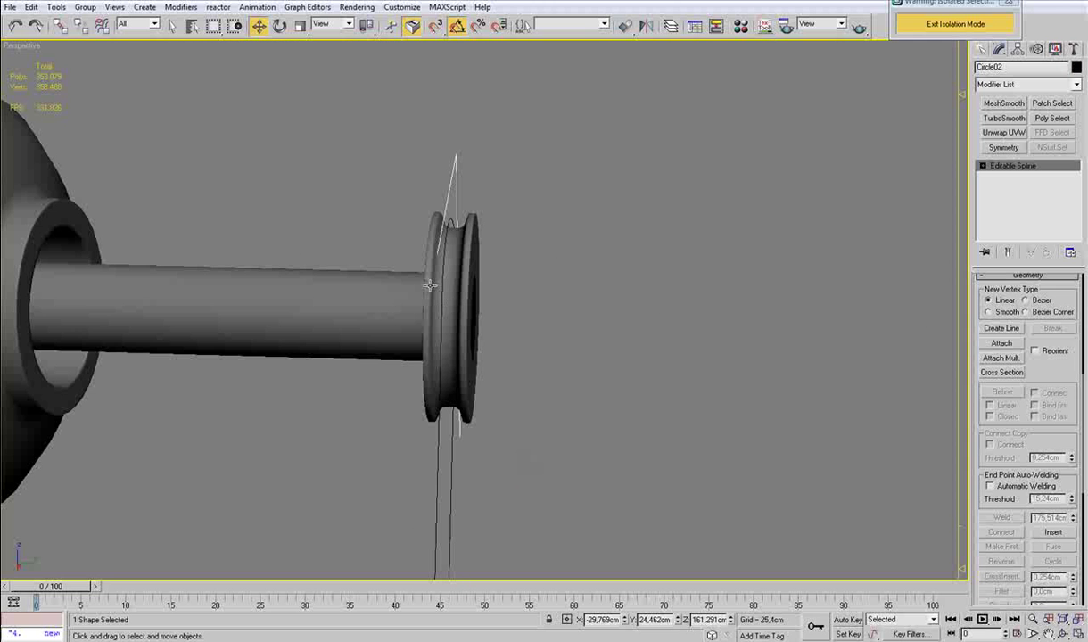
{"action": "scroll", "coordinate": [997, 321], "scroll_direction": "up", "scroll_amount": 5}
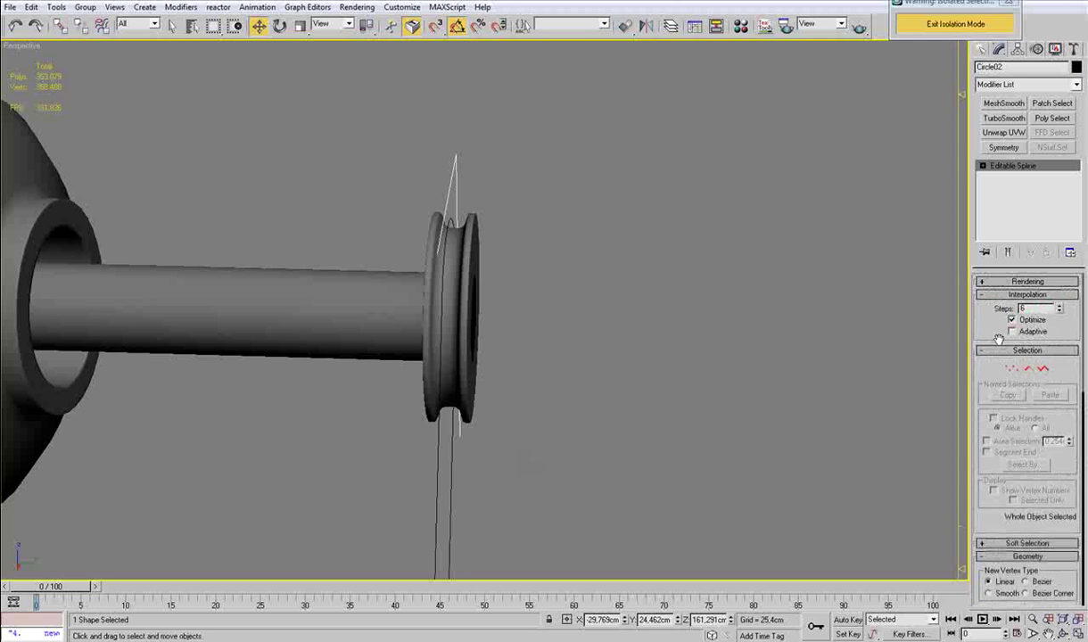
{"action": "left_click", "coordinate": [1008, 281]}
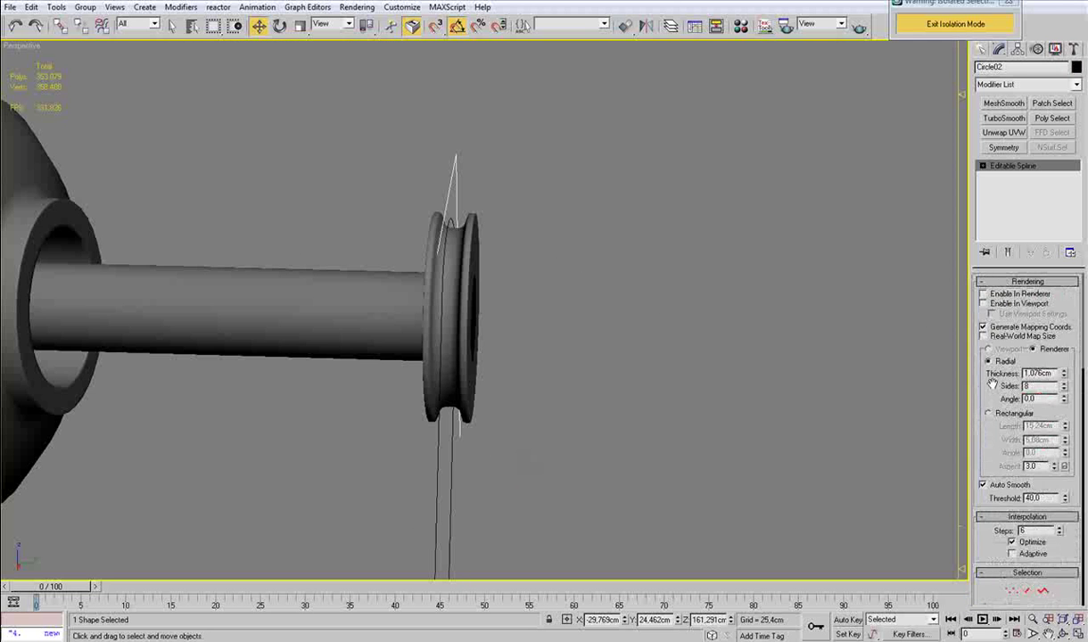
{"action": "left_click", "coordinate": [1002, 416]}
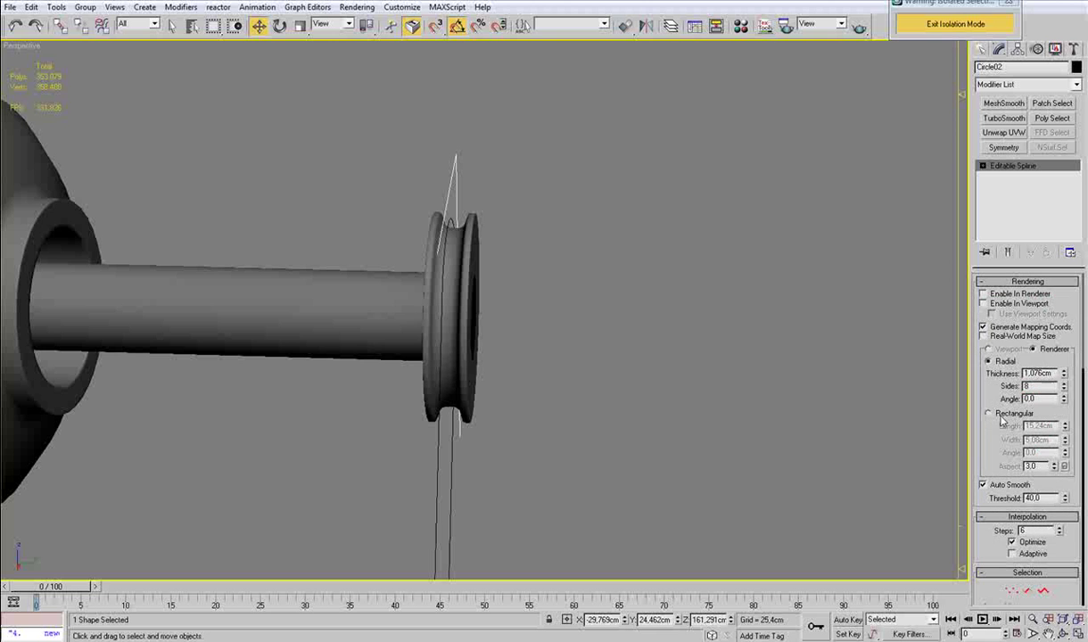
{"action": "left_click", "coordinate": [988, 303]}
{"action": "right_click", "coordinate": [1064, 426]}
{"action": "right_click", "coordinate": [1066, 440]}
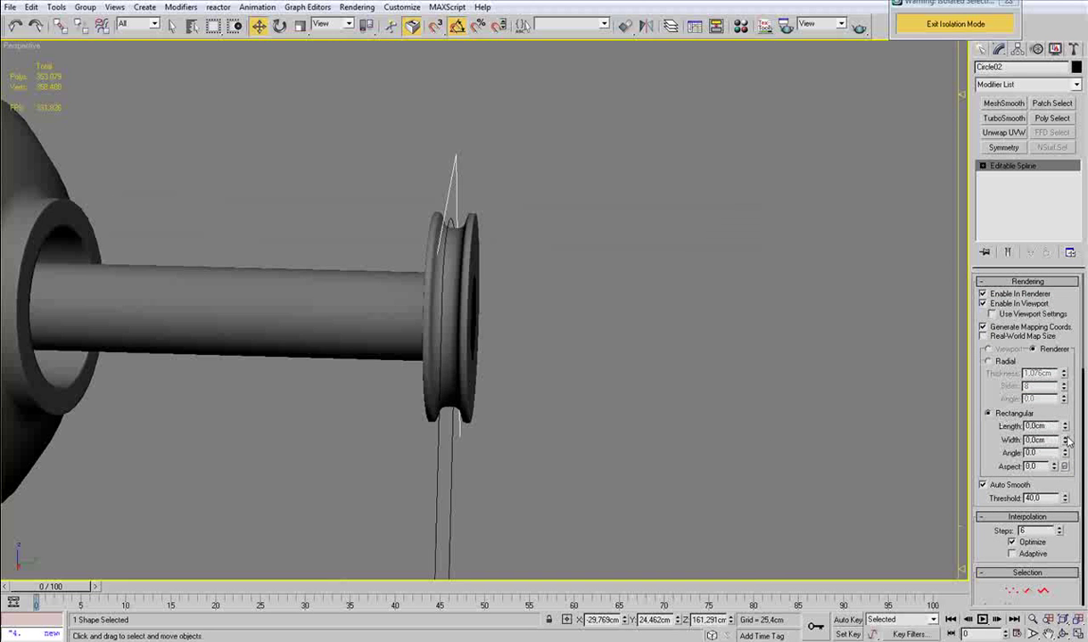
Step: Set the belt's rectangular section to 0.61 cm length and 0.279 cm width with the aspect ratio locked
{"action": "middle_click_drag", "start_coordinate": [649, 247], "coordinate": [582, 277], "text": "alt"}
{"action": "scroll", "coordinate": [535, 277], "scroll_direction": "up", "scroll_amount": 3}
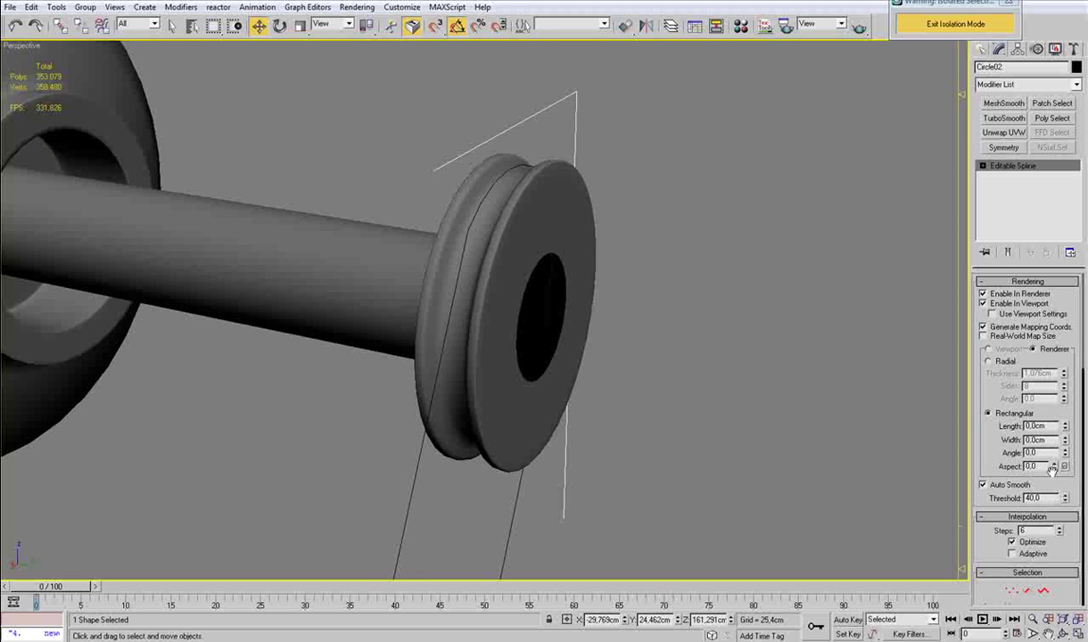
{"action": "left_click_drag", "start_coordinate": [1065, 431], "coordinate": [1056, 413]}
{"action": "middle_click_drag", "start_coordinate": [622, 441], "coordinate": [658, 347]}
{"action": "scroll", "coordinate": [539, 442], "scroll_direction": "down", "scroll_amount": 5}
{"action": "middle_click_drag", "start_coordinate": [544, 472], "coordinate": [643, 272]}
Step: Examine how the belt fits around the lower and motor pulleys, with and without edged faces
{"action": "key", "text": "m"}
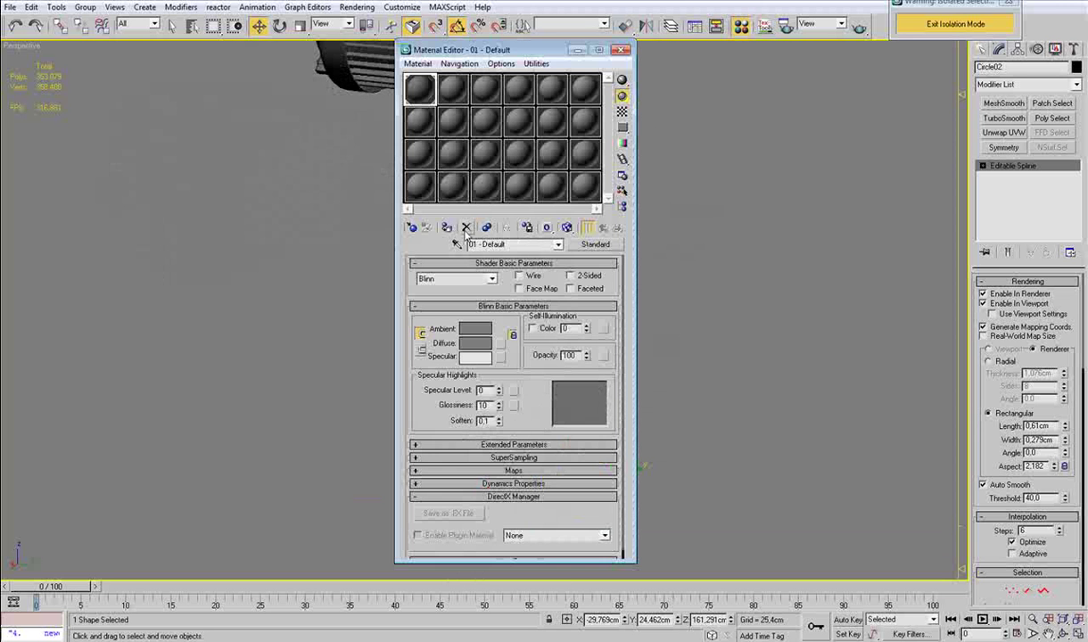
{"action": "left_click", "coordinate": [621, 49]}
{"action": "scroll", "coordinate": [589, 338], "scroll_direction": "up", "scroll_amount": 6}
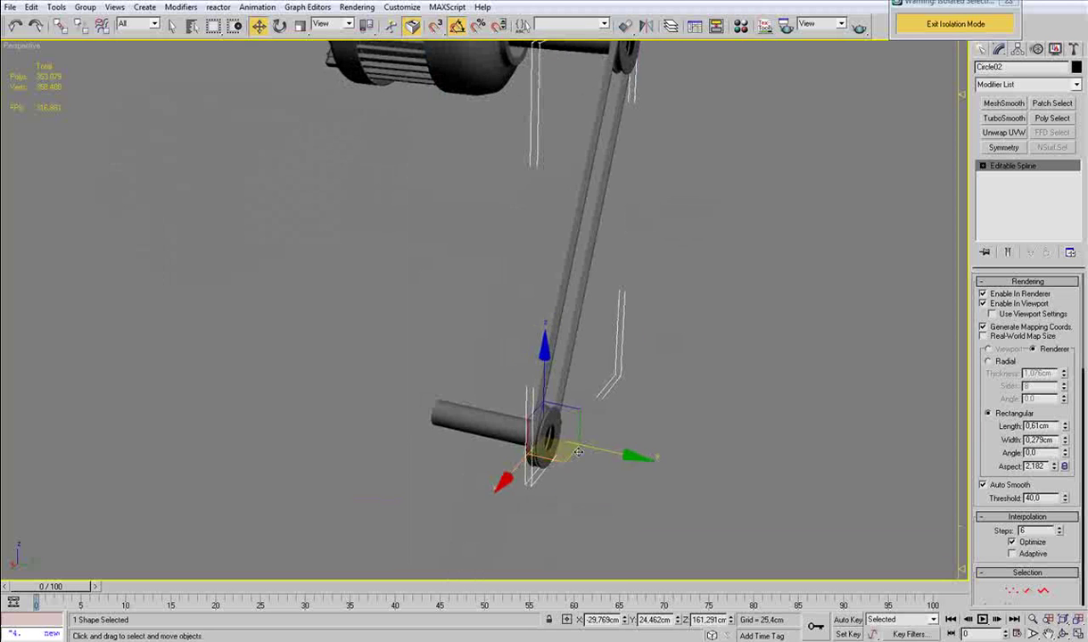
{"action": "scroll", "coordinate": [590, 338], "scroll_direction": "up", "scroll_amount": 2}
{"action": "key", "text": "F4"}
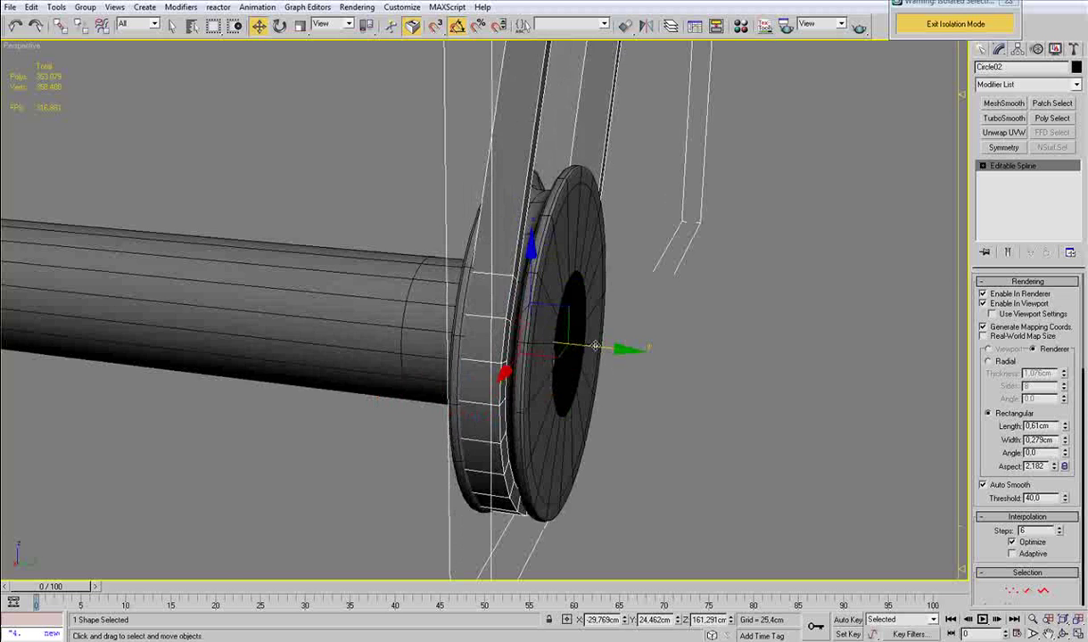
{"action": "scroll", "coordinate": [598, 344], "scroll_direction": "down", "scroll_amount": 3}
{"action": "middle_click_drag", "start_coordinate": [598, 345], "coordinate": [638, 342], "text": "alt"}
{"action": "left_click", "coordinate": [753, 373]}
{"action": "scroll", "coordinate": [507, 315], "scroll_direction": "down", "scroll_amount": 5}
{"action": "middle_click_drag", "start_coordinate": [468, 245], "coordinate": [527, 490]}
{"action": "middle_click_drag", "start_coordinate": [517, 348], "coordinate": [557, 324], "text": "alt"}
{"action": "key", "text": "F4"}
{"action": "key", "text": "F4"}
{"action": "left_click_drag", "start_coordinate": [559, 179], "coordinate": [437, 263]}
Step: Exit isolation mode to bring back the rest of the machine and clear the selection
{"action": "left_click", "coordinate": [932, 30]}
{"action": "middle_click_drag", "start_coordinate": [651, 358], "coordinate": [727, 375], "text": "alt"}
{"action": "left_click", "coordinate": [613, 220]}
{"action": "key", "text": "Delete"}
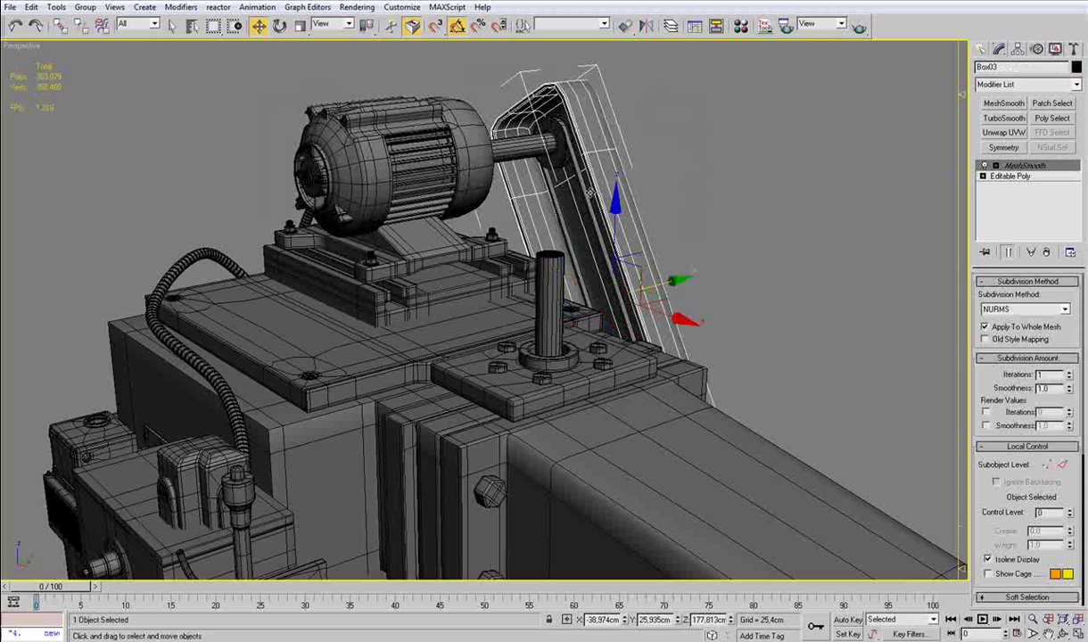
{"action": "left_click", "coordinate": [776, 154]}
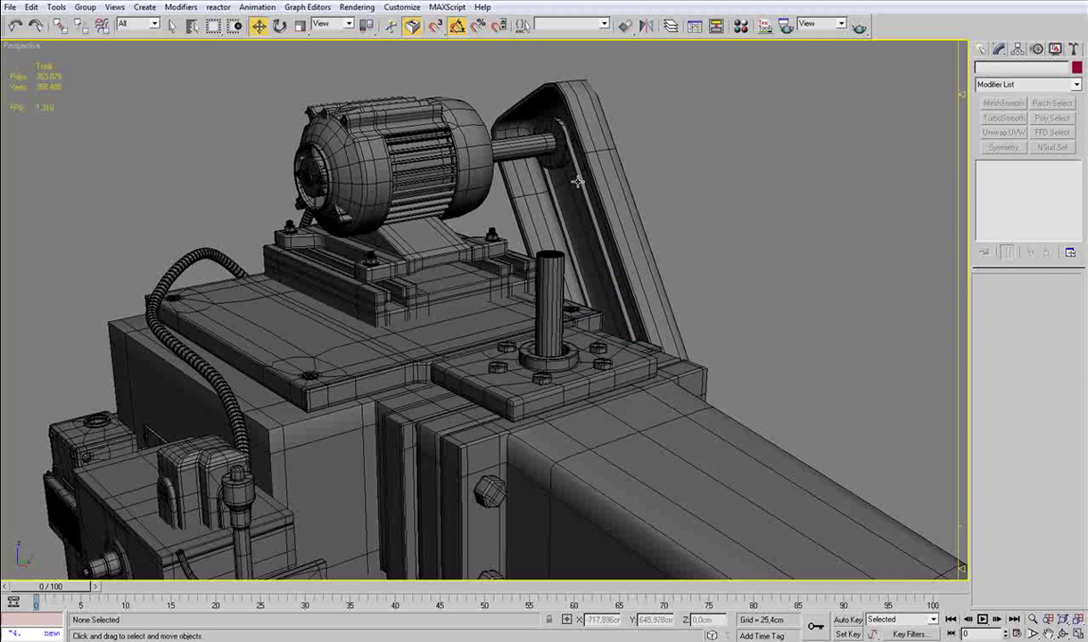
Step: Select the flat bar-shaped element beside the lower pulley in the belt cover's Editable Poly
{"action": "left_click", "coordinate": [577, 182]}
{"action": "mouse_move", "coordinate": [757, 308]}
{"action": "middle_mouse_down", "text": "alt"}
{"action": "mouse_move", "coordinate": [716, 320]}
{"action": "mouse_move", "coordinate": [716, 336]}
{"action": "mouse_move", "coordinate": [747, 333]}
{"action": "mouse_move", "coordinate": [733, 352]}
{"action": "mouse_move", "coordinate": [770, 360]}
{"action": "middle_mouse_up", "text": "alt"}
{"action": "left_click", "coordinate": [747, 334]}
{"action": "scroll", "coordinate": [715, 333], "scroll_direction": "up", "scroll_amount": 5}
{"action": "middle_click_drag", "start_coordinate": [784, 314], "coordinate": [770, 344], "text": "alt"}
{"action": "middle_click_drag", "start_coordinate": [799, 223], "coordinate": [718, 271]}
{"action": "left_click", "coordinate": [757, 188]}
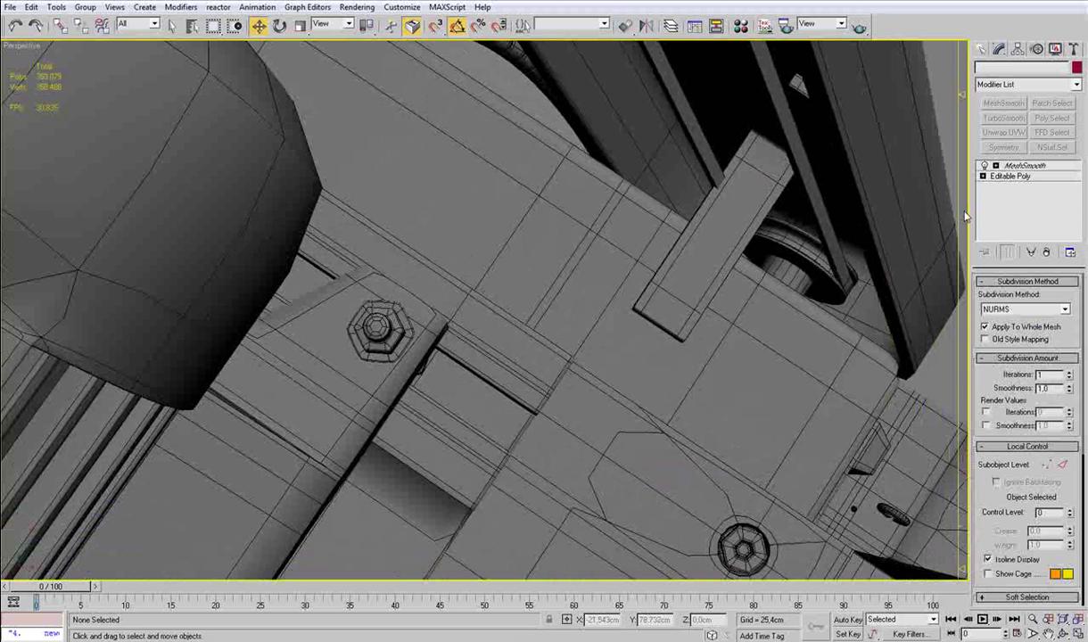
{"action": "left_click", "coordinate": [1025, 178]}
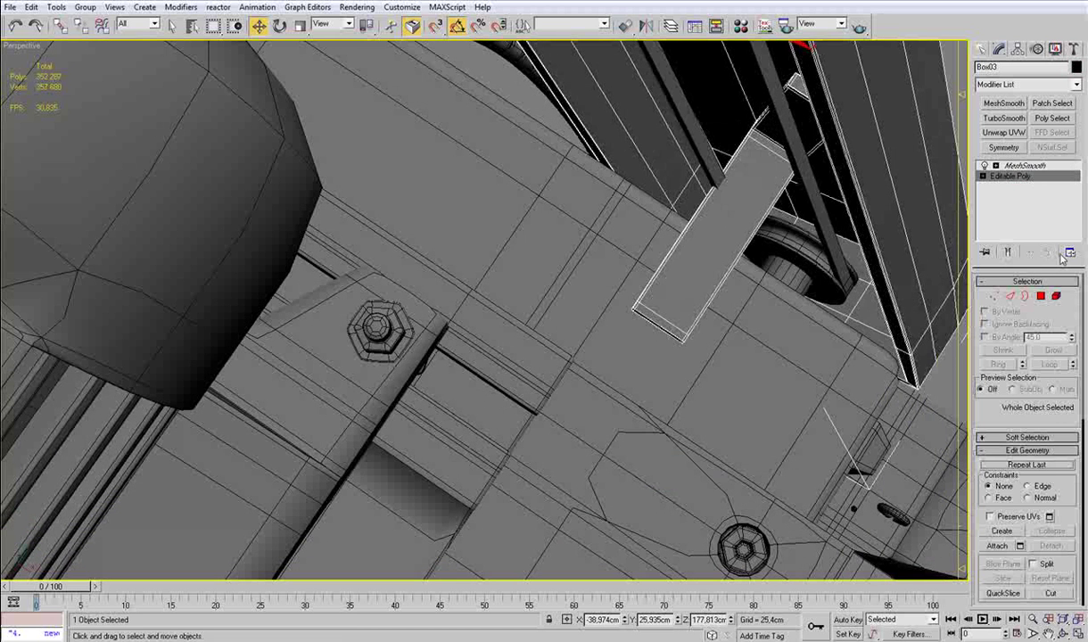
{"action": "left_click", "coordinate": [1057, 296]}
{"action": "left_click", "coordinate": [706, 187]}
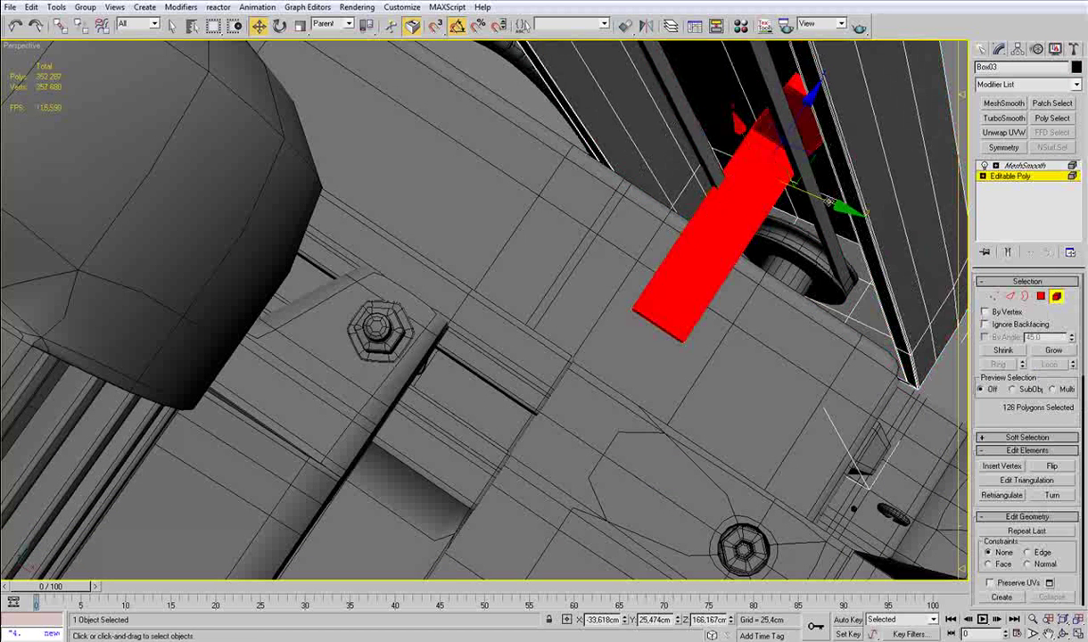
{"action": "middle_click_drag", "start_coordinate": [817, 176], "coordinate": [821, 130], "text": "alt"}
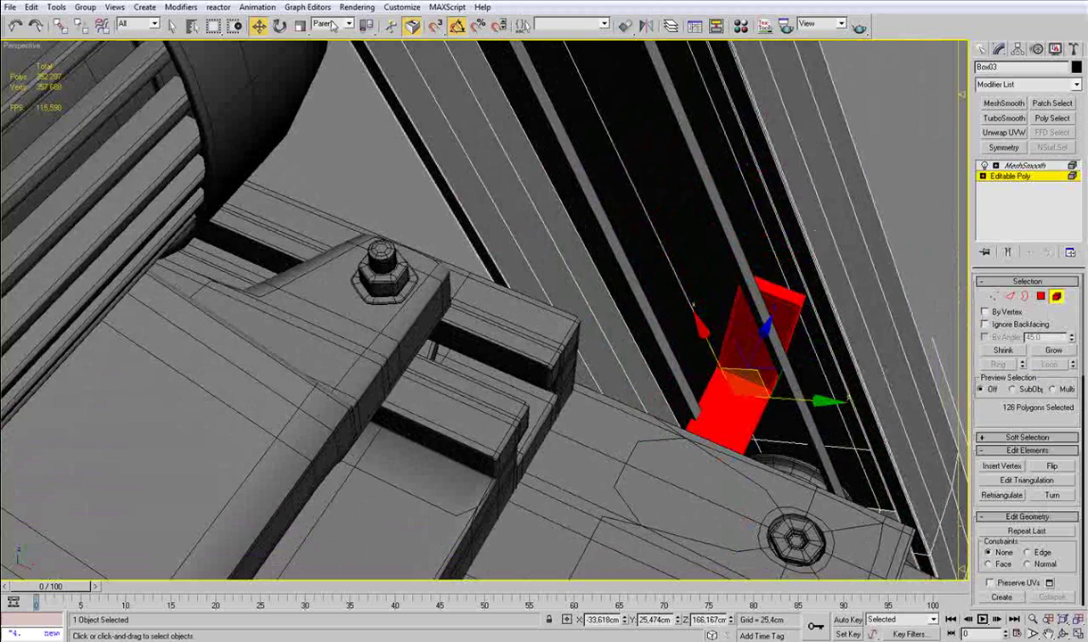